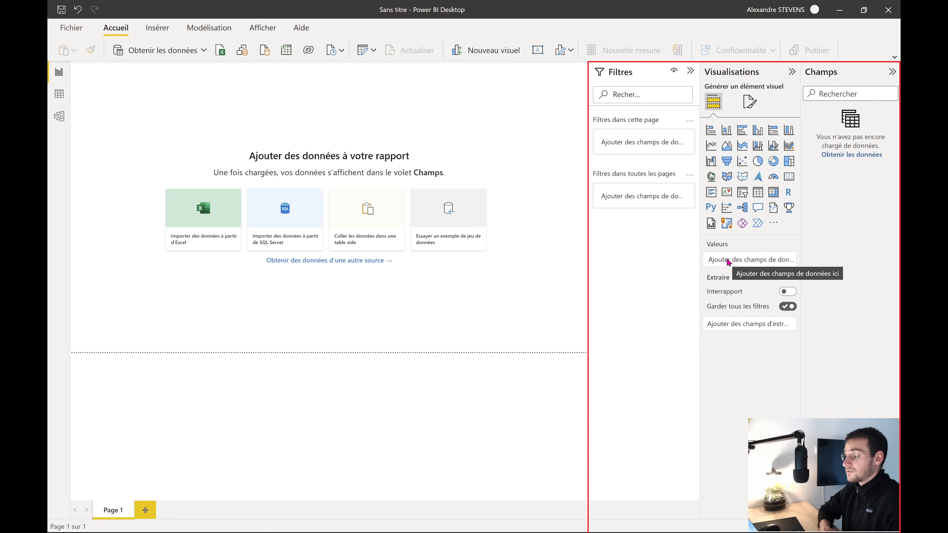
Browse the page formatting options, the visual gallery and the Insert ribbon's button types
left_click(749, 105)
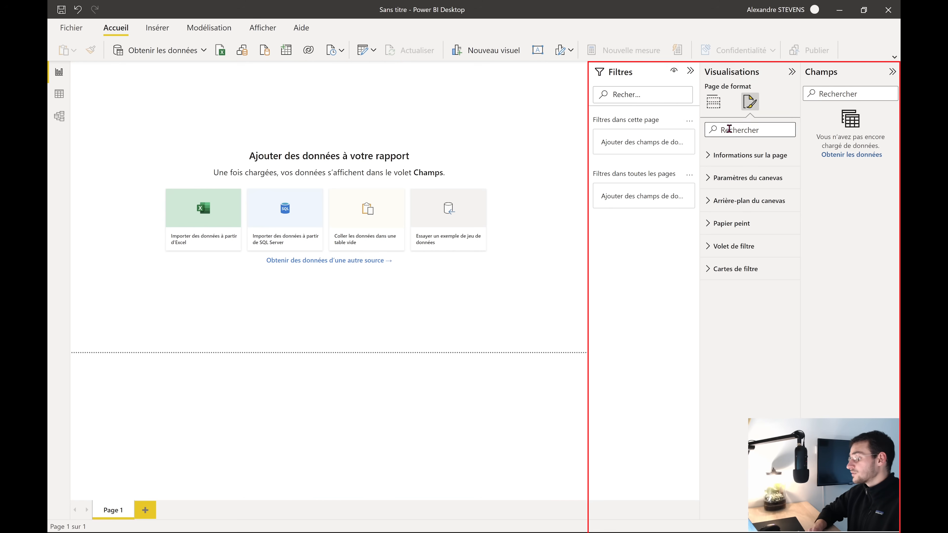
left_click(712, 105)
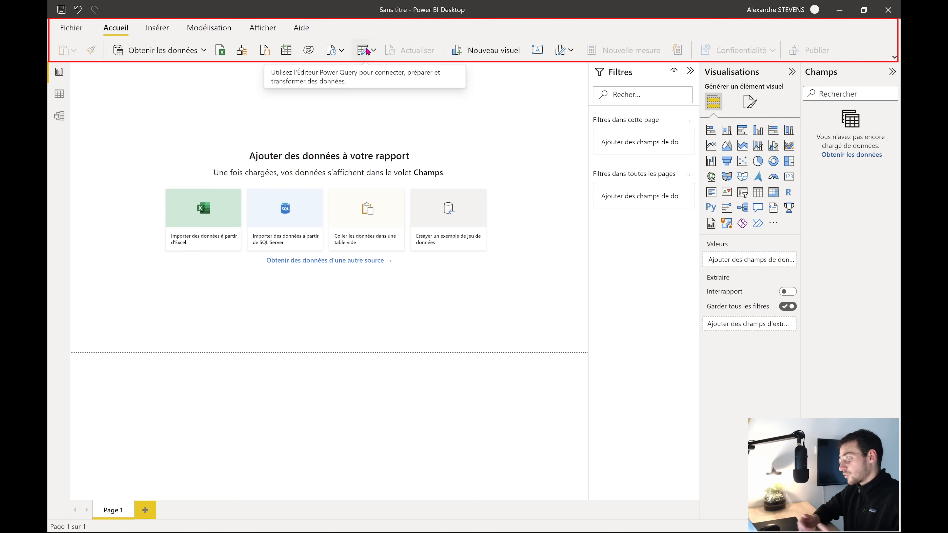
left_click(153, 29)
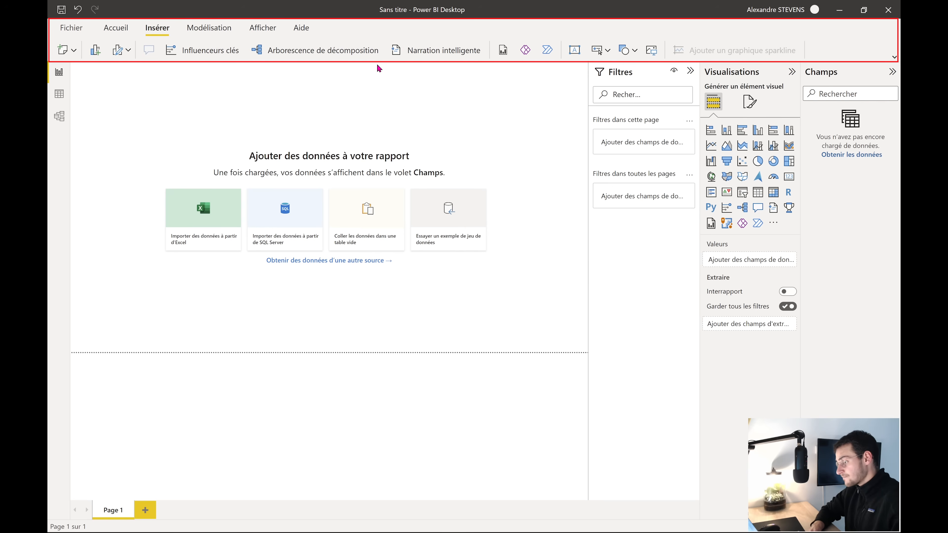
left_click(608, 54)
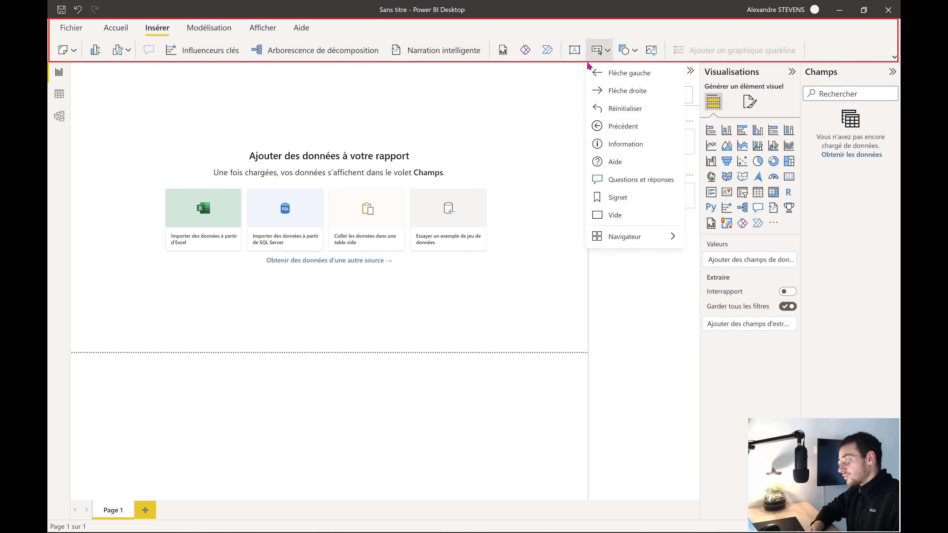
left_click(114, 29)
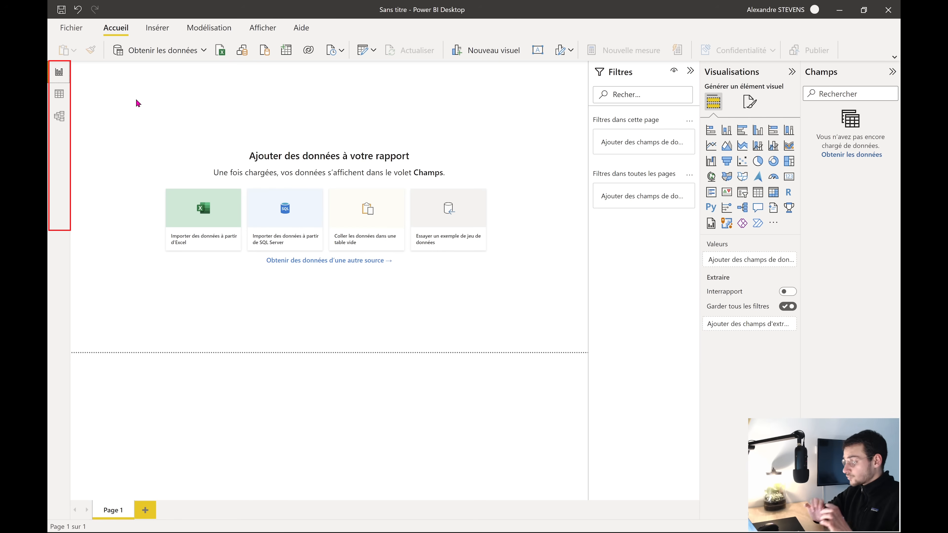
Look at the table data view and model diagram view, then return to the report view
left_click(58, 94)
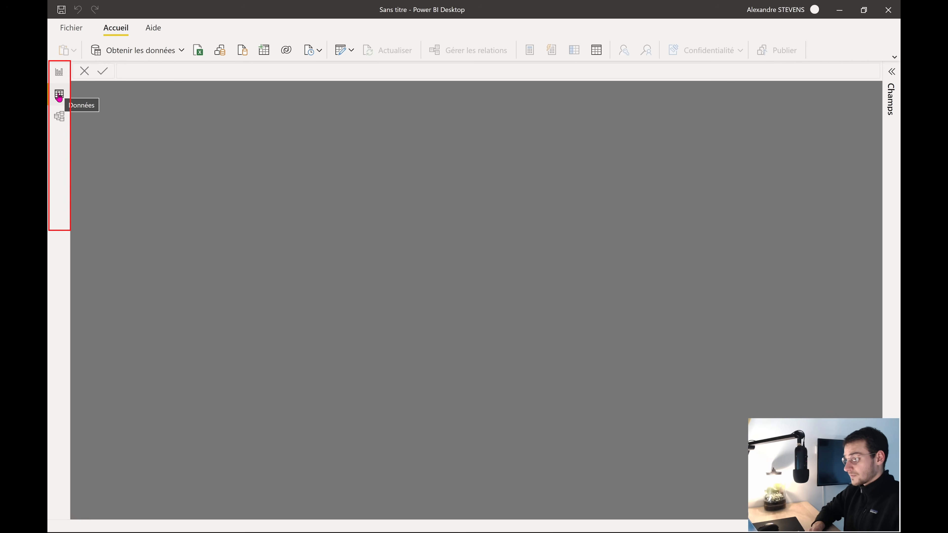
left_click(62, 125)
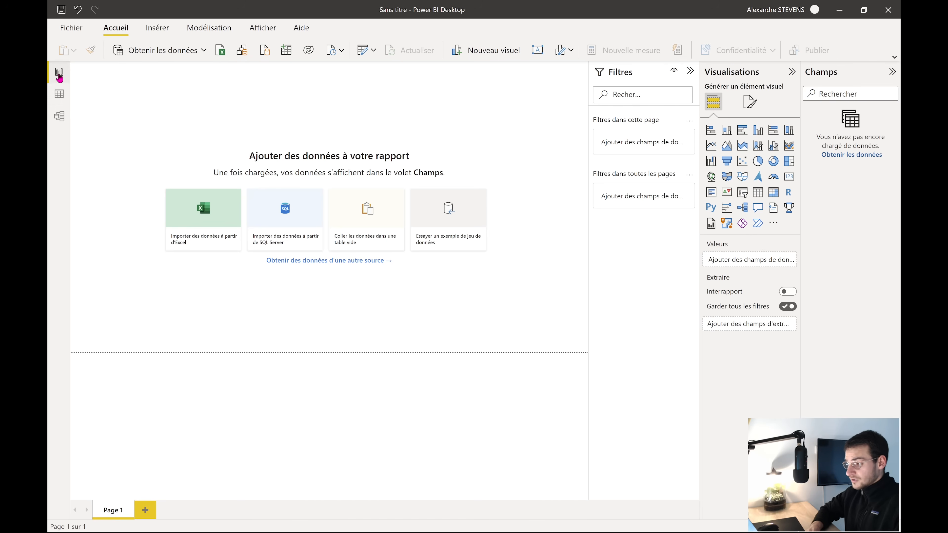
left_click(59, 73)
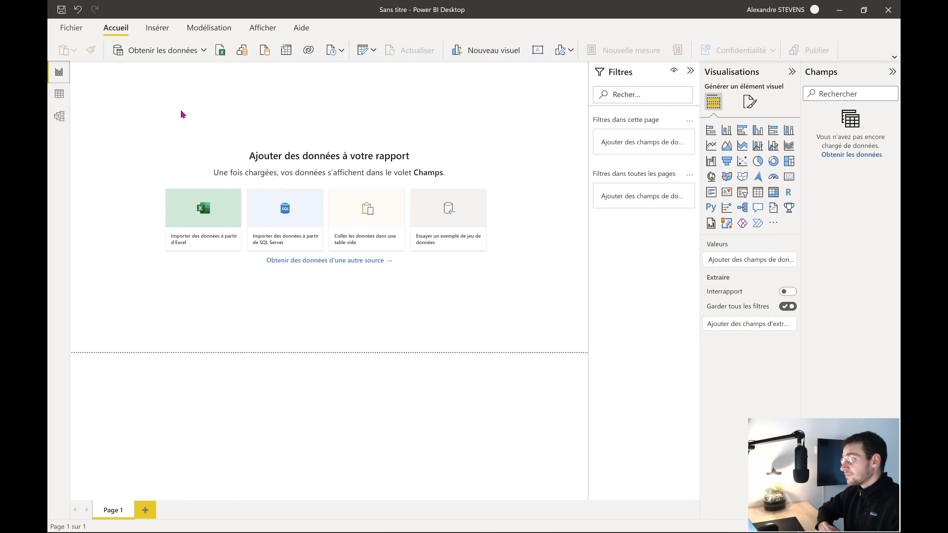
Check the diagrams.net diagram, then return to Power BI Desktop
key("super+Tab")
left_click(506, 161)
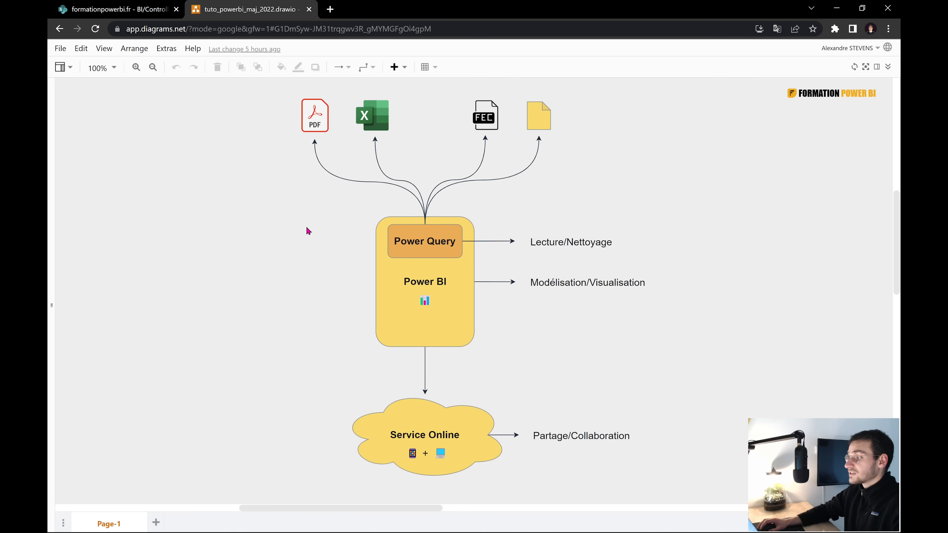
key("super+Tab")
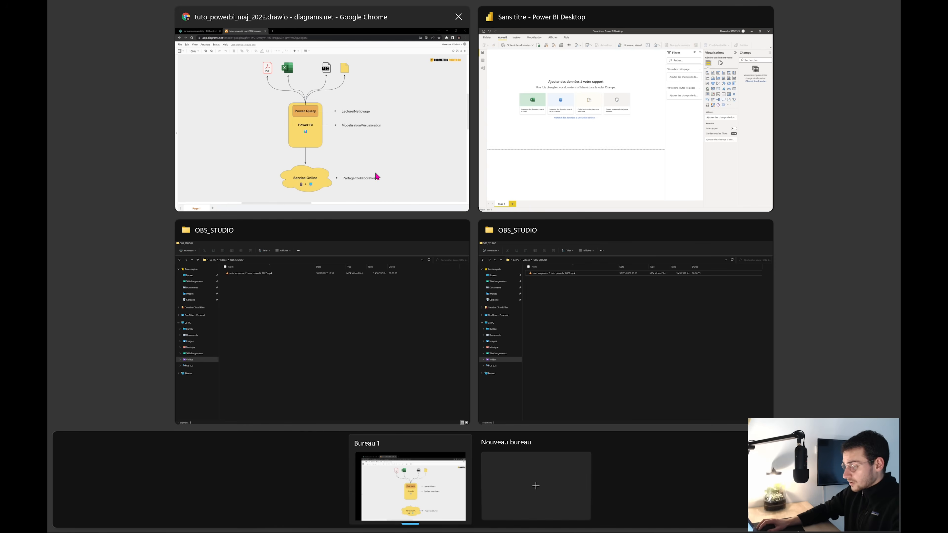
left_click(509, 168)
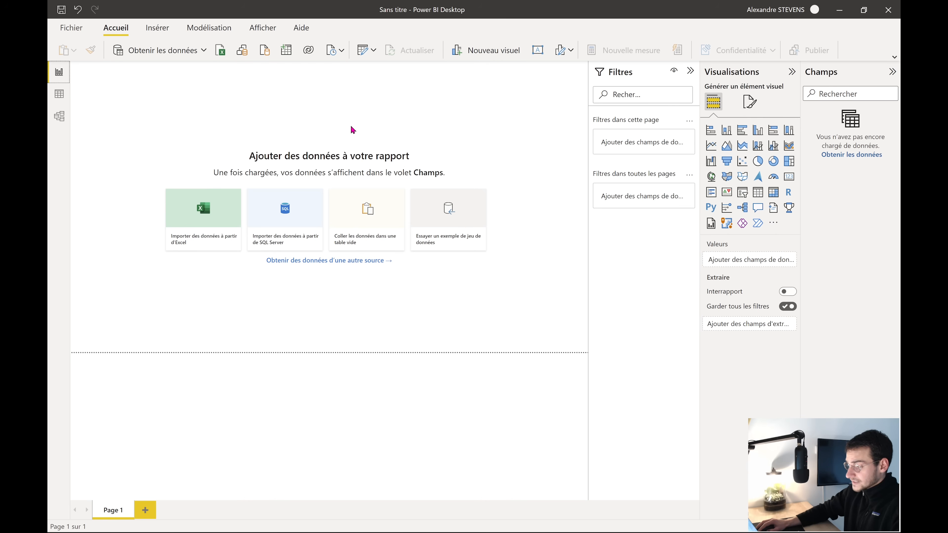
Launch the Power Query editor with Transformer les données
left_click(361, 54)
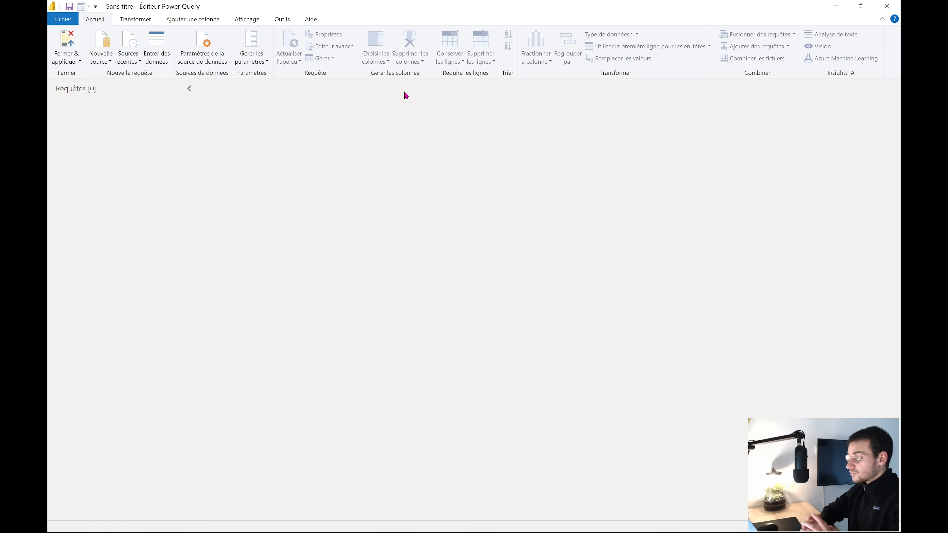
left_click(48, 78)
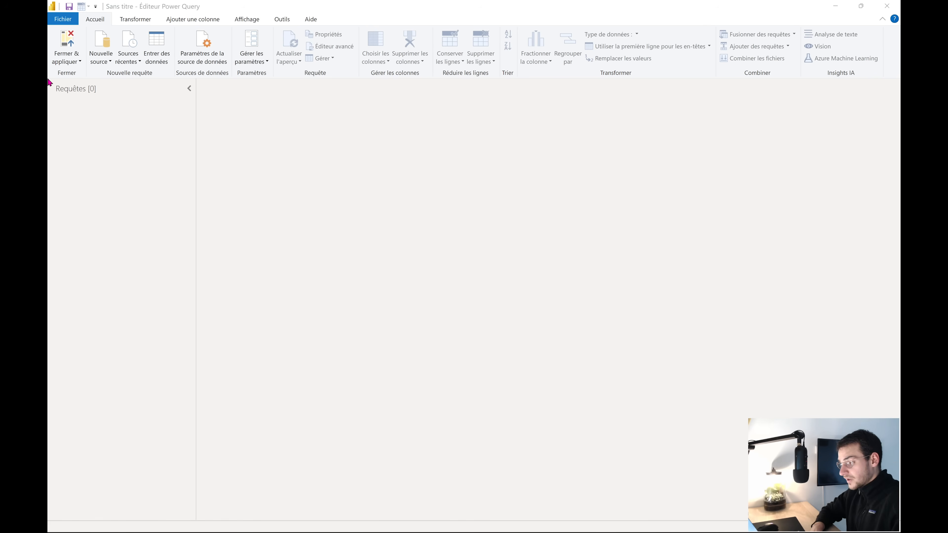
left_click(50, 138)
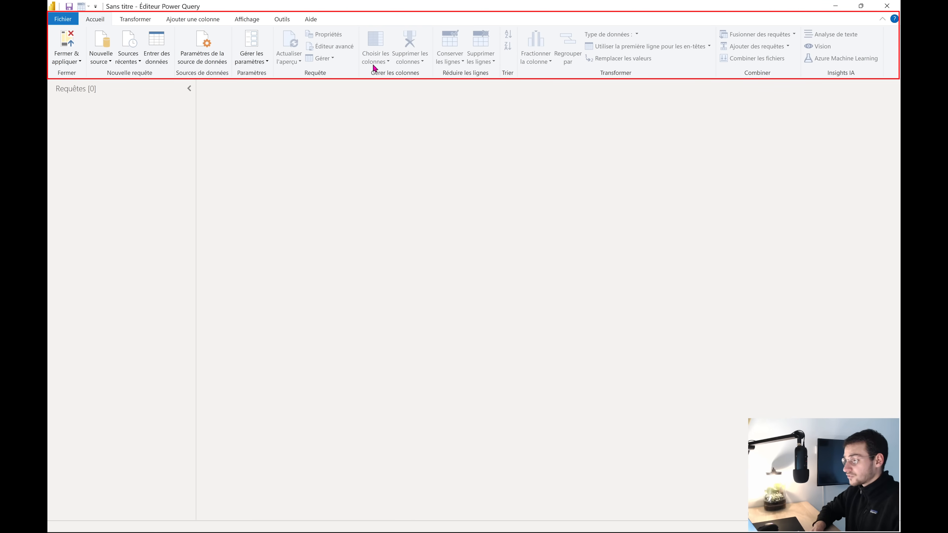
left_click(135, 23)
left_click(168, 23)
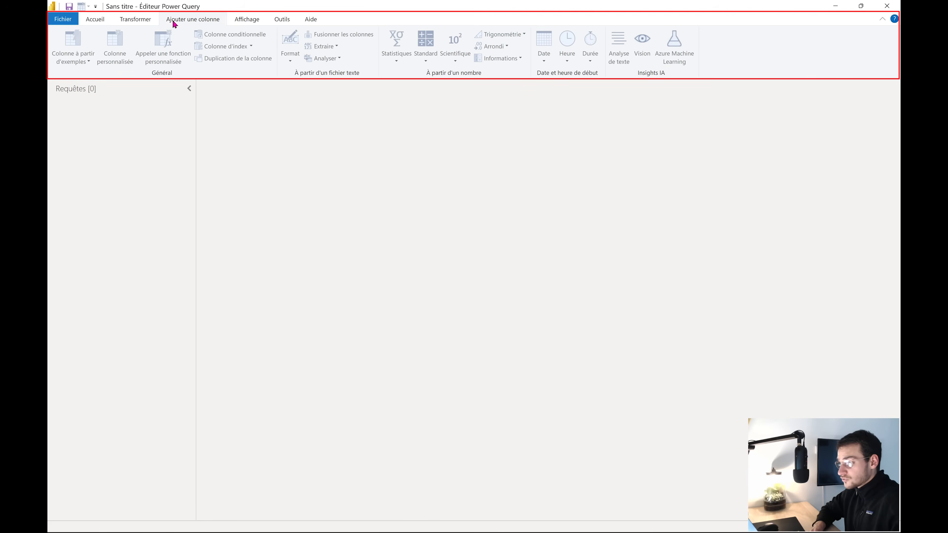
left_click(248, 24)
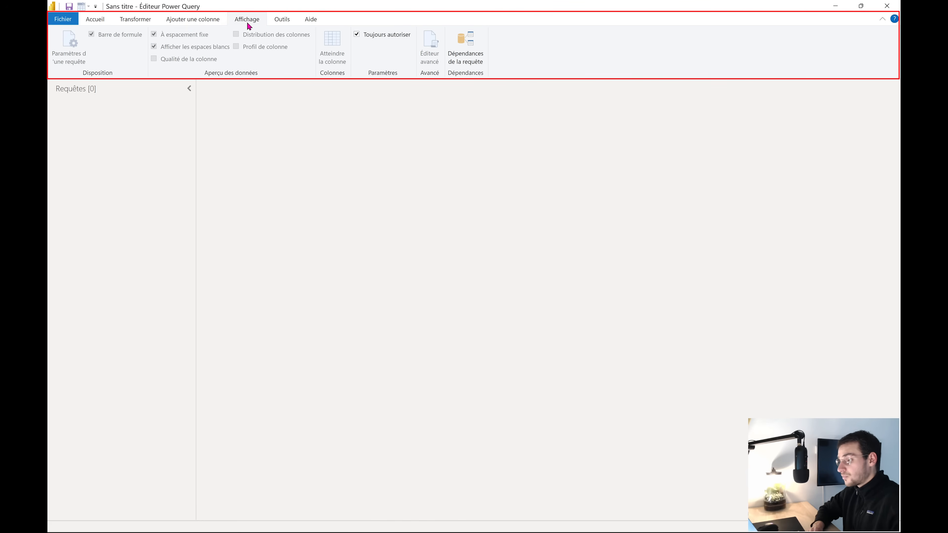
left_click(191, 20)
left_click(141, 22)
left_click(98, 22)
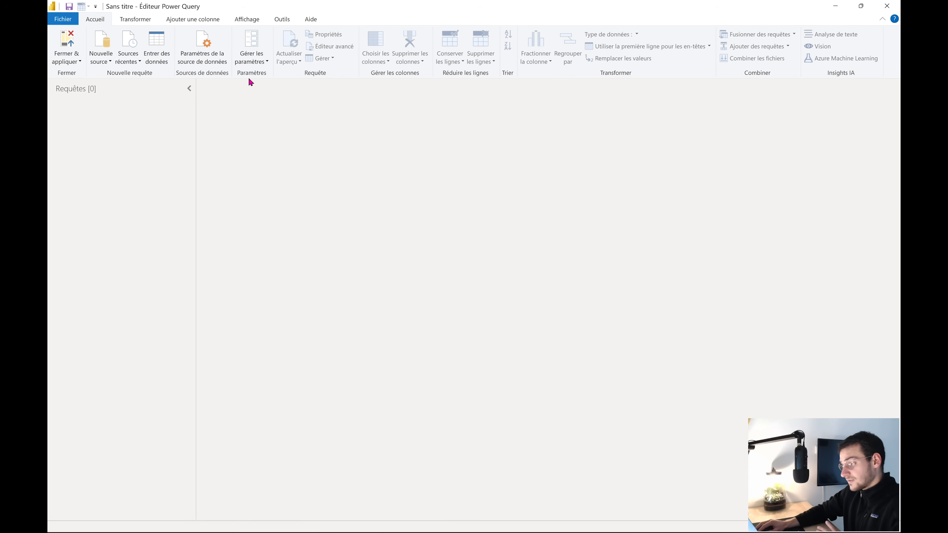
In Options > Éditeur Power Query, tick Afficher le volet Paramètres d'une requête and confirm
left_click(64, 20)
mouse_move(92, 161)
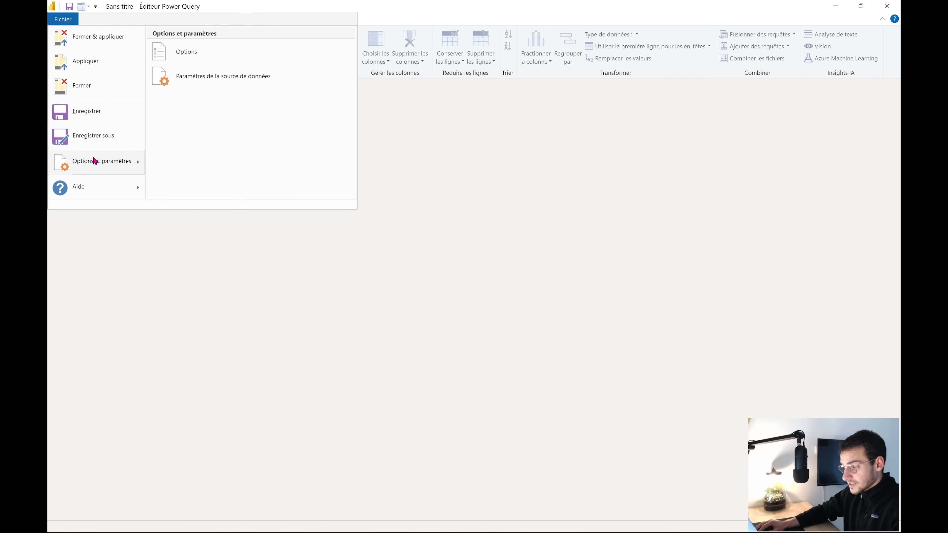
left_click(73, 20)
left_click(73, 20)
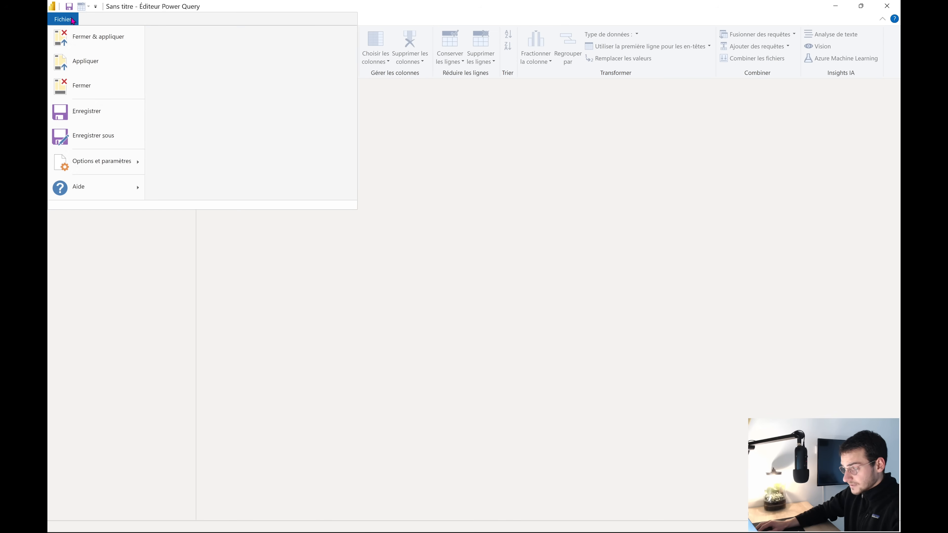
mouse_move(93, 161)
left_click(201, 58)
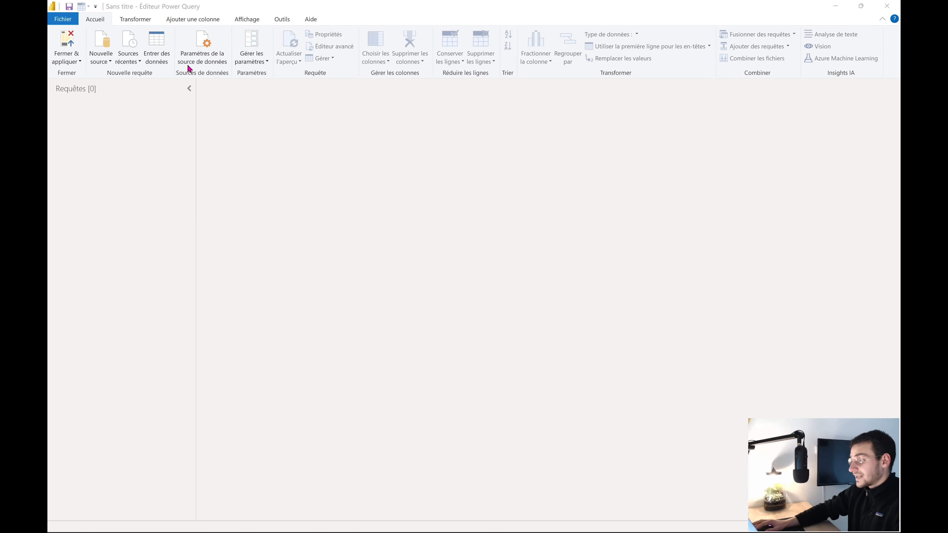
left_click(324, 166)
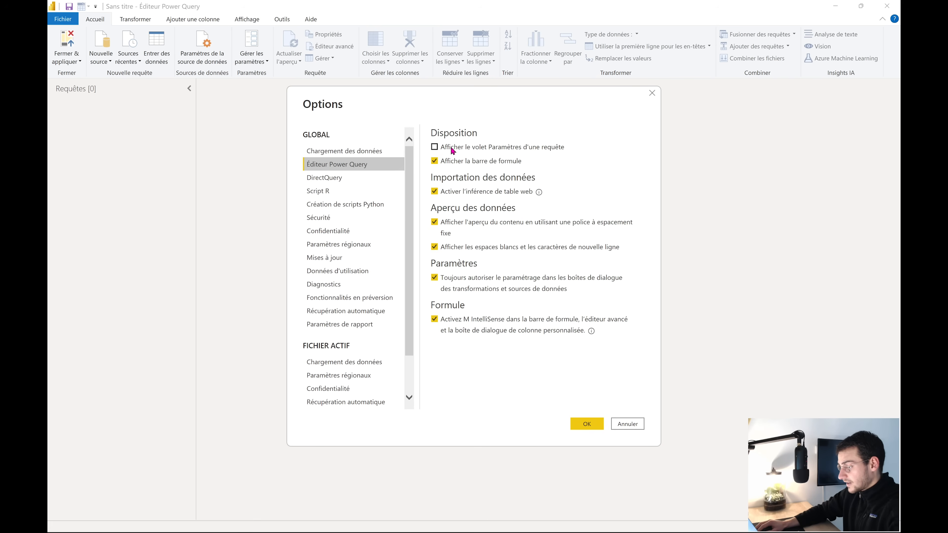
left_click(452, 150)
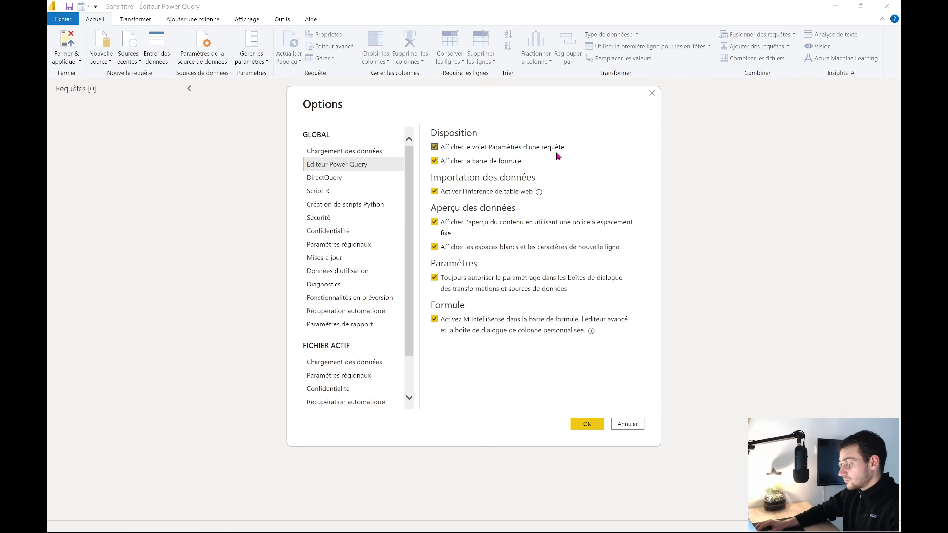
left_click(579, 428)
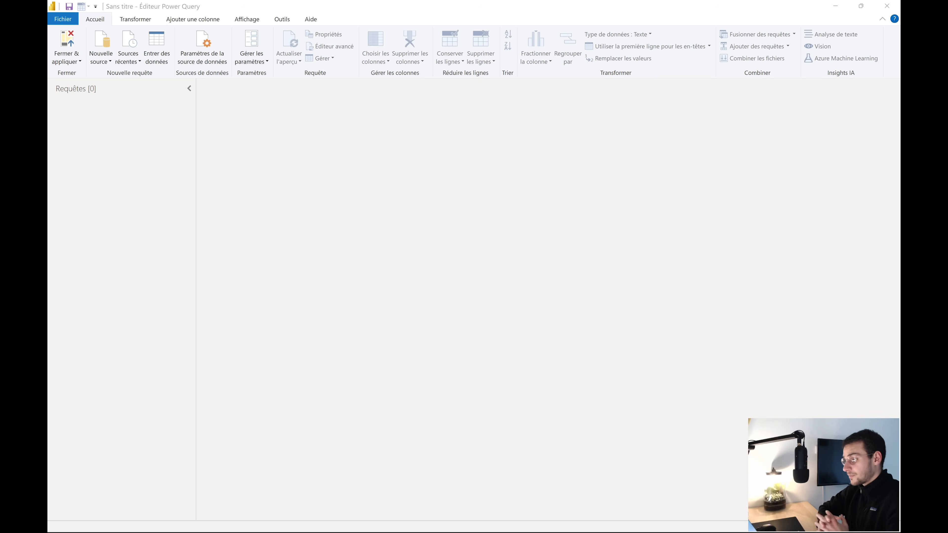
Load the SharePoint site in a new Chrome tab and go to 'Déposer l'extraction SAP'
key("super+Tab")
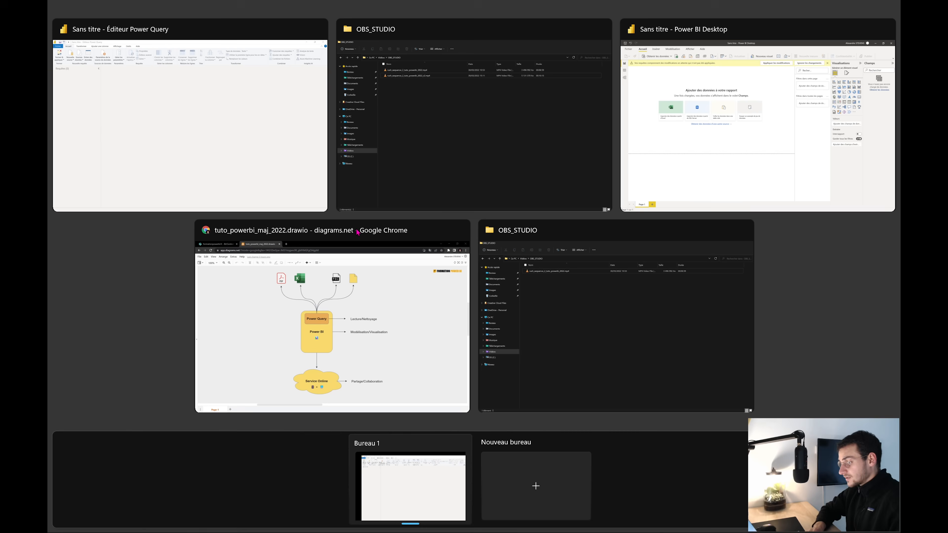
left_click(382, 324)
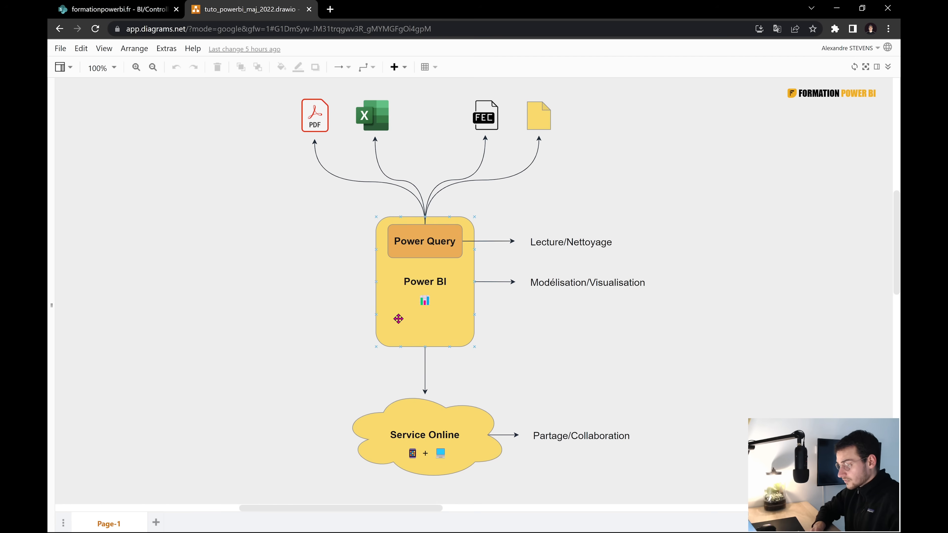
left_click(330, 9)
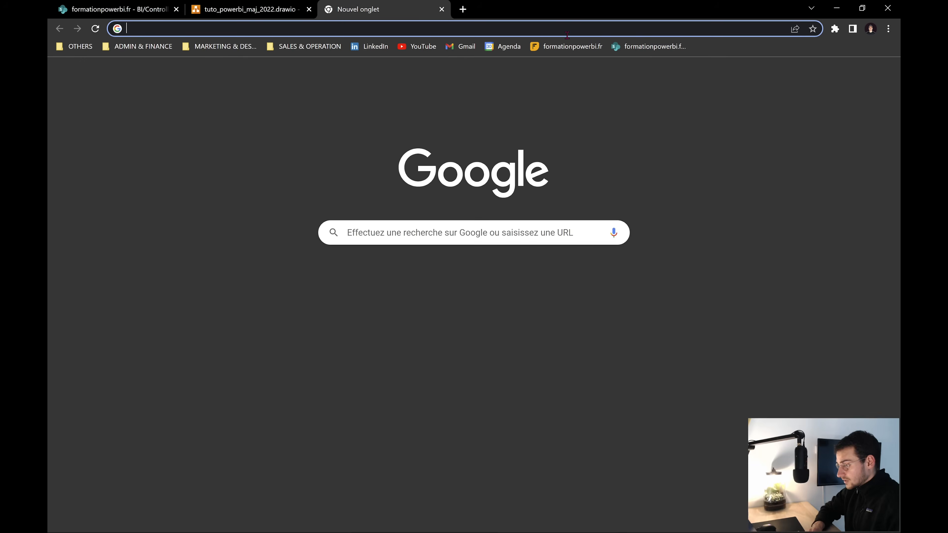
left_click(640, 44)
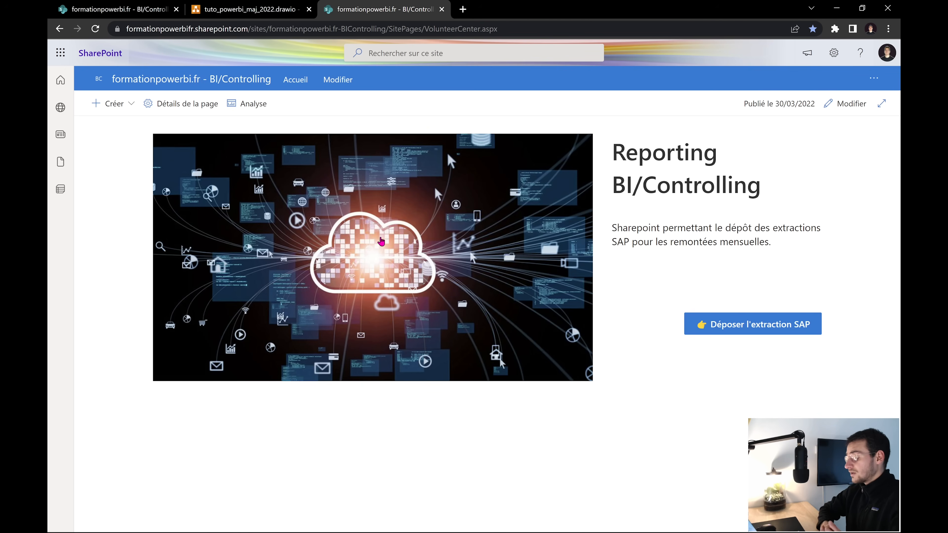
left_click(761, 328)
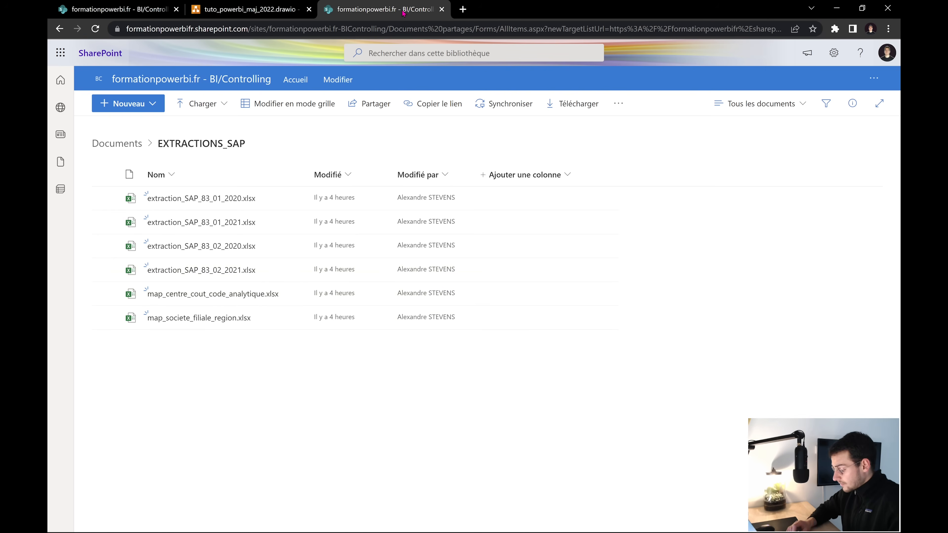
Drag extraction_SAP_83_01_2022.xlsx and extraction_SAP_83_02_2022.xlsx from Téléchargements into the library
key("super+Left")
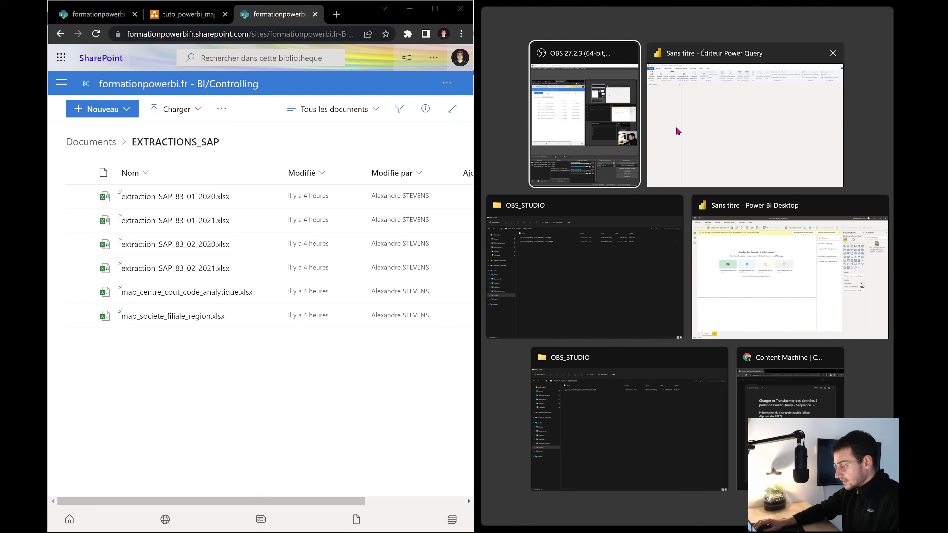
left_click(595, 307)
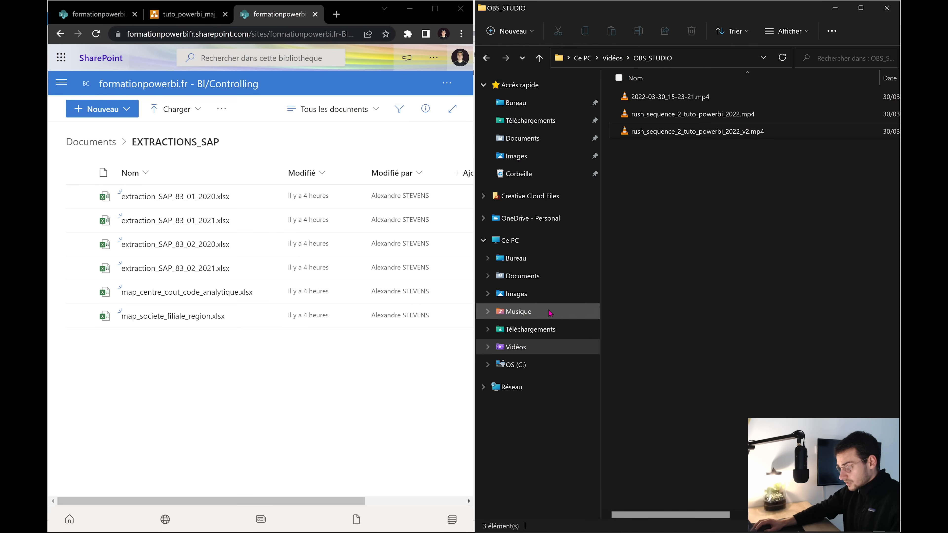
left_click(540, 123)
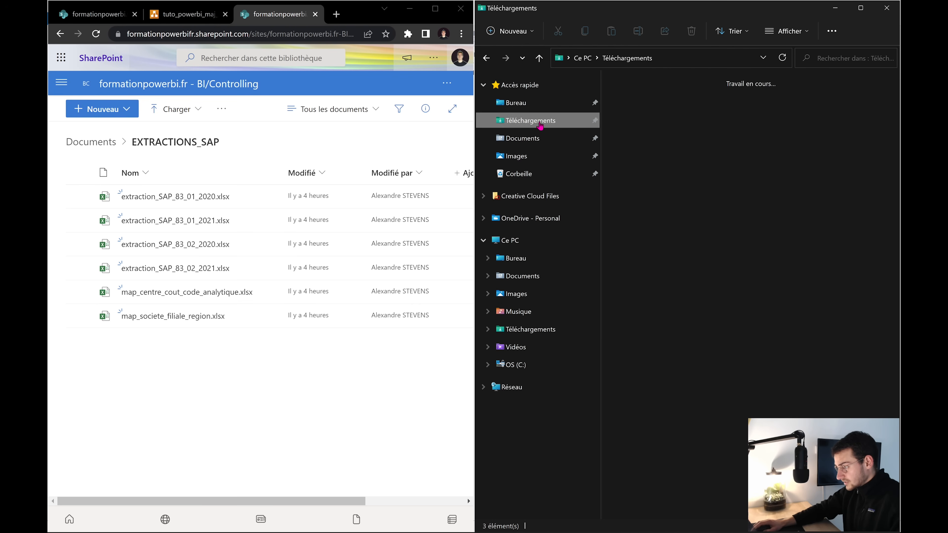
left_click(631, 205)
left_click(714, 84)
left_click(706, 101, "ctrl")
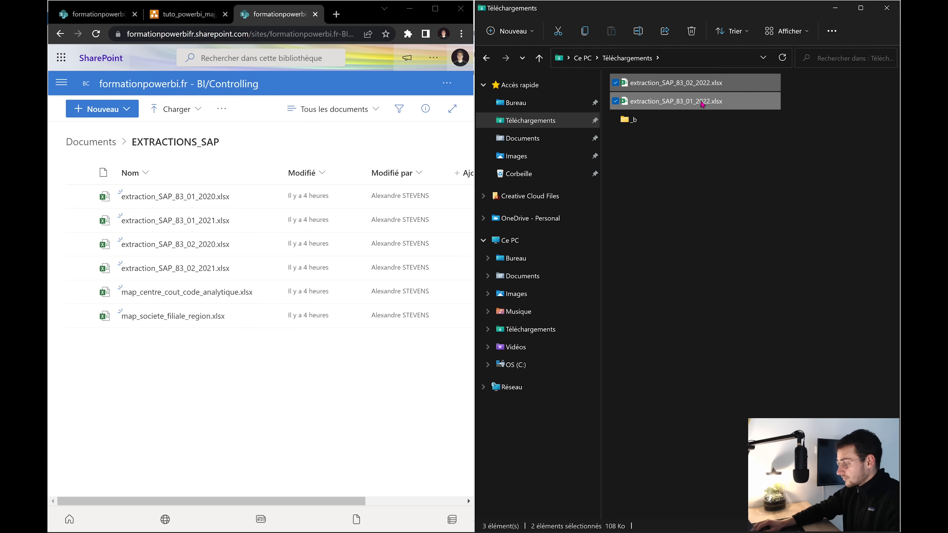
left_click_drag(703, 102, 194, 370)
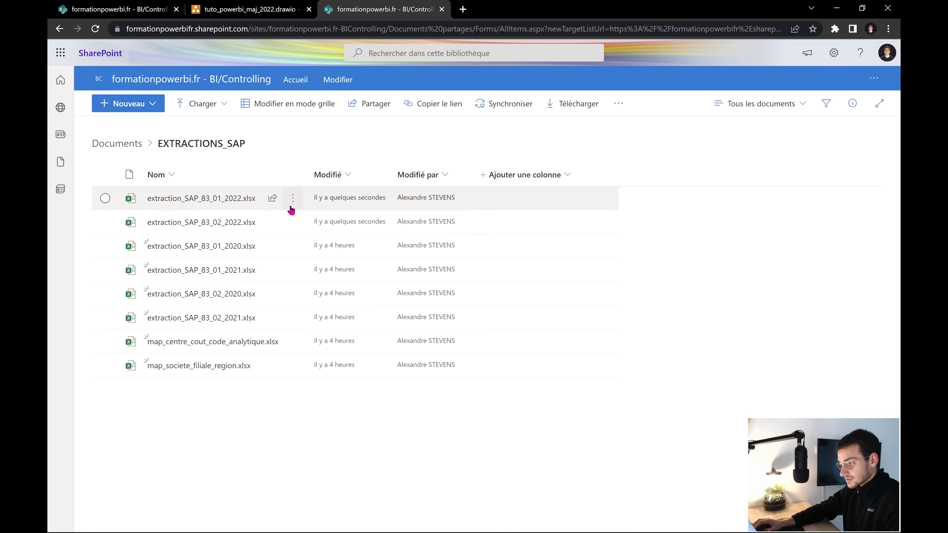
Go back to the Reporting BI/Controlling home page and copy its full URL
left_click(293, 28)
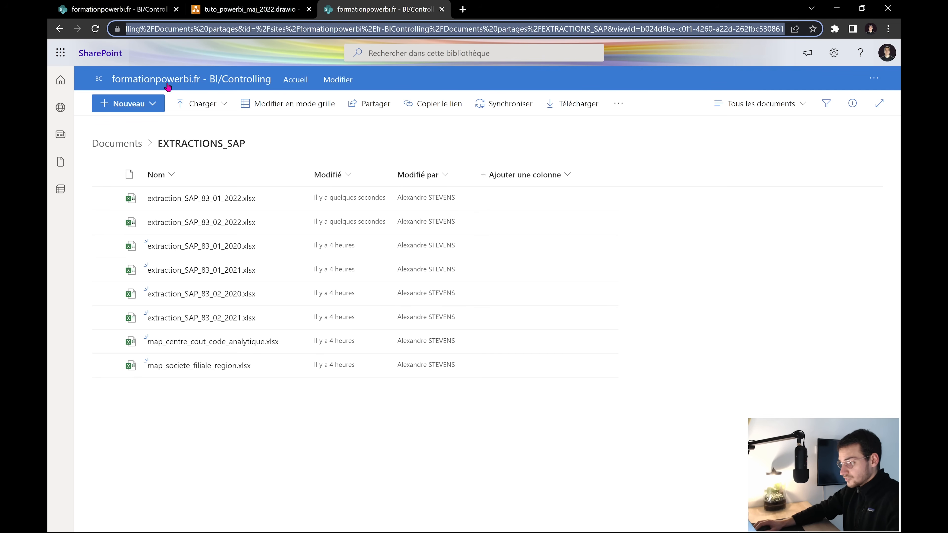
left_click(153, 82)
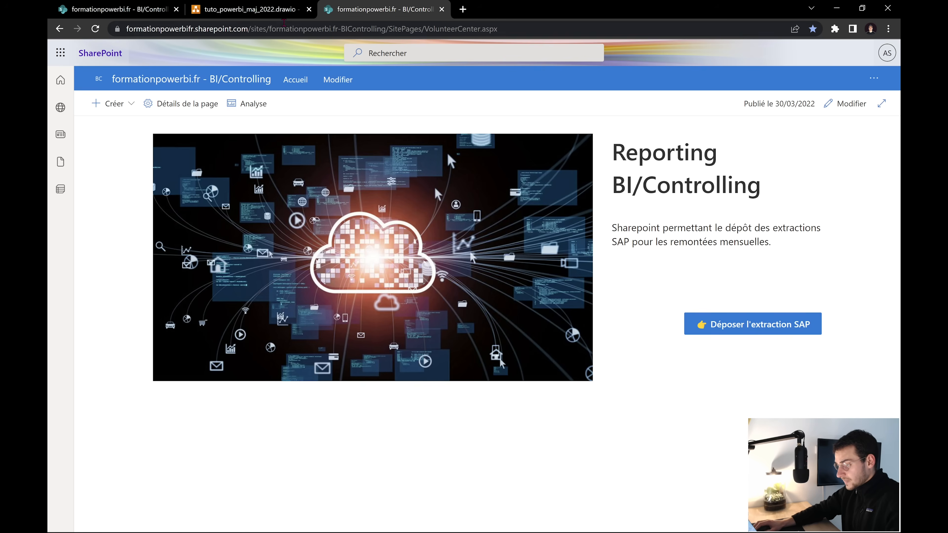
left_click(269, 31)
double_click(270, 33)
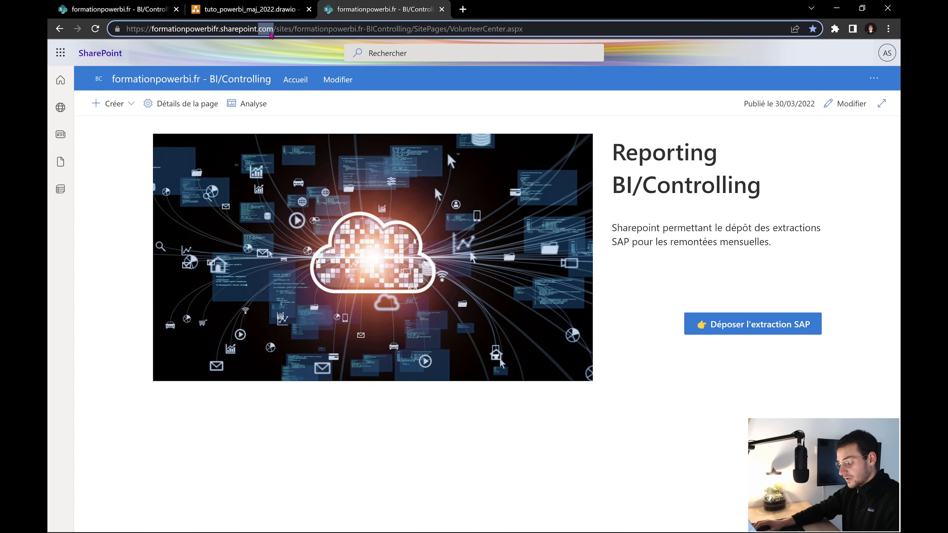
key("ctrl+a")
key("super+Tab")
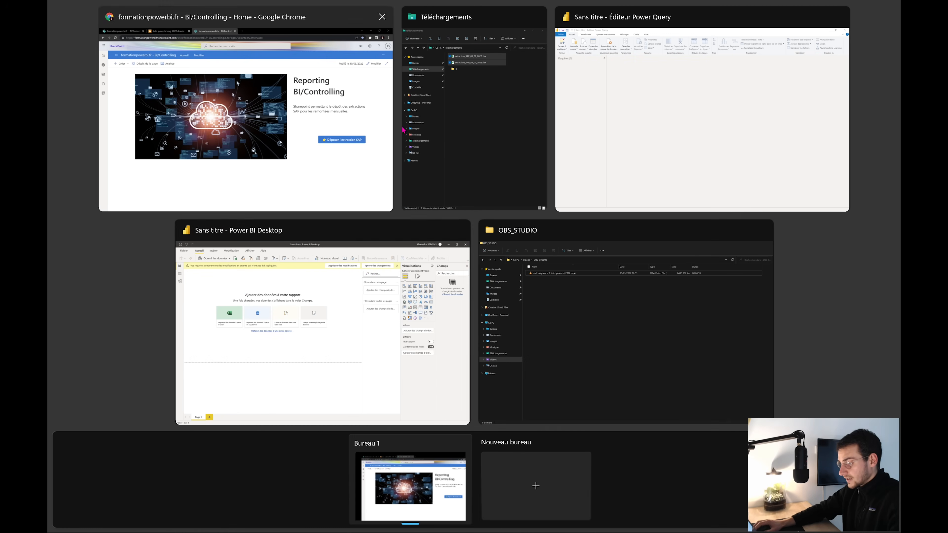
Search 'sharepoi' in the full connector list and connect with Dossier SharePoint
left_click(615, 162)
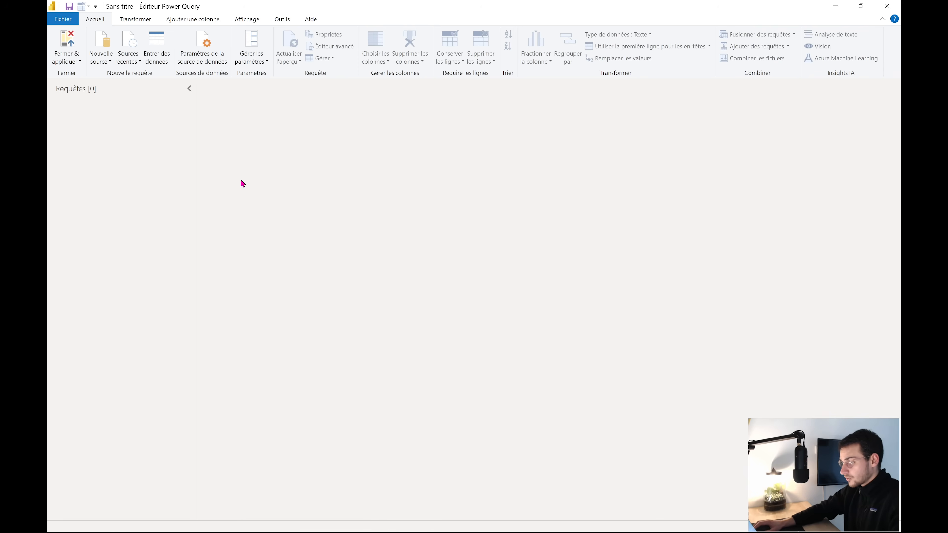
left_click(103, 63)
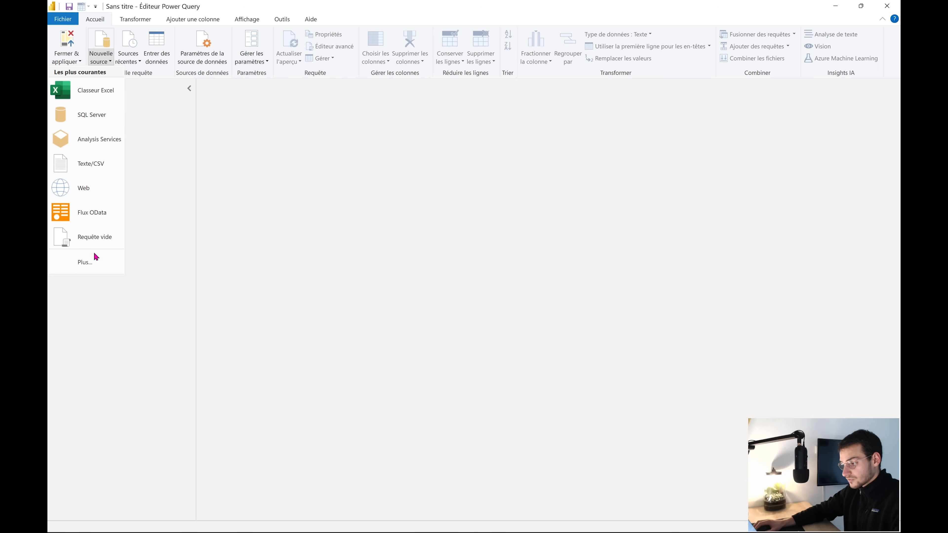
left_click(81, 263)
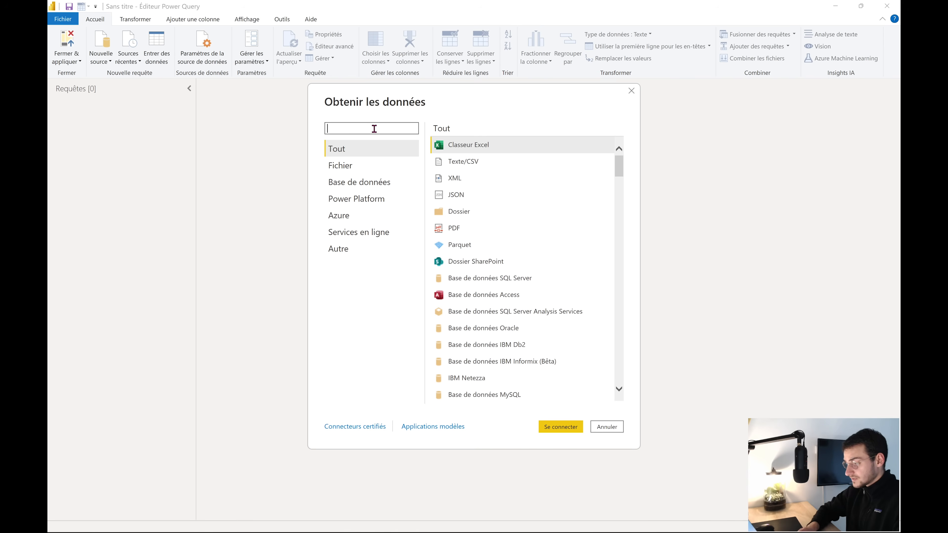
type("sharepoint")
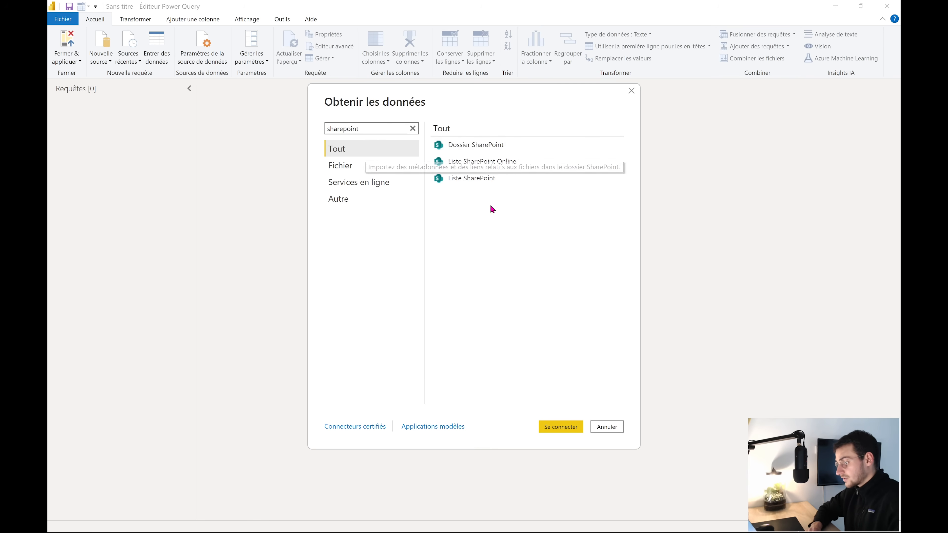
left_click(513, 149)
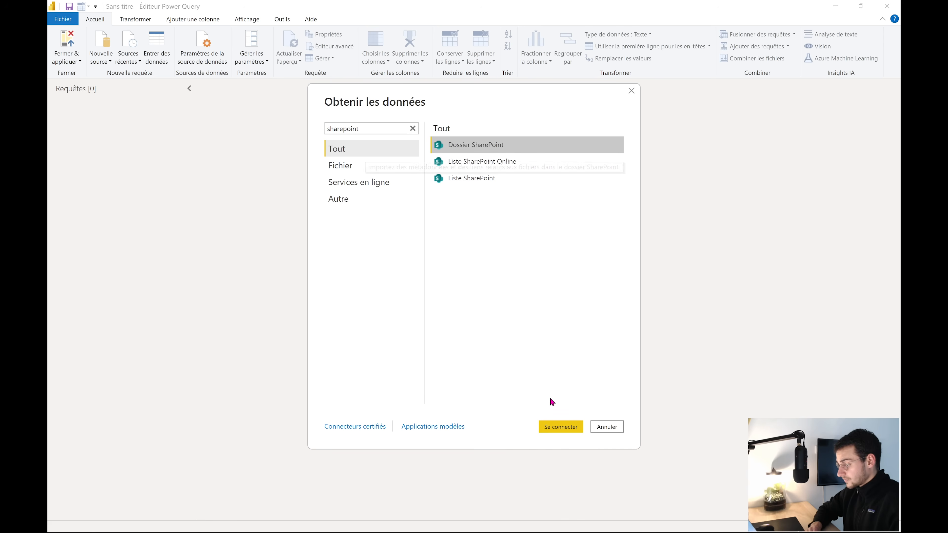
left_click(555, 427)
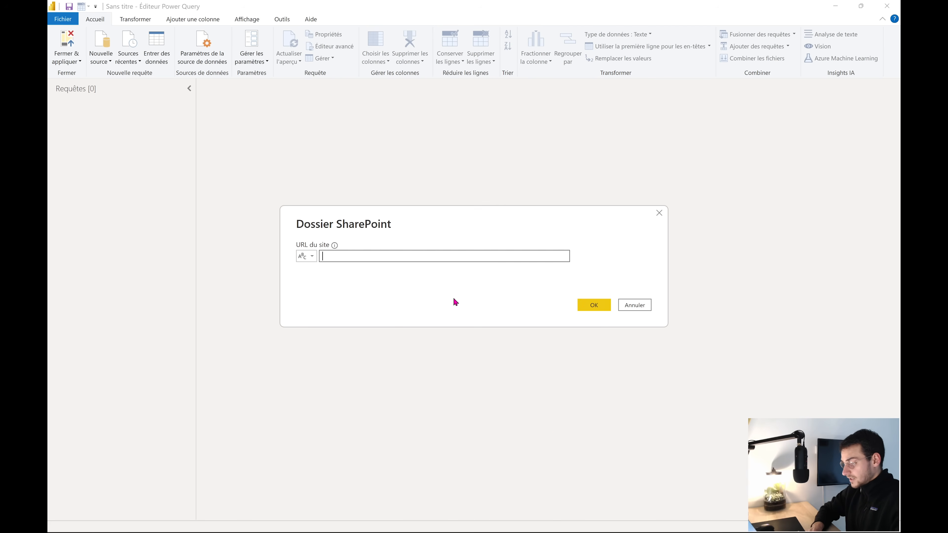
Paste the site URL, strip 'SitePages/VolunteerCenter.aspx', and confirm to list the eight files
key("ctrl+v")
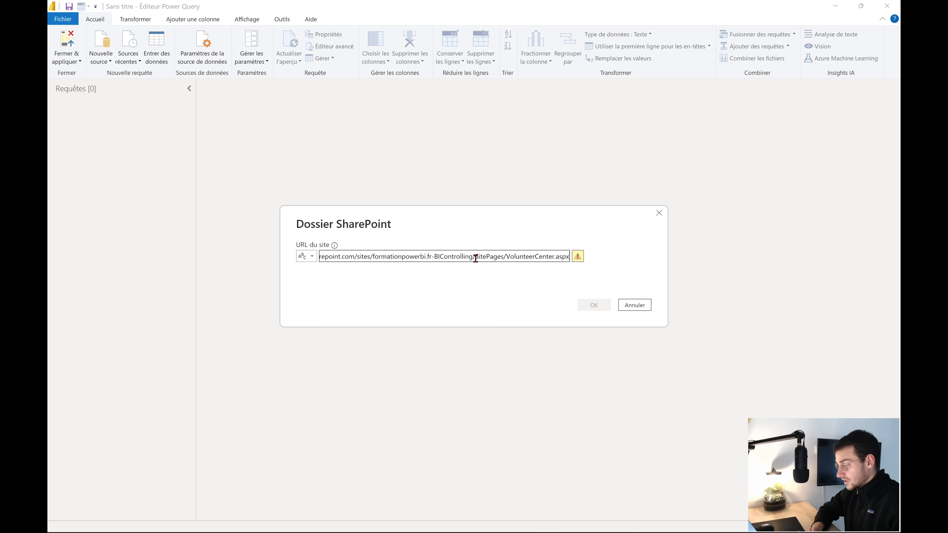
left_click_drag(475, 256, 577, 265)
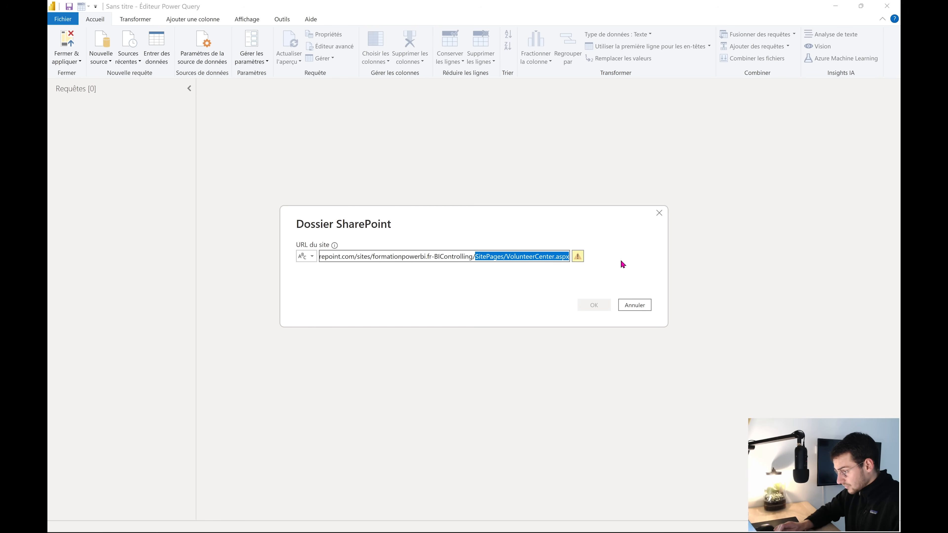
key("BackSpace")
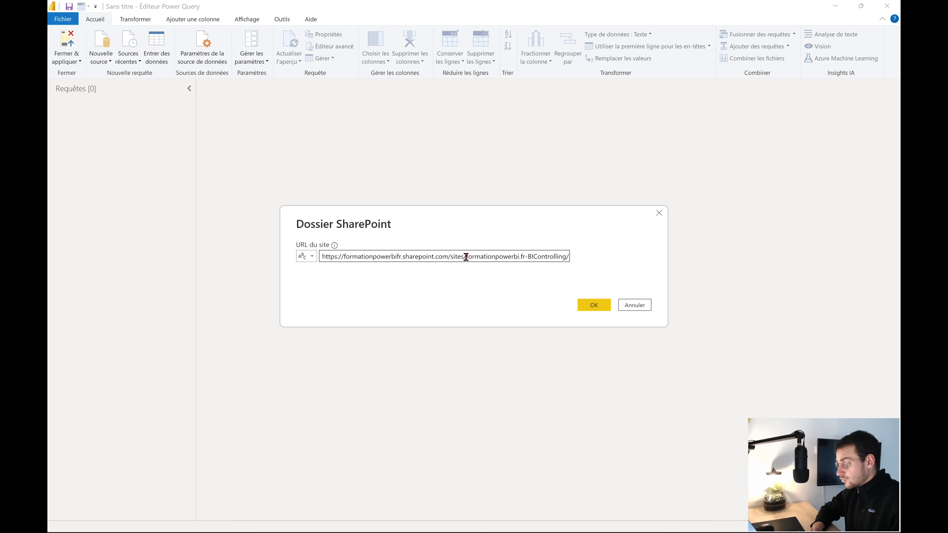
left_click_drag(466, 257, 575, 257)
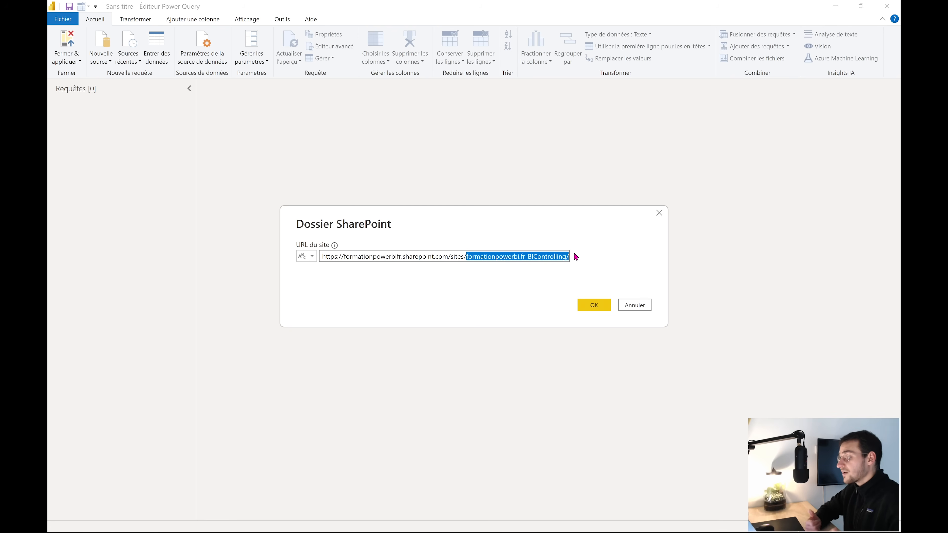
left_click(587, 305)
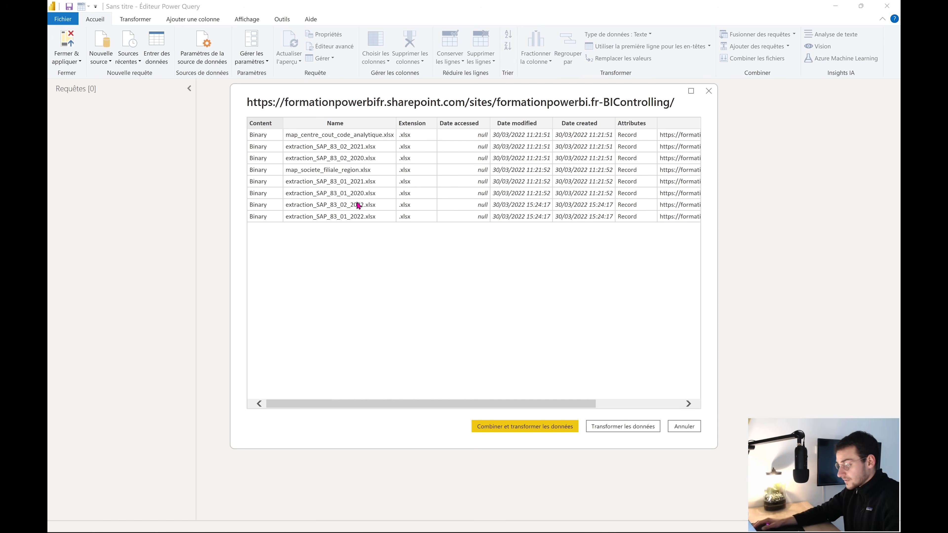
Load the file list as Requête1 via Transformer les données, then bring File Explorer forward
left_click(622, 427)
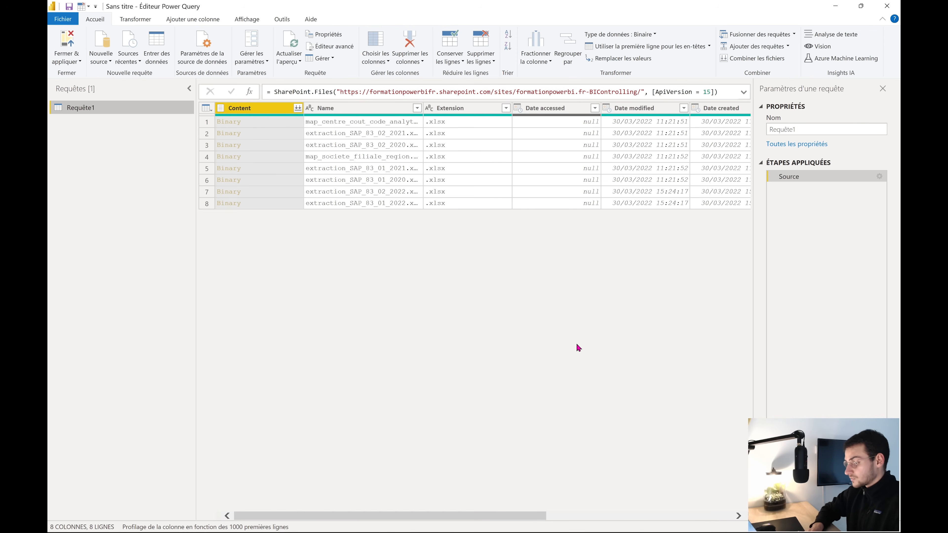
key("super+Tab")
left_click(528, 327)
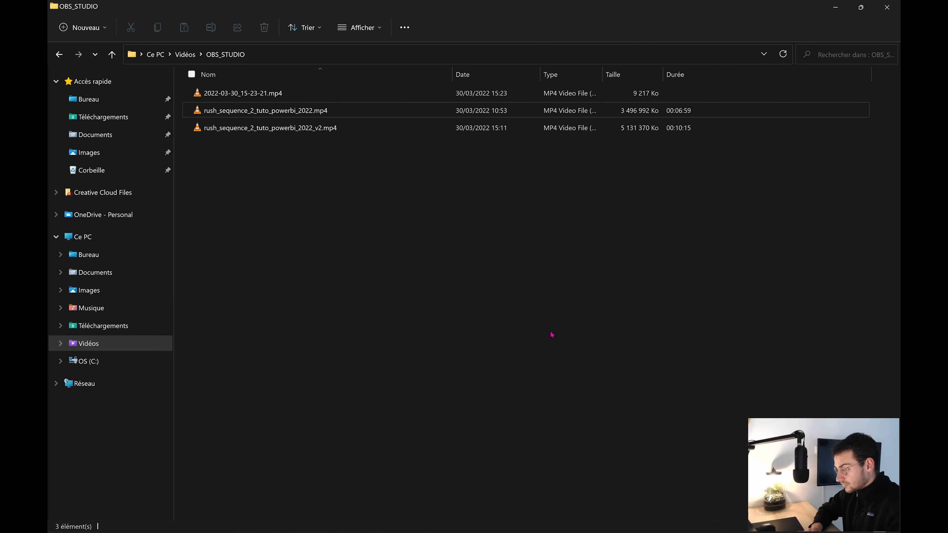
Open extraction_SAP_83_01_2020.xlsx from the 01_SAP\01_ADJST folder
left_click(95, 273)
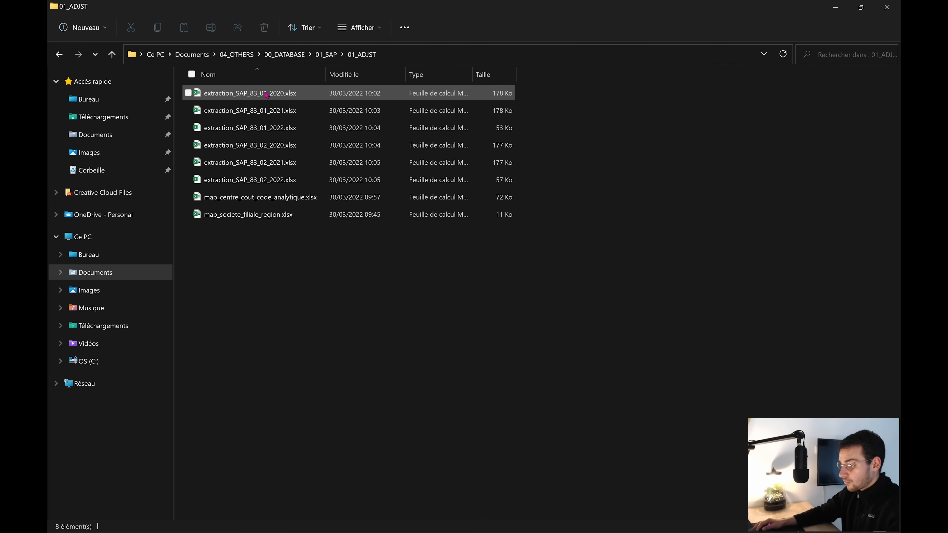
left_click(272, 98)
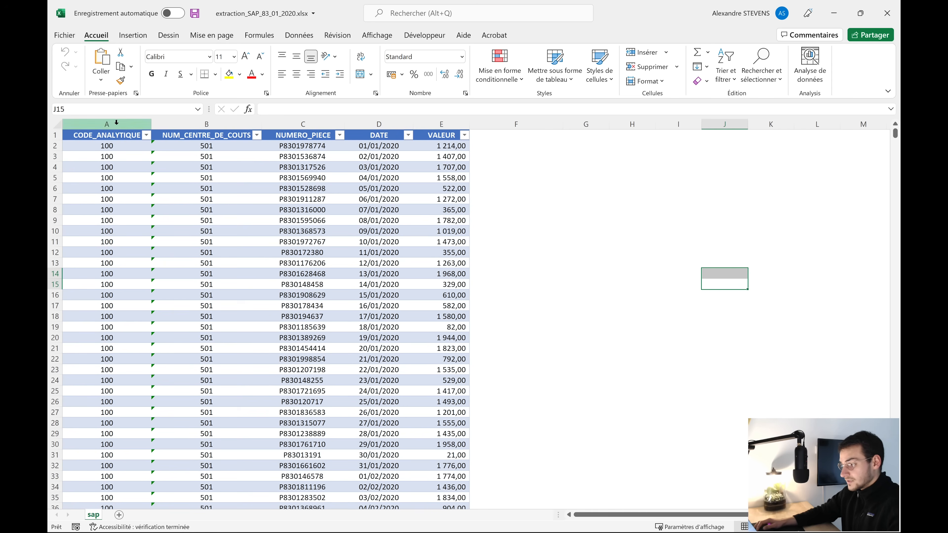
Inspect CODE_ANALYTIQUE through VALEUR in the 2020 and 2021 extractions, then close Excel
left_click(123, 124)
left_click(186, 124)
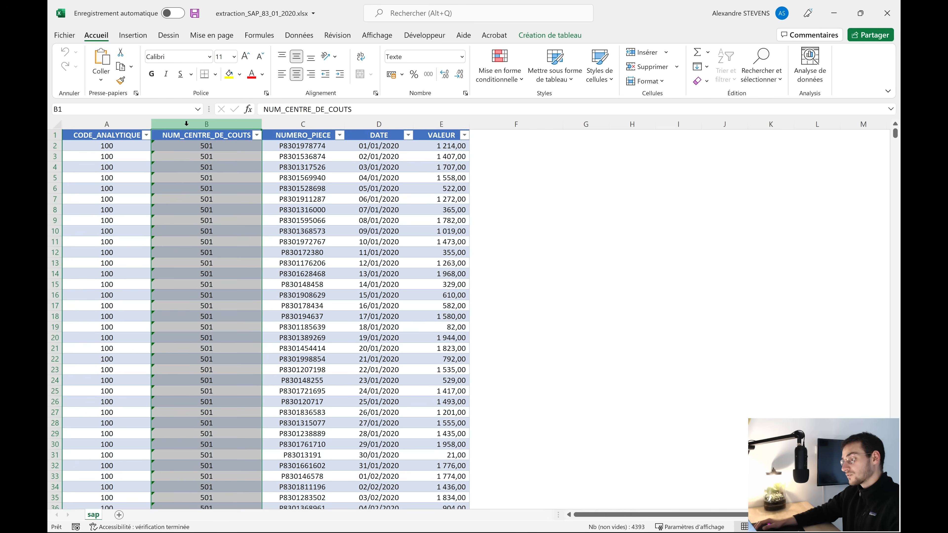
left_click(284, 124)
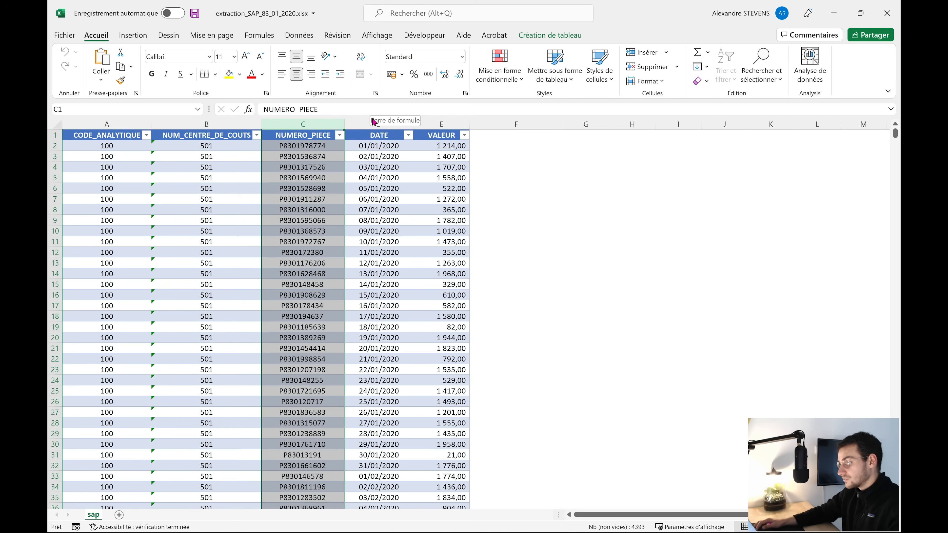
left_click(442, 124)
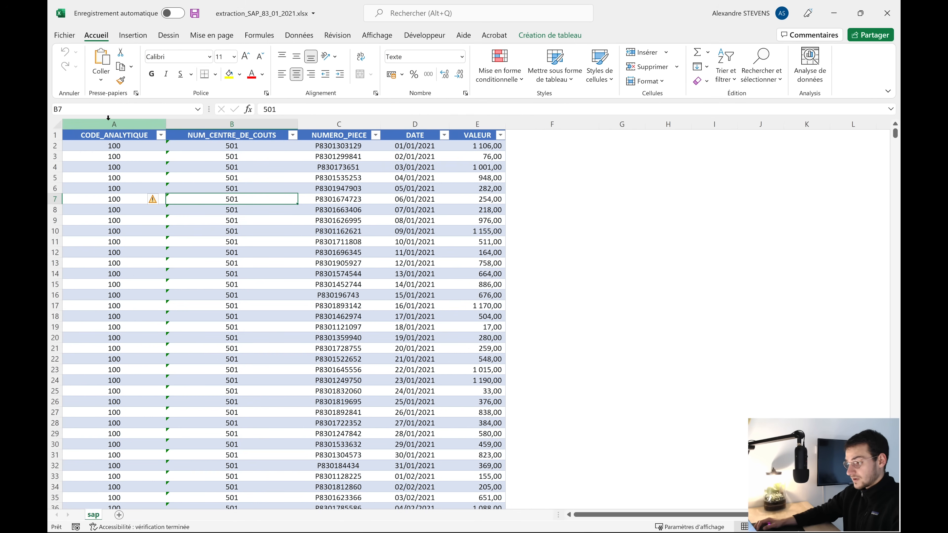
left_click_drag(108, 118, 462, 124)
left_click(499, 176)
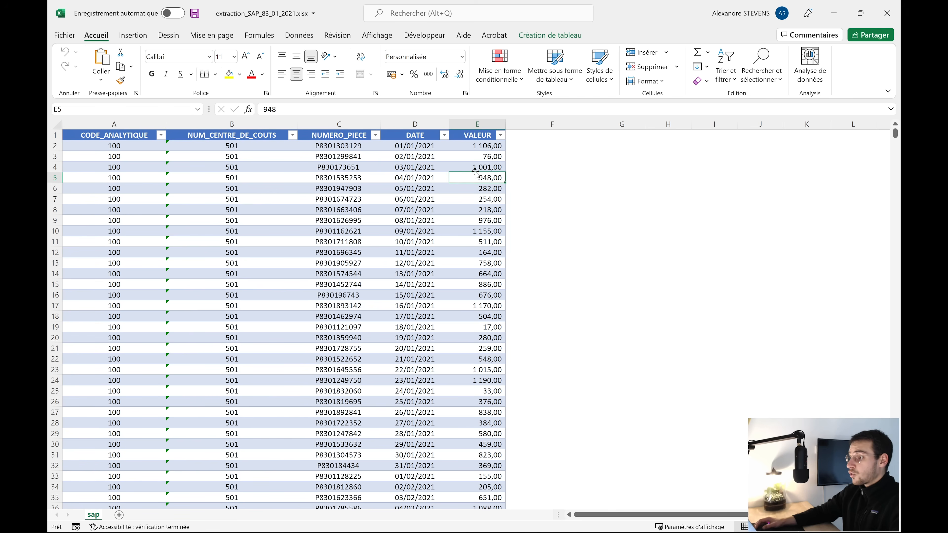
left_click(886, 13)
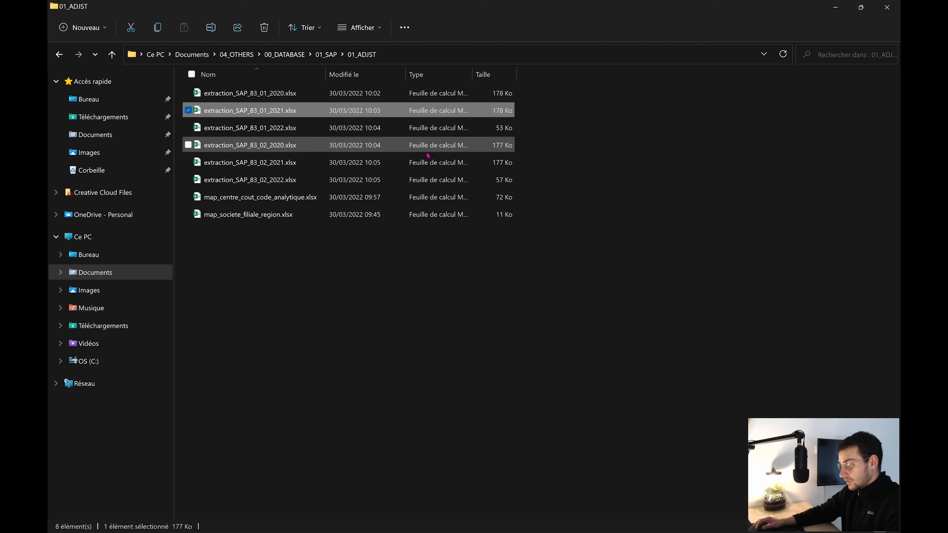
Open map_societe_filiale_region.xlsx from the 01_ADJST folder in Excel
left_click(279, 198)
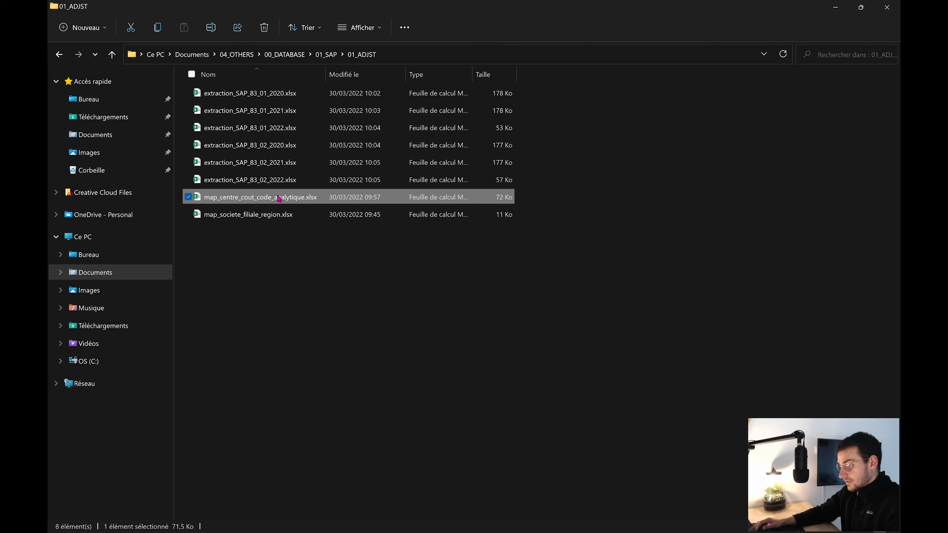
left_click(281, 216)
double_click(231, 216)
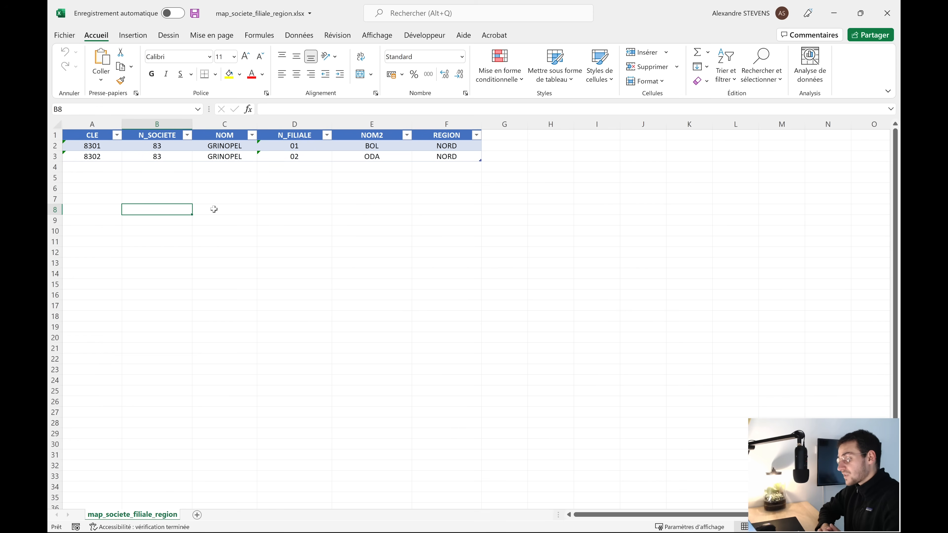
Inspect the mapping values: company 83 GRINOPEL, subsidiaries 01/02 (BOL, ODA), region NORD
left_click(161, 144)
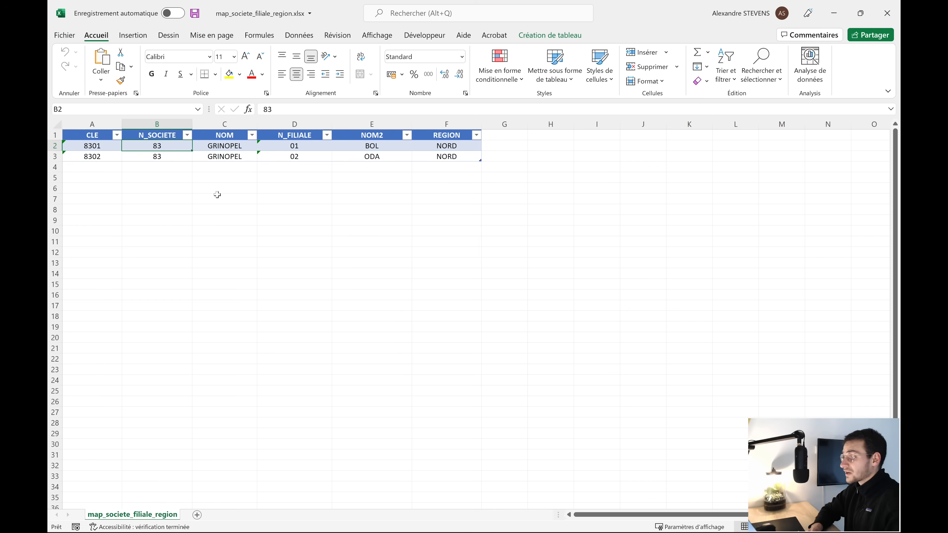
left_click(234, 146)
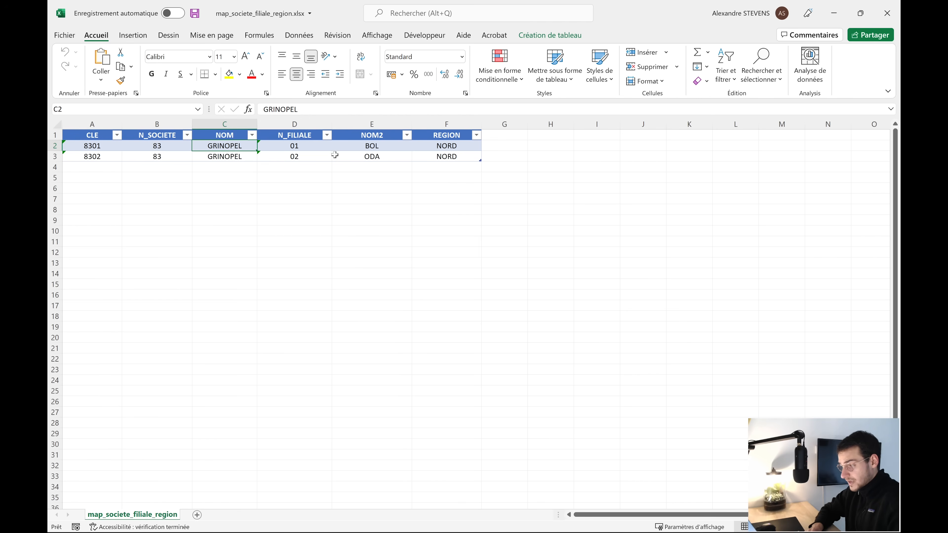
left_click(306, 144)
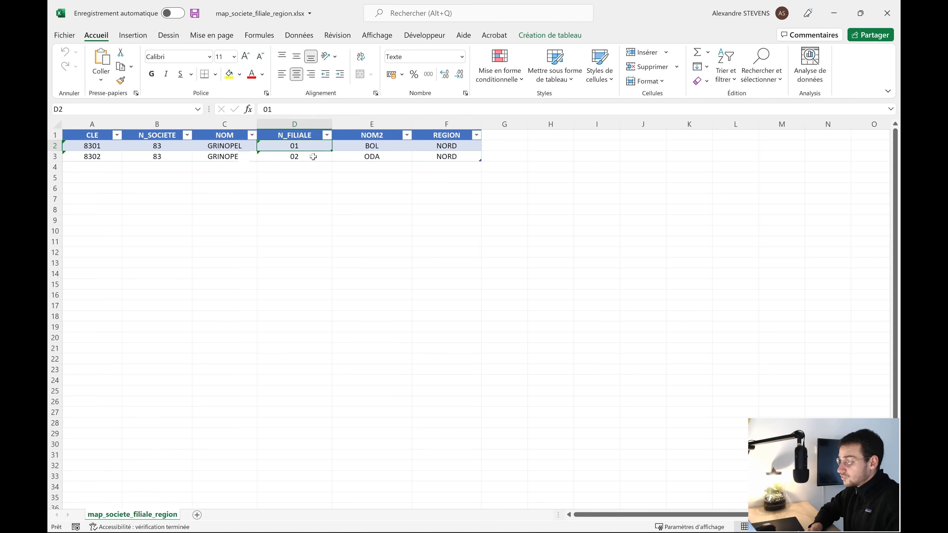
left_click(314, 157)
left_click(375, 147)
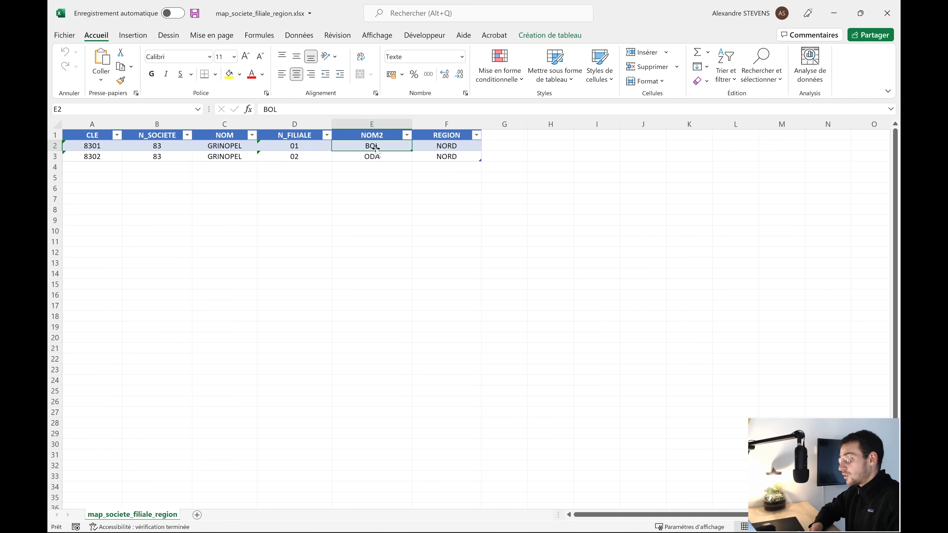
left_click(376, 157)
left_click(455, 149)
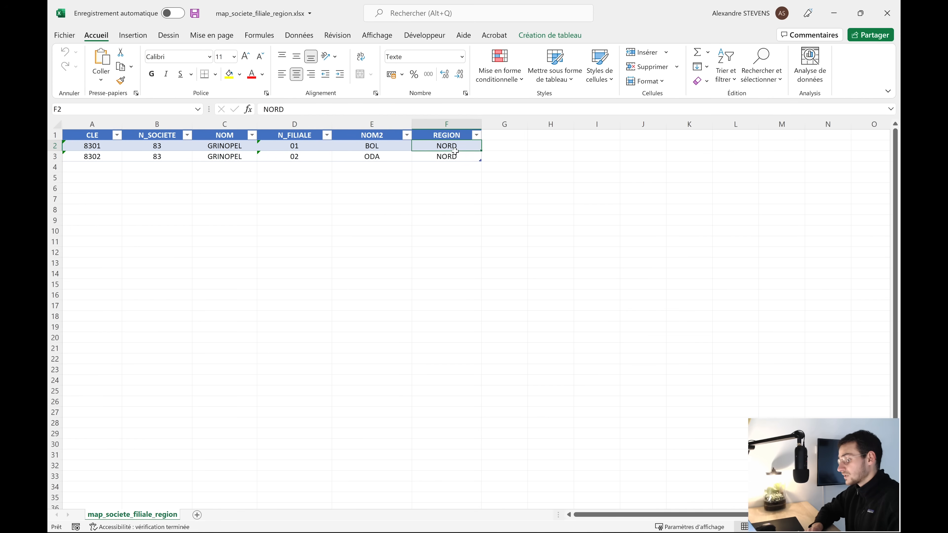
left_click(375, 233)
Close map_societe_filiale_region and open map_centre_cout_code_analytique.xlsx in Excel
left_click(887, 13)
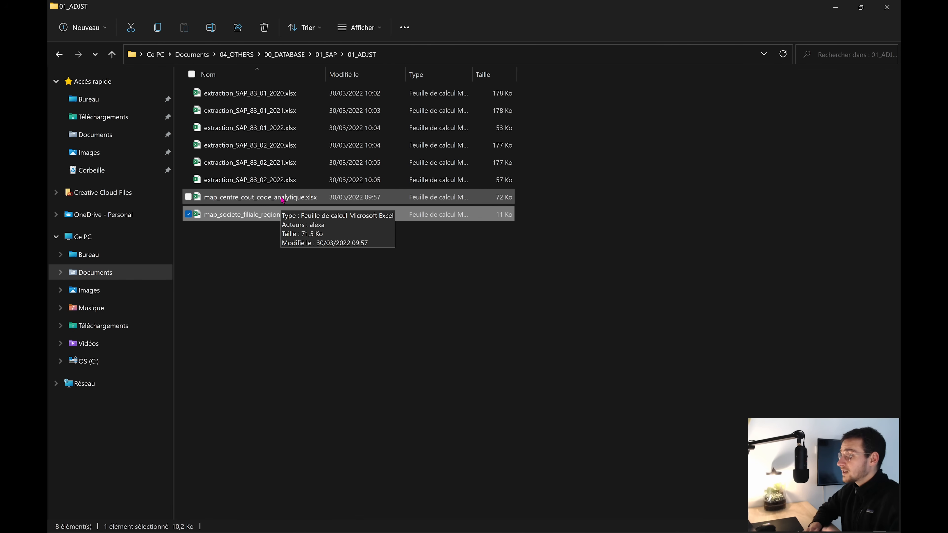
left_click(288, 201)
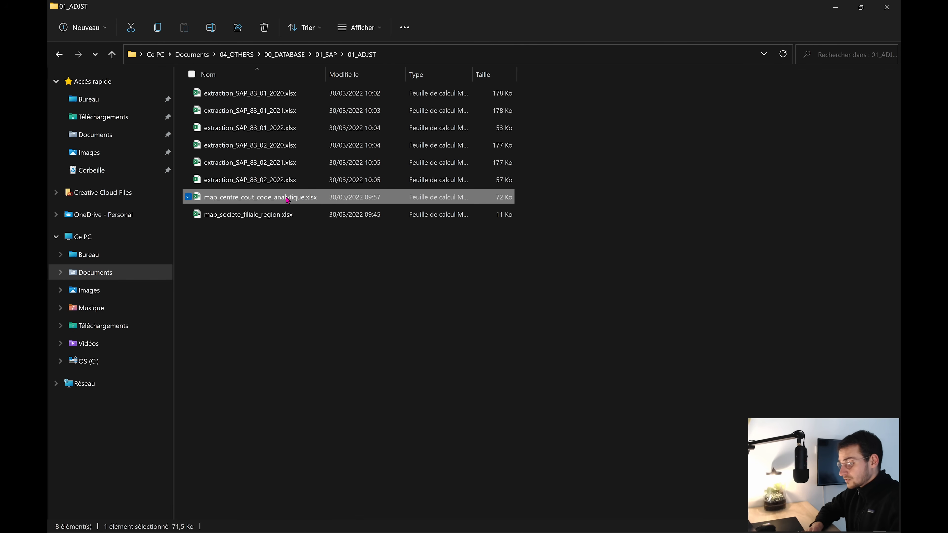
double_click(287, 200)
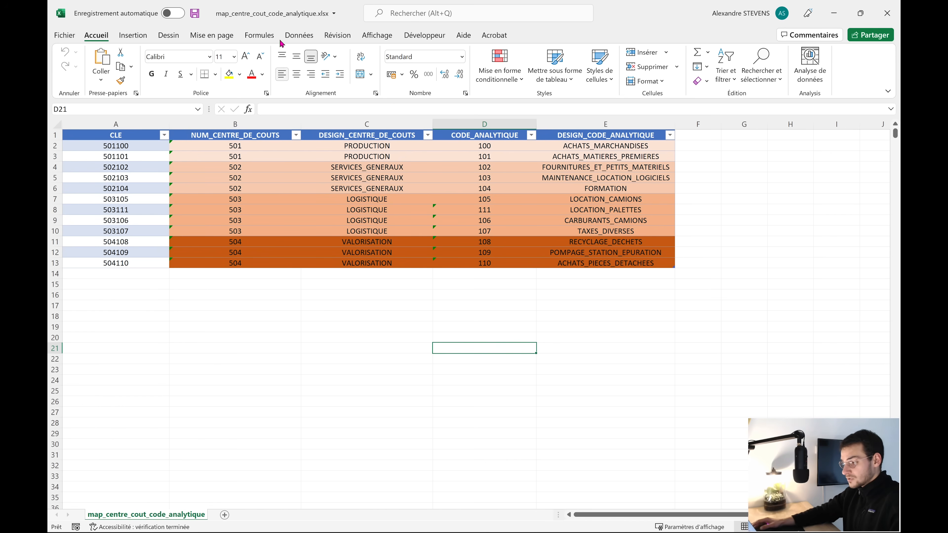
left_click(257, 150)
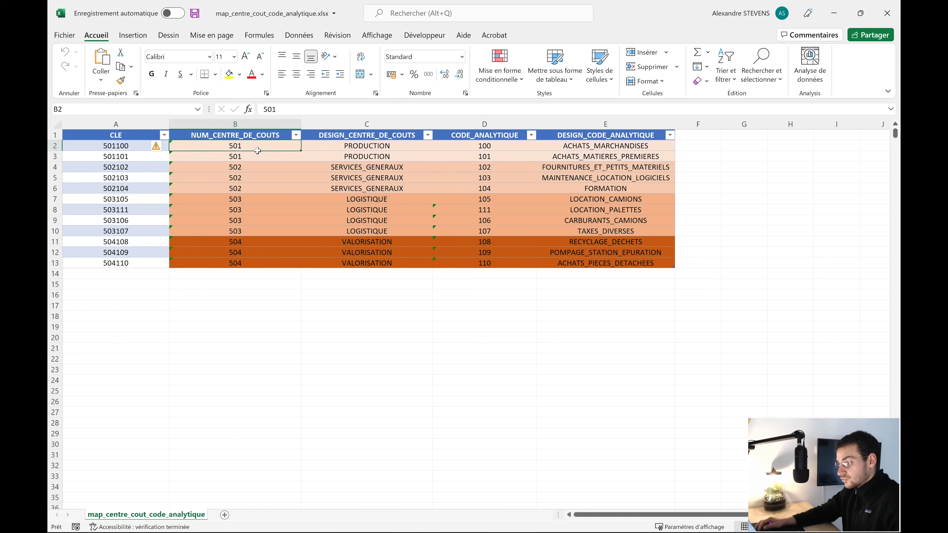
left_click_drag(257, 150, 257, 156)
left_click_drag(365, 144, 370, 154)
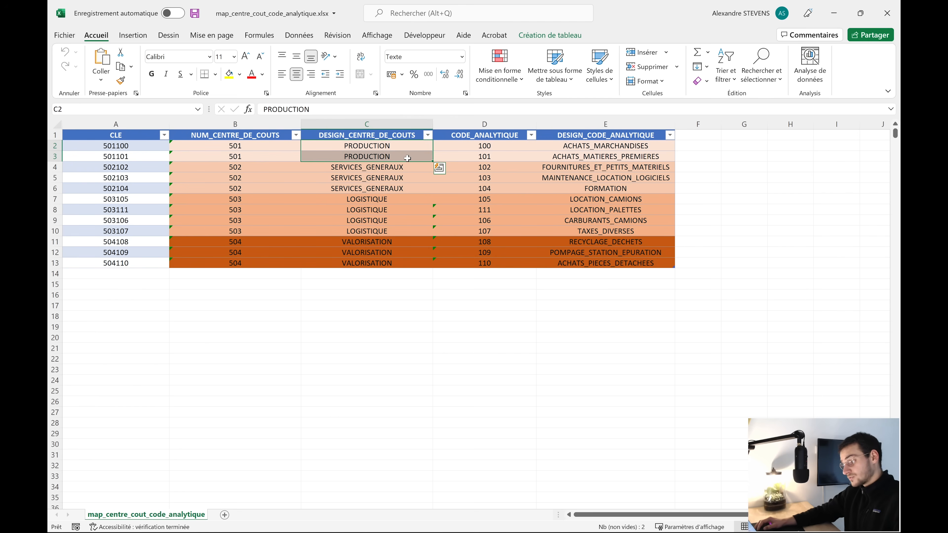
left_click_drag(497, 145, 492, 153)
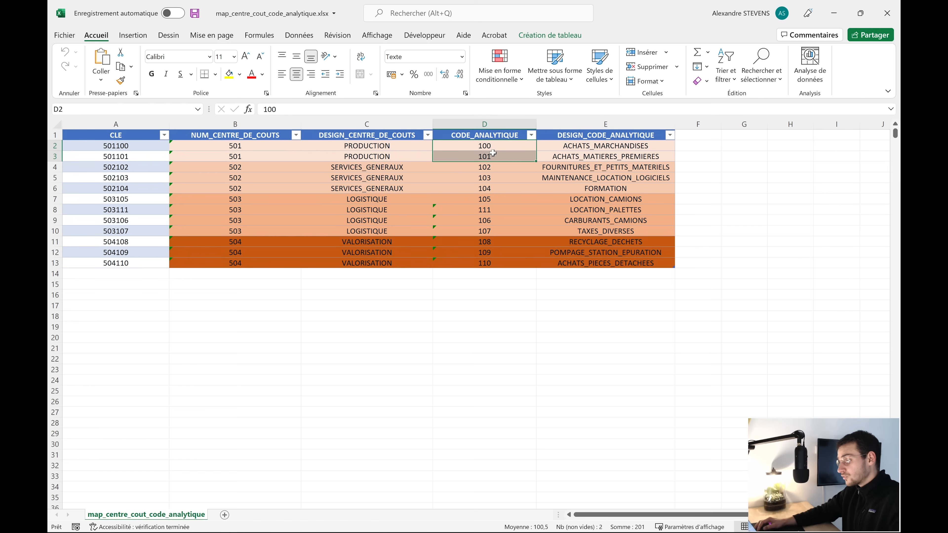
left_click(607, 149)
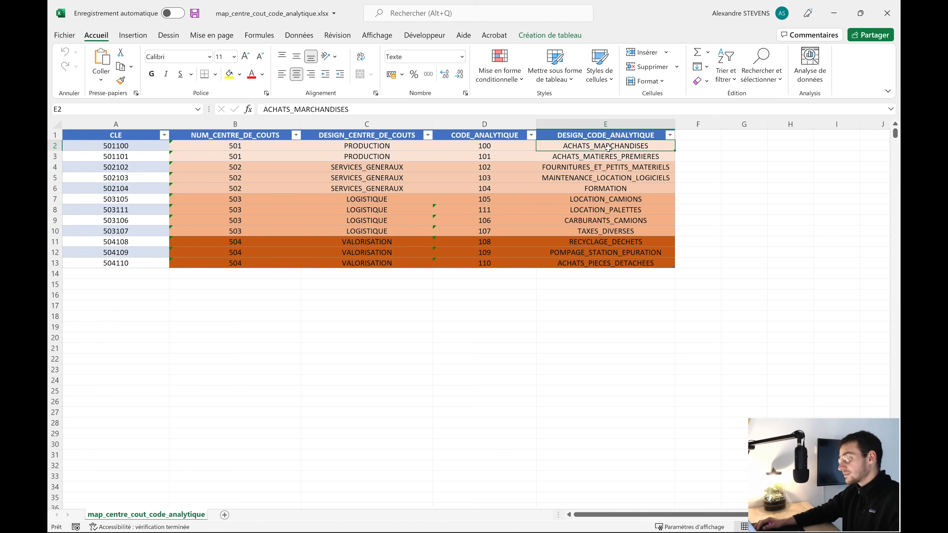
left_click(641, 158)
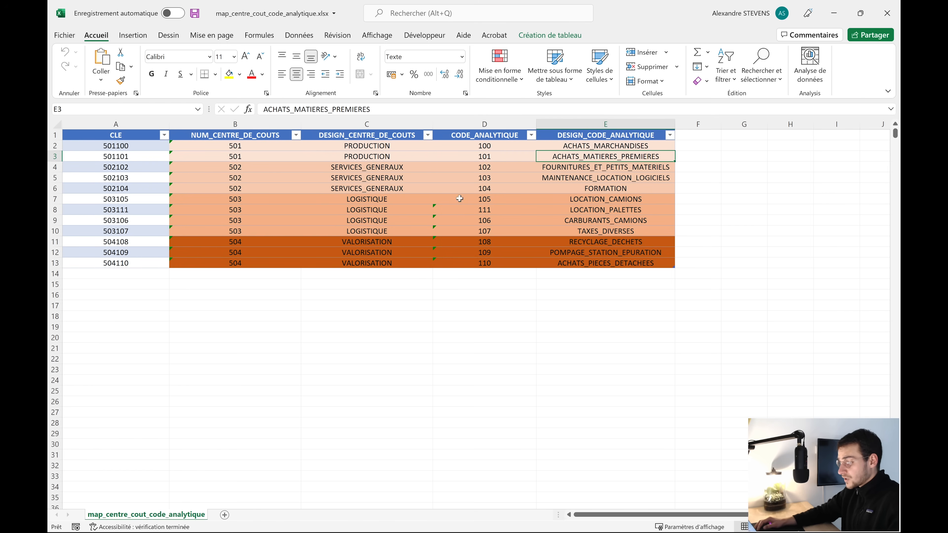
left_click_drag(401, 165, 394, 265)
left_click(360, 308)
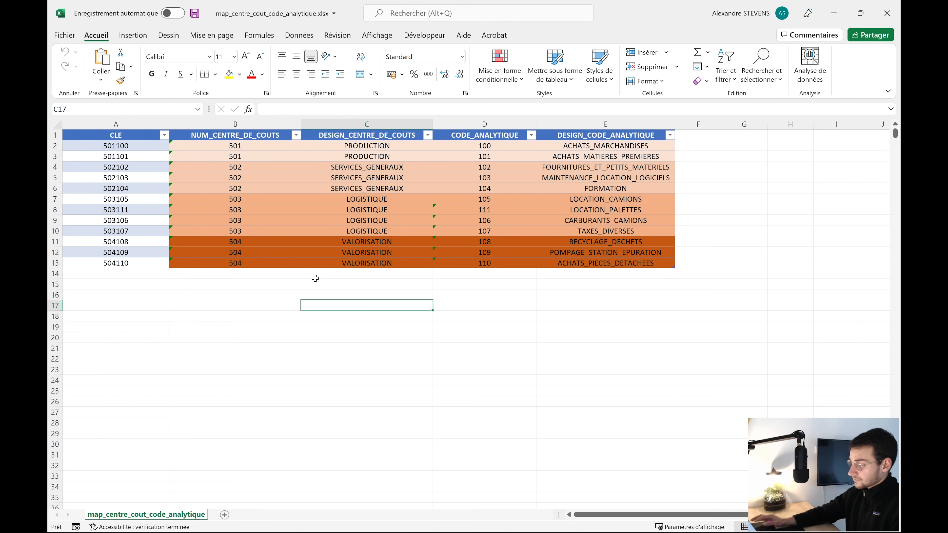
left_click(177, 318)
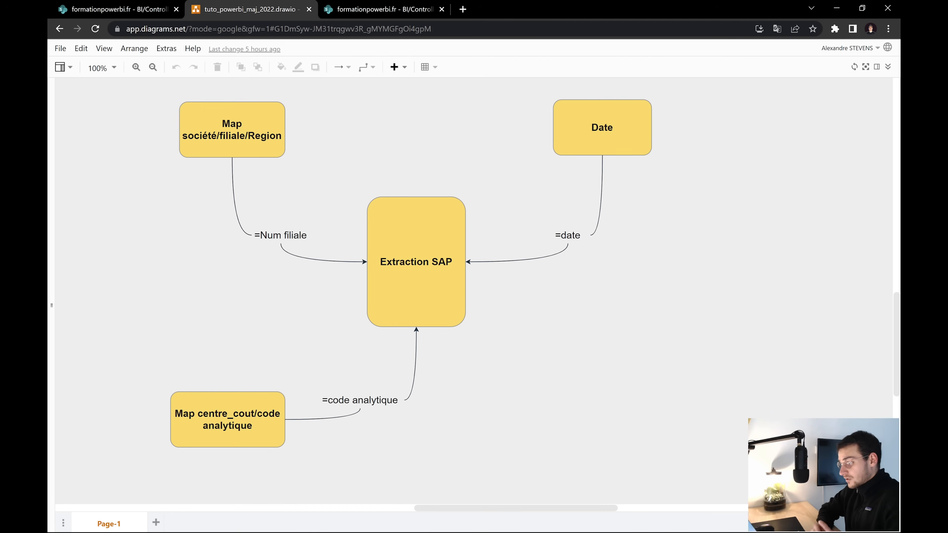
Select the central Extraction SAP box in the tuto_powerbi_maj_2022.drawio data model diagram
left_click(441, 205)
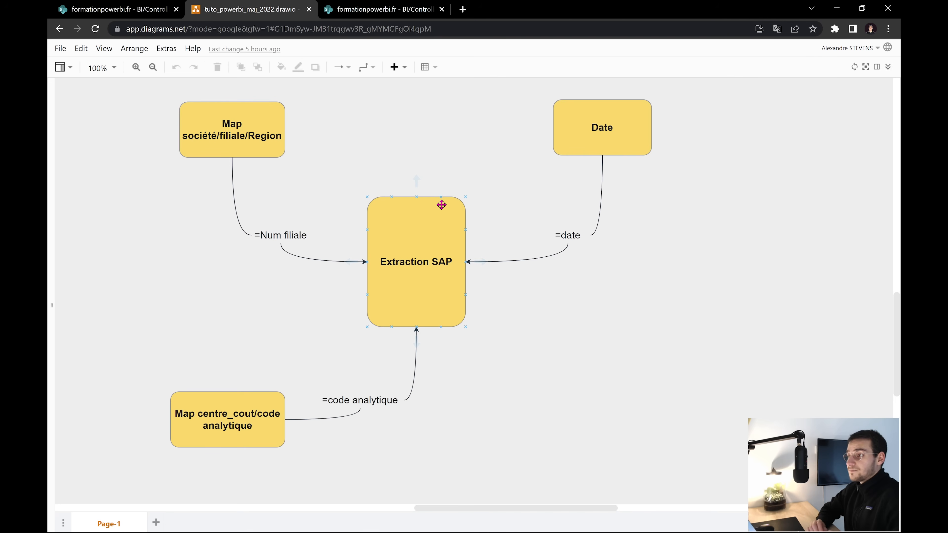
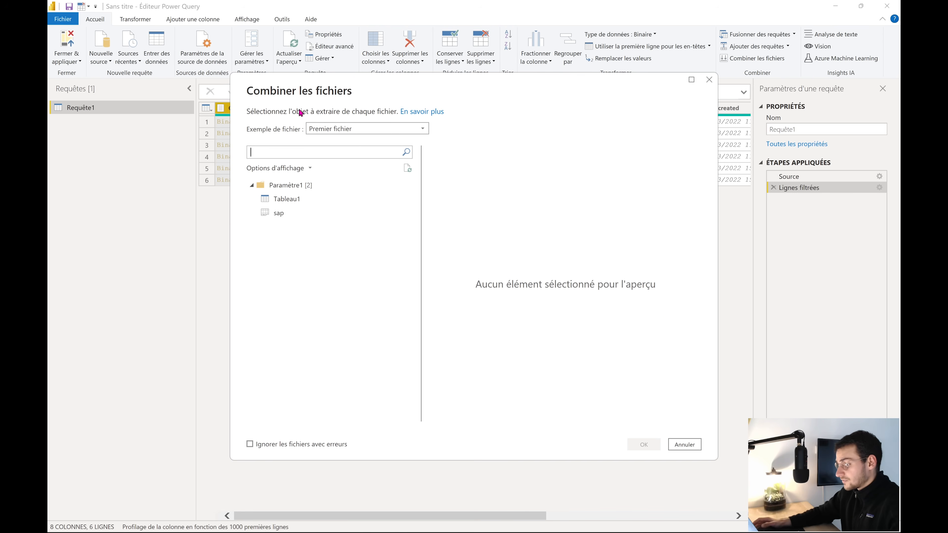
Combine the sap sheets of all extraction files and confirm Source.Name lists six files, 2020–2022
left_click(298, 217)
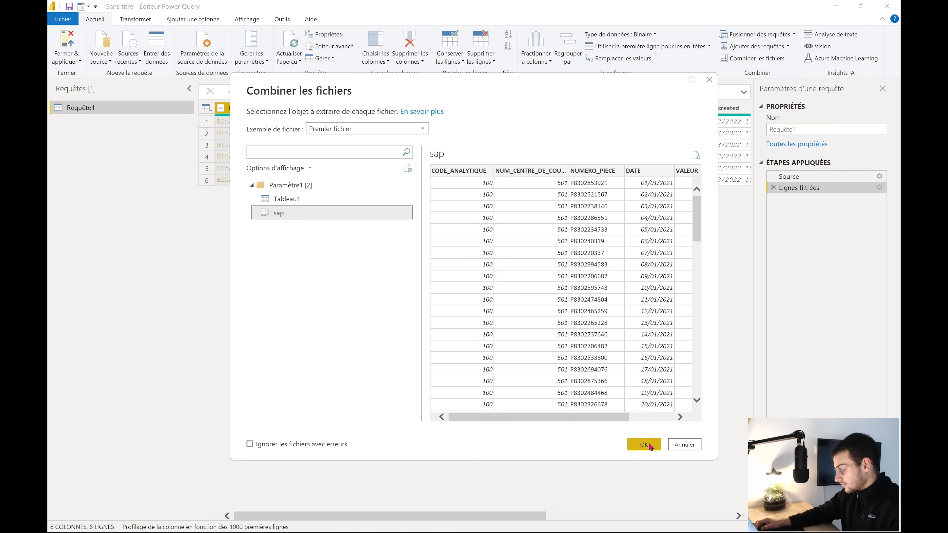
left_click(643, 445)
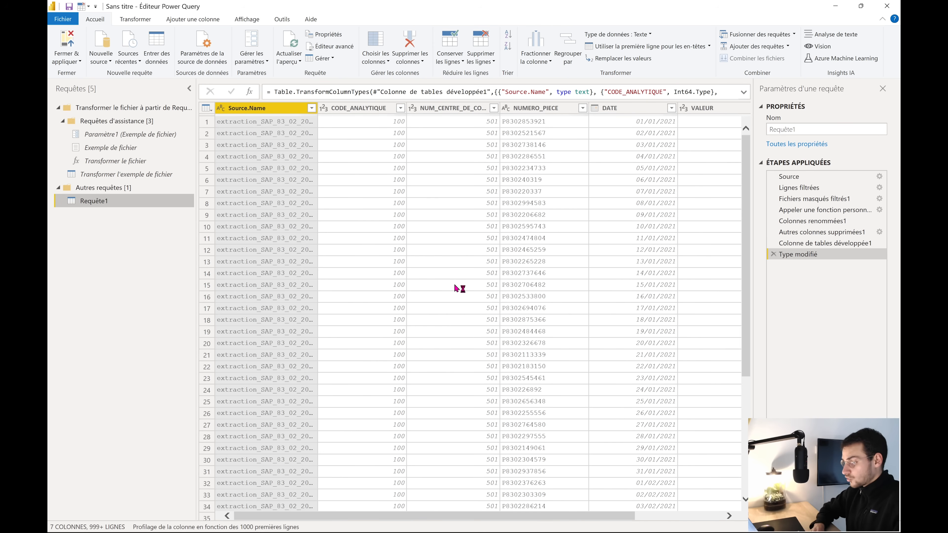
left_click(642, 162)
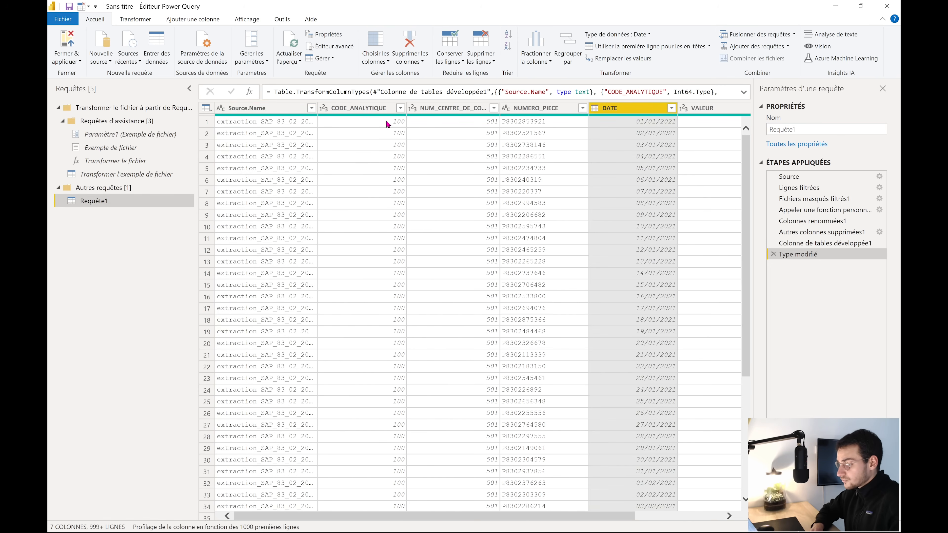
left_click(311, 108)
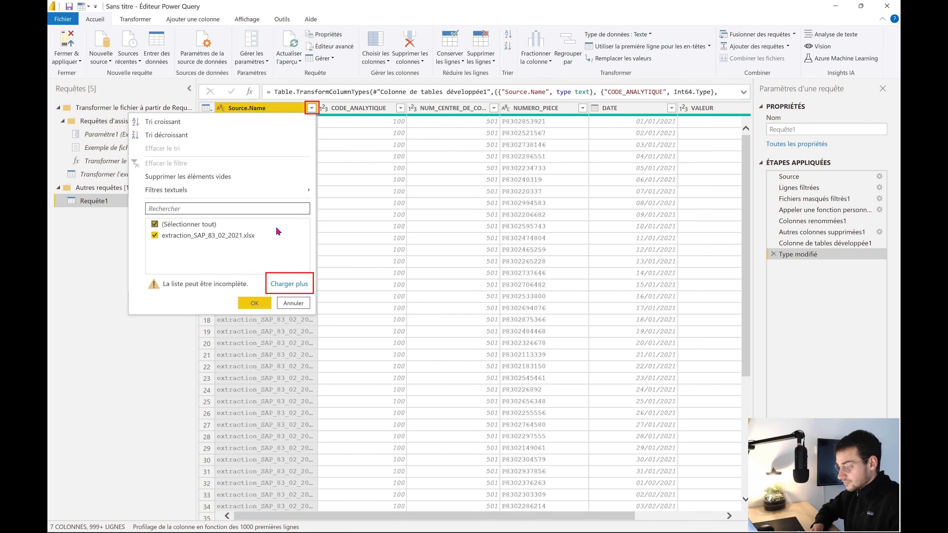
left_click(286, 284)
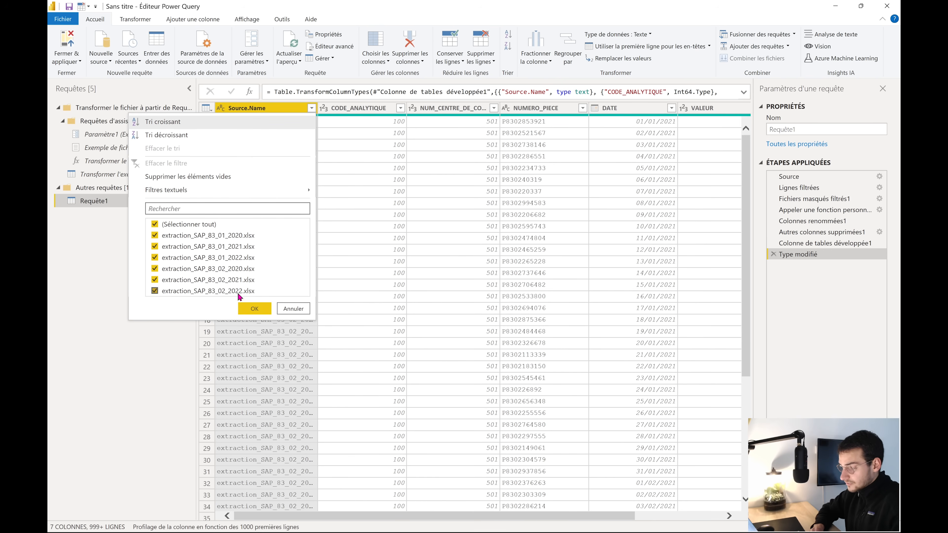
left_click(136, 365)
Rename Requête1 to base_de_donnees_sap
right_click(108, 200)
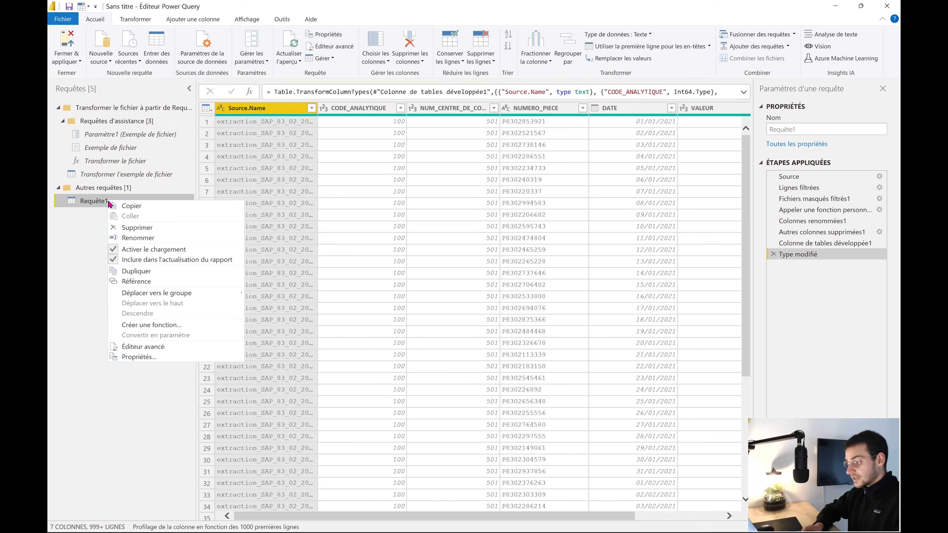
left_click(143, 237)
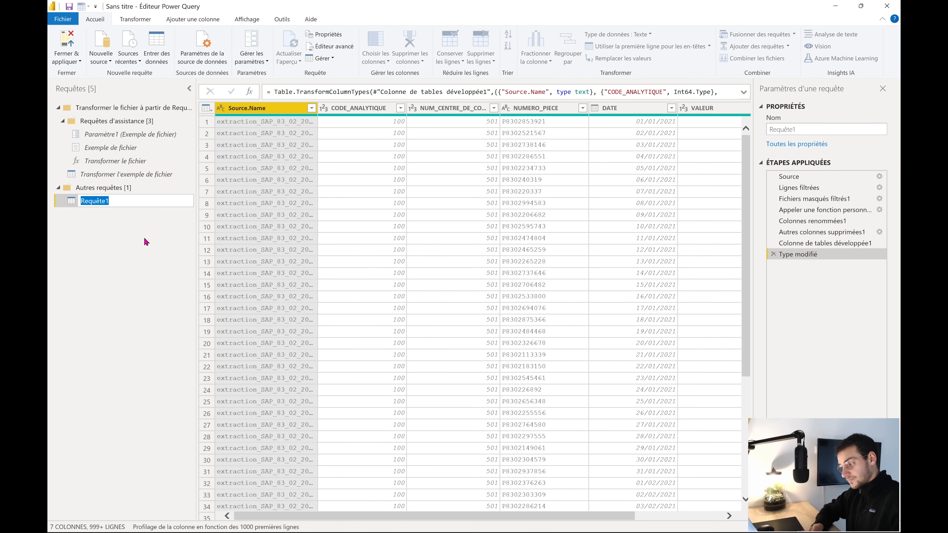
key("BackSpace")
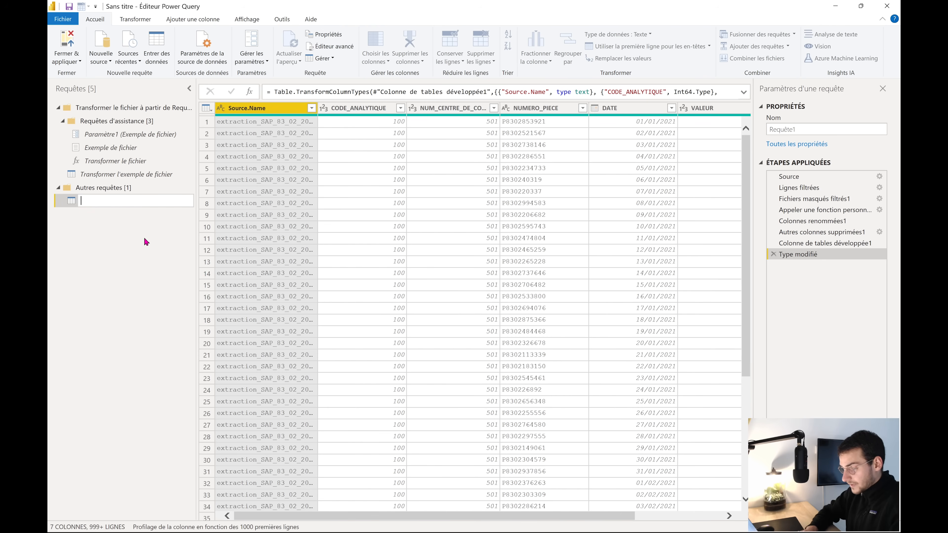
type("base_de")
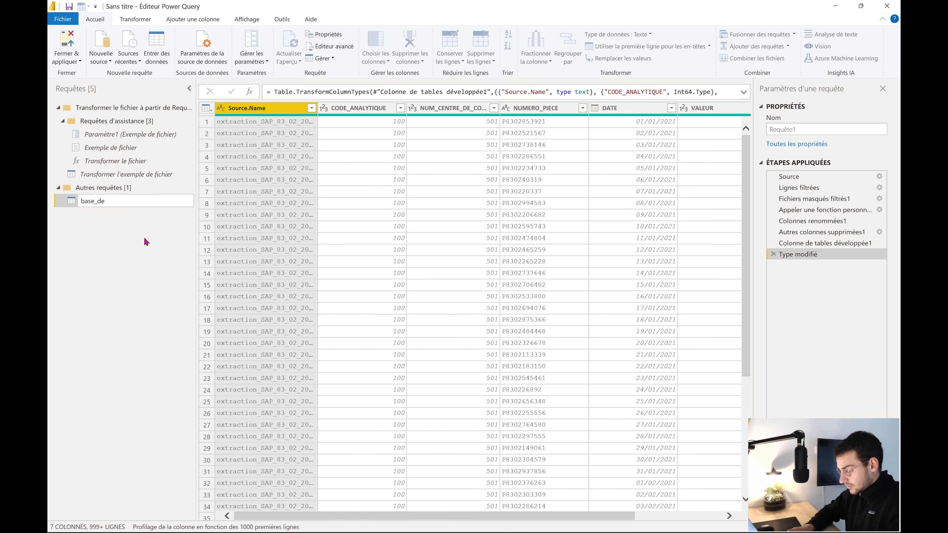
type("_donnees_")
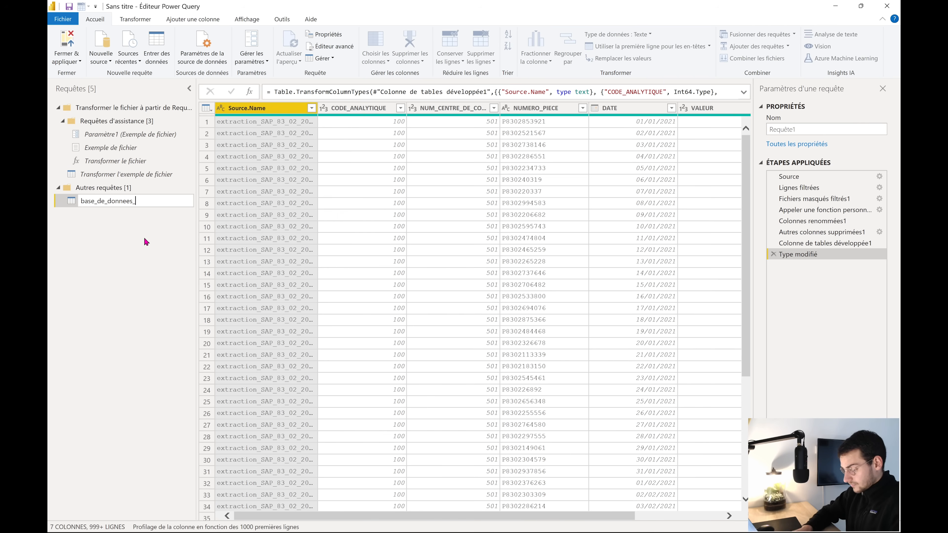
type("sap")
key("Return")
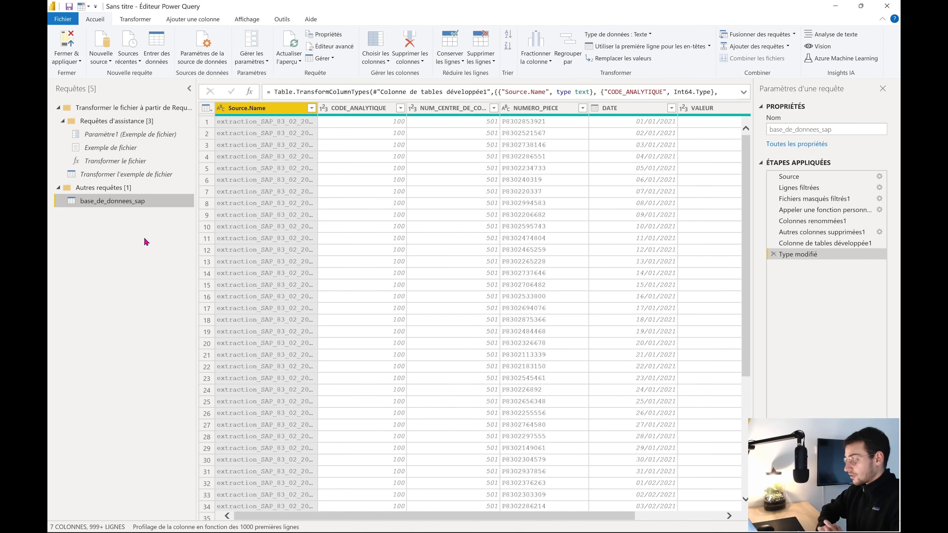
Duplicate the base_de_donnees_sap query
right_click(125, 204)
right_click(120, 205)
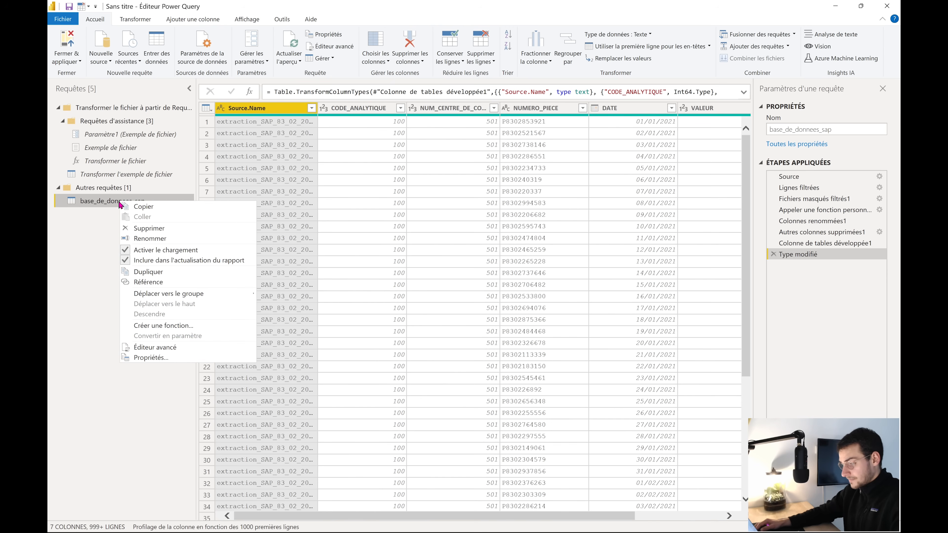
left_click(150, 272)
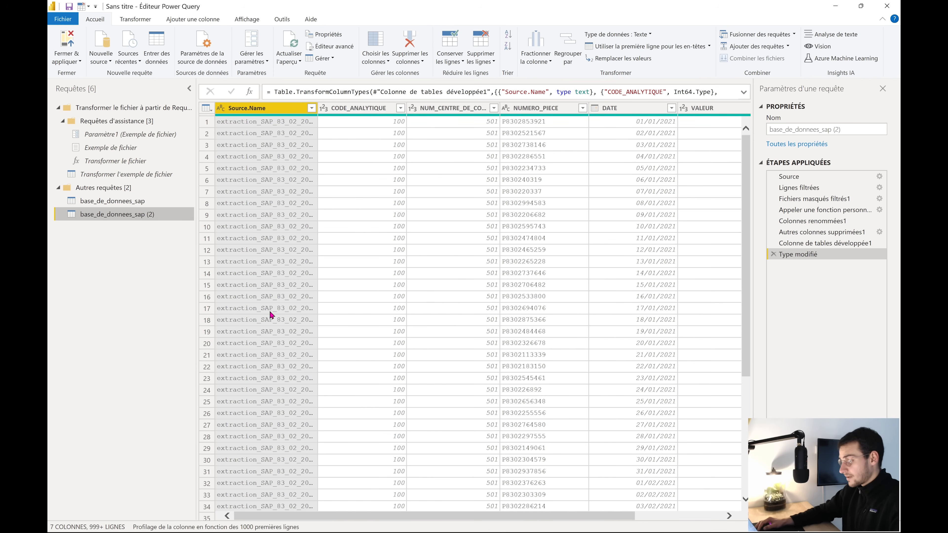
Delete the copy's applied steps back to the Lignes filtrées file filter
left_click(773, 254)
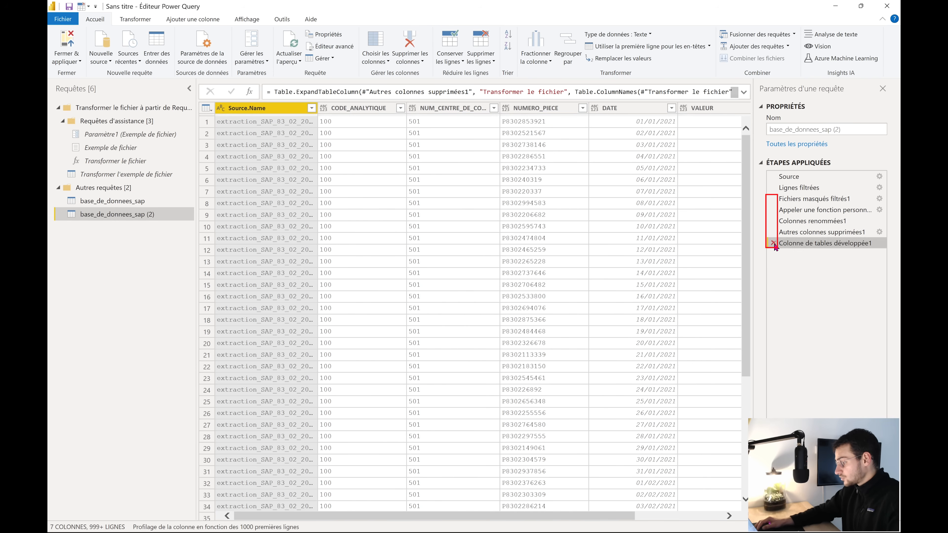
left_click(773, 243)
left_click(773, 232)
left_click(773, 221)
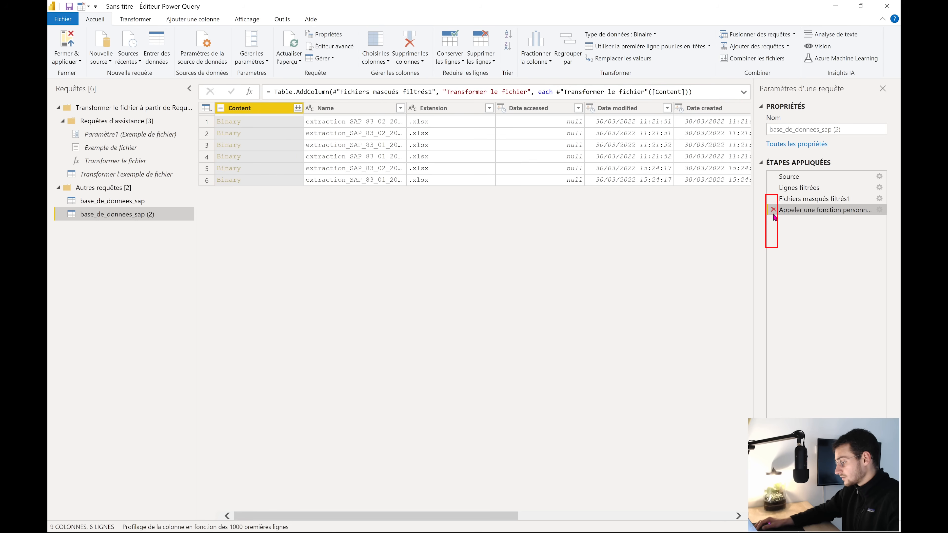
left_click(773, 210)
left_click(773, 198)
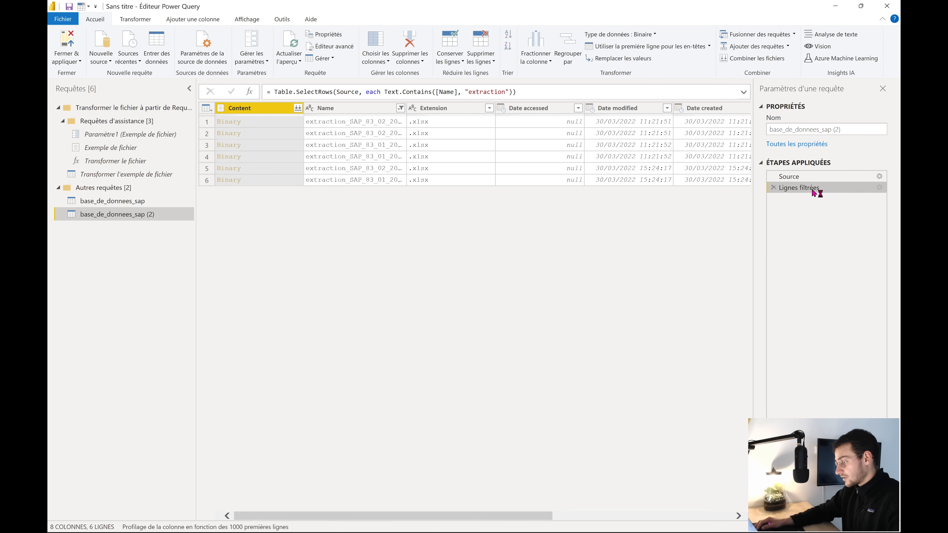
Change the file filter to map_centre_cout_code_analytique.xlsx and combine that file's content
left_click(879, 188)
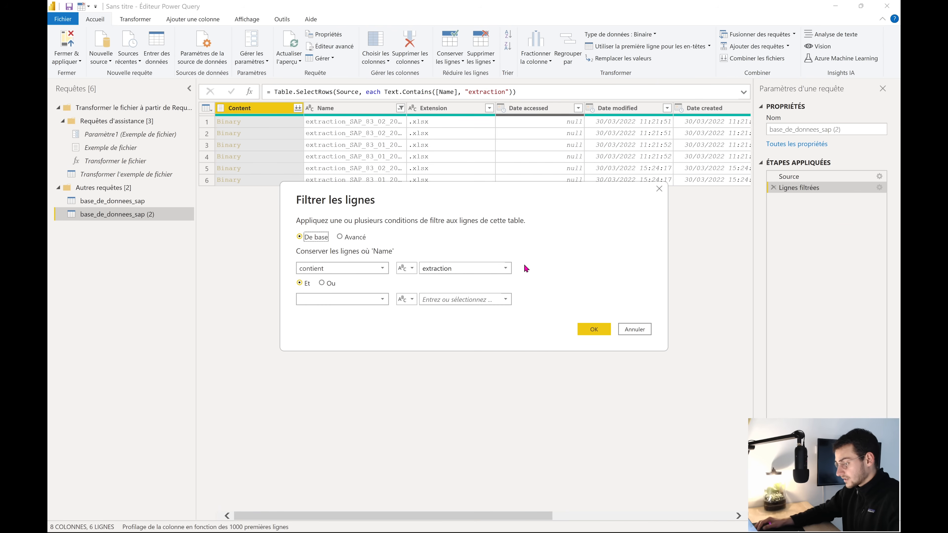
left_click(505, 268)
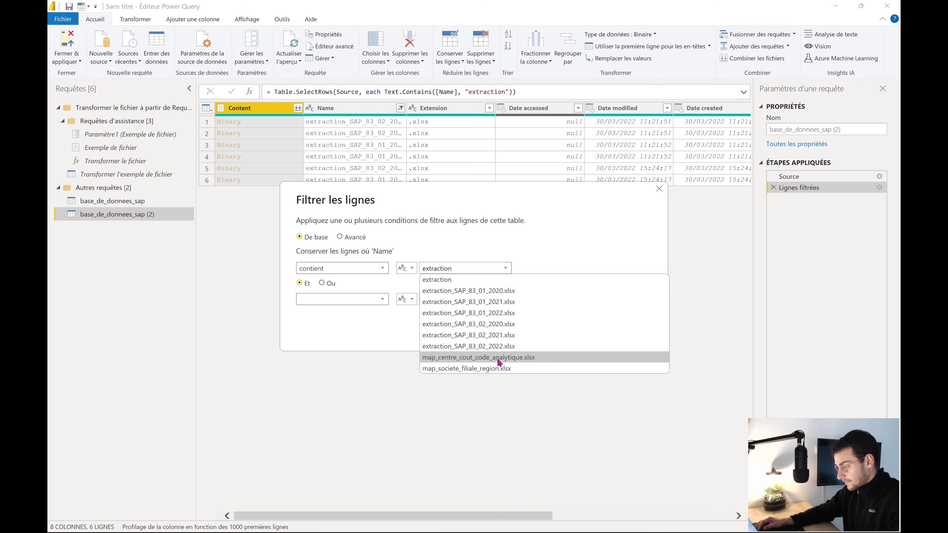
left_click(523, 359)
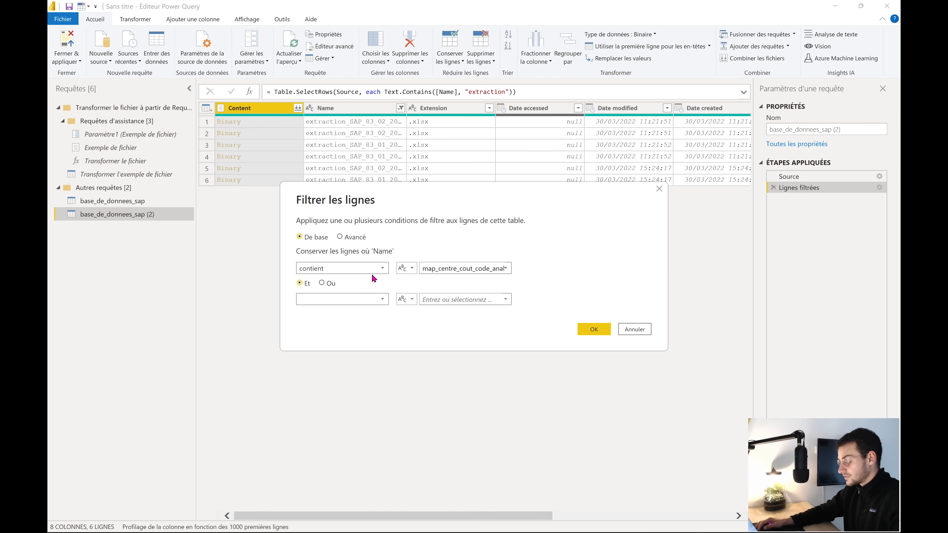
left_click(604, 332)
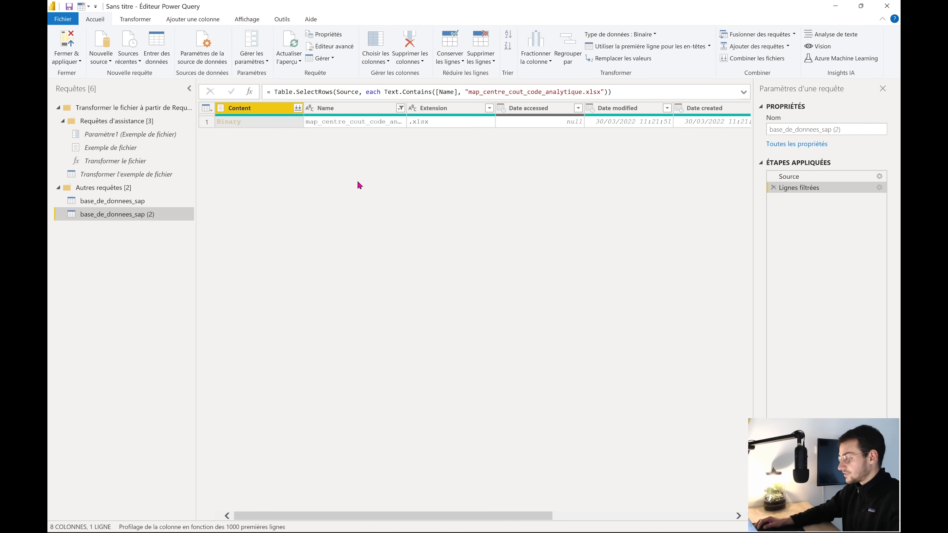
left_click(297, 109)
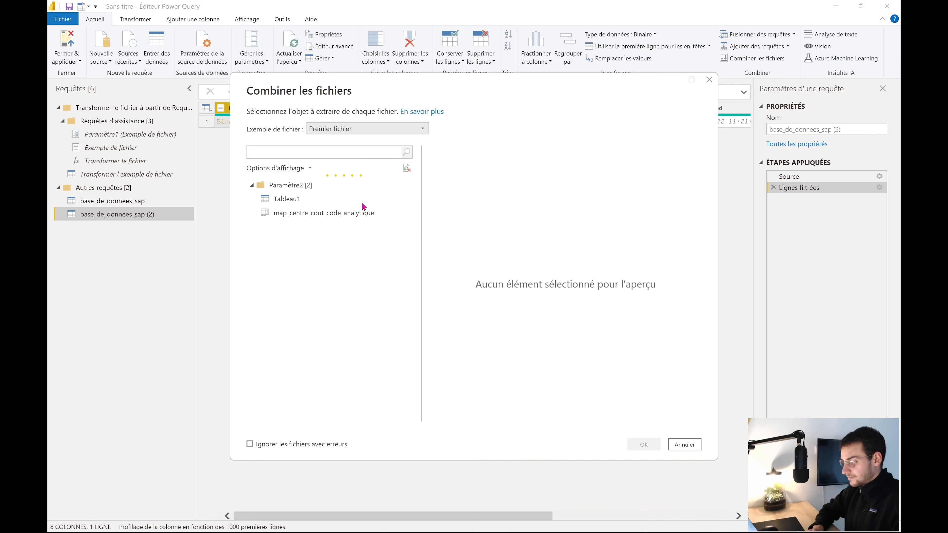
Combine the map_centre_cout_code_analytique sheet into base_de_donnees_sap (2)
left_click(345, 215)
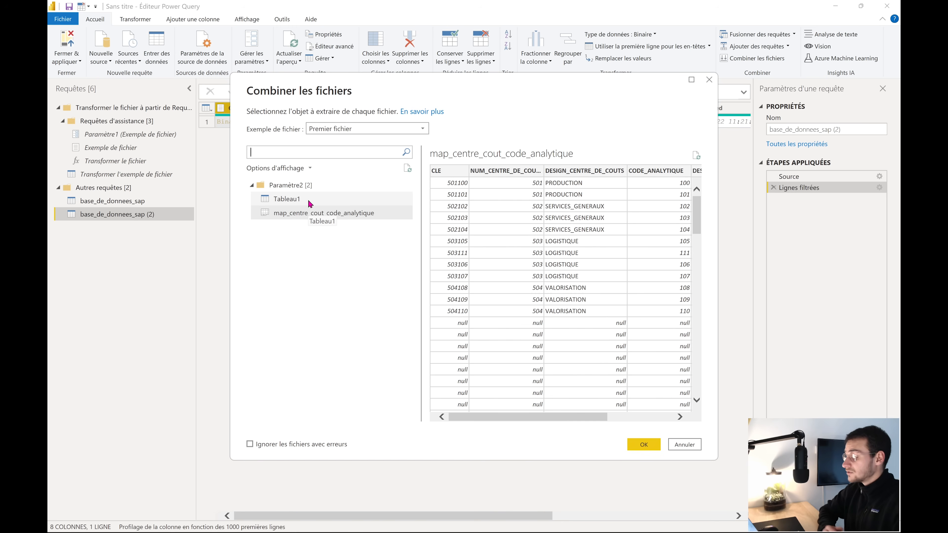
left_click(304, 215)
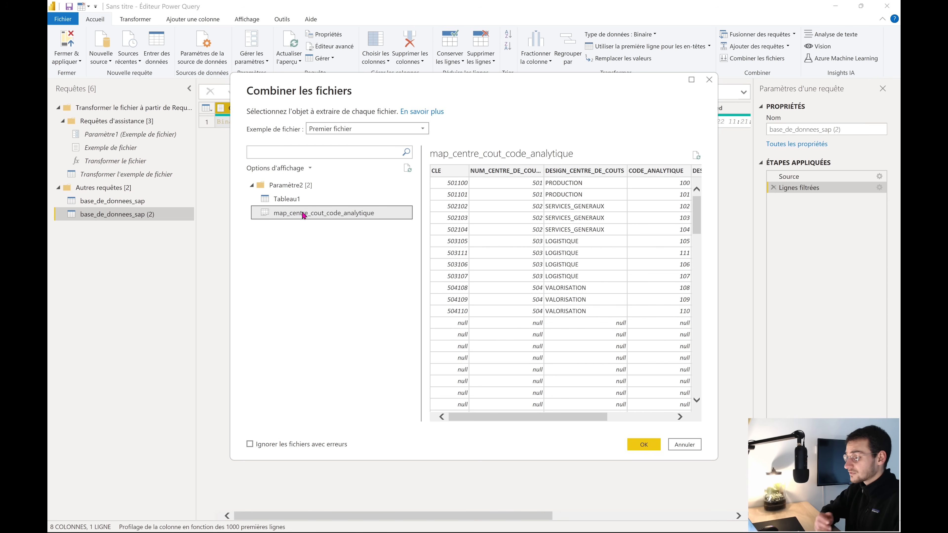
left_click(643, 444)
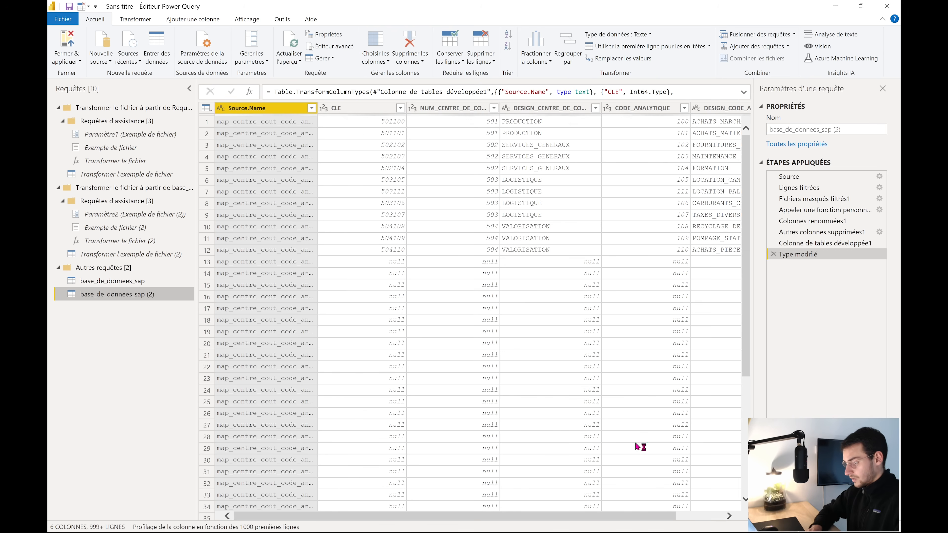
right_click(131, 300)
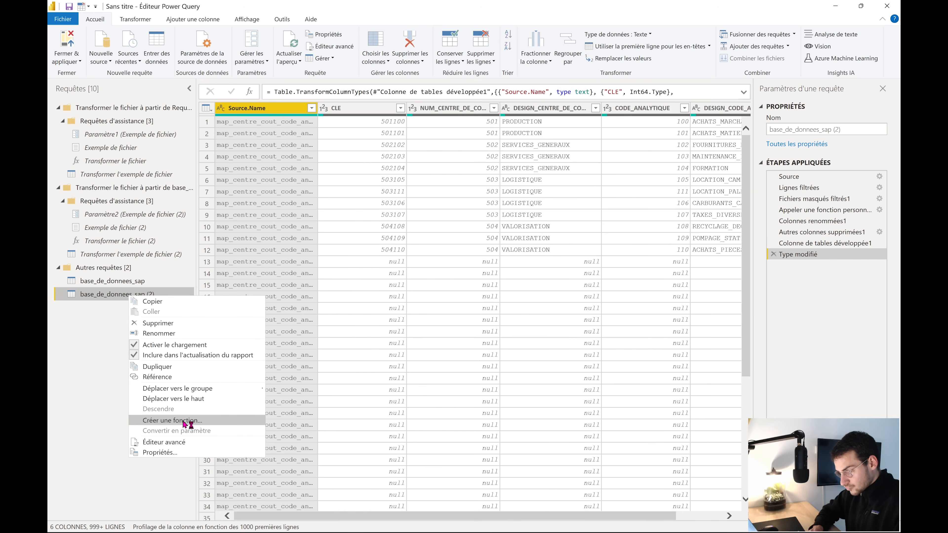
left_click(185, 336)
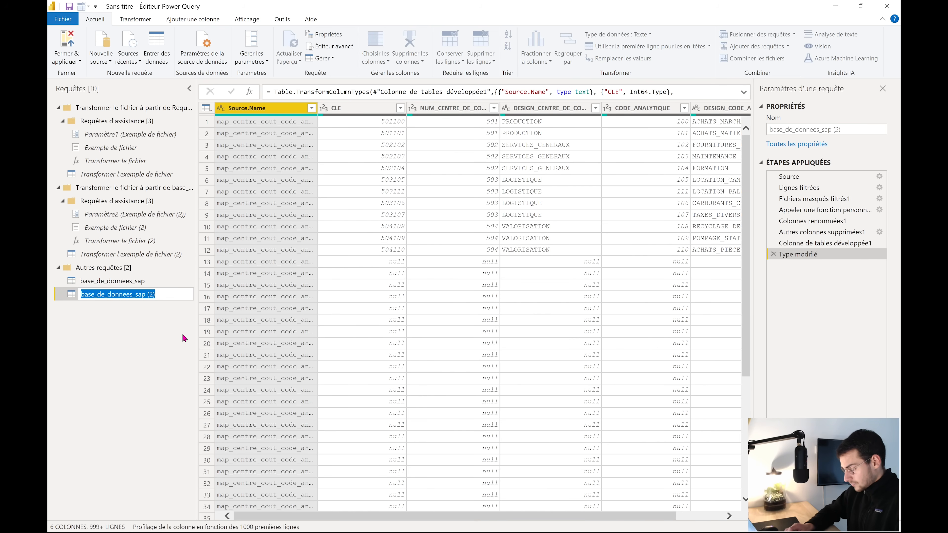
type("map_centre_")
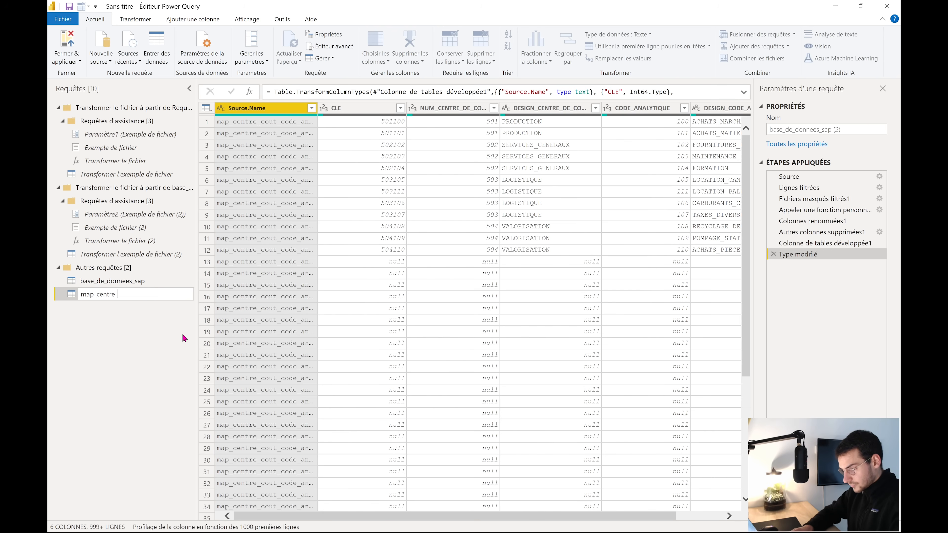
type("de_couts")
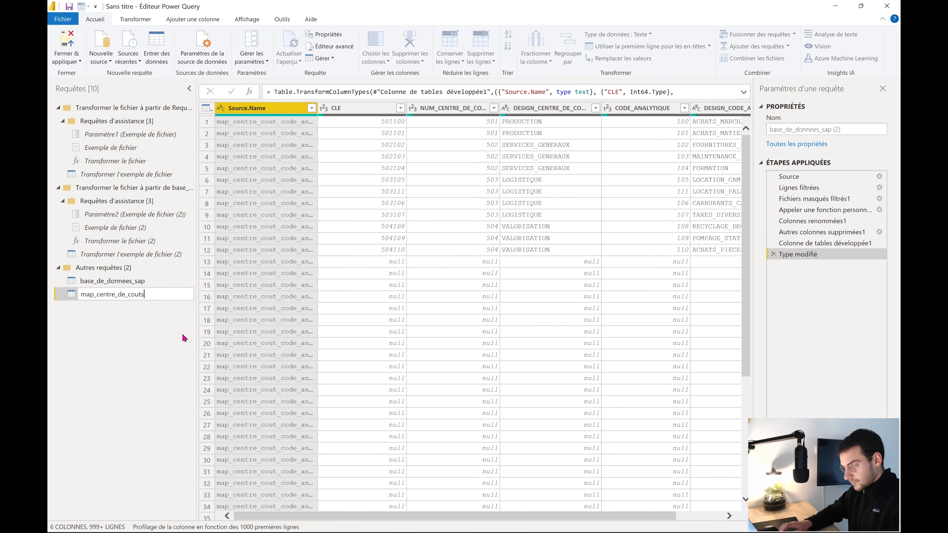
key("Return")
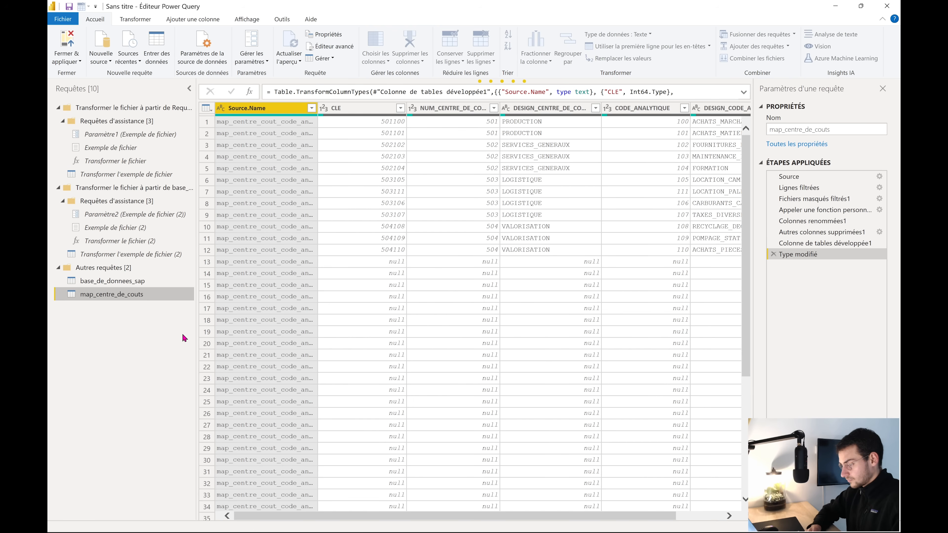
scroll(304, 326, "down", 5)
scroll(306, 326, "down", 14)
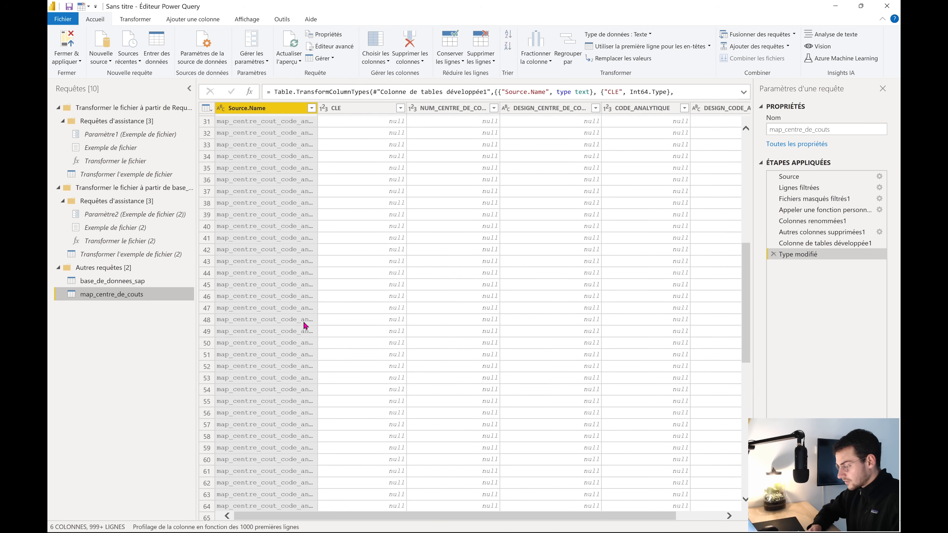
scroll(306, 326, "up", 19)
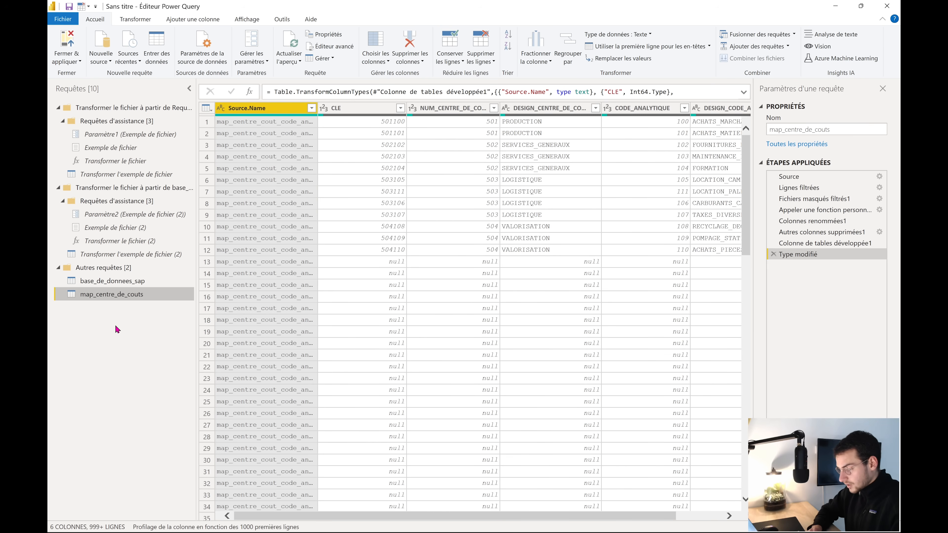
key("super+Tab")
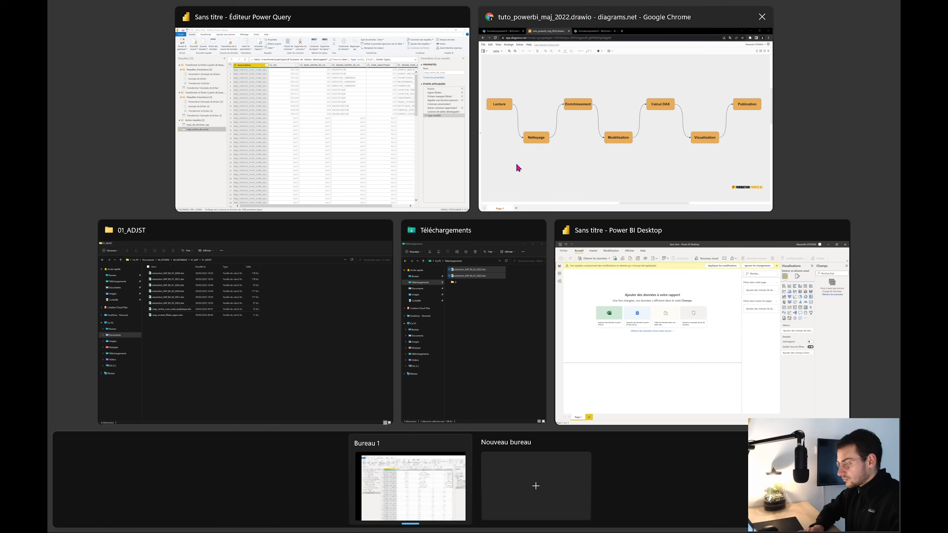
left_click(514, 165)
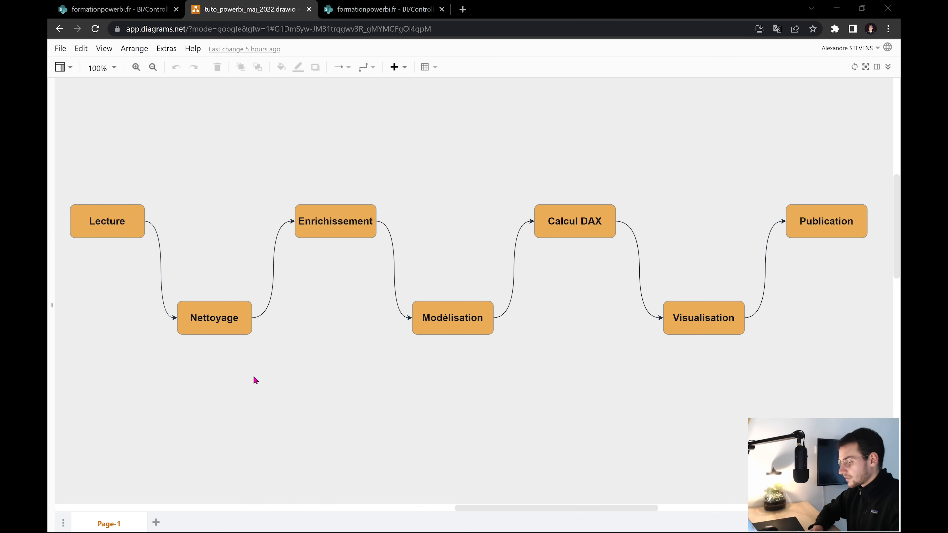
key("super+Tab")
left_click(579, 162)
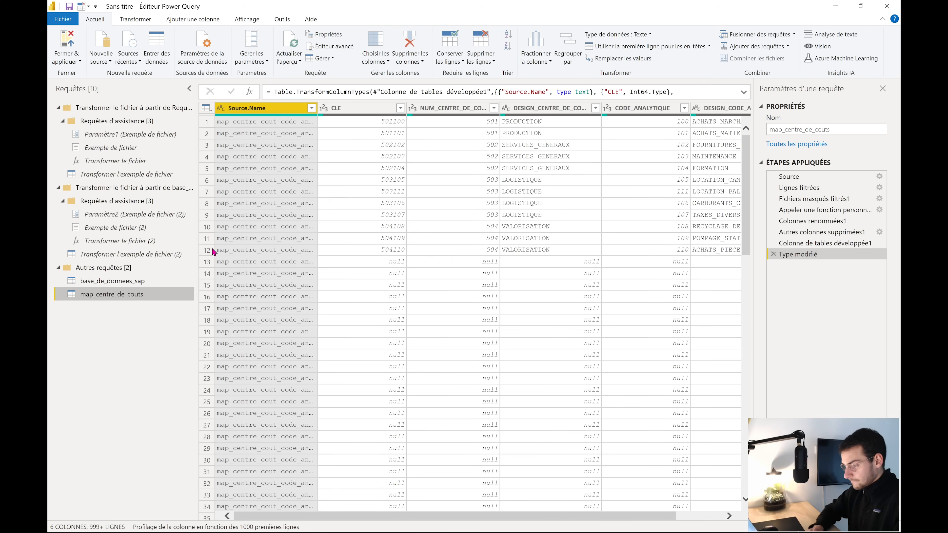
Duplicate map_centre_de_couts and delete its steps back to the file filter
right_click(128, 300)
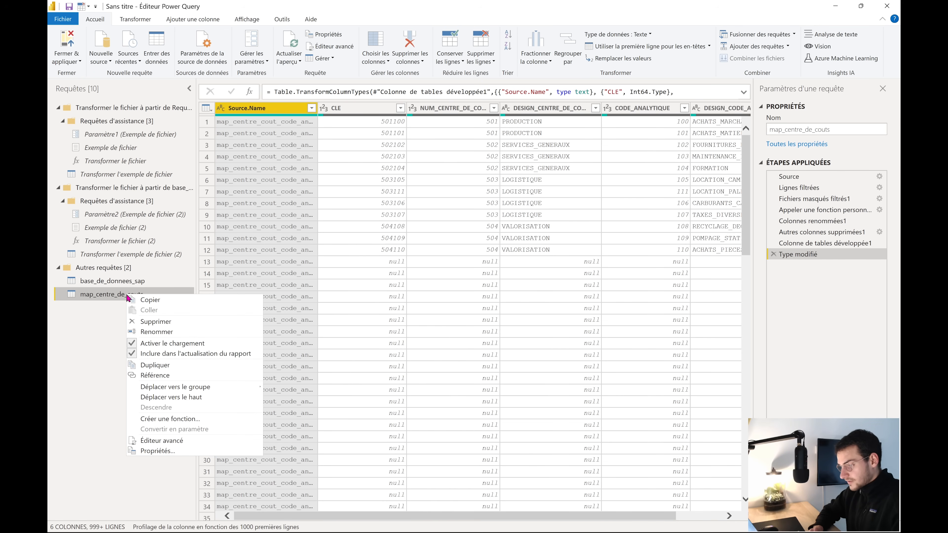
left_click(181, 365)
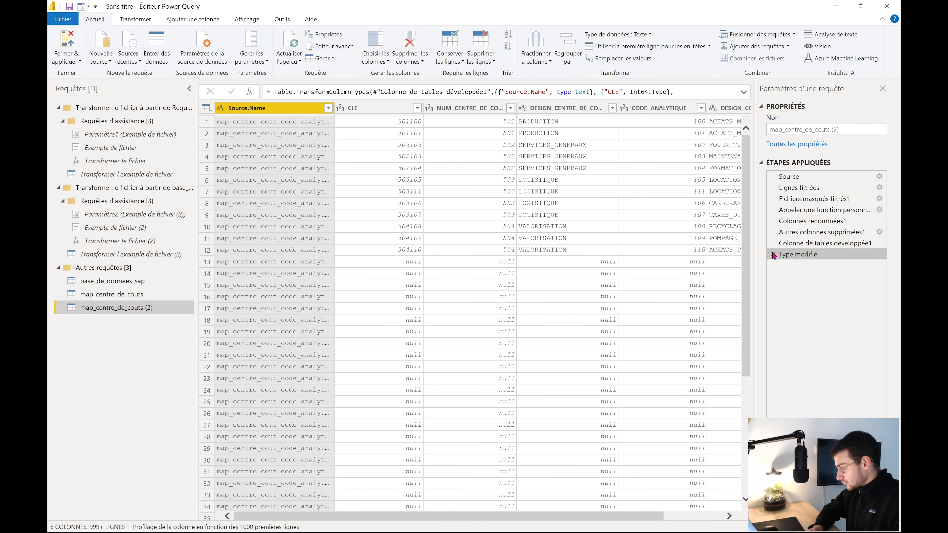
left_click(772, 254)
left_click(772, 243)
left_click(772, 232)
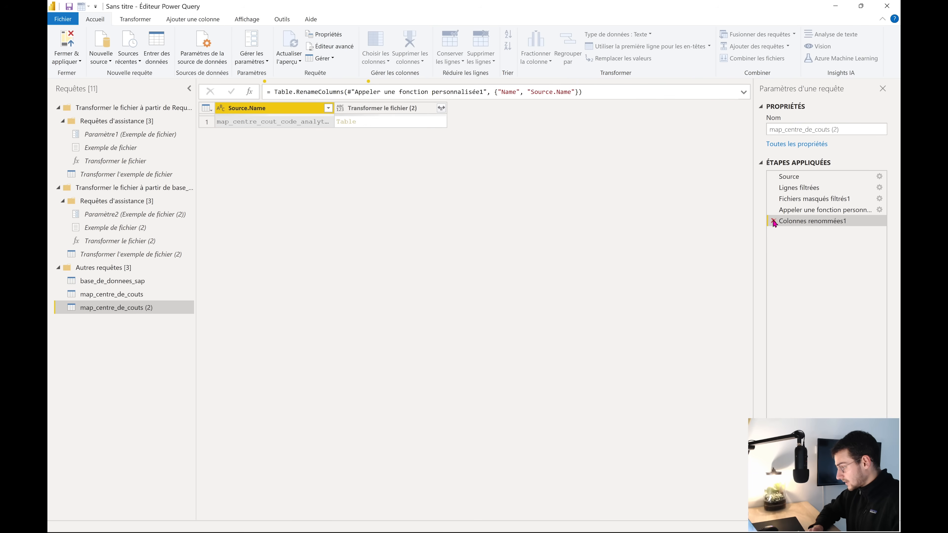
left_click(772, 221)
left_click(772, 210)
left_click(772, 198)
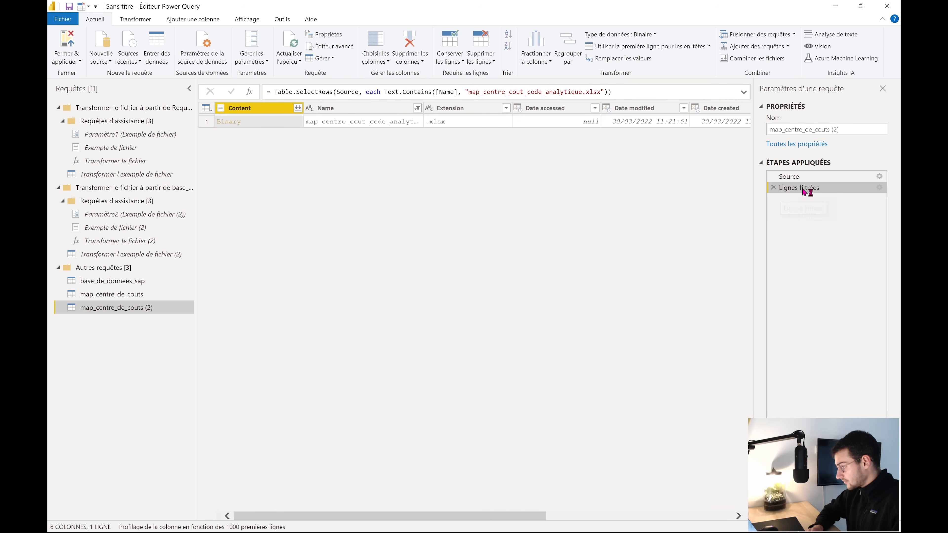
Filter the copy to map_societe_filiale_region.xlsx and expand its content into a table
left_click(880, 187)
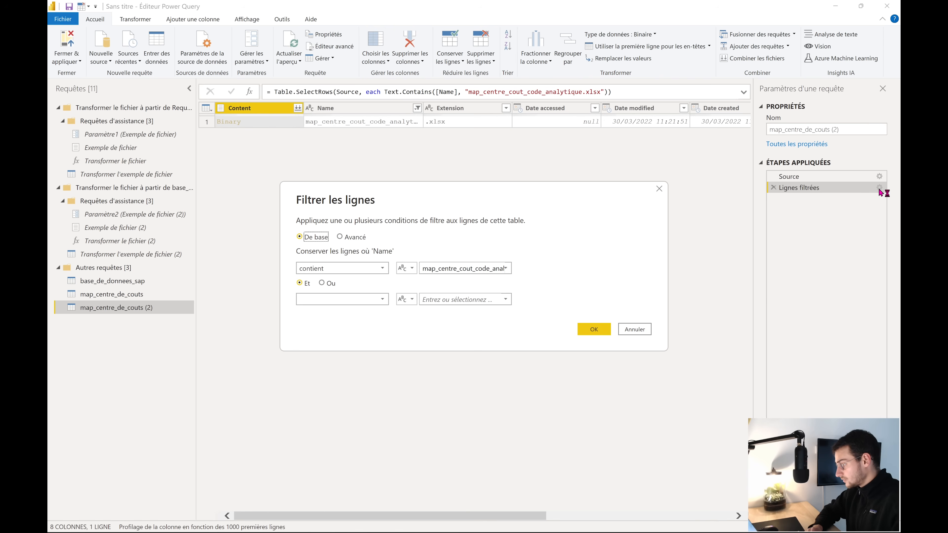
left_click(504, 269)
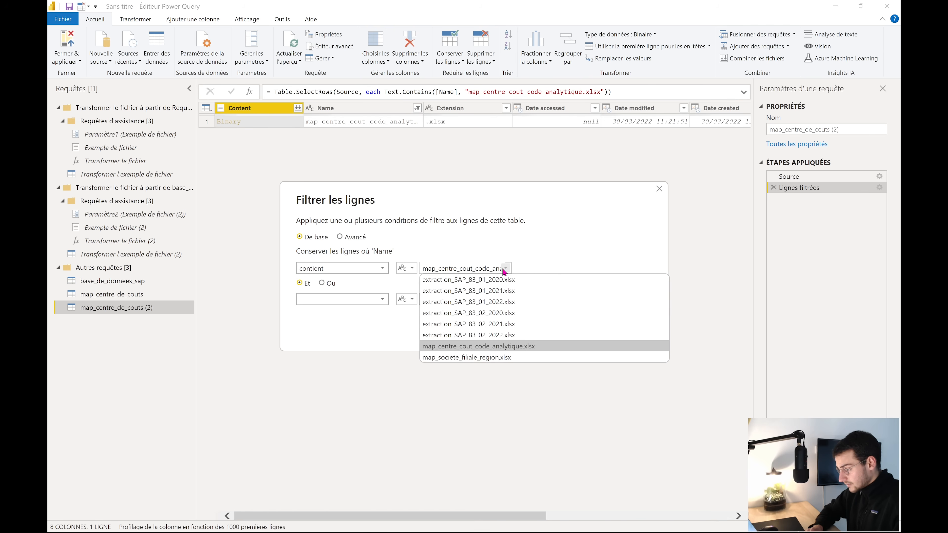
left_click(483, 359)
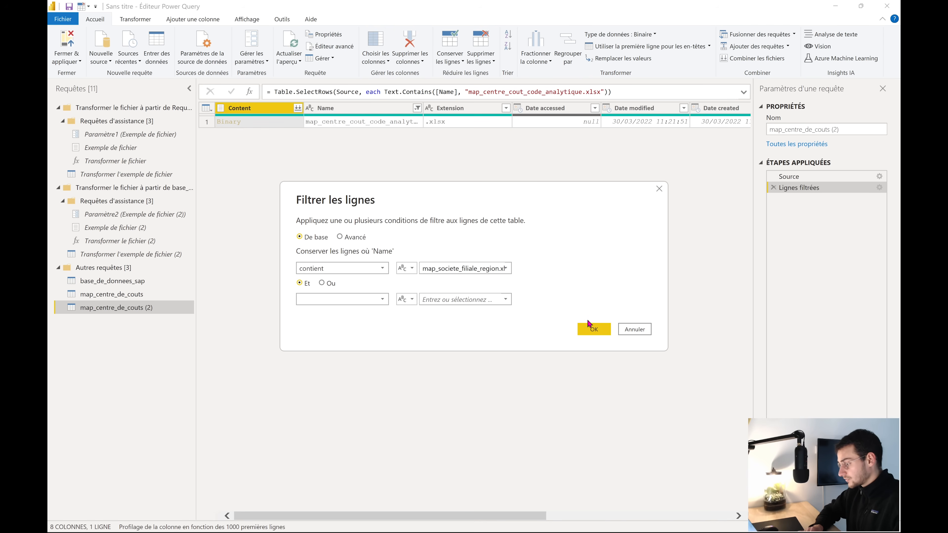
left_click(596, 331)
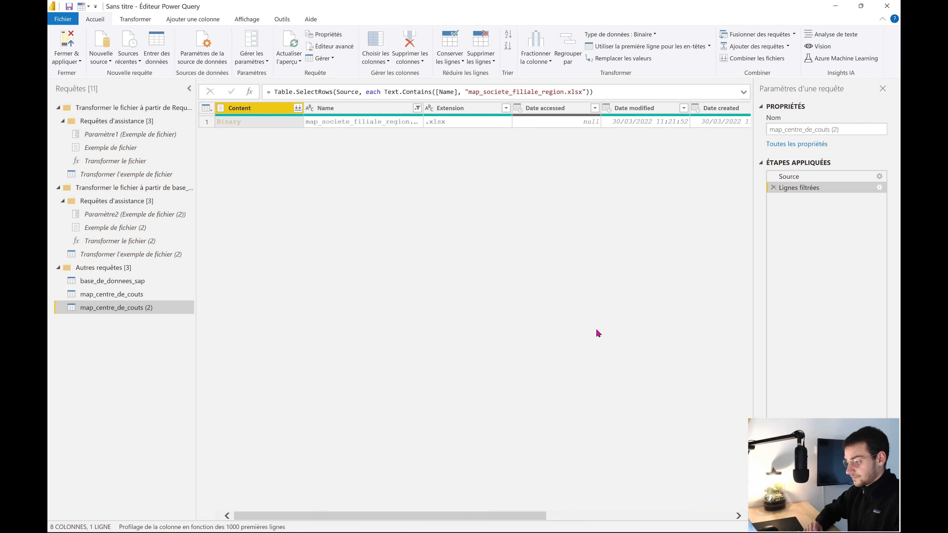
left_click(298, 109)
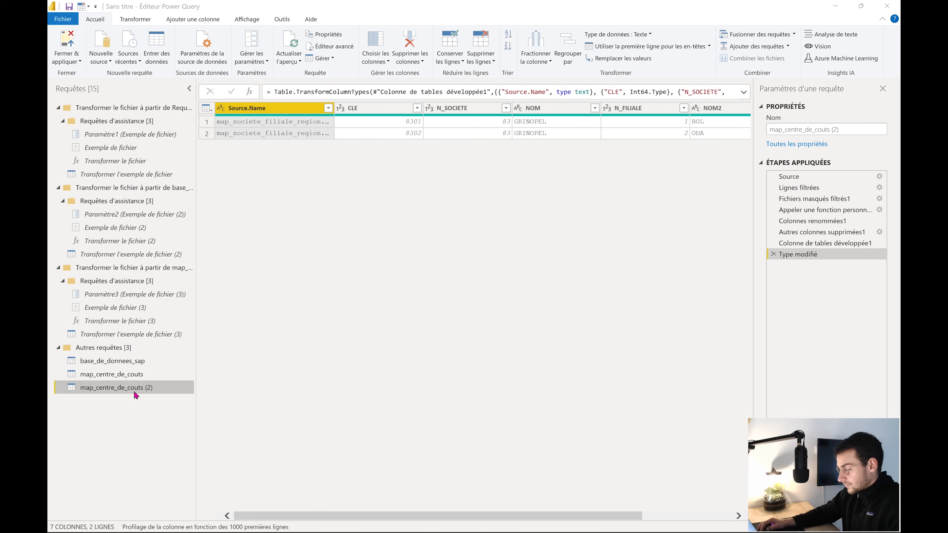
Rename the duplicated query to map_societe_filiale
double_click(132, 389)
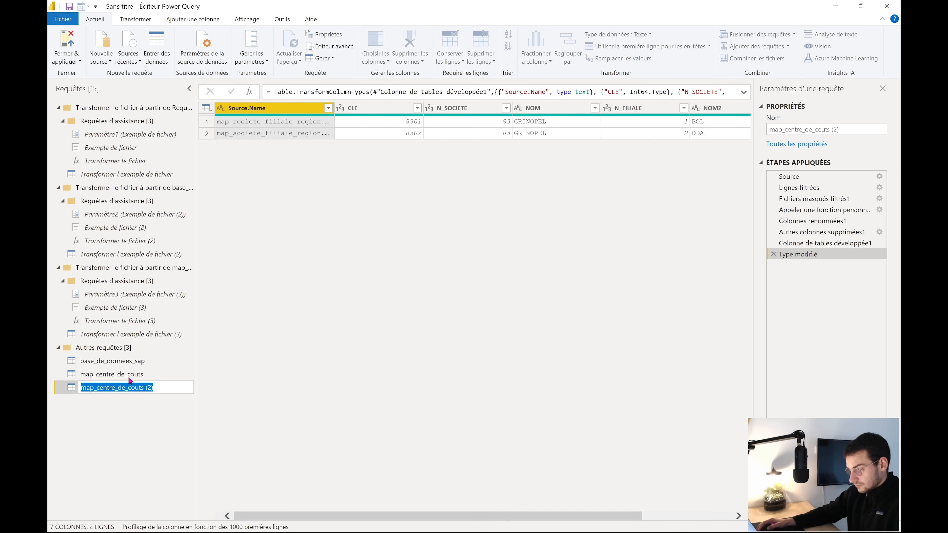
key("BackSpace")
type("map")
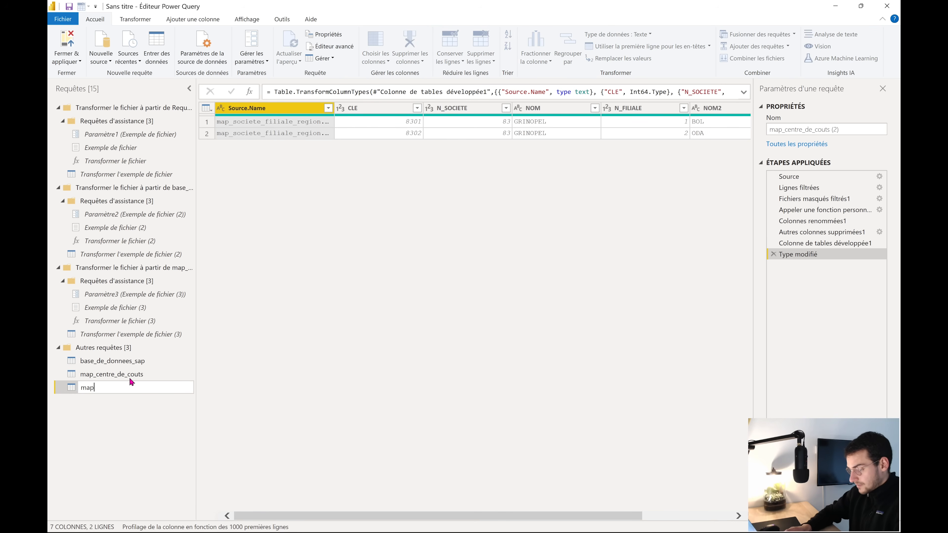
type("_centre")
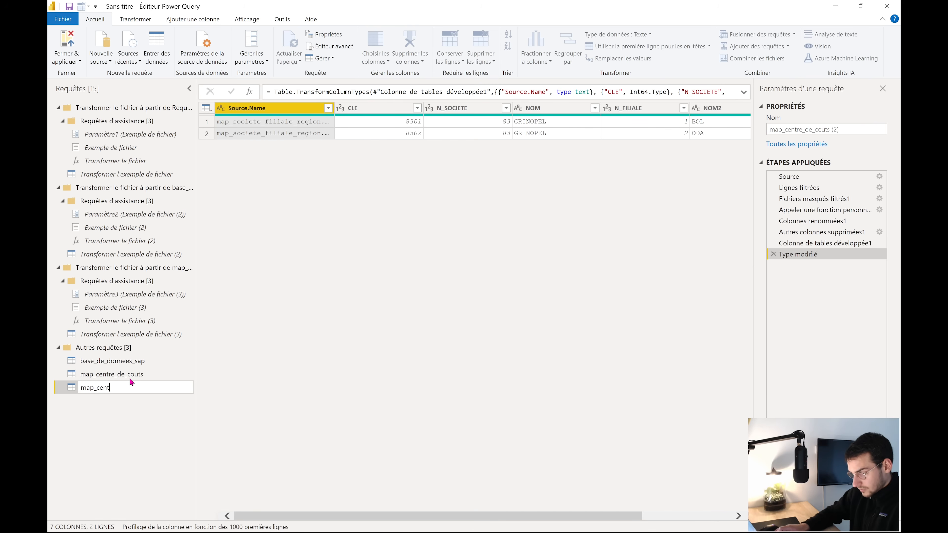
key("BackSpace")
key("BackSpace")
key("BackSpace")
type("s")
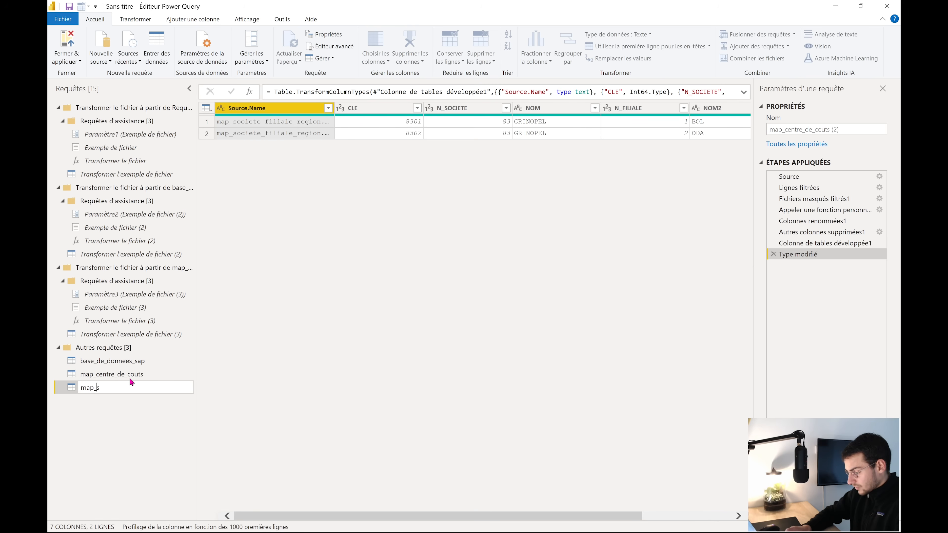
type("ociete_filiale")
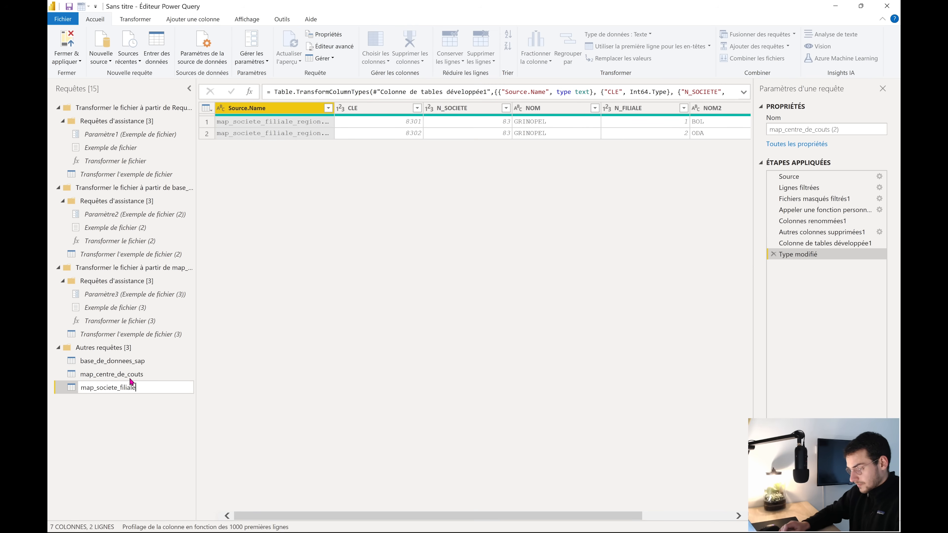
key("Return")
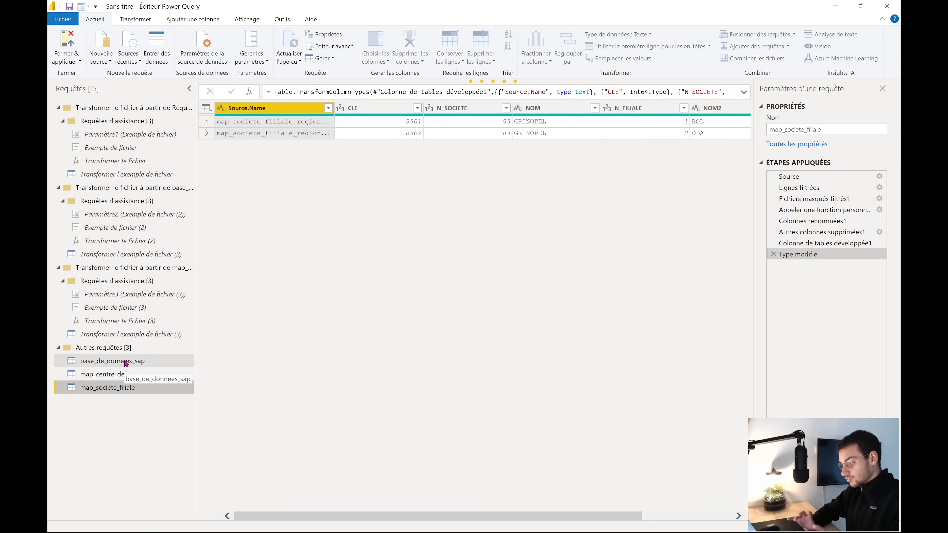
left_click(148, 362)
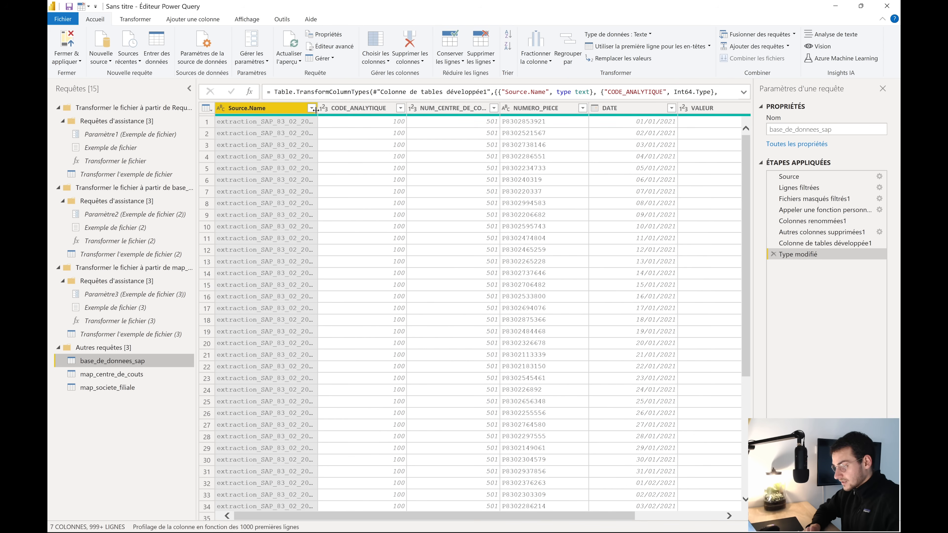
Widen base_de_donnees_sap's Source.Name column to show the full extraction file names
left_click_drag(317, 109, 349, 122)
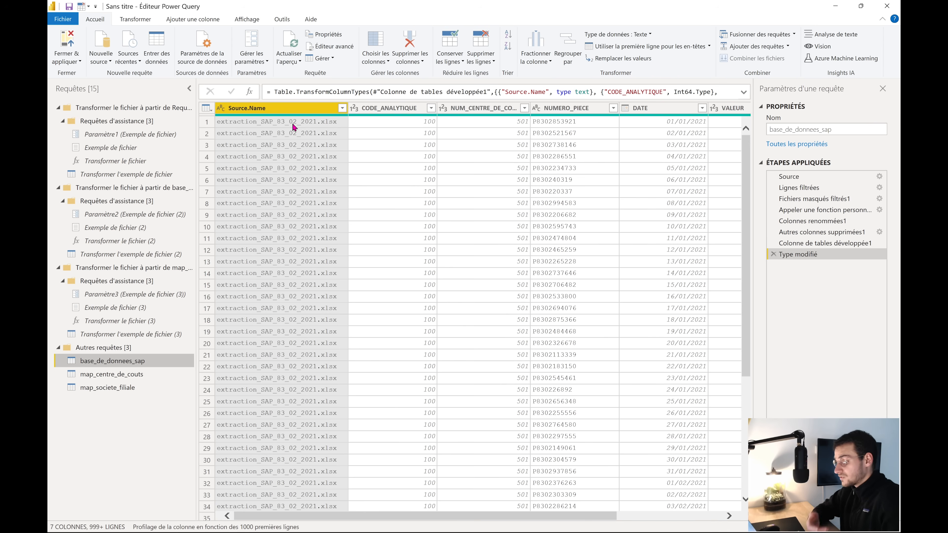
left_click(108, 387)
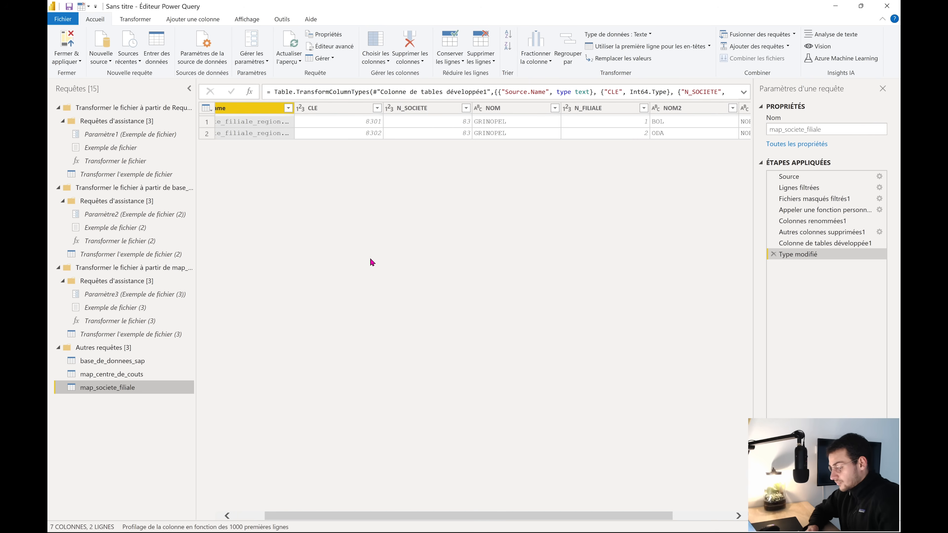
left_click(138, 365)
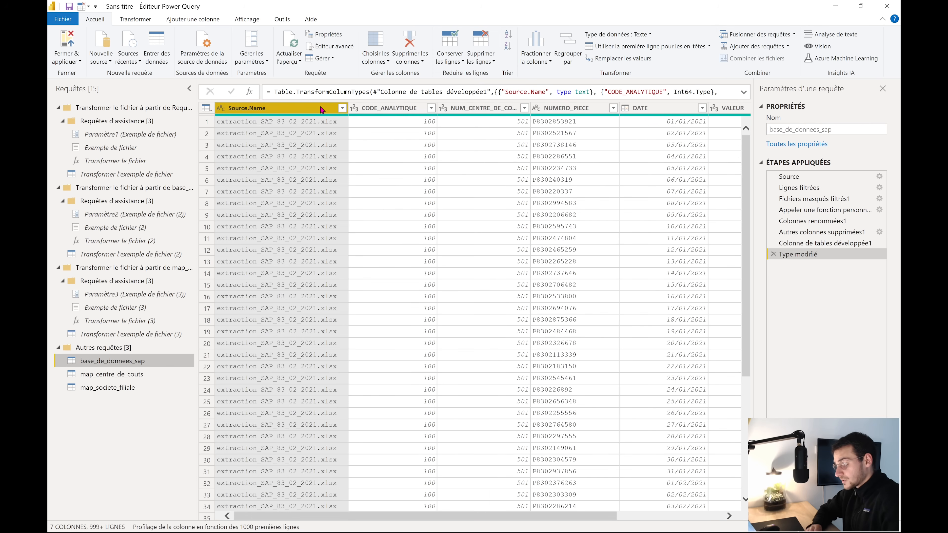
scroll(394, 152, "right", 3)
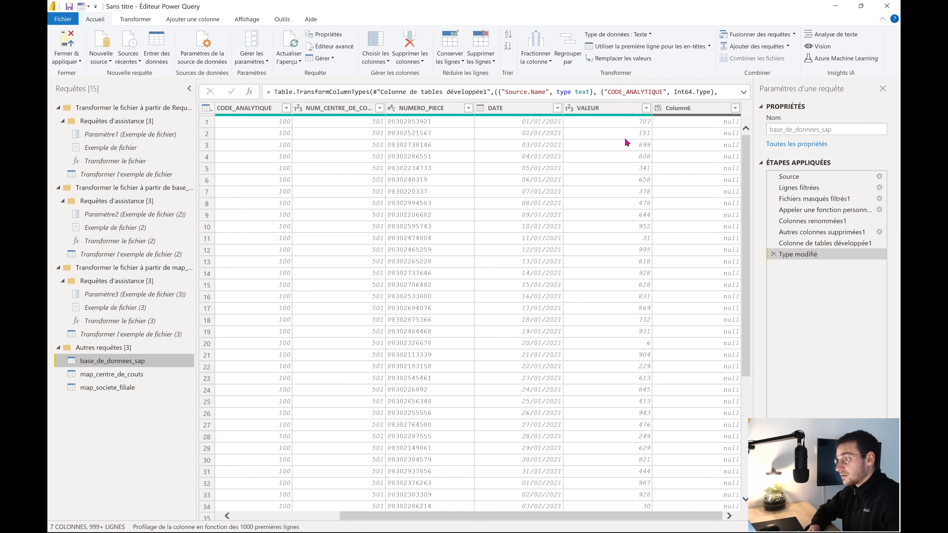
scroll(625, 141, "left", 3)
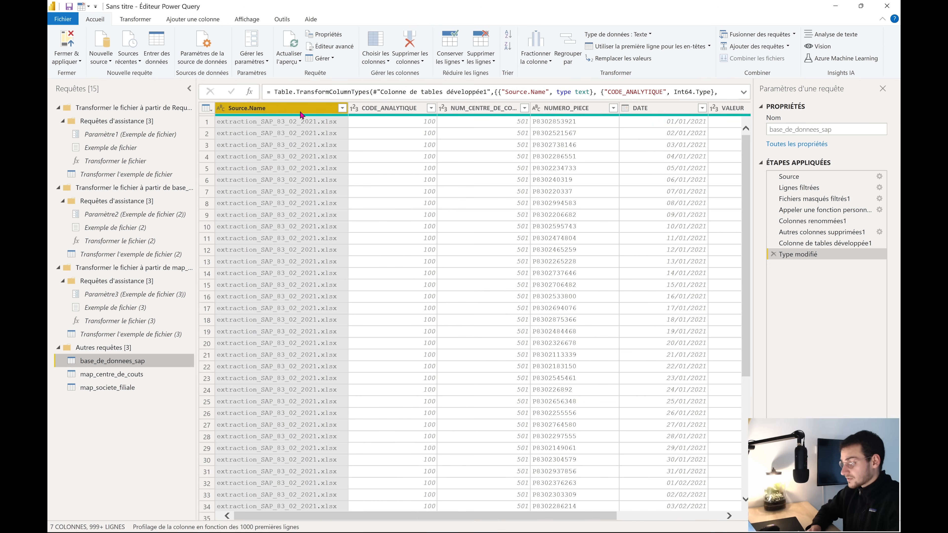
Split Source.Name at every '_' into Source.Name.1 through Source.Name.5
right_click(287, 107)
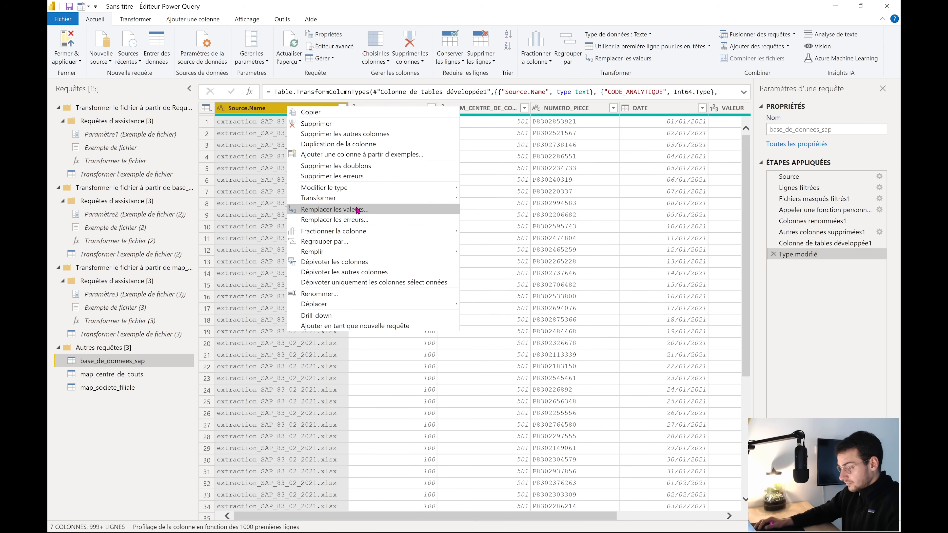
mouse_move(342, 232)
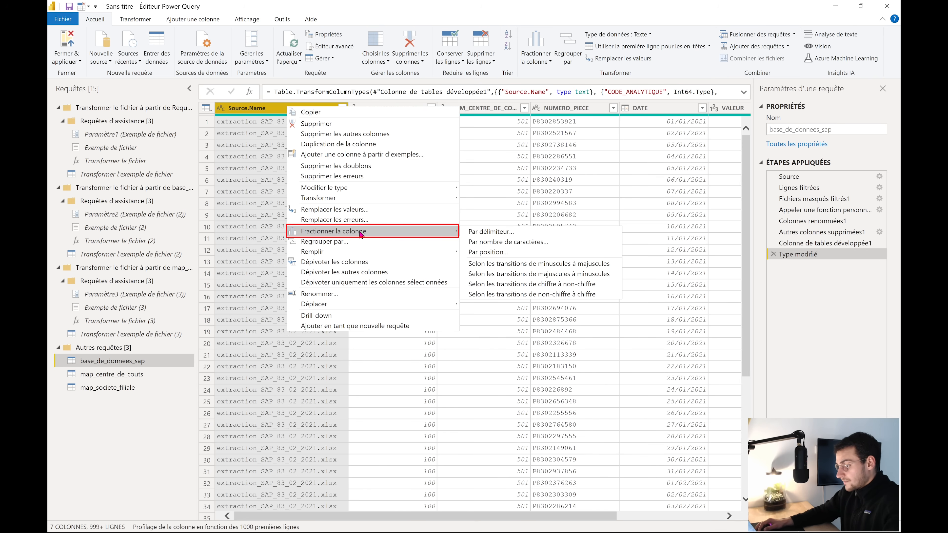
left_click(521, 236)
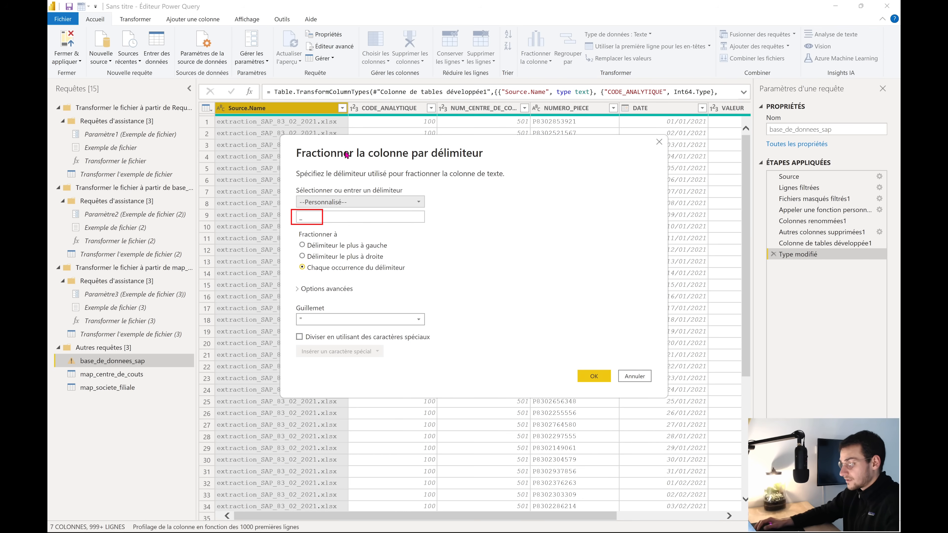
left_click(593, 377)
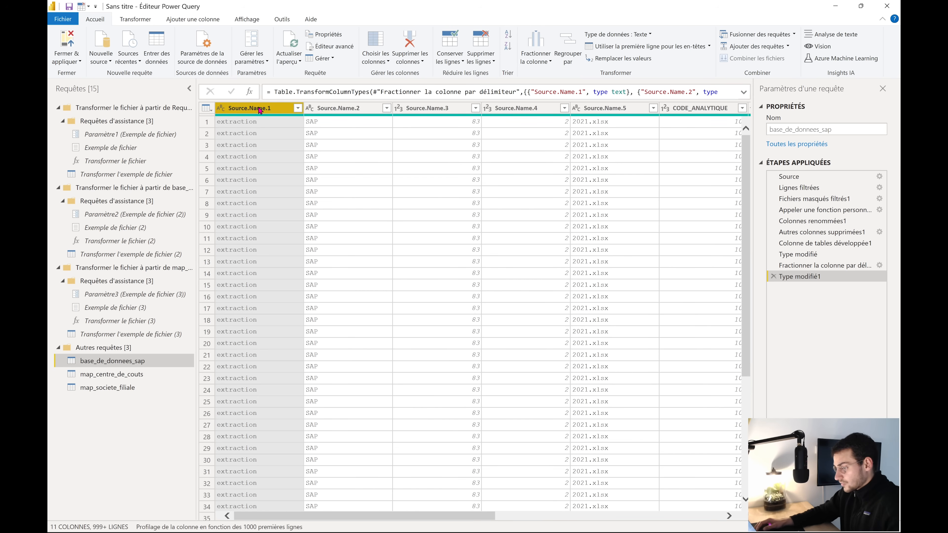
Remove the Source.Name.1 and Source.Name.2 columns
left_click(345, 109, "ctrl")
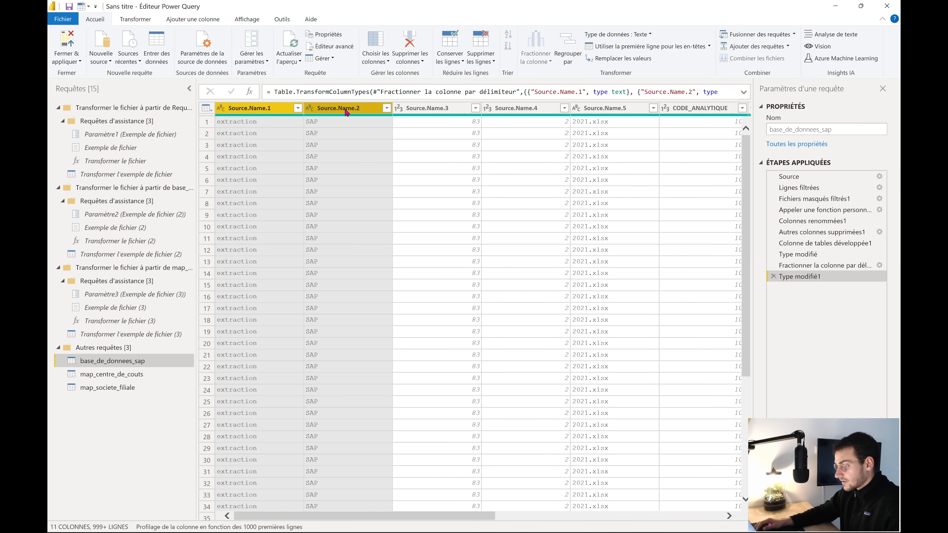
right_click(346, 112)
left_click(397, 126)
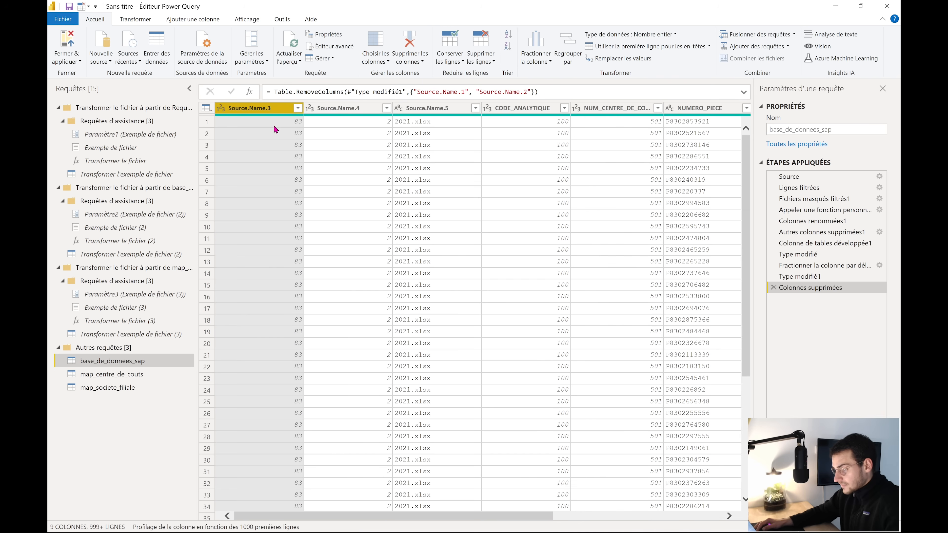
Make Source.Name.3 a text column named NUMERO_SOCIETE
left_click(221, 108)
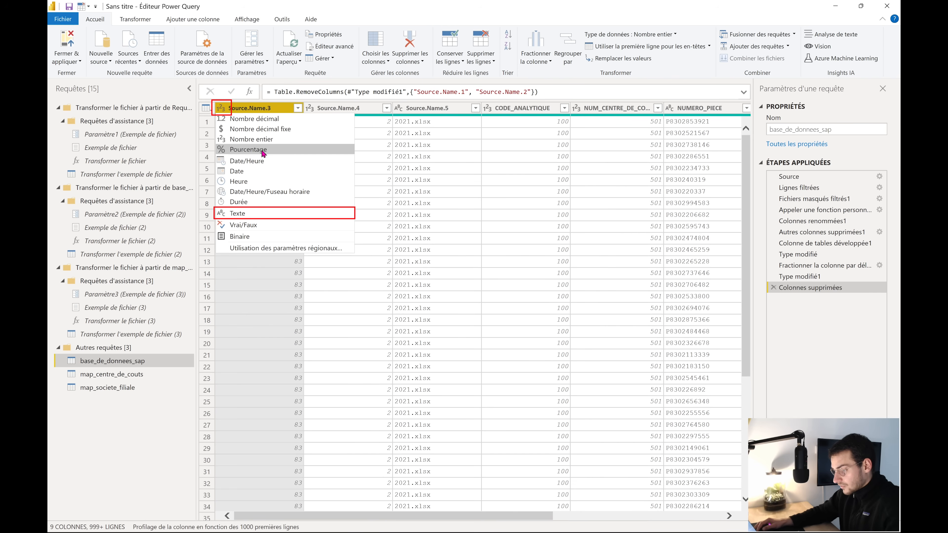
left_click(246, 213)
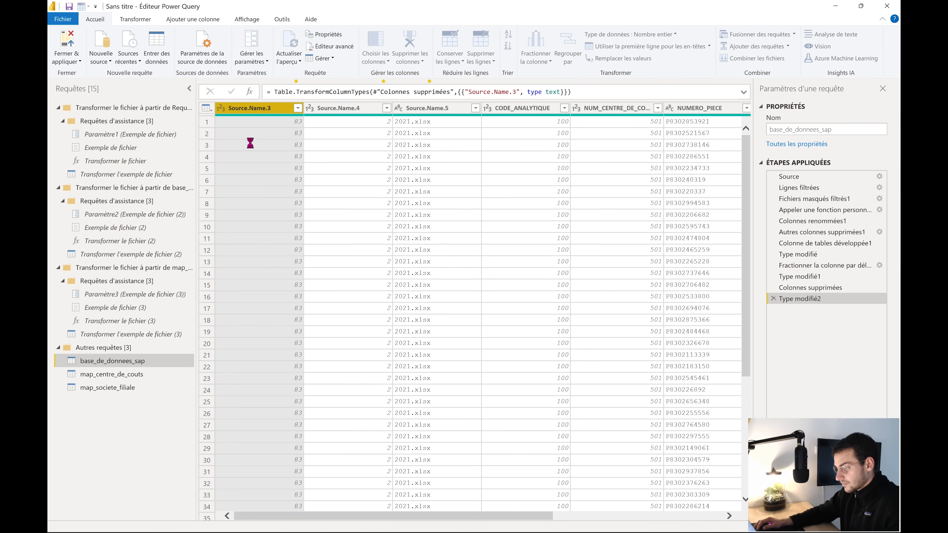
double_click(257, 109)
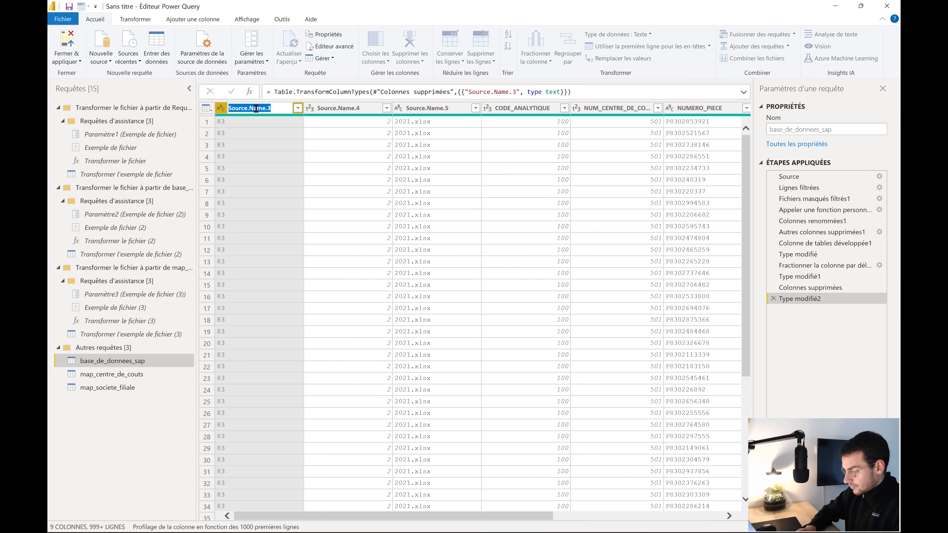
type("NUMERO")
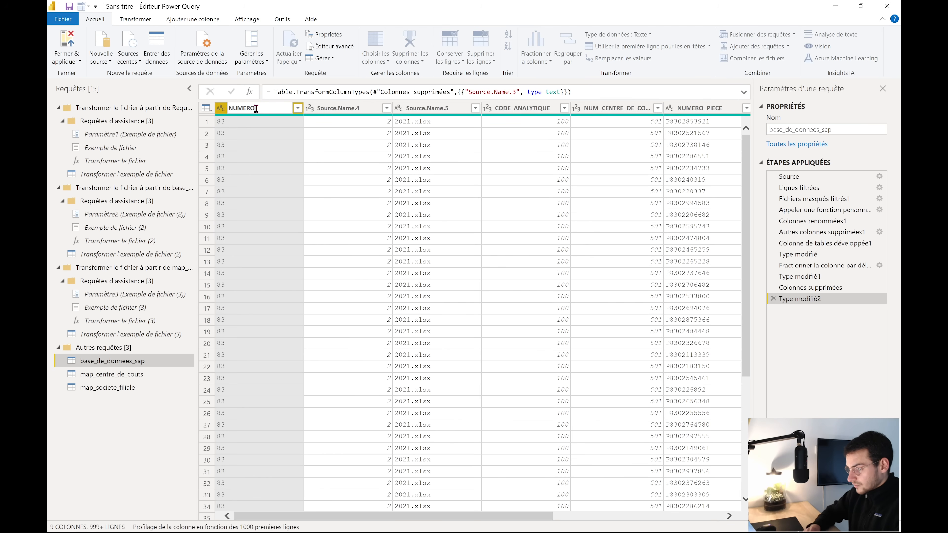
type("_SOCIETE")
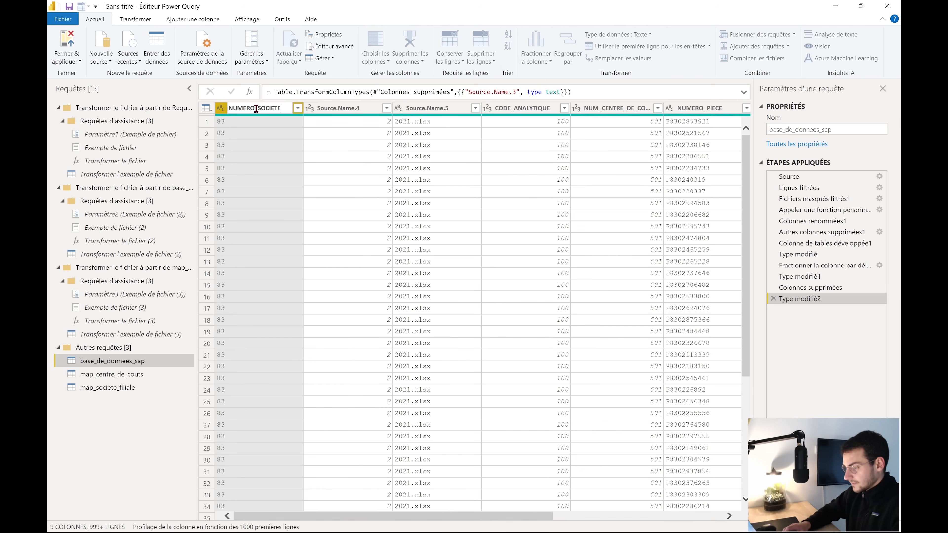
key("Return")
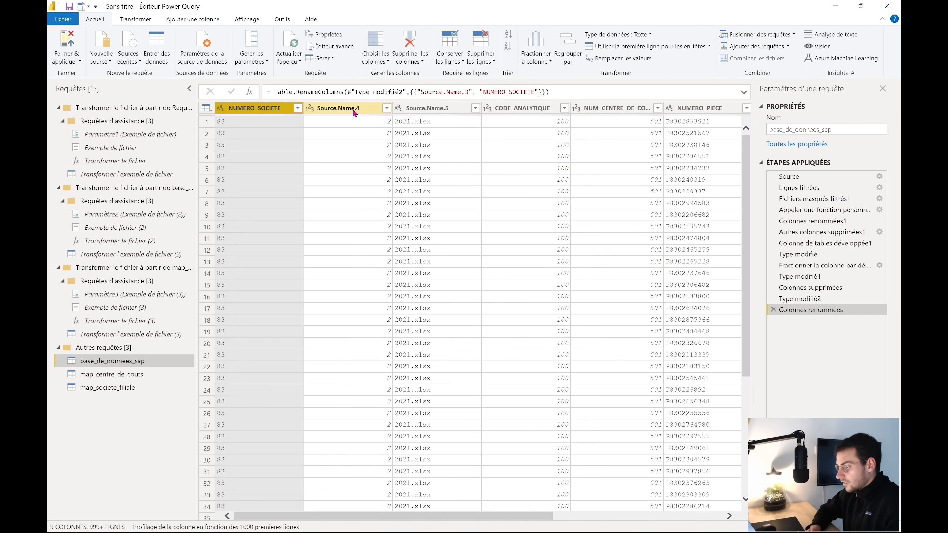
Set Source.Name.4's data type to text
left_click(354, 112)
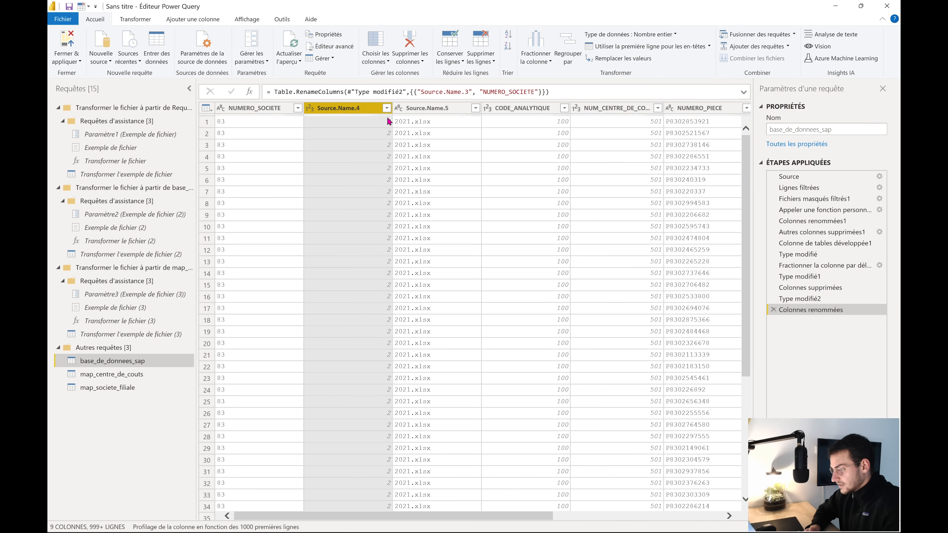
left_click(312, 112)
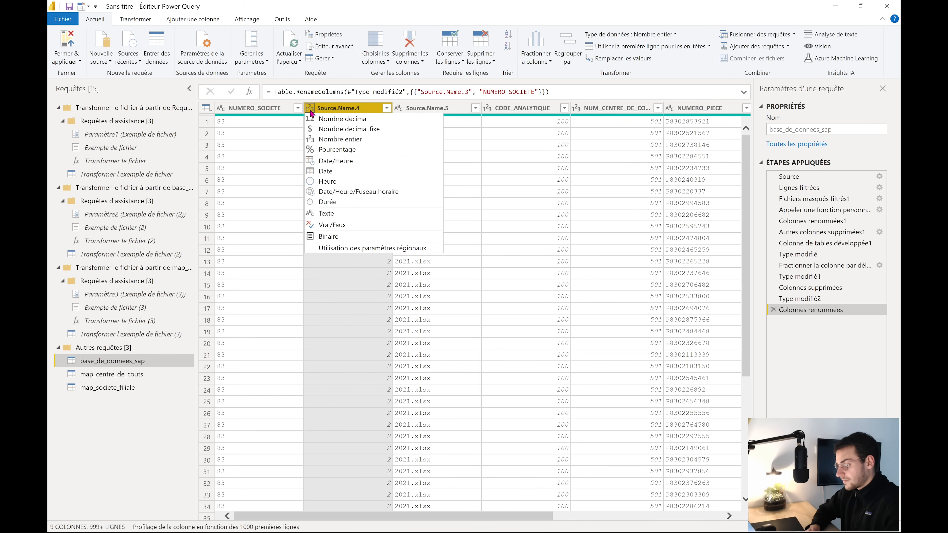
left_click(337, 216)
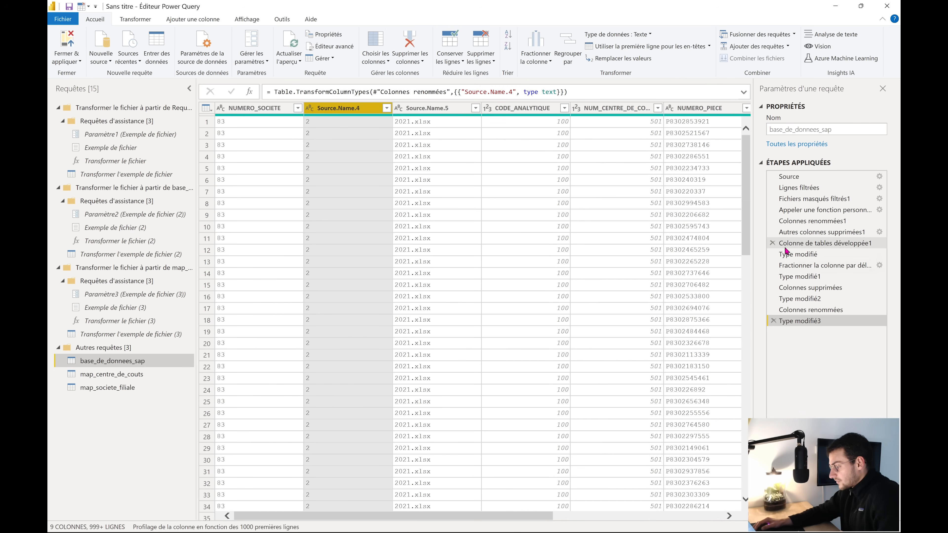
Delete the Type modifié1 step so Source.Name.4 keeps its leading zero as 02
left_click(809, 278)
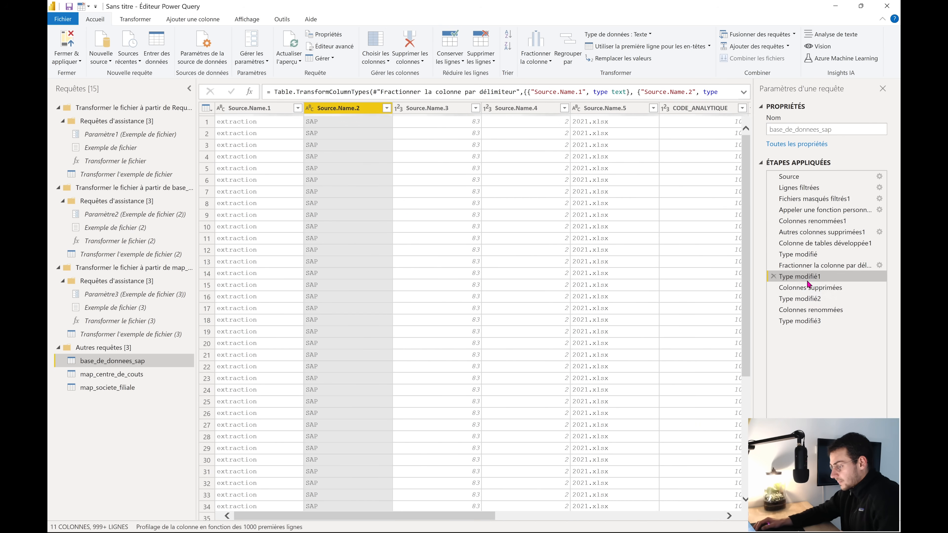
left_click(823, 267)
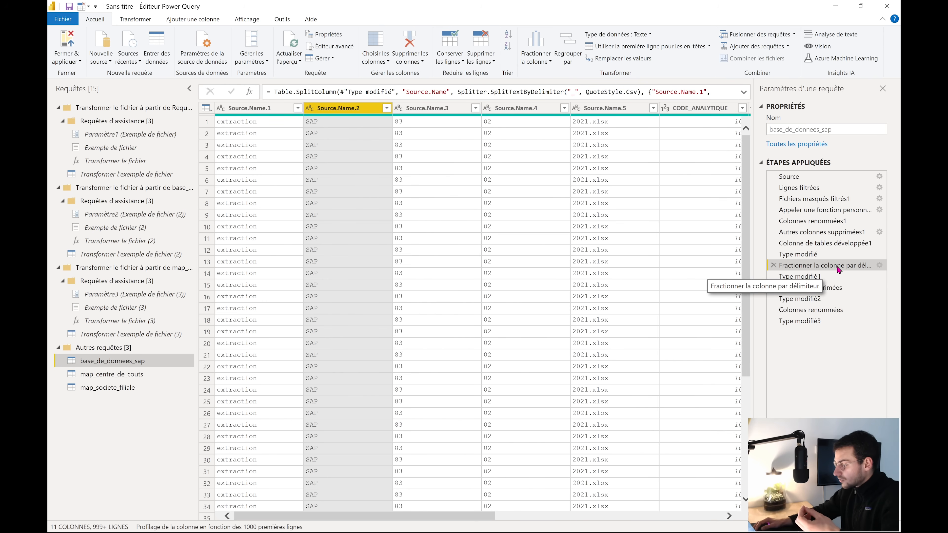
left_click(821, 278)
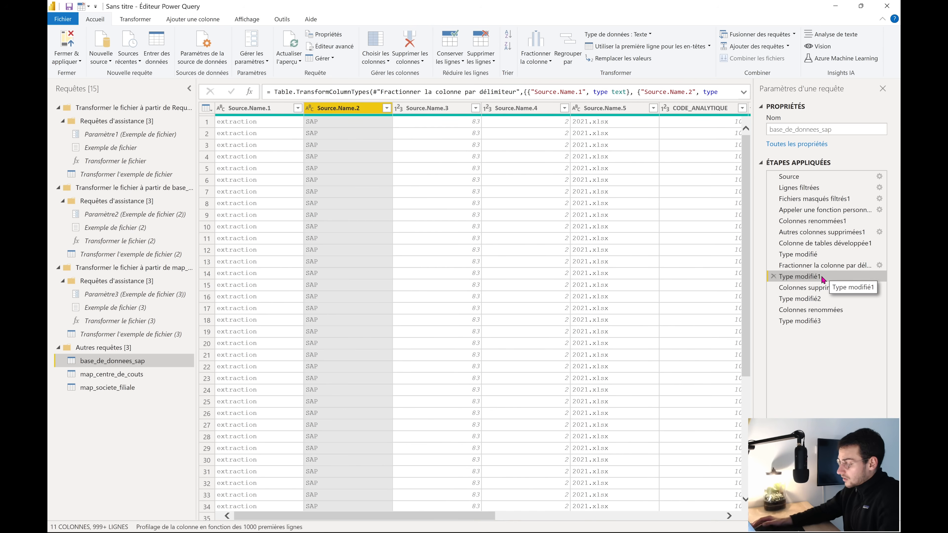
left_click(773, 276)
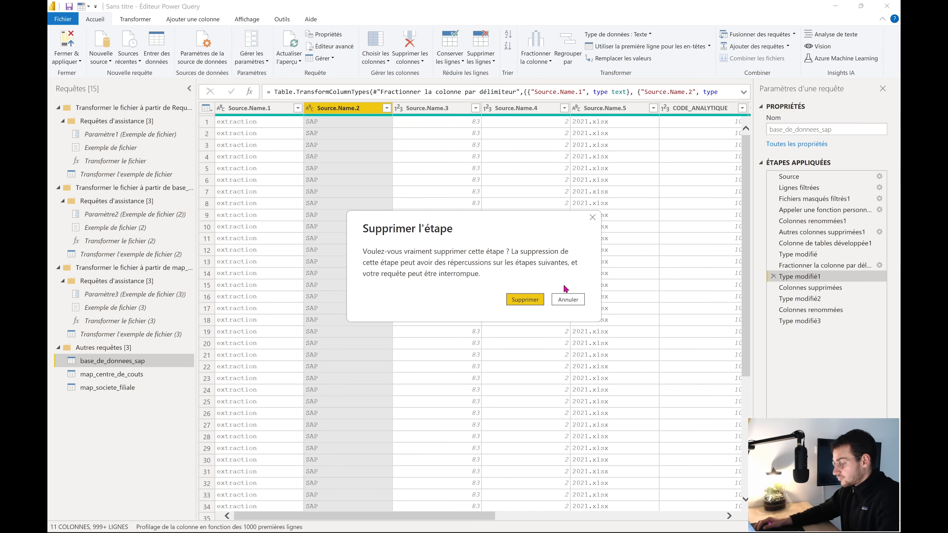
left_click(535, 297)
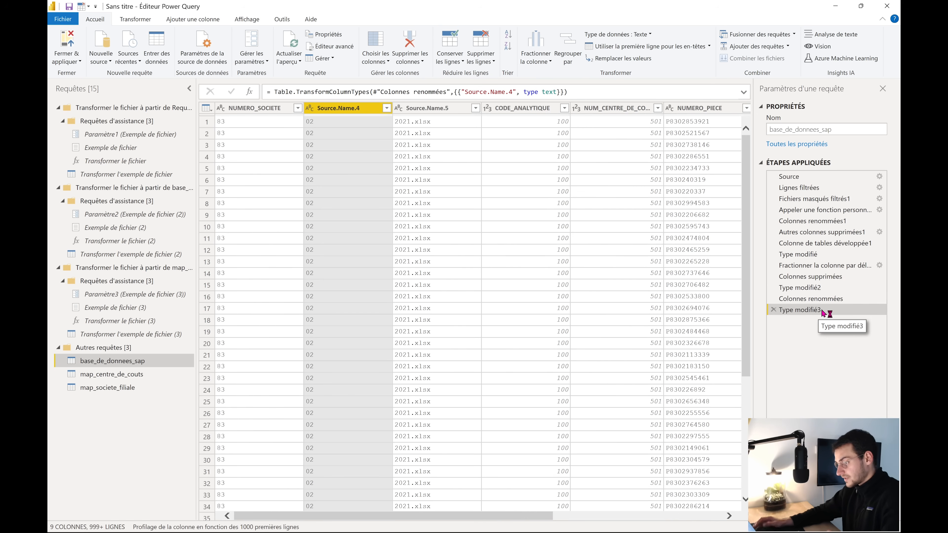
scroll(333, 308, "down", 1)
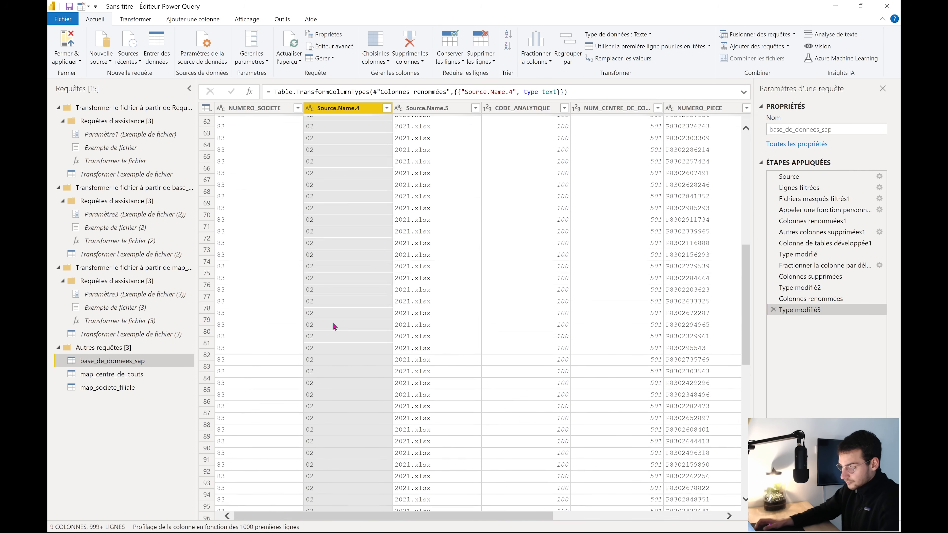
left_click(425, 108)
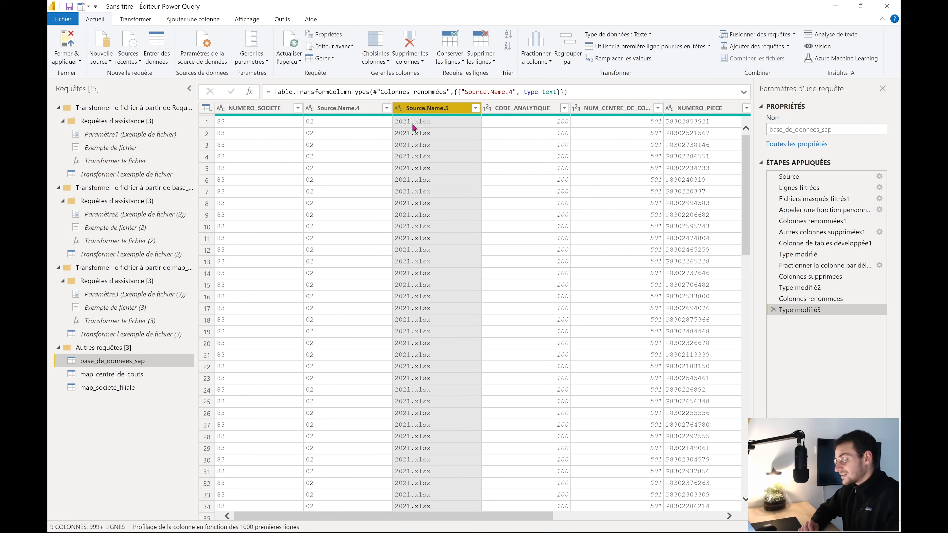
Replace '.xlsx' with nothing in Source.Name.5, leaving the year 2021
right_click(426, 110)
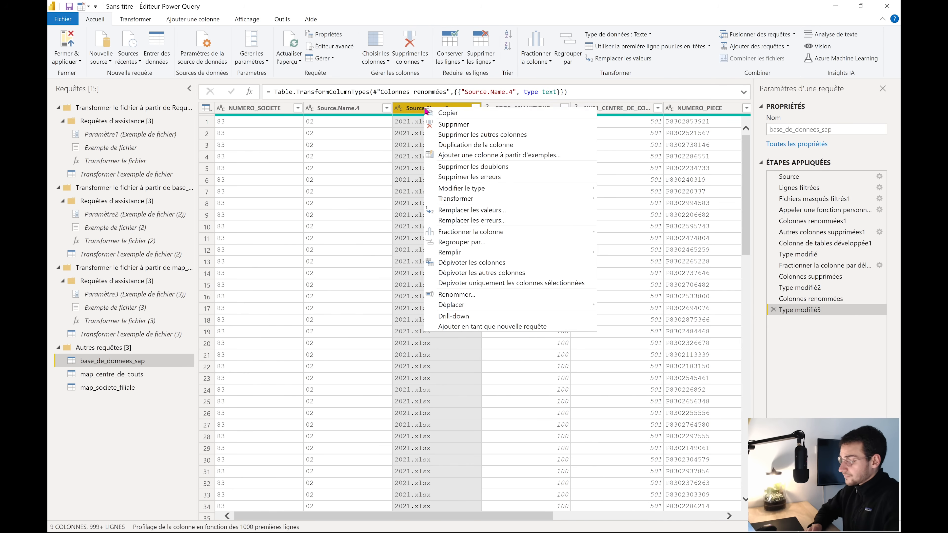
left_click(485, 211)
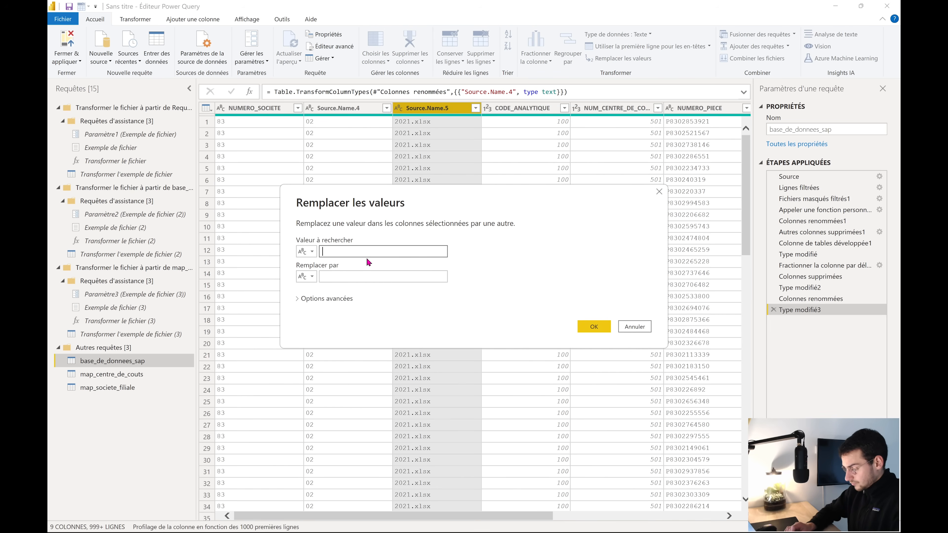
type(".xlsx")
left_click(350, 273)
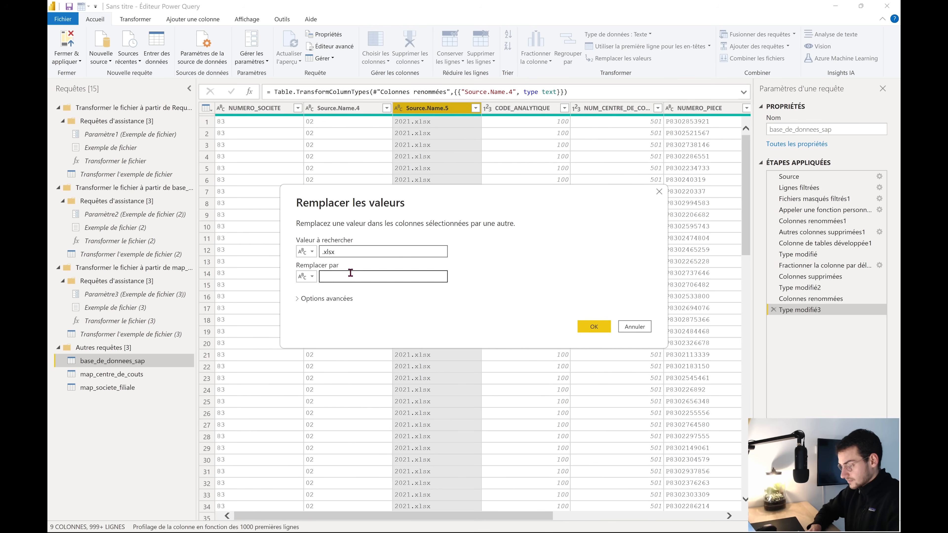
left_click(594, 326)
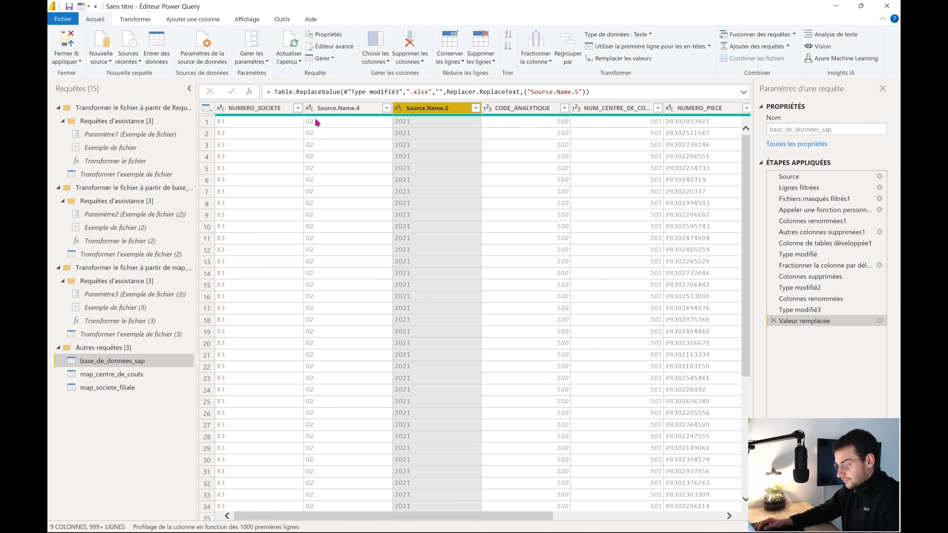
Rename Source.Name.4 to NUMERO_FILIALE and Source.Name.5 to ANNEE
double_click(344, 108)
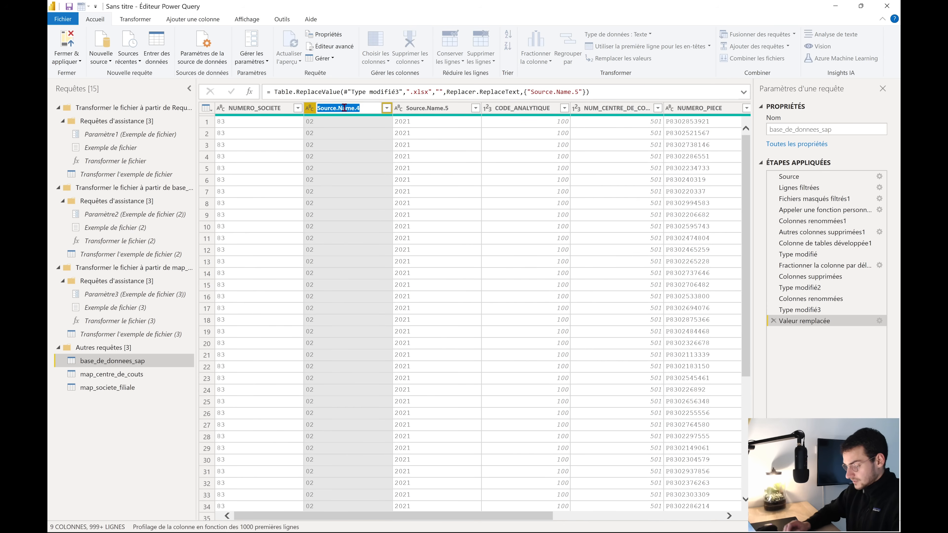
type("NUMERO")
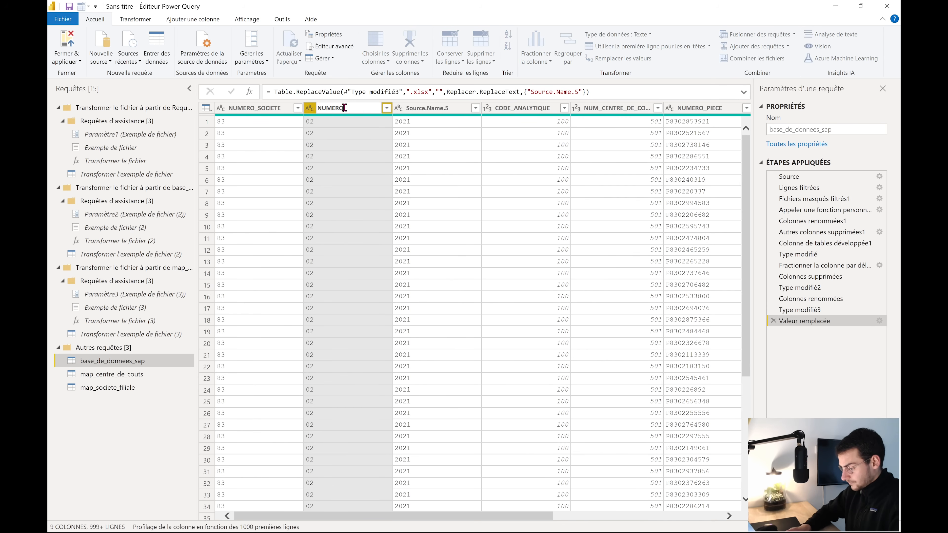
type("_FILIALE")
key("Return")
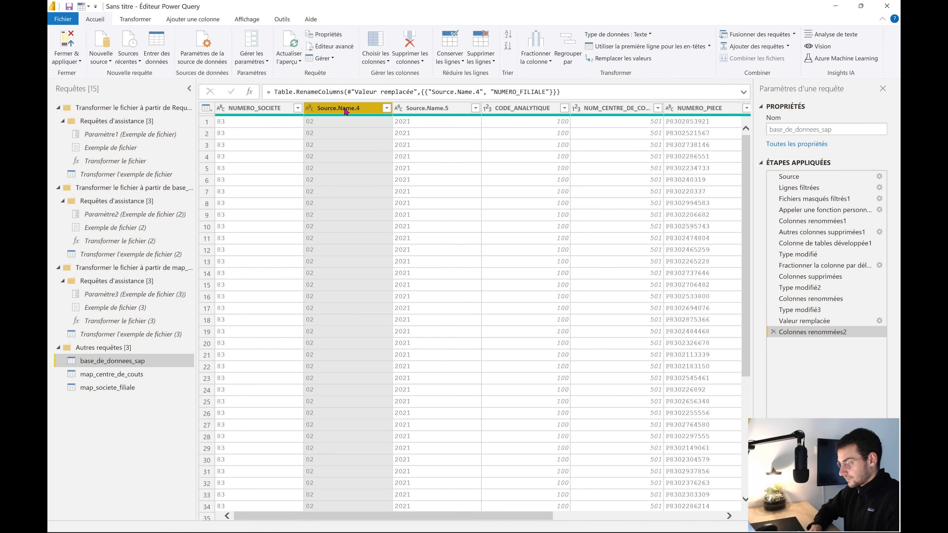
double_click(430, 109)
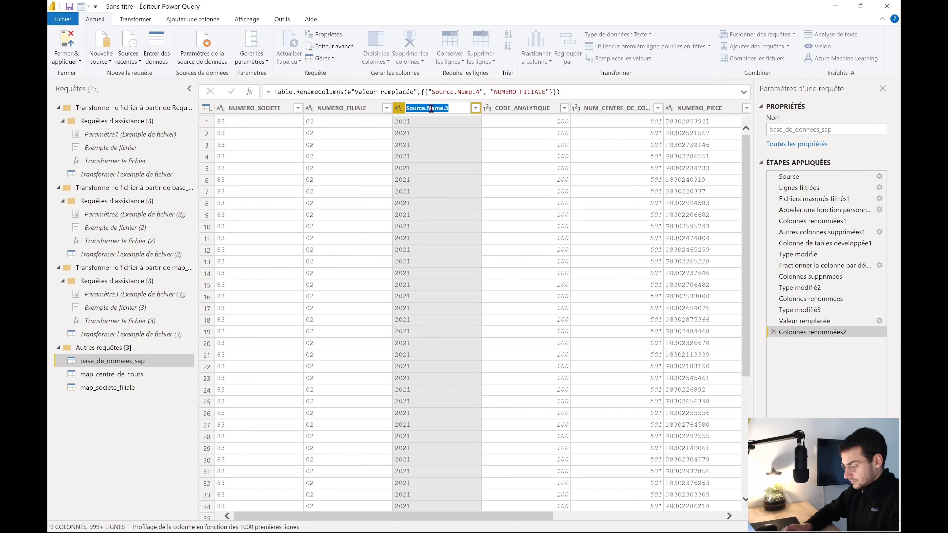
type("ANNEE")
key("Return")
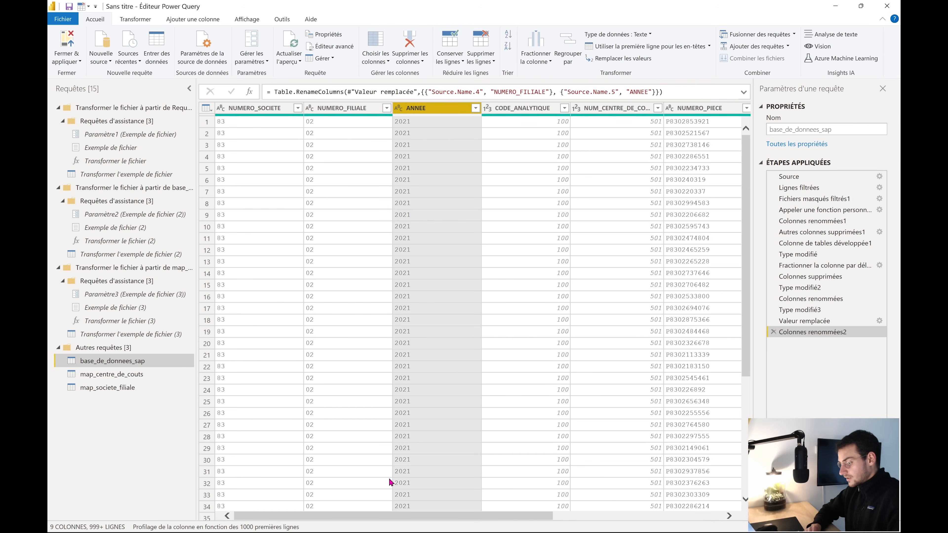
Change the CODE_ANALYTIQUE and NUM_CENTRE_DE_COUTS columns to the text data type
left_click_drag(351, 517, 447, 519)
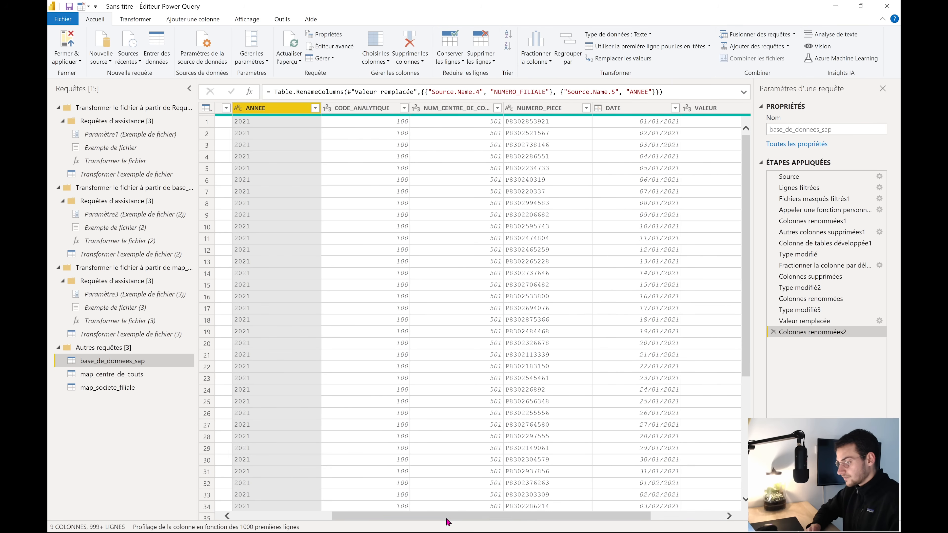
left_click(340, 112)
left_click(328, 108)
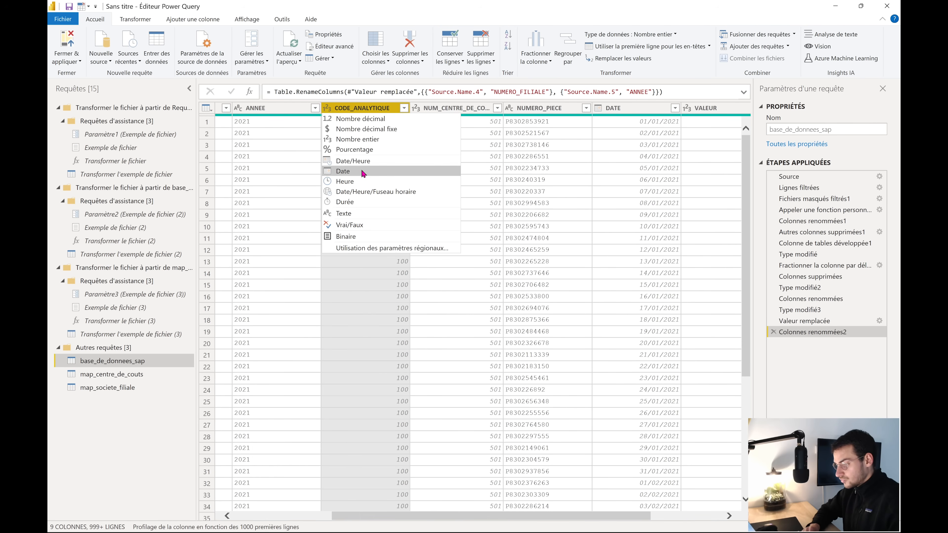
left_click(364, 213)
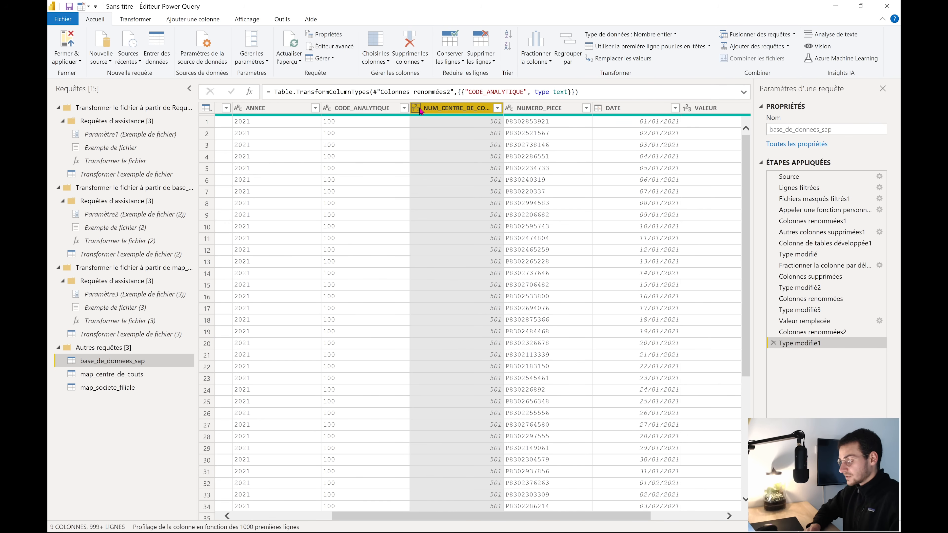
left_click(417, 109)
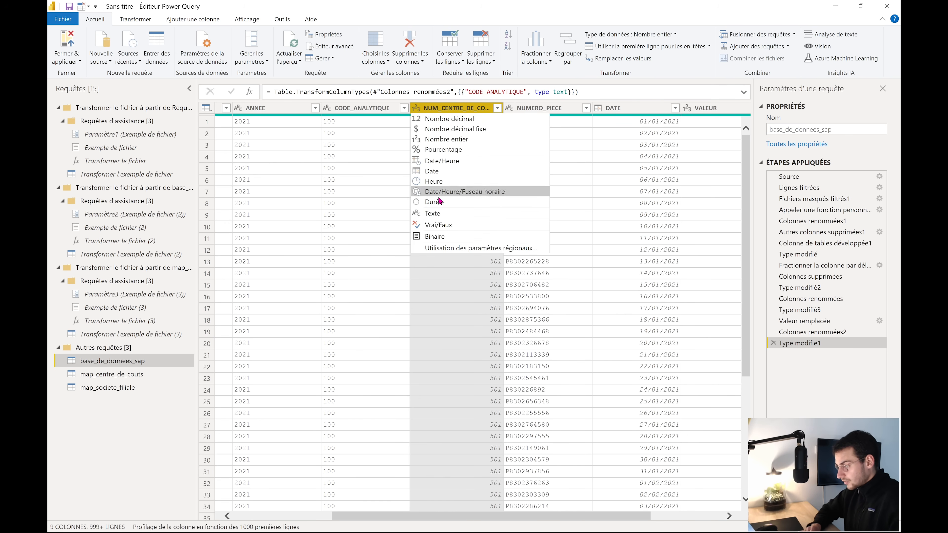
left_click(432, 213)
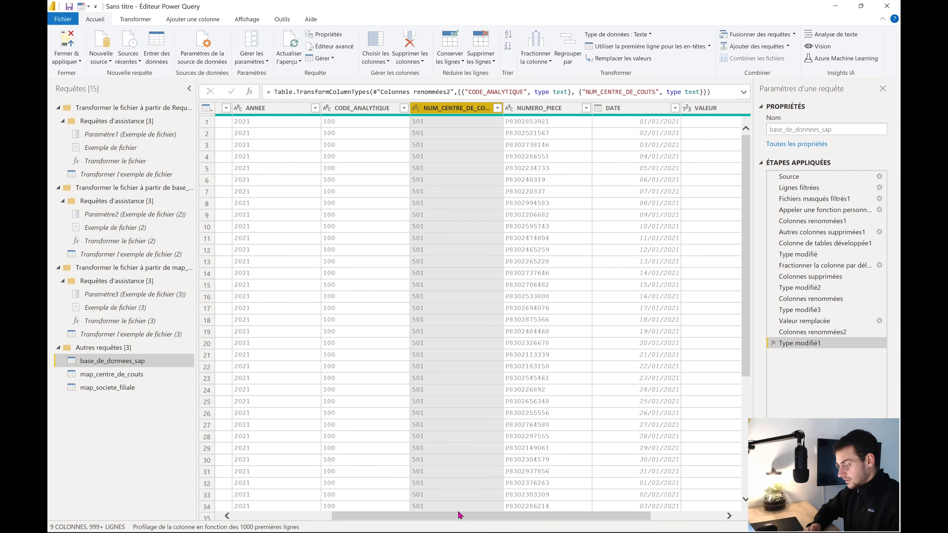
Set the DATE column to the Date type and scroll across to review the columns
left_click_drag(460, 515, 531, 515)
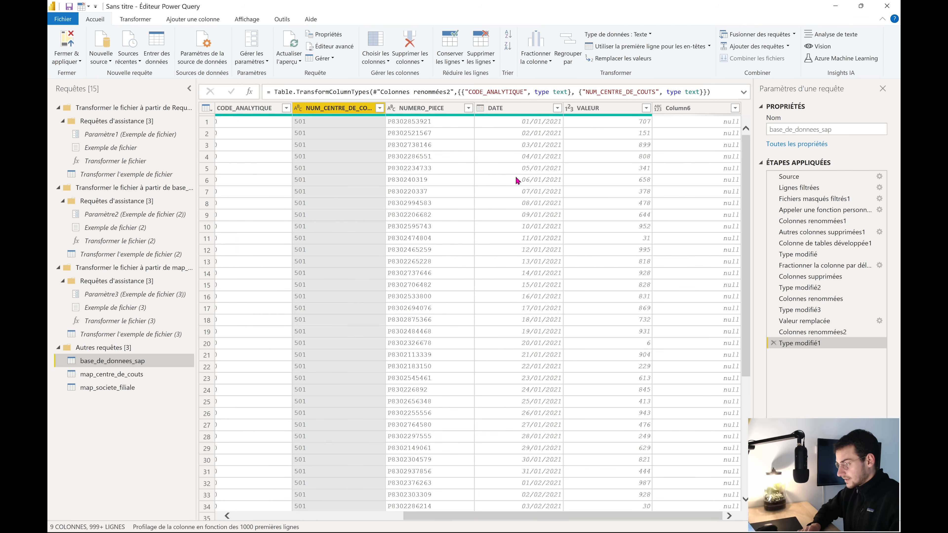
left_click(480, 108)
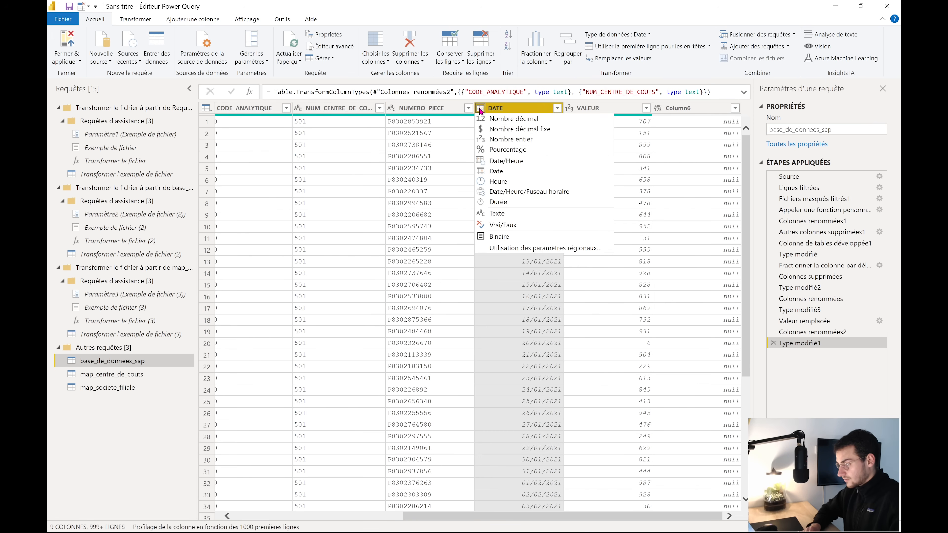
left_click(509, 170)
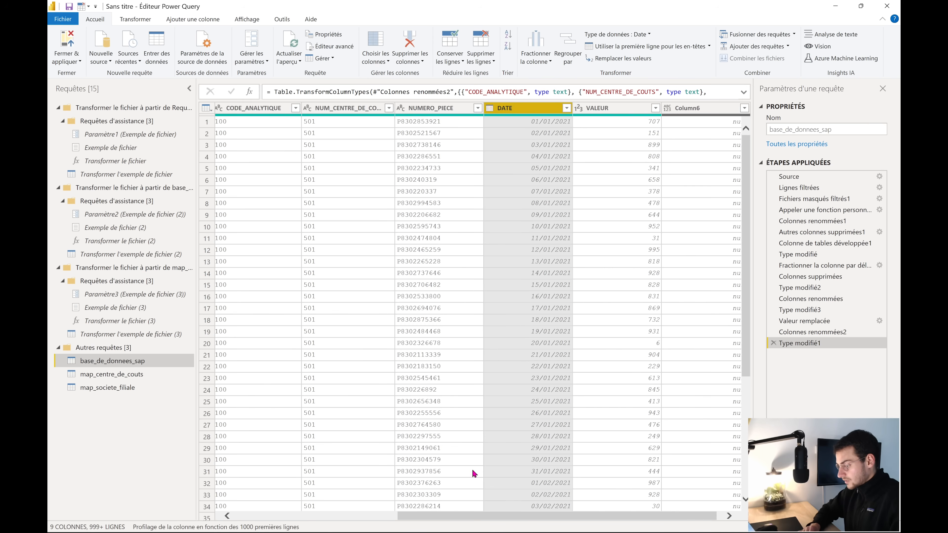
left_click_drag(457, 520, 286, 515)
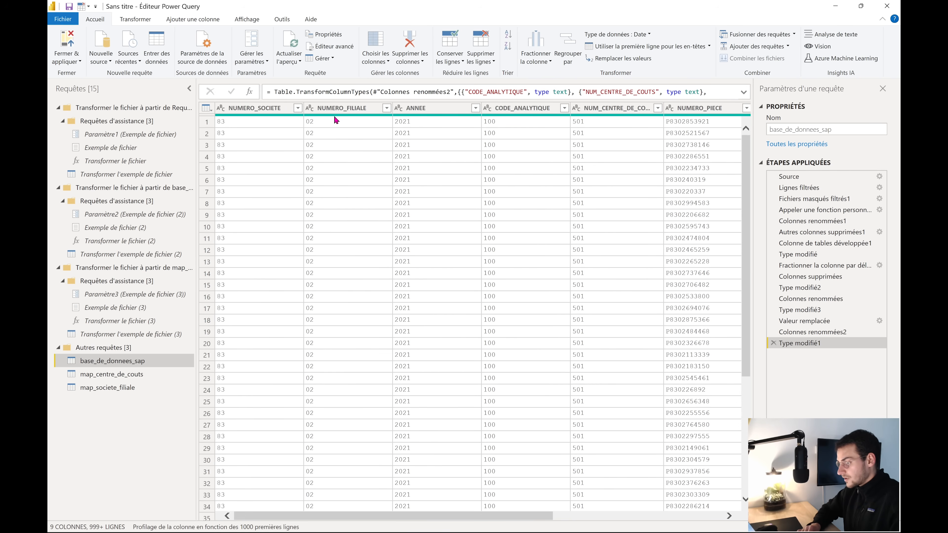
mouse_move(282, 116)
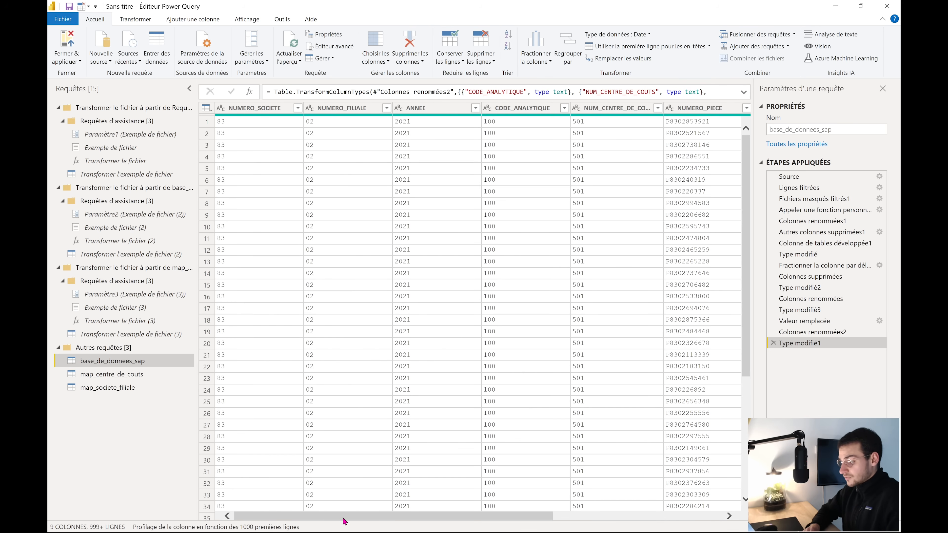
left_click_drag(343, 518, 512, 517)
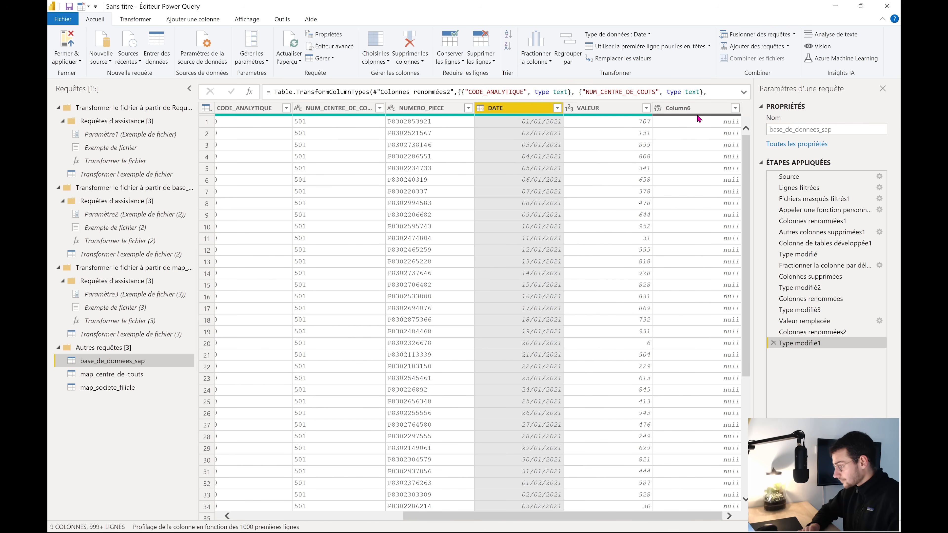
Delete the empty Column6 beside VALEUR, leaving base_de_donnees_sap with 8 columns
mouse_move(698, 119)
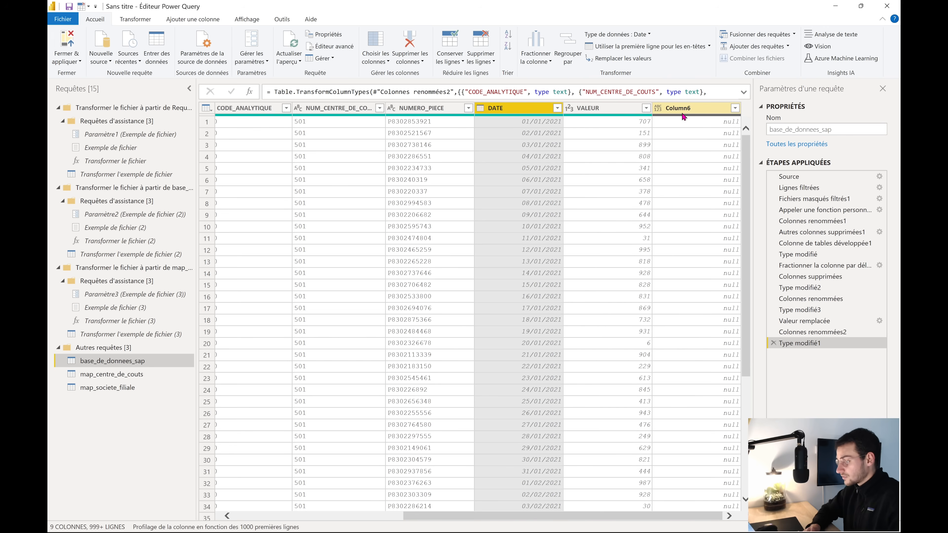
left_click(621, 107)
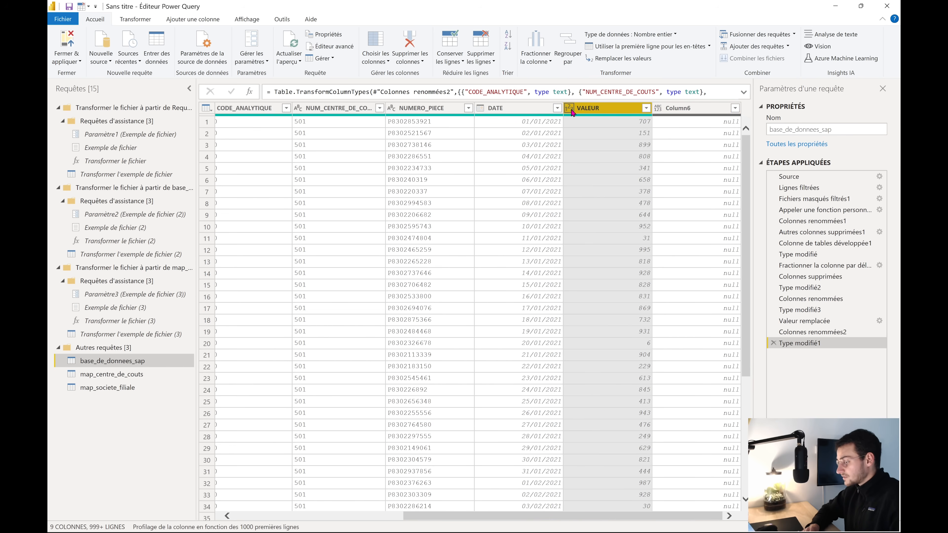
left_click(694, 107)
right_click(683, 109)
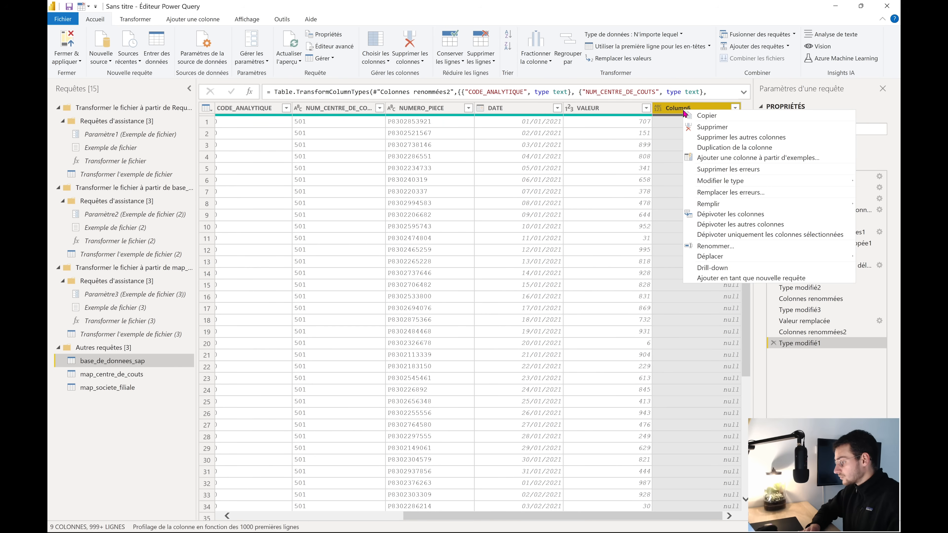
left_click(707, 127)
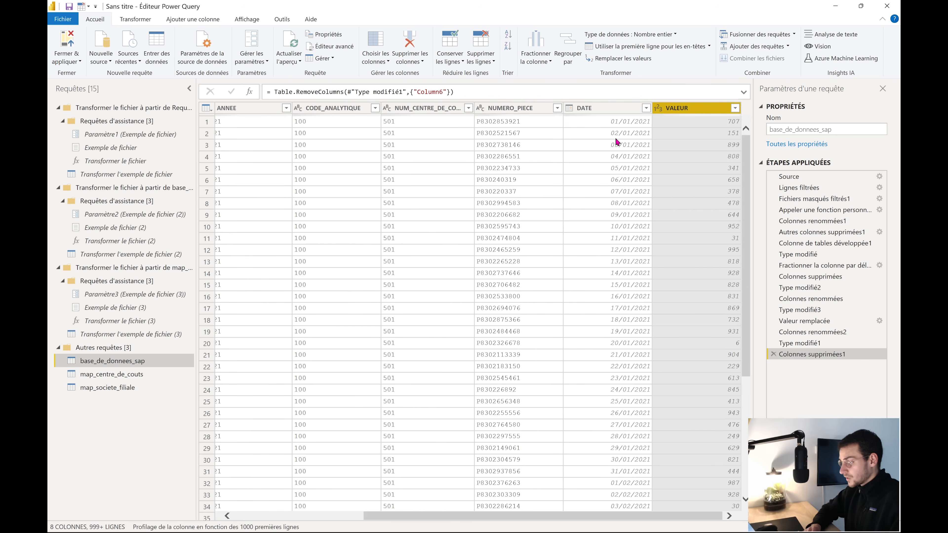
scroll(578, 177, "left", 5)
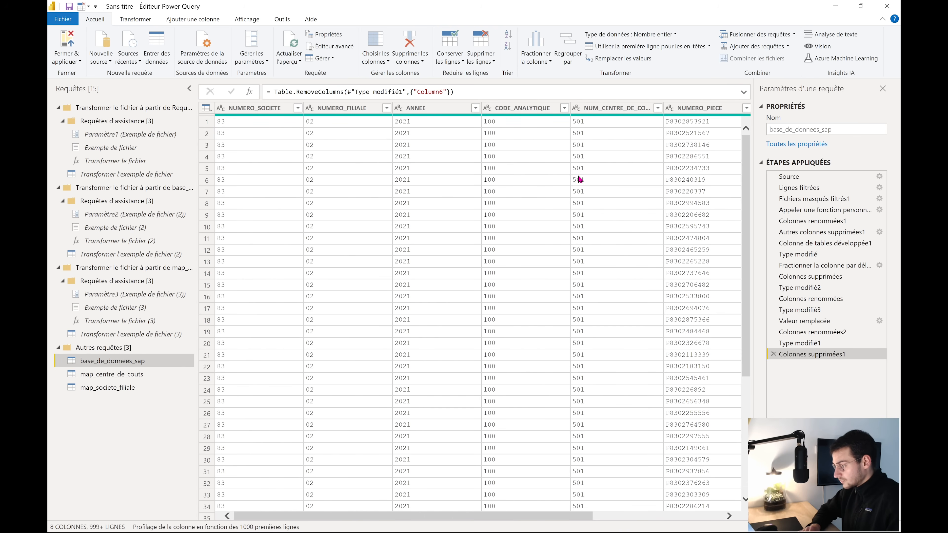
scroll(579, 179, "right", 5)
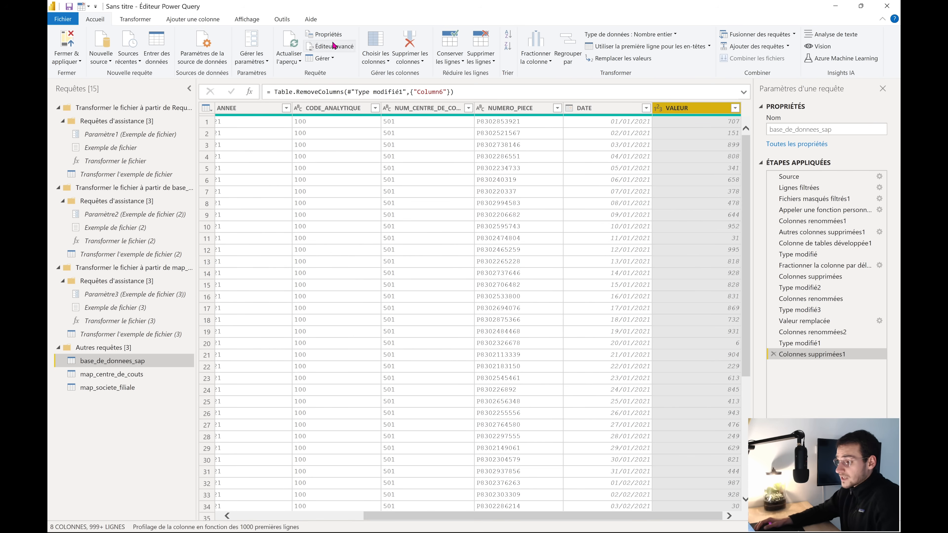
right_click(416, 109)
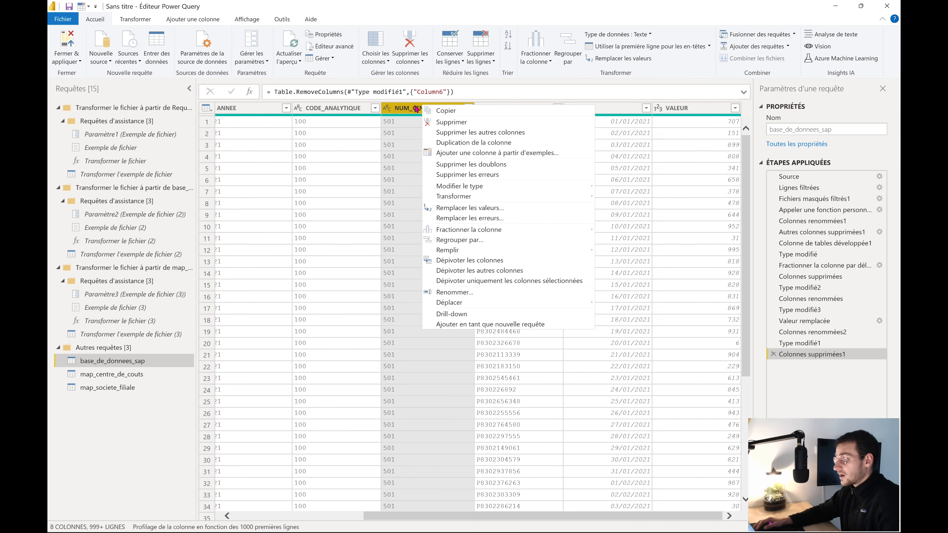
key("Escape")
left_click(675, 108)
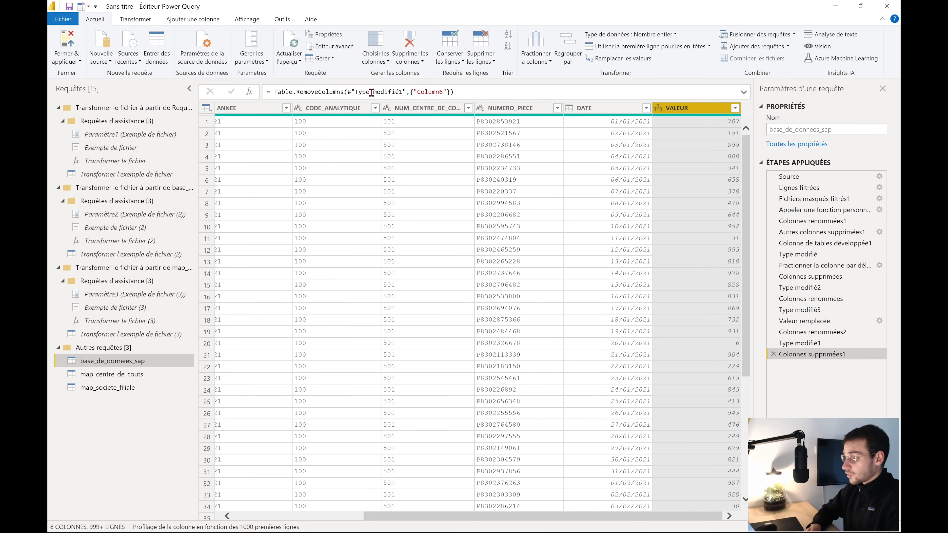
left_click(329, 48)
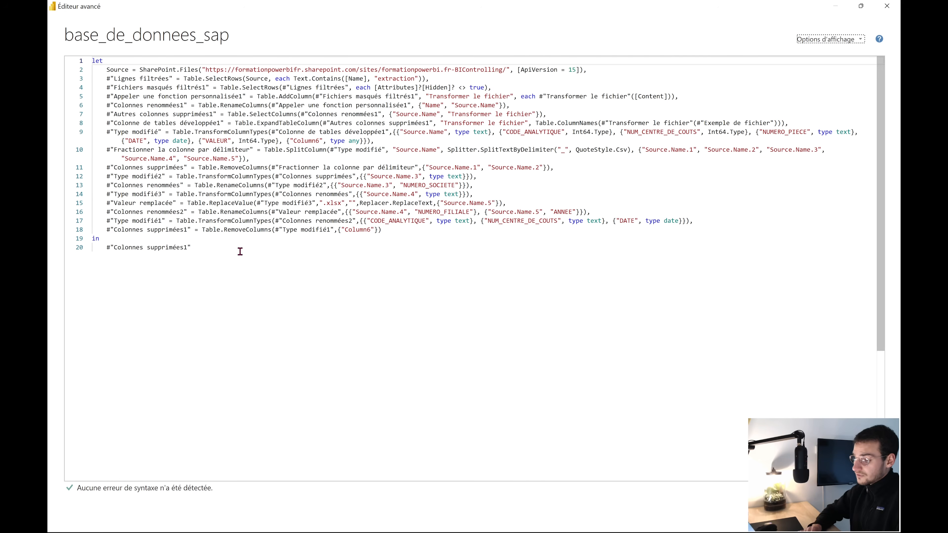
left_click_drag(239, 250, 89, 60)
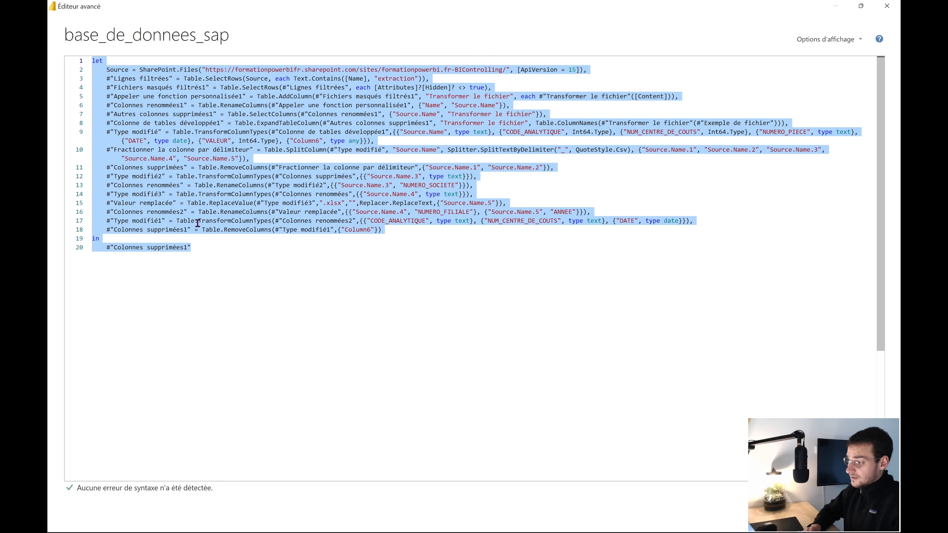
left_click(223, 258)
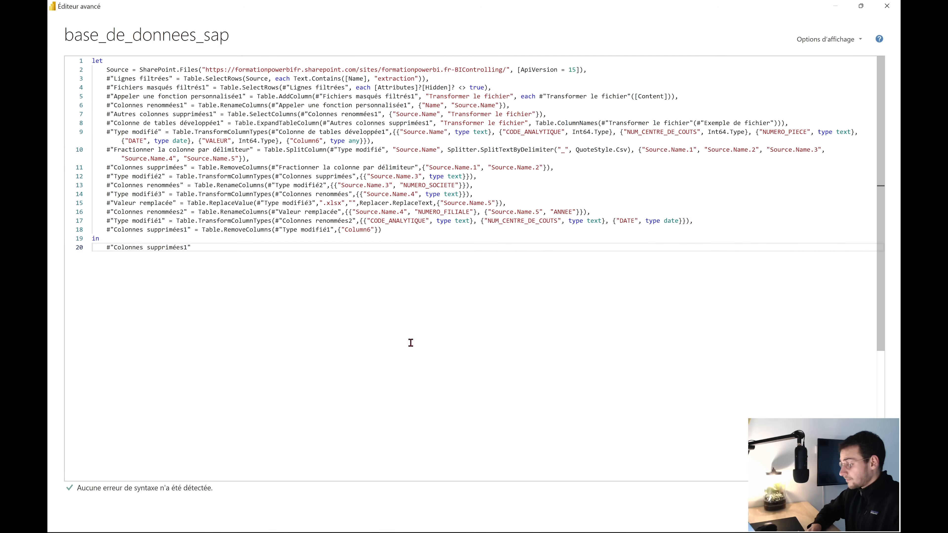
left_click(859, 513)
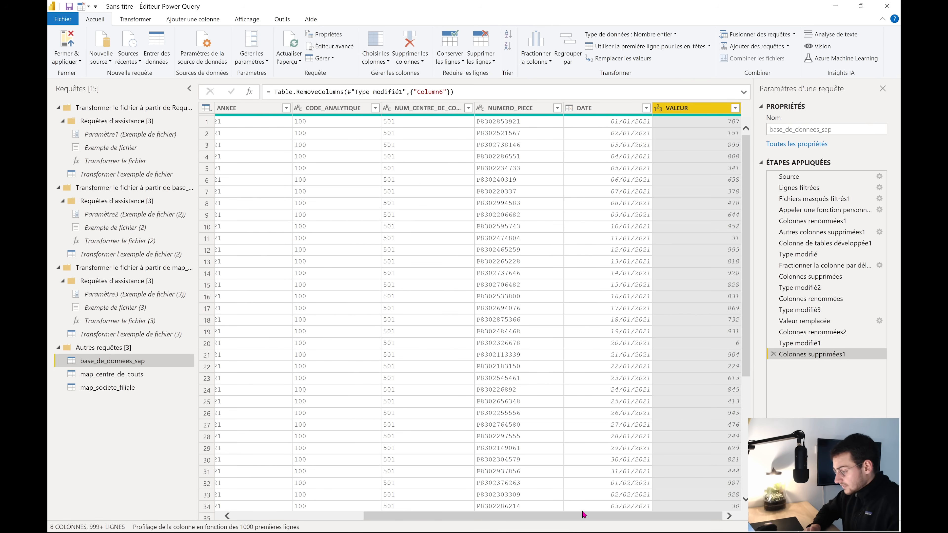
In map_centre_de_couts, delete Source.Name, leaving the columns from CLE to DESIGN_CODE_ANALYTIQUE
left_click(116, 374)
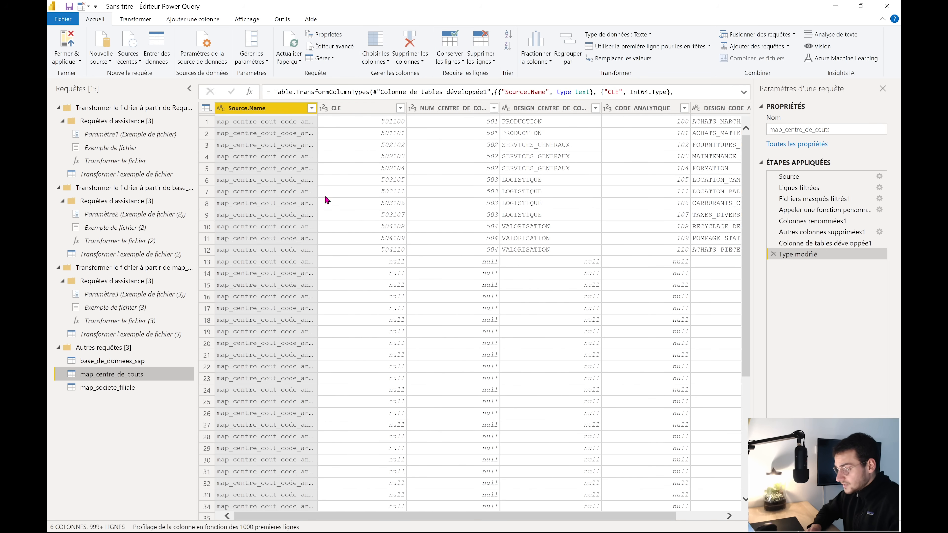
left_click_drag(318, 107, 397, 119)
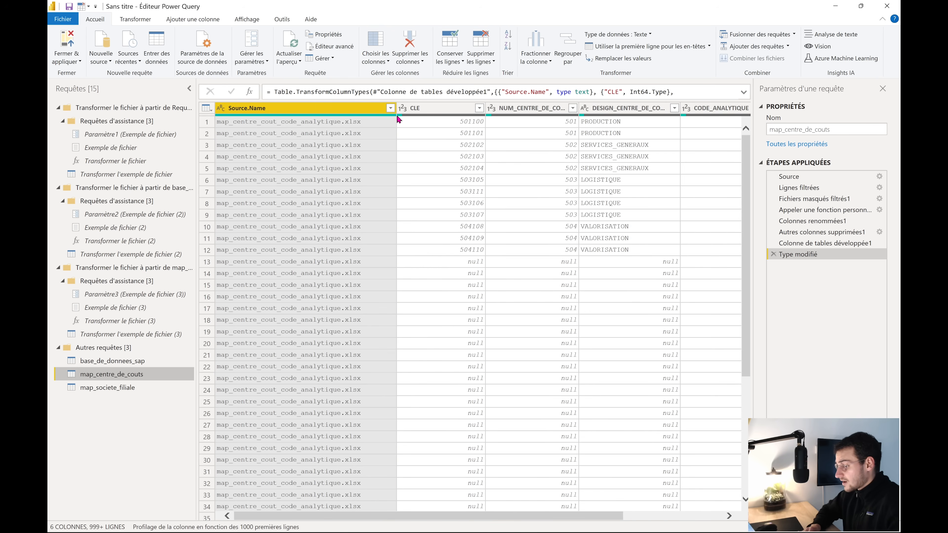
right_click(341, 110)
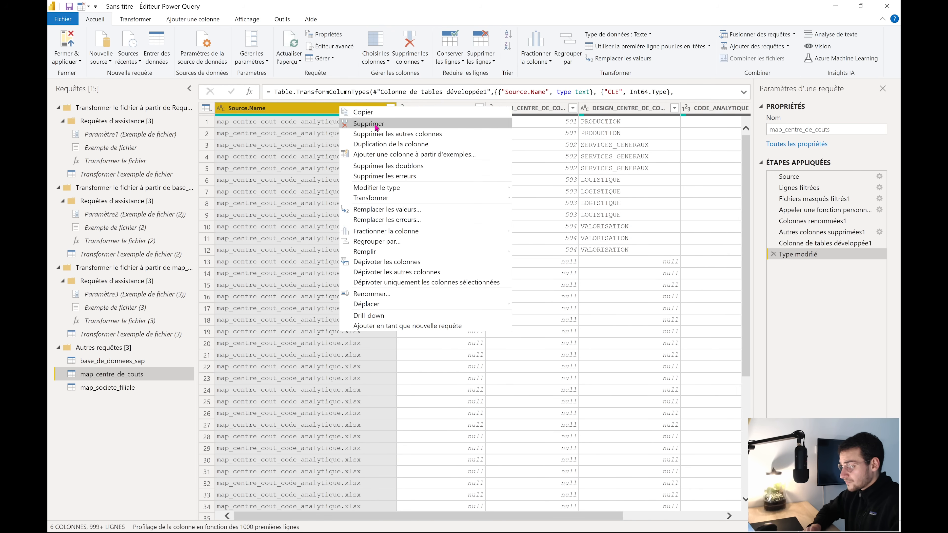
left_click(351, 121)
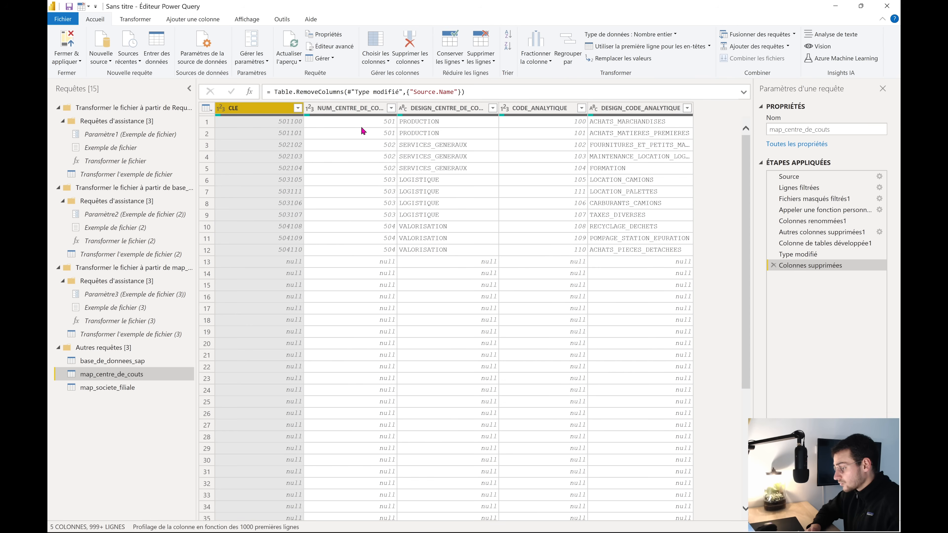
left_click(530, 126)
left_click(379, 126)
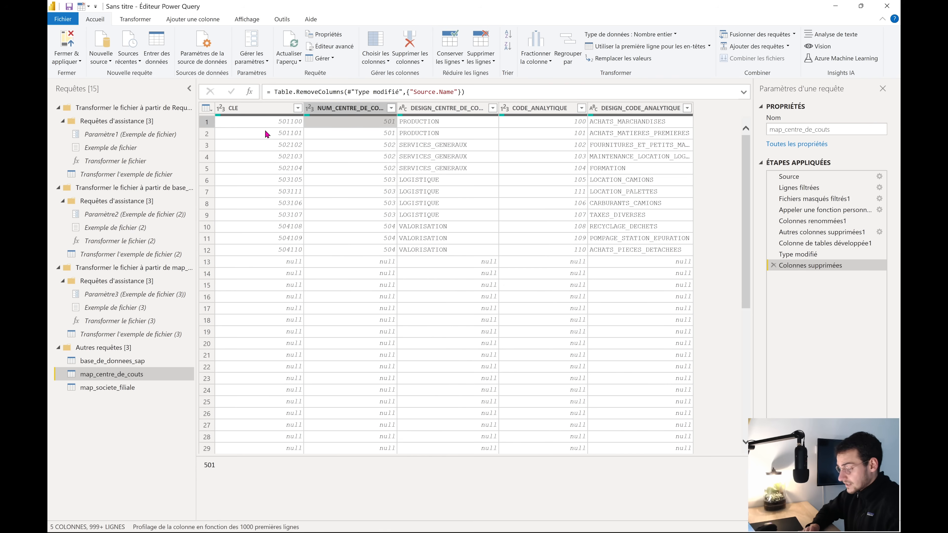
Set the CLE, NUM_CENTRE_DE_COUTS and CODE_ANALYTIQUE columns to Texte
left_click(221, 109)
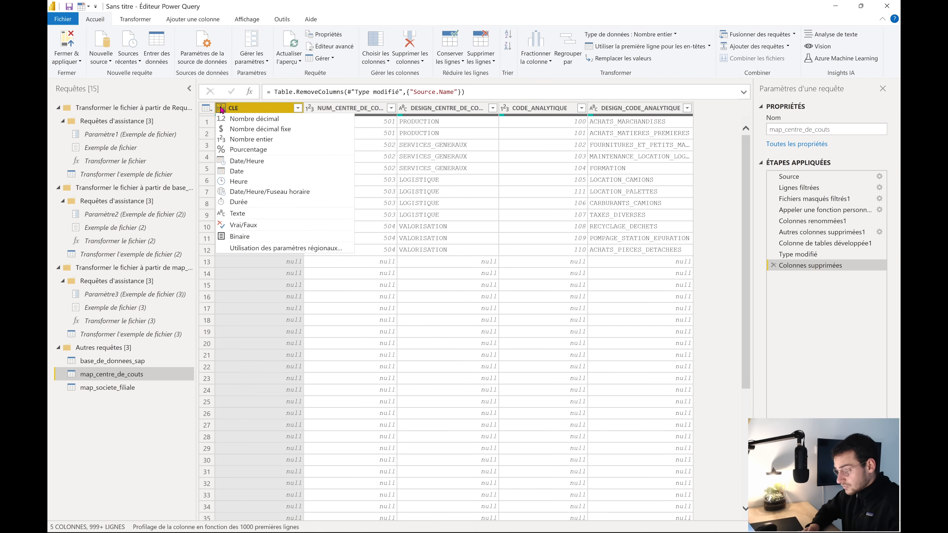
left_click(246, 215)
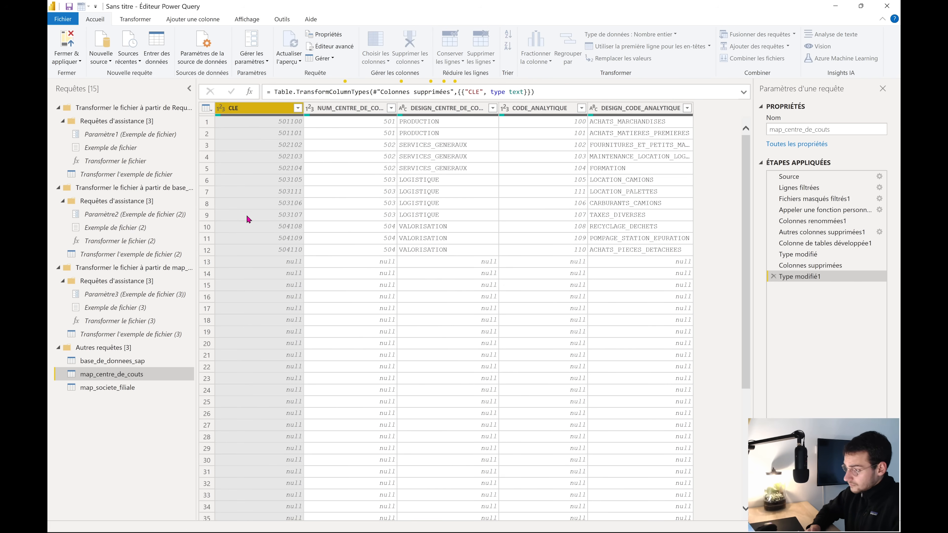
left_click(344, 111)
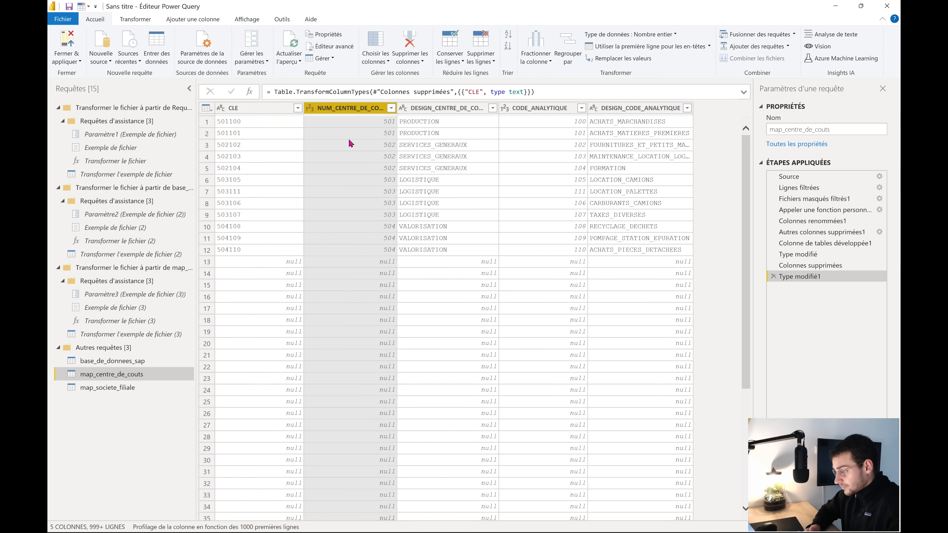
left_click(312, 112)
left_click(336, 214)
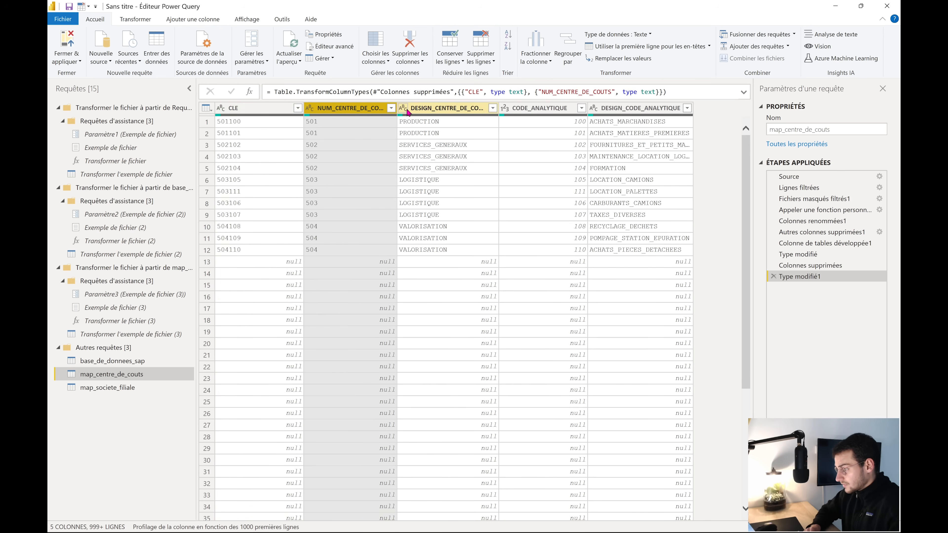
left_click(522, 112)
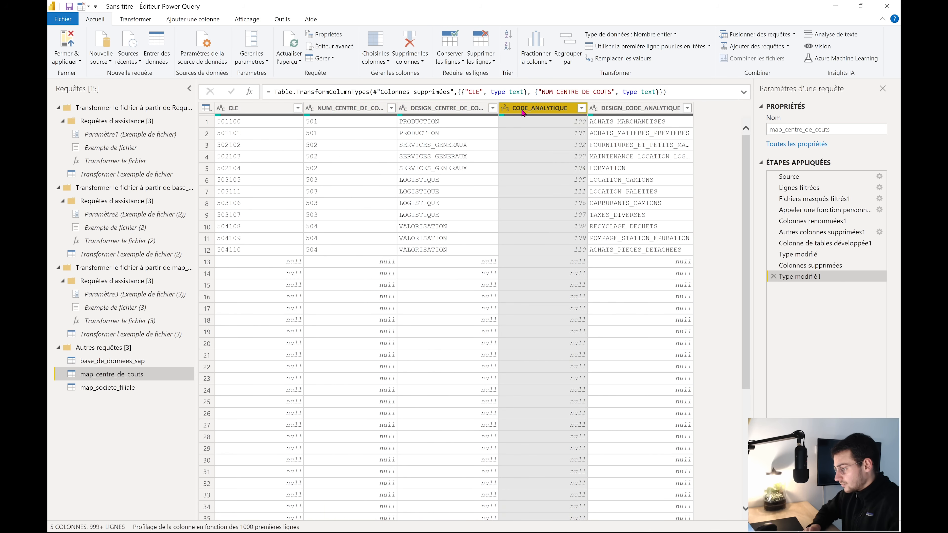
left_click(503, 109)
left_click(523, 212)
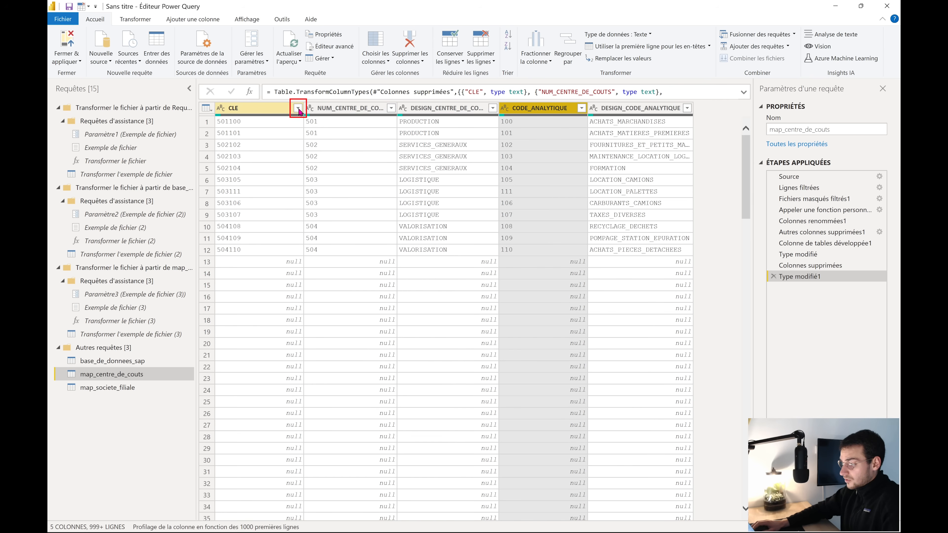
Remove blank CLE rows, leaving 12, then switch to map_societe_filiale
left_click(298, 109)
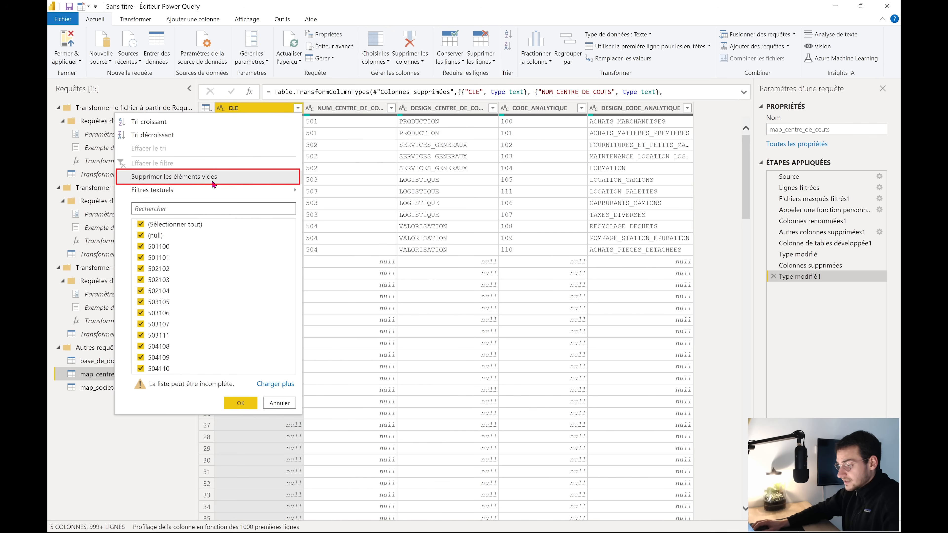
left_click(234, 184)
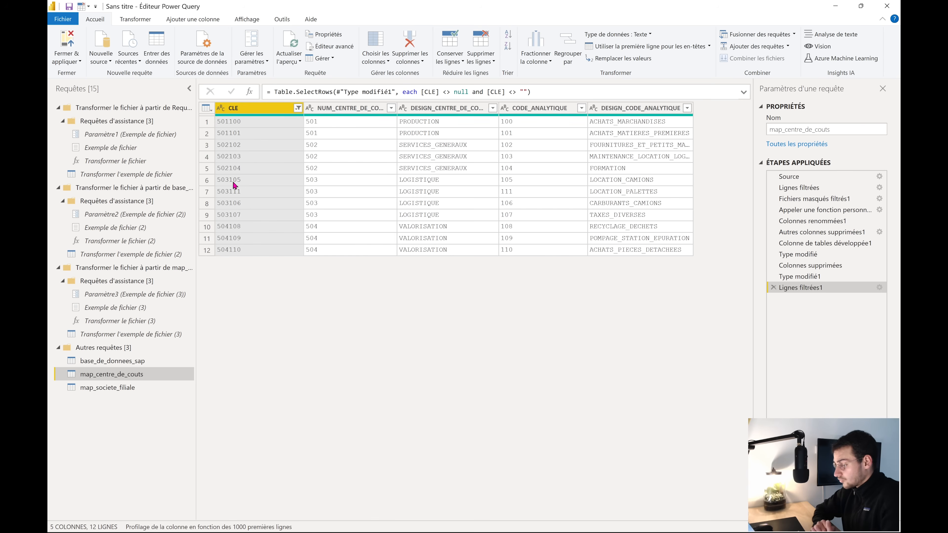
left_click(129, 387)
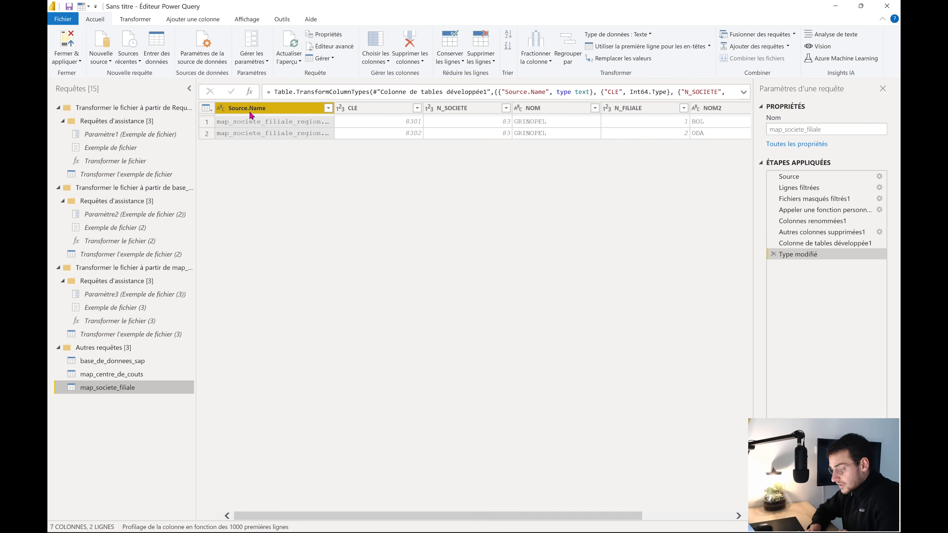
Delete the Source.Name column and make CLE a text column
right_click(270, 110)
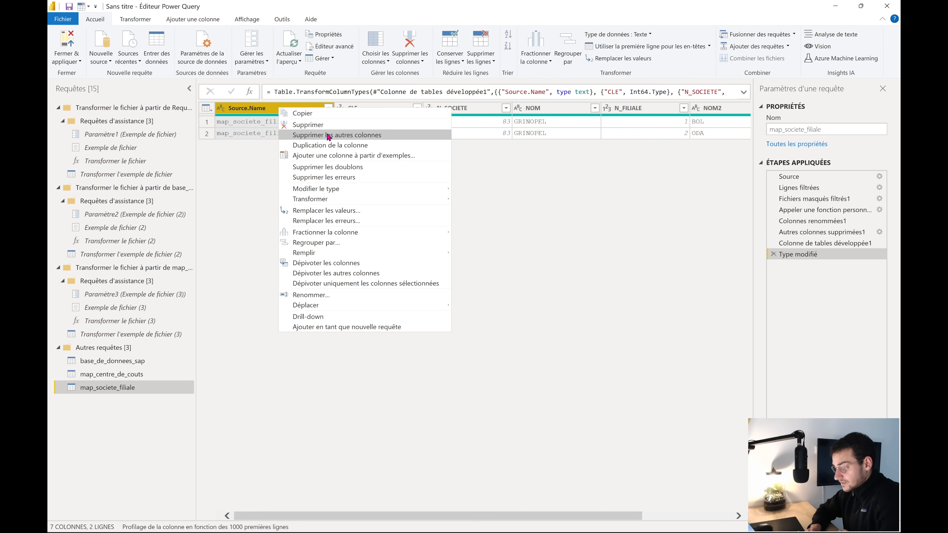
left_click(330, 125)
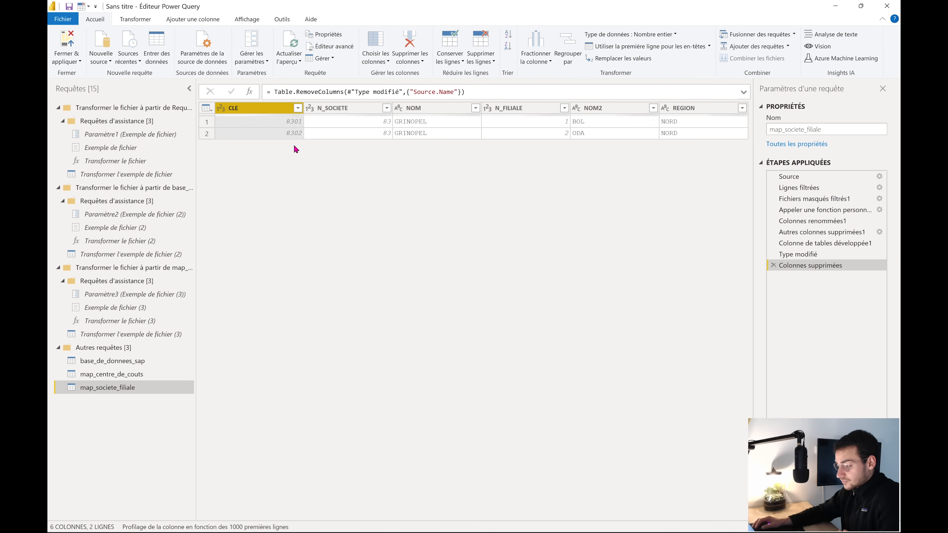
left_click(221, 108)
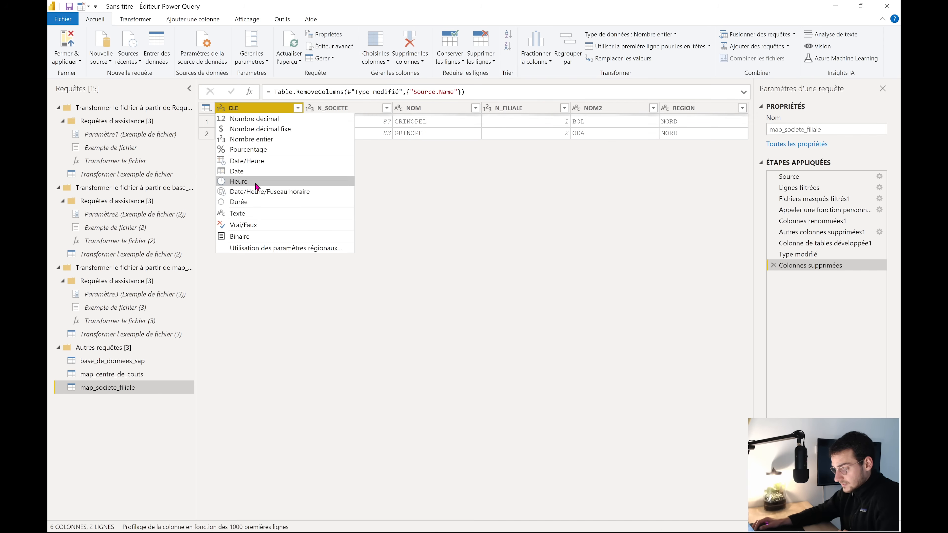
left_click(256, 215)
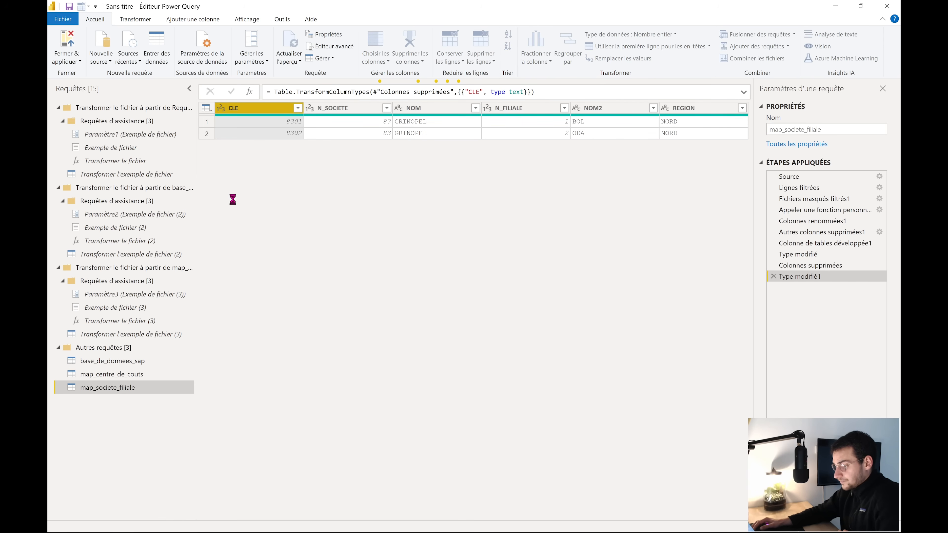
left_click(335, 108)
left_click(309, 108)
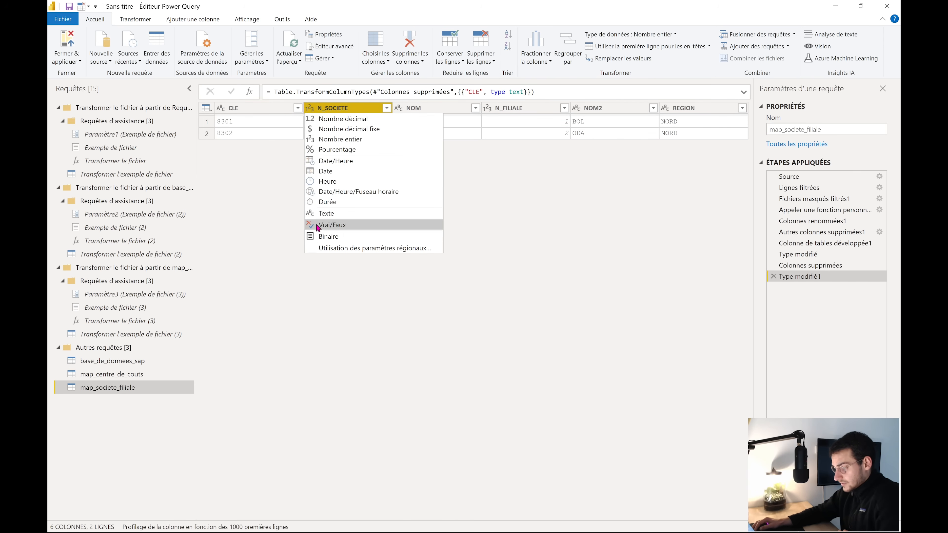
left_click(500, 167)
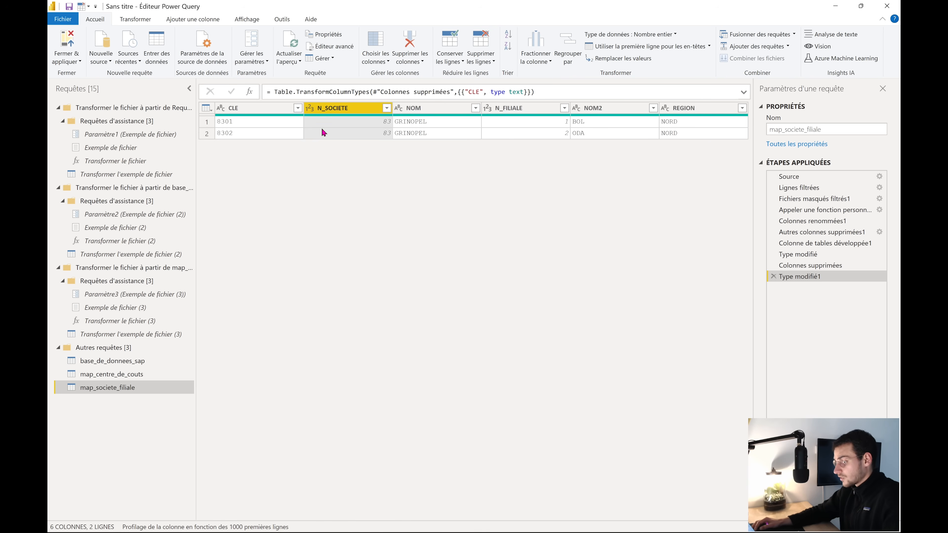
Change NOM, N_FILIALE, NOM2 and REGION to Texte together, then return to base_de_donnees_sap
left_click(418, 109, "ctrl")
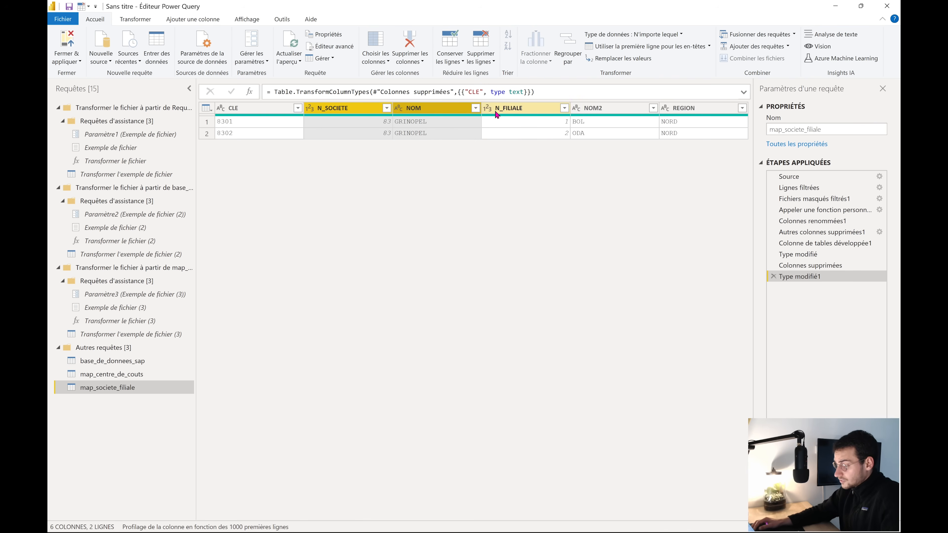
left_click(500, 112, "ctrl")
left_click(601, 111, "ctrl")
left_click(682, 112, "ctrl")
right_click(681, 112)
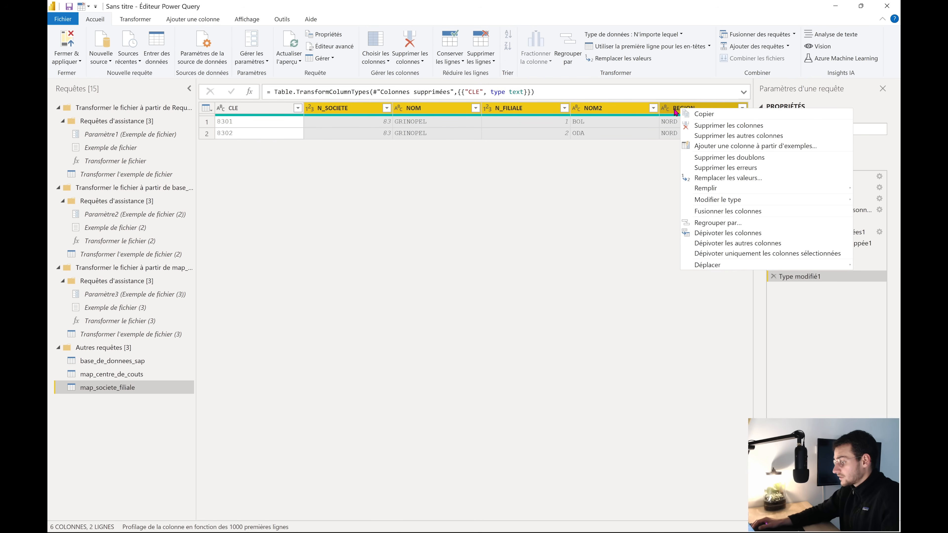
mouse_move(739, 204)
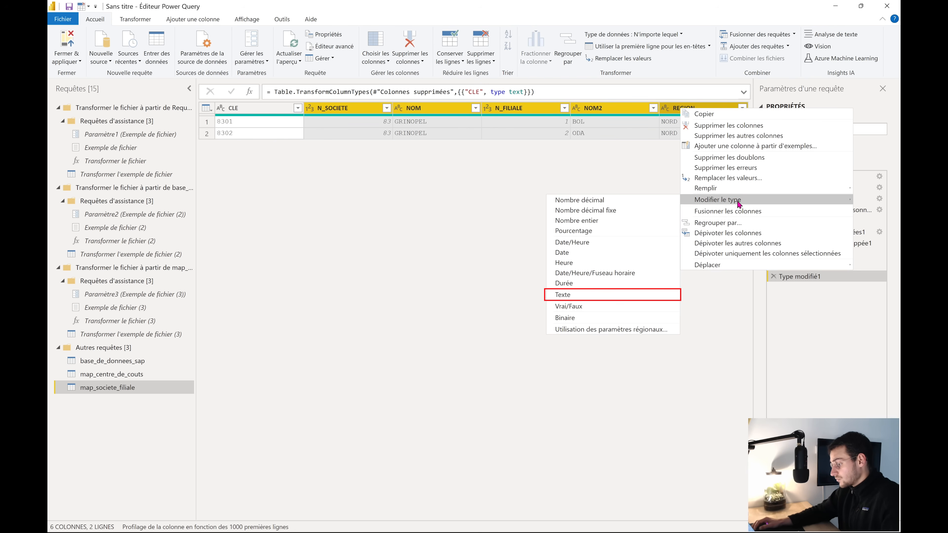
left_click(602, 297)
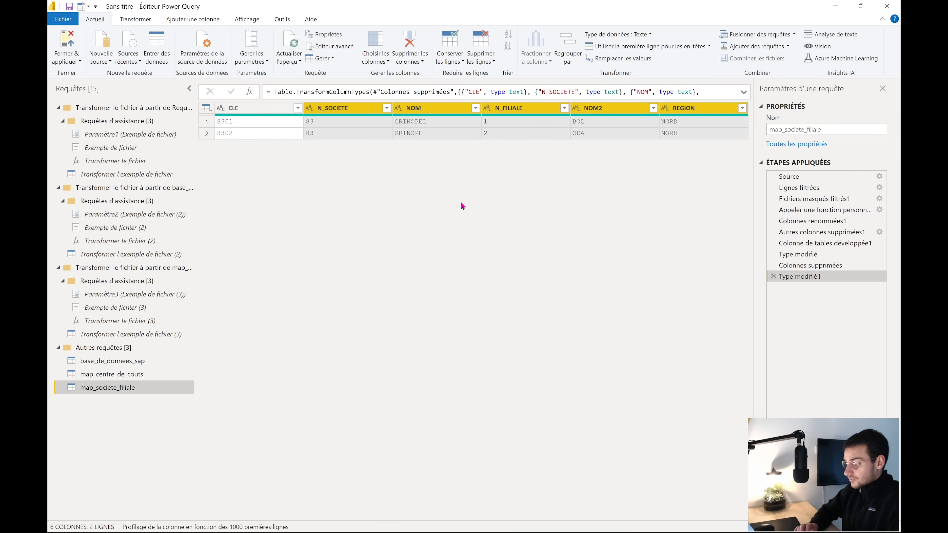
left_click(112, 361)
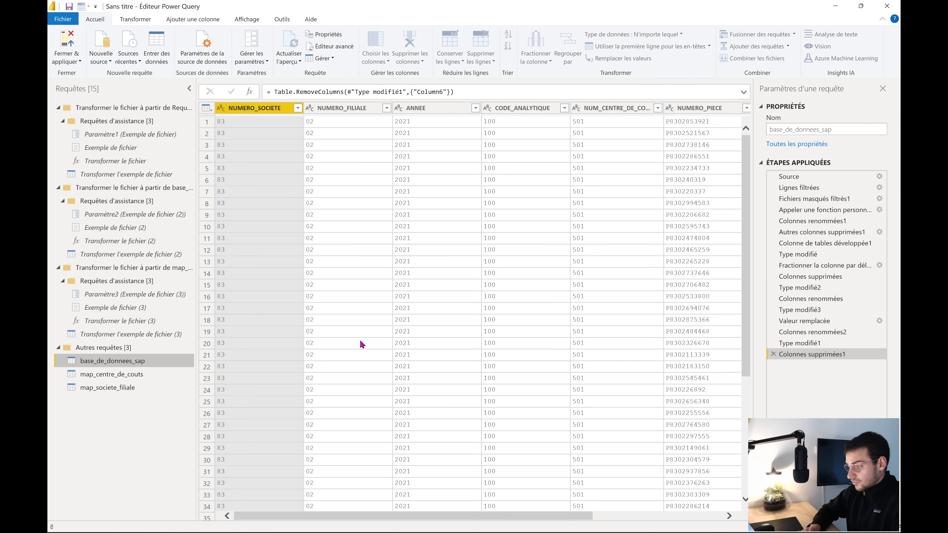
key("super+Tab")
left_click(539, 150)
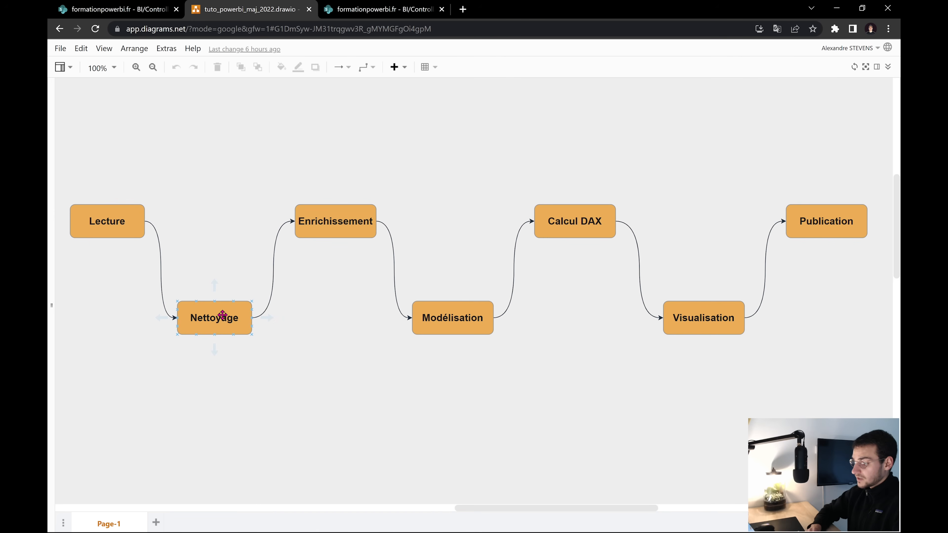
key("super+Tab")
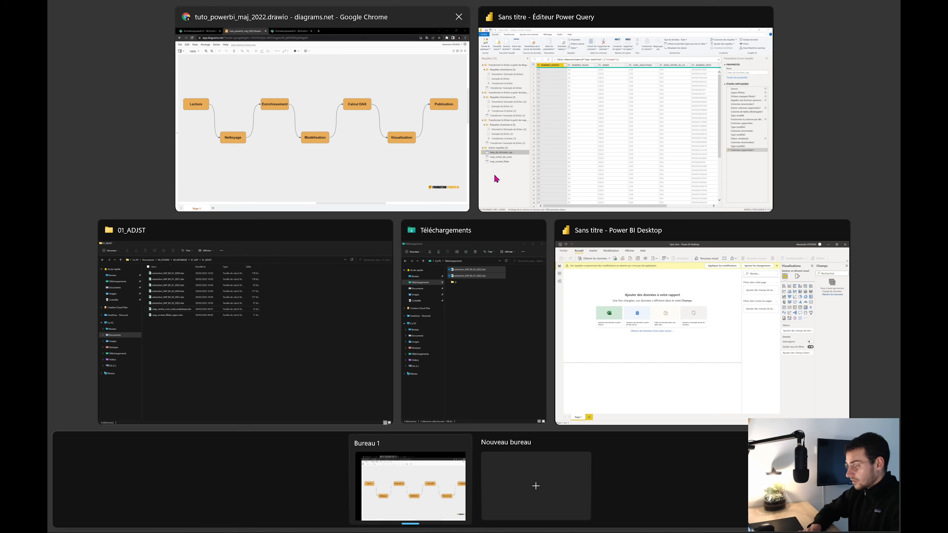
left_click(495, 176)
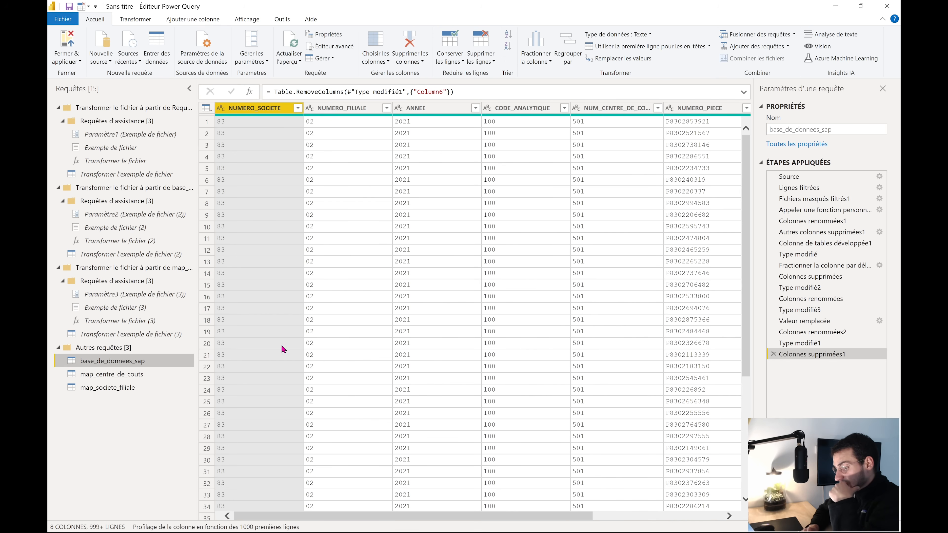
left_click(120, 388)
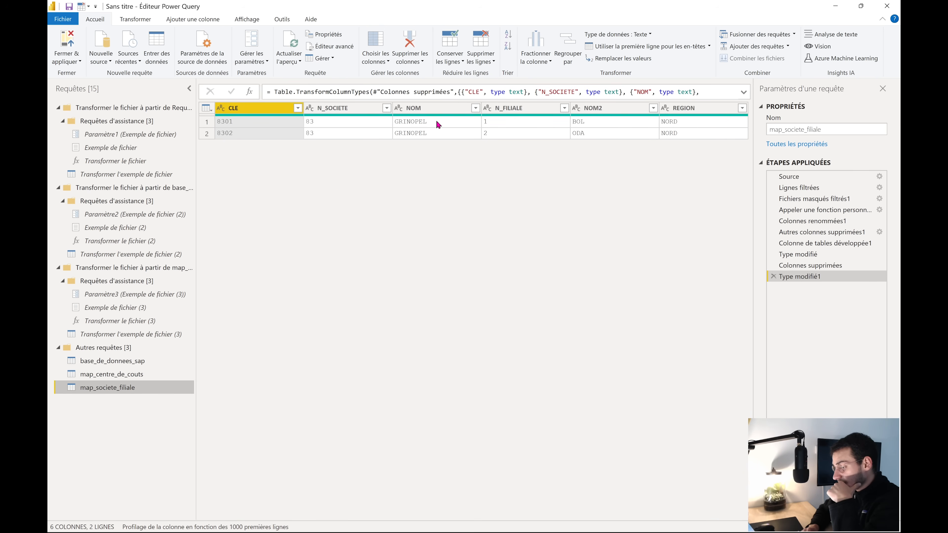
left_click(133, 360)
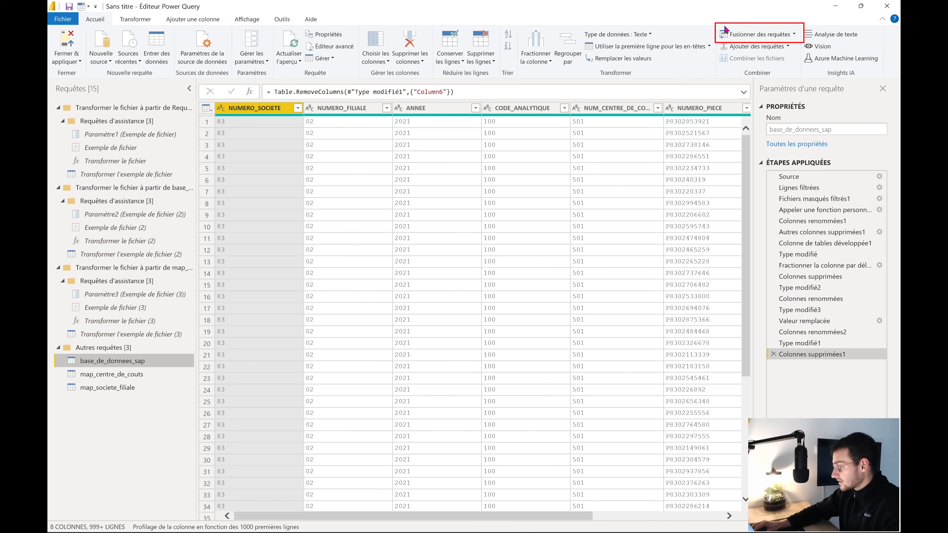
Left-outer-join map_societe_filiale on NUMERO_SOCIETE = N_SOCIETE, adding a nested ninth column
left_click(794, 35)
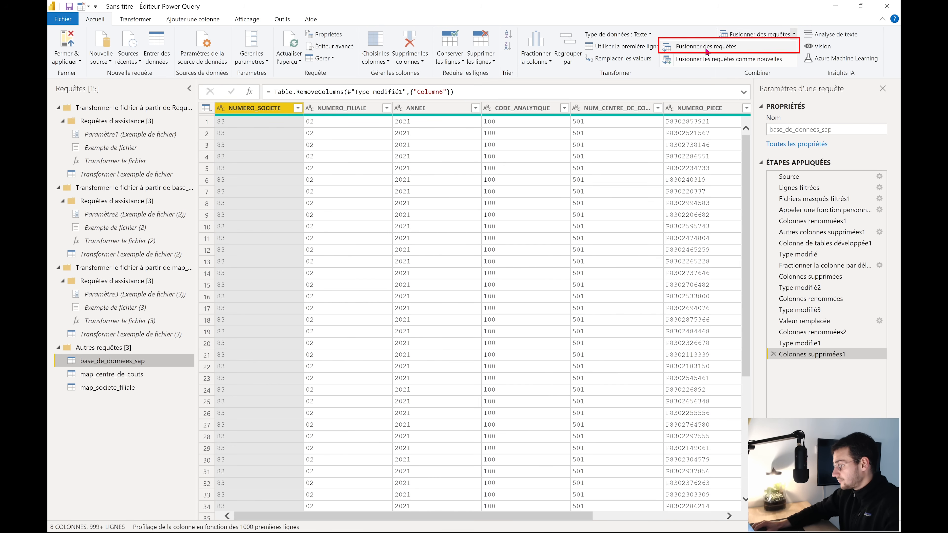
left_click(738, 49)
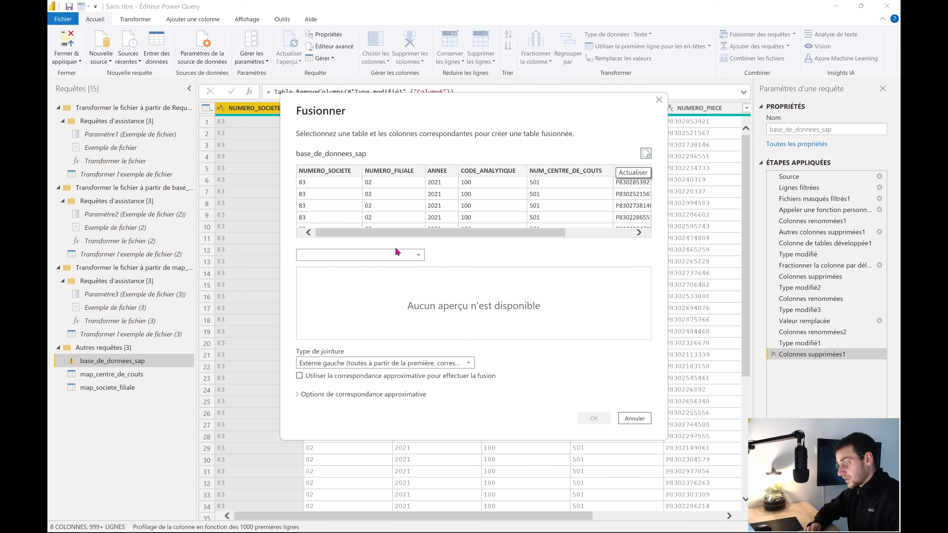
left_click(392, 254)
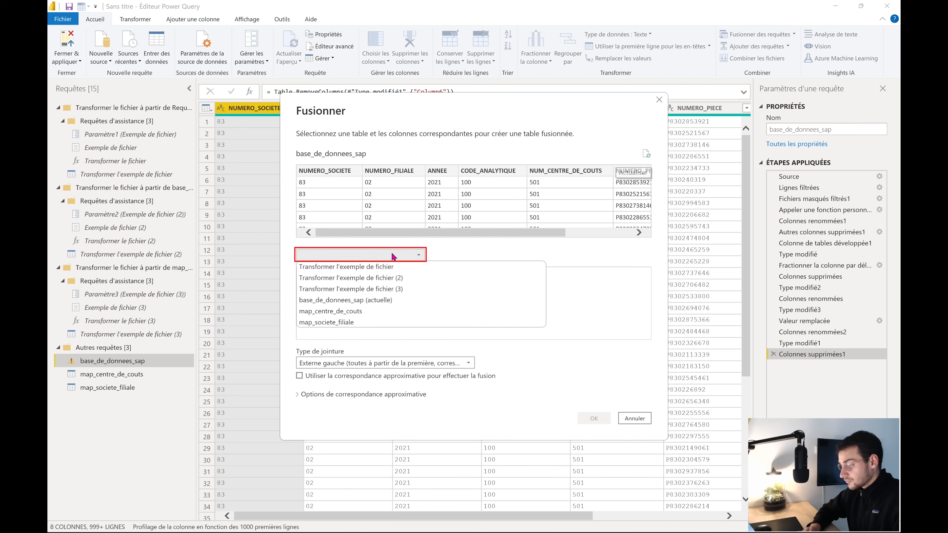
left_click(355, 322)
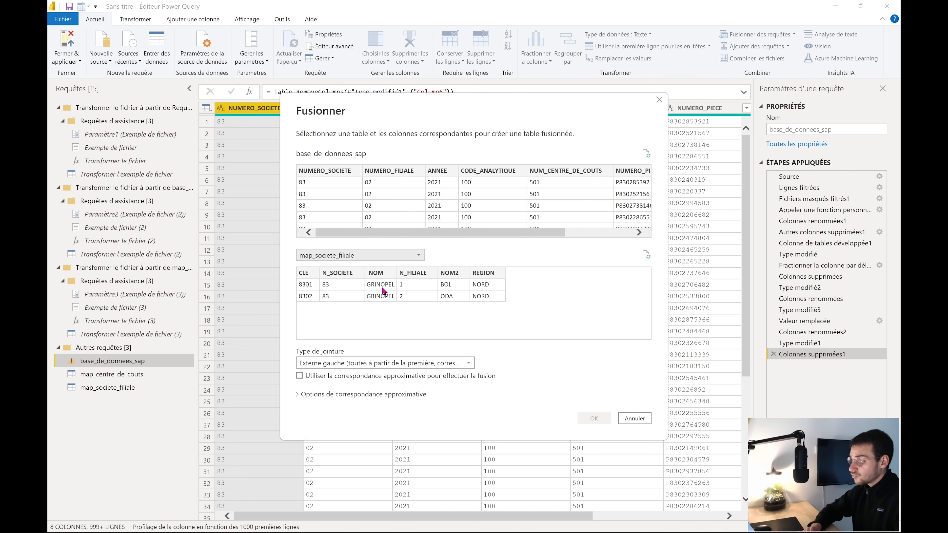
left_click(332, 170)
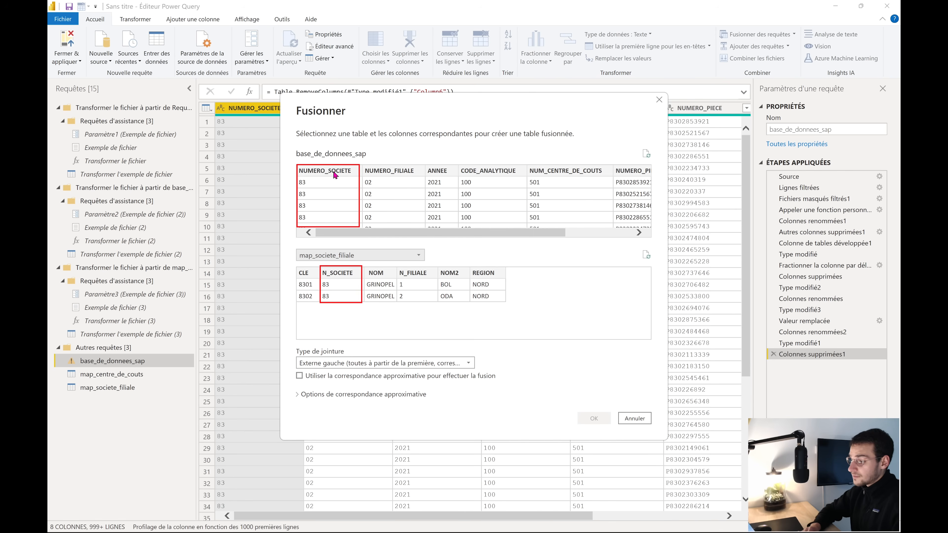
left_click(345, 273)
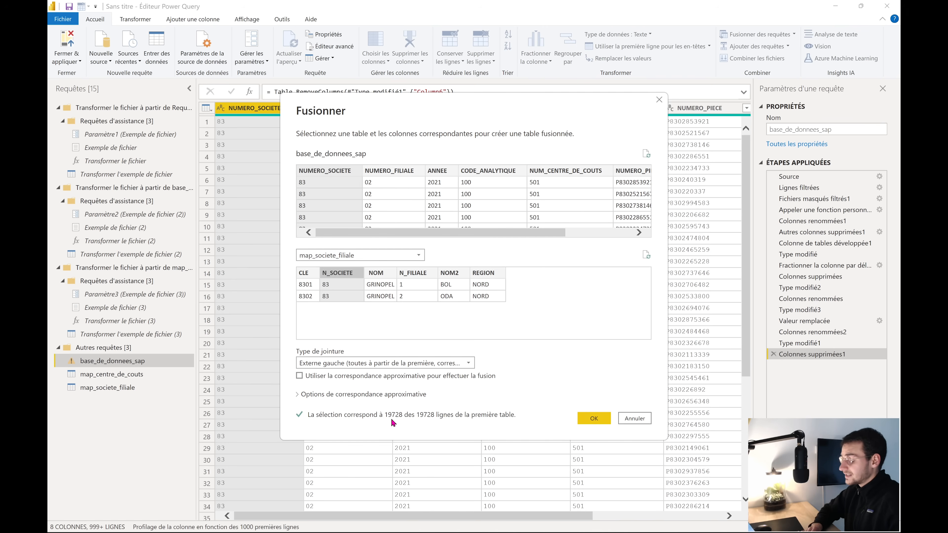
left_click(590, 422)
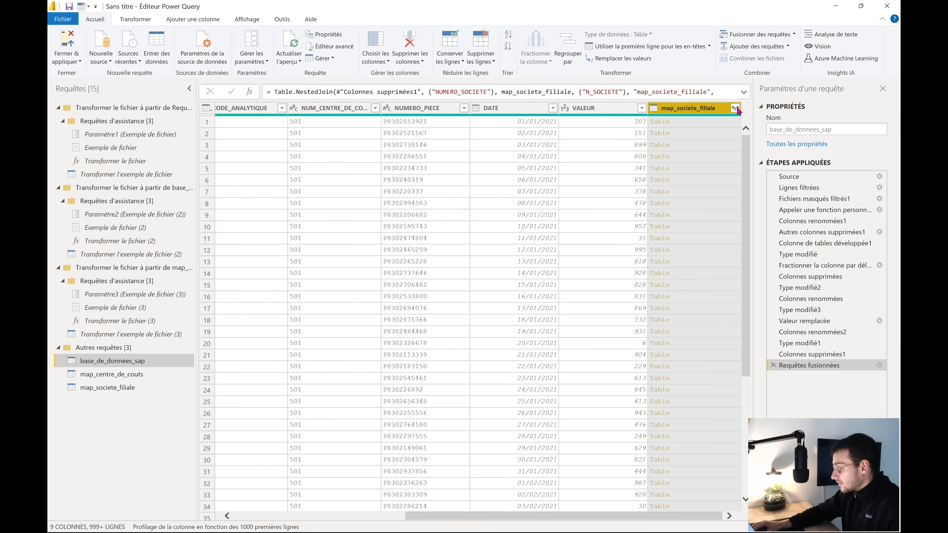
Expand map_societe_filiale to just the NOM column, without the original column-name prefix
left_click(734, 108)
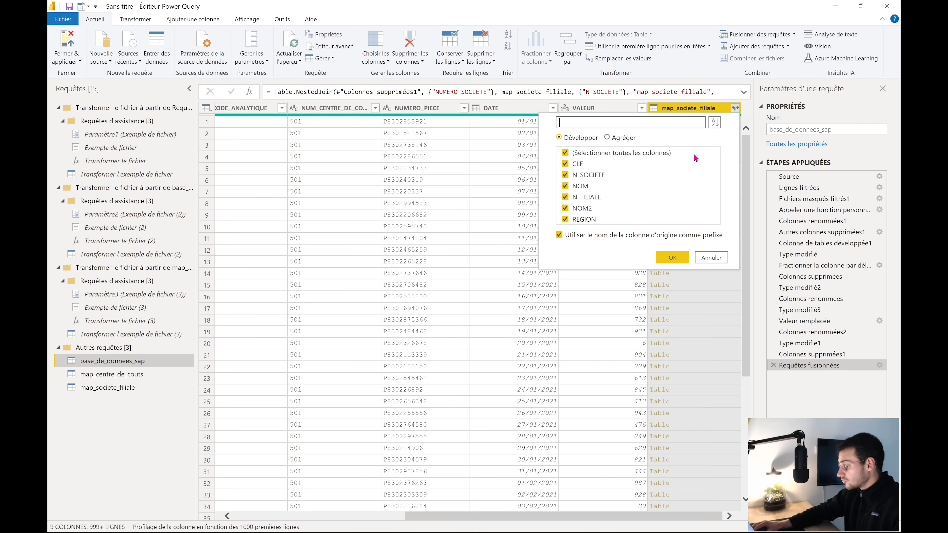
left_click(614, 153)
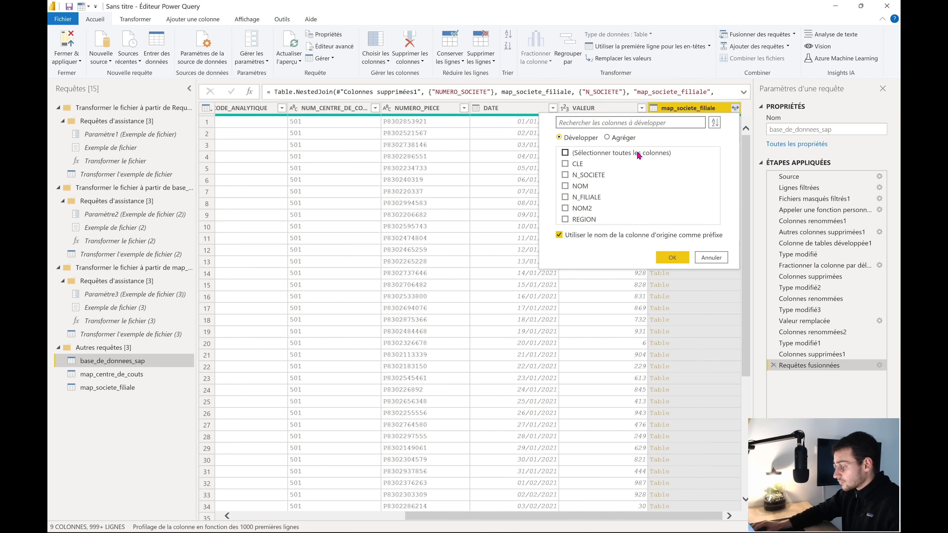
left_click(588, 186)
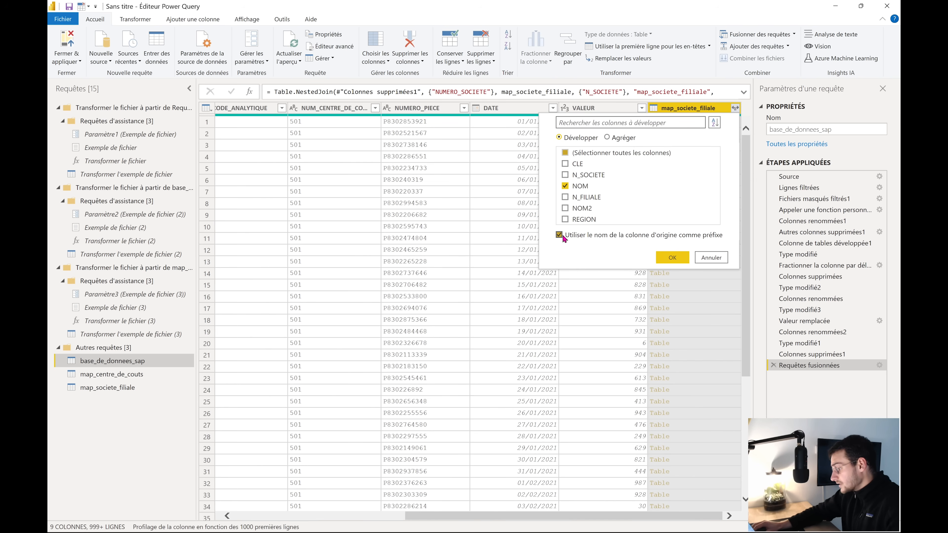
left_click(593, 234)
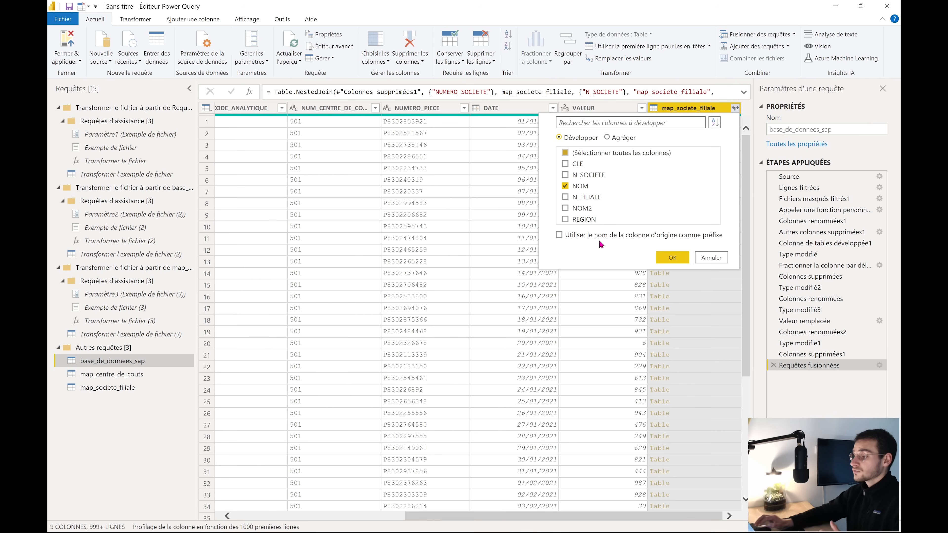
left_click(673, 257)
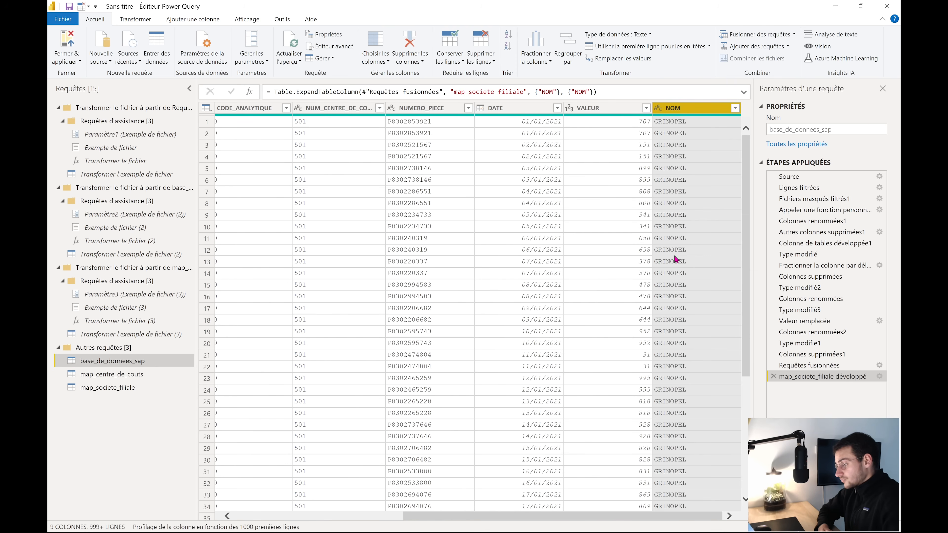
Look through map_centre_de_couts and map_societe_filiale, then settle on base_de_donnees_sap's 9 columns
left_click(147, 379)
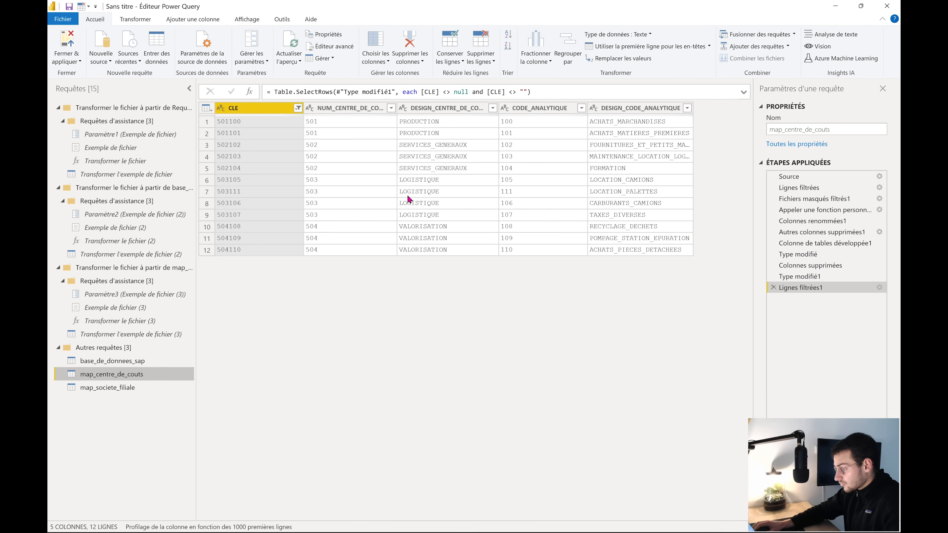
left_click(112, 387)
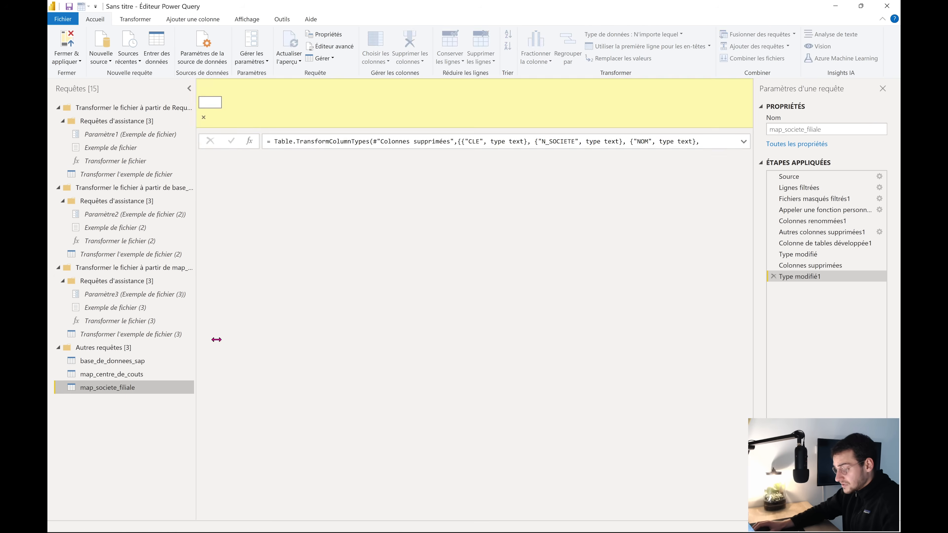
left_click(115, 365)
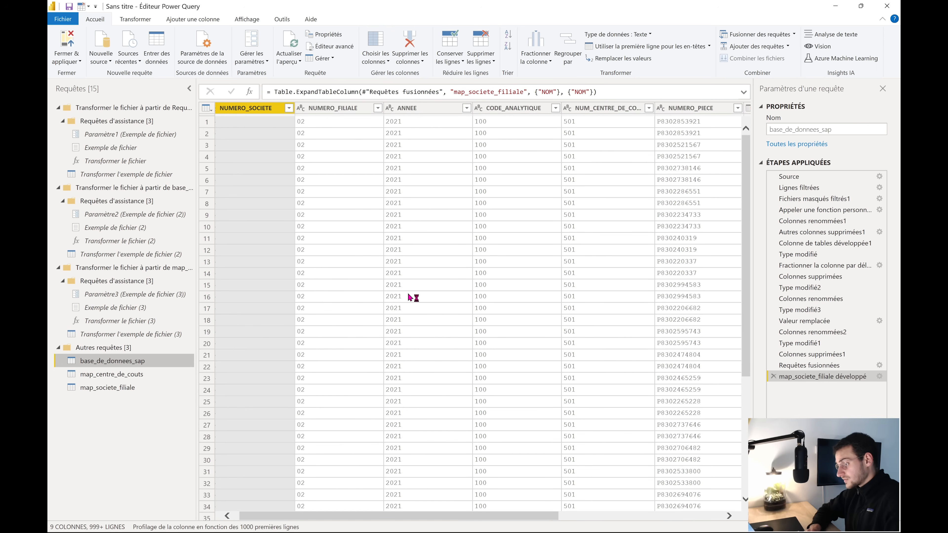
left_click(144, 377)
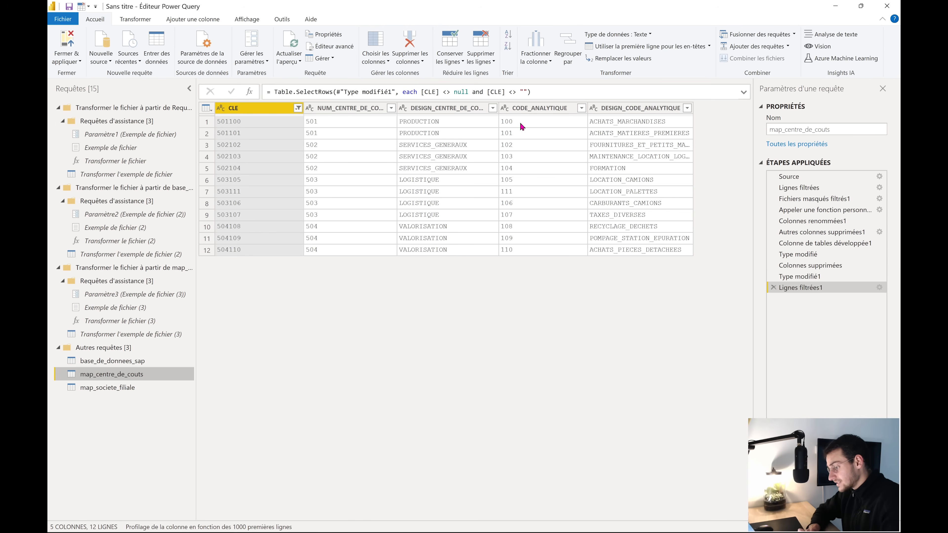
left_click(138, 364)
left_click(137, 375)
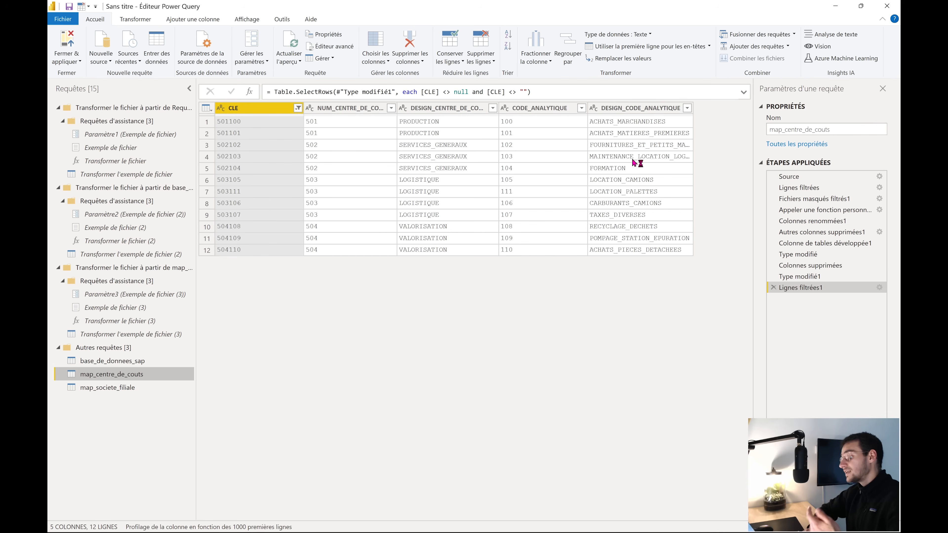
left_click(151, 360)
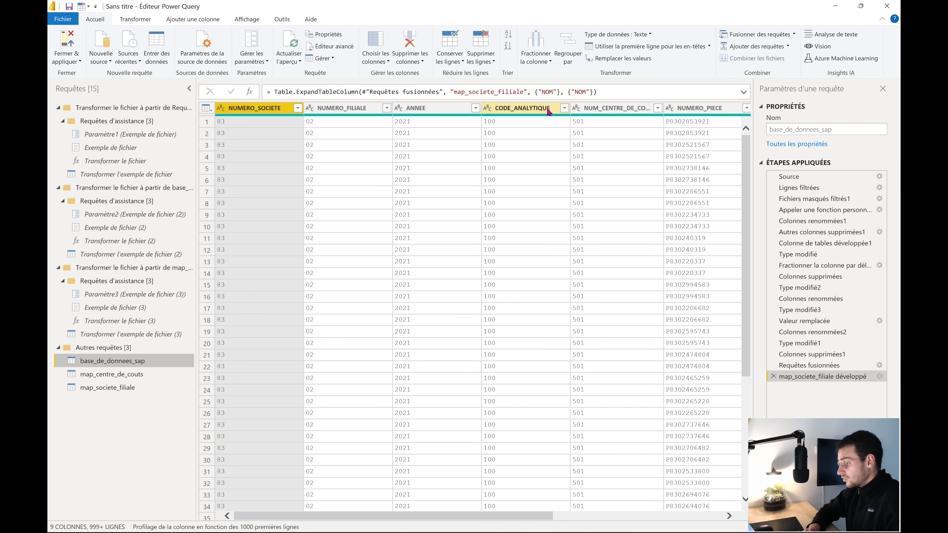
scroll(544, 163, "right", 1)
scroll(545, 169, "right", 1)
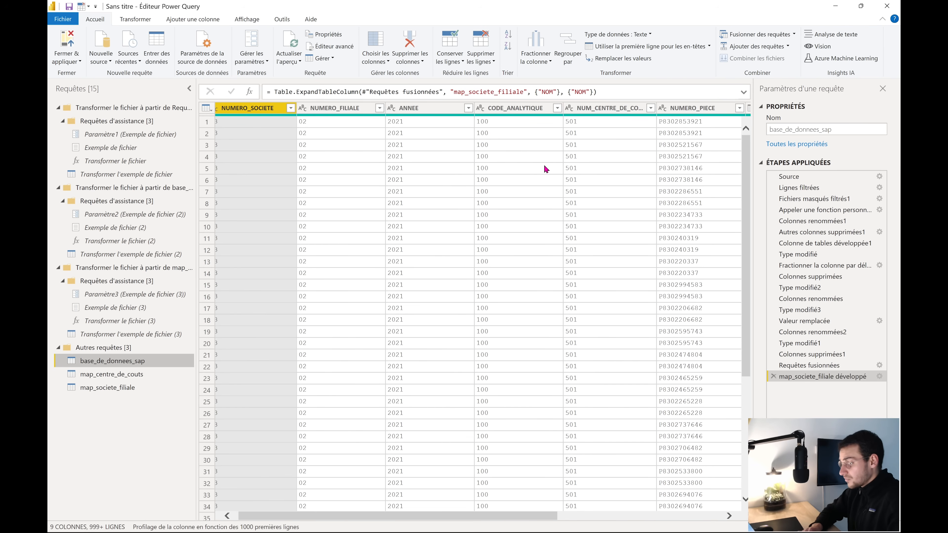
left_click(146, 372)
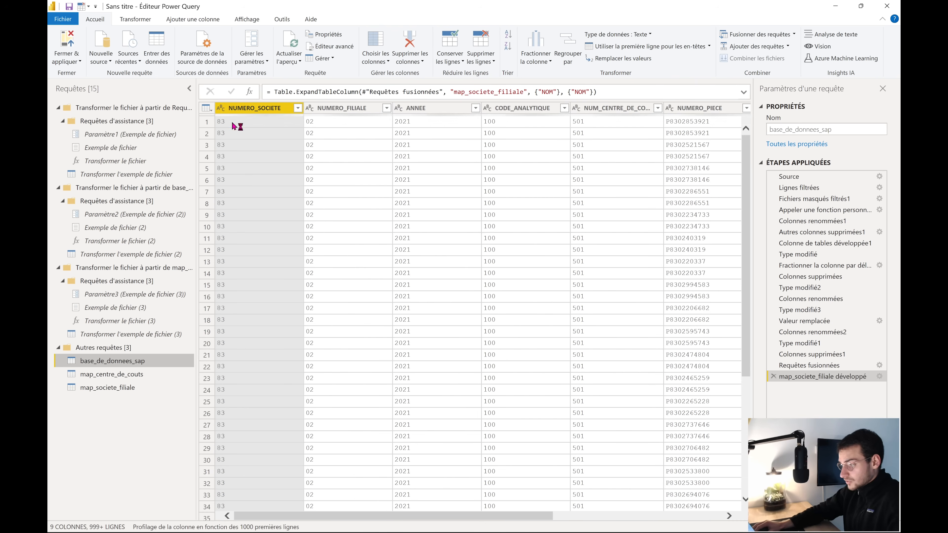
Add custom column CLE_MAP_CENTRE_C with formula [NUM_CENTRE_DE_COUTS]&[CODE_ANALYTIQUE]
left_click(193, 22)
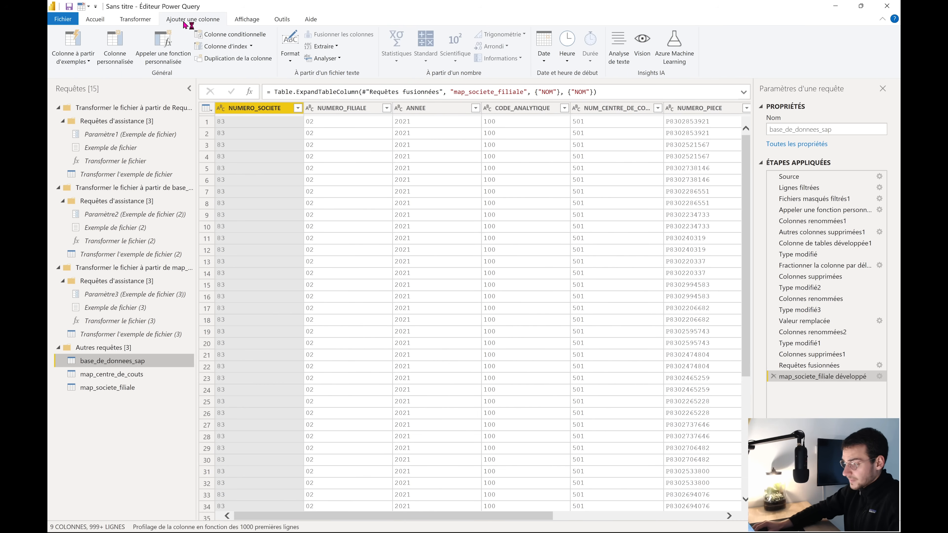
left_click(116, 63)
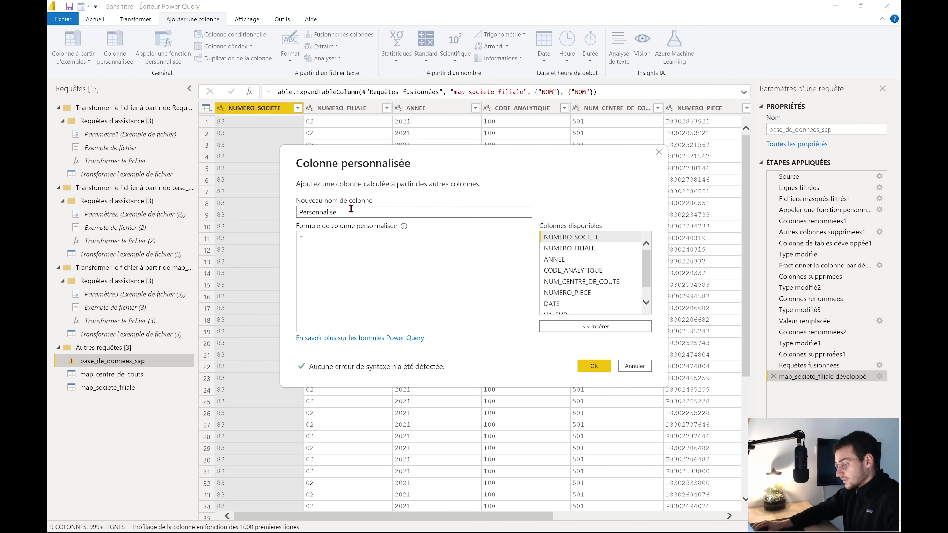
left_click(359, 237)
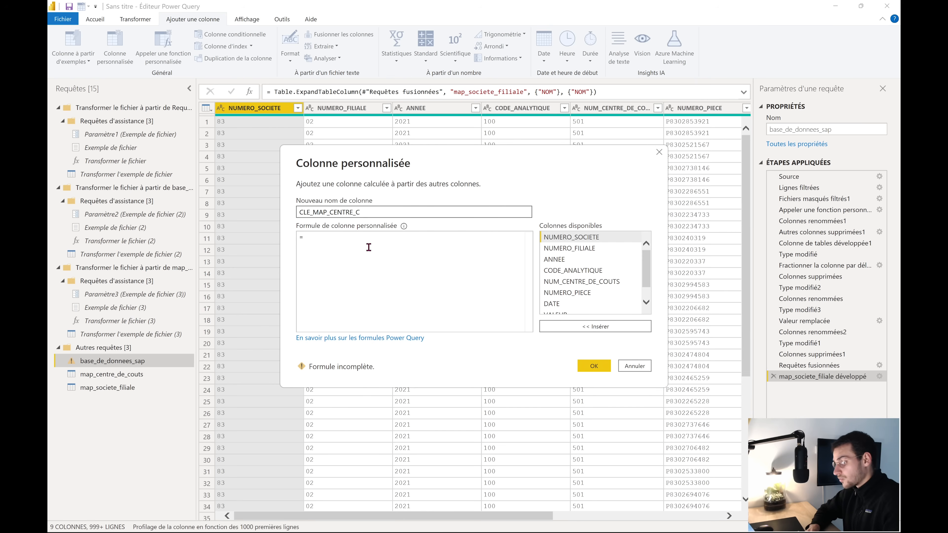
left_click(368, 241)
scroll(586, 279, "down", 2)
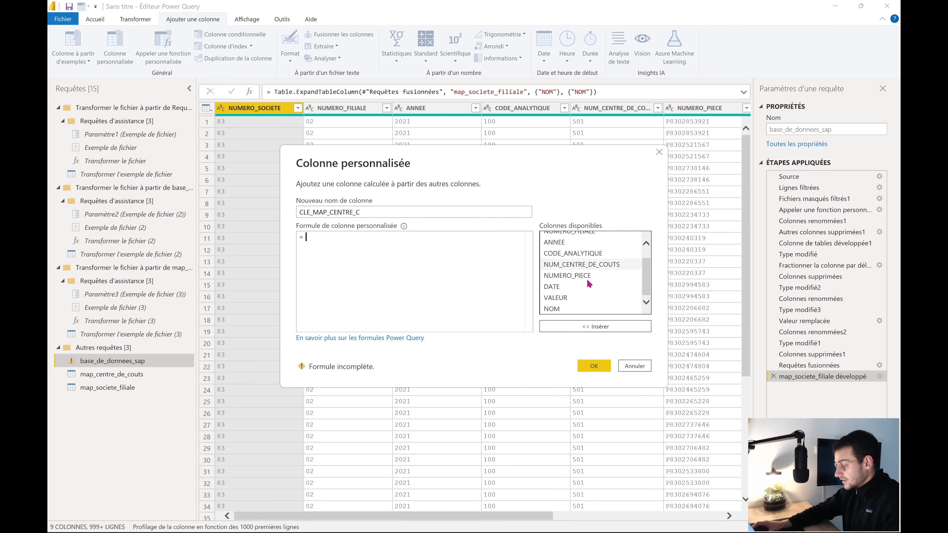
scroll(587, 294, "up", 1)
scroll(587, 294, "up", 1)
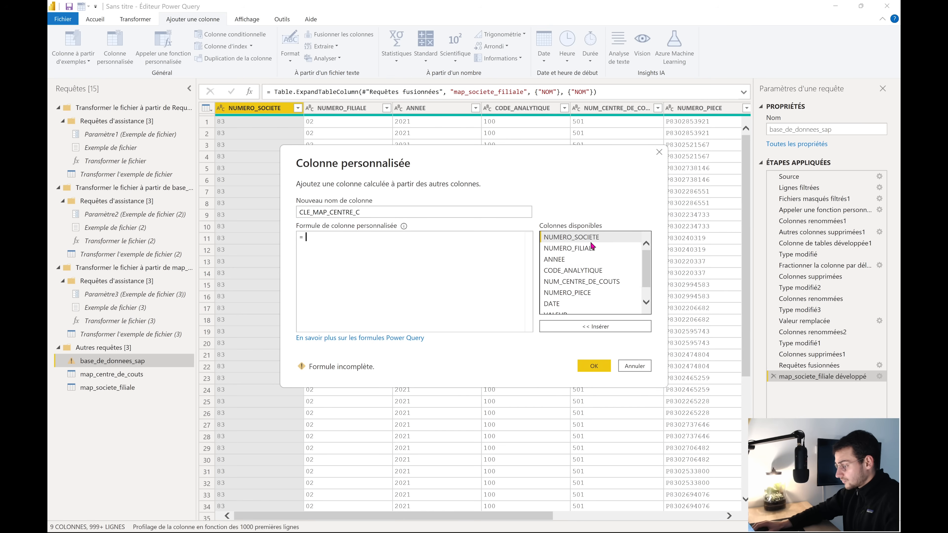
double_click(595, 286)
type("&")
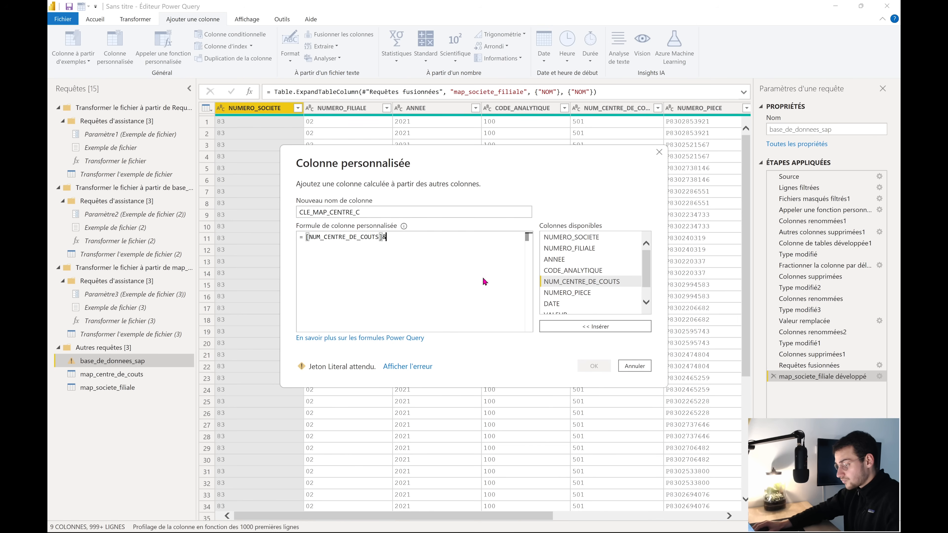
double_click(583, 273)
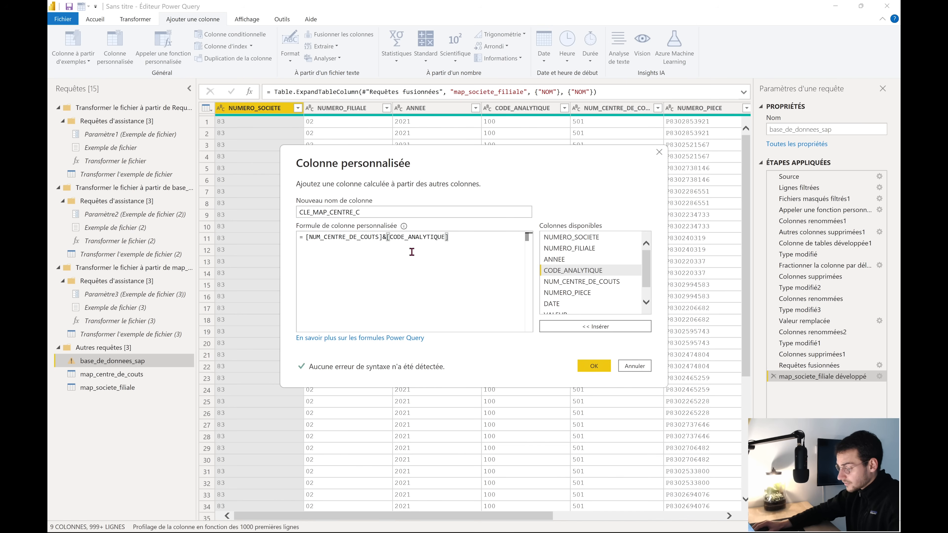
left_click(590, 365)
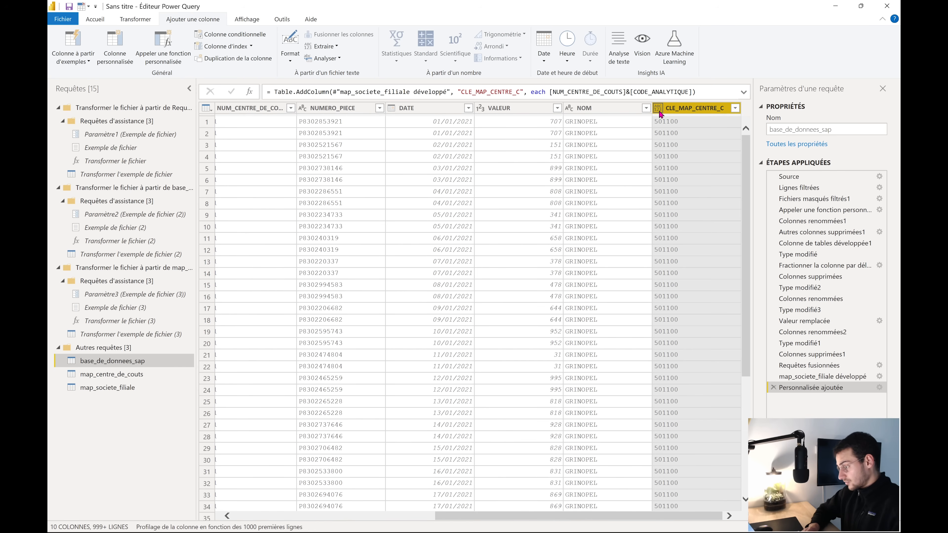
left_click(657, 108)
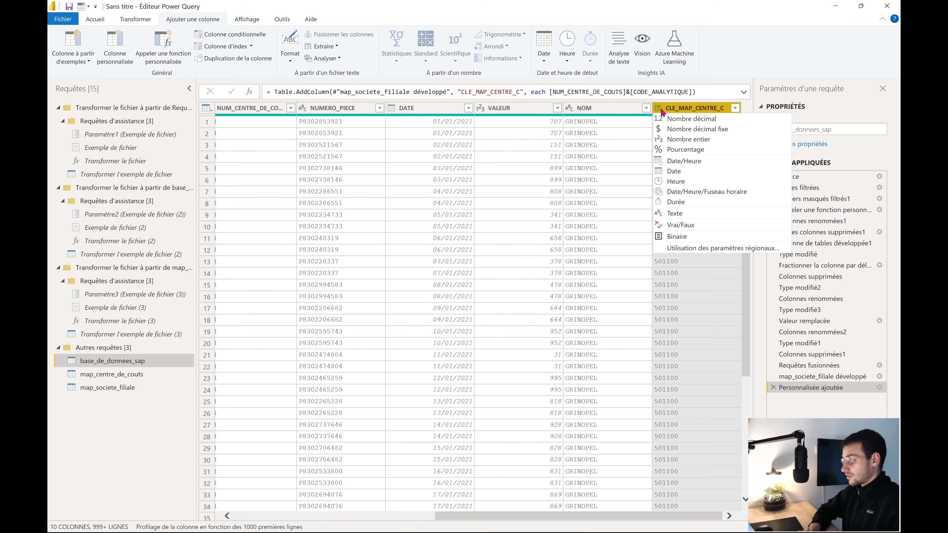
Type CLE_MAP_CENTRE_C as Texte and rename its Personnalisée ajoutée step to "Ajouter - col' CLE_MAP_CENTRE_C"
left_click(674, 214)
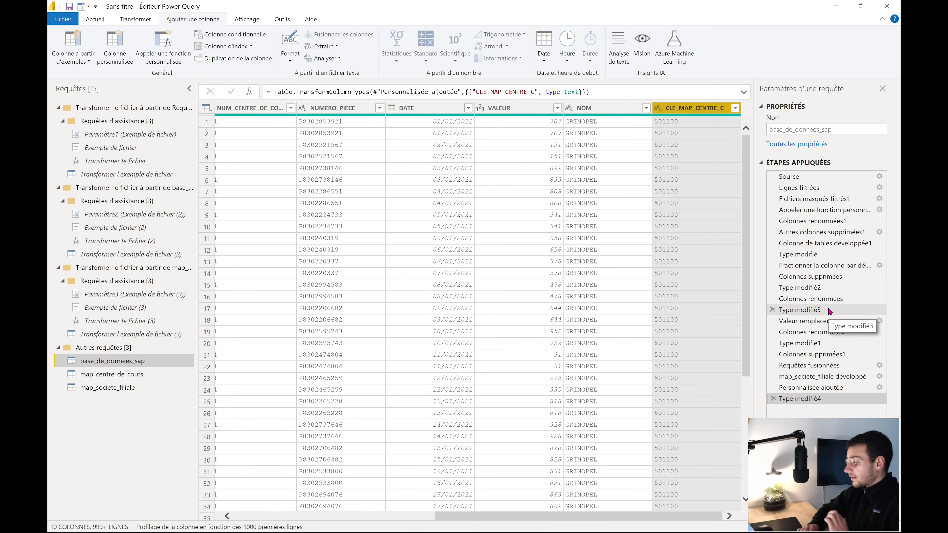
left_click(814, 388)
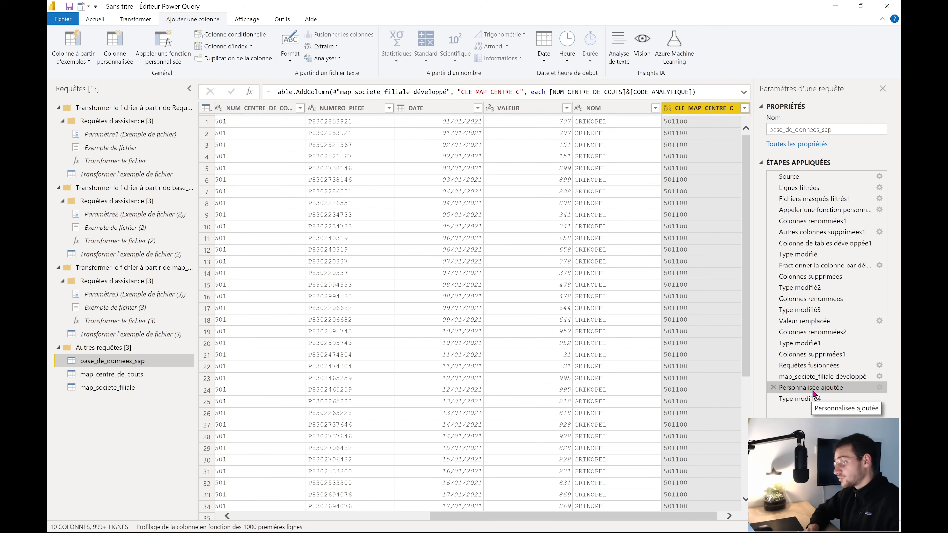
right_click(813, 392)
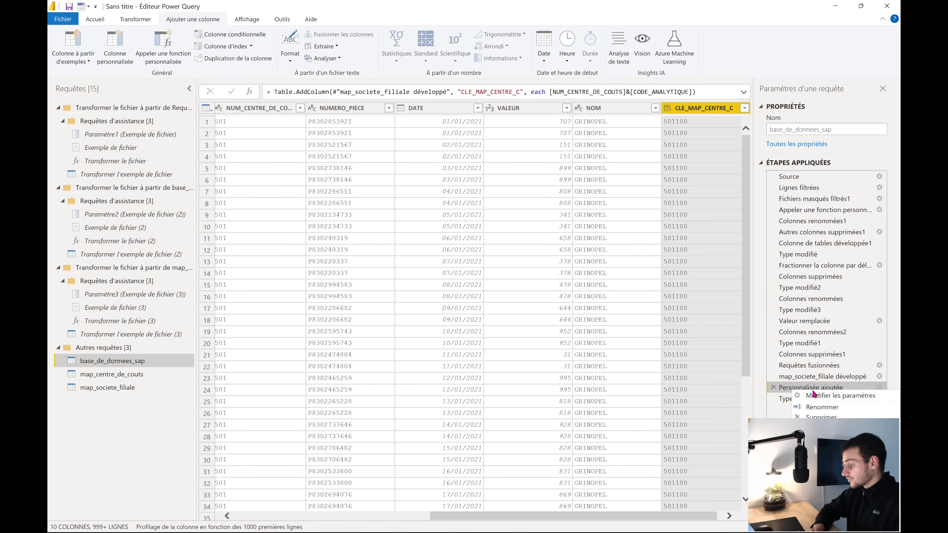
left_click(817, 406)
key("BackSpace")
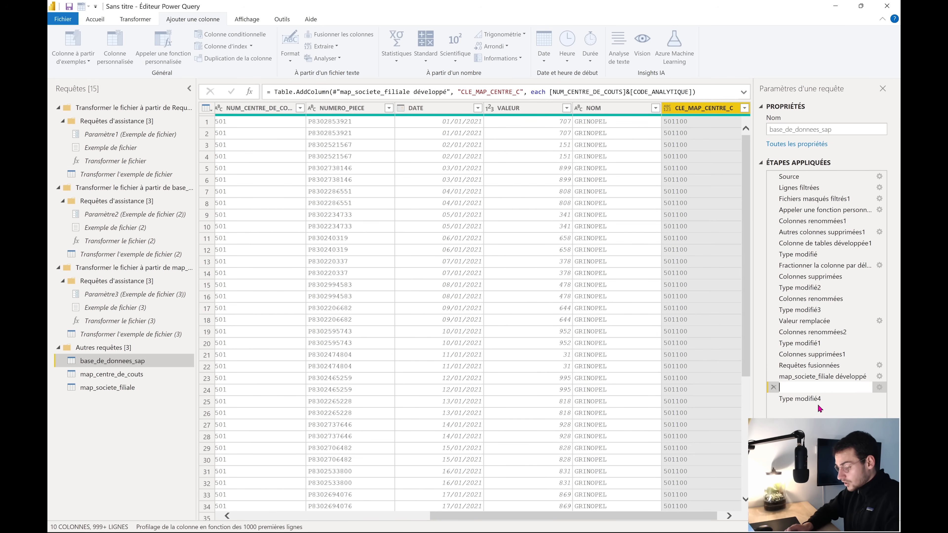
type("Ajouter")
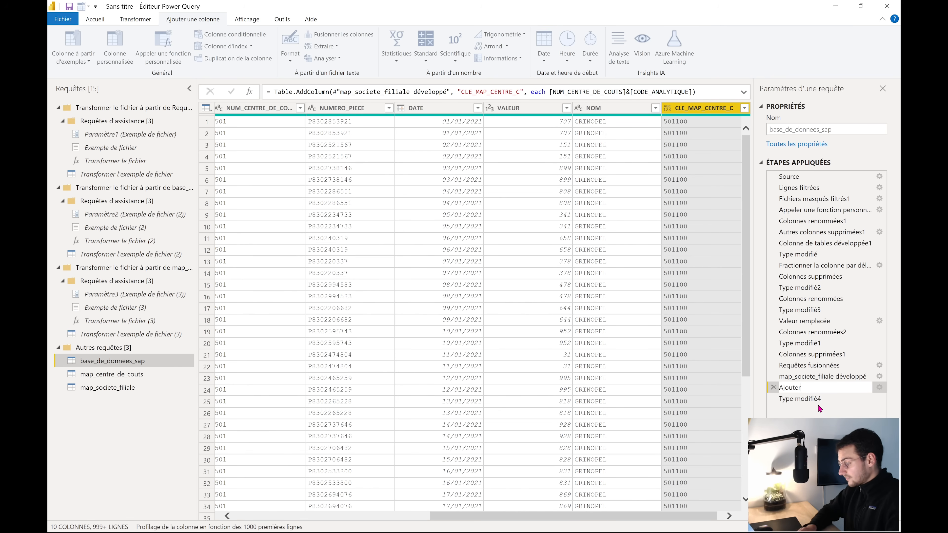
type(" -")
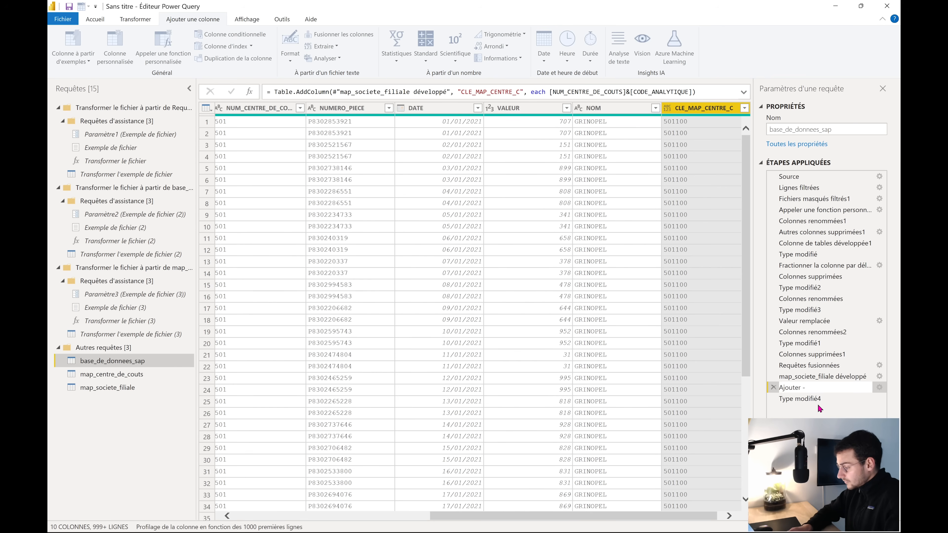
type(" col'")
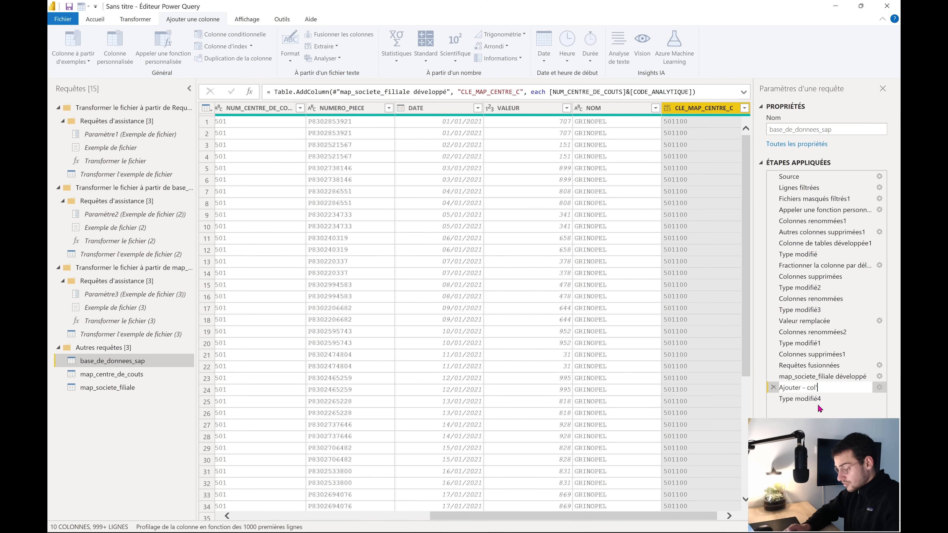
type(" CLE_")
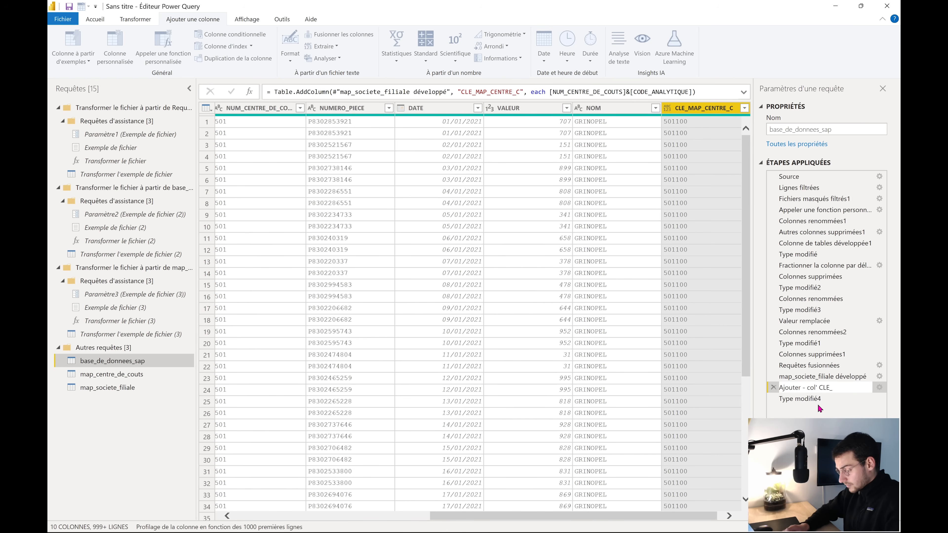
type("MA")
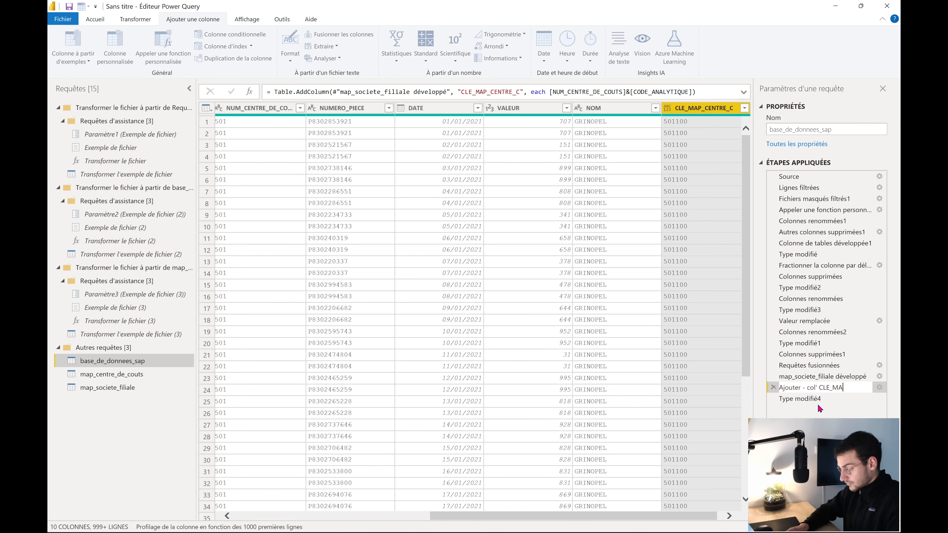
type("P_CENTRE_C")
key("Return")
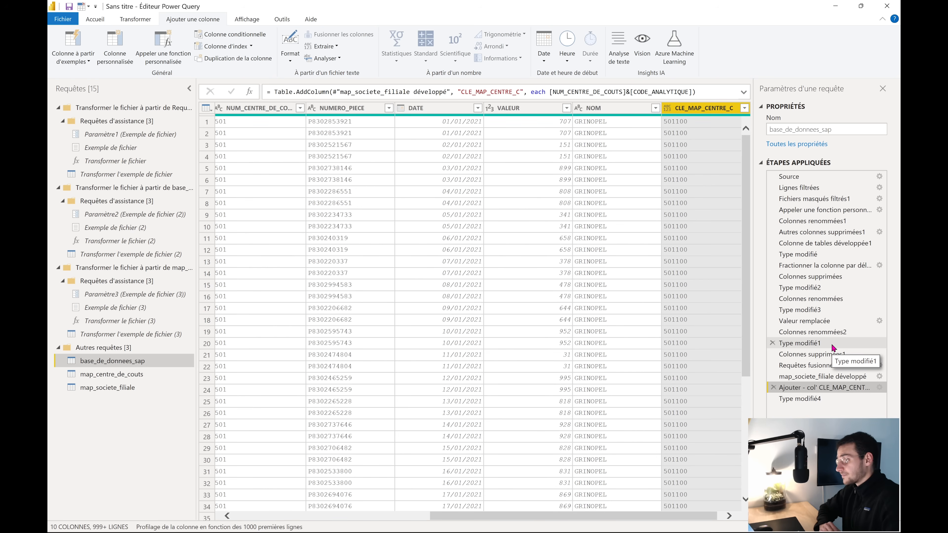
Check the CLE keys (e.g. 8301) in map_societe_filiale and map_centre_de_couts, then start a Colonne personnalisée on base_de_donnees_sap
left_click(111, 389)
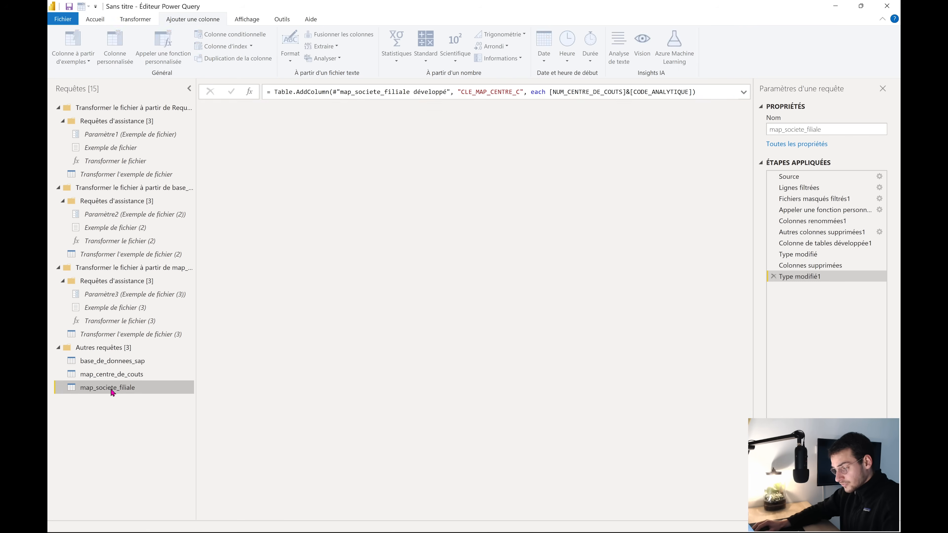
left_click(257, 126)
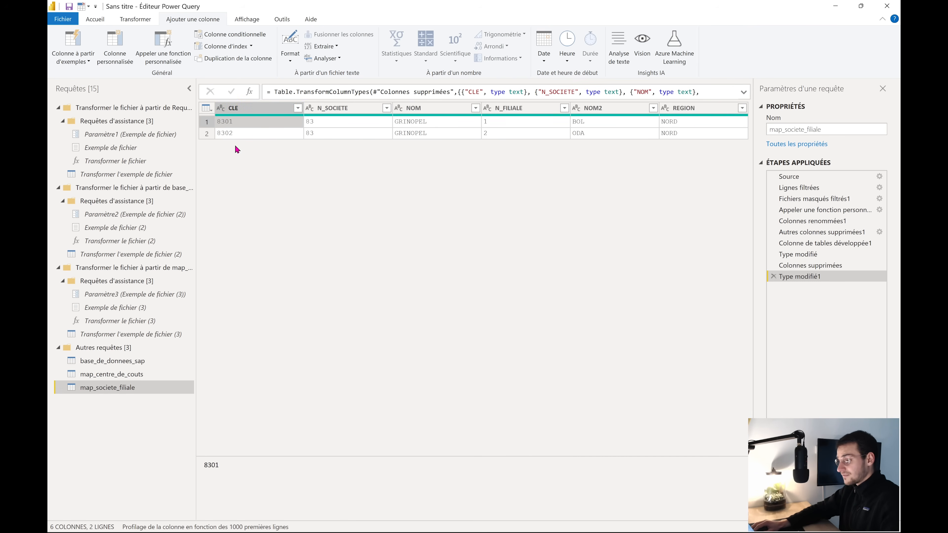
left_click(126, 374)
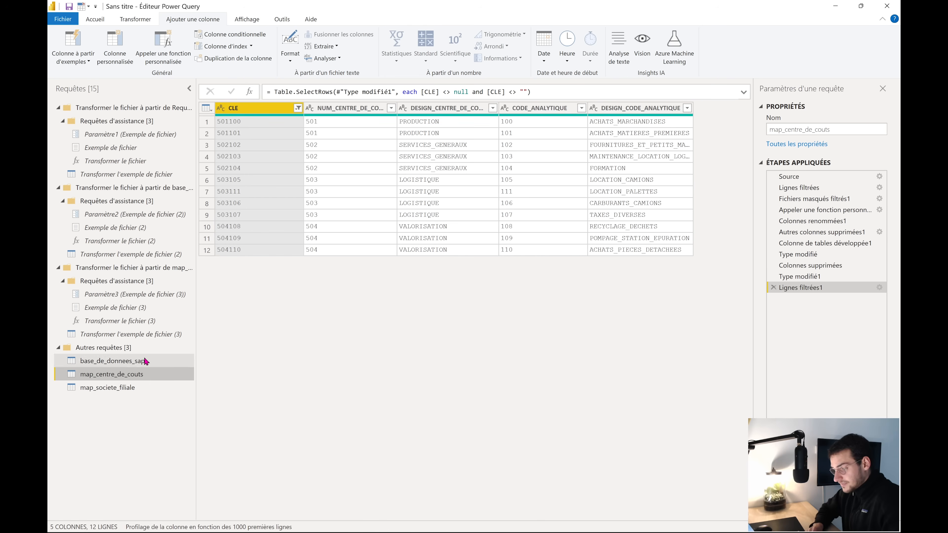
left_click(130, 362)
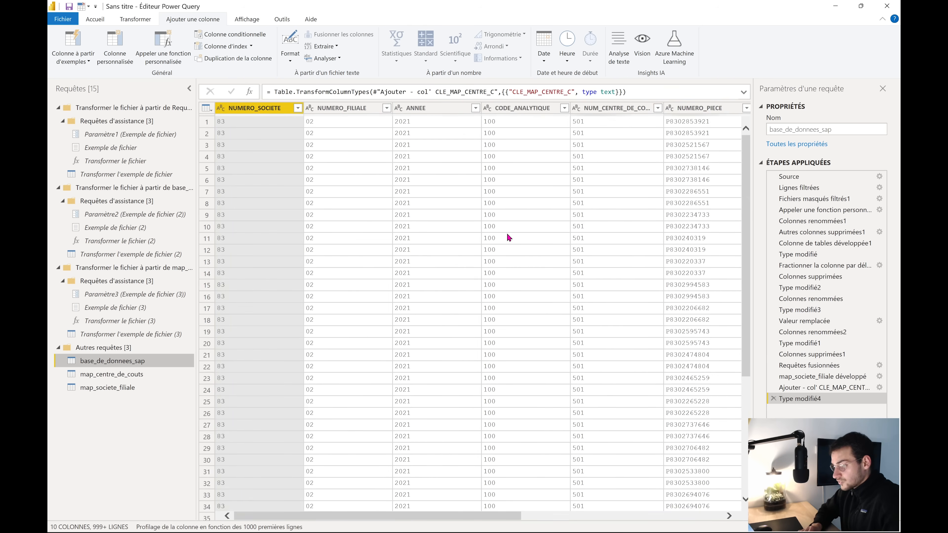
left_click(113, 42)
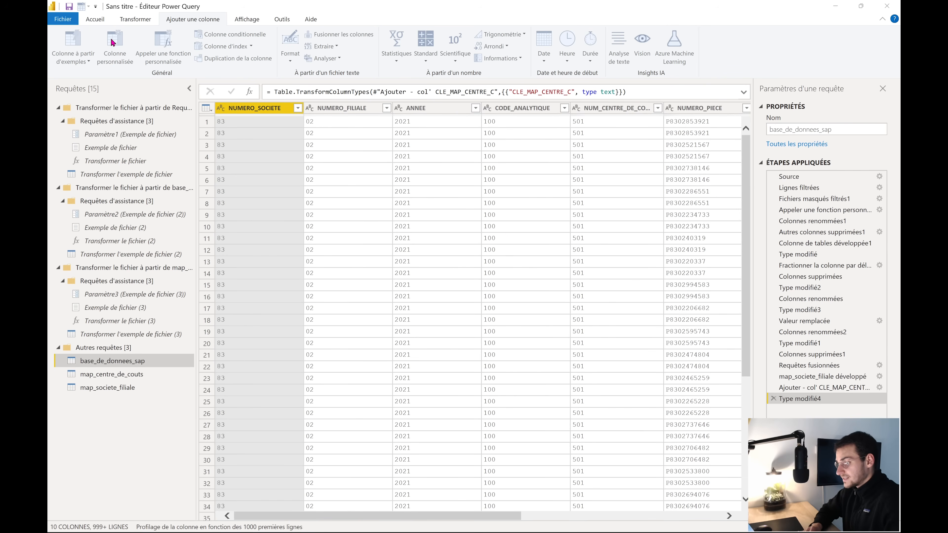
Create custom column CLE_MAP_STE_FILIALE = [NUMERO_SOCIETE]&[NUMERO_FILIALE] and set its type to Text
type("CLE")
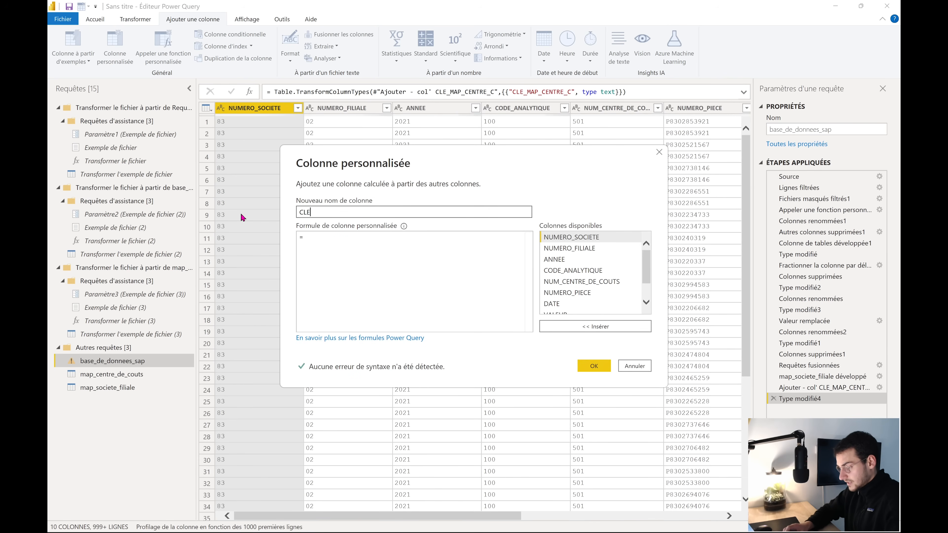
type("_MAP_STE_FILIALE")
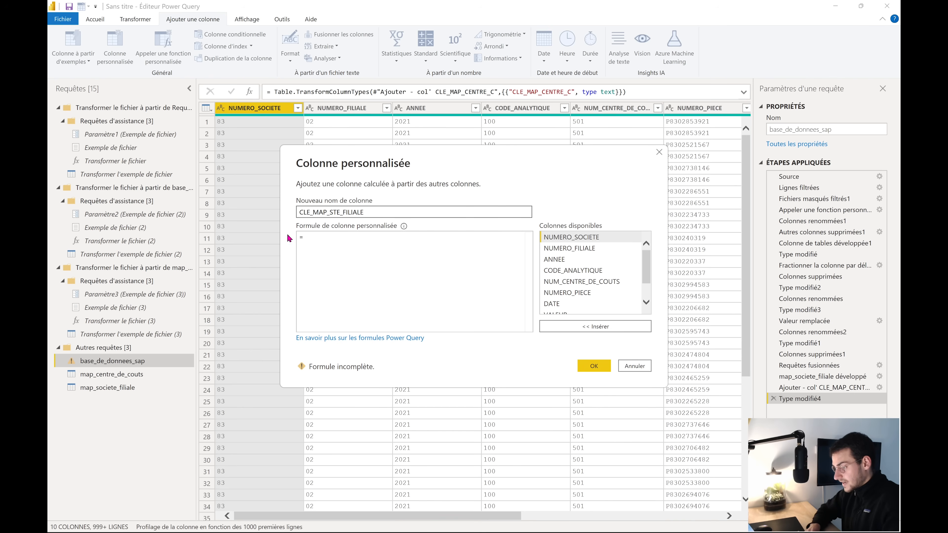
left_click(328, 253)
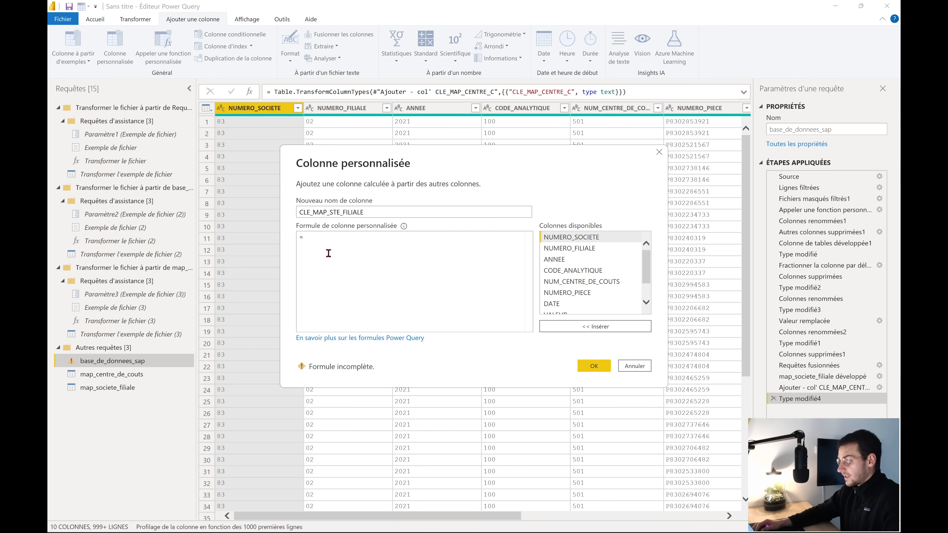
double_click(576, 241)
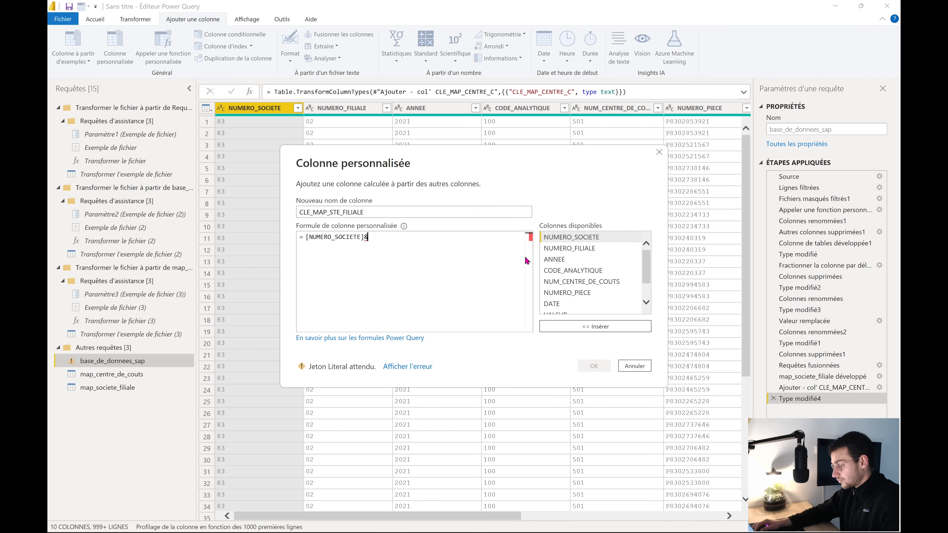
type("&")
double_click(592, 248)
left_click(592, 365)
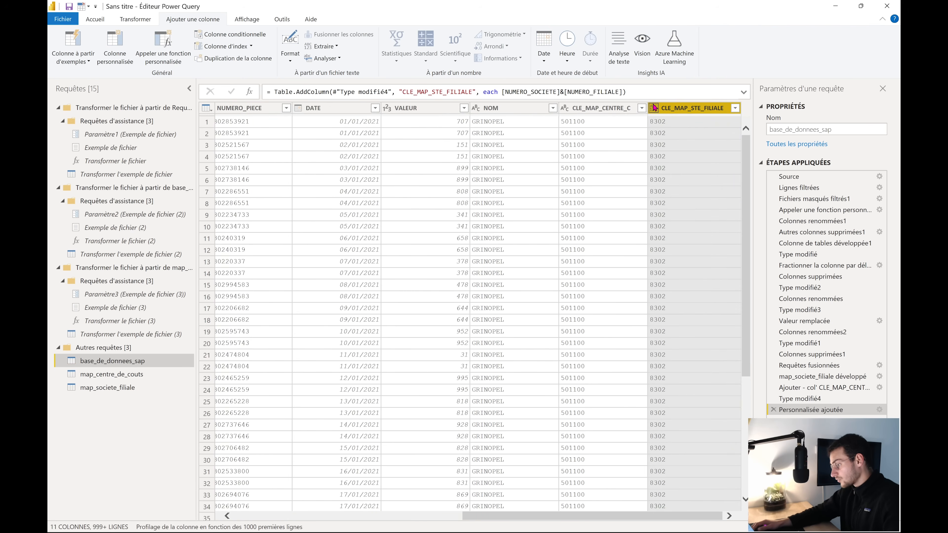
left_click(653, 108)
left_click(684, 215)
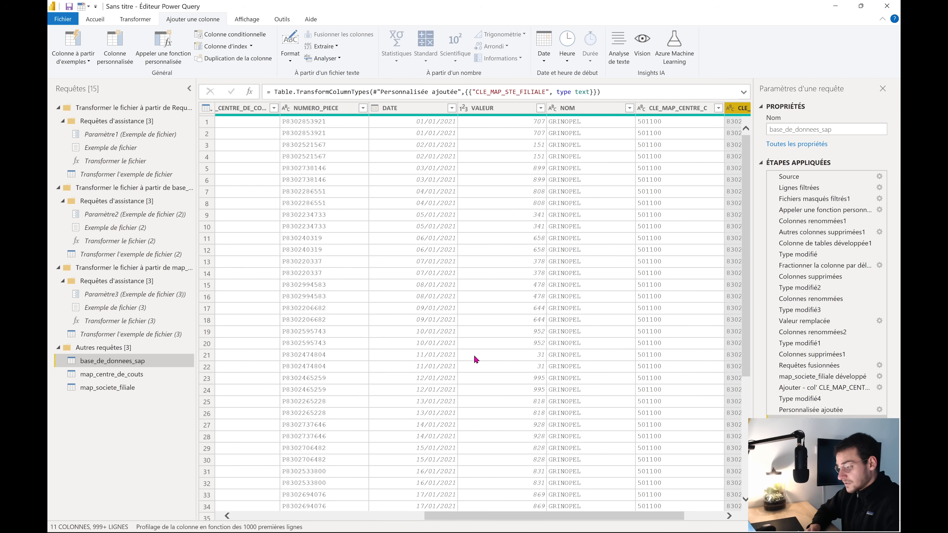
Review the map_centre_de_couts and map_societe_filiale queries and consult the process diagram in the browser
left_click(129, 373)
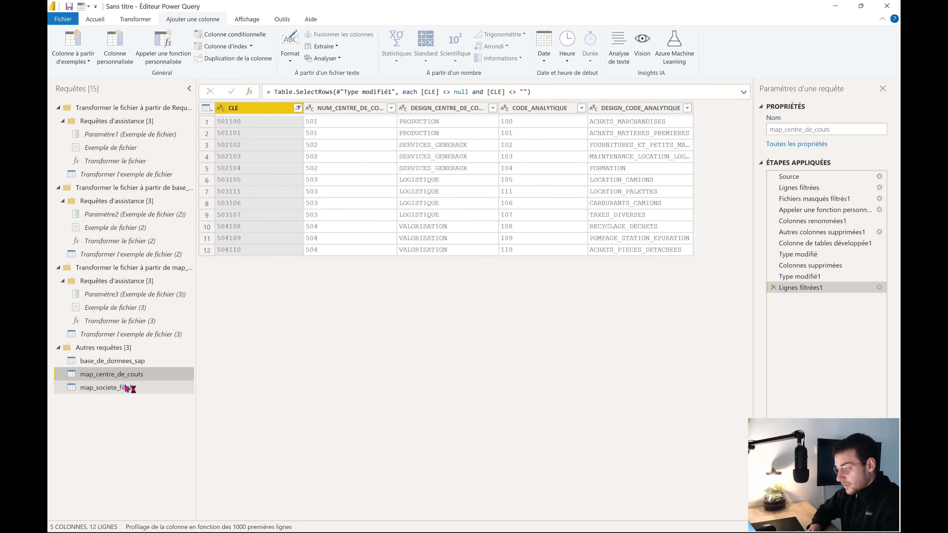
left_click(127, 388)
key("super+Tab")
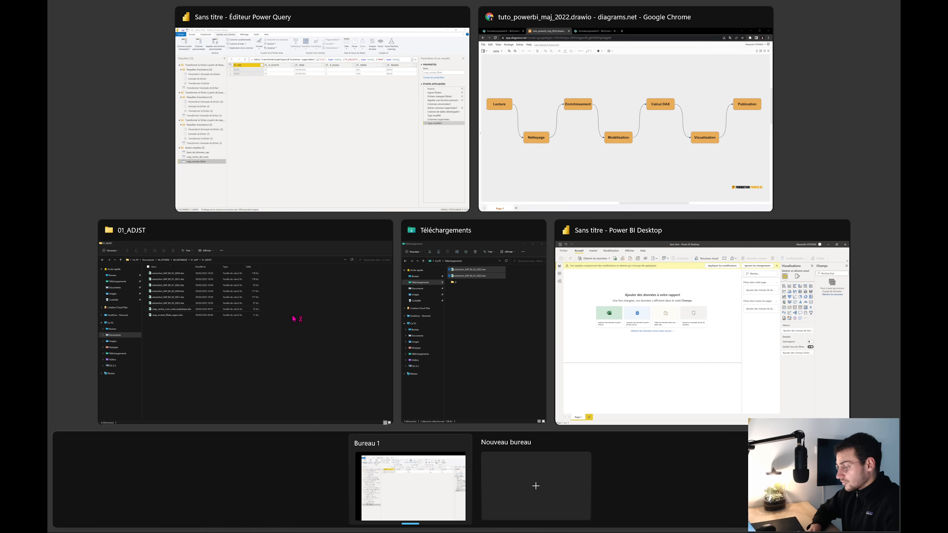
left_click(493, 183)
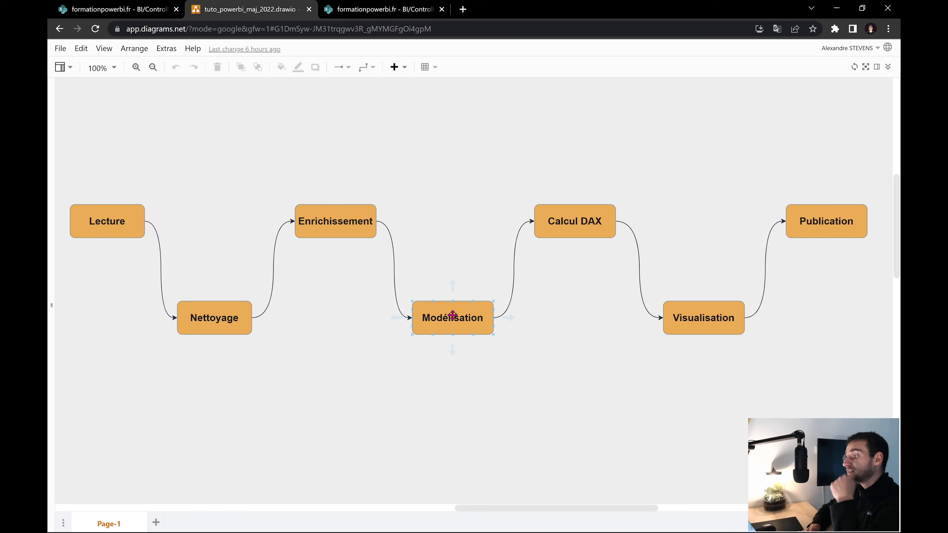
Go back to the Power Query editor's Home ribbon to apply the query changes
key("super+Tab")
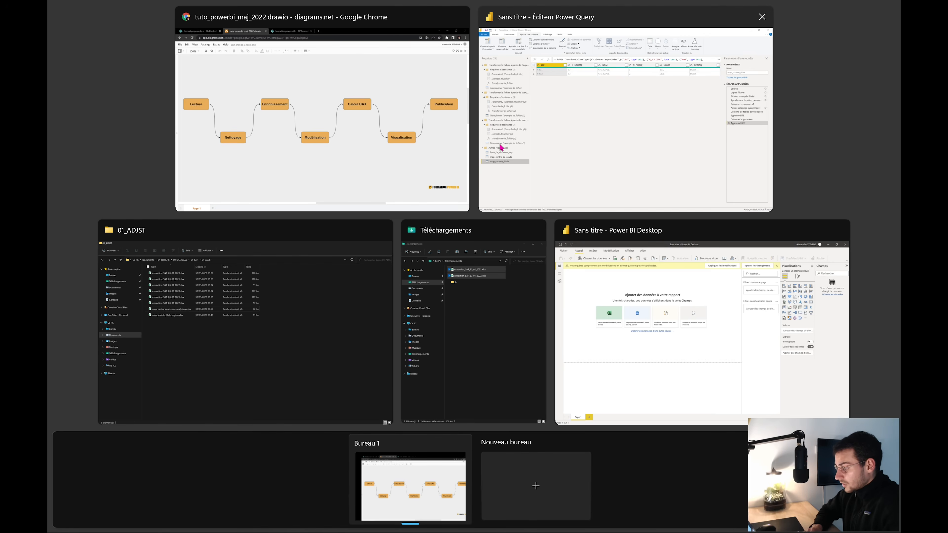
left_click(499, 145)
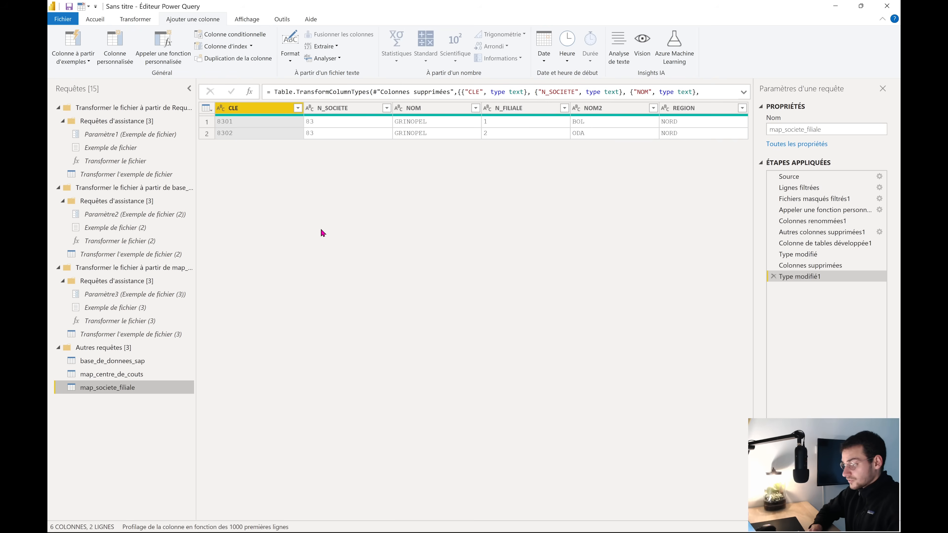
left_click(92, 19)
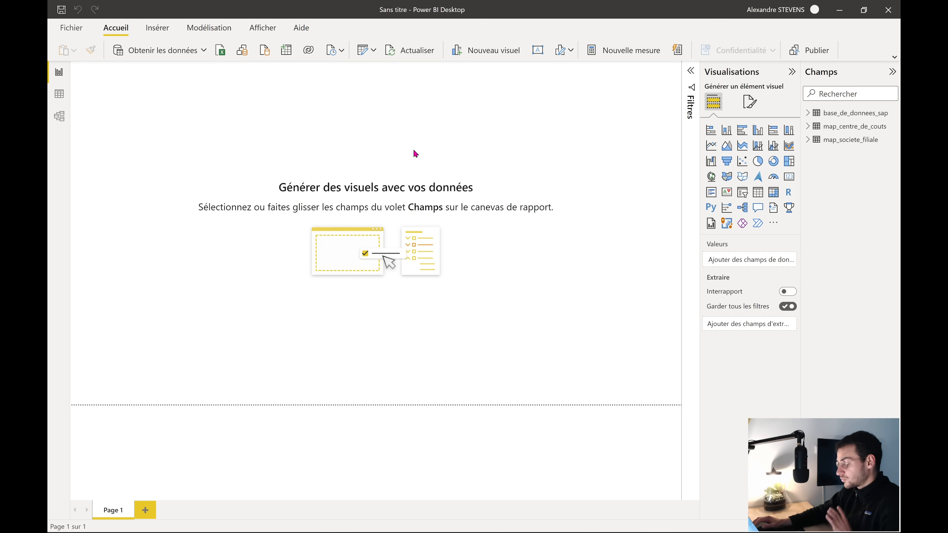
Refresh the report data from its sources and consult the process diagram in the browser
left_click(413, 53)
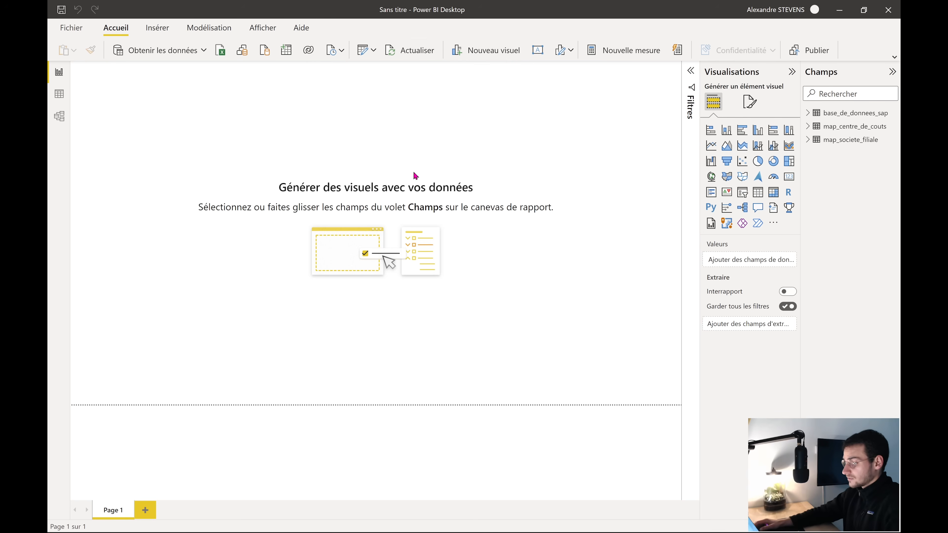
key("super+Tab")
left_click(547, 160)
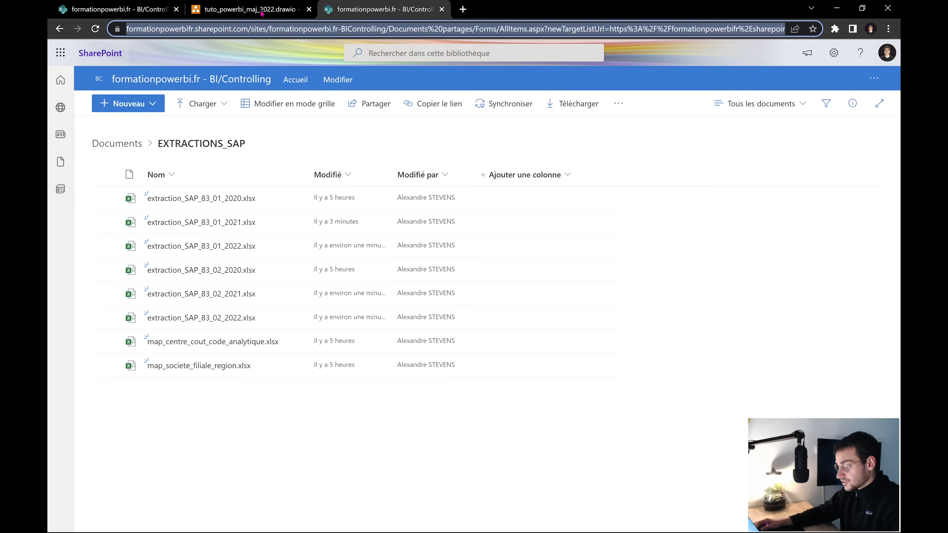
left_click(257, 11)
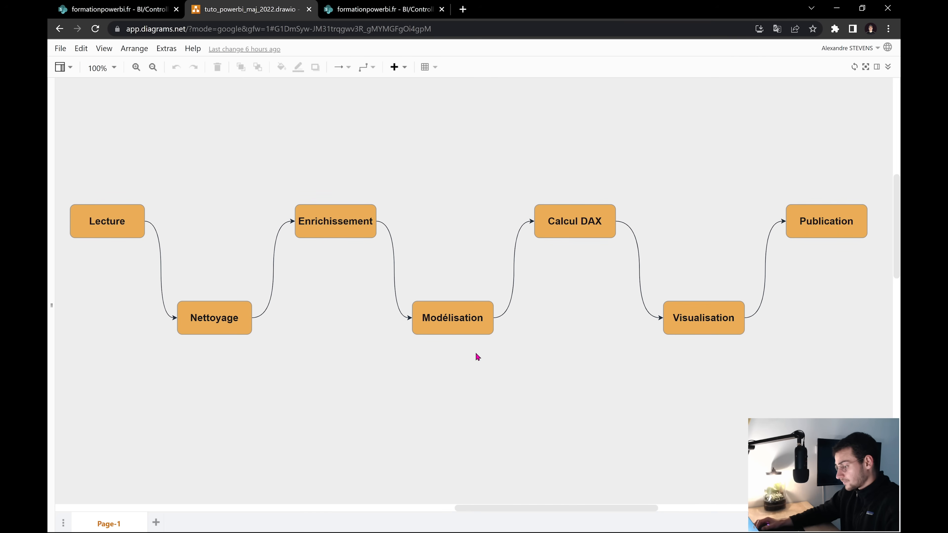
Return to Power BI Desktop and open the Model view diagram
key("super+Tab")
left_click(576, 157)
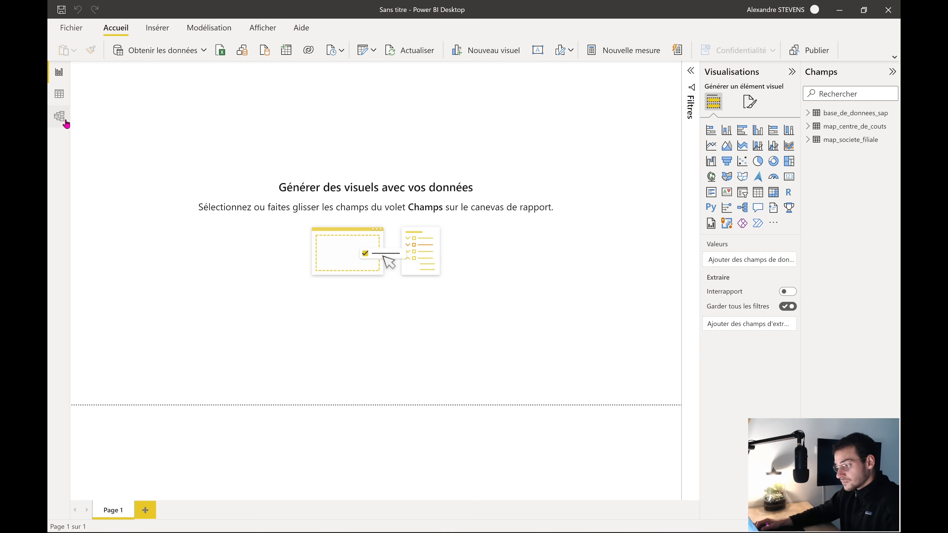
left_click(59, 117)
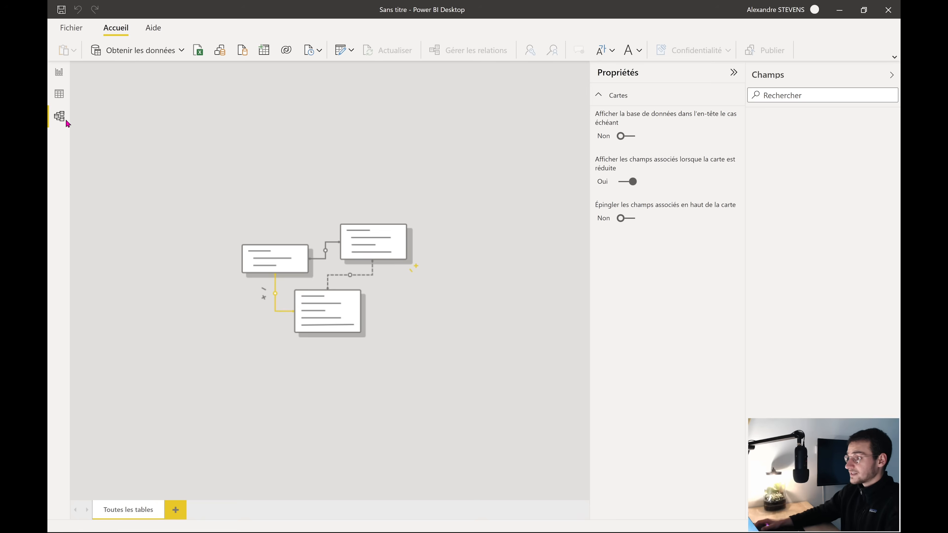
Collapse the Properties and Fields panes and delete the automatic CODE_ANALYTIQUE relationship
left_click(734, 73)
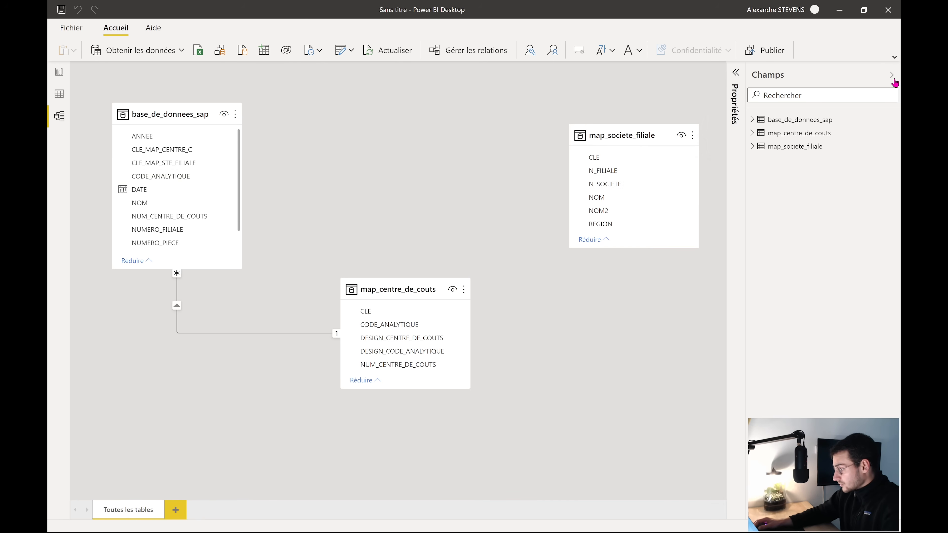
left_click(891, 75)
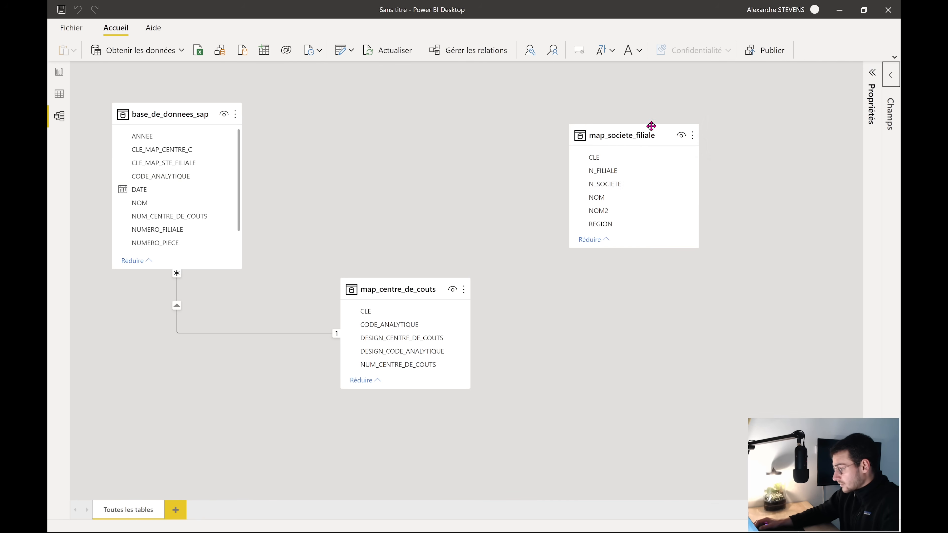
right_click(243, 332)
left_click(271, 357)
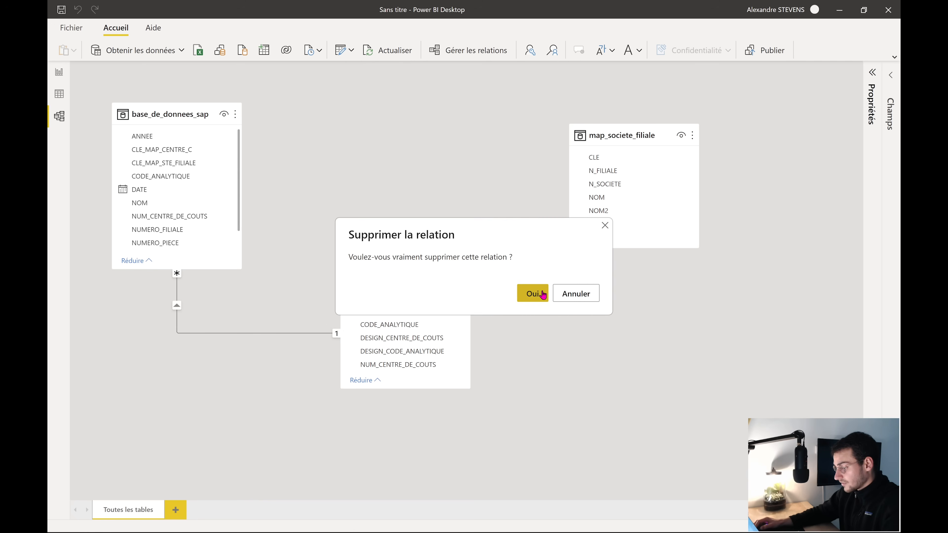
left_click(534, 294)
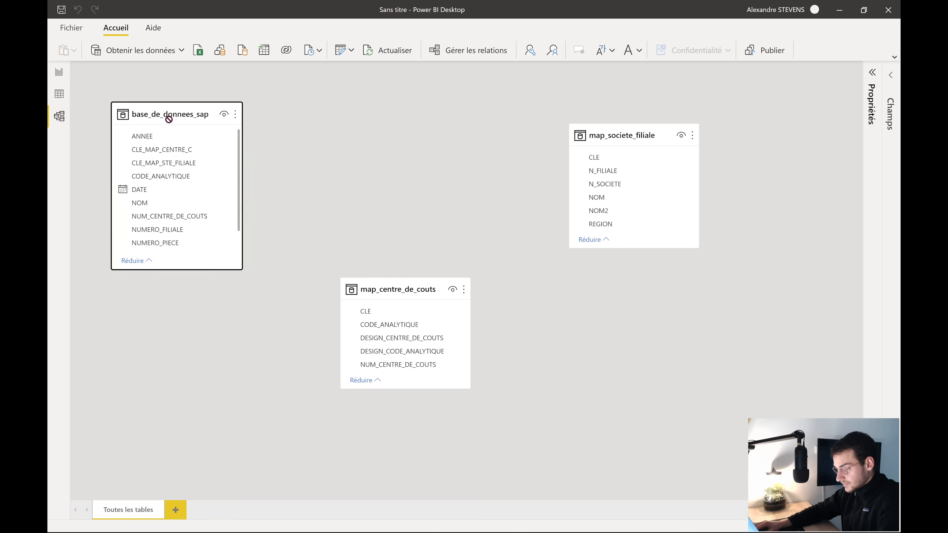
Arrange the mapping tables across the top with base_de_donnees_sap below, enlarging map_centre_de_couts
left_click_drag(167, 117, 526, 321)
left_click_drag(408, 277, 234, 105)
left_click_drag(640, 134, 649, 112)
left_click_drag(251, 110, 277, 109)
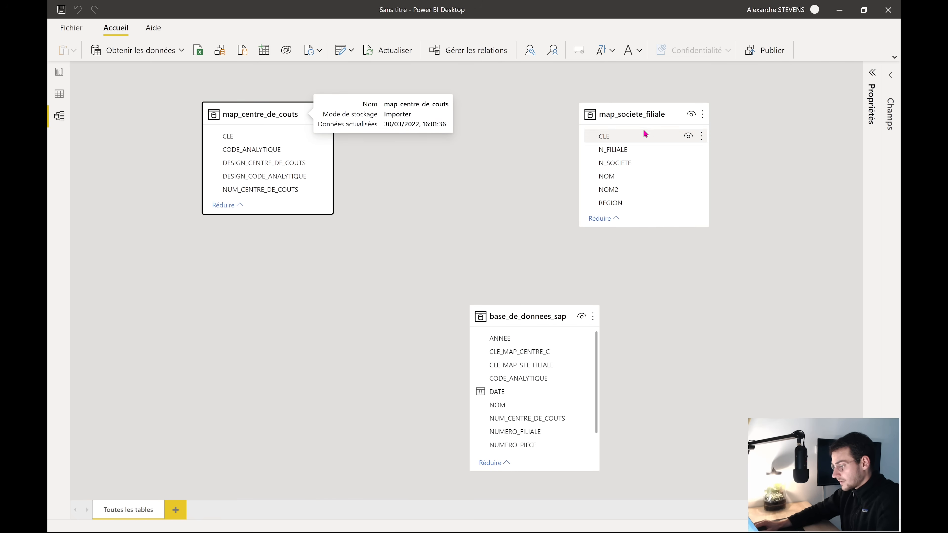
left_click_drag(636, 120, 645, 120)
left_click_drag(542, 313, 474, 290)
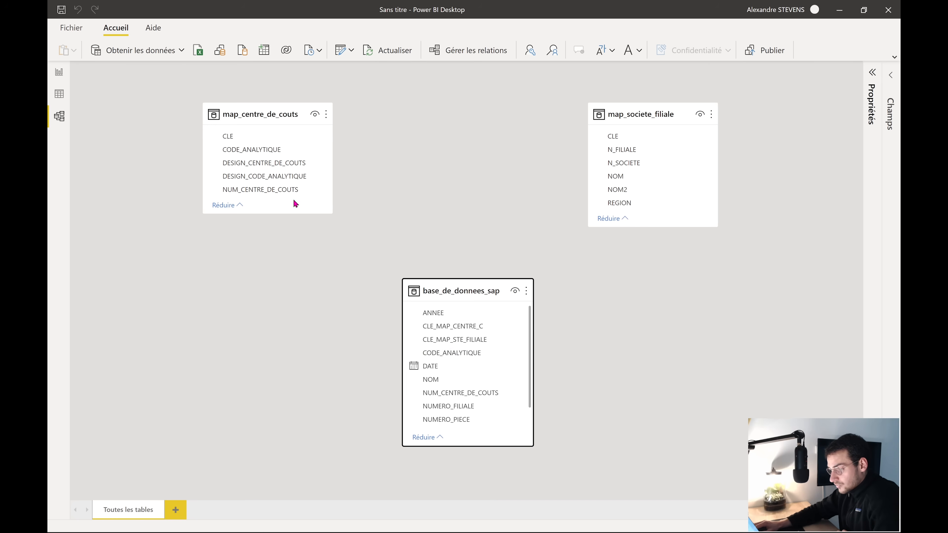
left_click_drag(242, 213, 242, 239)
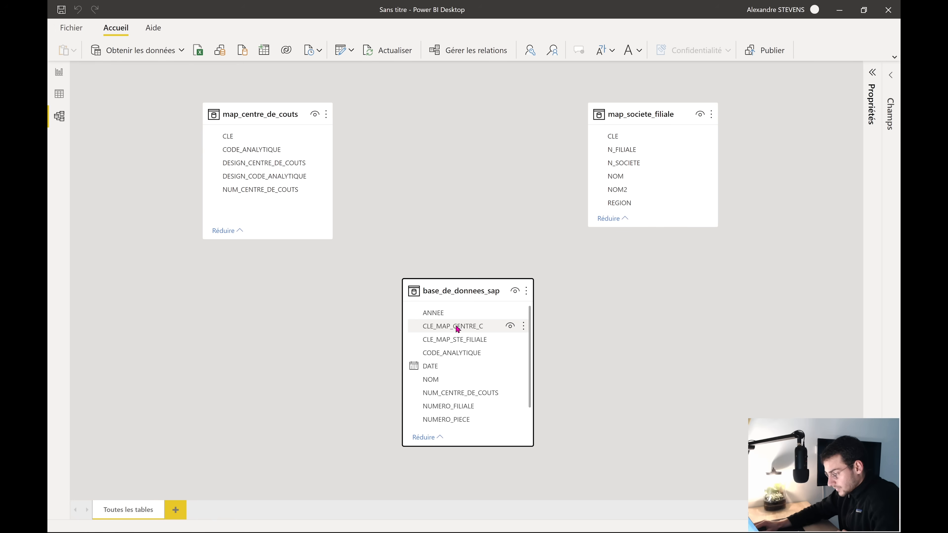
Relate base_de_donnees_sap's CLE_MAP_CENTRE_C to CLE in map_centre_de_couts
left_click(428, 328)
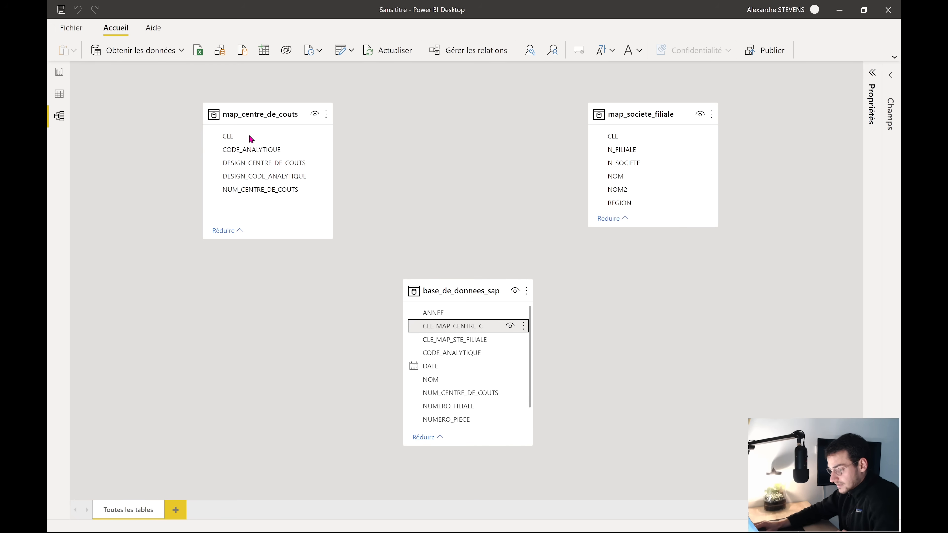
left_click_drag(461, 331, 261, 139)
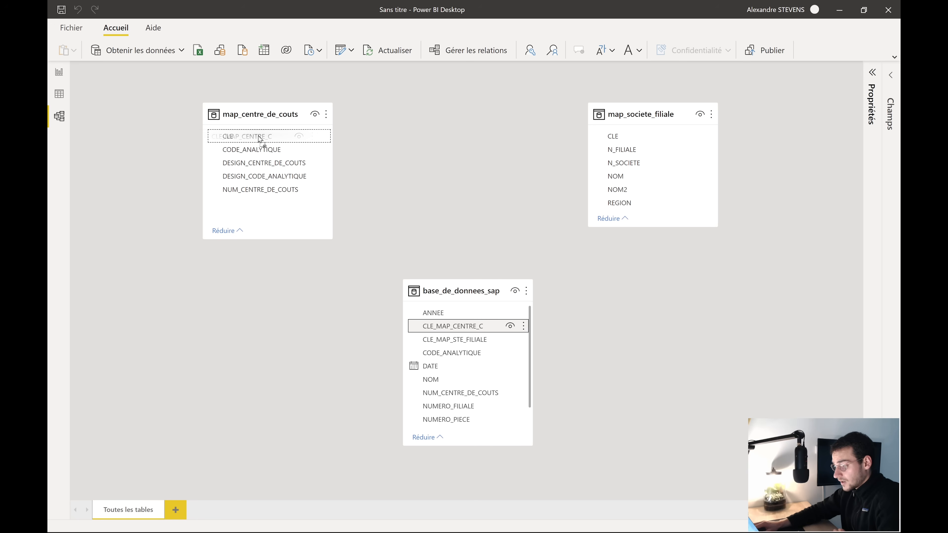
left_click_drag(260, 139, 260, 138)
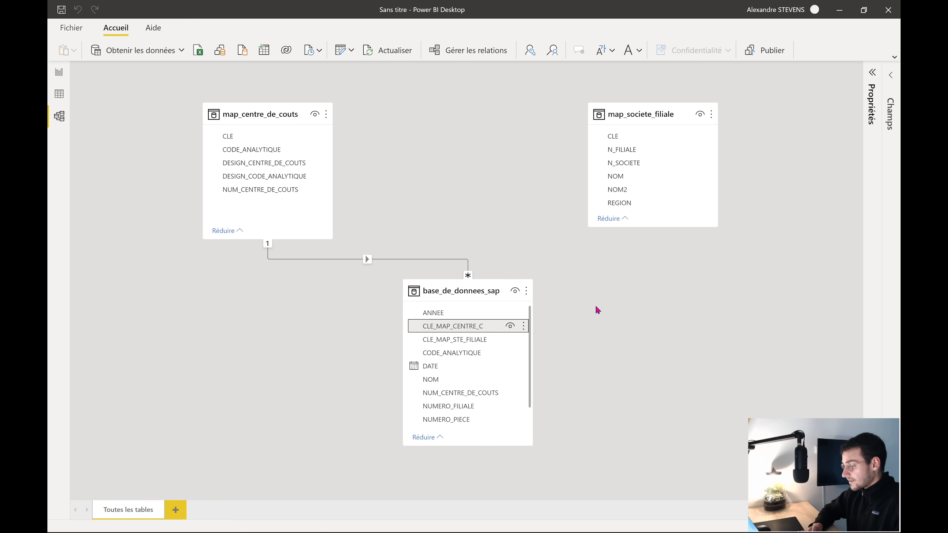
Relate map_societe_filiale's CLE to CLE_MAP_STE_FILIALE, reposition that table, and check the browser diagram
left_click(647, 134)
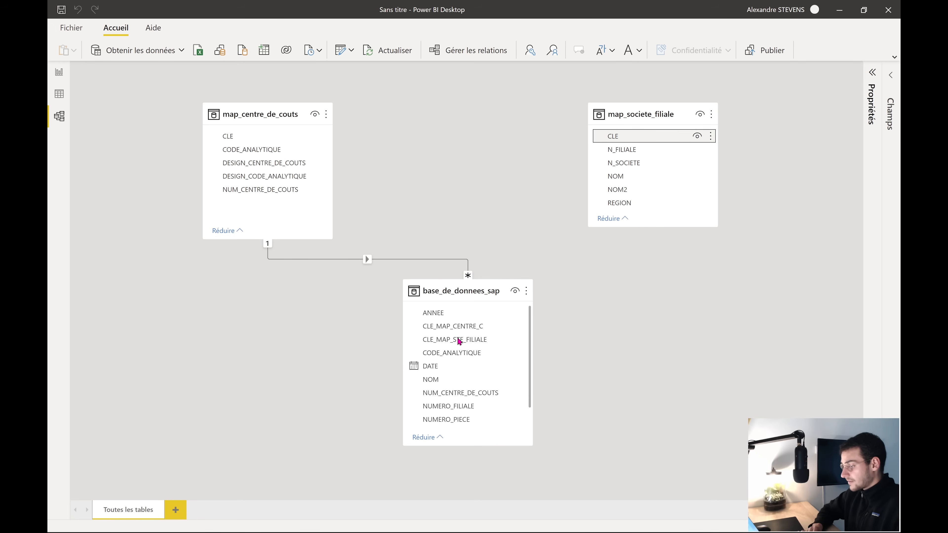
left_click_drag(646, 136, 459, 341)
left_click_drag(625, 114, 643, 158)
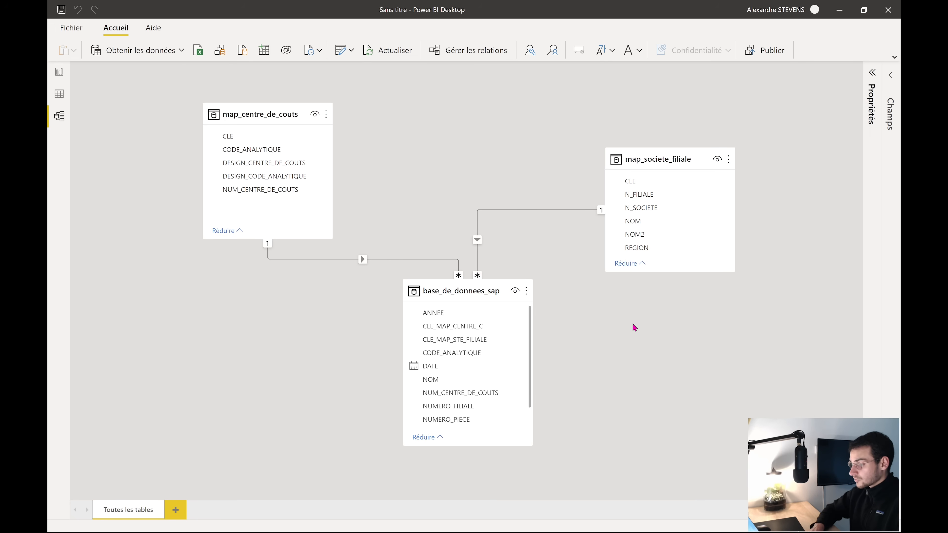
key("super+Tab")
left_click(574, 161)
scroll(332, 317, "left", 10)
scroll(328, 314, "down", 3)
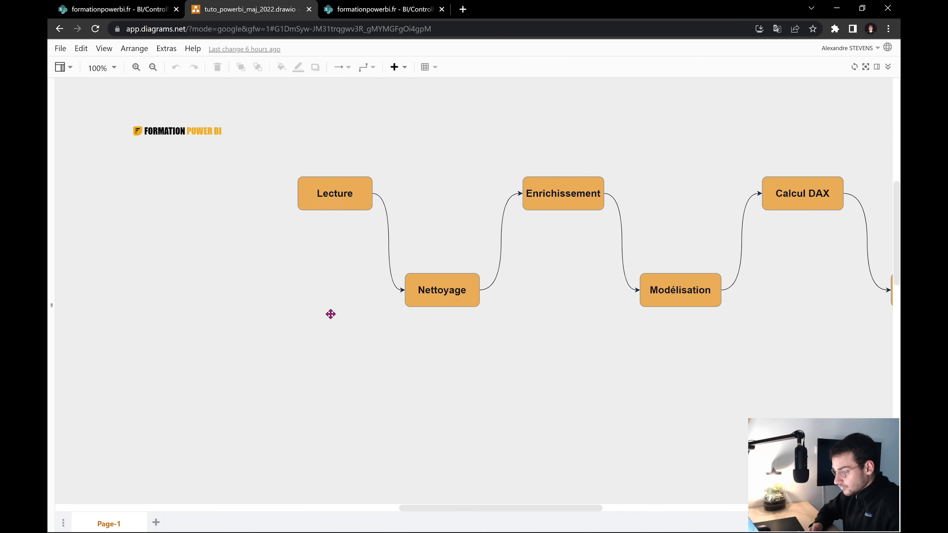
scroll(332, 317, "left", 5)
scroll(333, 317, "down", 8)
scroll(332, 317, "right", 10)
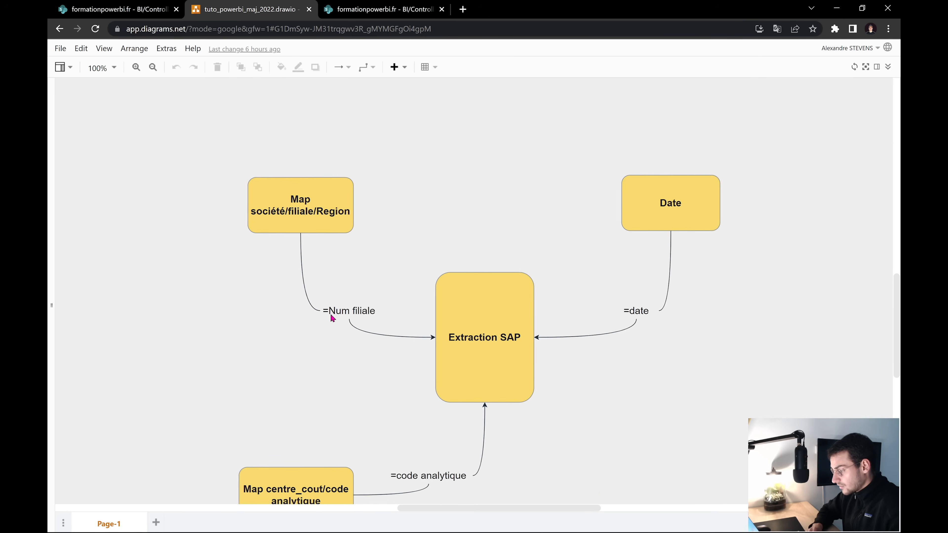
scroll(331, 316, "left", 3)
scroll(331, 316, "down", 2)
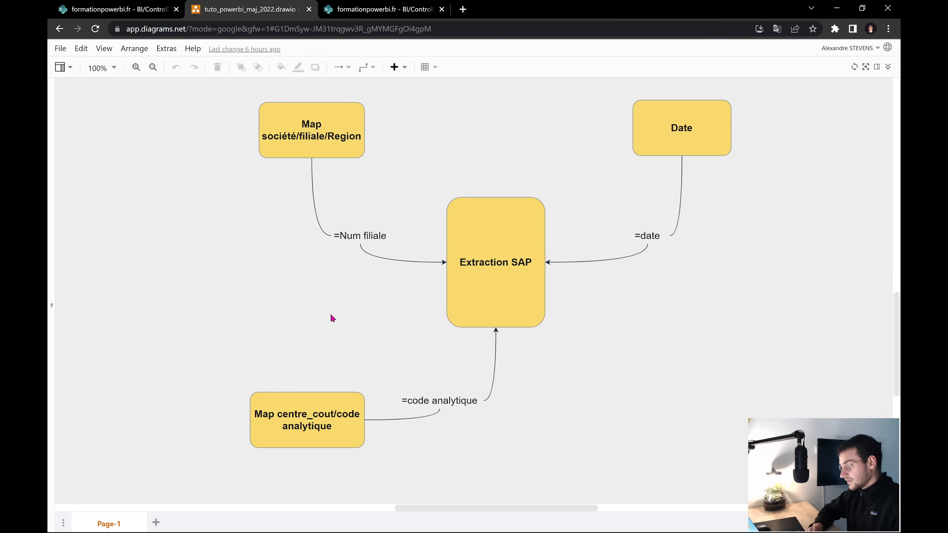
scroll(331, 315, "right", 4)
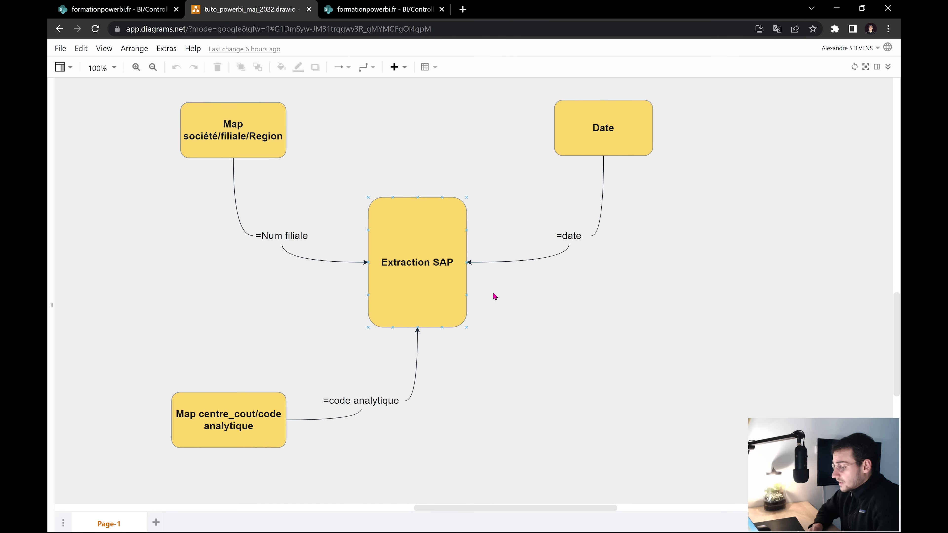
left_click(640, 137)
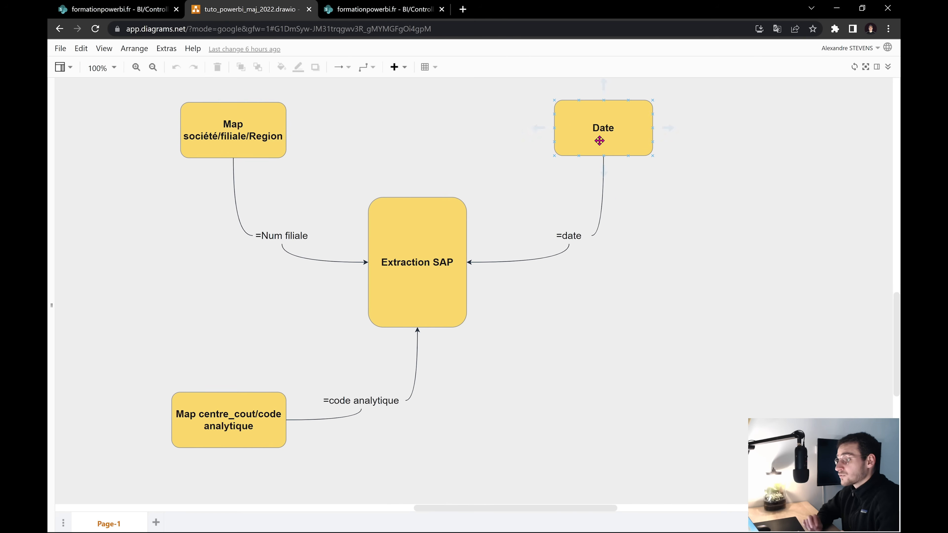
left_click(565, 229)
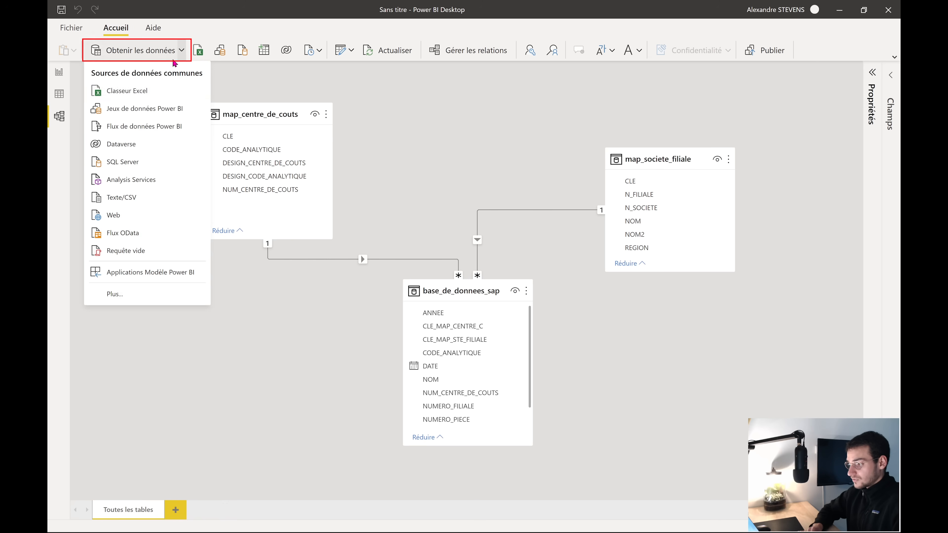
left_click(225, 77)
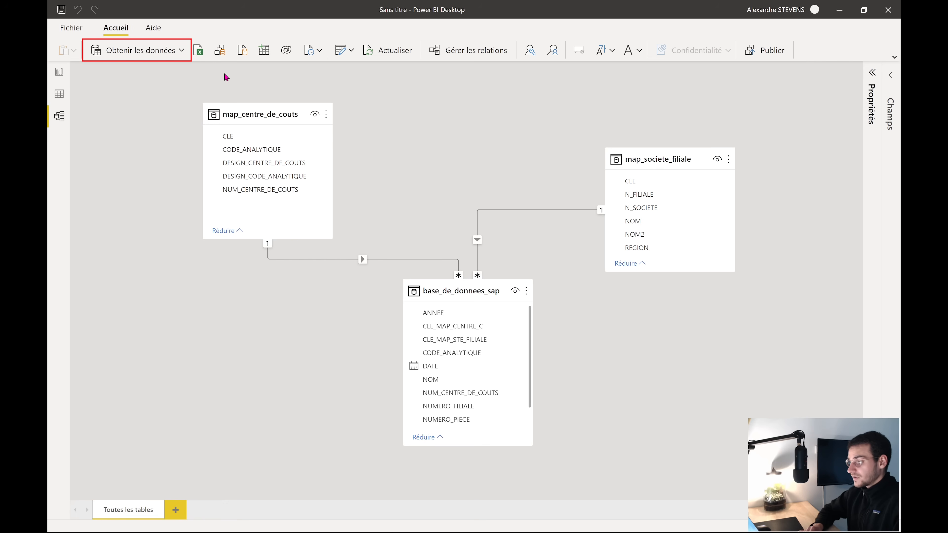
Create a blank query (Requête vide) and open it in the Éditeur avancé
left_click(182, 51)
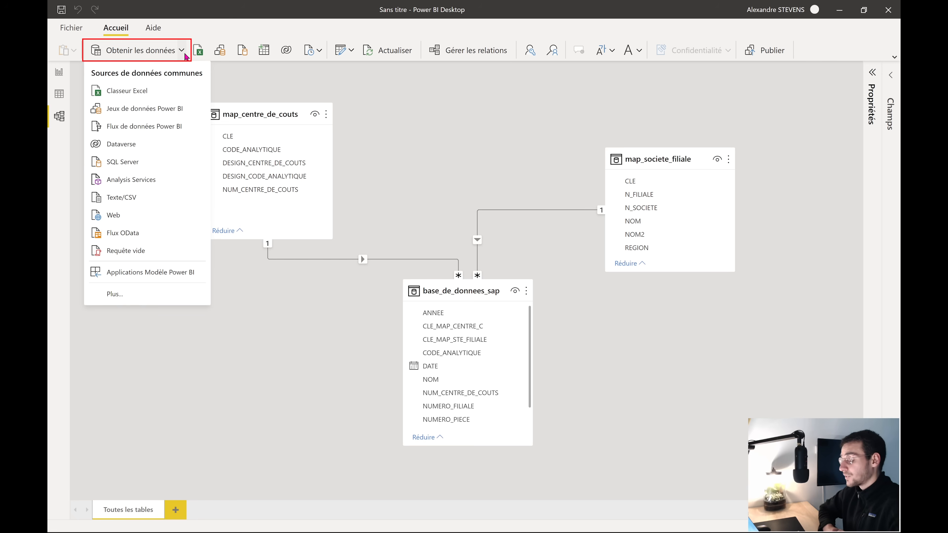
left_click(126, 252)
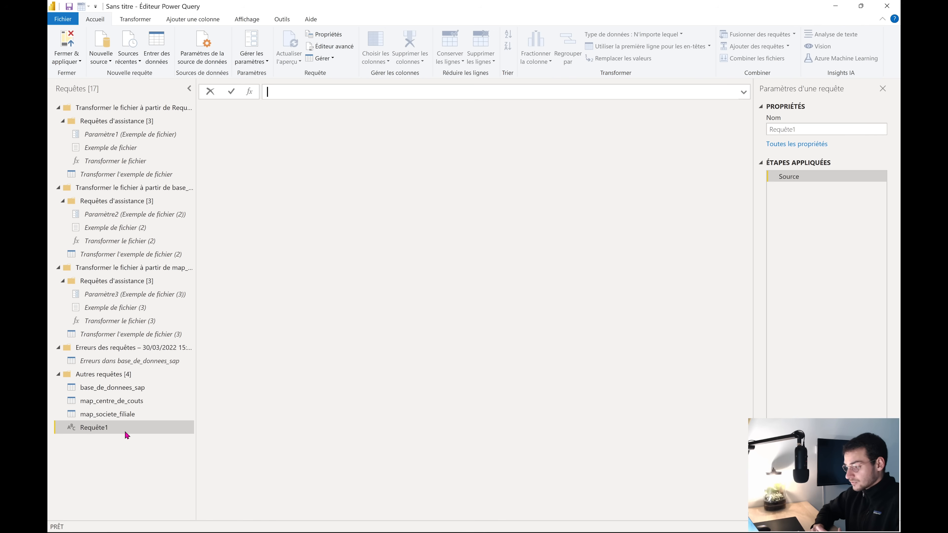
left_click(338, 46)
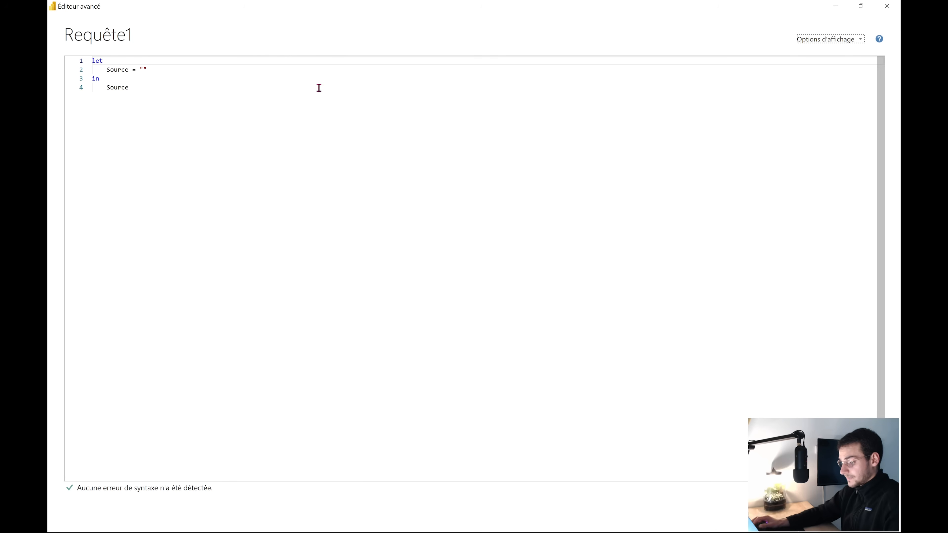
Open 04_OTHERS > 01_ASSETS_REQUETE_M > Calendrier_today.txt and copy its whole calendar function
key("super+Tab")
left_click(510, 310)
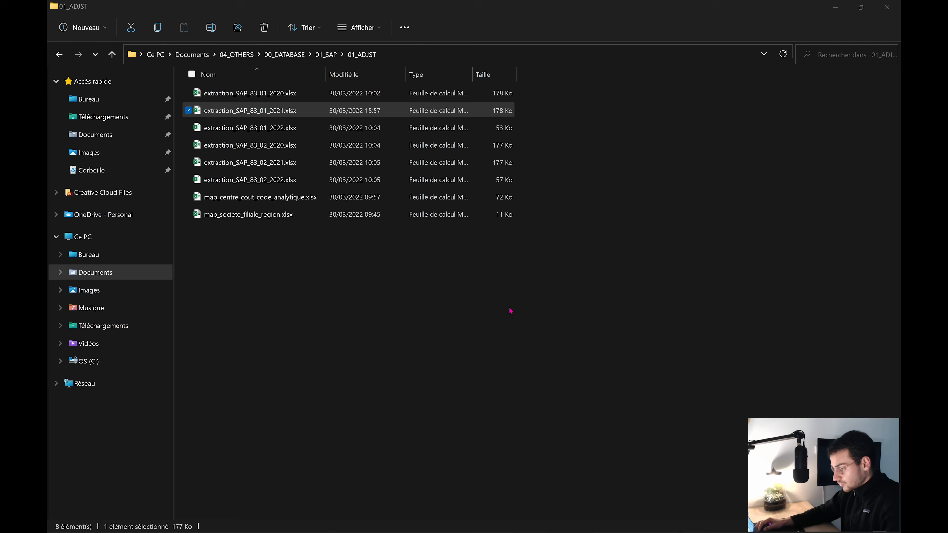
left_click(232, 54)
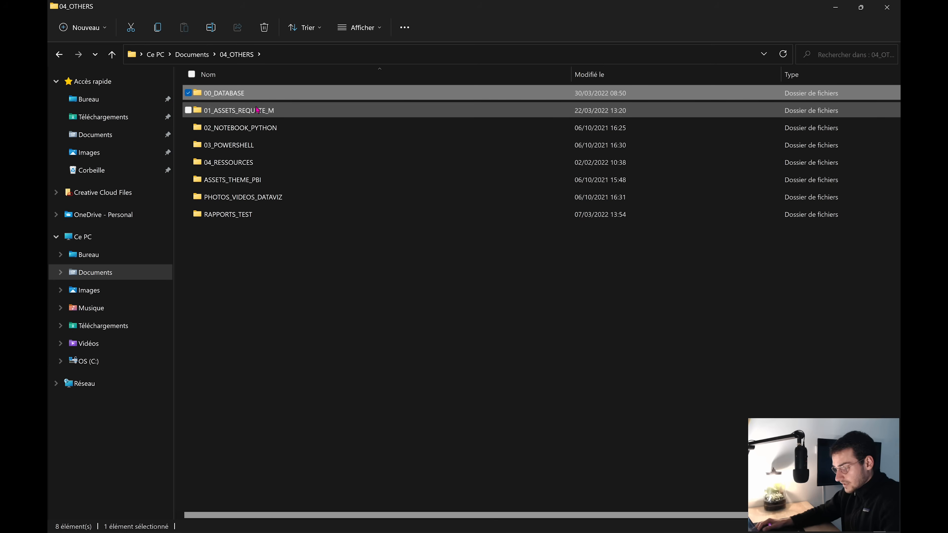
double_click(271, 110)
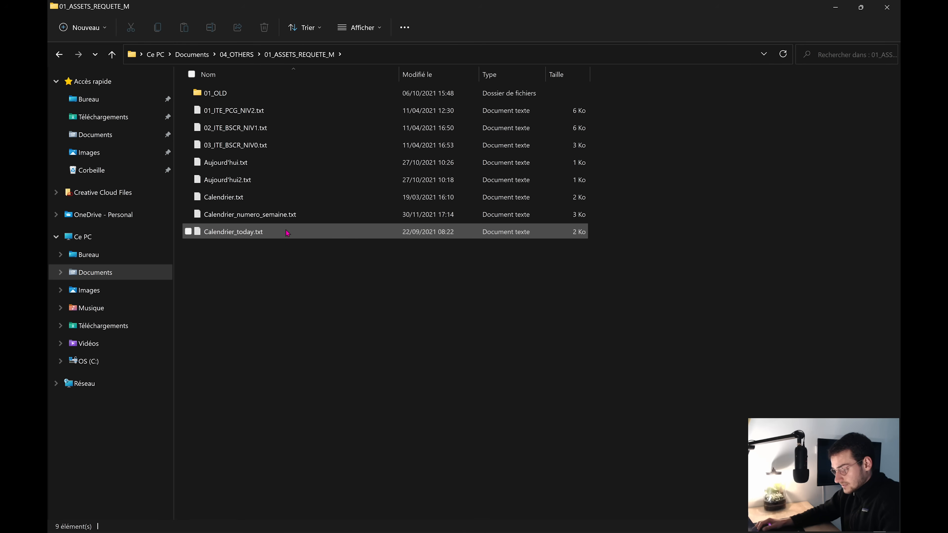
double_click(277, 233)
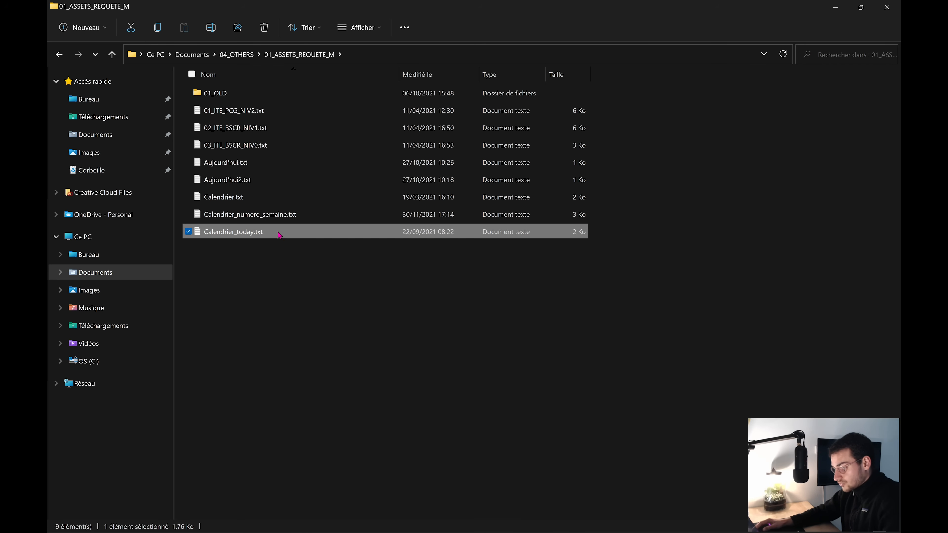
key("ctrl+a")
key("ctrl+c")
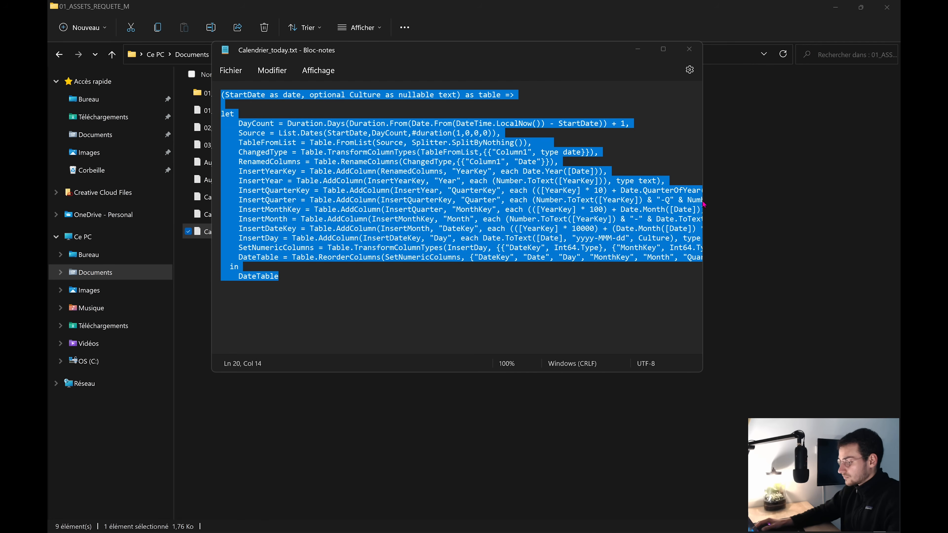
Replace Requête1's template M code with the pasted calendar function
key("super+Tab")
left_click(662, 184)
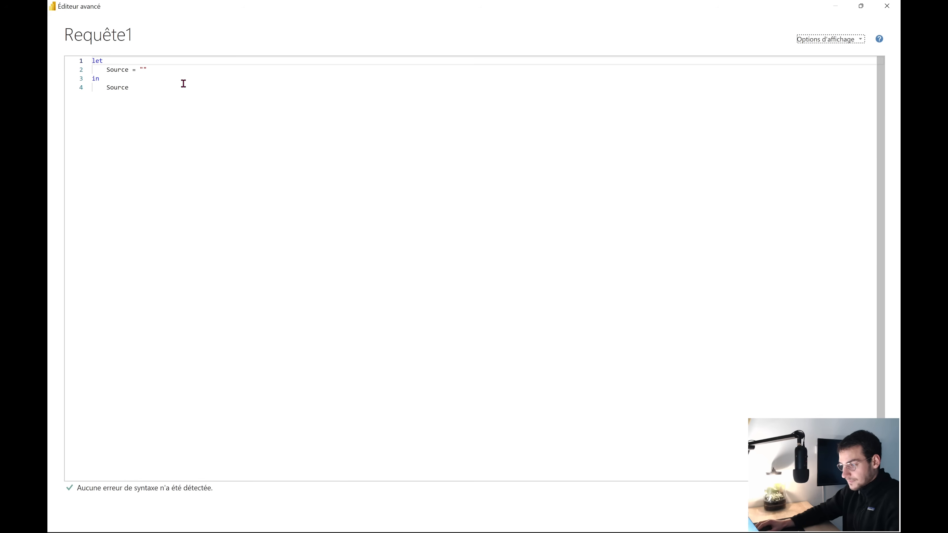
left_click_drag(188, 119, 92, 60)
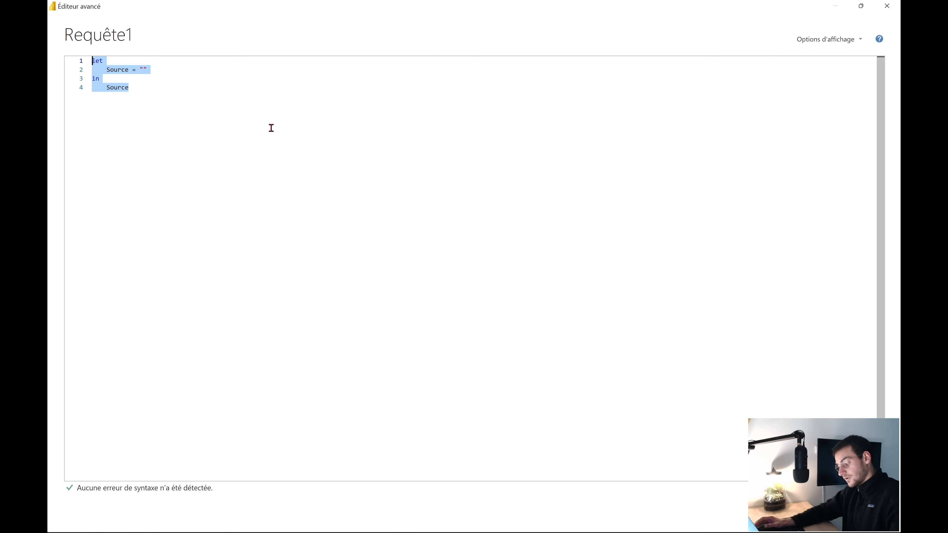
key("ctrl+v")
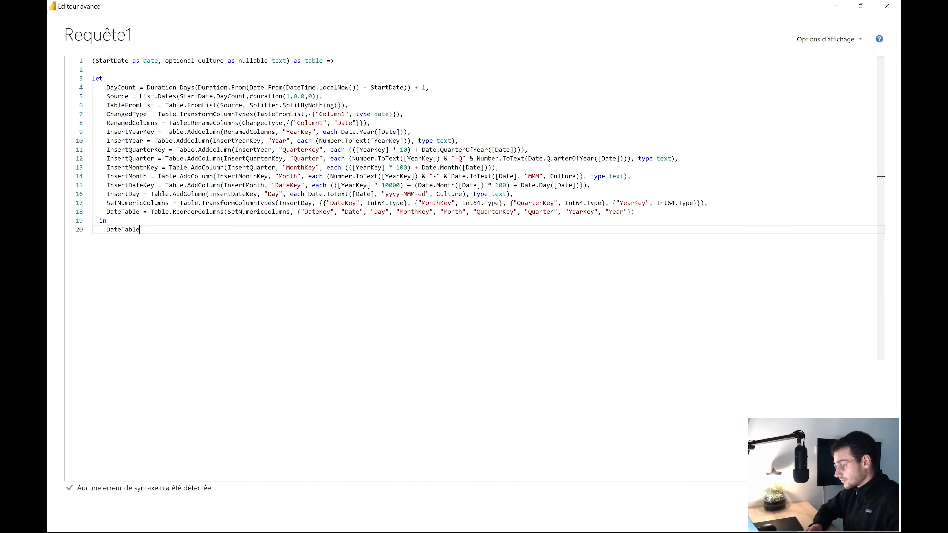
Save Requête1's code and invoke the function with StartDate 01/01/2019
left_click(813, 512)
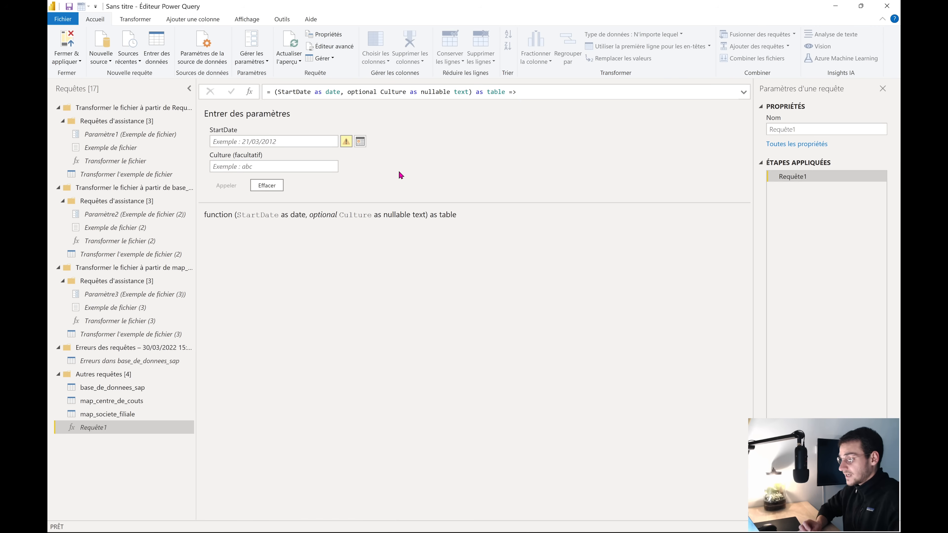
left_click(306, 141)
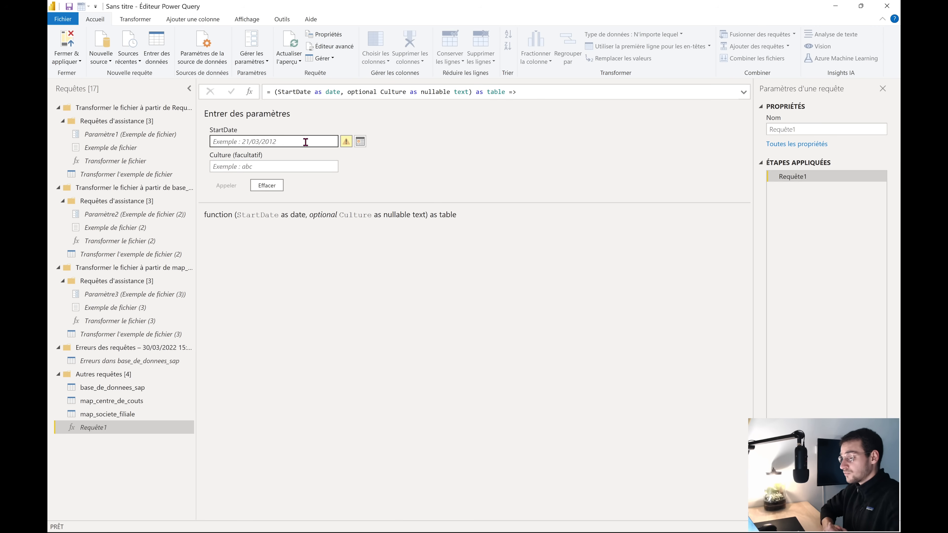
left_click(306, 142)
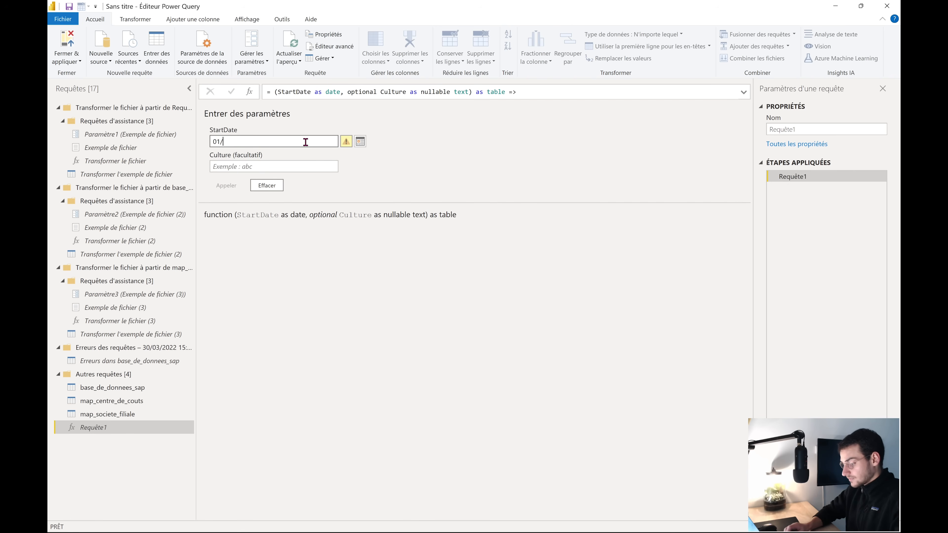
type("01/01")
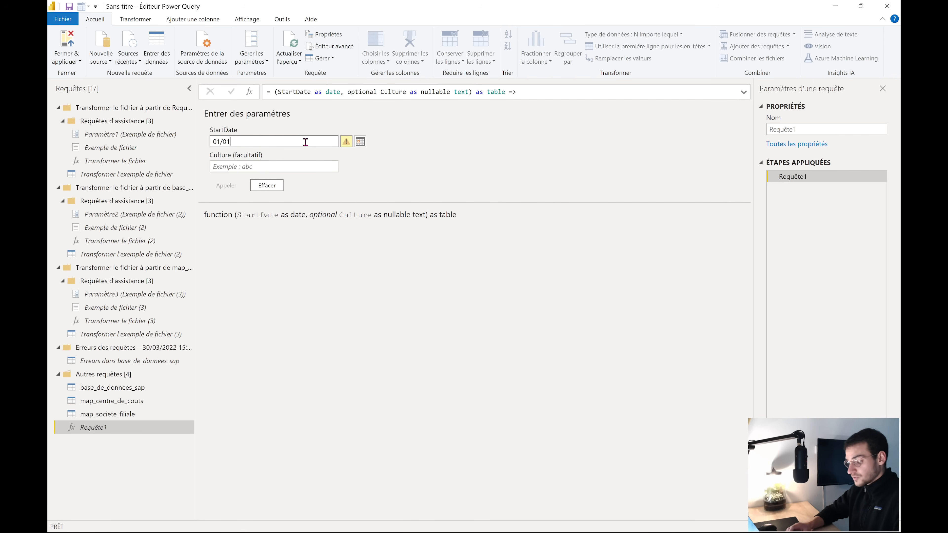
type("/2019")
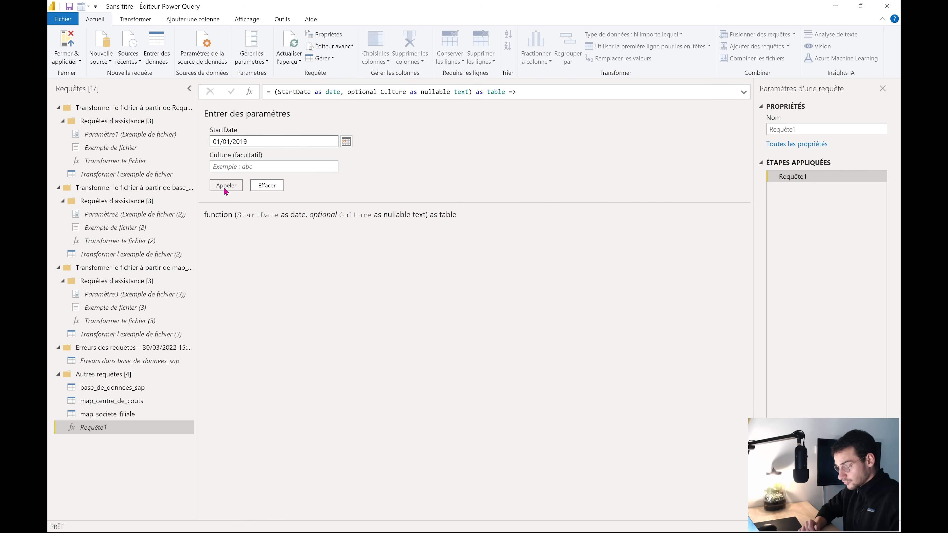
left_click(225, 186)
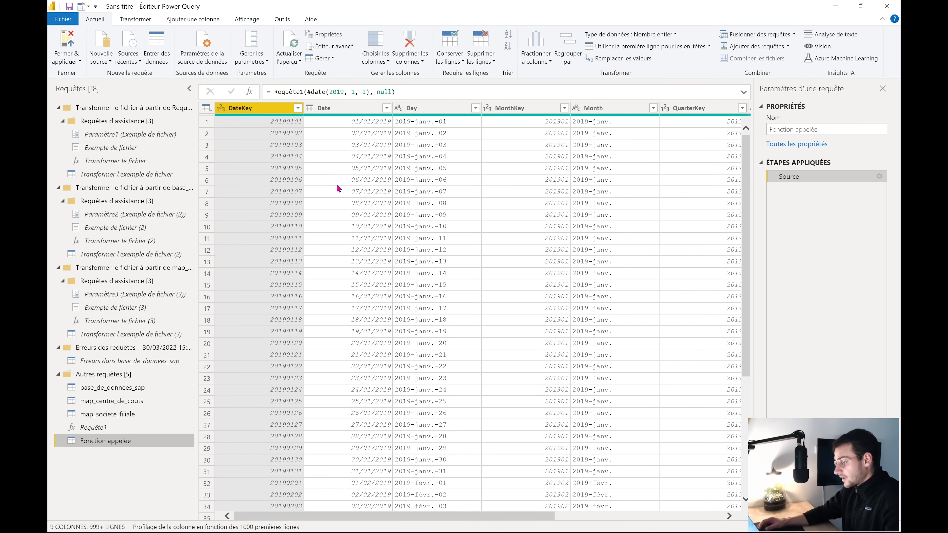
Scan the 9-column date table, then rename the Fonction appelée query to Calendrier
scroll(370, 225, "right", 3)
scroll(384, 223, "right", 3)
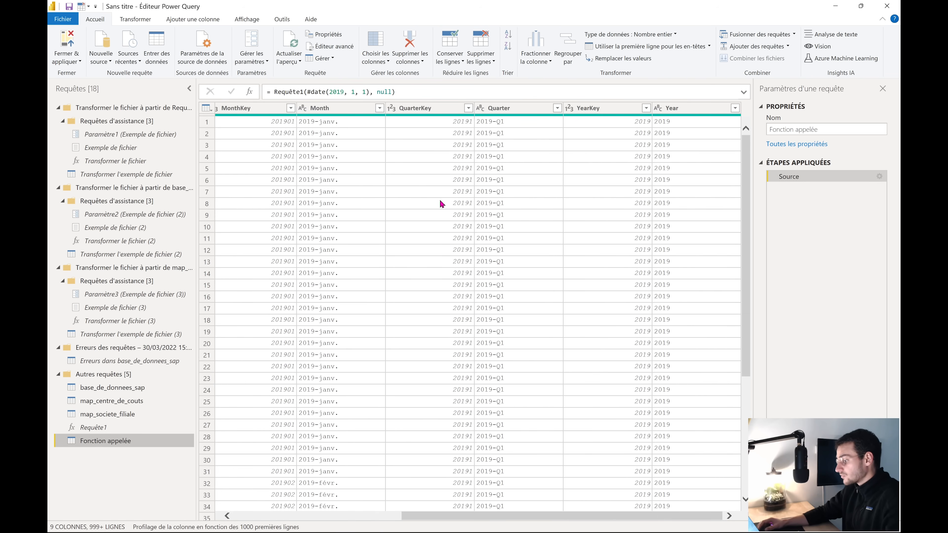
scroll(441, 209, "left", 5)
scroll(436, 208, "left", 1)
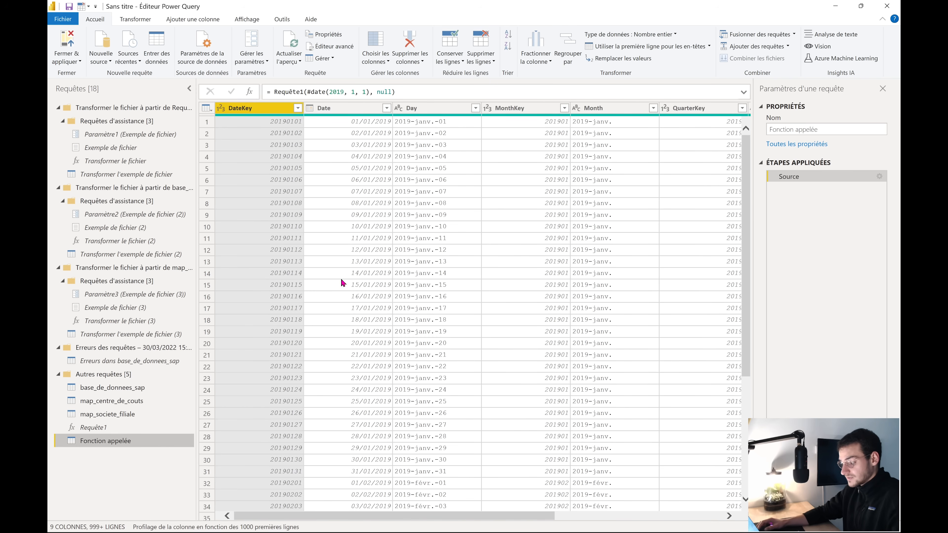
right_click(114, 441)
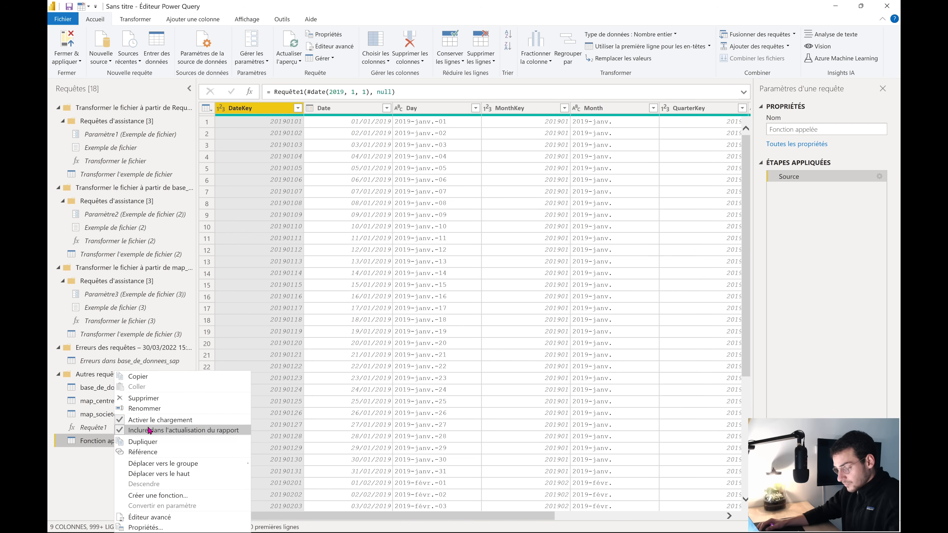
left_click(157, 408)
type("Calendrier")
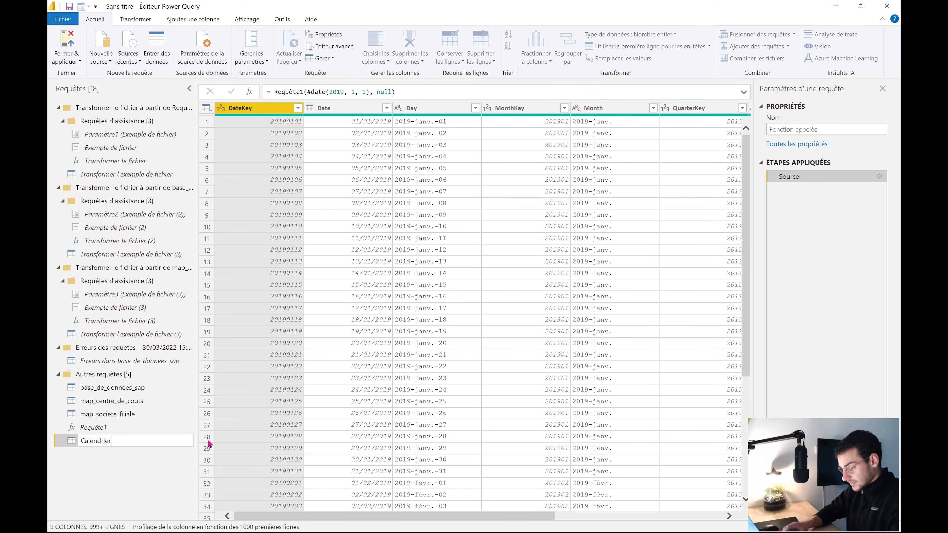
key("Return")
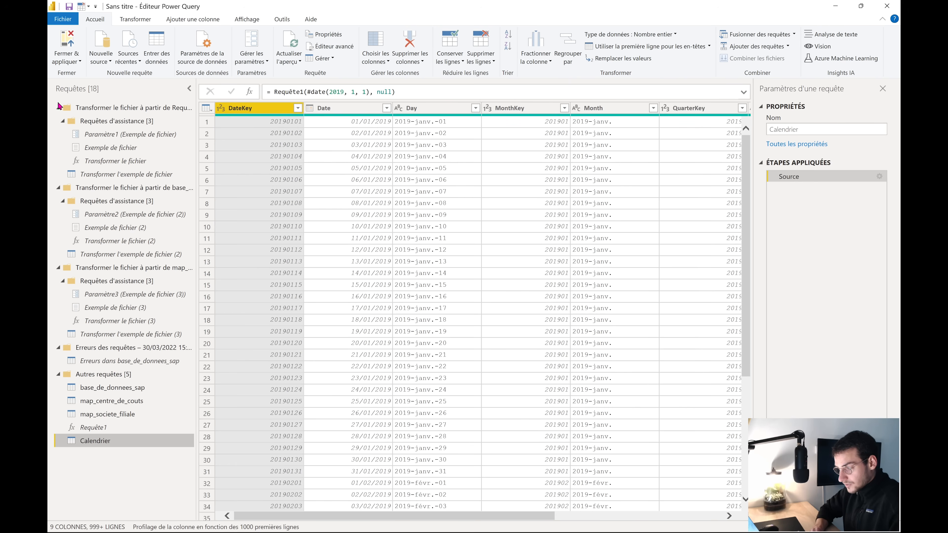
left_click(58, 108)
Collapse the base_, map_ and query-errors groups in the Queries pane
left_click(58, 121)
left_click(57, 134)
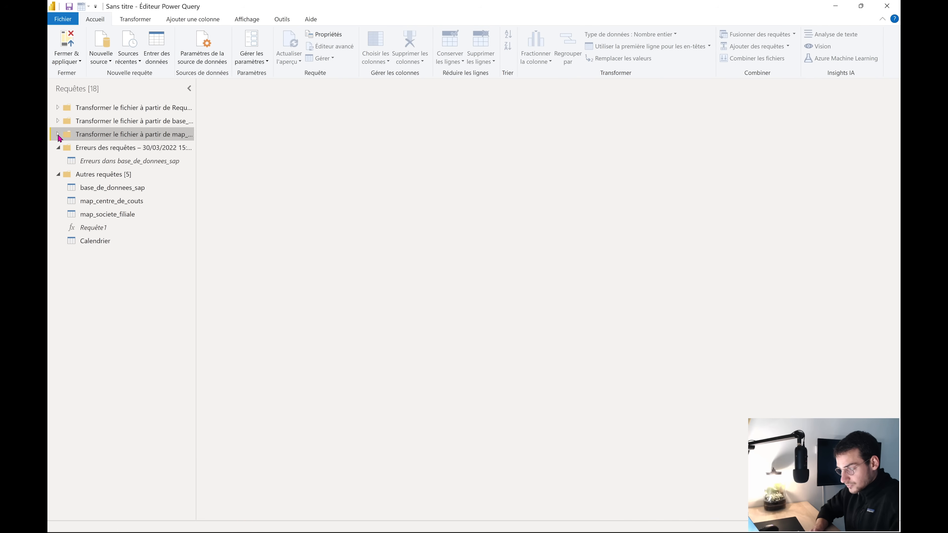
left_click(58, 147)
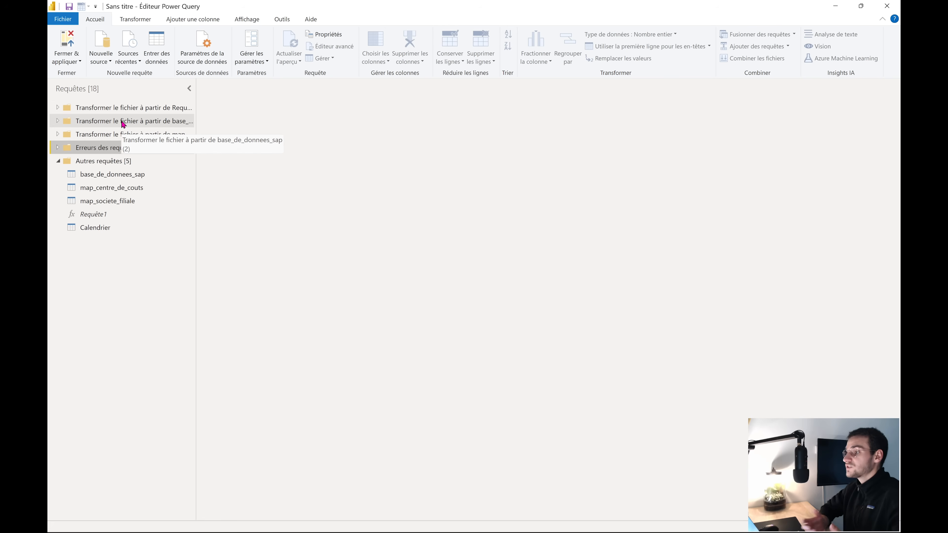
Delete the 'Erreurs des requêtes' group together with its query
right_click(104, 151)
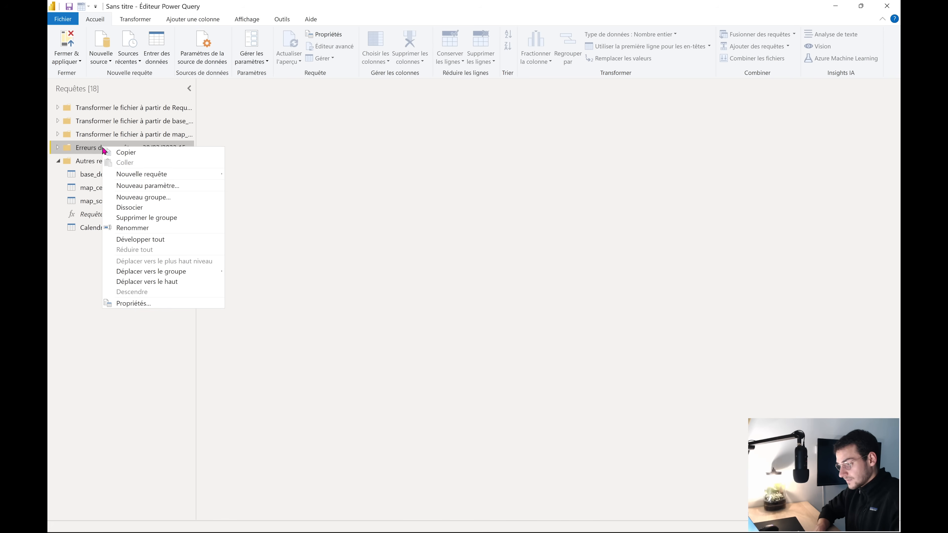
left_click(155, 219)
left_click(536, 301)
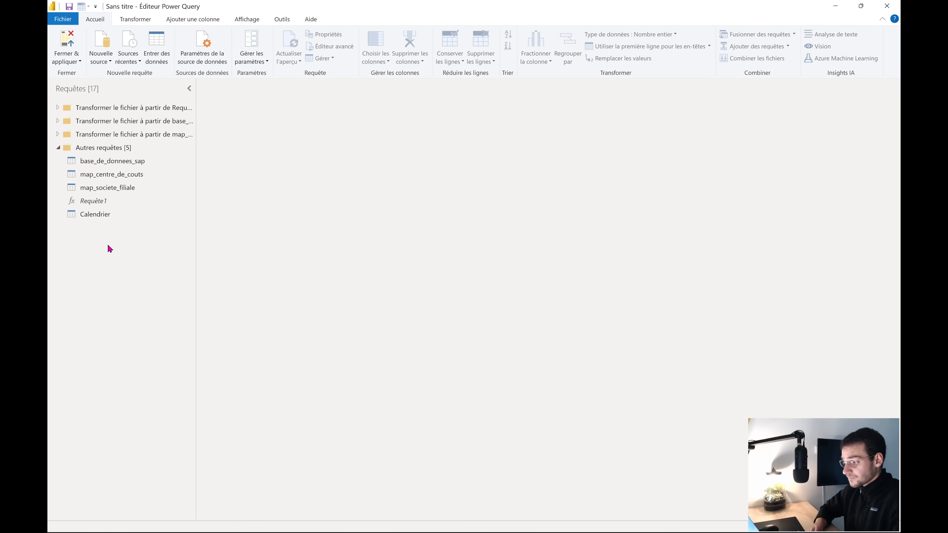
Add a new query group named 01_TABLE_SAP to the Queries pane
right_click(106, 248)
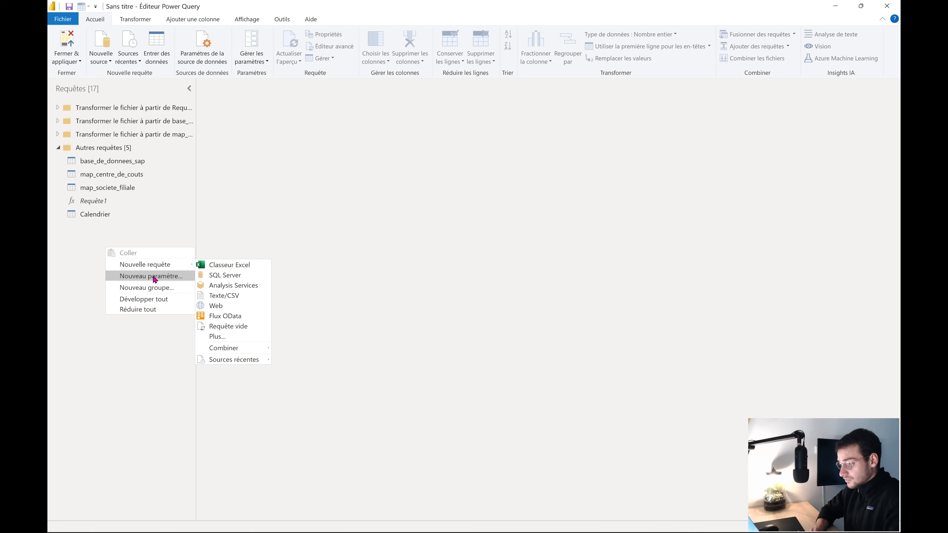
left_click(156, 288)
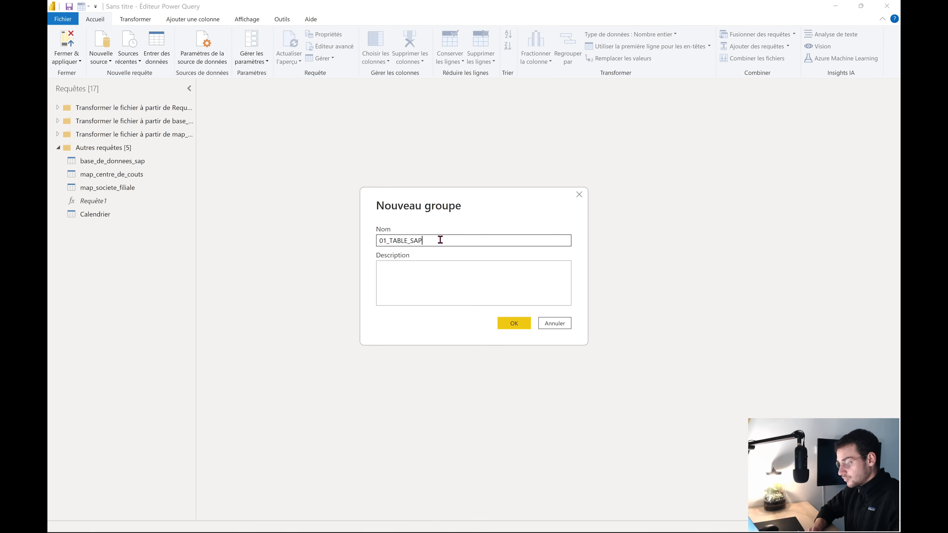
mouse_move(440, 240)
left_mouse_down()
mouse_move(370, 238)
mouse_move(456, 250)
left_mouse_up()
left_click(394, 241)
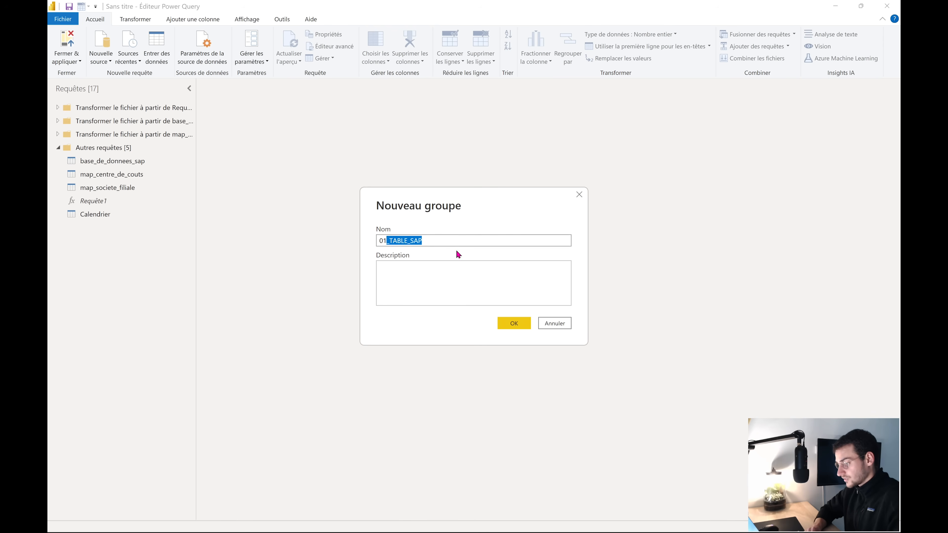
left_click(455, 242)
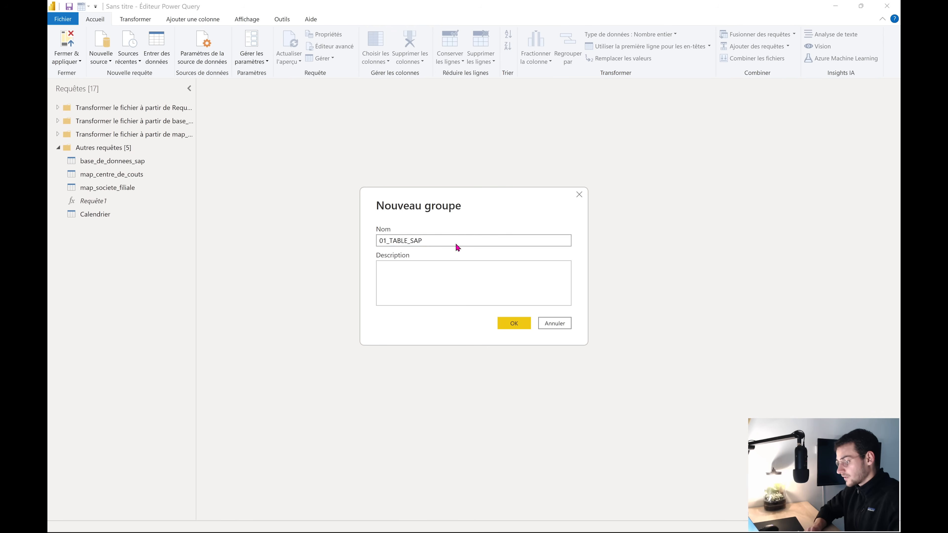
left_click(507, 327)
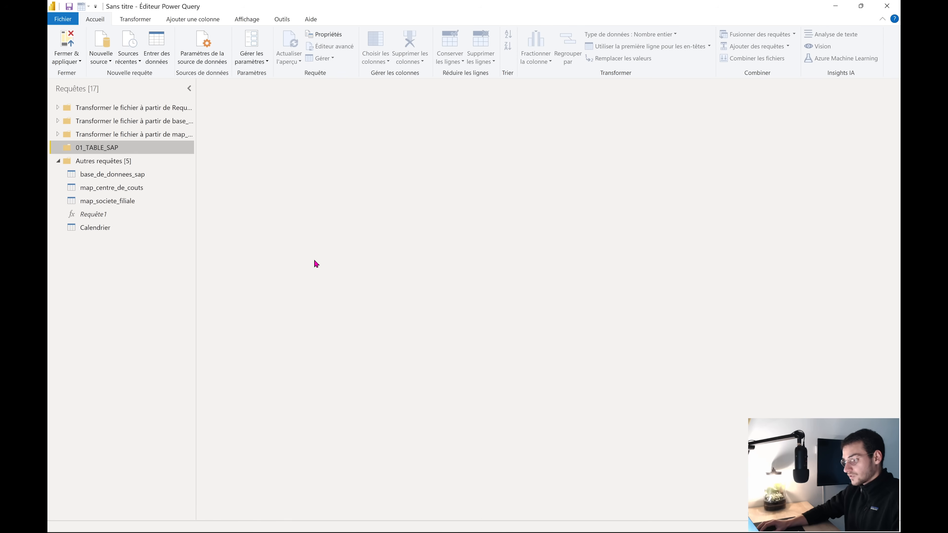
left_click(132, 178)
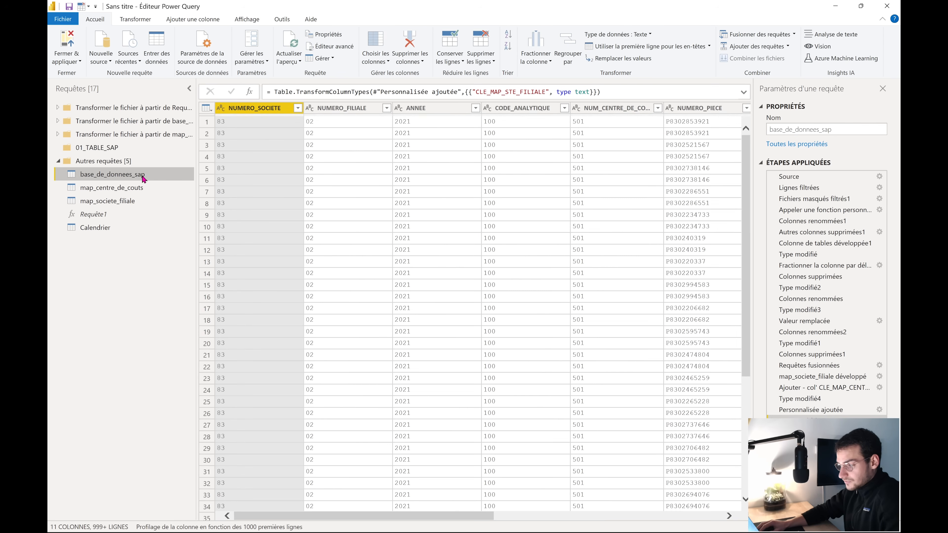
Move base_de_donnees_sap into 01_TABLE_SAP and create a 02_MAP group with a description
left_click_drag(151, 179, 127, 153)
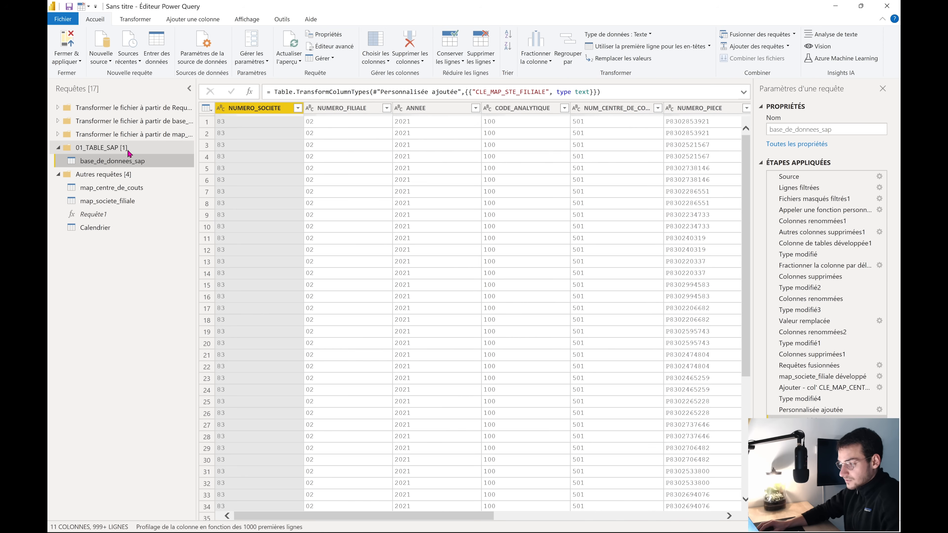
right_click(108, 284)
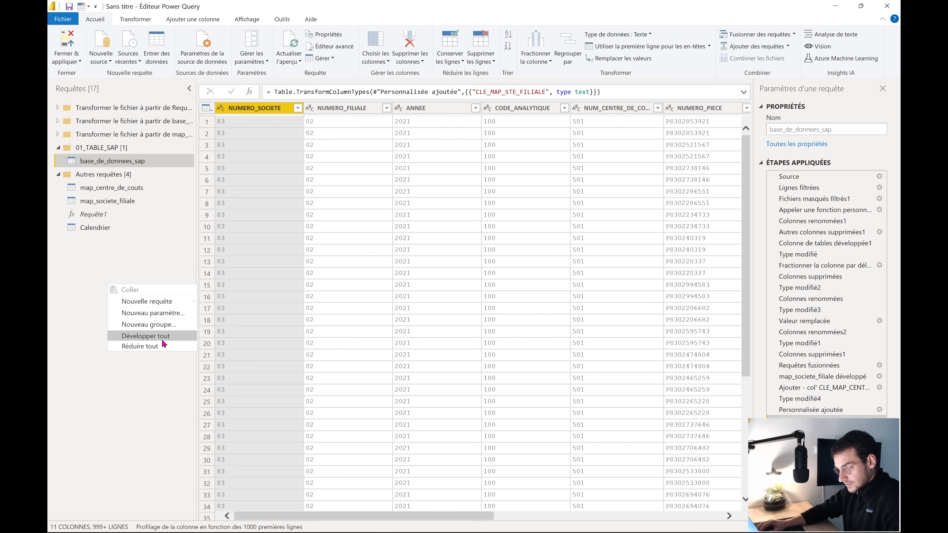
left_click(161, 325)
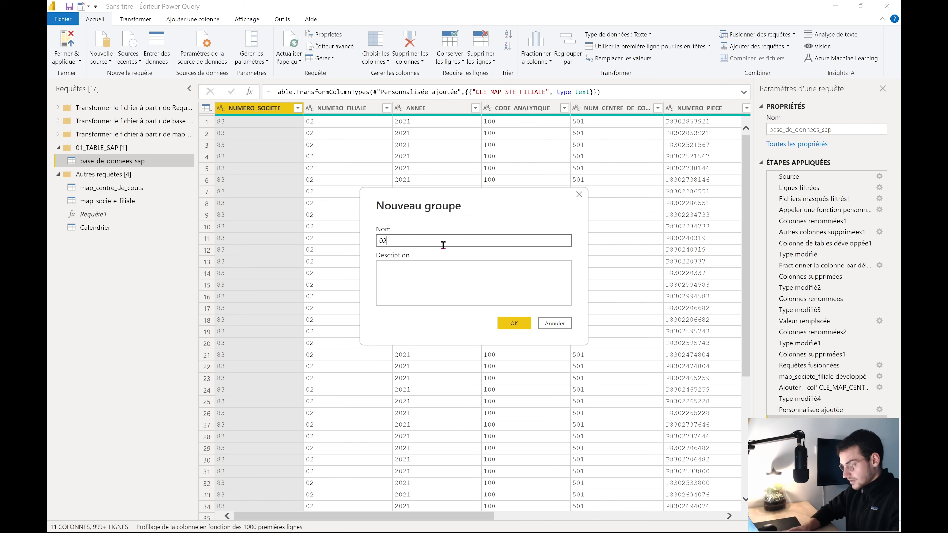
type("02_")
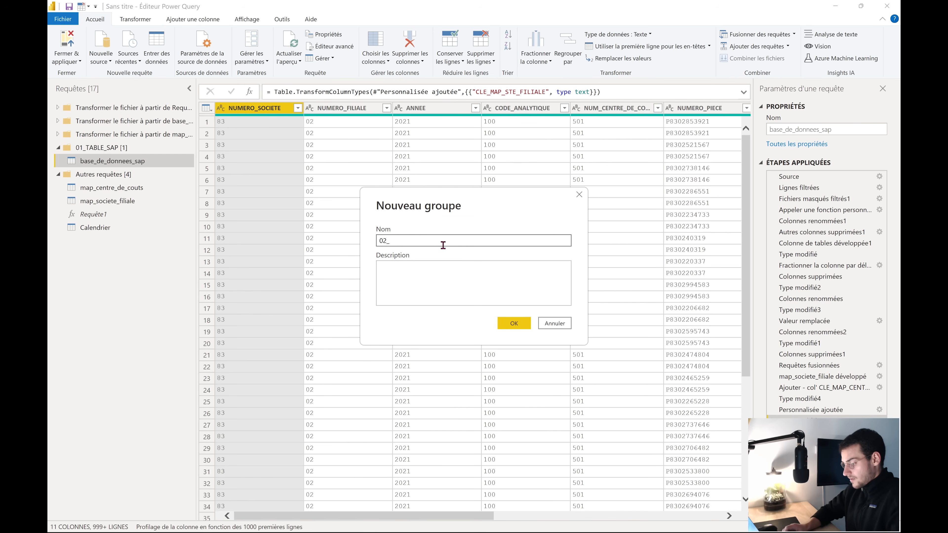
type("MAP")
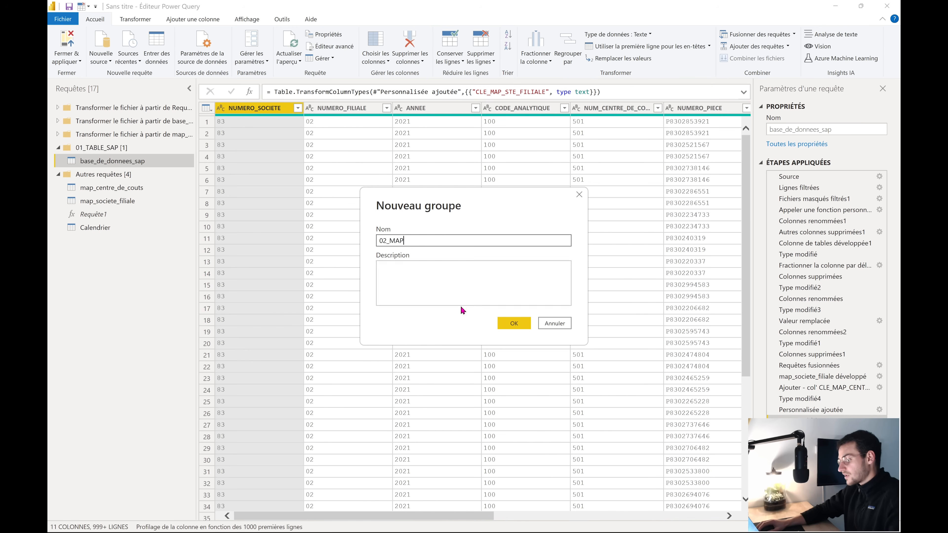
left_click(448, 292)
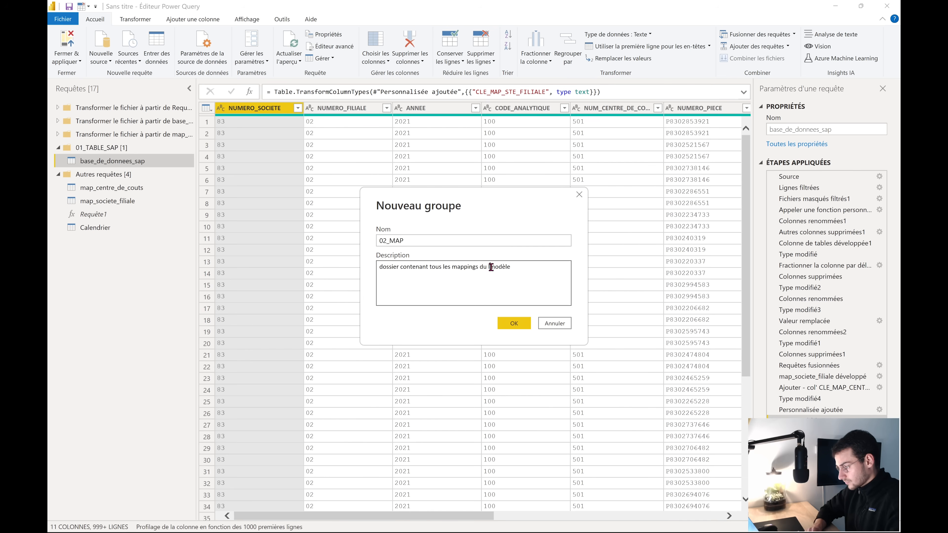
key("BackSpace")
left_click(513, 322)
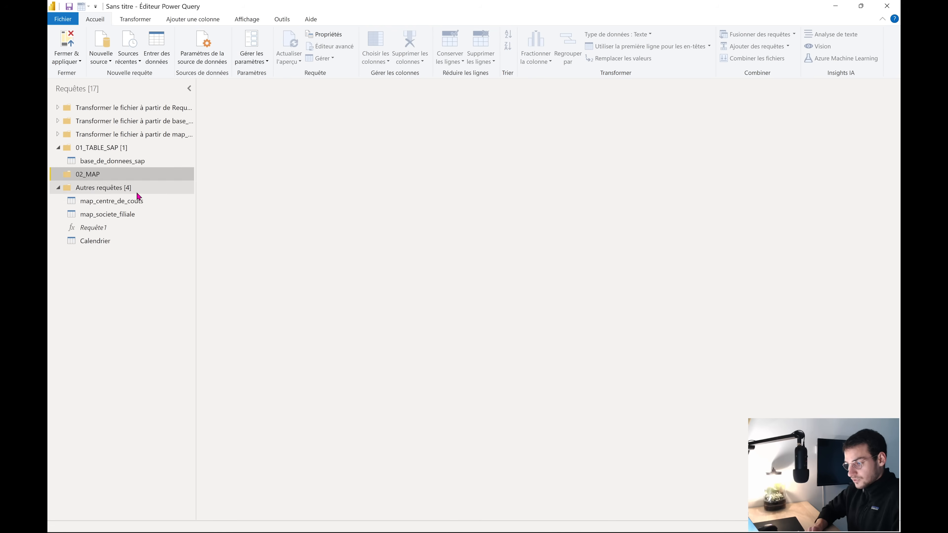
Move map_centre_de_couts and map_societe_filiale into the 02_MAP group
left_click(135, 213)
left_click(131, 203)
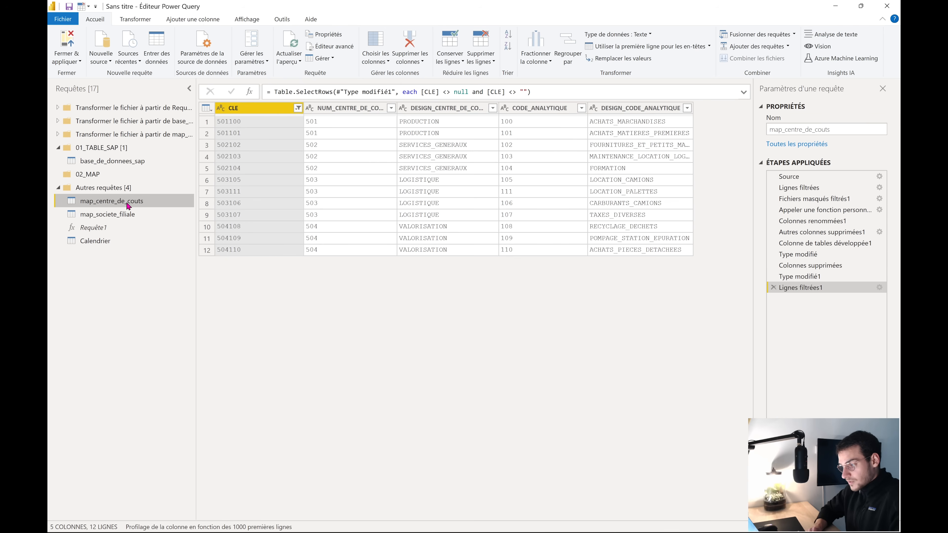
left_click_drag(128, 206, 119, 176)
left_click(127, 214)
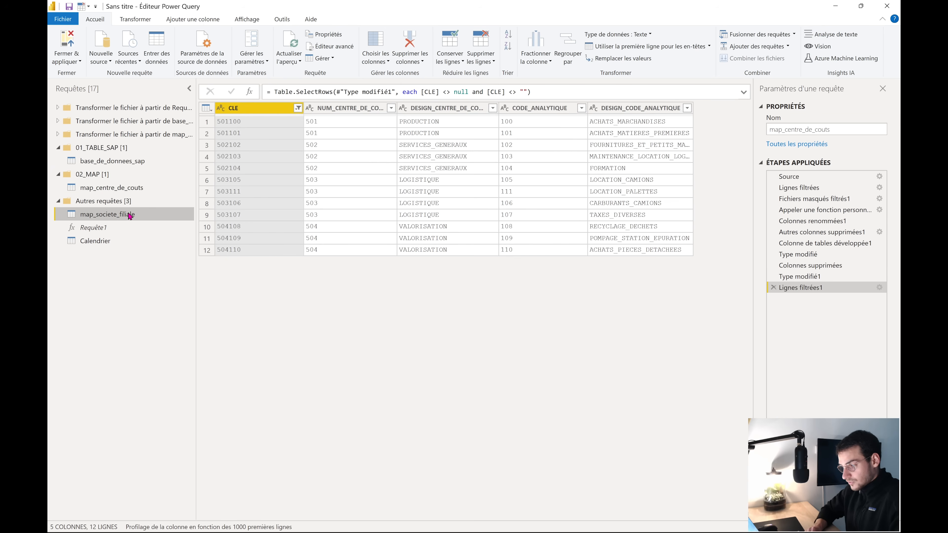
left_click_drag(112, 214, 80, 176)
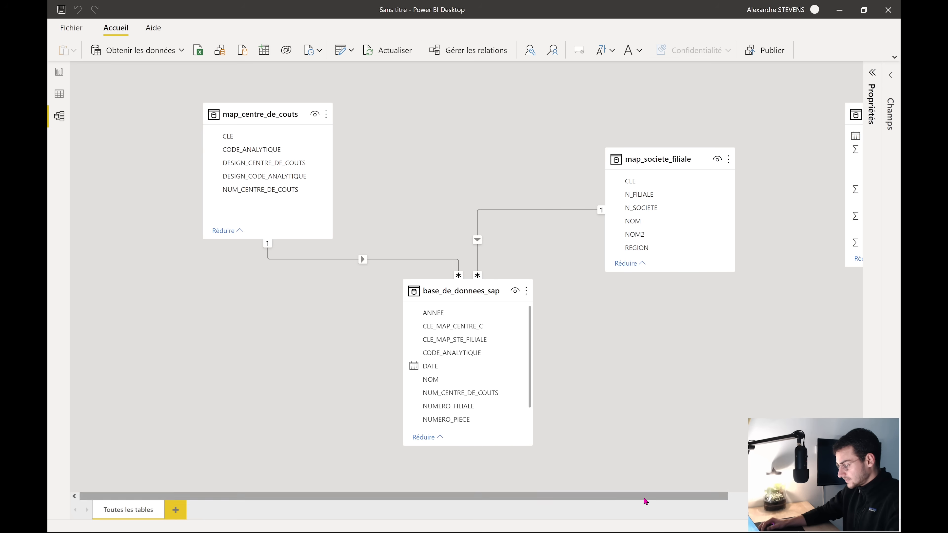
Place Calendrier below map_societe_filiale and relate its Date to DATE in base_de_donnees_sap
left_click_drag(643, 497, 751, 345)
left_click_drag(751, 120, 690, 326)
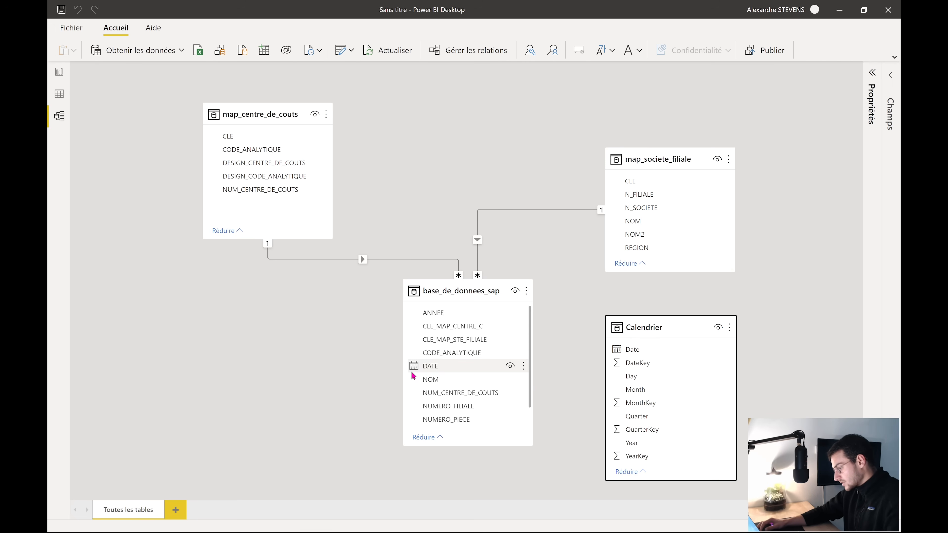
left_click_drag(660, 352, 457, 369)
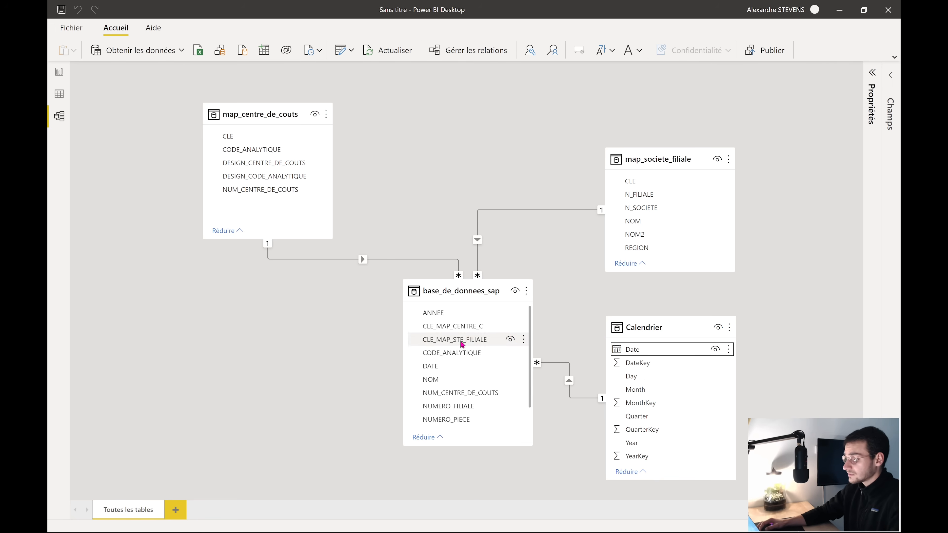
Tidy the positions of base_de_donnees_sap, map_centre_de_couts and map_societe_filiale in the diagram
left_click_drag(476, 296, 453, 311)
left_click_drag(294, 111, 237, 121)
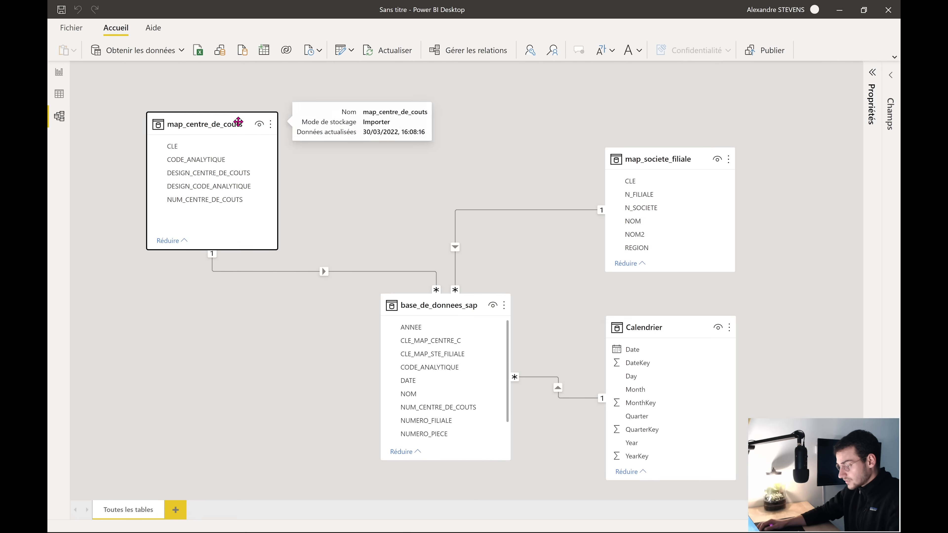
left_click_drag(650, 154, 613, 108)
key("super+Tab")
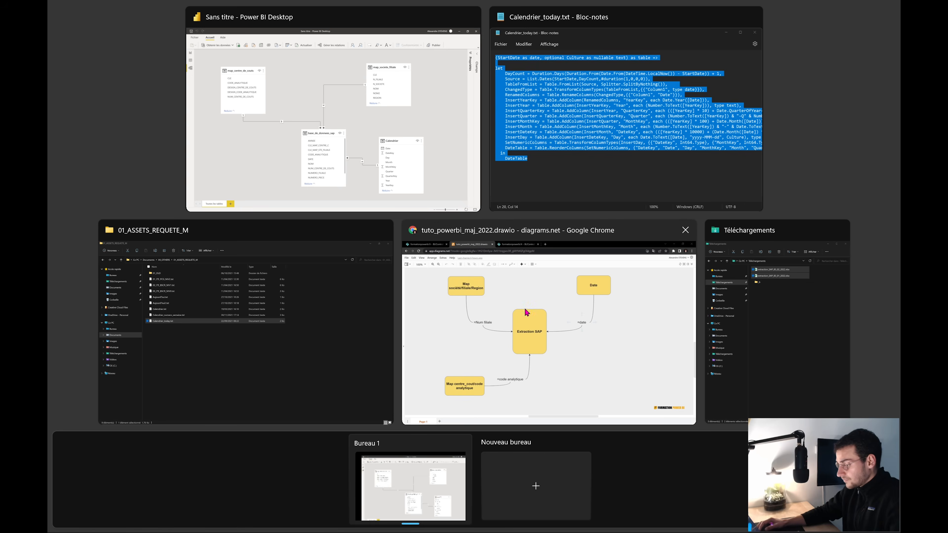
Glance at the diagrams.net tutorial, then leave Power BI on its Report view
left_click(521, 304)
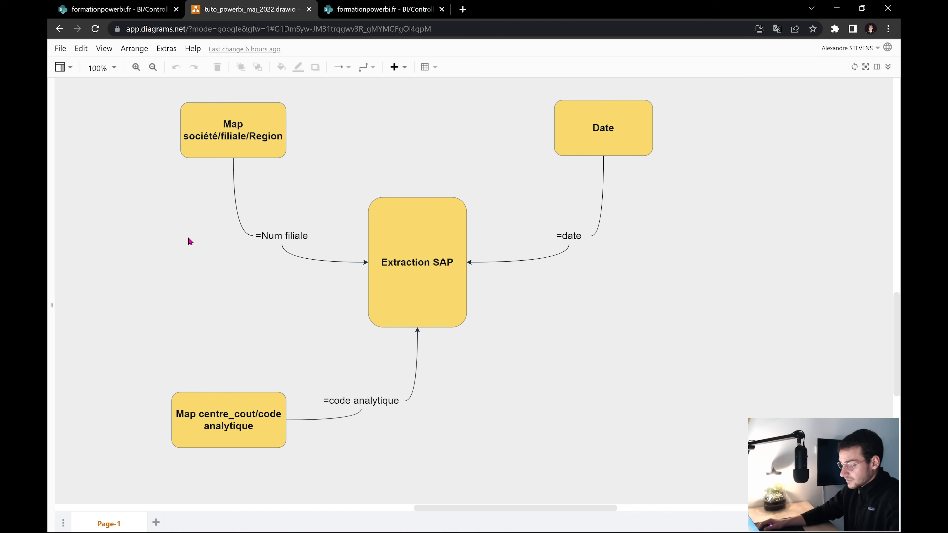
key("super+Tab")
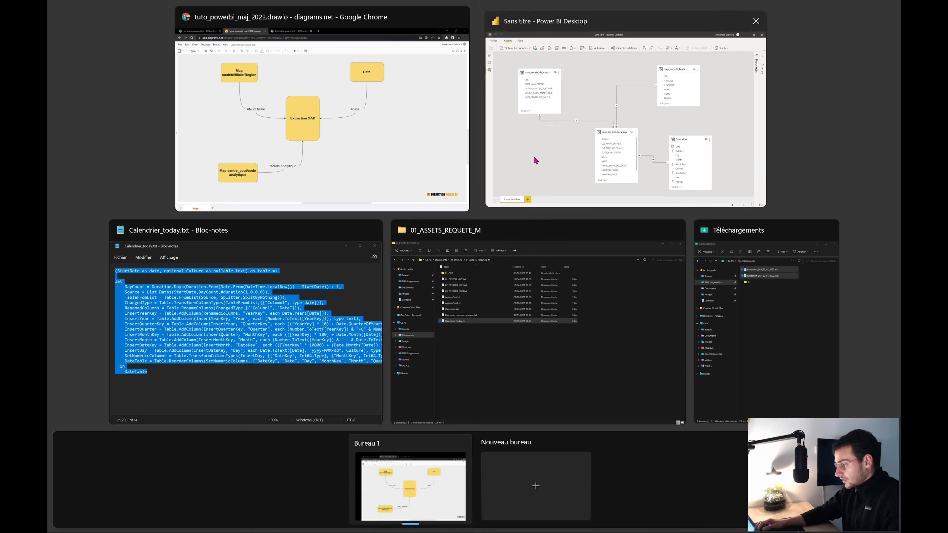
left_click(533, 156)
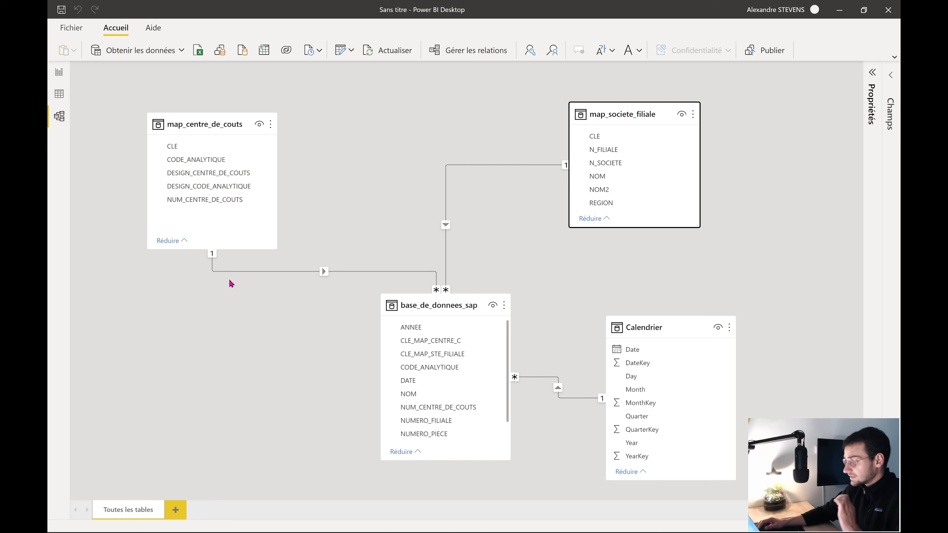
left_click(58, 75)
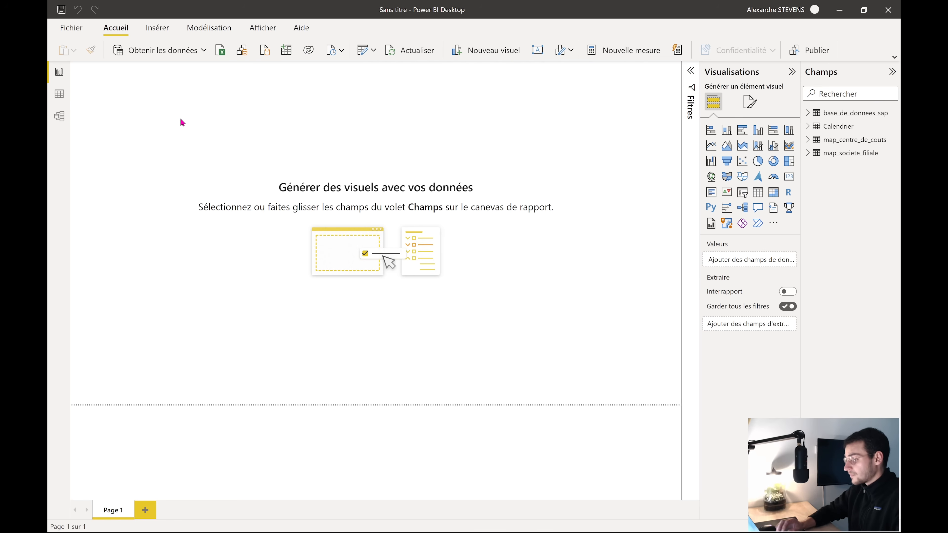
Bring diagrams.net back and scroll up to the Lecture-to-Visualisation process flow
key("super+Tab")
left_click(511, 151)
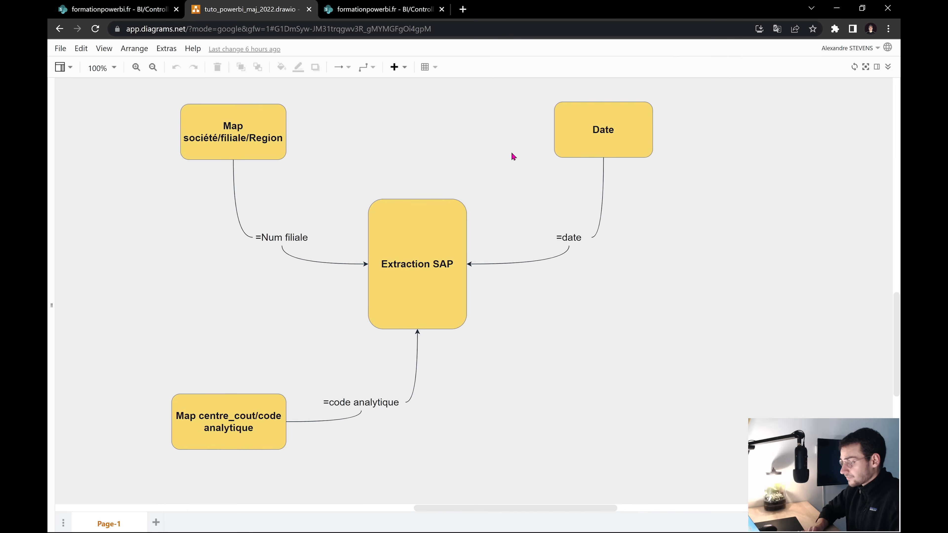
scroll(511, 151, "up", 5)
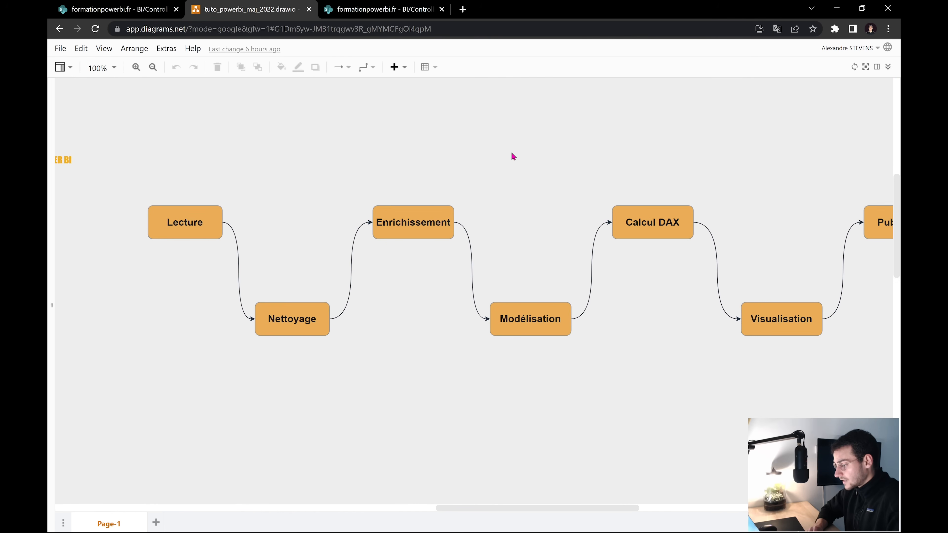
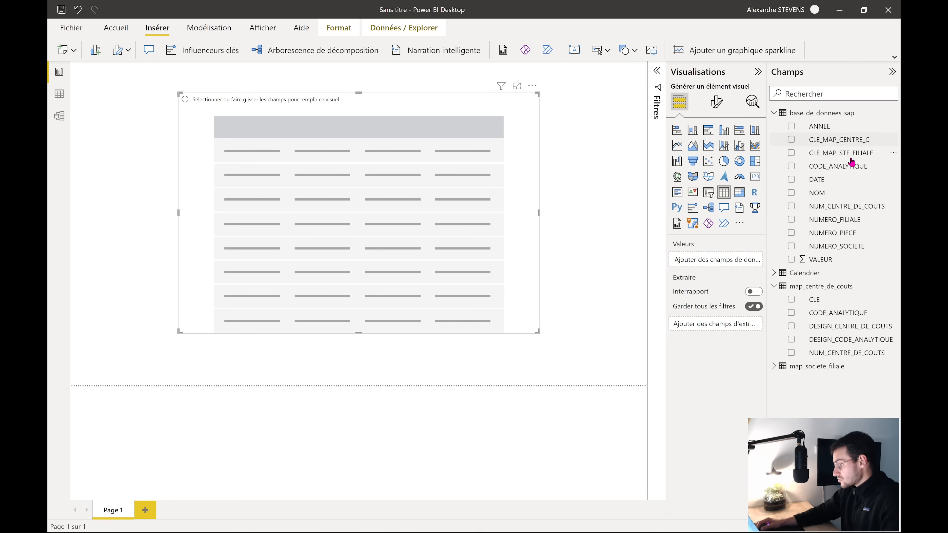
Fill the table visual with CODE_ANALYTIQUE, DESIGN_CODE_ANALYTIQUE, VALEUR and N_FILIALE from map_societe_filiale
left_click_drag(852, 168, 394, 181)
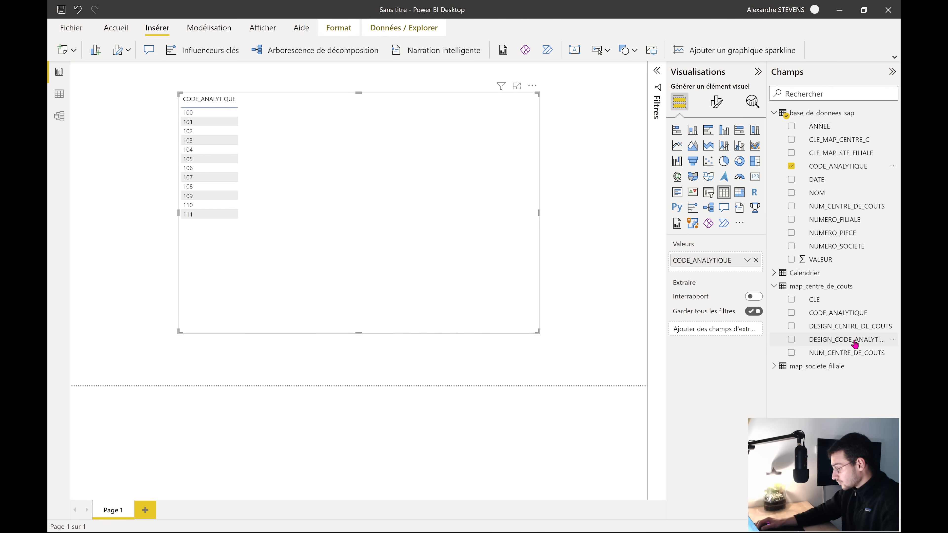
left_click_drag(854, 340, 424, 264)
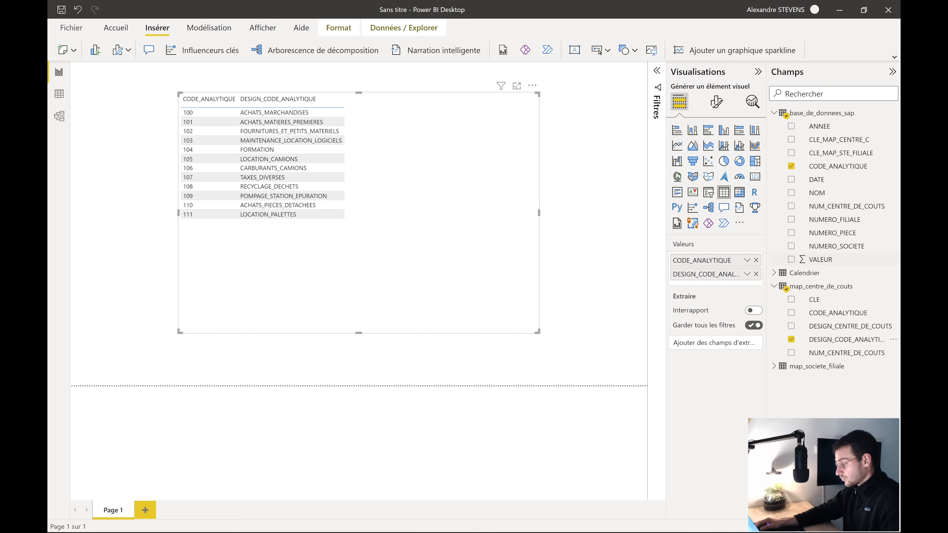
left_click_drag(820, 259, 397, 244)
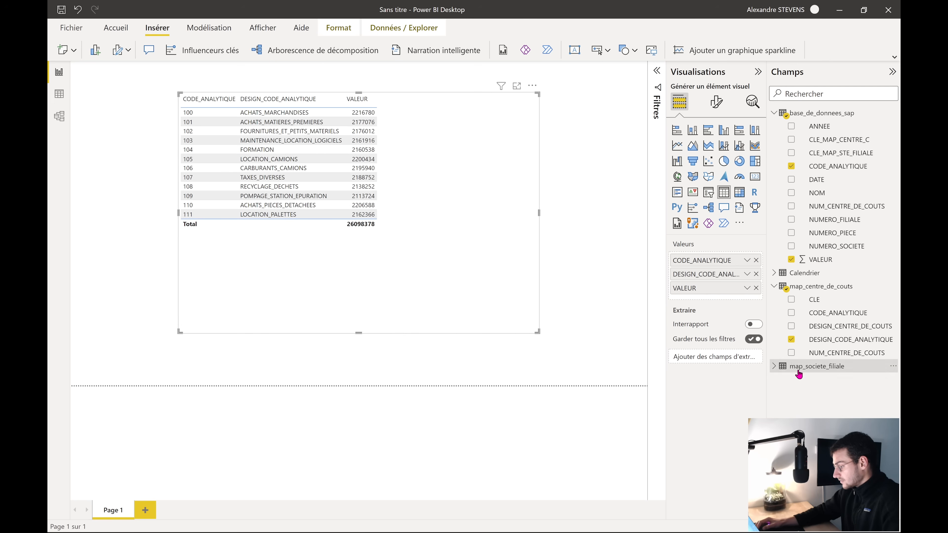
left_click(772, 367)
left_click(772, 367)
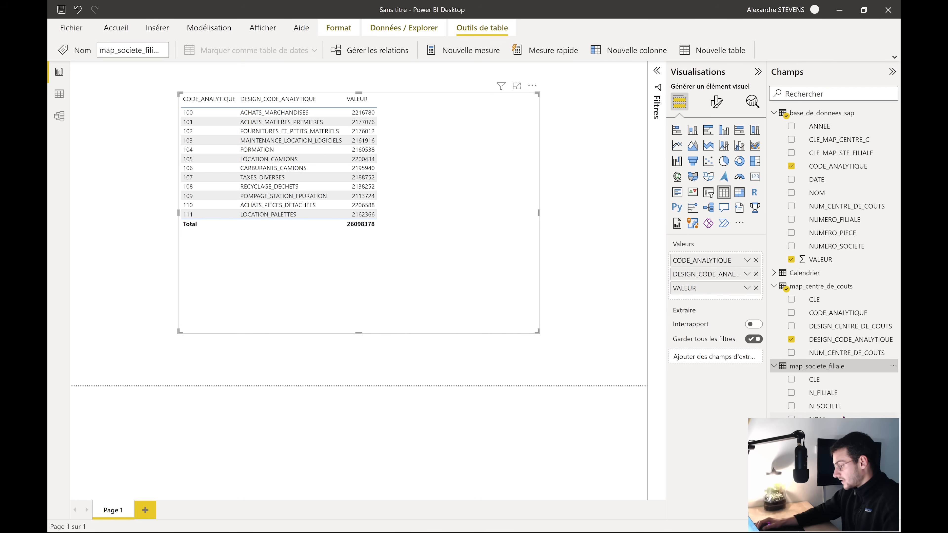
left_click_drag(840, 394, 380, 276)
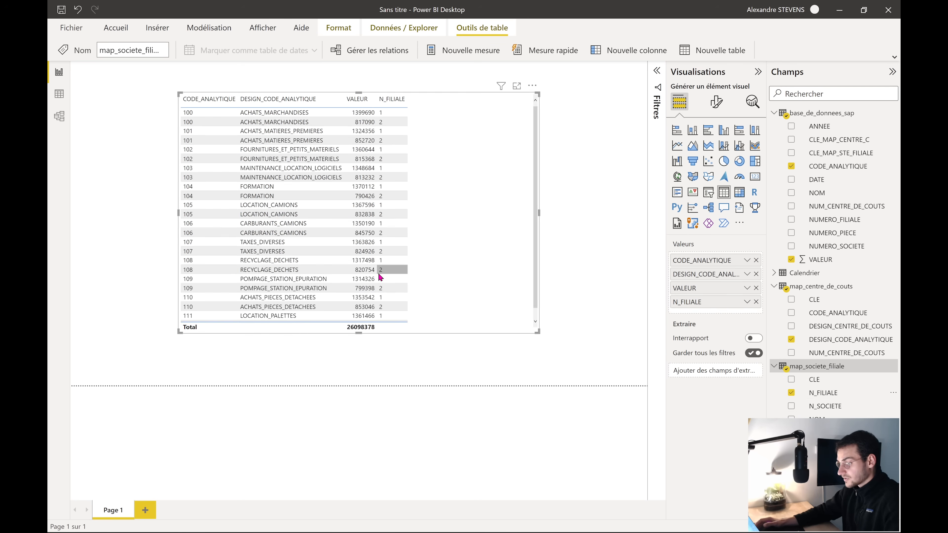
scroll(392, 272, "down", 1)
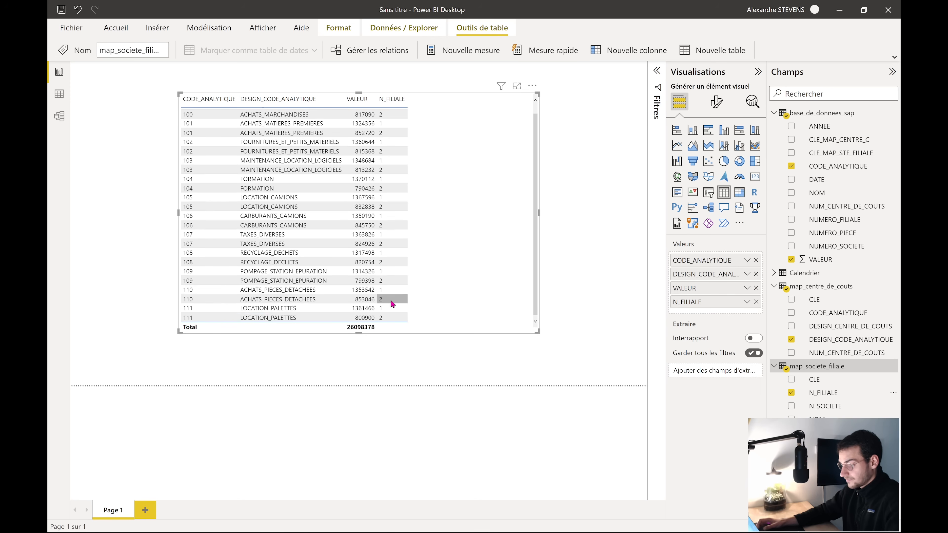
scroll(391, 303, "up", 1)
right_click(467, 213)
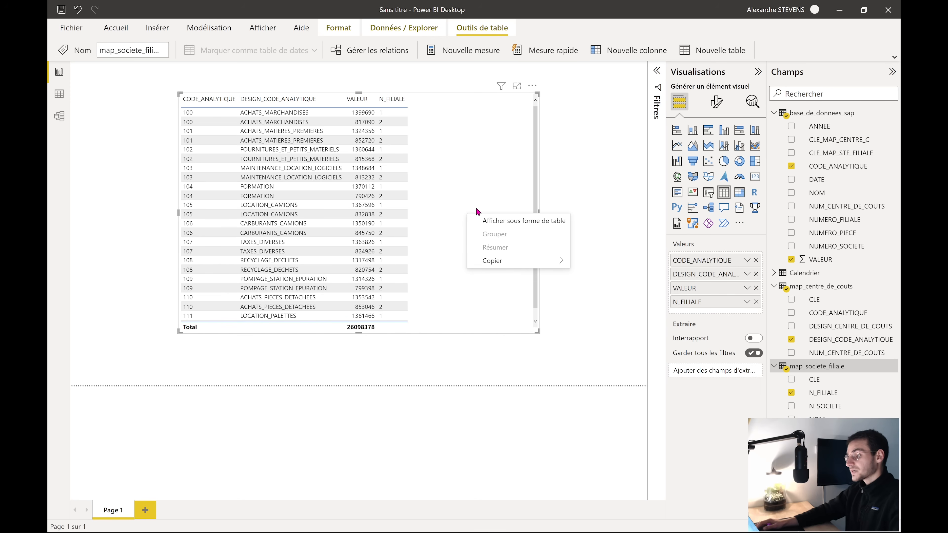
left_click(469, 178)
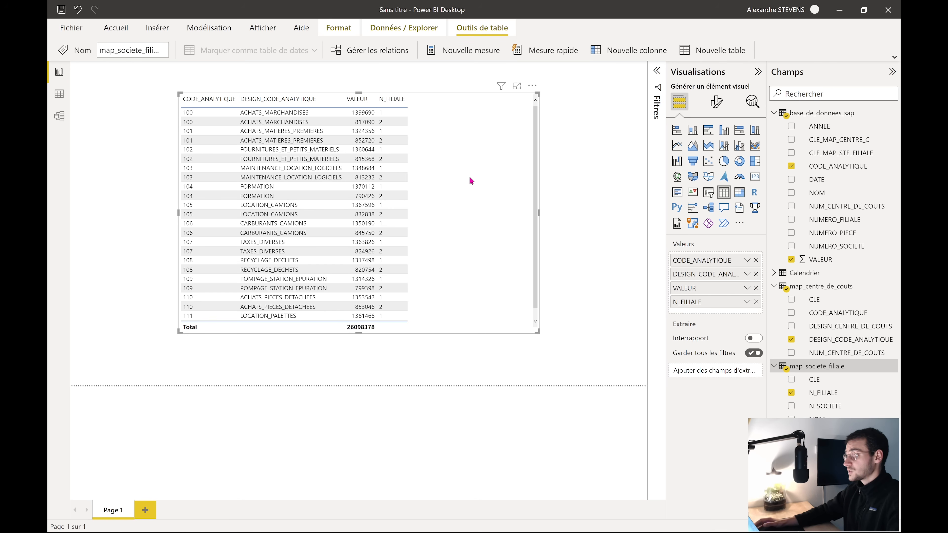
Delete the CODE_ANALYTIQUE/VALEUR table visual from the report page
key("Delete")
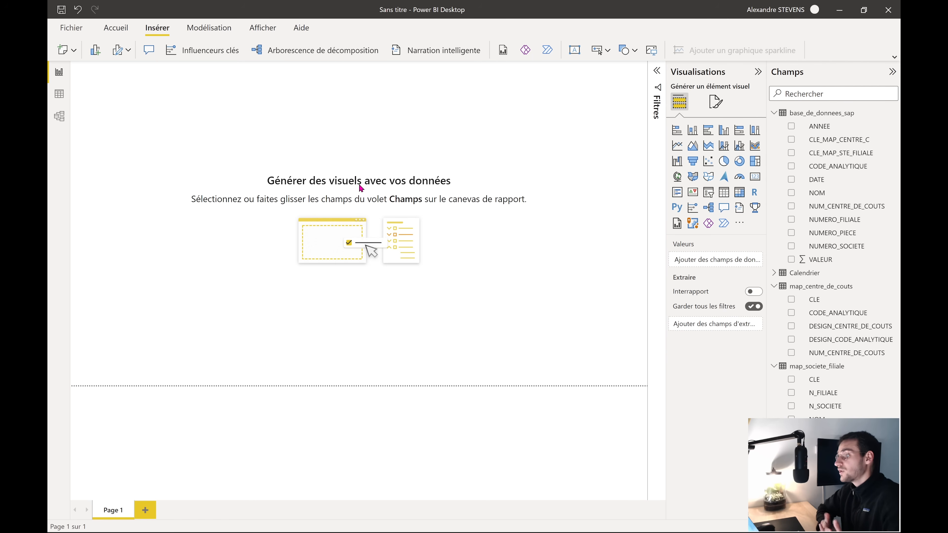
Insert a blue rectangle shape and shorten it into a small box
left_click(628, 50)
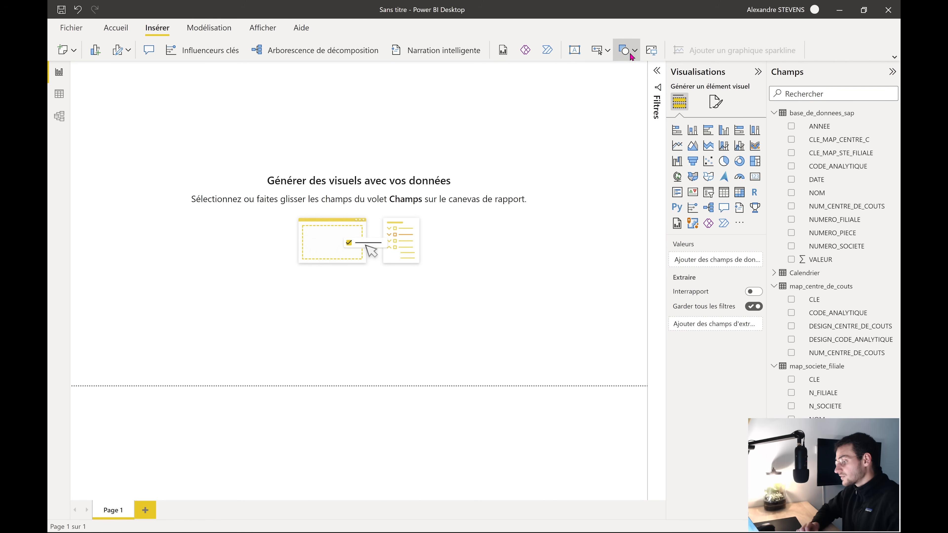
left_click(623, 93)
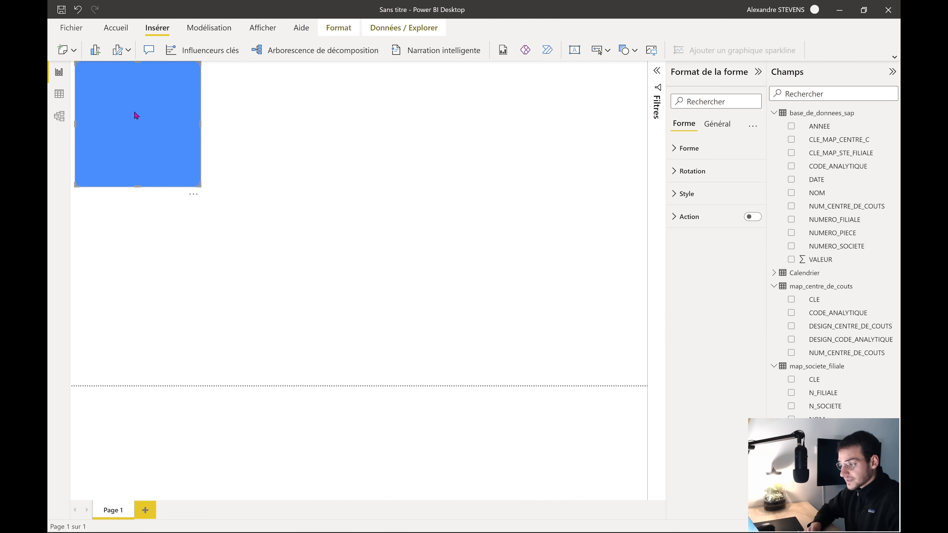
left_click_drag(135, 112, 140, 120)
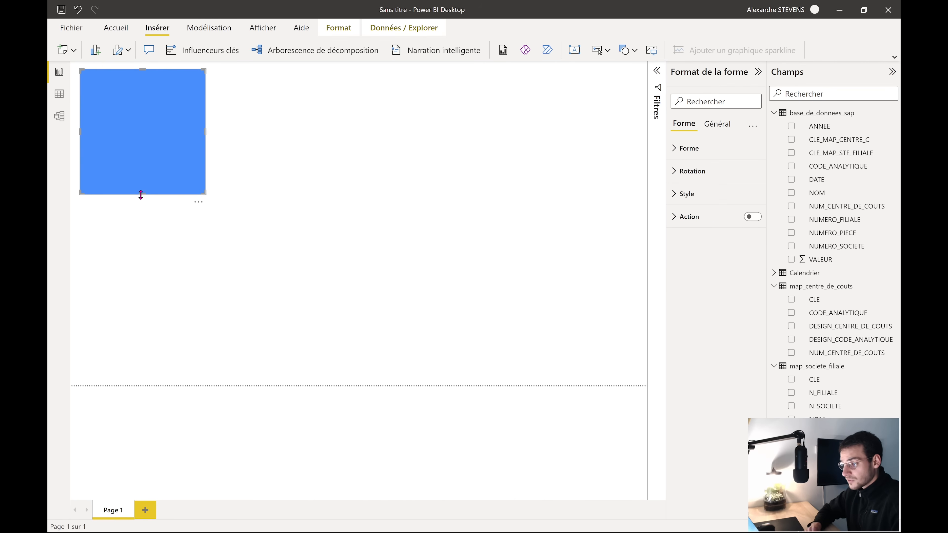
left_click_drag(141, 193, 156, 138)
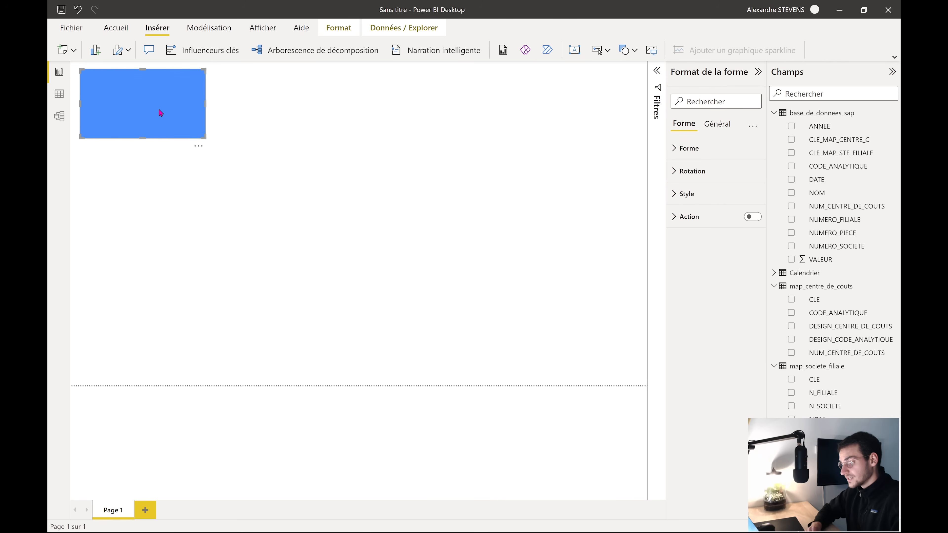
Duplicate the rectangle into three boxes in a row and move them down together
key("ctrl+c")
key("ctrl+v")
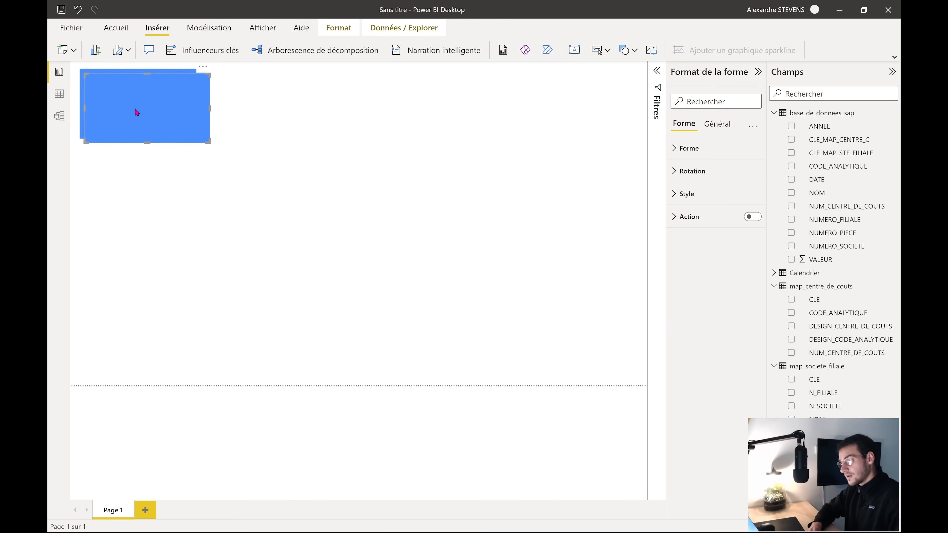
left_click_drag(135, 112, 271, 110)
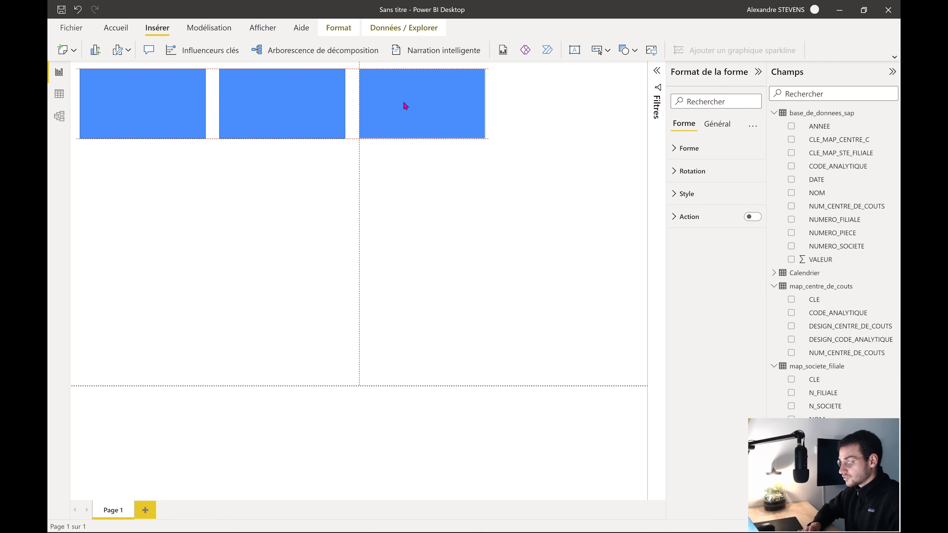
left_click_drag(404, 104, 404, 104)
left_click(371, 245)
left_click_drag(82, 177, 511, 62)
left_click_drag(312, 122, 318, 148)
left_click(355, 279)
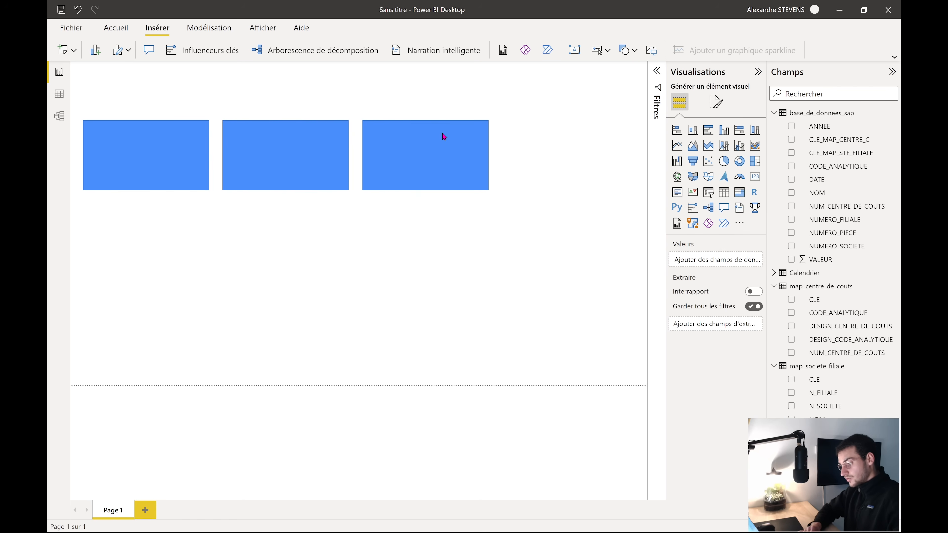
Stretch the third rectangle into a tall panel on the right
left_click(428, 151)
left_click_drag(427, 151, 570, 374)
left_click(446, 285)
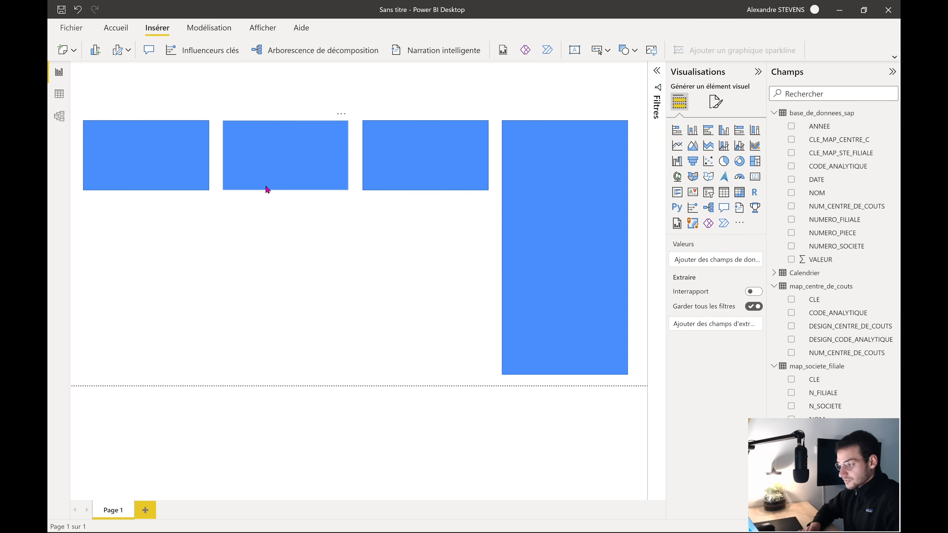
Narrow and realign the small boxes, then widen the tall panel to meet them
left_click(174, 161)
left_click_drag(207, 160, 109, 221)
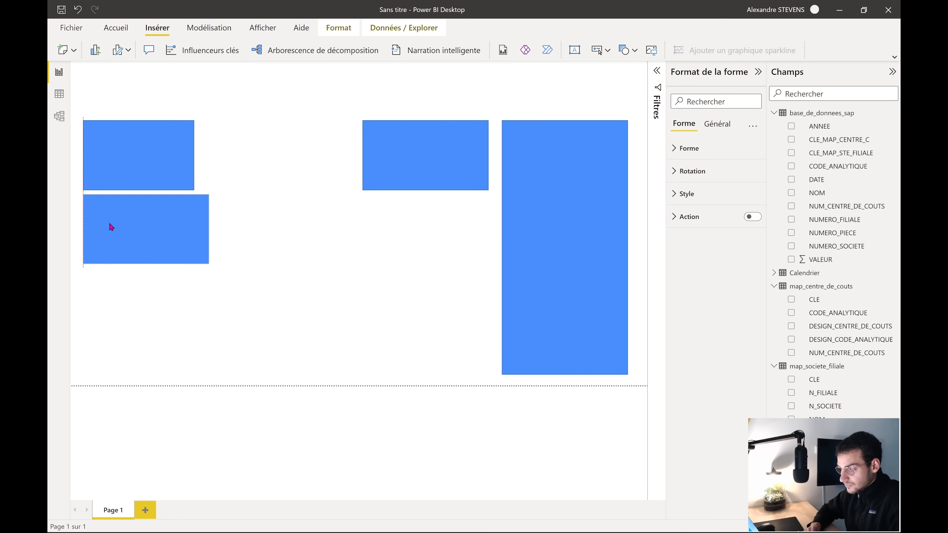
left_click_drag(209, 228, 194, 233)
left_click_drag(135, 228, 253, 154)
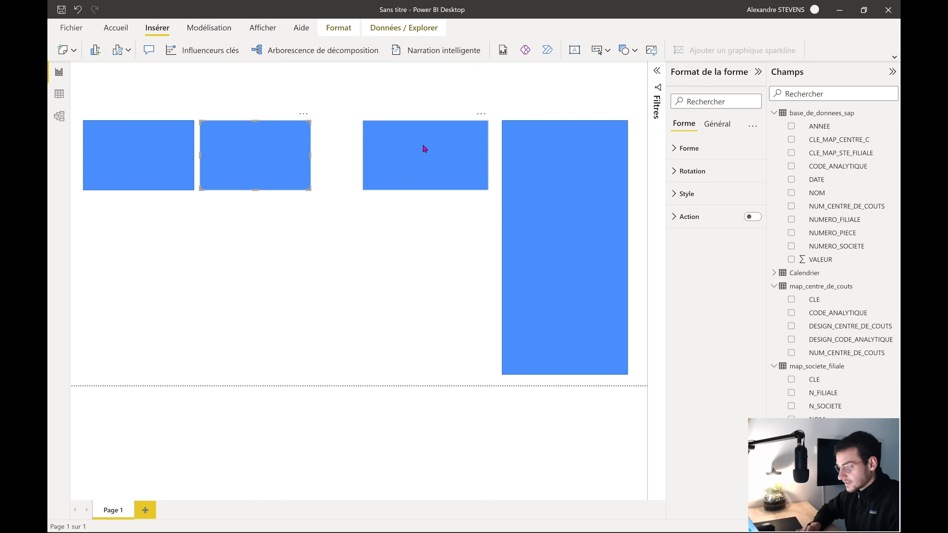
left_click_drag(425, 146, 378, 153)
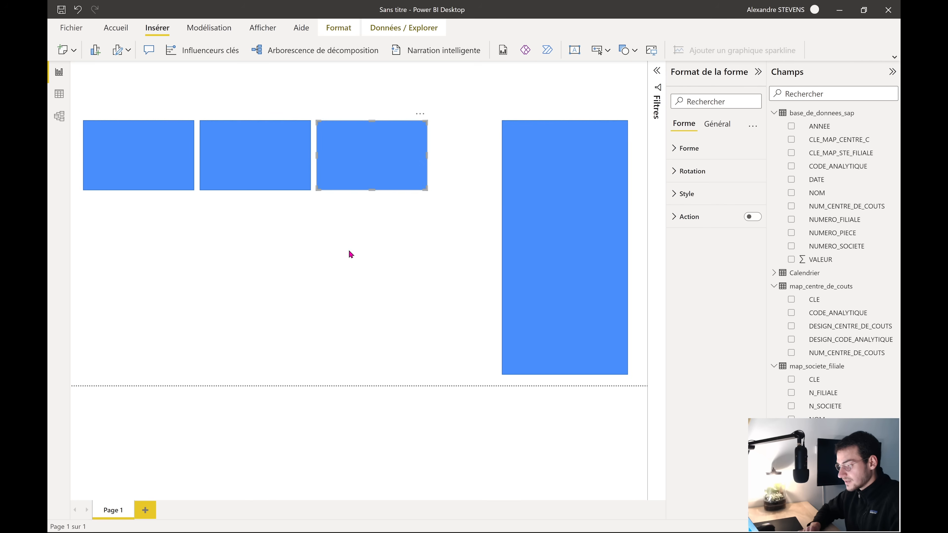
left_click(340, 264)
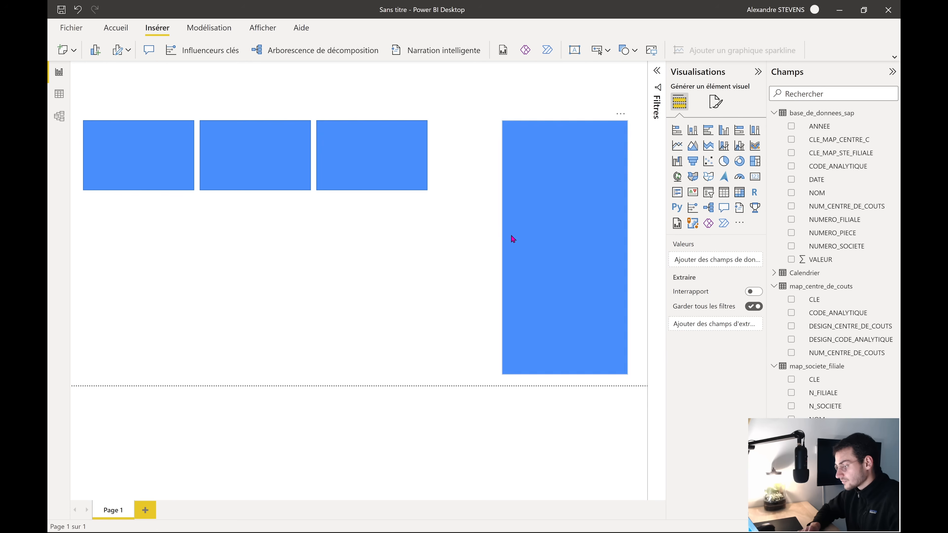
left_click(506, 245)
left_click_drag(501, 247, 433, 254)
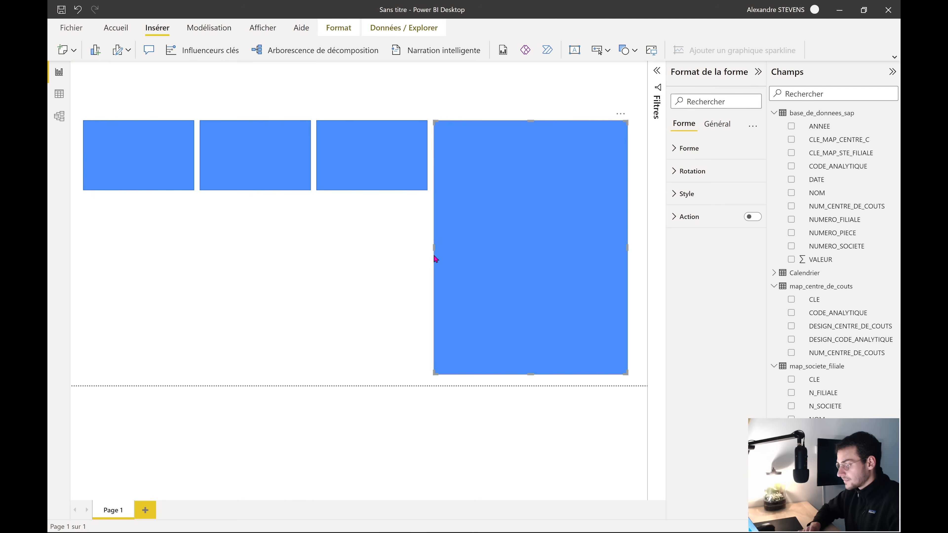
Copy a small rectangle into a thin banner stretched across the top of the page
left_click(378, 259)
left_click(139, 152)
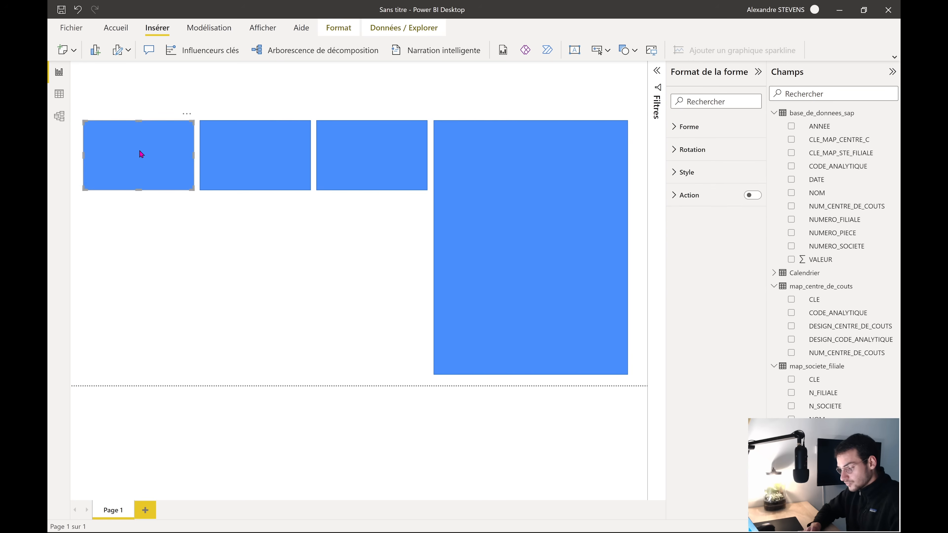
key("ctrl+c")
key("ctrl+v")
left_click_drag(142, 170, 120, 95)
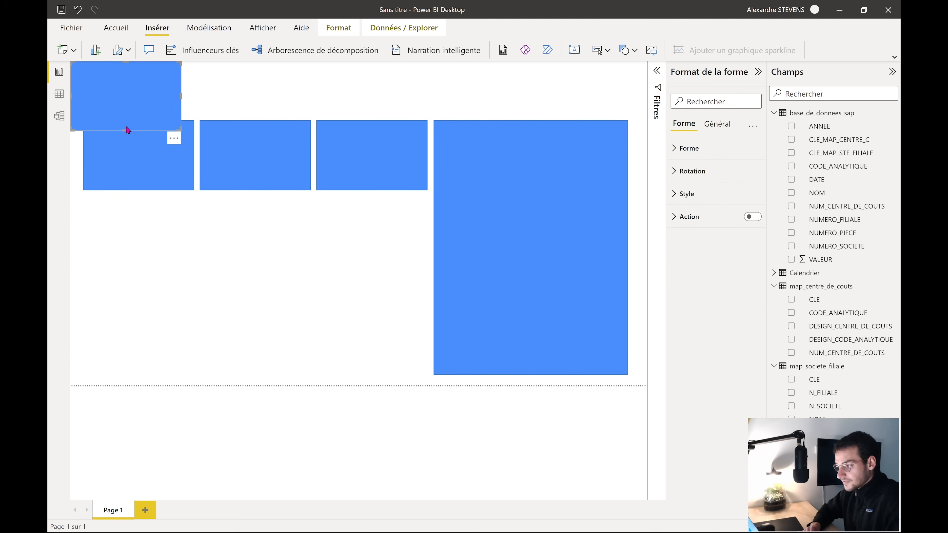
left_click_drag(126, 130, 124, 90)
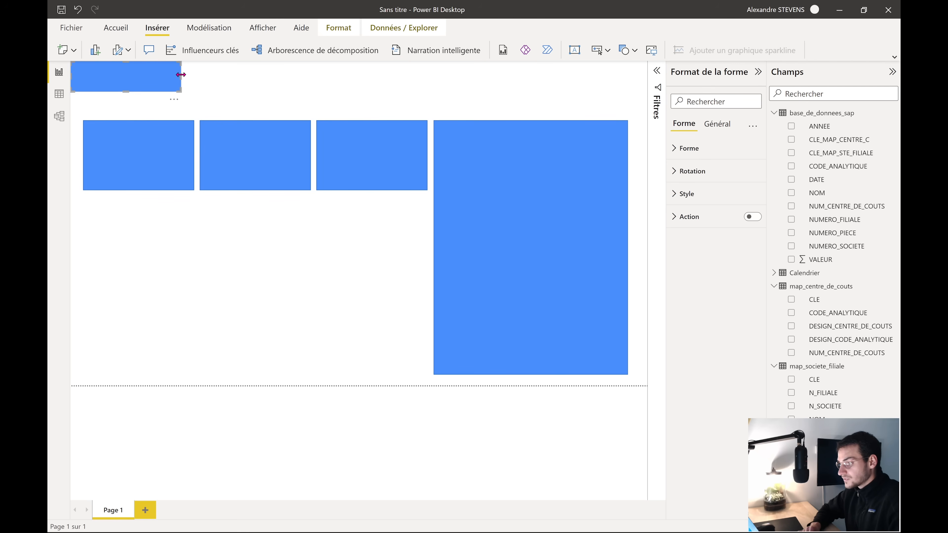
left_click_drag(180, 75, 664, 83)
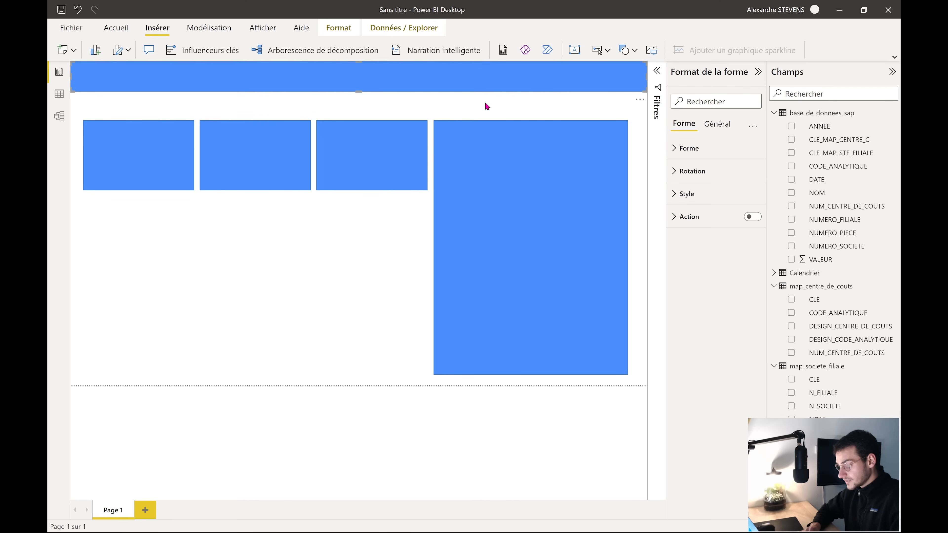
Move the four shapes below the banner up closer to it
left_click(242, 262)
left_click_drag(77, 109, 645, 385)
left_click_drag(565, 317, 567, 304)
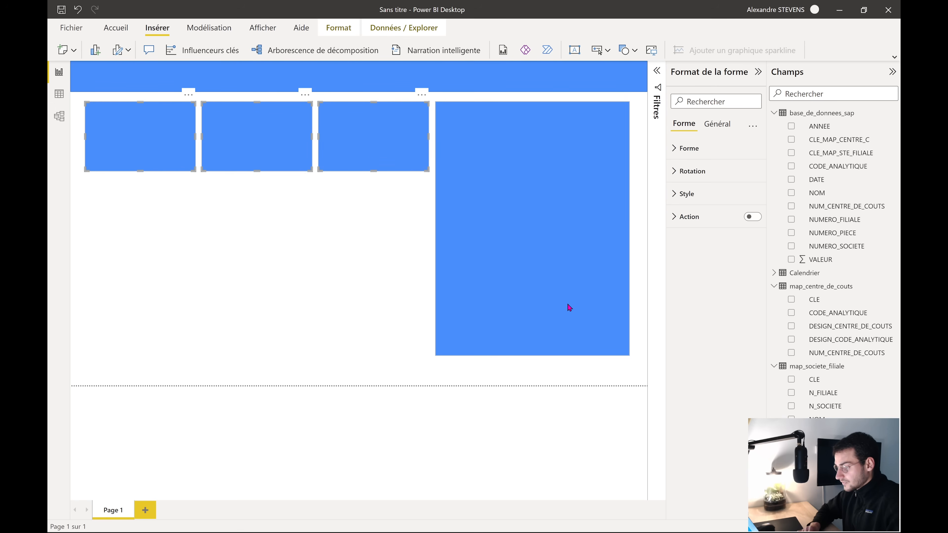
left_click(306, 271)
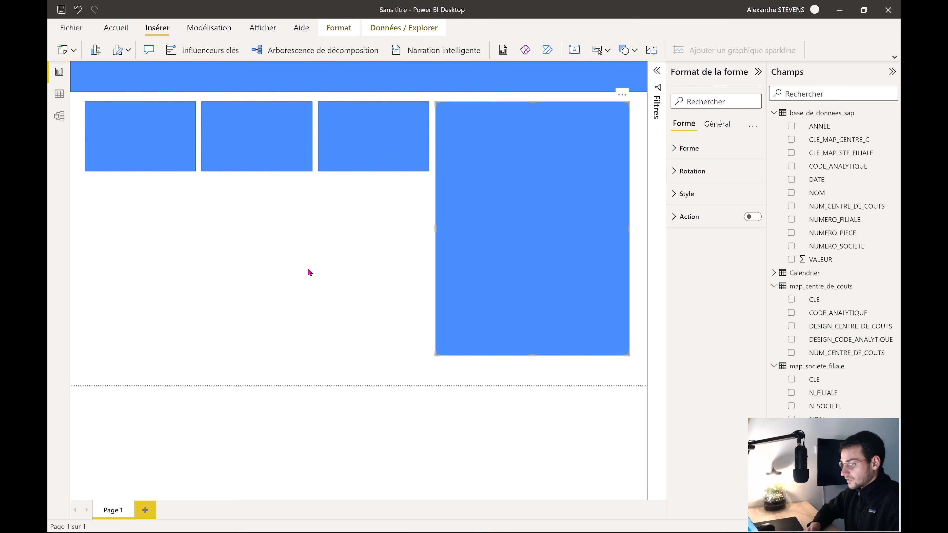
Duplicate the first small box and enlarge the copy to fill the area beneath the three boxes
left_click(161, 170)
key("ctrl+c")
key("ctrl+v")
left_click_drag(154, 152, 148, 224)
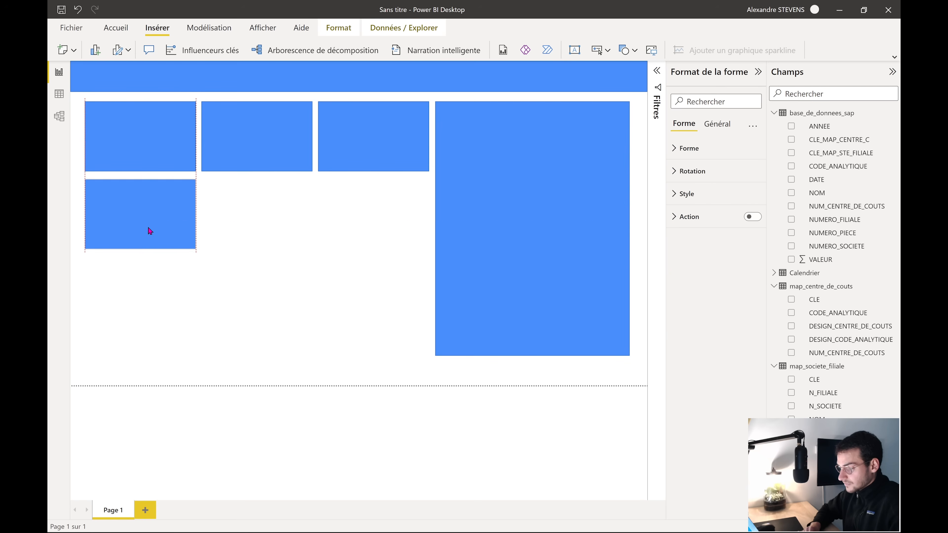
left_click_drag(194, 248, 427, 355)
left_click(408, 378)
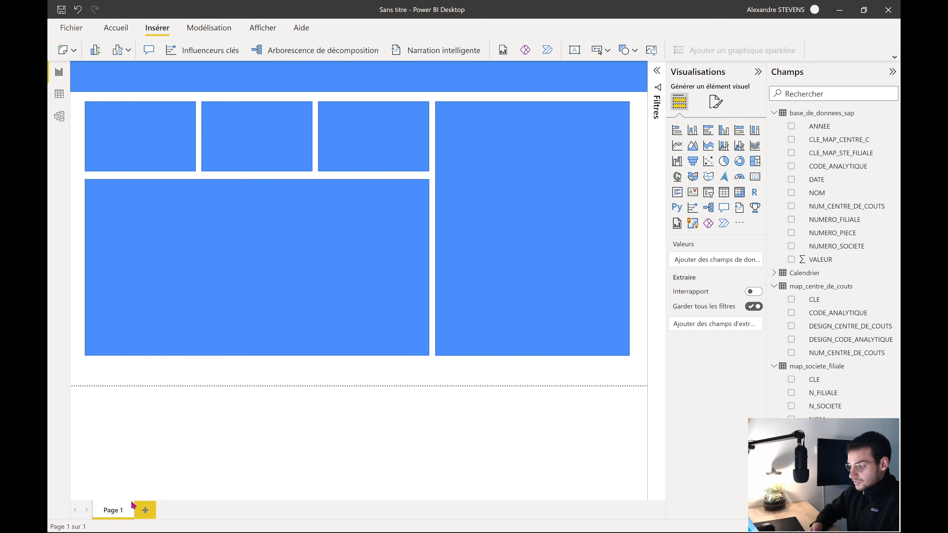
Duplicate Page 1 and rename the original page Wireframe
right_click(113, 510)
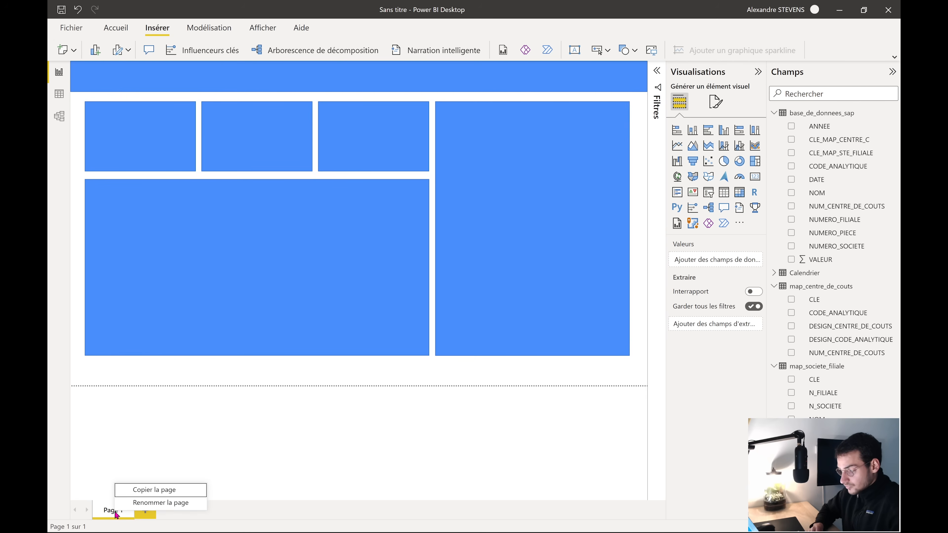
left_click(160, 491)
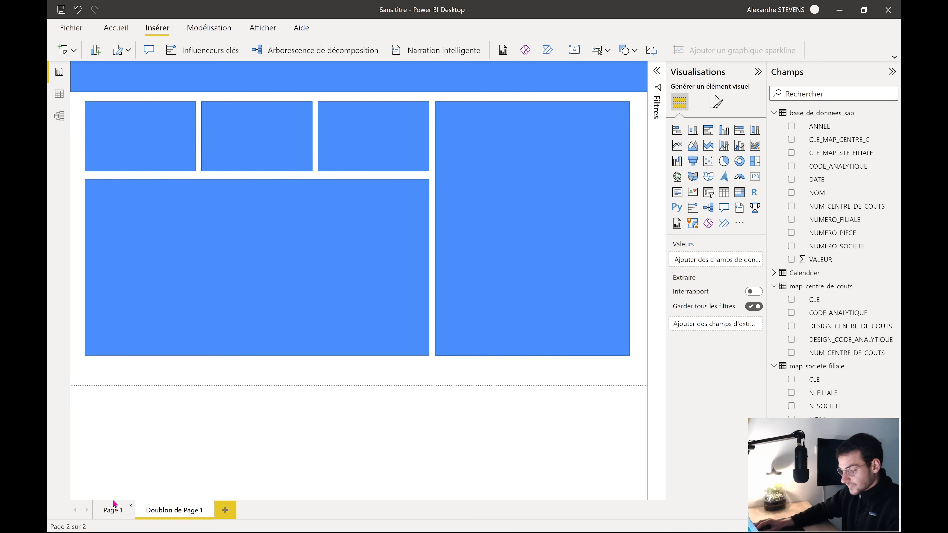
double_click(118, 508)
type("Wi")
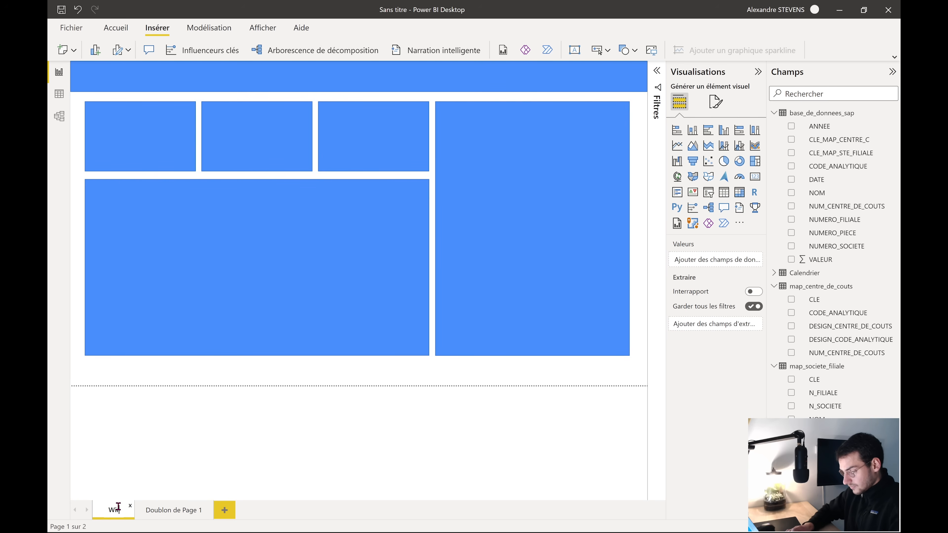
type("reframe")
key("Return")
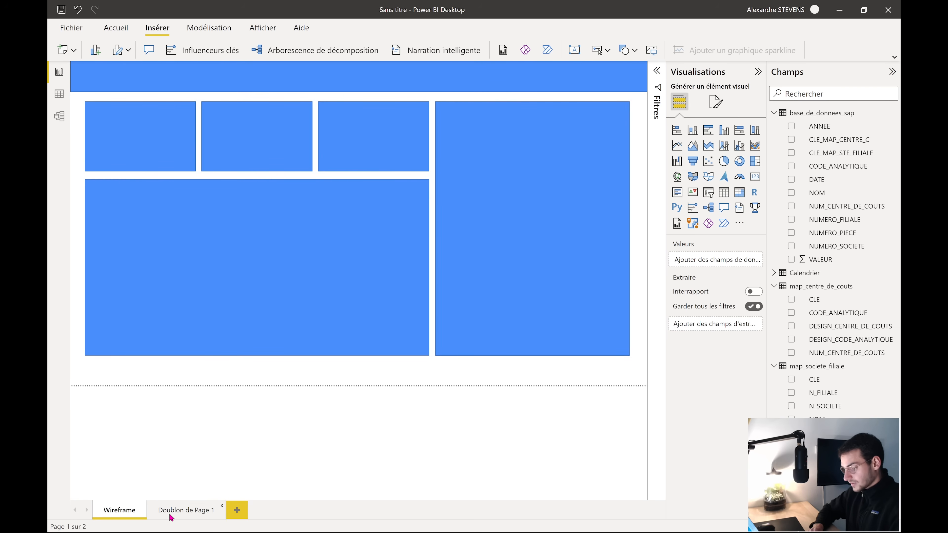
Rename the duplicated page Application
left_click(170, 517)
double_click(186, 510)
key("BackSpace")
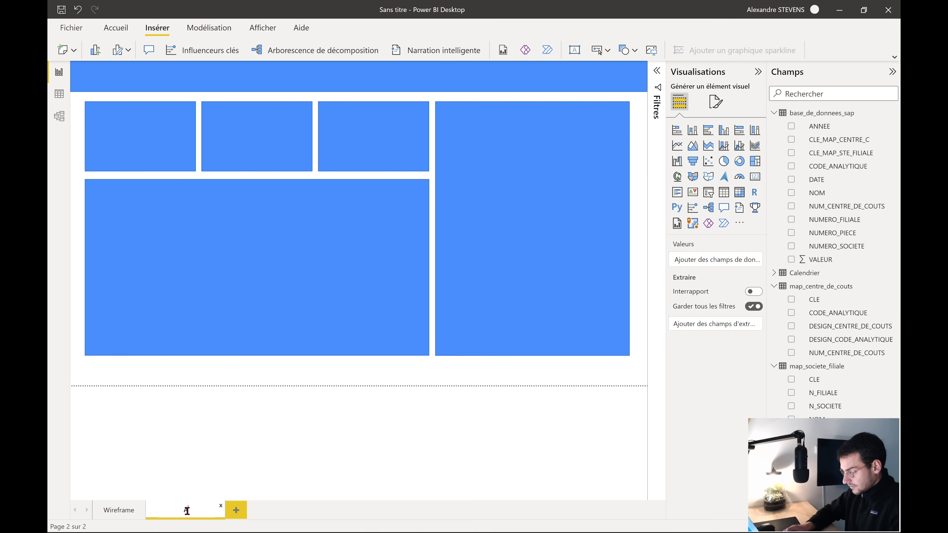
type("Application")
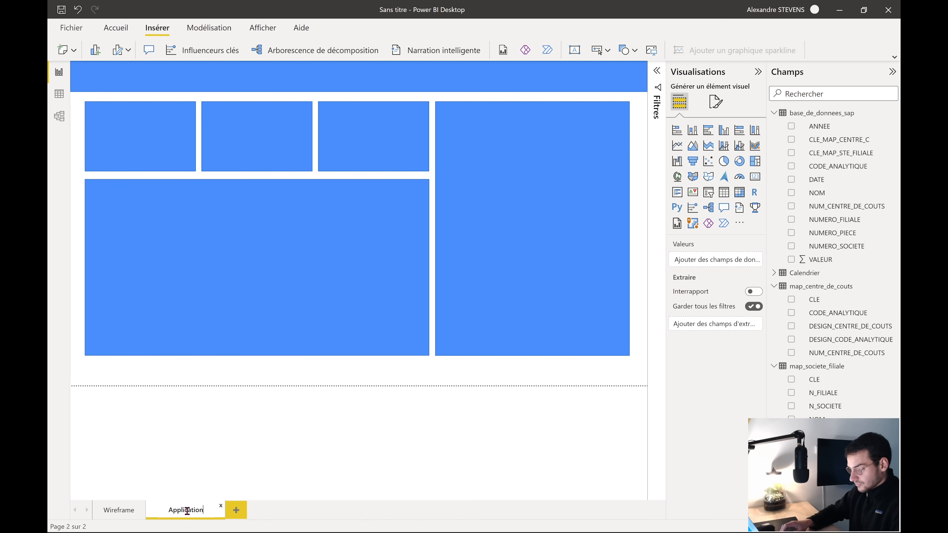
key("Return")
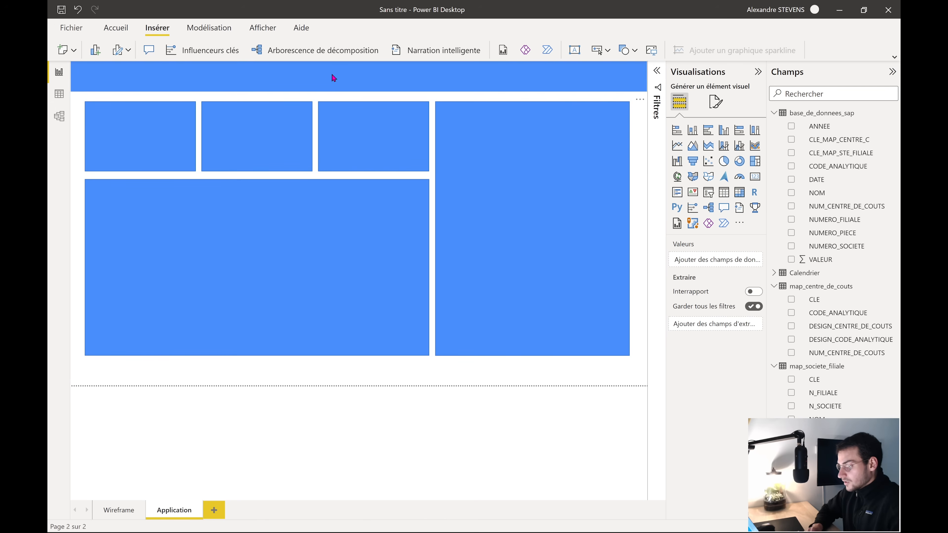
Set the top banner's fill colour to orange
left_click(333, 77)
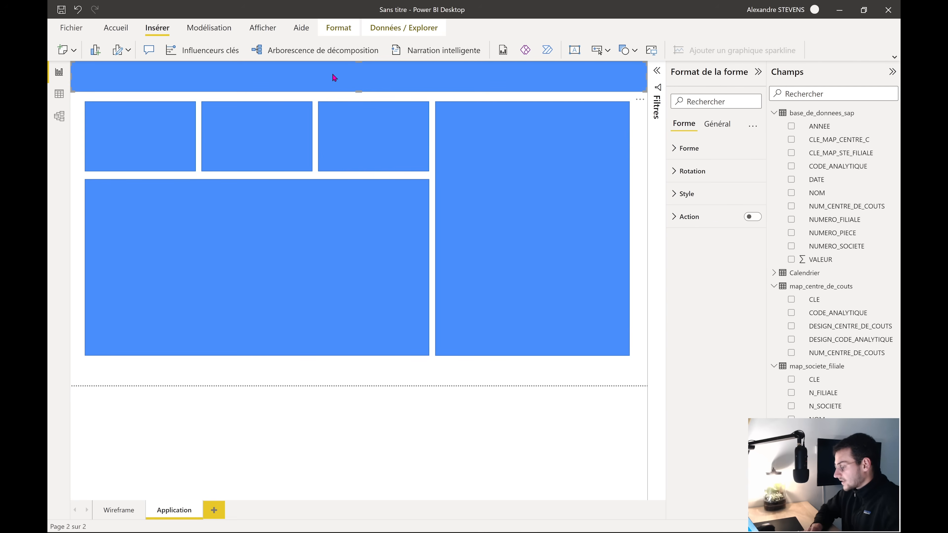
left_click(687, 194)
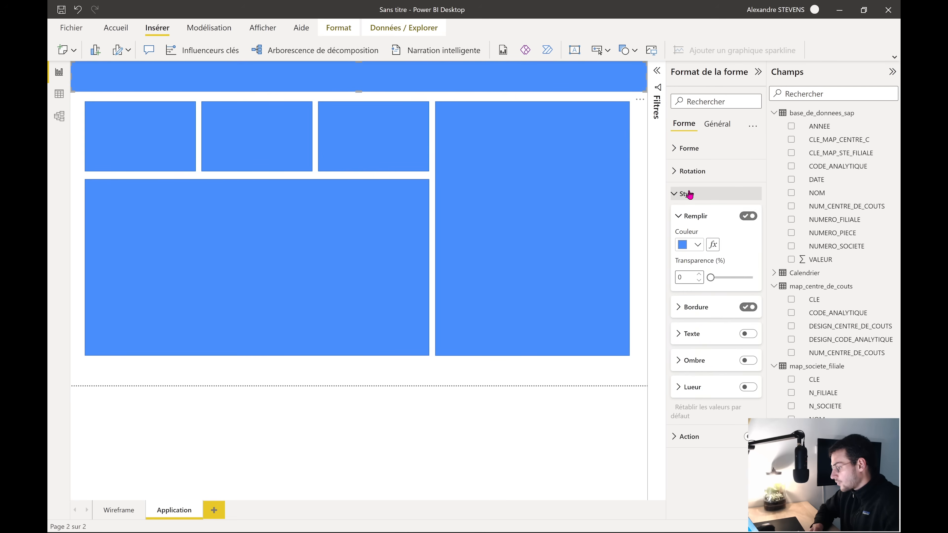
left_click(696, 244)
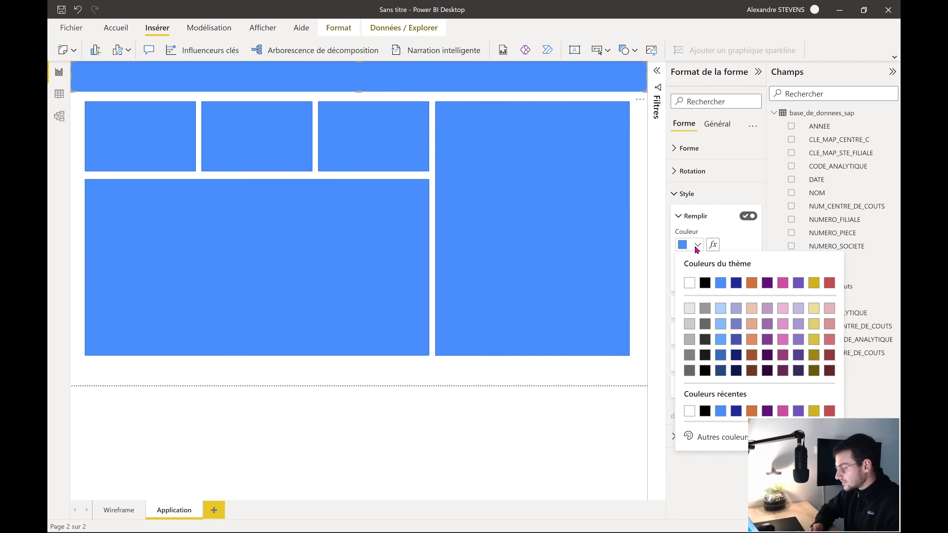
left_click(751, 340)
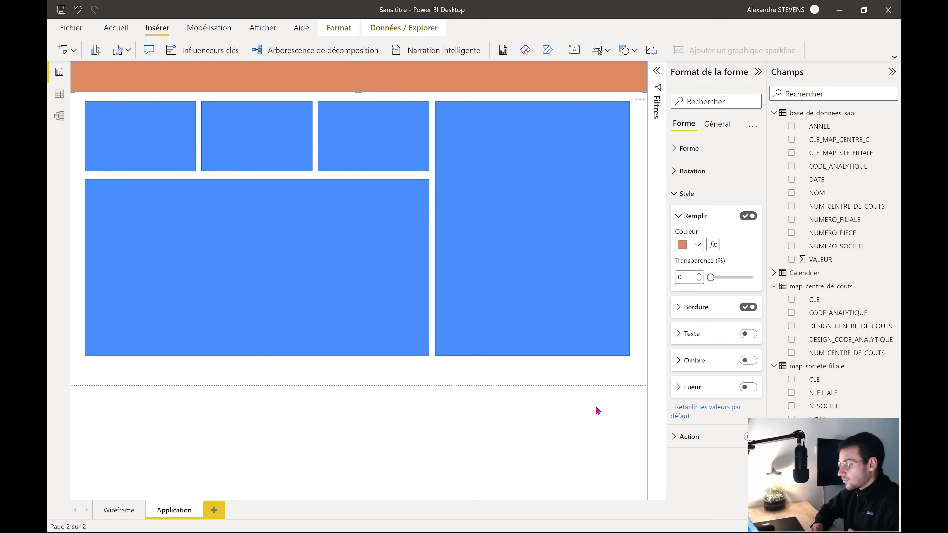
left_click(673, 194)
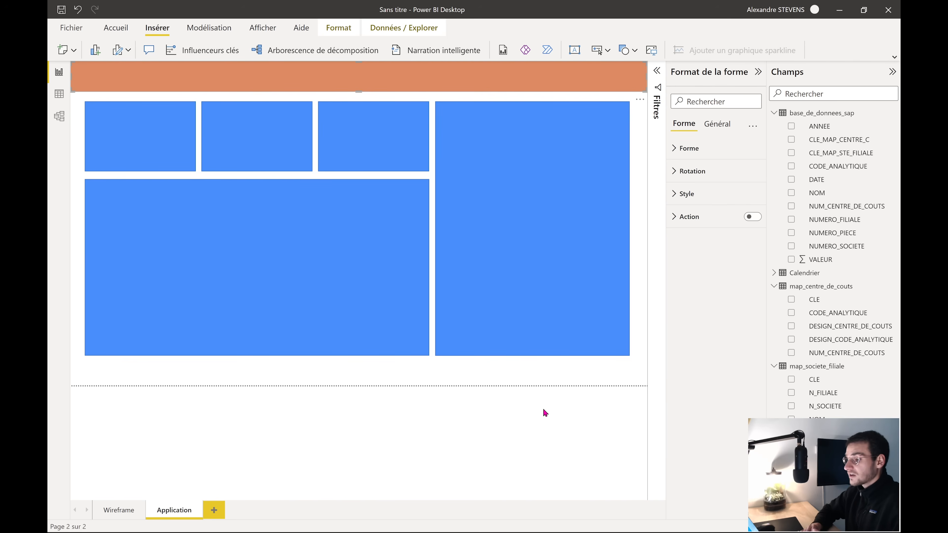
left_click(589, 381)
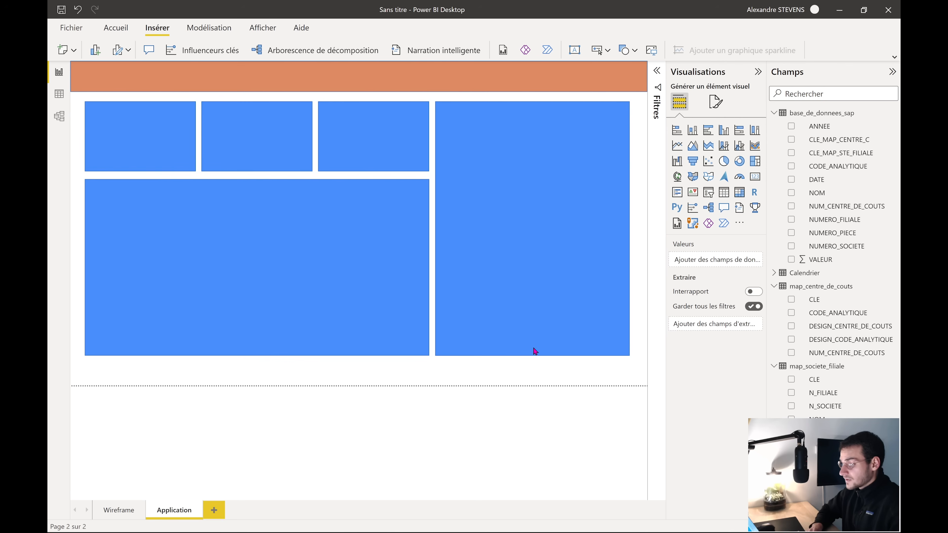
Switch the Visualisations pane to the page formatting settings
left_click(178, 160)
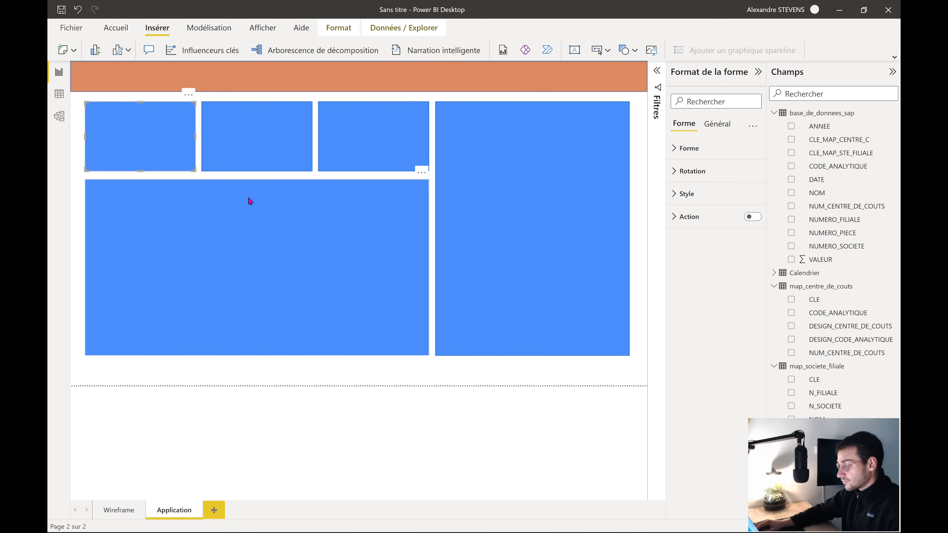
left_click(470, 374)
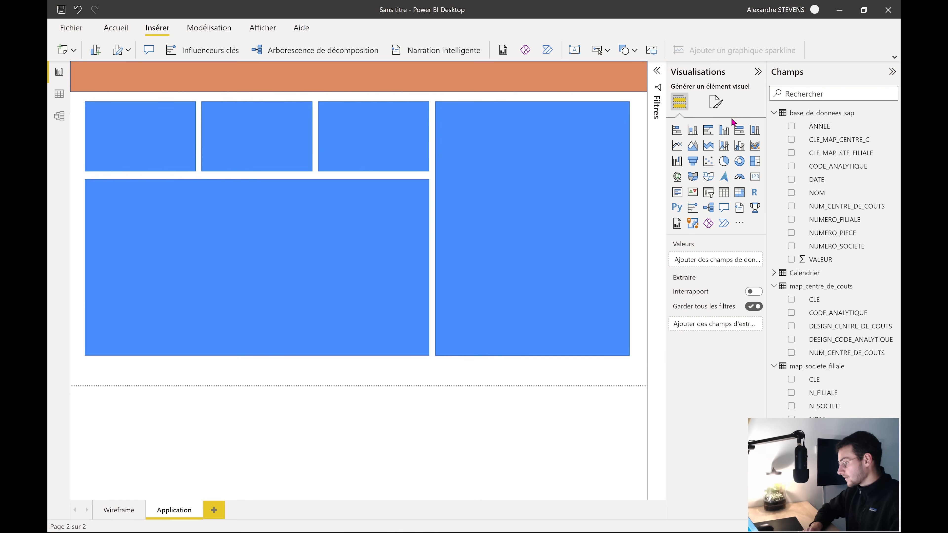
left_click(714, 108)
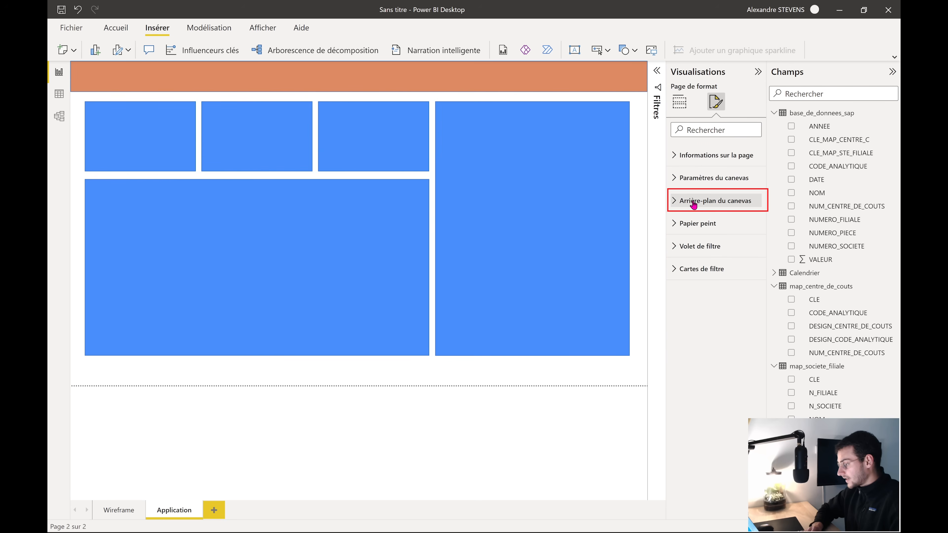
Set the canvas background to a custom light grey colour with 0% transparency
left_click(712, 201)
left_click(694, 239)
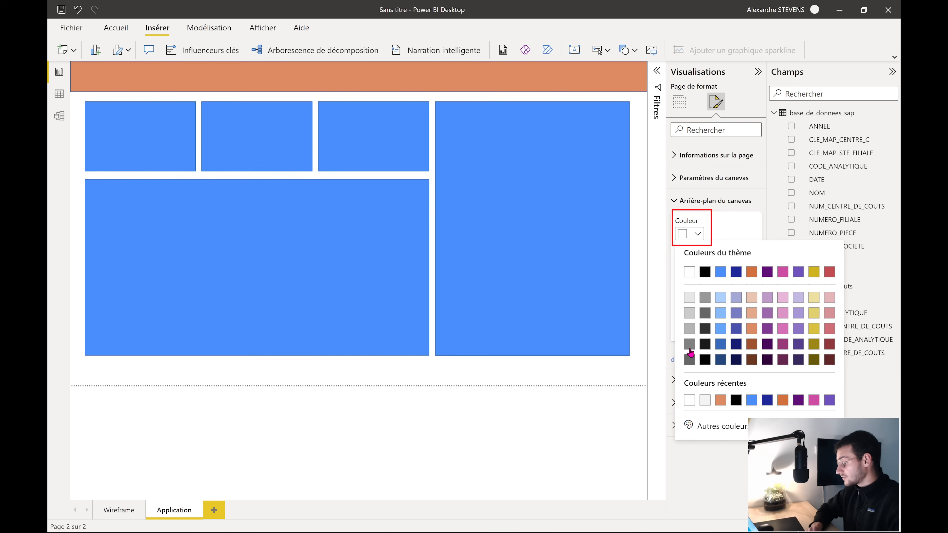
left_click(701, 425)
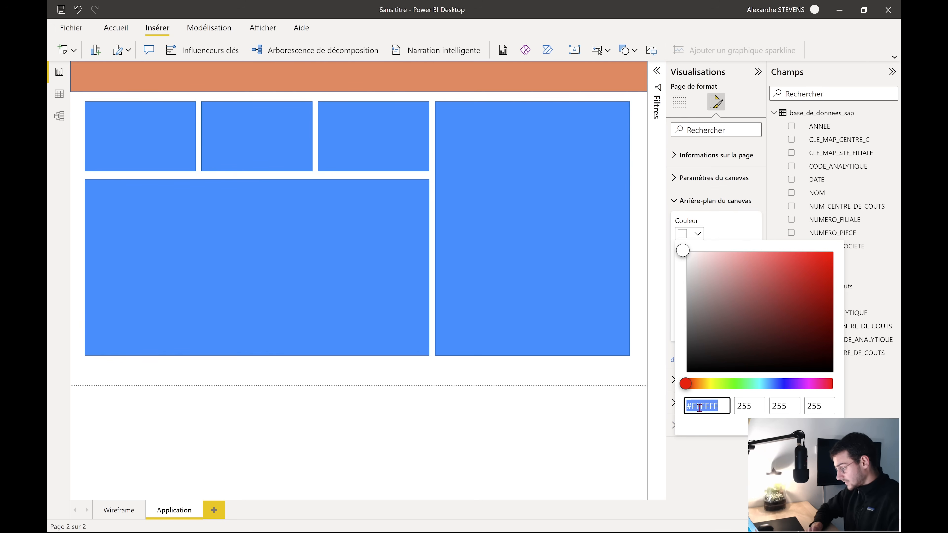
left_click(699, 407)
left_click_drag(718, 408, 708, 408)
left_click(638, 382)
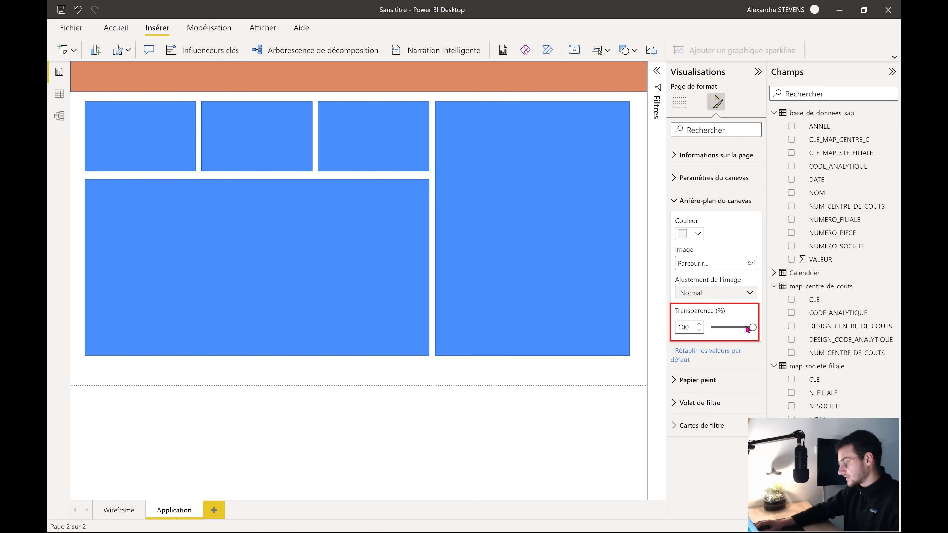
left_click_drag(752, 327, 703, 328)
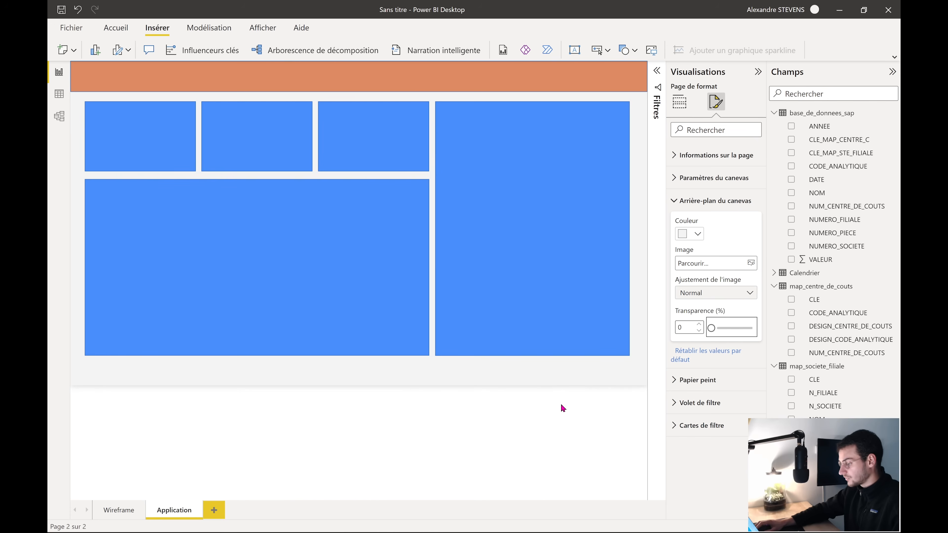
left_click(559, 428)
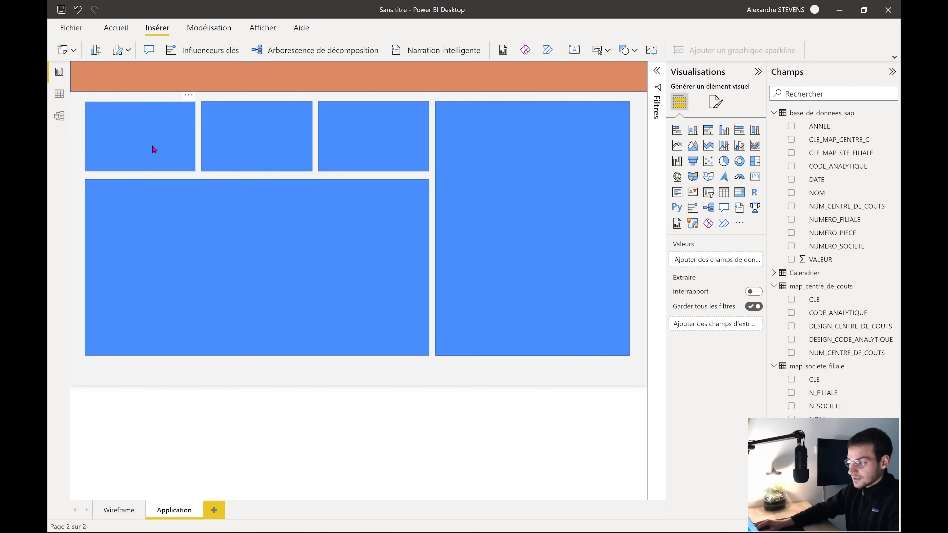
Make the top-left rectangle white with no border and rounded corners
left_click(152, 143)
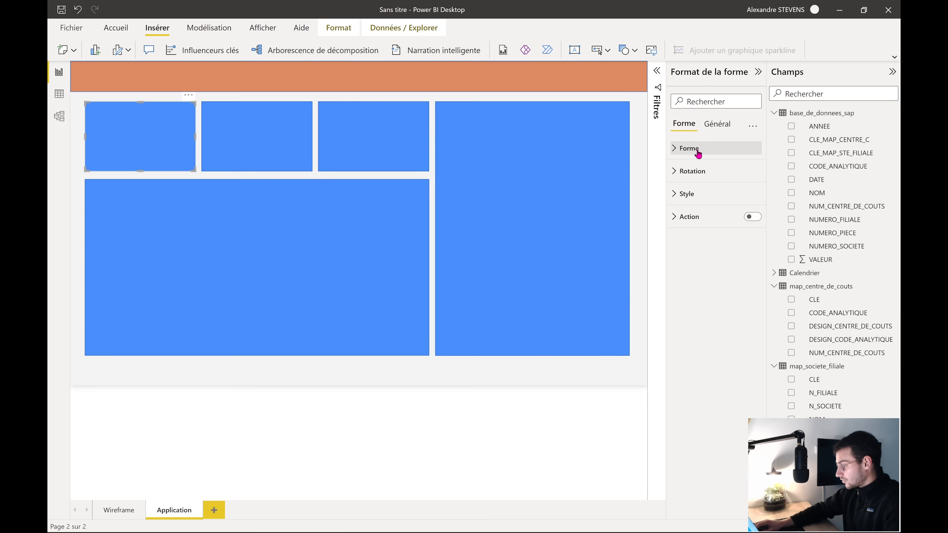
left_click(695, 193)
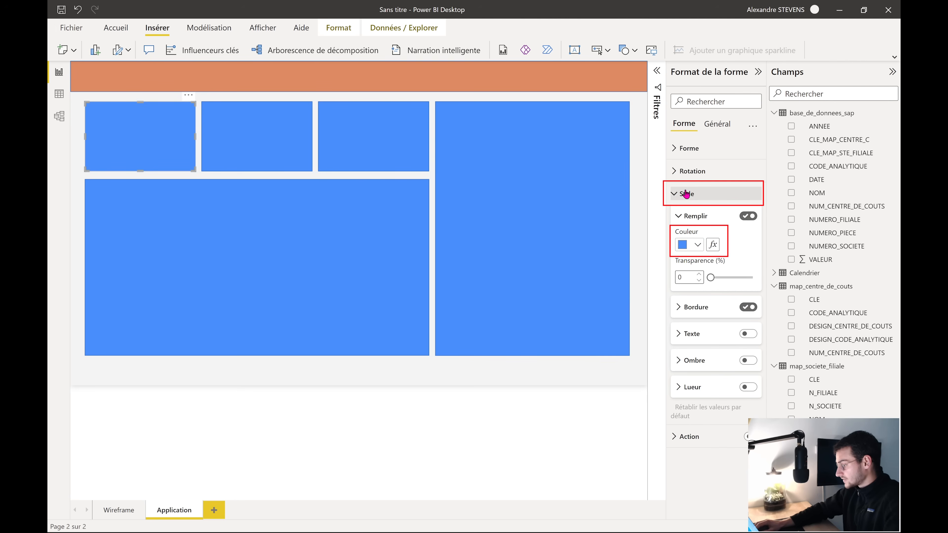
left_click(697, 244)
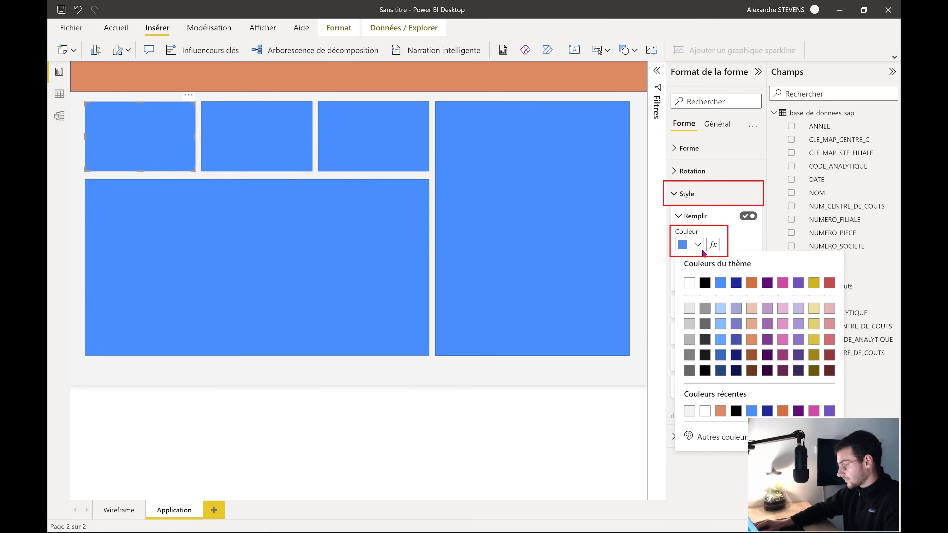
left_click(685, 279)
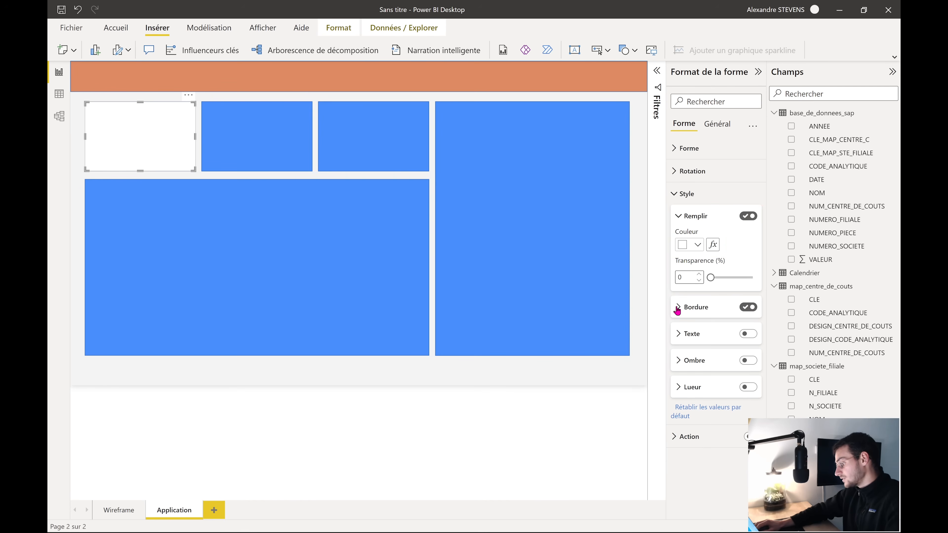
left_click(750, 308)
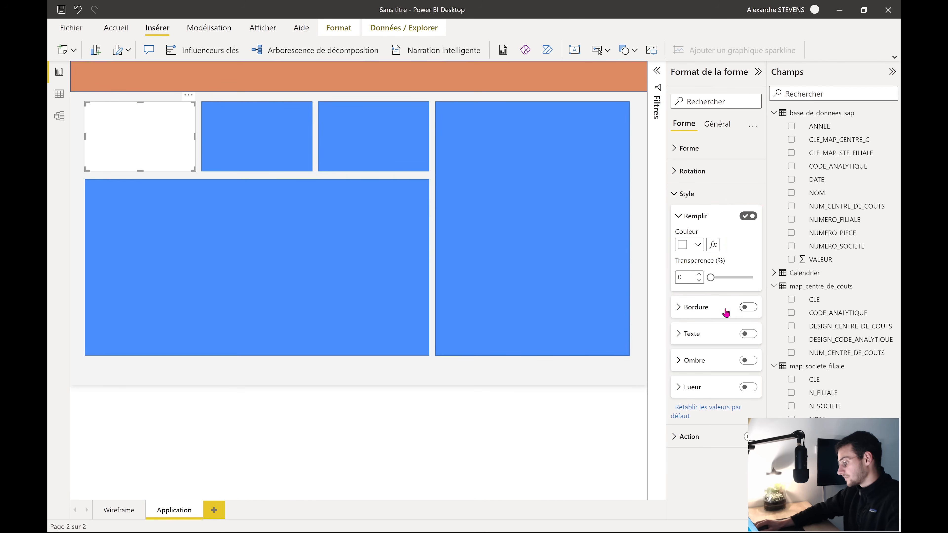
left_click(686, 193)
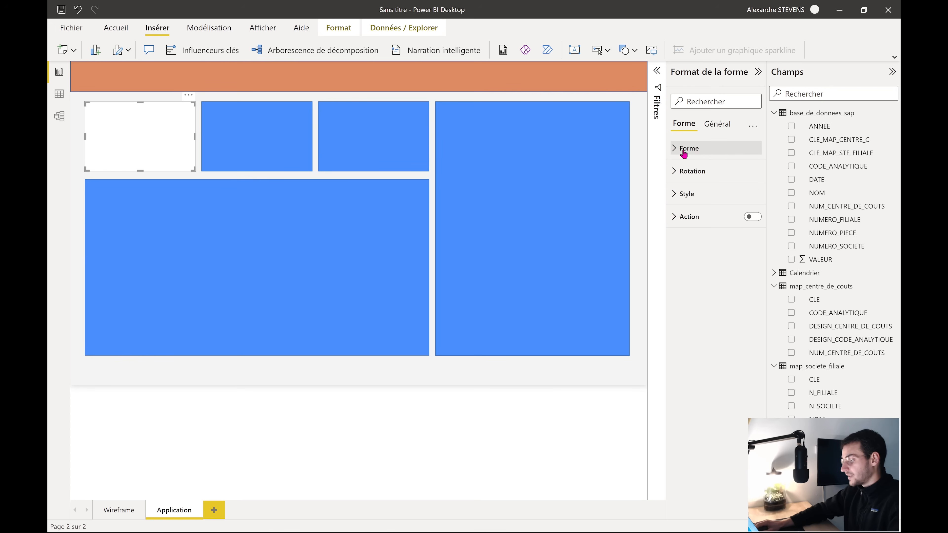
left_click(696, 148)
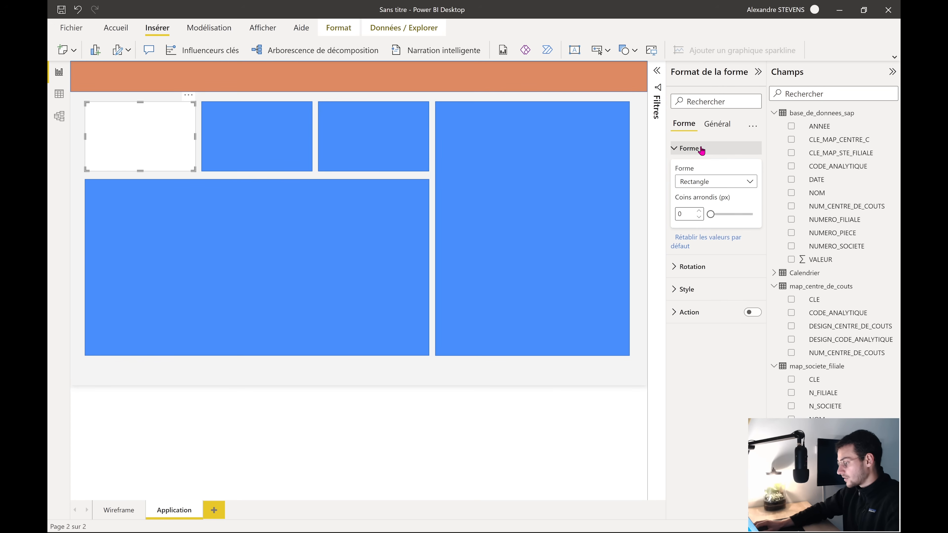
left_click(700, 211)
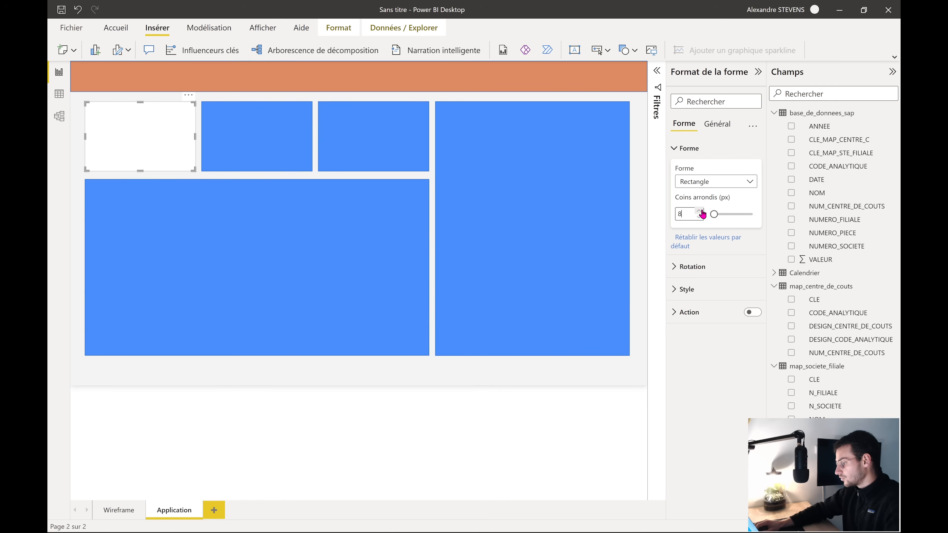
Delete the two remaining blue top boxes
left_click(239, 141)
key("Delete")
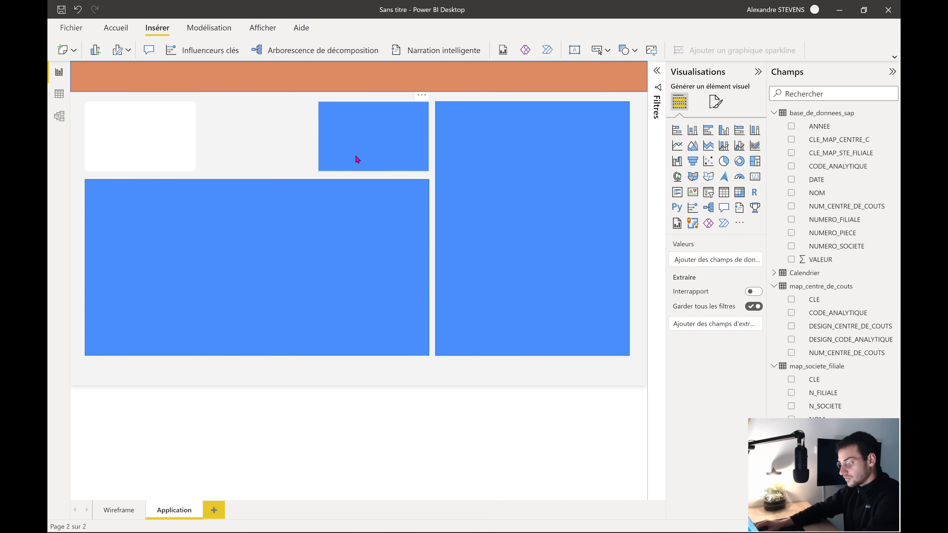
left_click(356, 159)
key("Delete")
Paste two copies of the white rounded card into the empty top slots
left_click(178, 143)
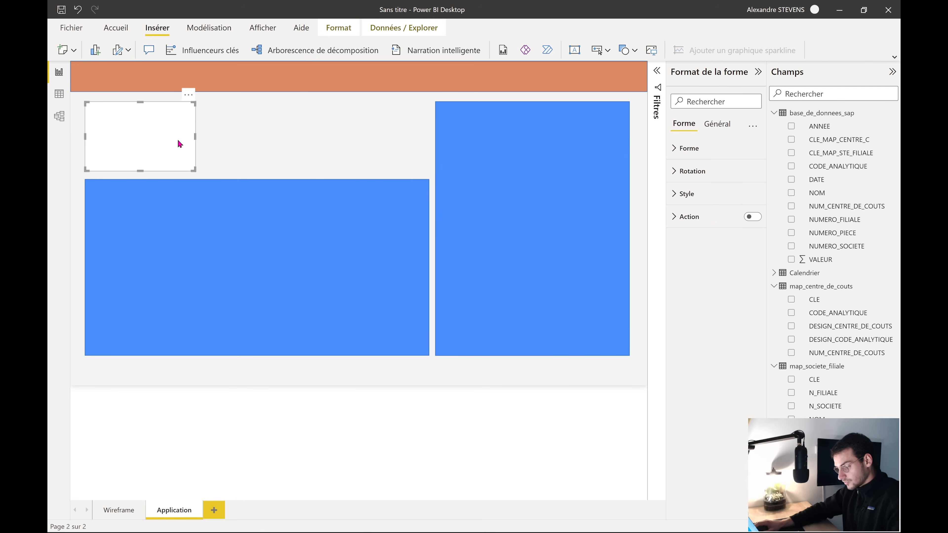
key("ctrl+c")
key("ctrl+v")
left_click_drag(165, 142, 366, 136)
key("ctrl+v")
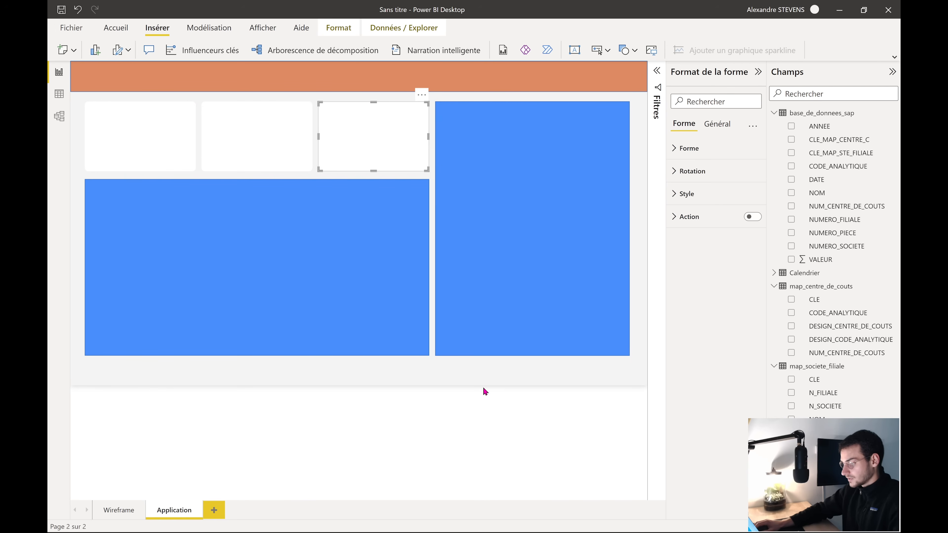
left_click(437, 370)
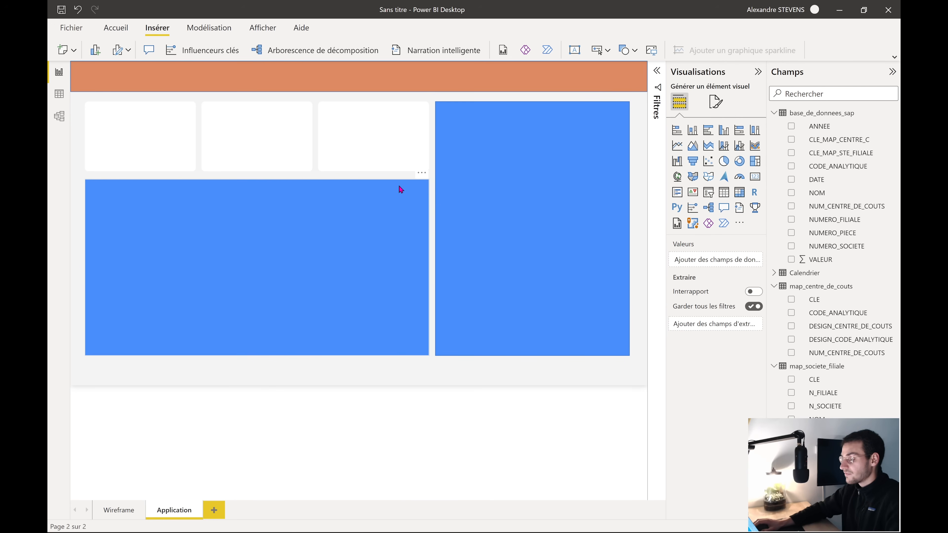
Apply the white card's formatting to the right and bottom-left blue panels with Reproduire la mise en forme
left_click(118, 30)
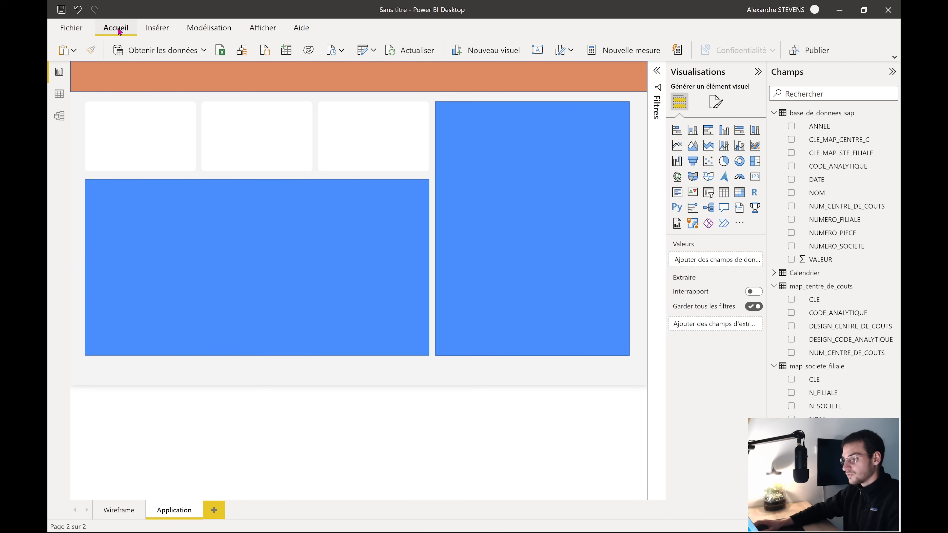
left_click(137, 128)
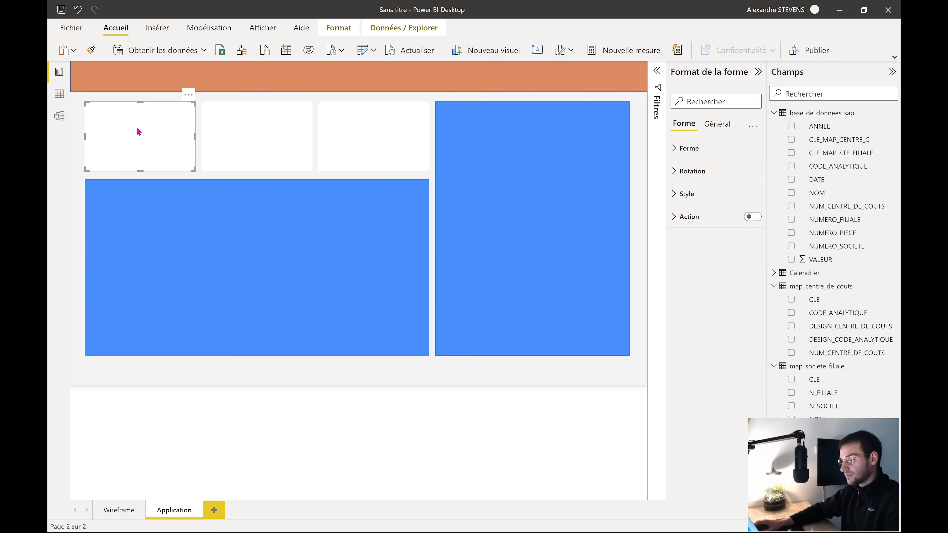
left_click(91, 51)
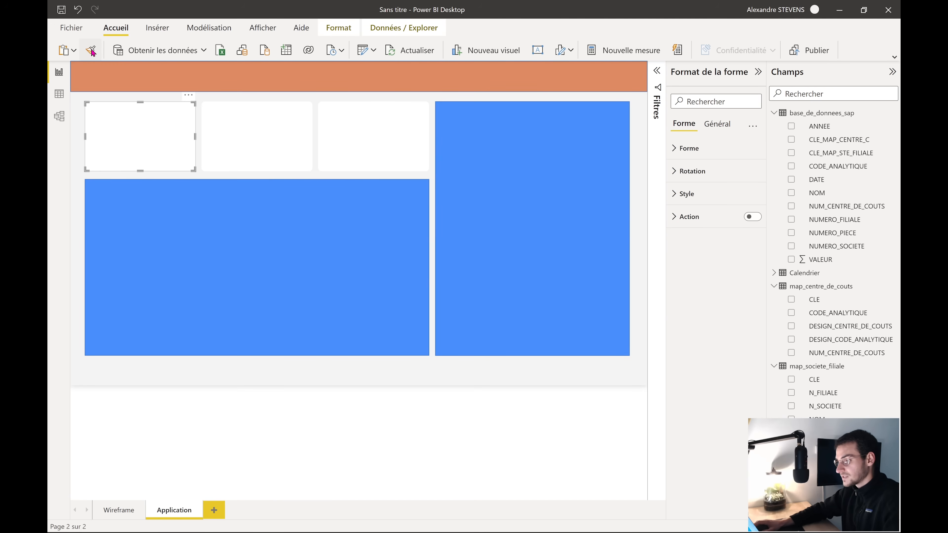
left_click(520, 175)
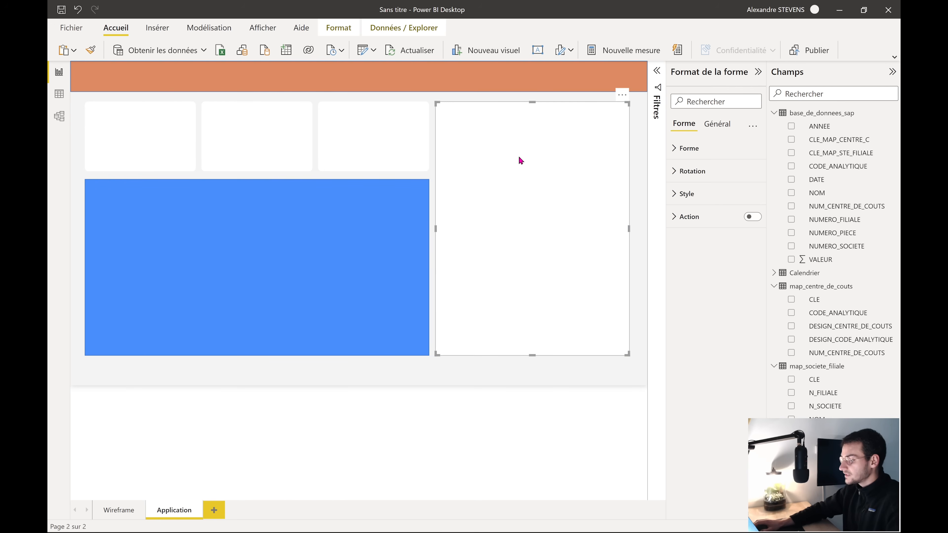
left_click(90, 50)
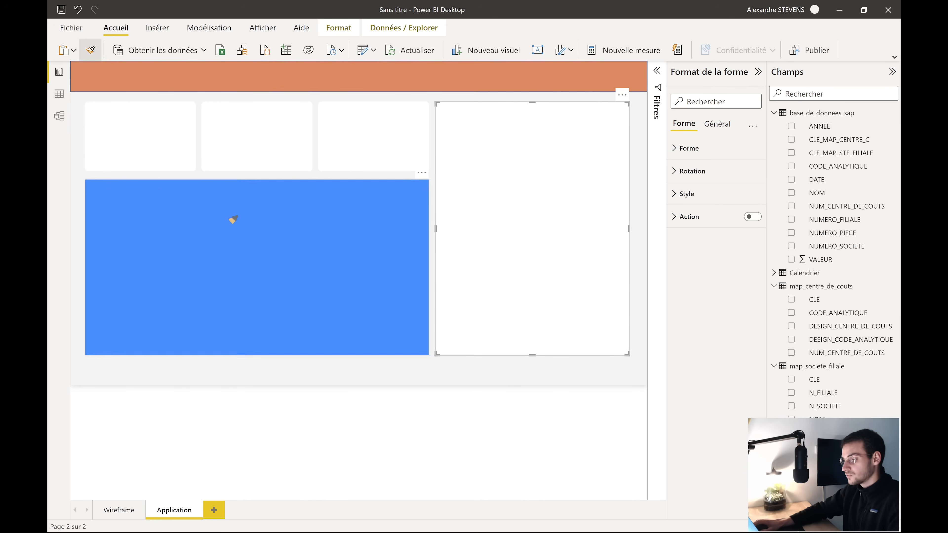
left_click(233, 219)
left_click(424, 393)
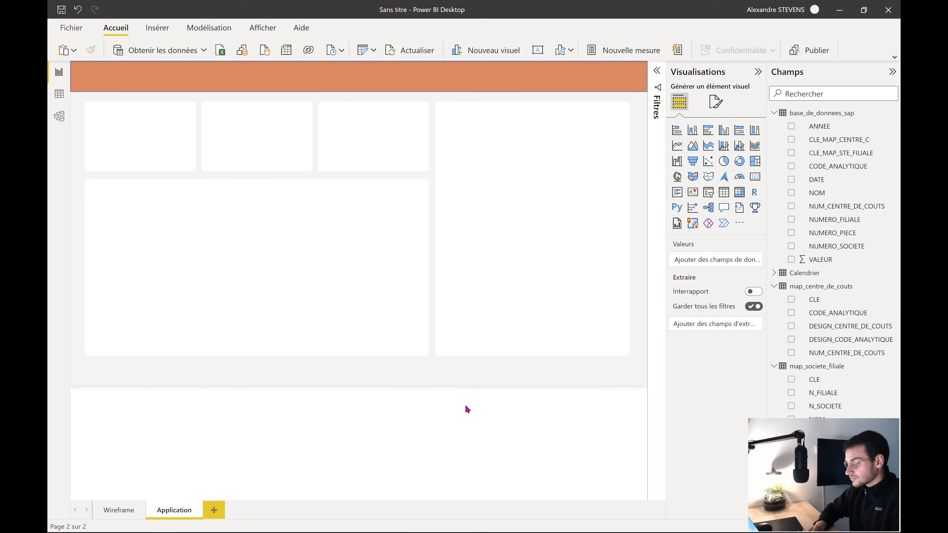
left_click(411, 79)
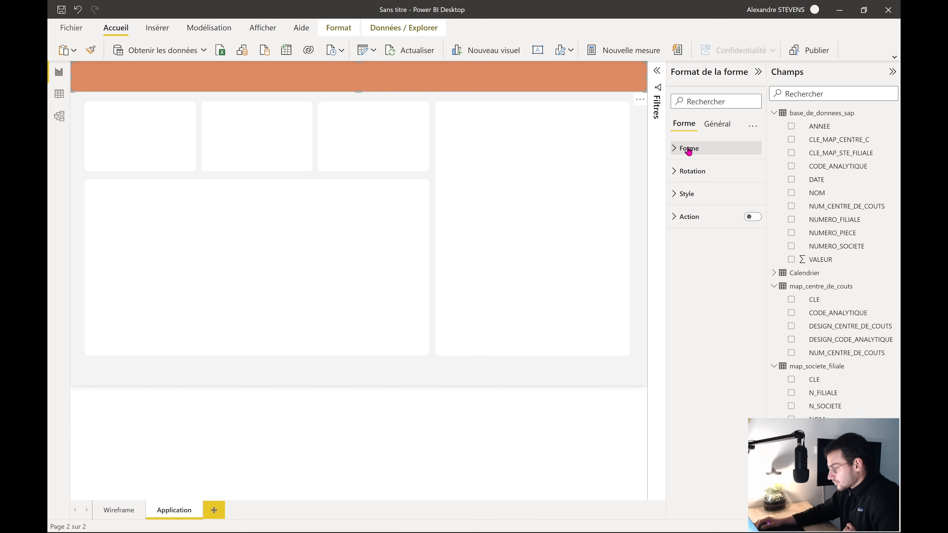
Change the banner's fill from orange to white and bring up its Texte settings
left_click(676, 149)
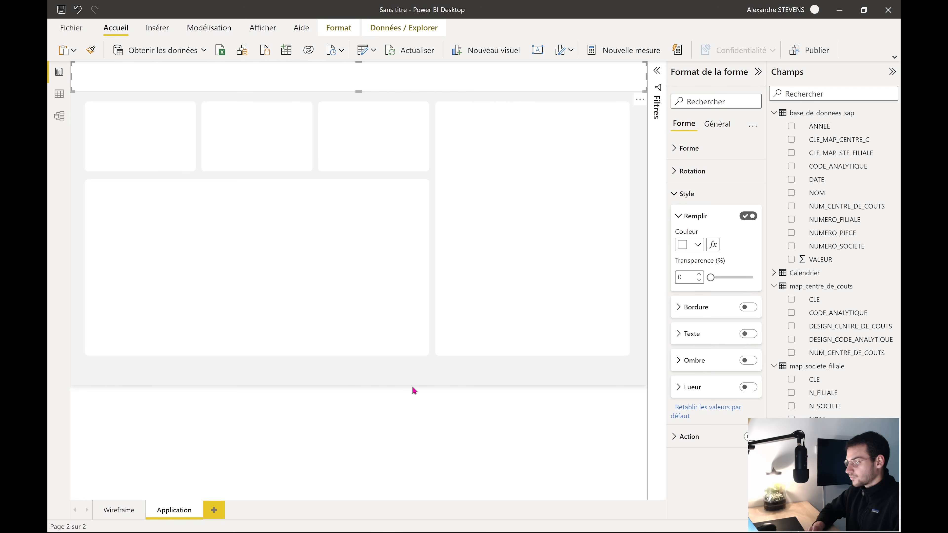
left_click(417, 387)
left_click(453, 75)
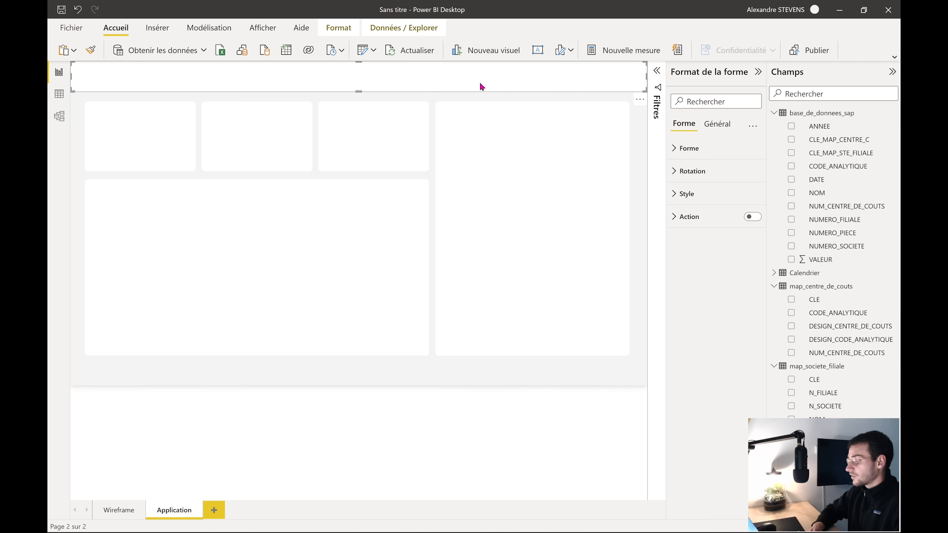
left_click(717, 128)
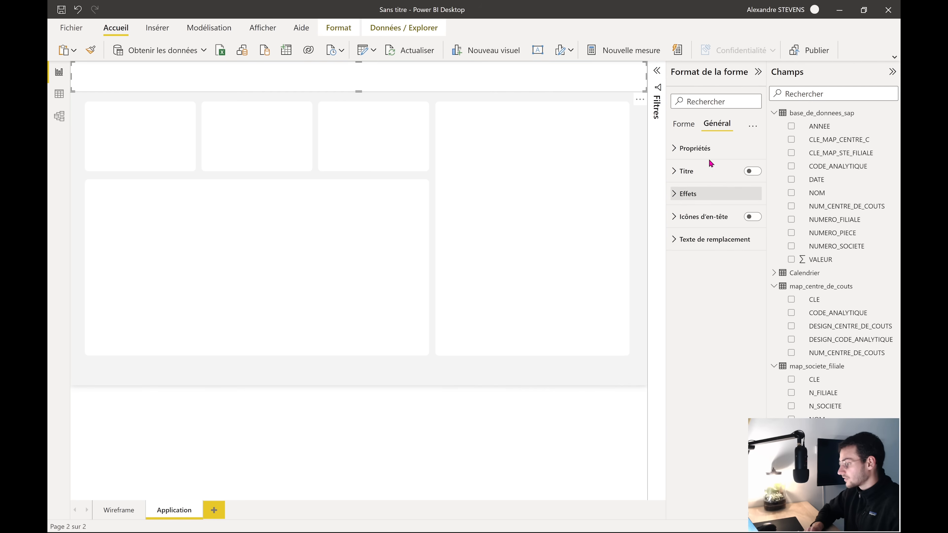
left_click(684, 125)
left_click(708, 199)
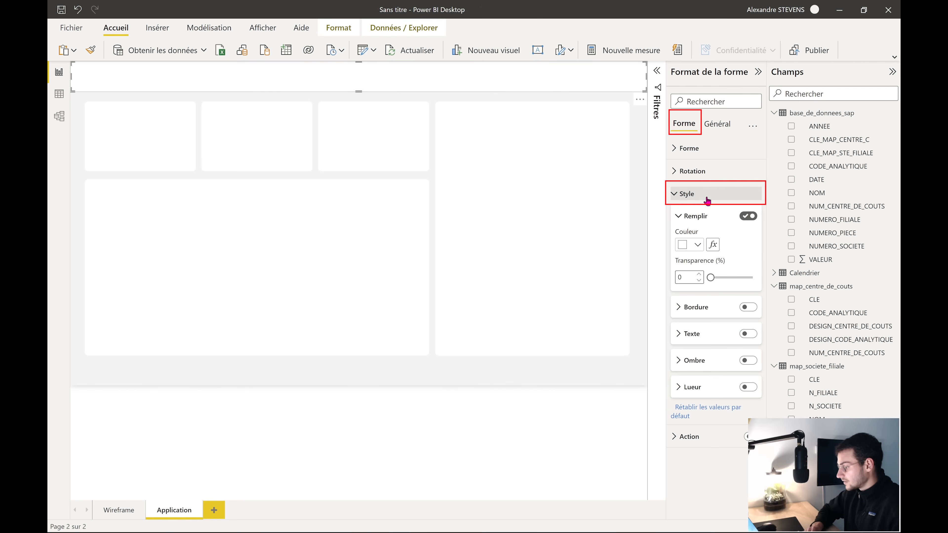
left_click(682, 338)
Turn on the banner's text and enter the title 'Application test'
scroll(682, 336, "down", 3)
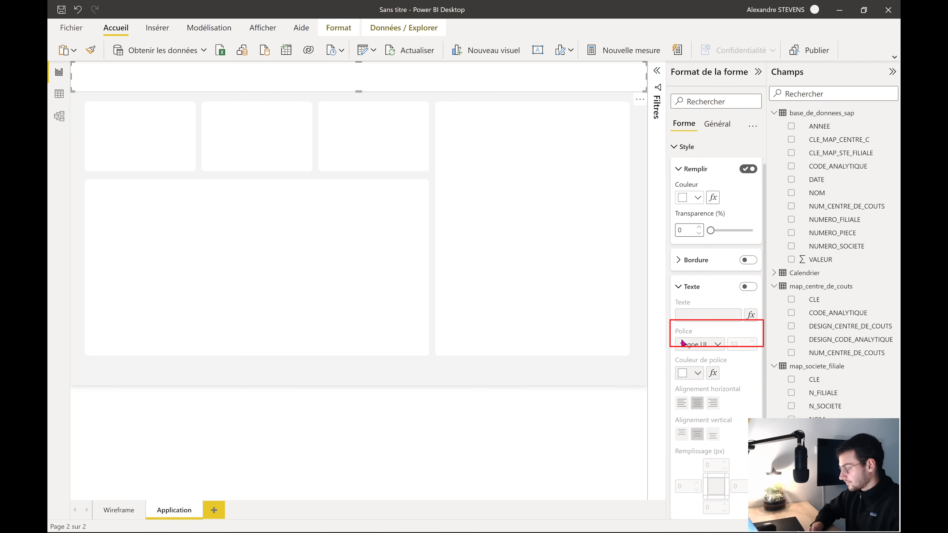
left_click(747, 274)
left_click(704, 302)
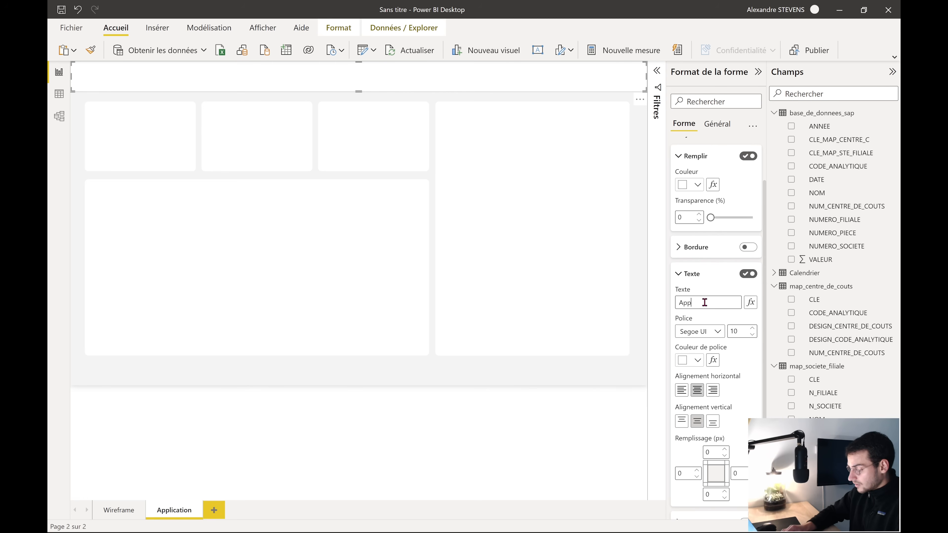
type("Applicationn ")
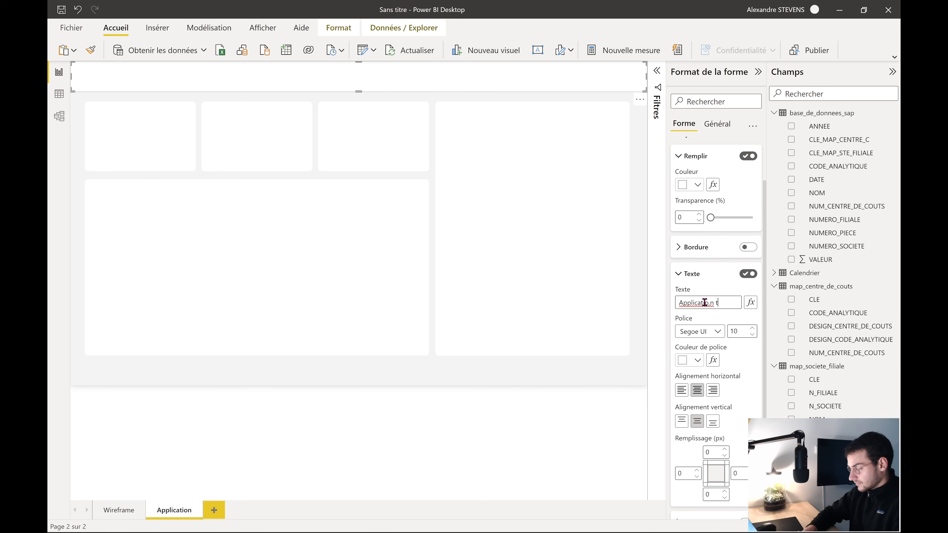
type("test")
key("Return")
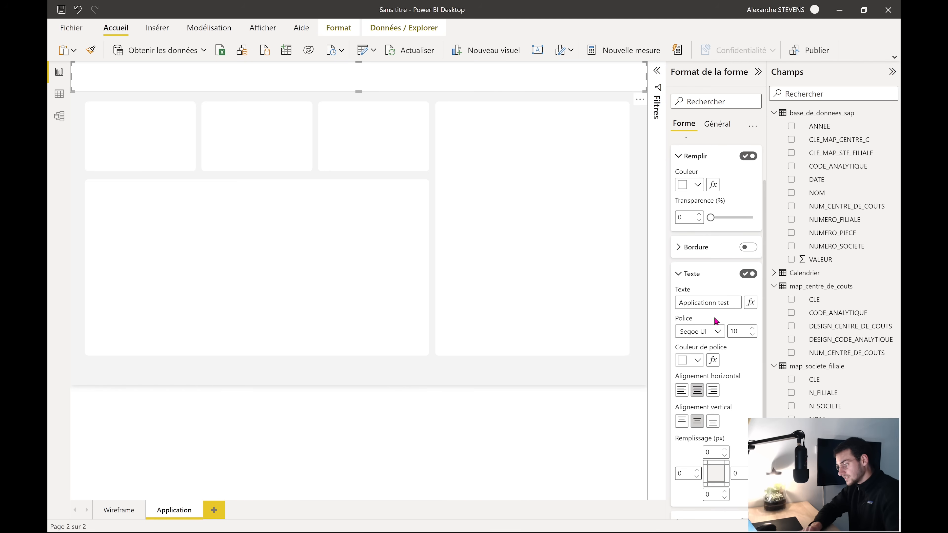
left_click(726, 305)
key("BackSpace")
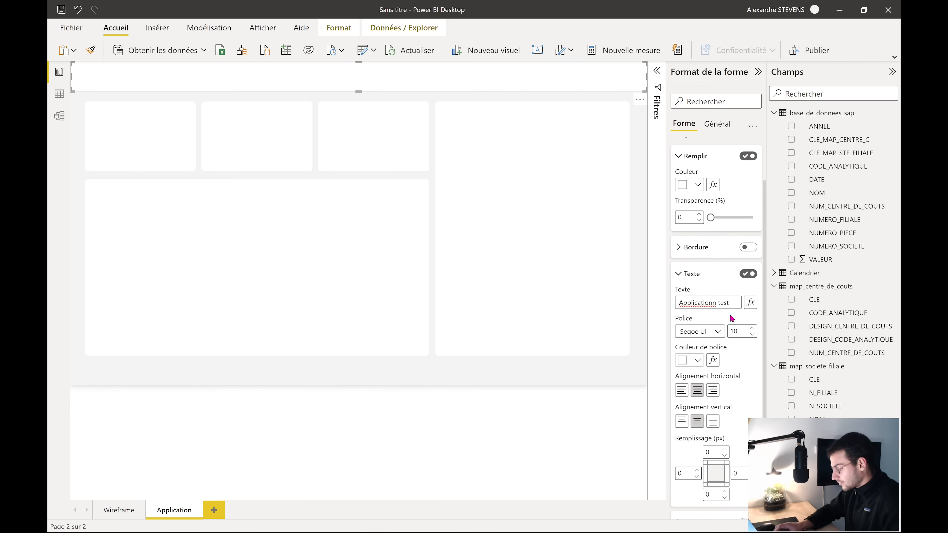
Format the banner title in black DIN font at size 25
left_click(696, 360)
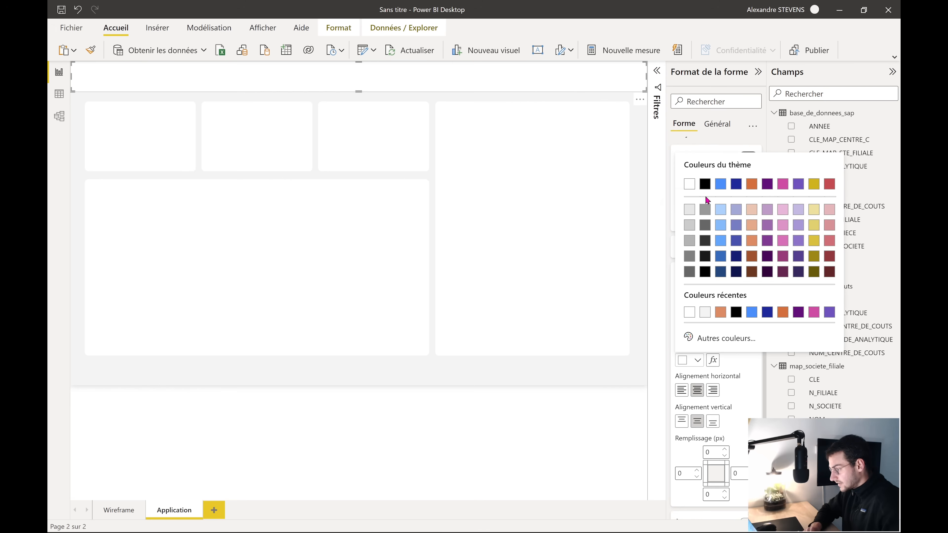
left_click(705, 184)
left_click(710, 335)
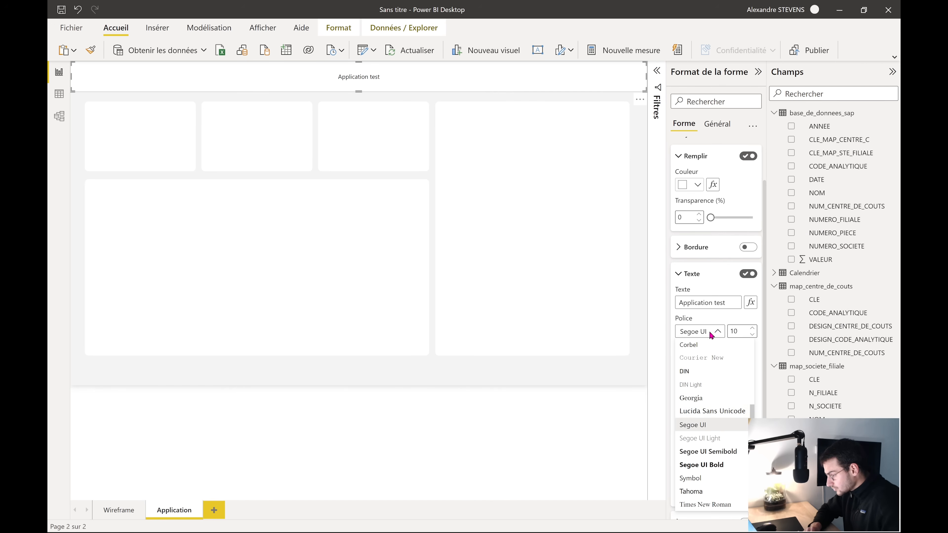
left_click(711, 374)
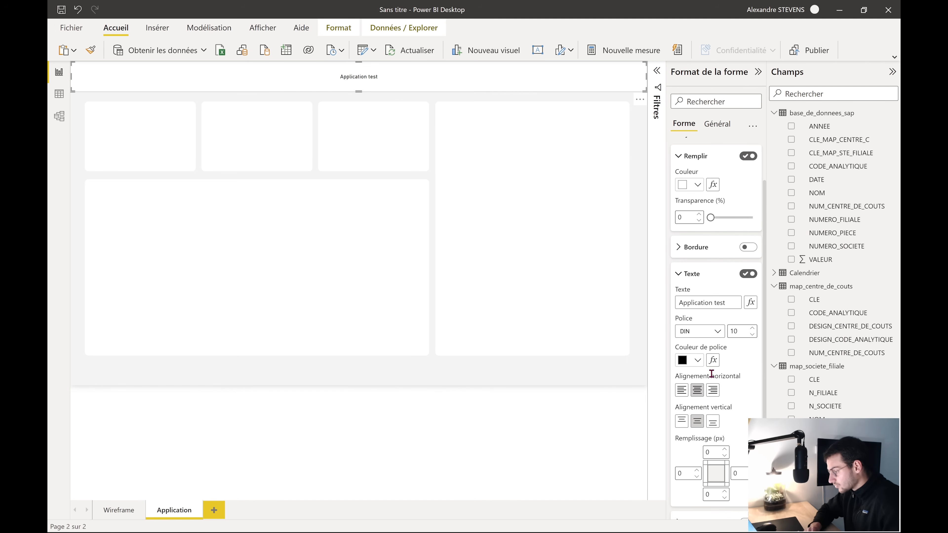
left_click(751, 329)
left_click(751, 329)
left_click(751, 329)
left_click(751, 329)
left_click(751, 329)
left_click(751, 329)
left_click(752, 328)
left_click(751, 329)
left_click(751, 328)
left_click(752, 328)
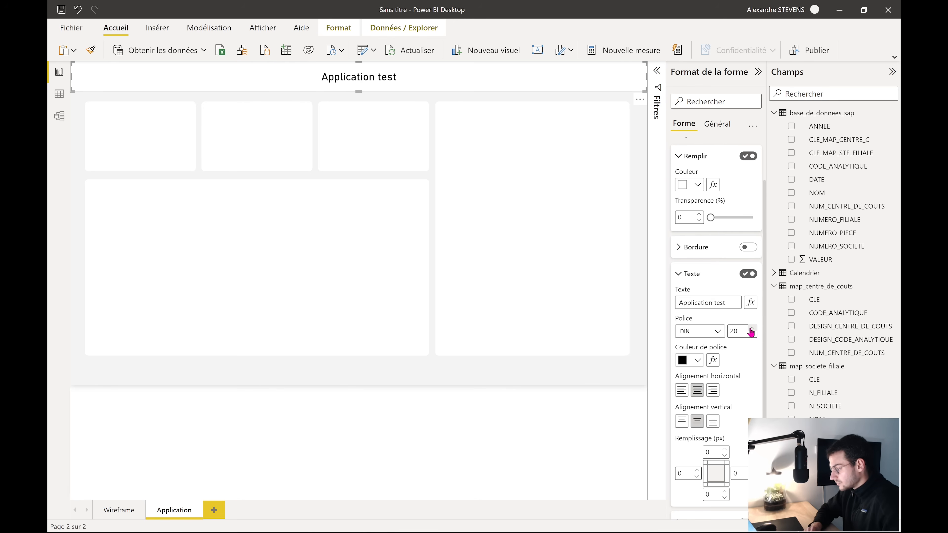
left_click(752, 328)
left_click(751, 328)
left_click(752, 329)
left_click(752, 329)
left_click(751, 328)
scroll(760, 406, "down", 1)
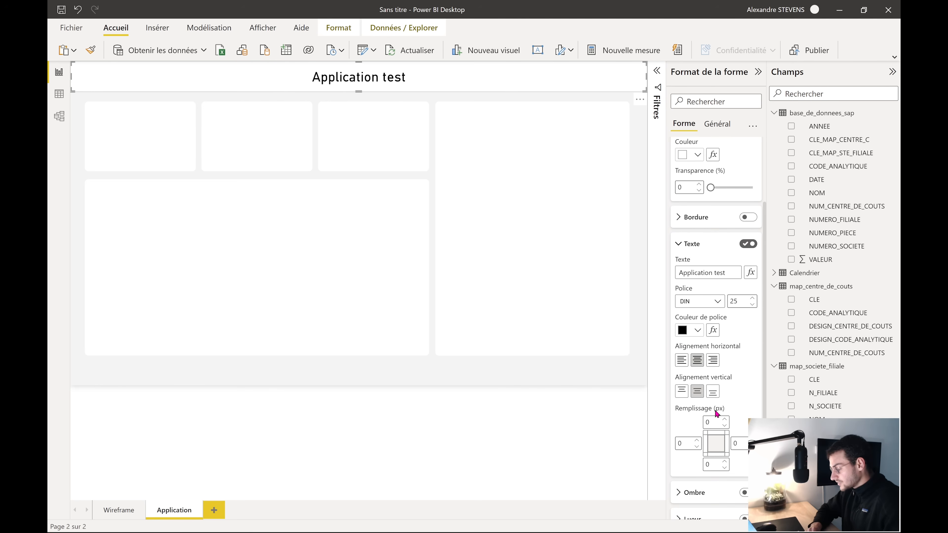
scroll(738, 370, "down", 1)
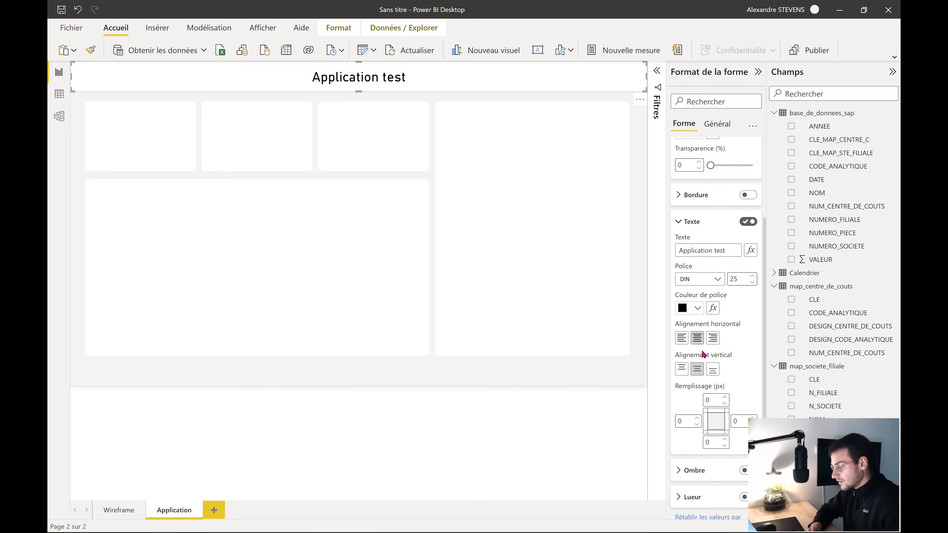
scroll(748, 365, "down", 1)
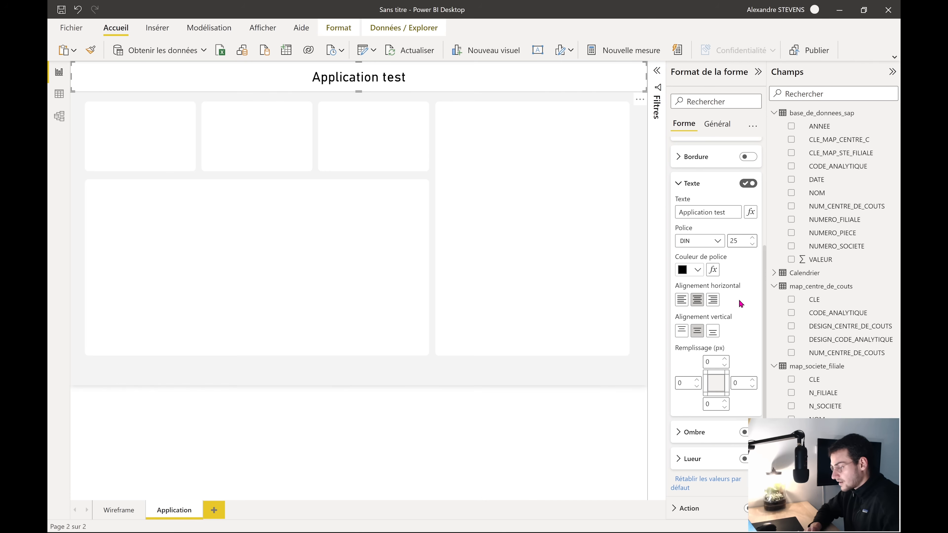
Left-align the Application test title and set its left padding to 33 px
left_click(681, 300)
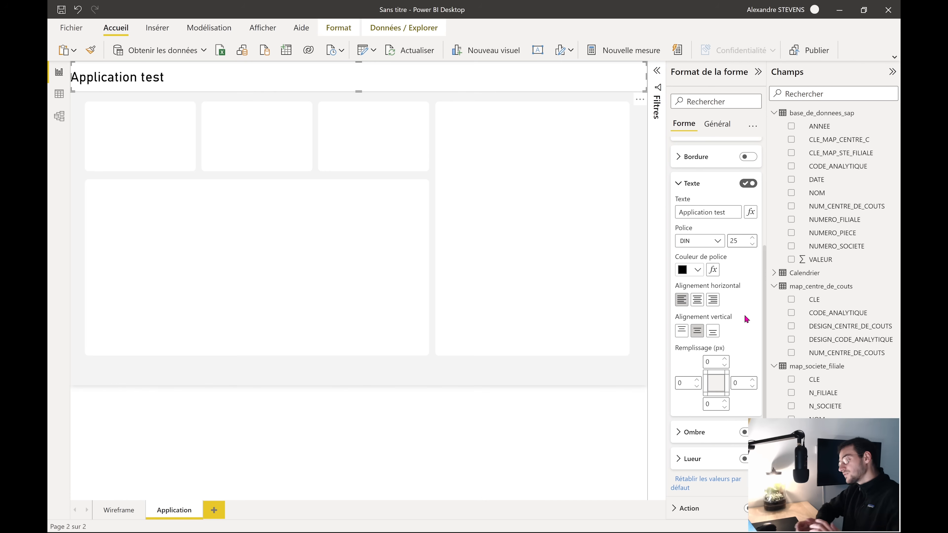
left_click(697, 380)
left_click(697, 380)
left_click(697, 380)
left_click(697, 380)
left_click(698, 380)
left_click(697, 380)
left_click(697, 380)
left_click(697, 380)
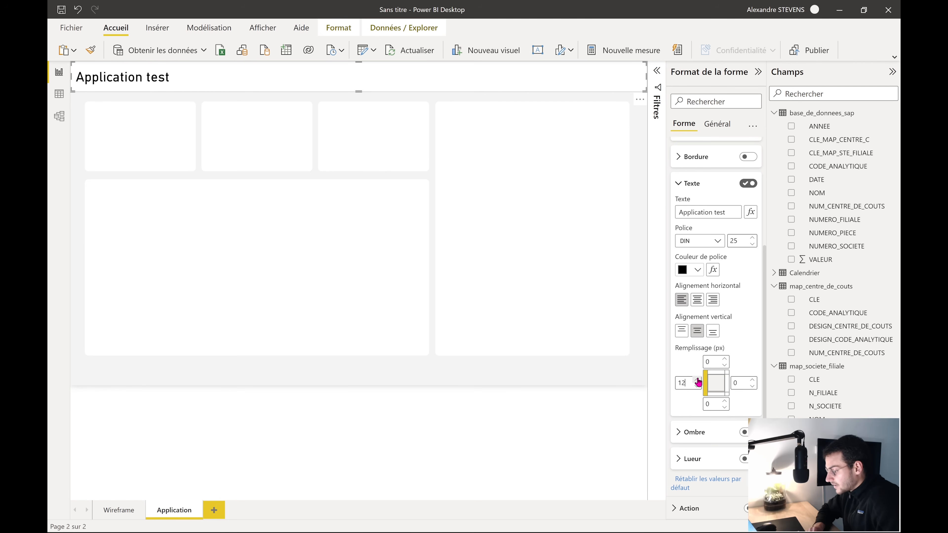
left_click(697, 380)
left_click(697, 380)
left_click(697, 380)
left_click(697, 380)
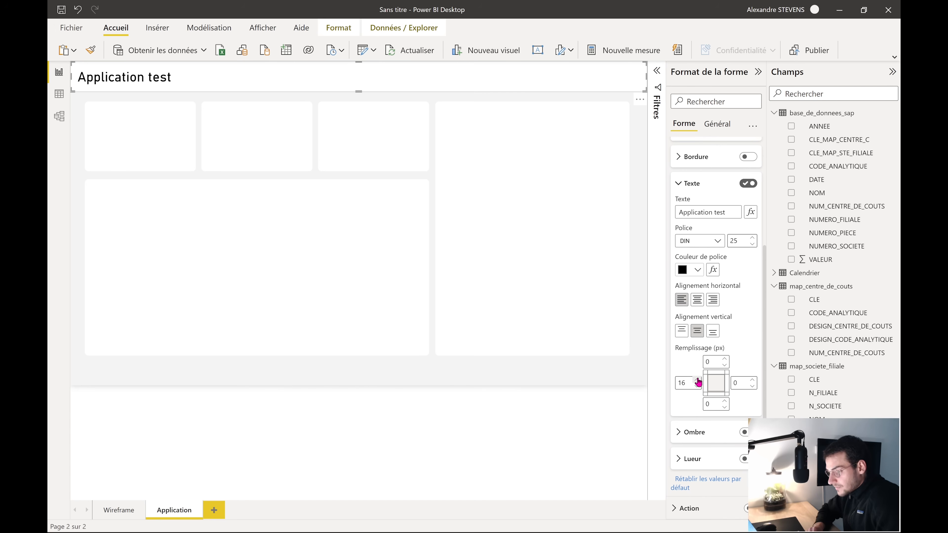
left_click(697, 380)
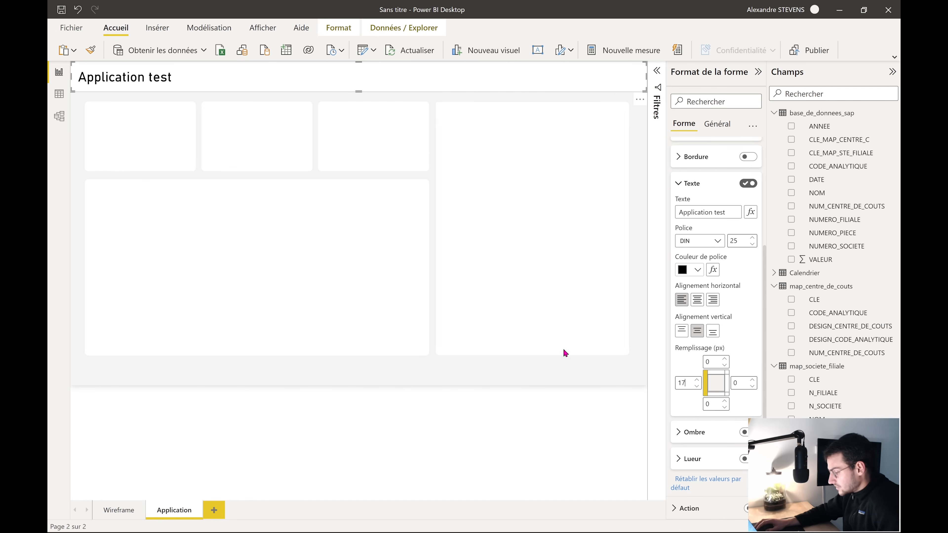
left_click(697, 380)
left_click(697, 380)
left_click(697, 380)
left_click(697, 380)
left_click(697, 380)
left_click(697, 380)
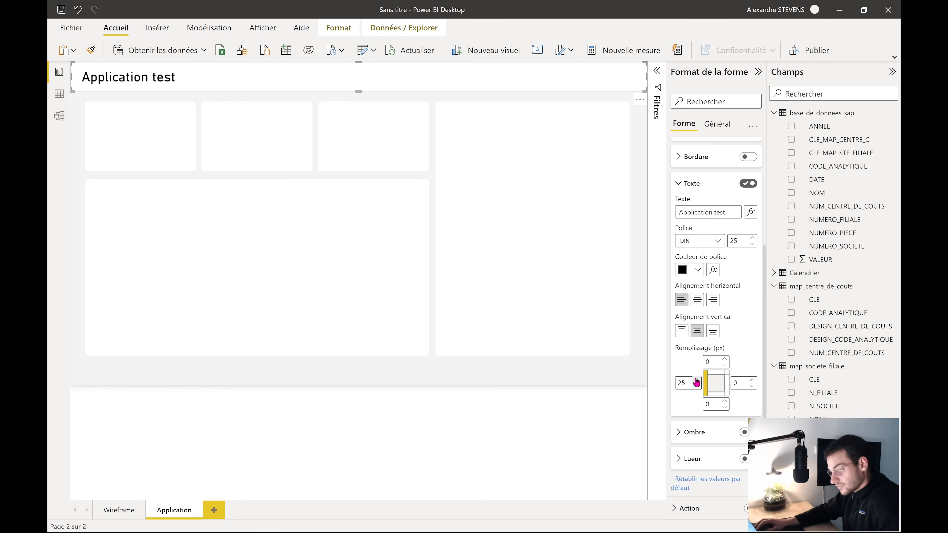
left_click(697, 380)
left_click(696, 380)
left_click(696, 380)
left_click(696, 380)
left_click(696, 381)
left_click(696, 380)
left_click(696, 380)
left_click(696, 380)
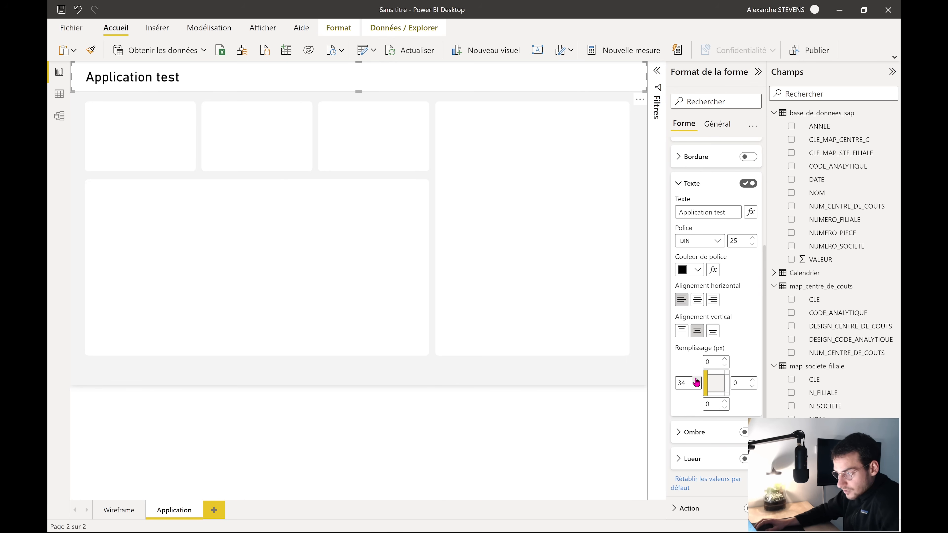
left_click(697, 386)
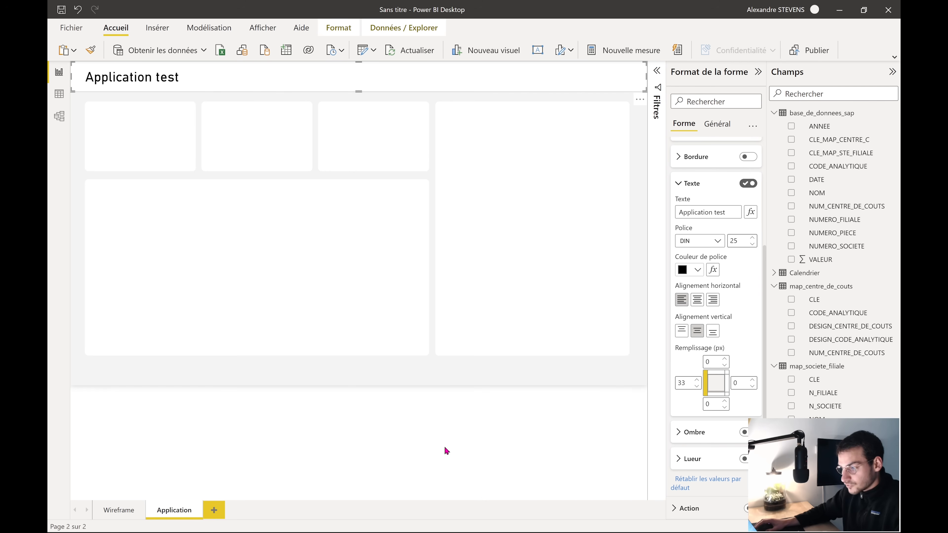
left_click(459, 452)
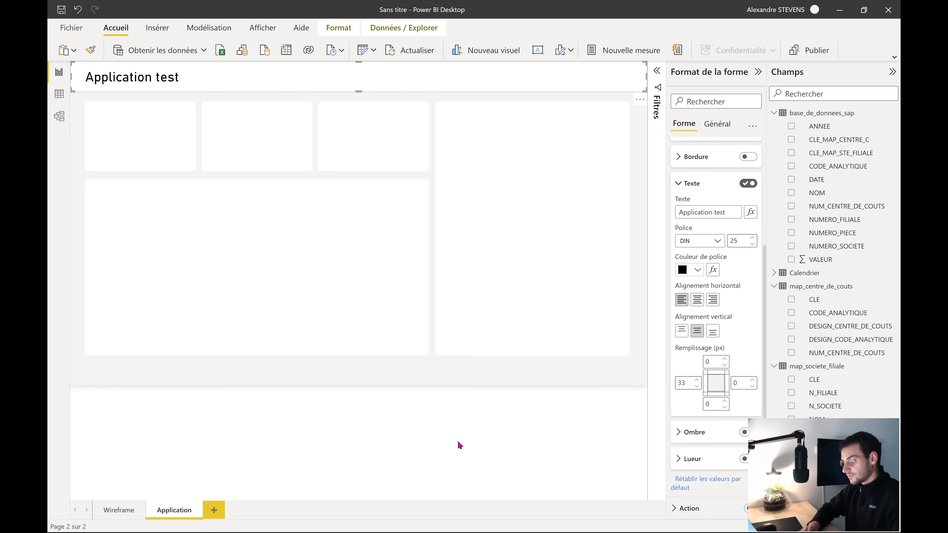
left_click(449, 383)
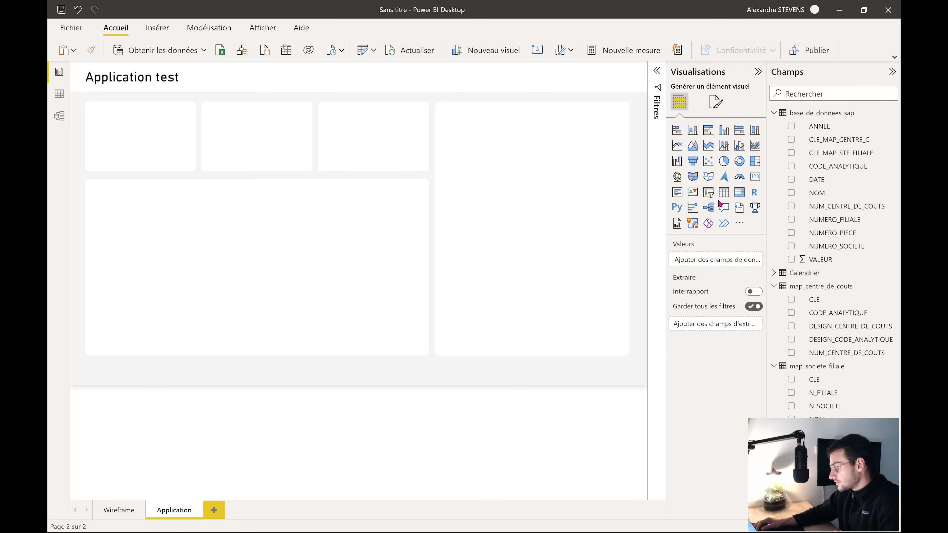
Add a slicer and shrink it into the right end of the header
left_click(708, 192)
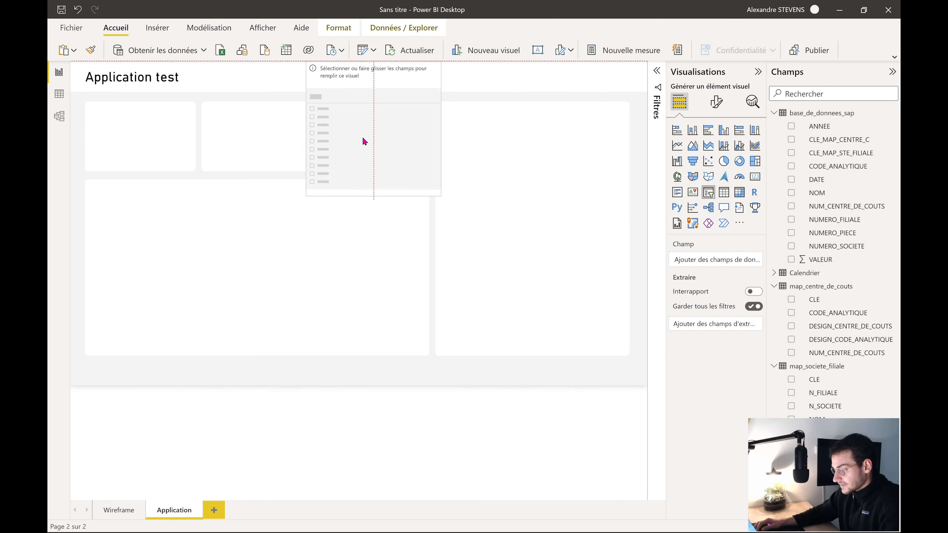
left_click_drag(368, 142, 446, 202)
left_click_drag(573, 76, 592, 77)
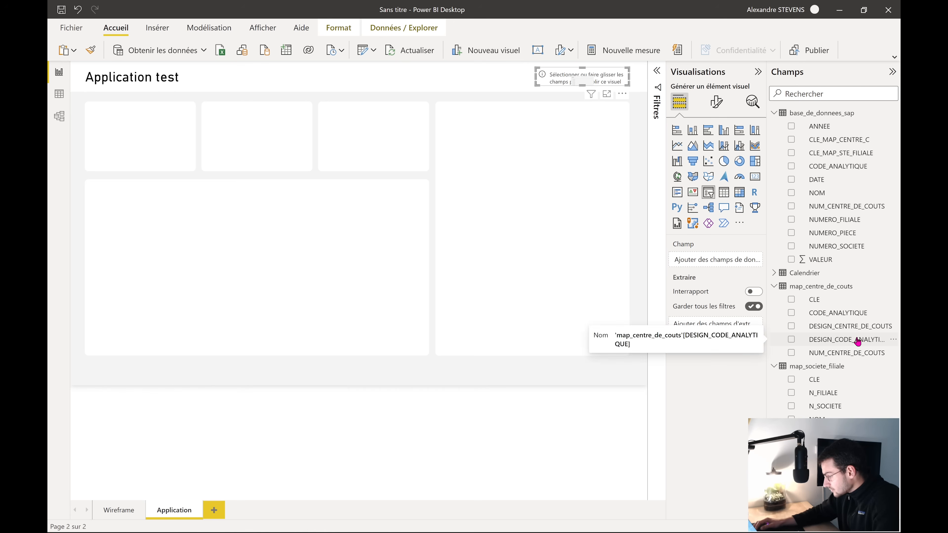
Fill the slicer with the NOM2 field and make it a shortened dropdown
left_click_drag(581, 80, 588, 101)
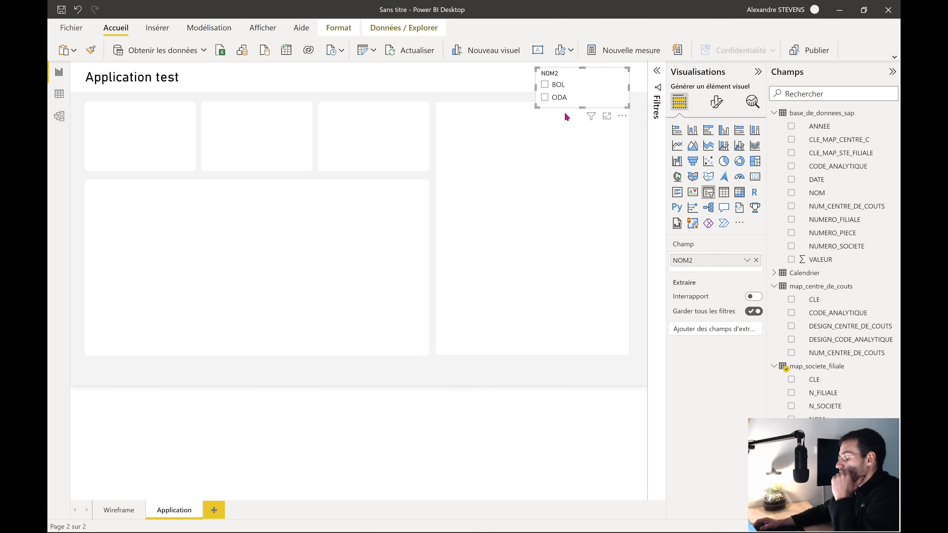
mouse_move(593, 93)
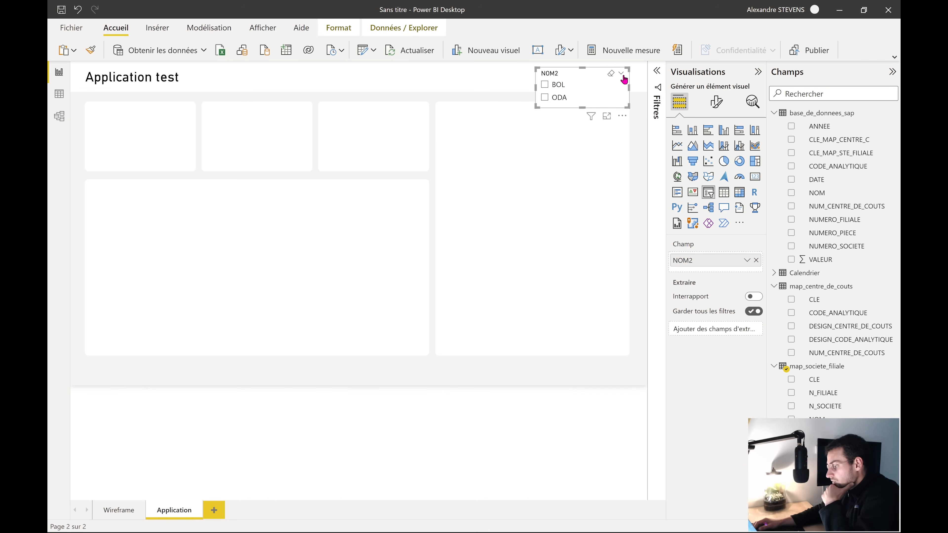
left_click(554, 85)
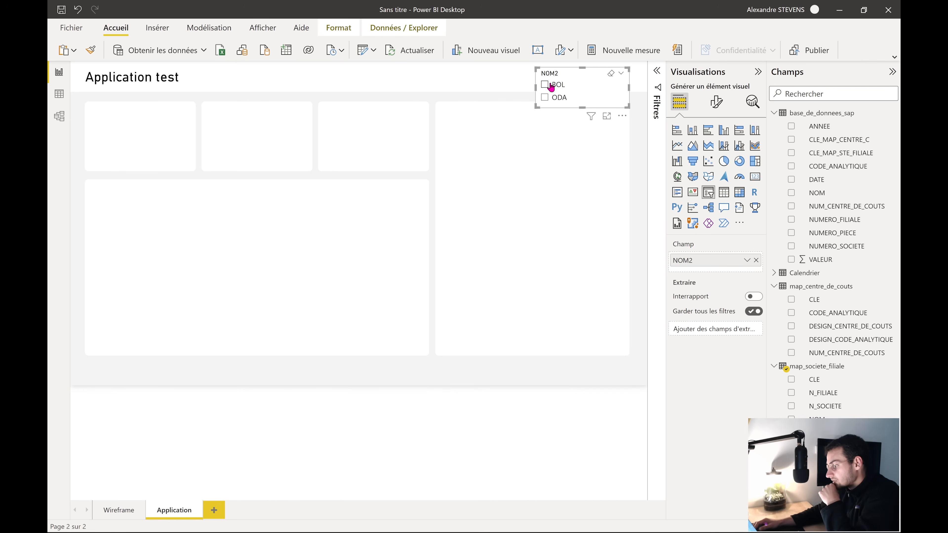
left_click(621, 75)
left_click(579, 99)
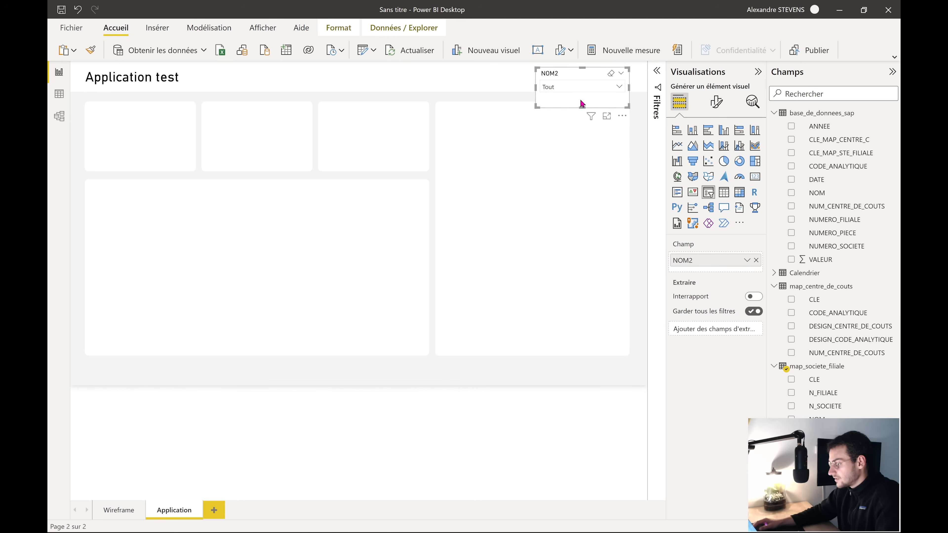
left_click_drag(591, 108, 577, 76)
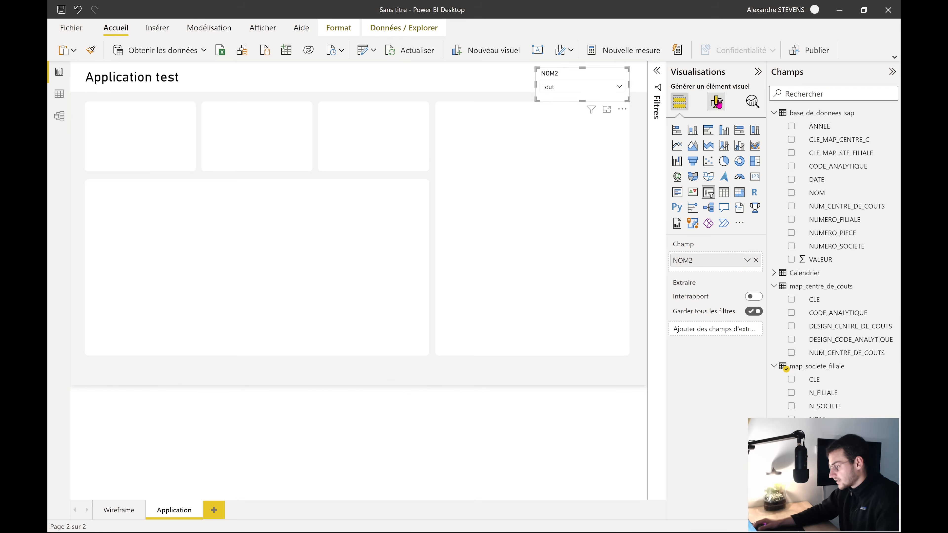
left_click(715, 101)
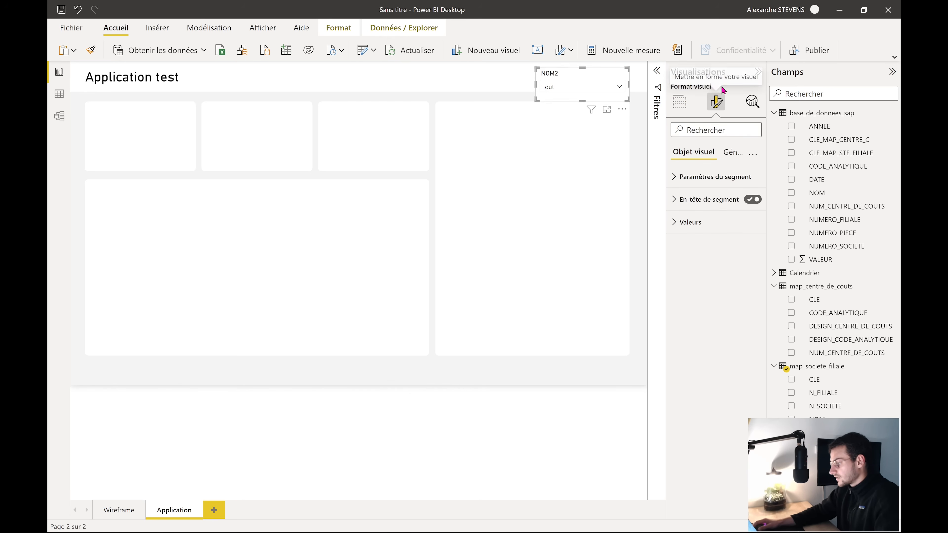
Hide the NOM2 slicer header and shorten the slicer to fit the title bar
left_click(682, 199)
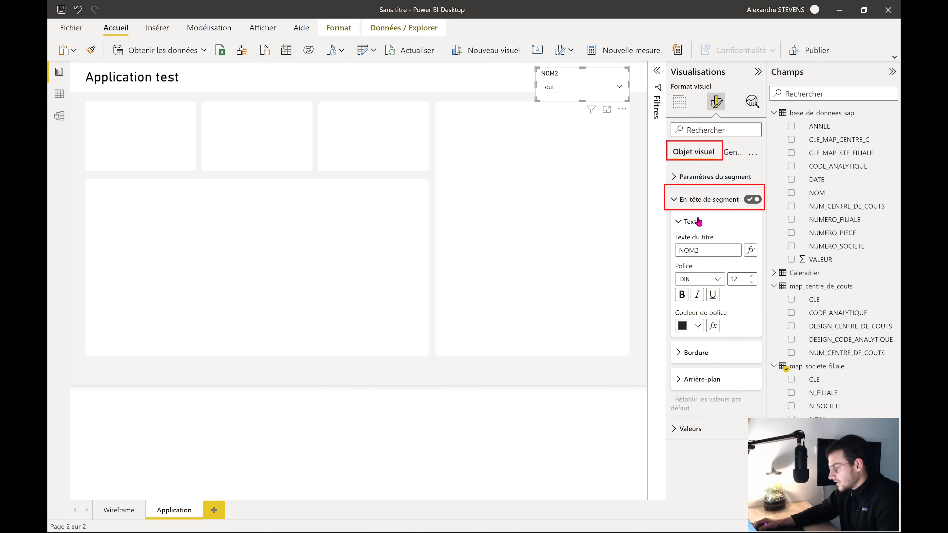
left_click(752, 200)
left_click(703, 199)
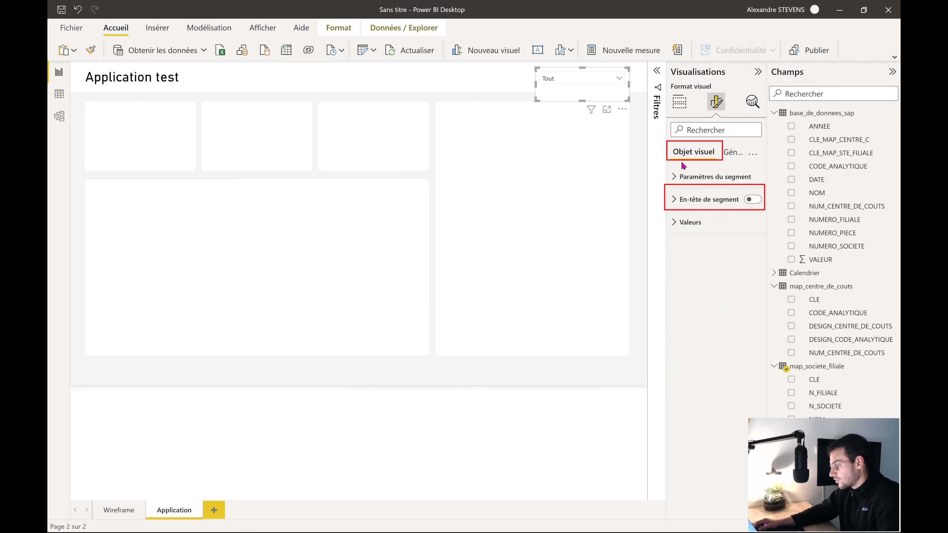
mouse_move(582, 101)
left_mouse_down()
mouse_move(584, 66)
mouse_move(583, 88)
left_mouse_up()
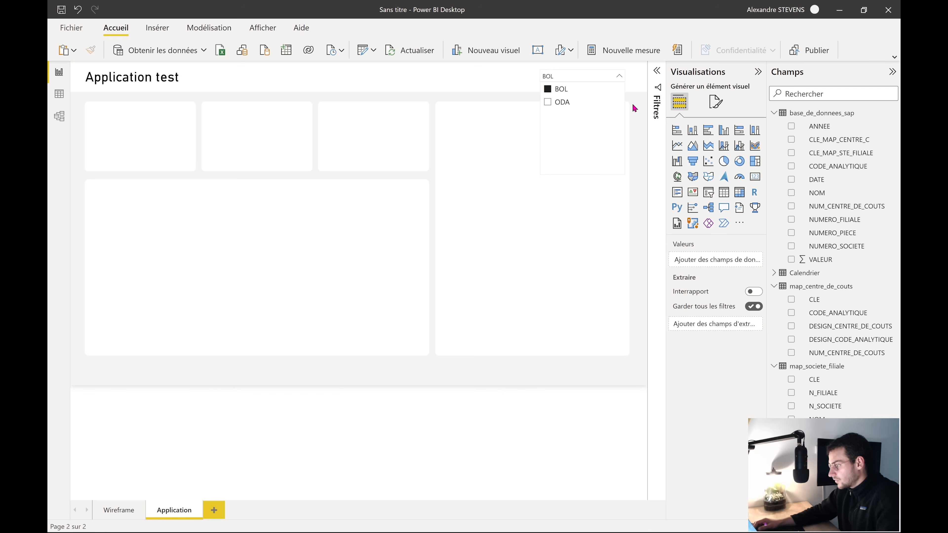
Test the slicer dropdown, leaving only BOL selected
left_click(633, 105)
left_click(591, 77)
left_click(558, 100)
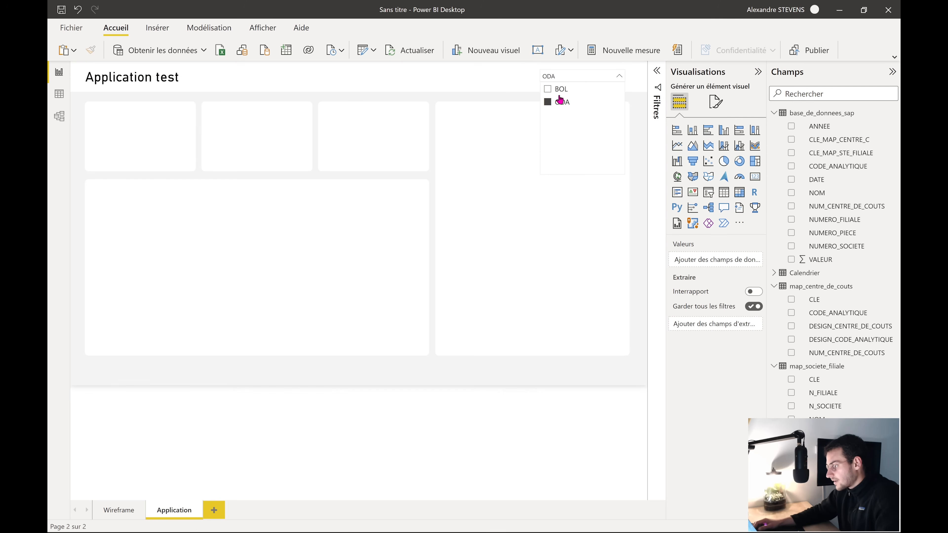
left_click(559, 89)
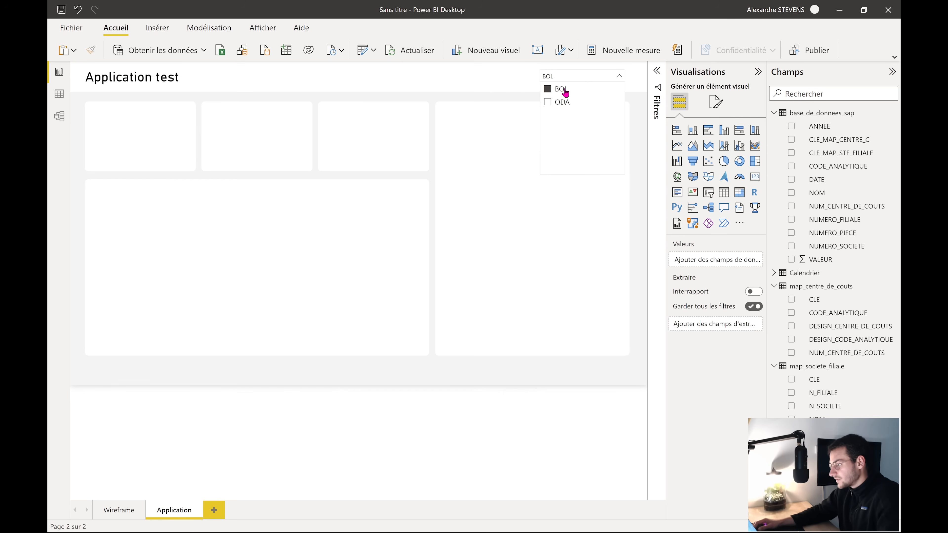
left_click(566, 103)
left_click(562, 89)
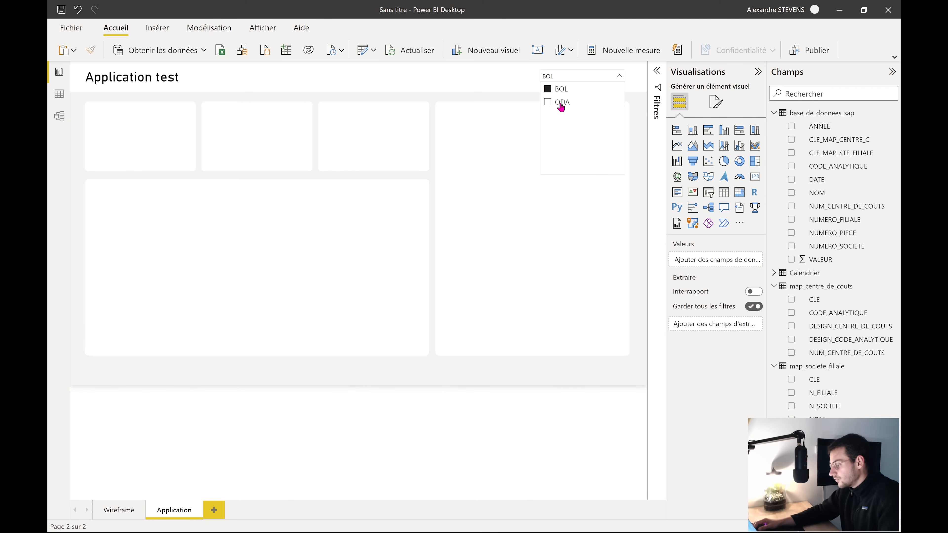
left_click(561, 106, "ctrl")
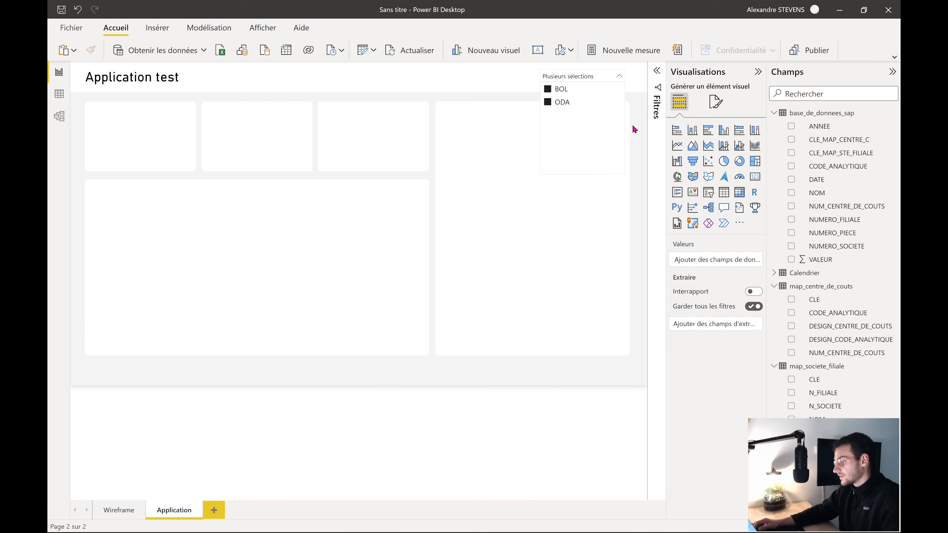
left_click(598, 77)
left_click(564, 97, "ctrl")
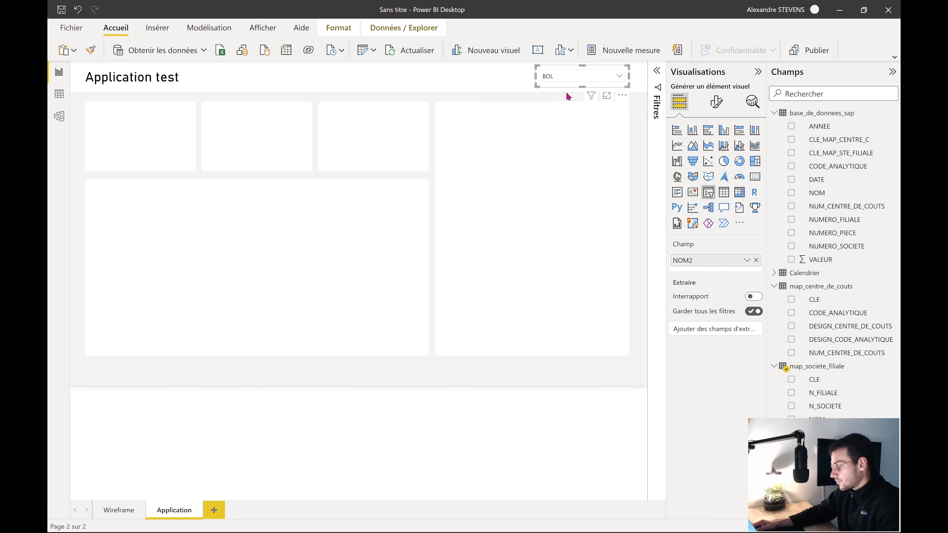
Give the NOM2 slicer a yellow background
left_click(716, 101)
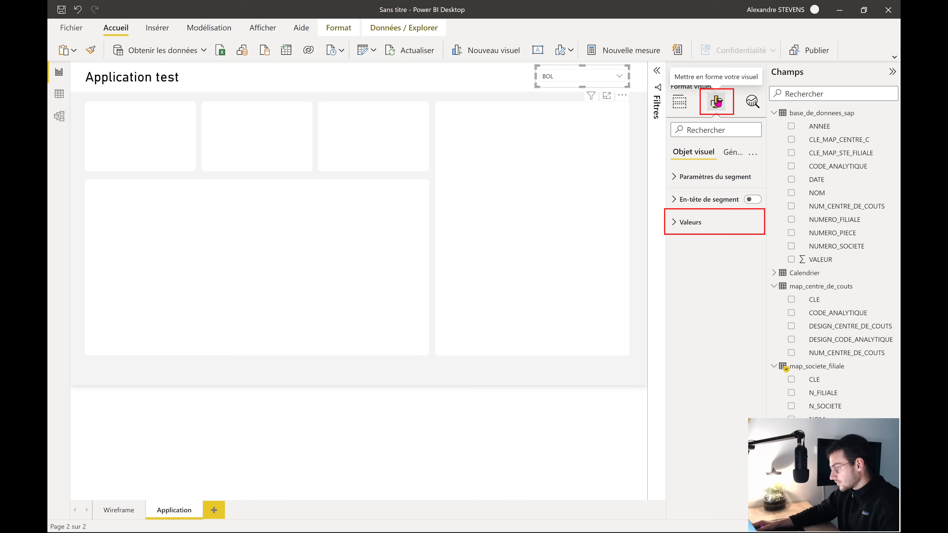
left_click(687, 225)
left_click(693, 408)
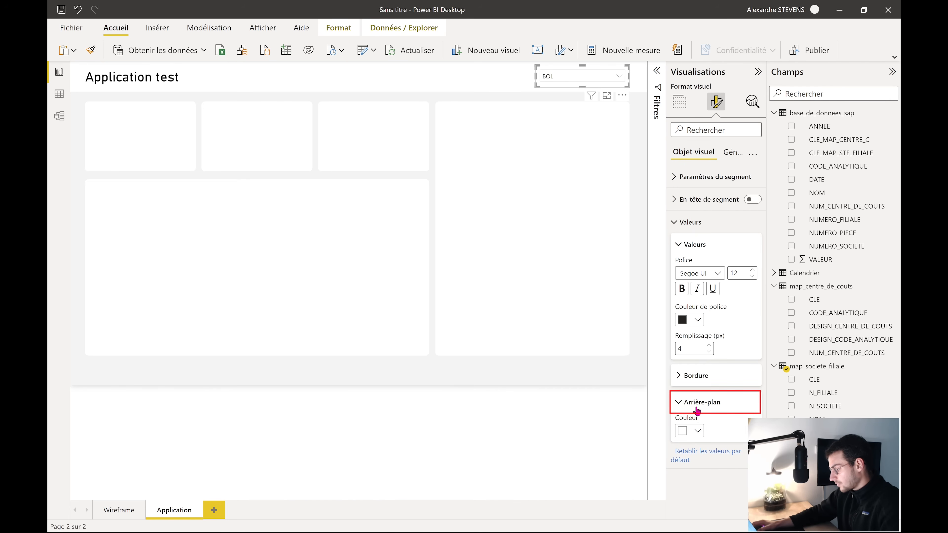
left_click(696, 430)
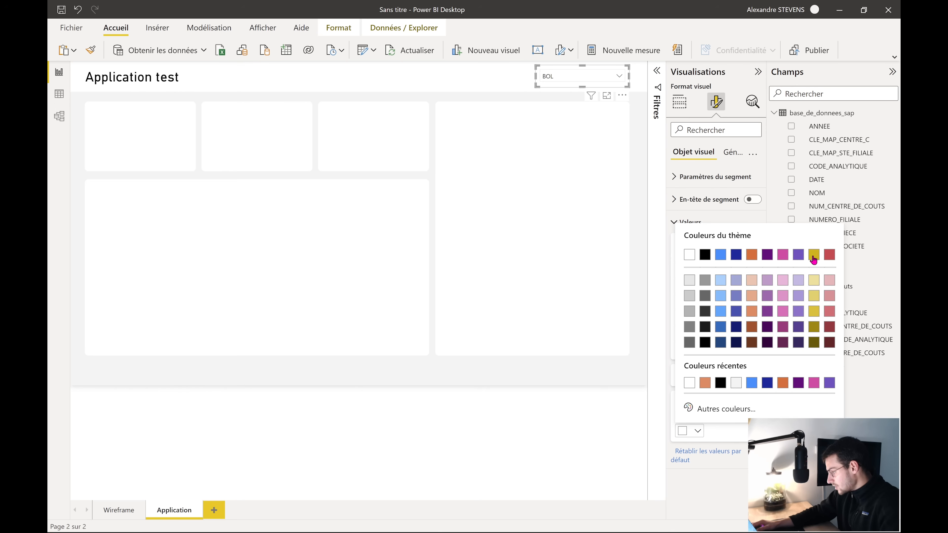
left_click(814, 312)
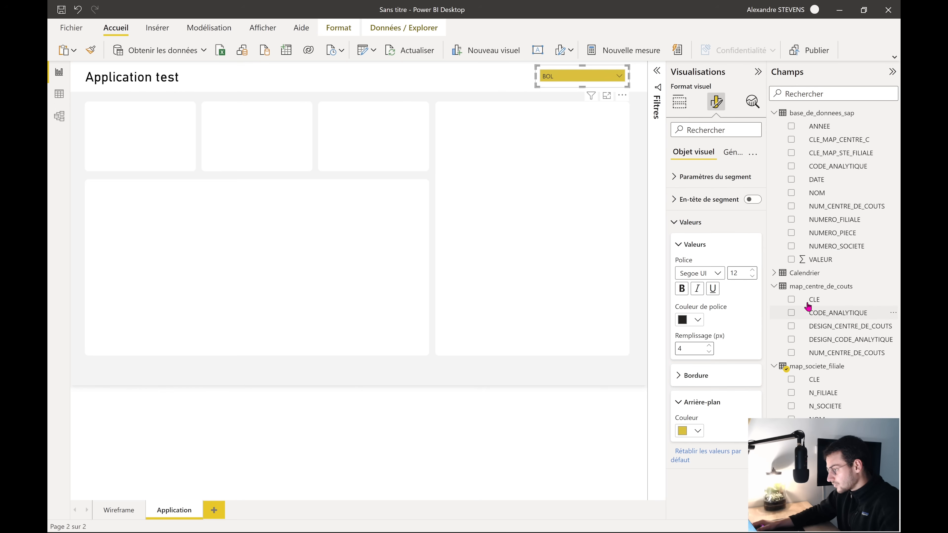
Show the slicer values in bold DIN at size 14
left_click(681, 288)
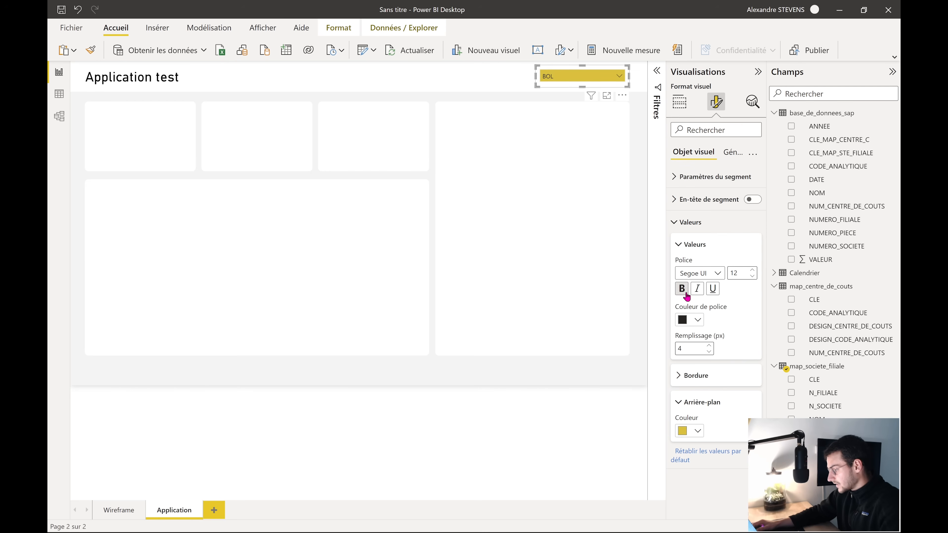
left_click(715, 277)
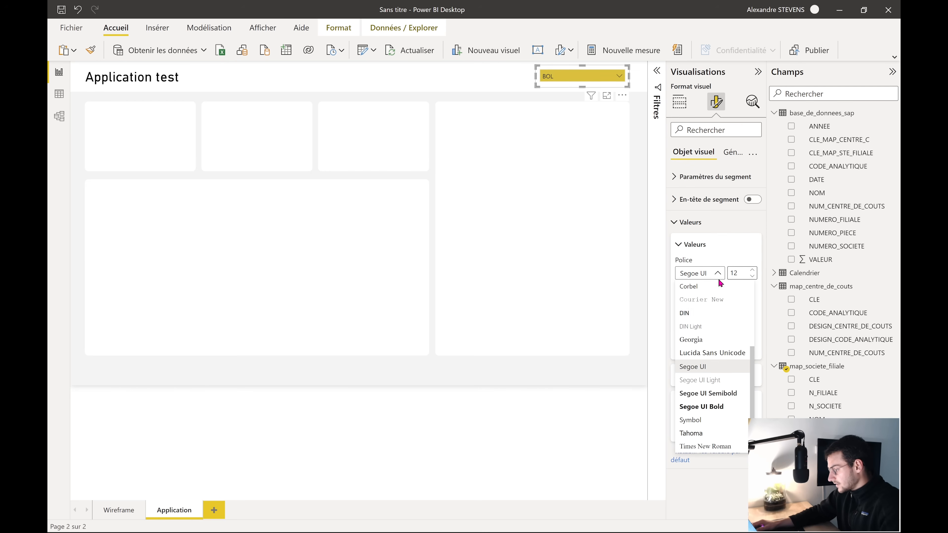
left_click(707, 310)
left_click(752, 270)
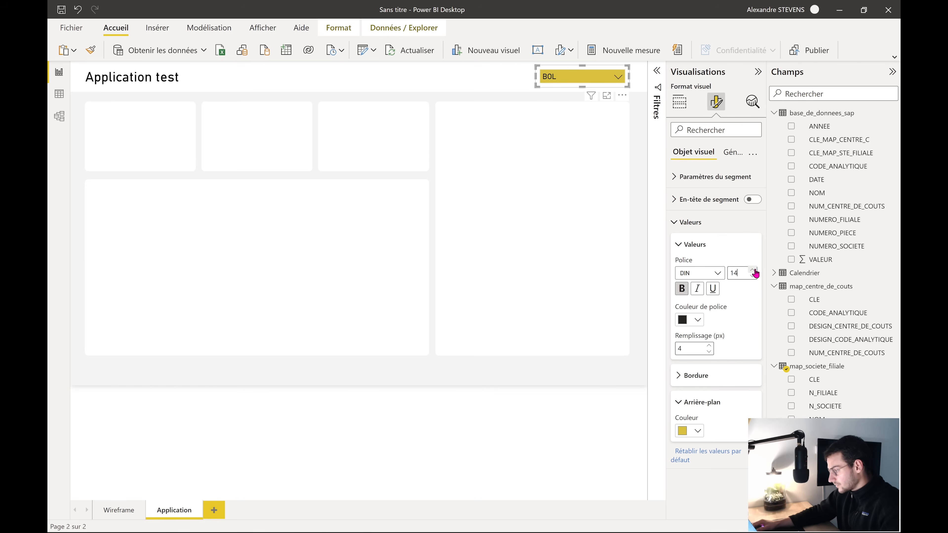
left_click(551, 88)
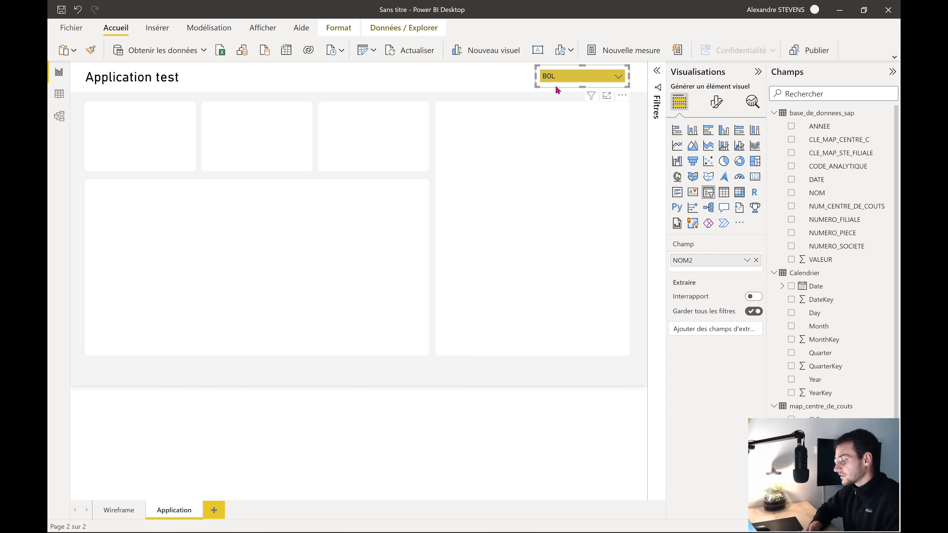
Place a copy of the BOL slicer left of the original
left_click(642, 115)
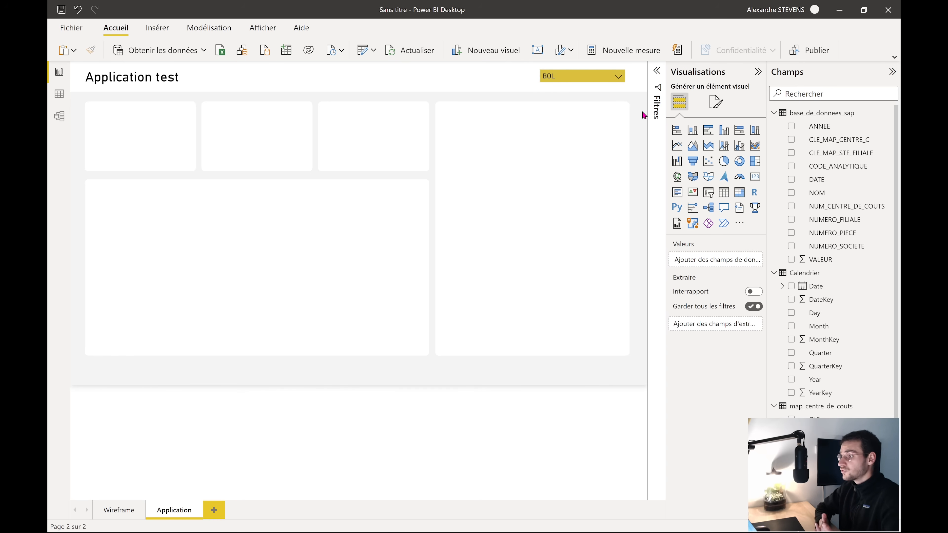
left_click(568, 84)
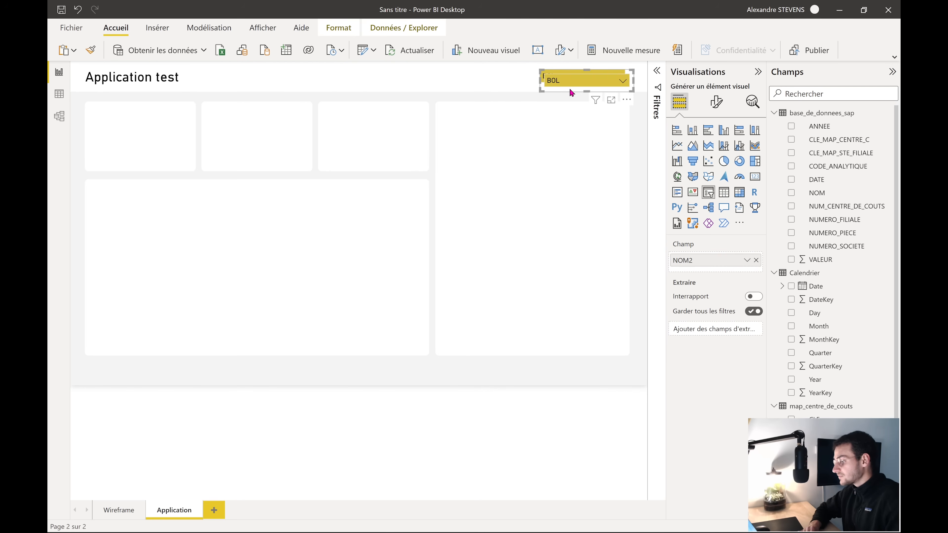
left_click_drag(570, 87, 470, 85)
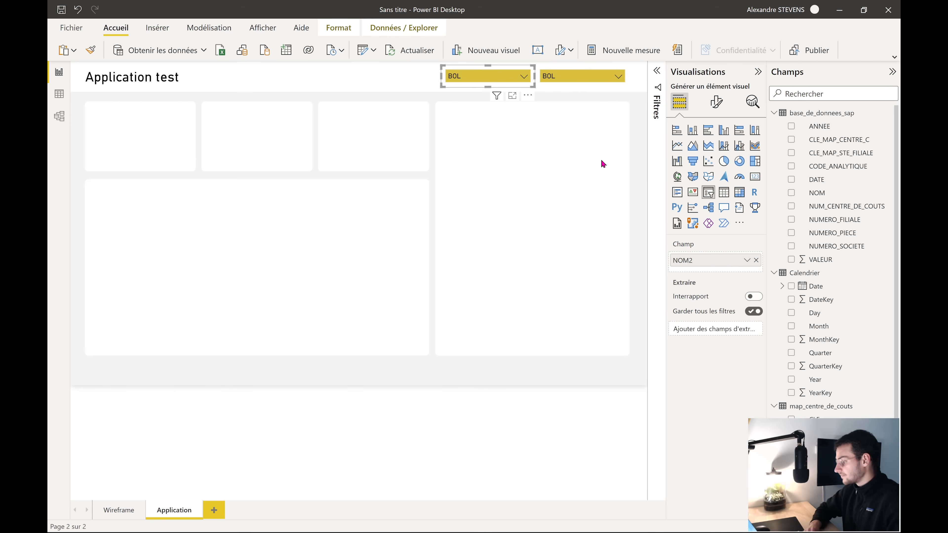
Replace NOM2 with Calendrier Date in the copied slicer's field
left_click(755, 260)
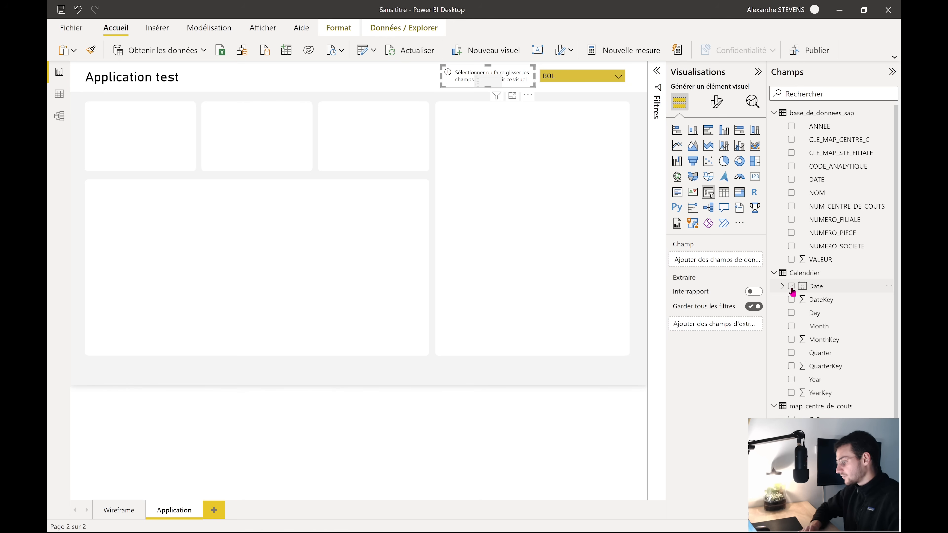
left_click_drag(822, 289, 713, 265)
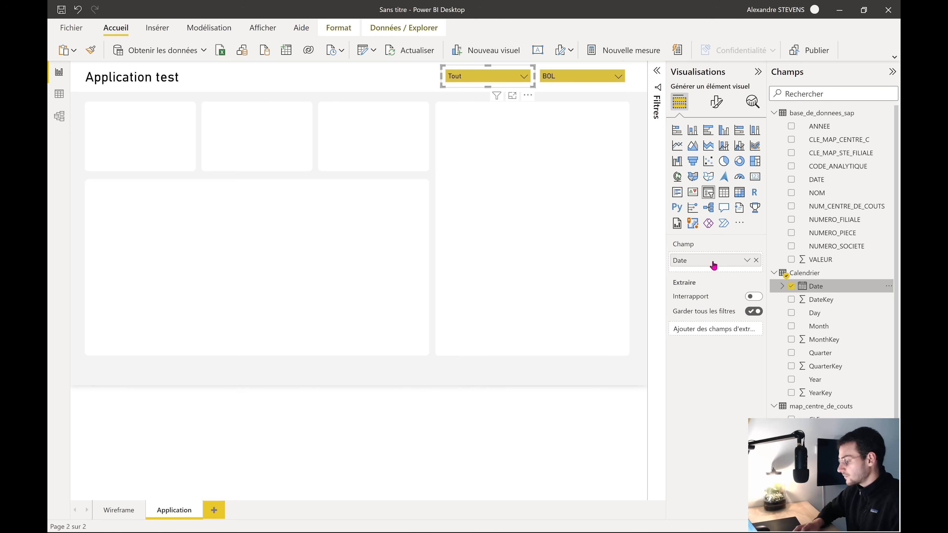
left_click(523, 77)
scroll(501, 143, "down", 2)
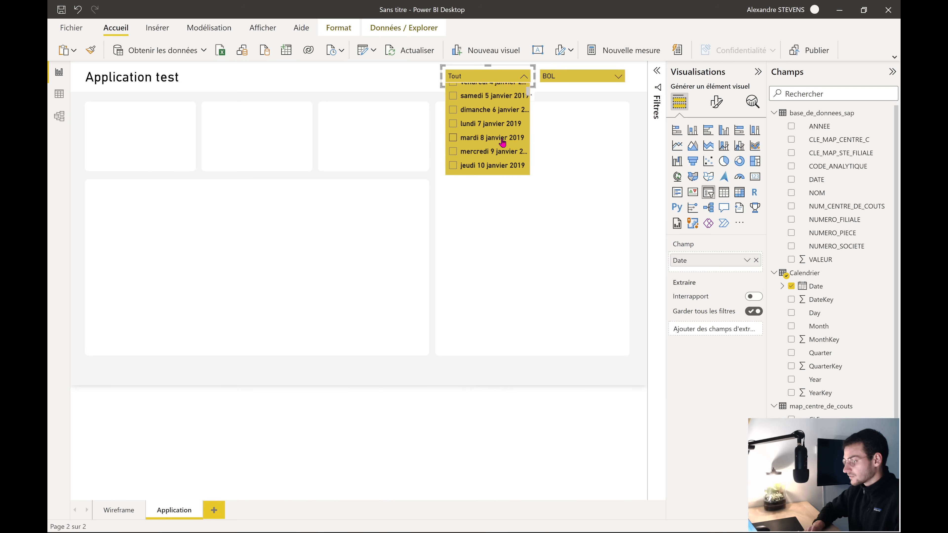
scroll(501, 142, "down", 15)
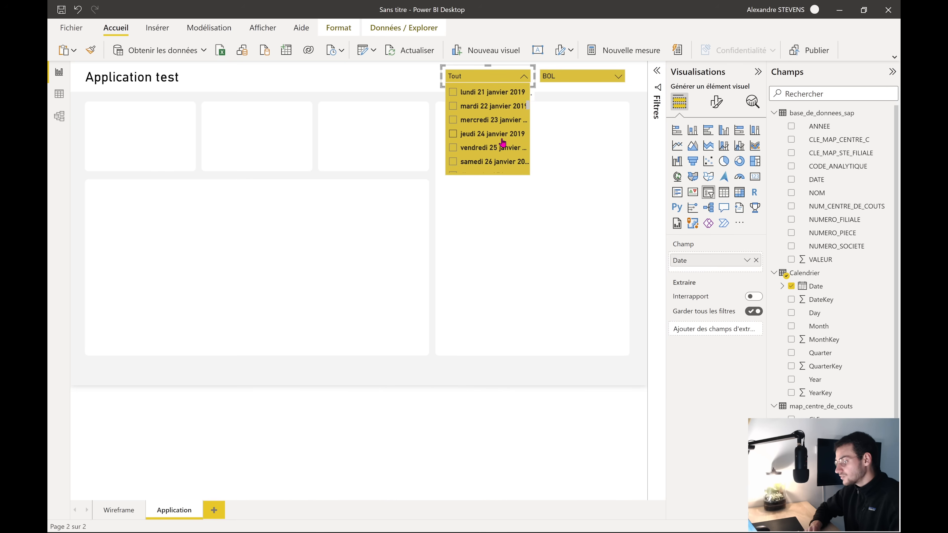
left_click(566, 104)
left_click(506, 87)
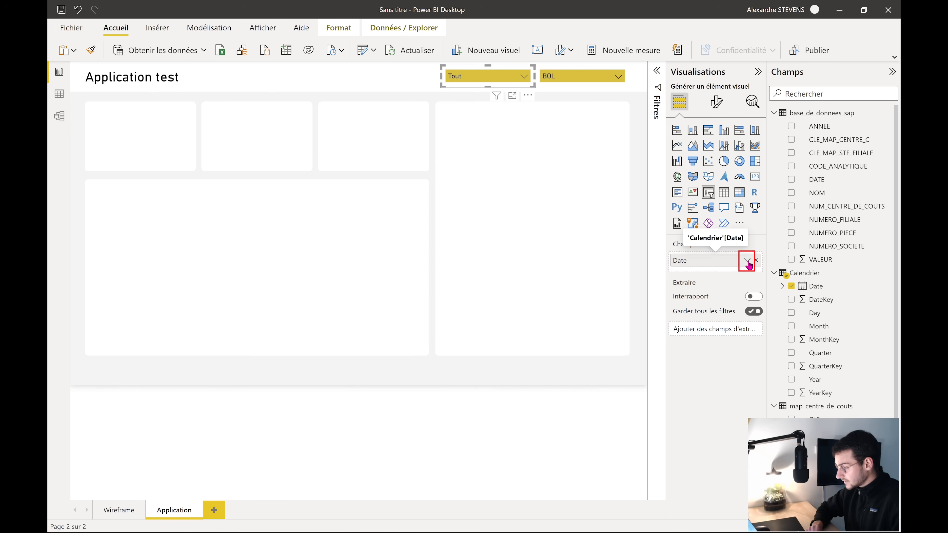
Switch the Date field to Date Hierarchy and remove Day, Month and Quarter
left_click(747, 261)
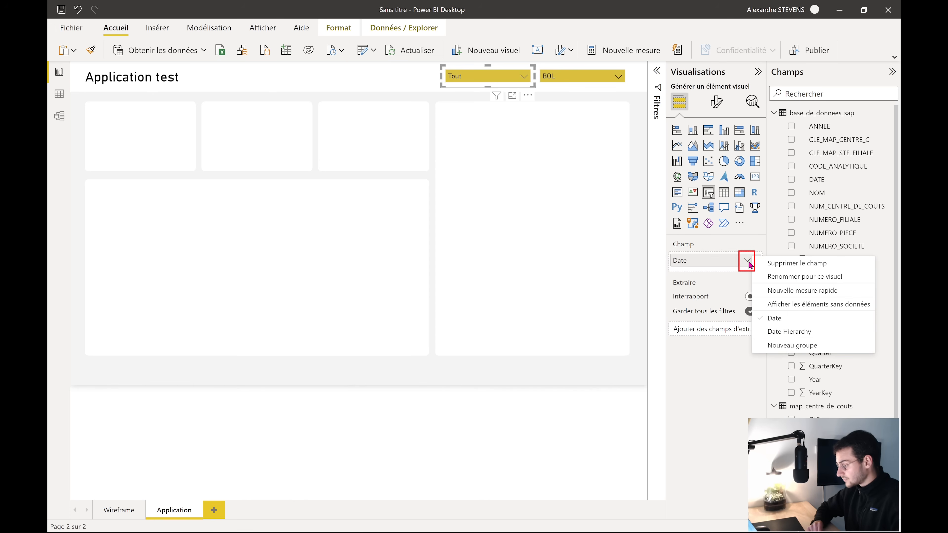
left_click(806, 332)
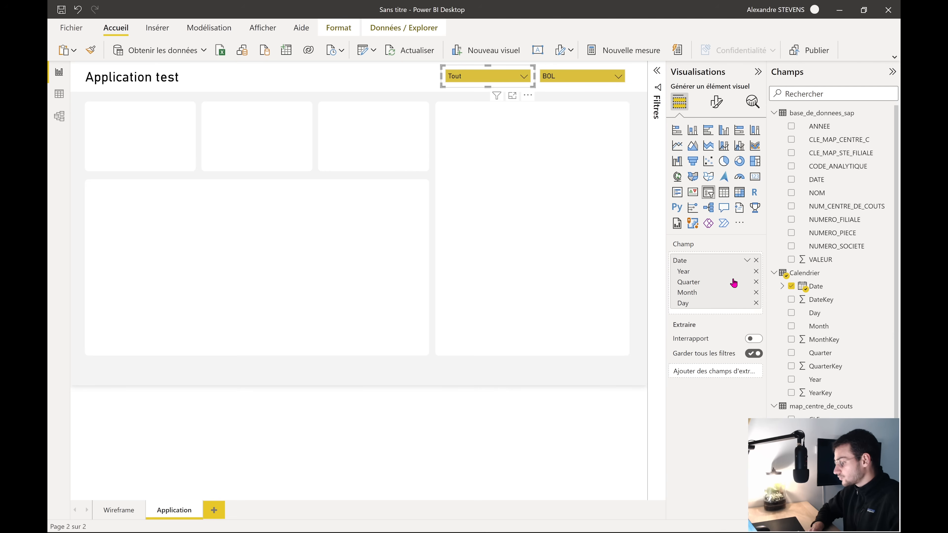
left_click(755, 303)
left_click(755, 292)
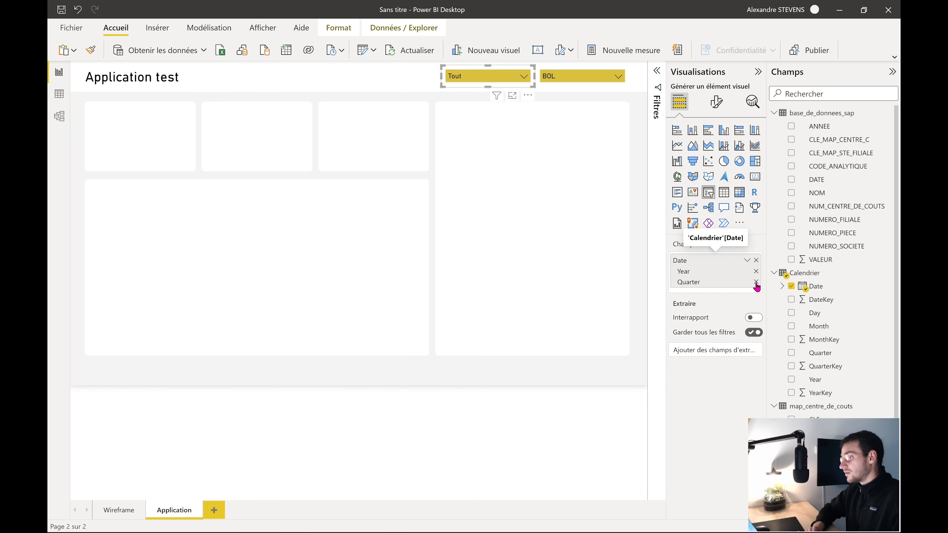
left_click(756, 282)
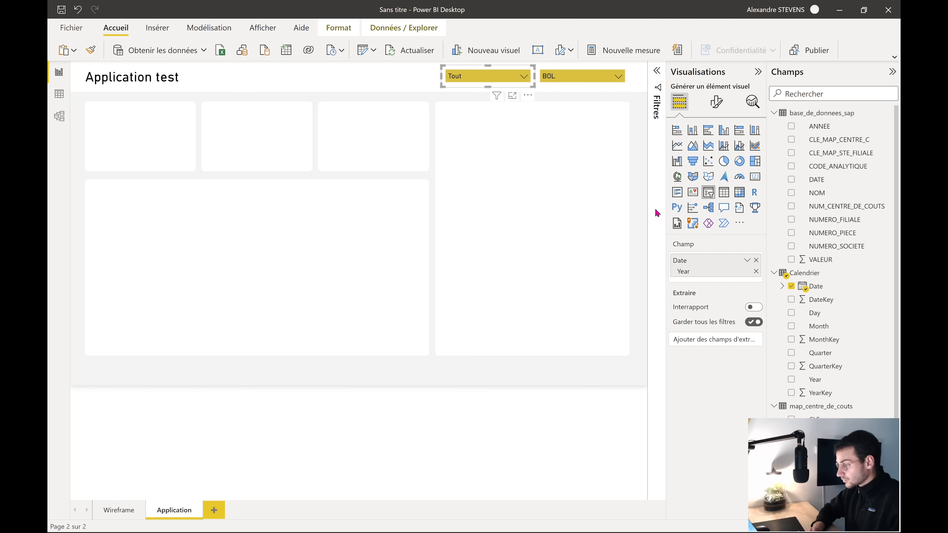
Filter the year slicer to 2022
left_click(493, 77)
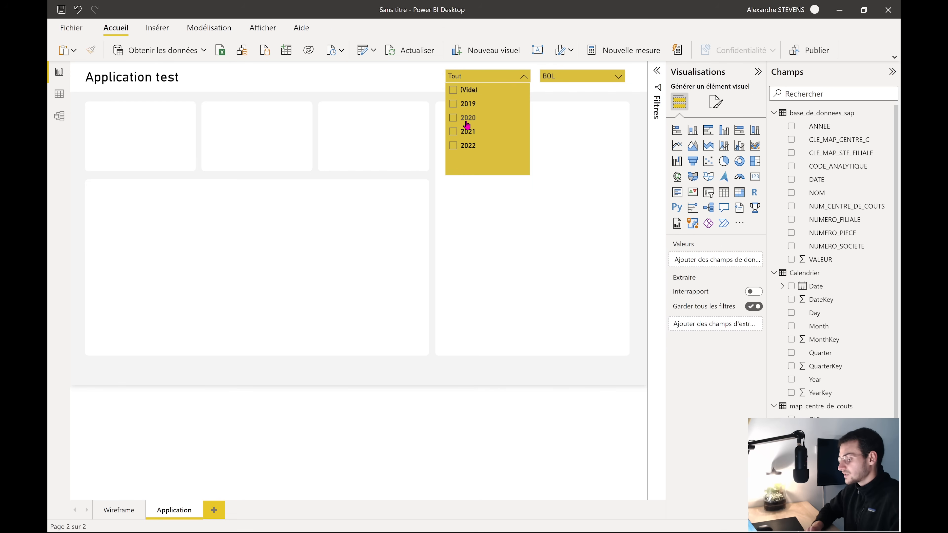
left_click(647, 152)
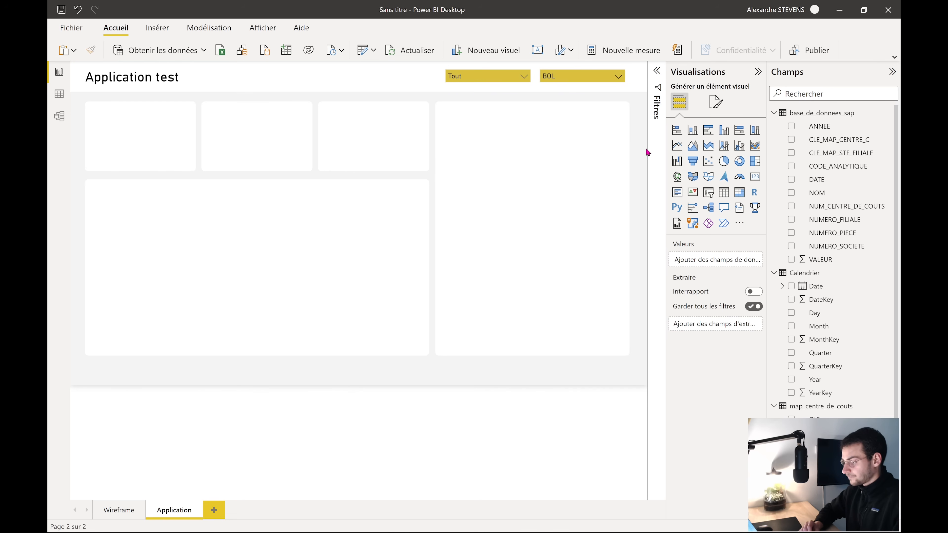
left_click(499, 77)
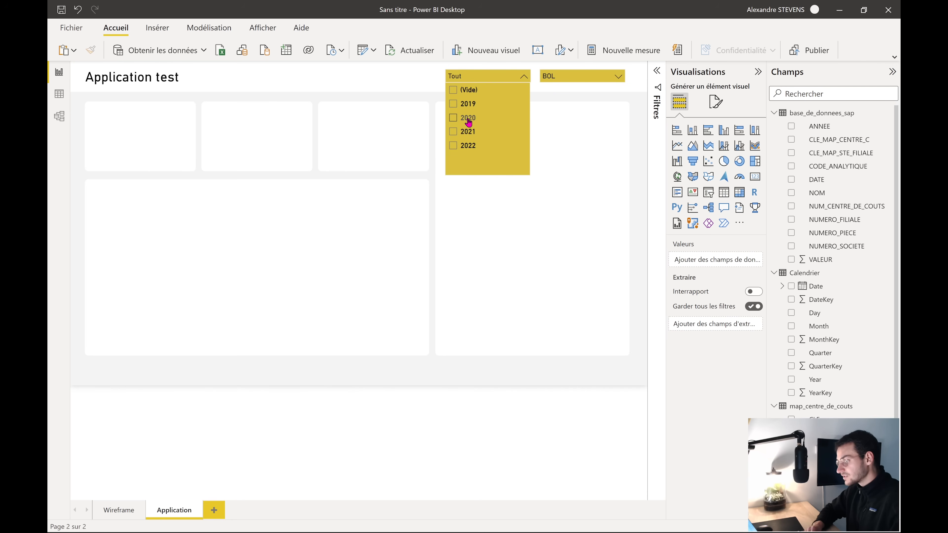
left_click(634, 153)
left_click(122, 73)
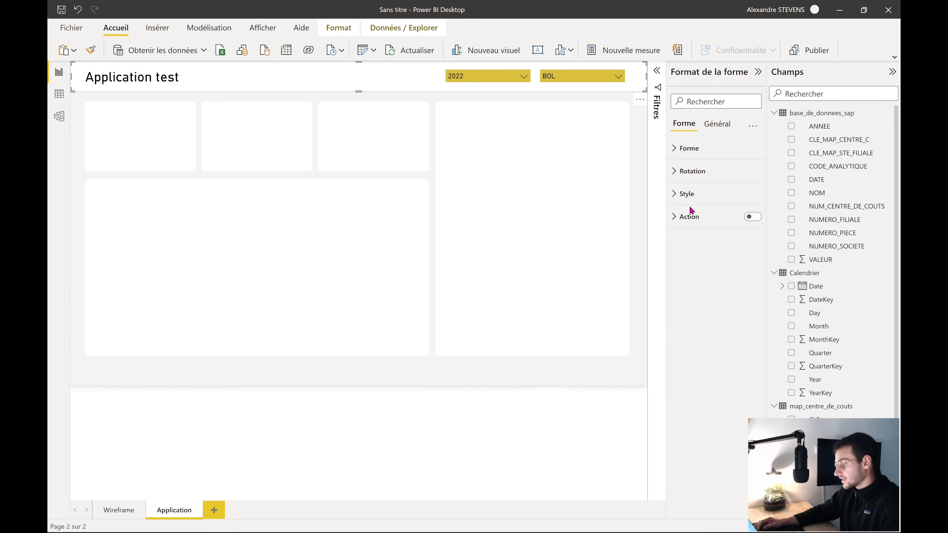
Select the top-left card shape and expand its style text settings
left_click(689, 192)
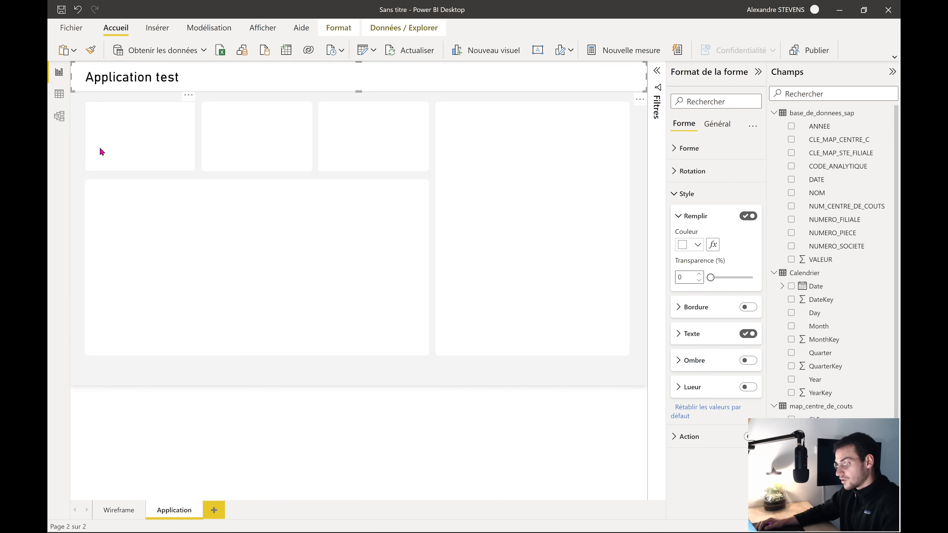
left_click(125, 140)
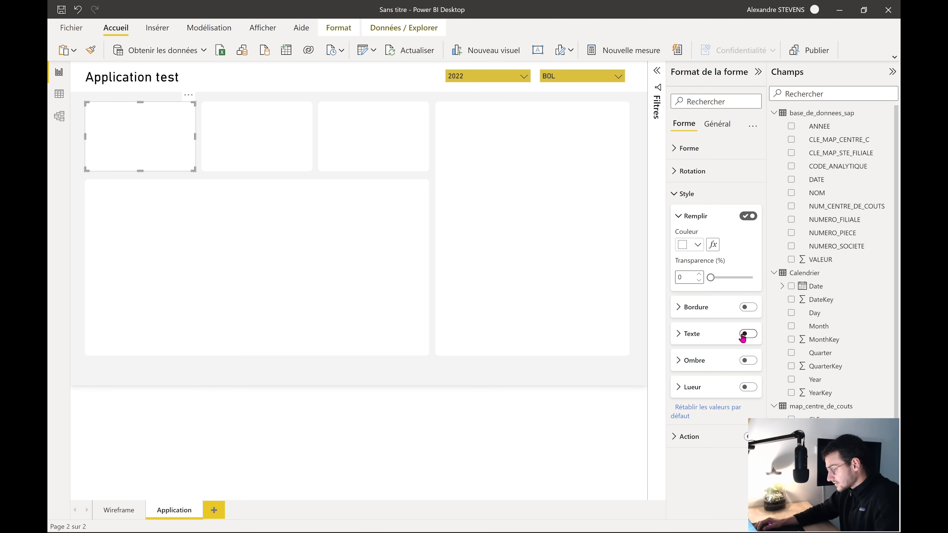
left_click(693, 335)
left_click(686, 193)
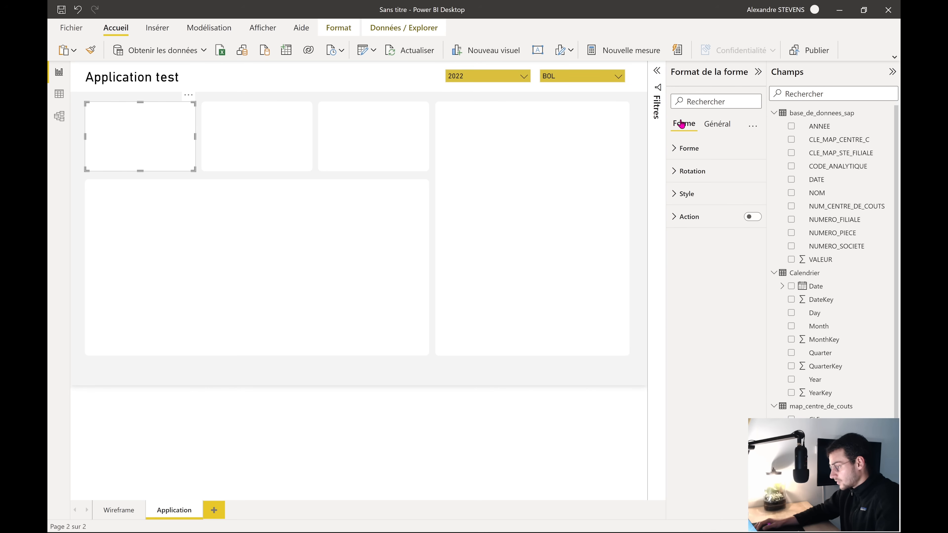
left_click(187, 237)
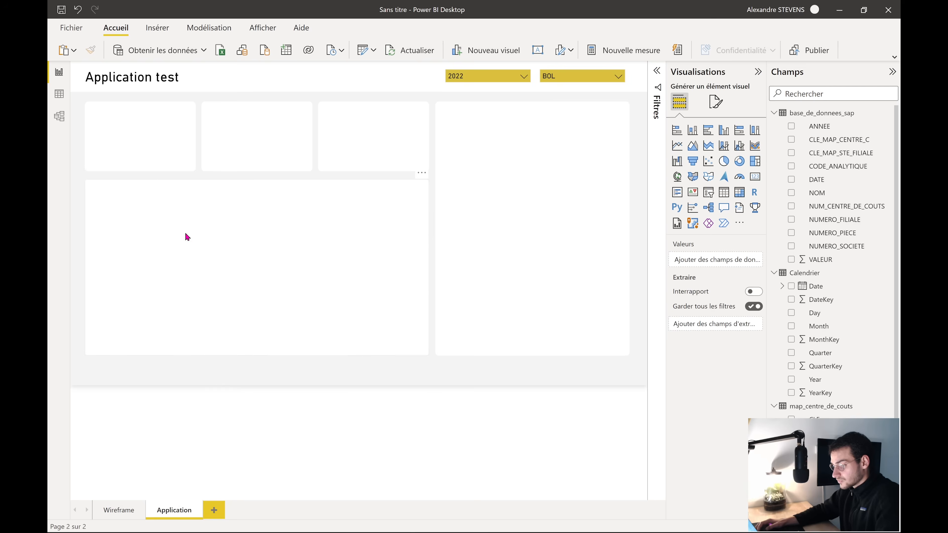
left_click(154, 139)
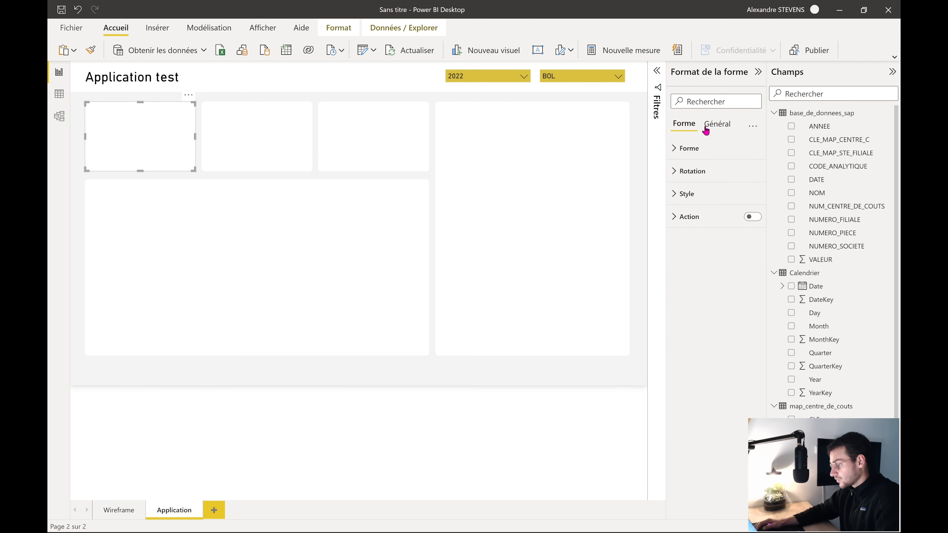
left_click(680, 195)
left_click(693, 338)
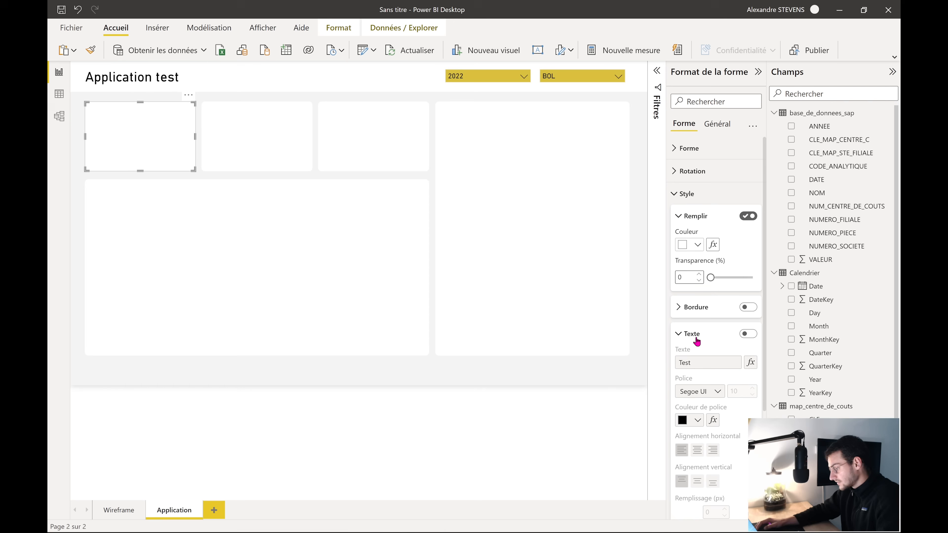
Turn on the card's text and replace 'Test' with 'Widget 01'
left_click(745, 334)
double_click(717, 364)
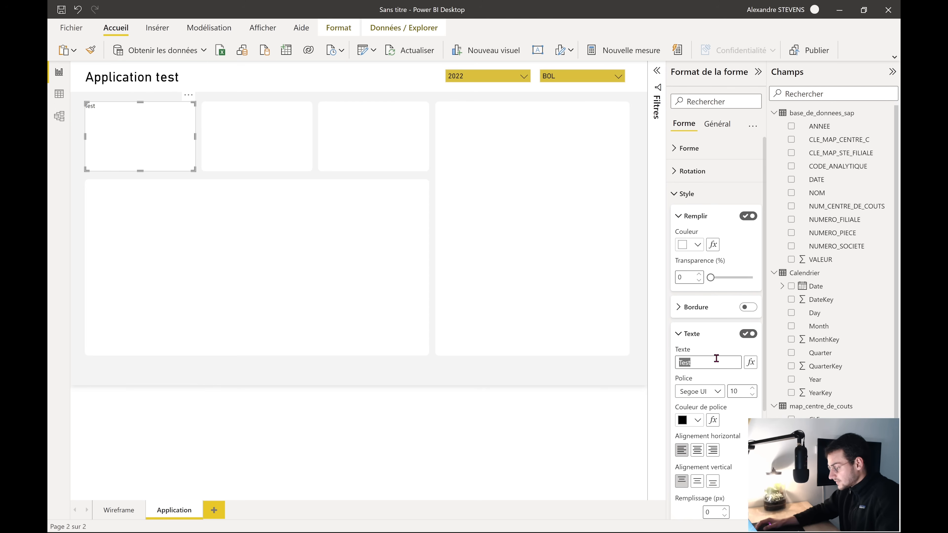
key("BackSpace")
type("Widget 01")
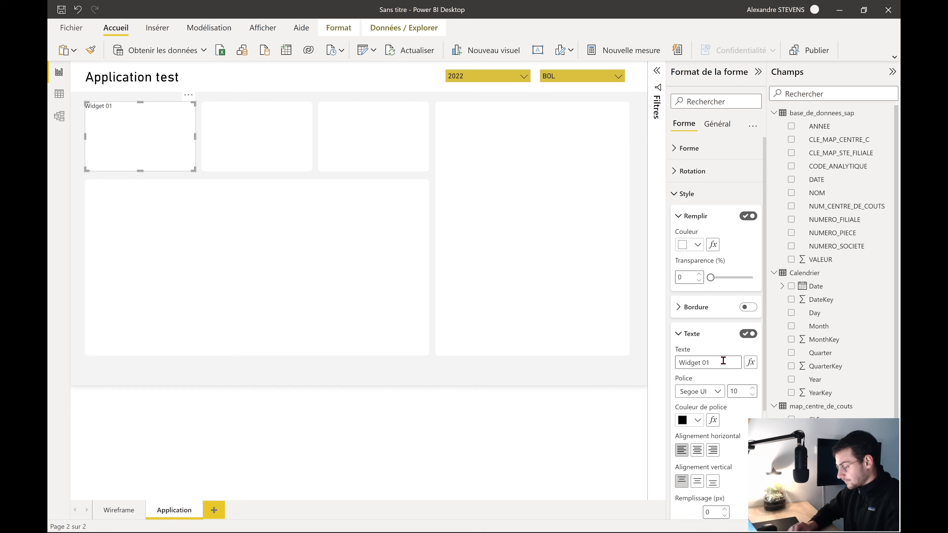
scroll(723, 360, "down", 4)
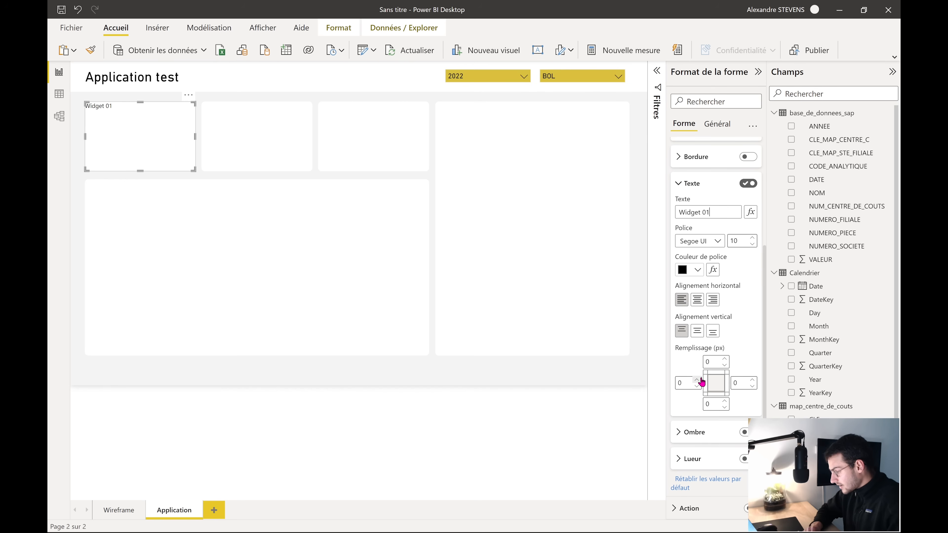
Pad the Widget 01 label 15 px from the left and 10 px from the top
left_click(697, 379)
left_click(697, 379)
left_click(697, 380)
left_click(697, 380)
left_click(697, 380)
left_click(697, 380)
left_click(697, 380)
left_click(697, 380)
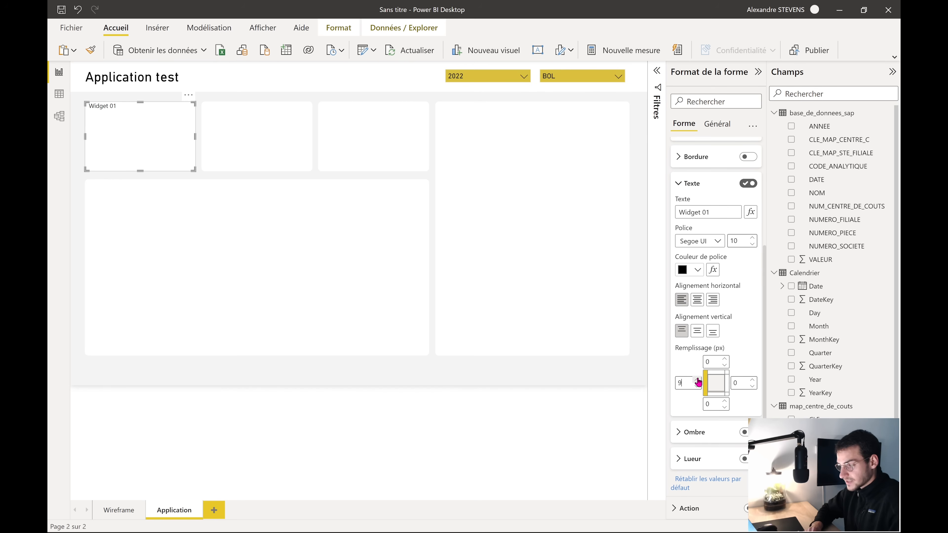
left_click(697, 380)
left_click(696, 380)
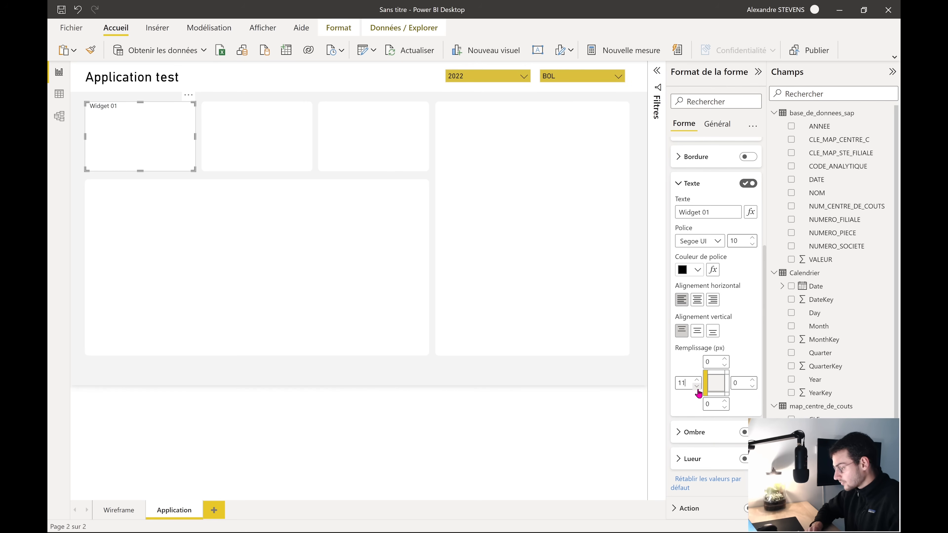
left_click(696, 386)
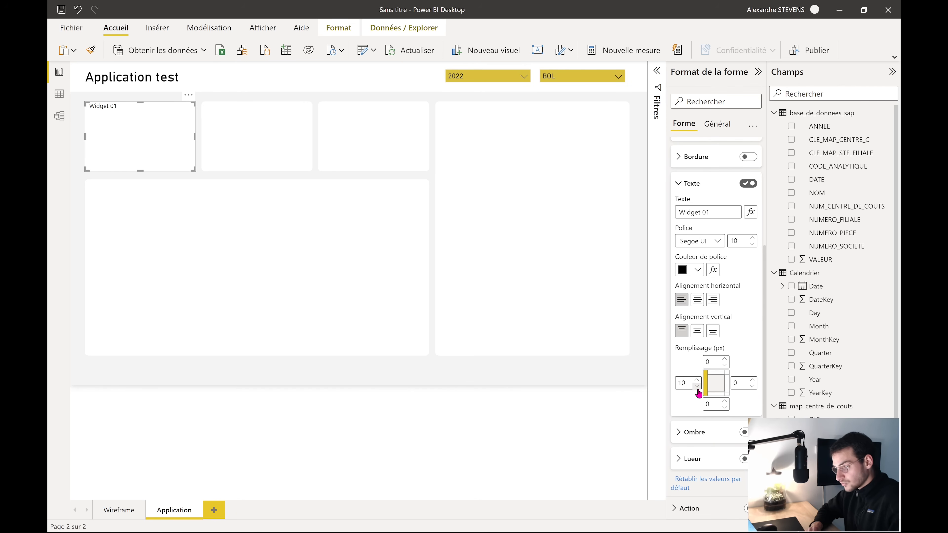
left_click(724, 359)
left_click(724, 359)
left_click(724, 359)
left_click(724, 359)
left_click(724, 359)
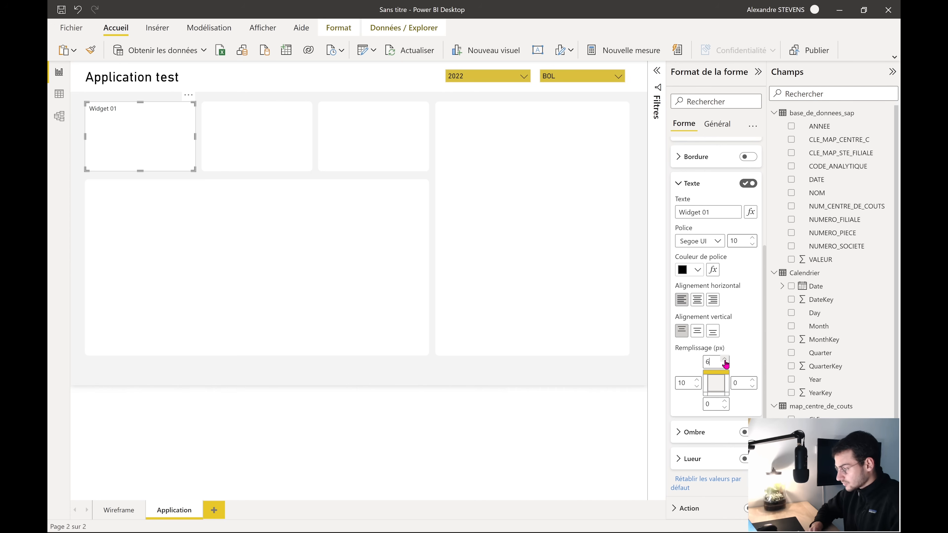
left_click(724, 359)
left_click(724, 359)
left_click(724, 359)
left_click(724, 360)
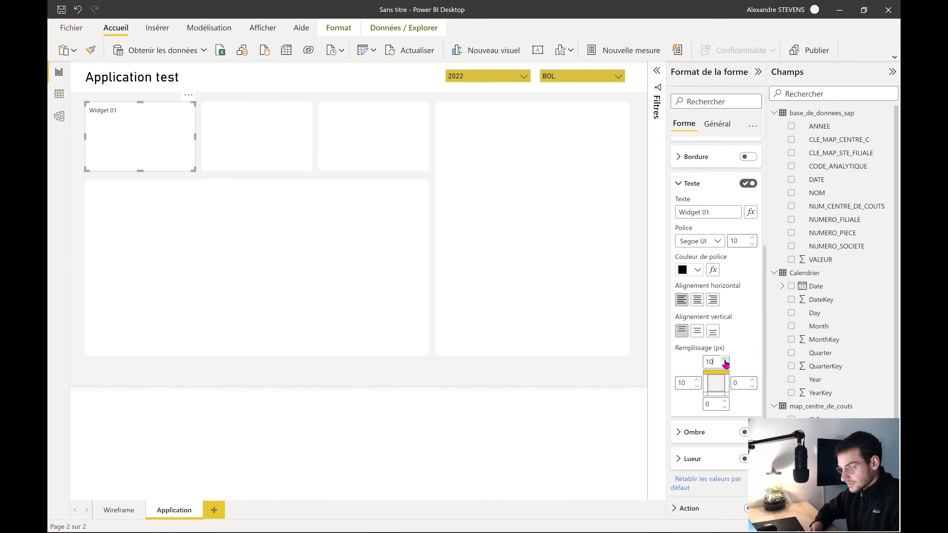
left_click(696, 380)
left_click(696, 380)
left_click(697, 380)
left_click(696, 379)
left_click(696, 379)
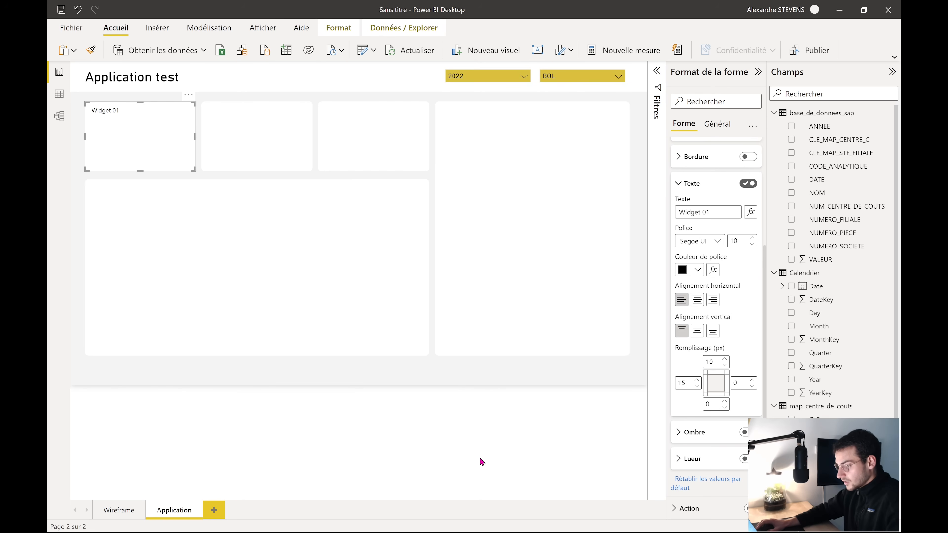
left_click(502, 386)
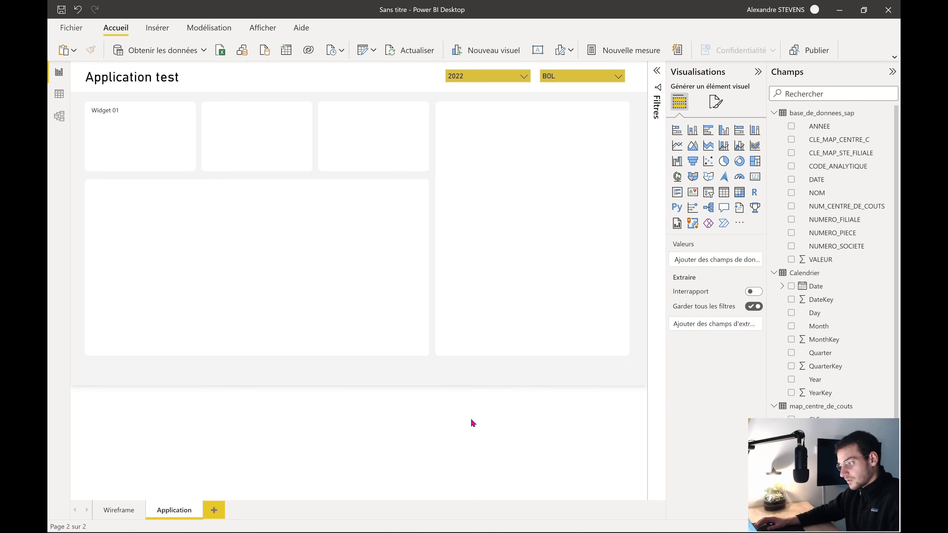
Set the Widget 01 card's label to the DIN font at size 15
left_click(130, 135)
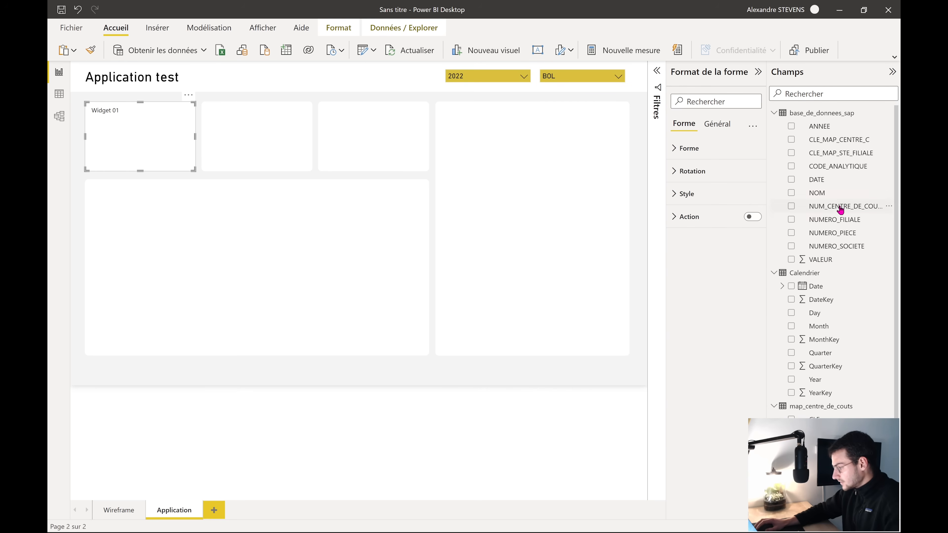
left_click(704, 195)
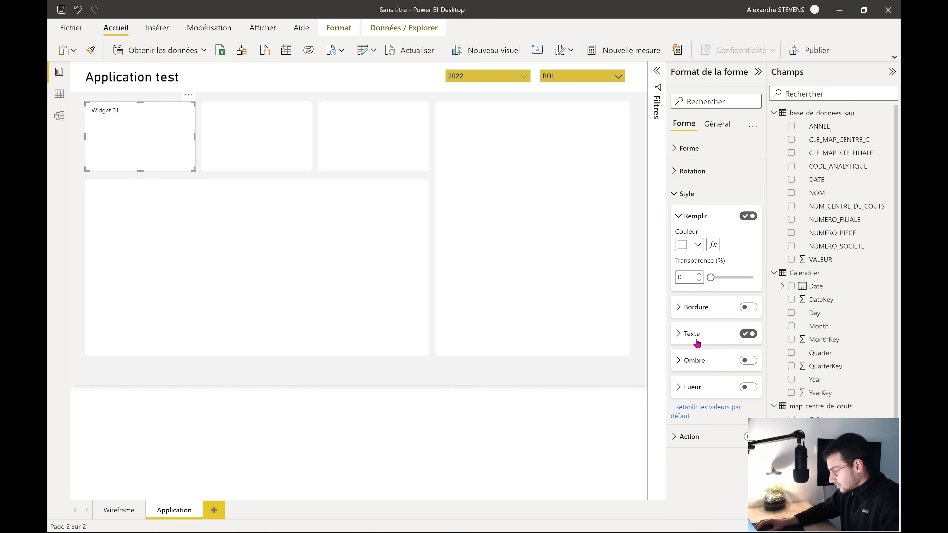
left_click(691, 332)
scroll(706, 373, "down", 3)
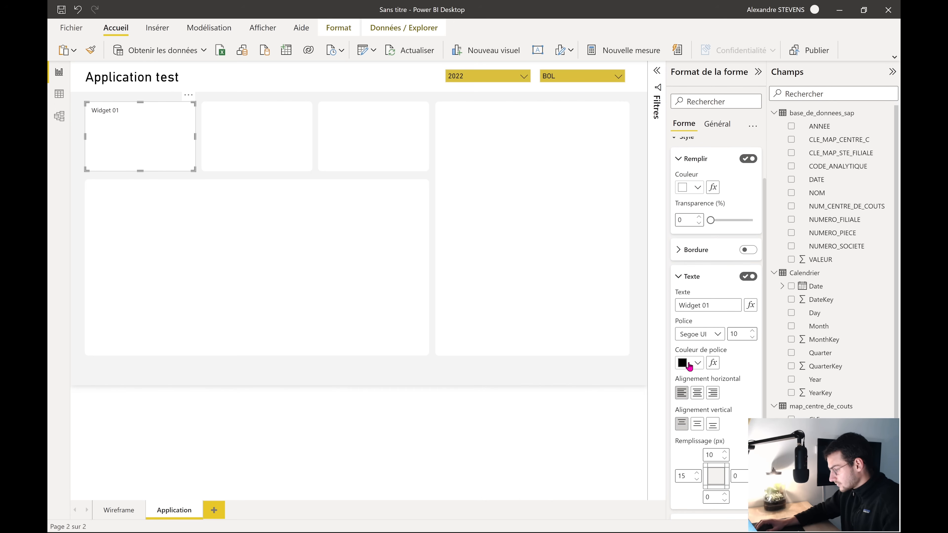
left_click(715, 338)
left_click(707, 377)
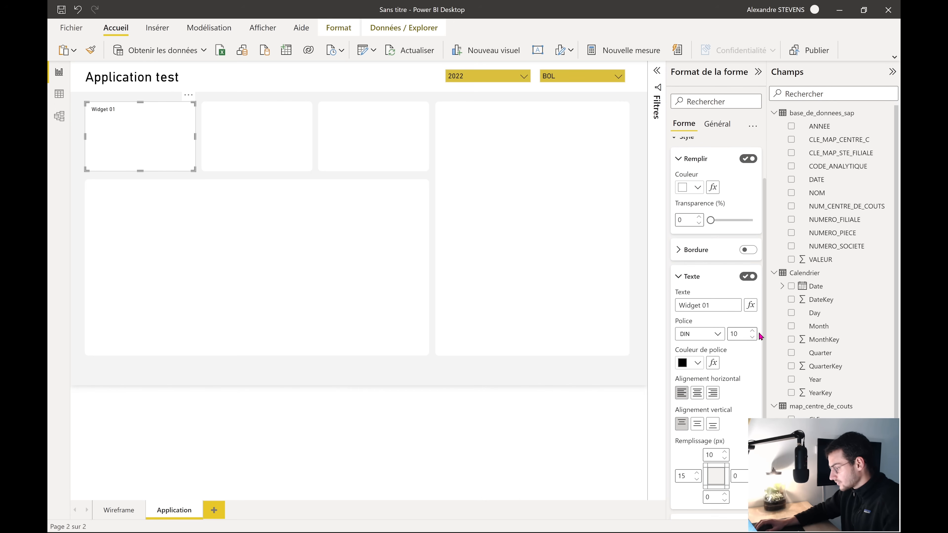
left_click(752, 332)
left_click(752, 332)
left_click(751, 332)
left_click(752, 331)
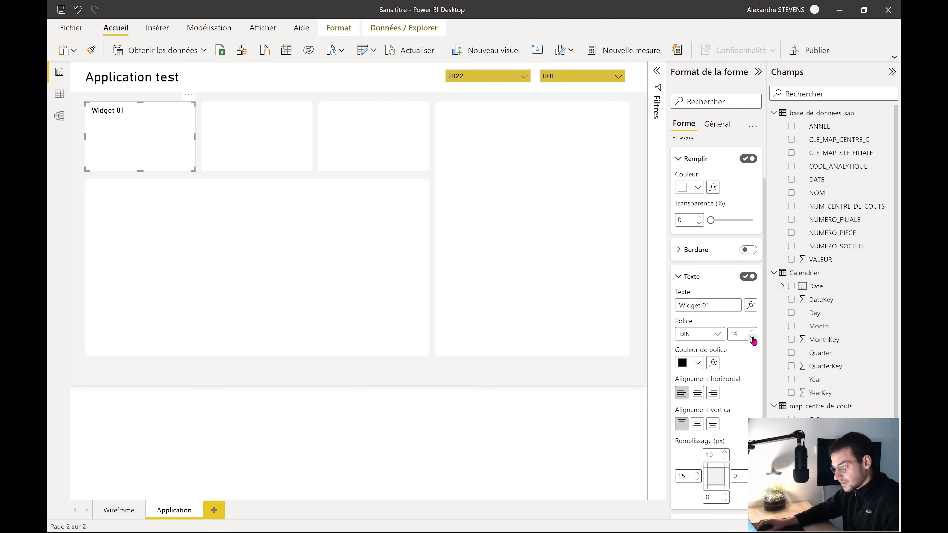
left_click(751, 332)
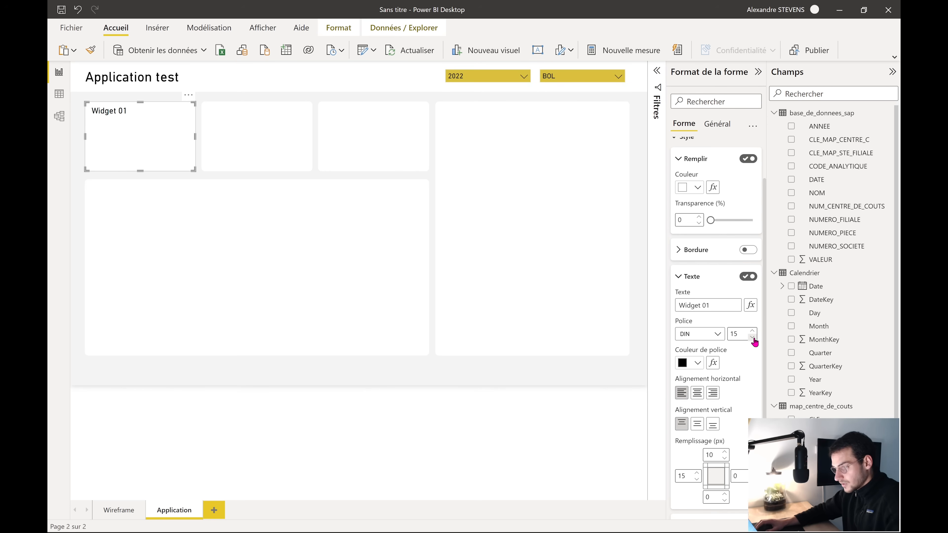
left_click(227, 430)
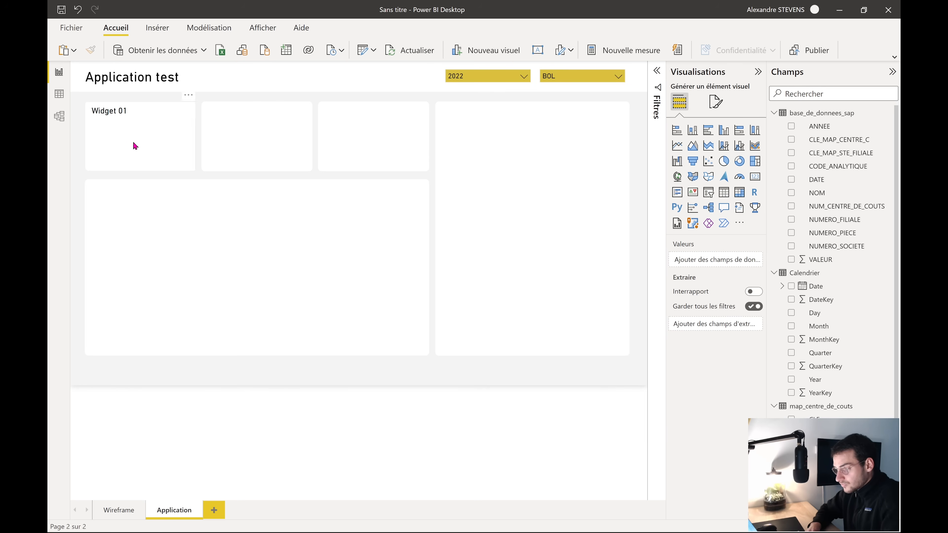
left_click(60, 97)
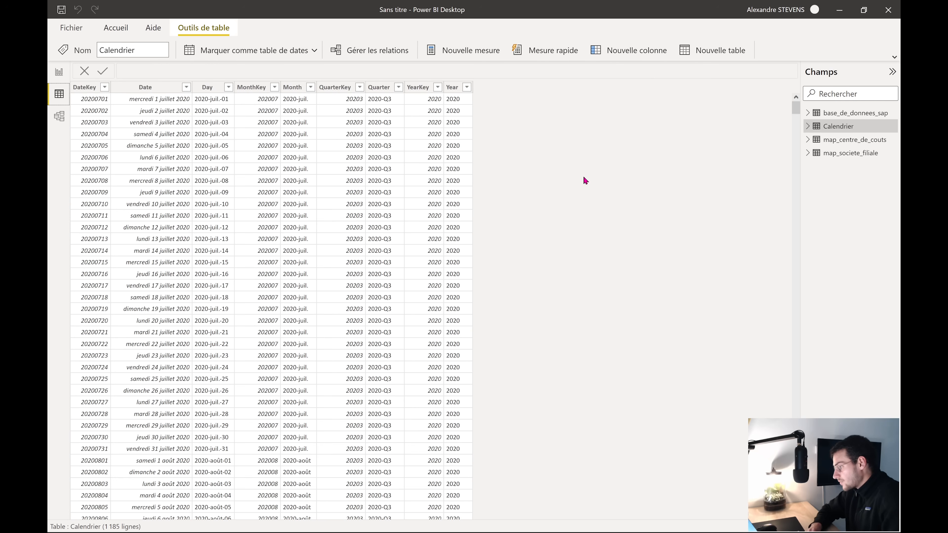
left_click(851, 143)
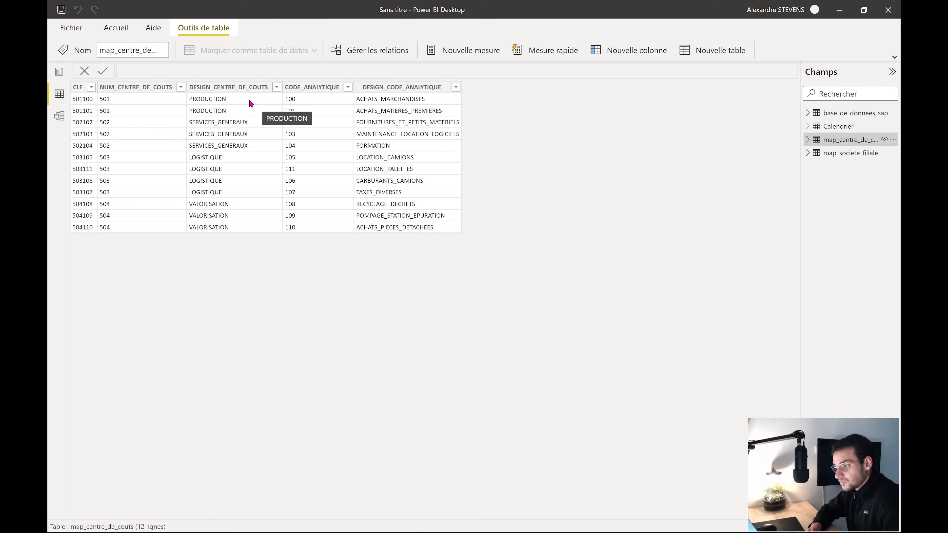
left_click(248, 105)
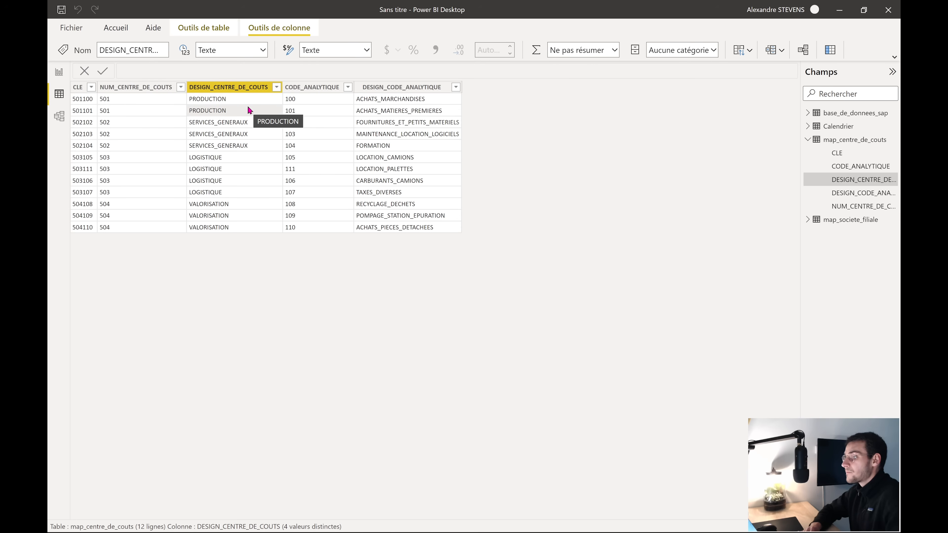
left_click(59, 73)
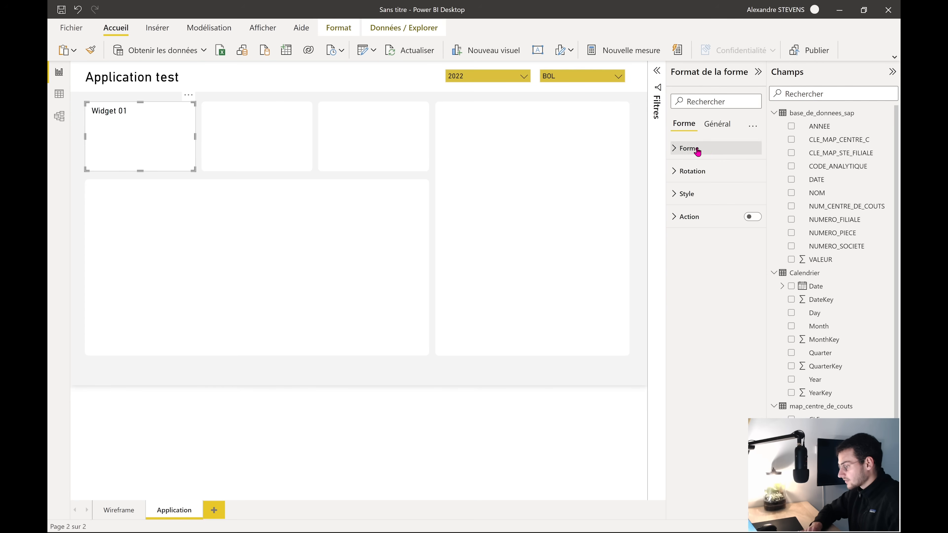
Replace the first widget's 'Widget 01' text label with 'Coûts de production'
left_click(694, 194)
left_click(691, 333)
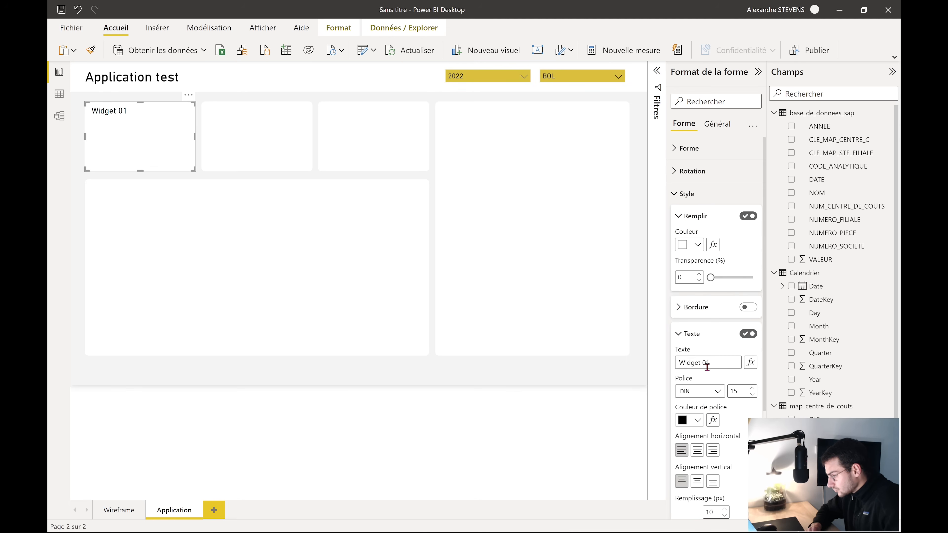
triple_click(689, 360)
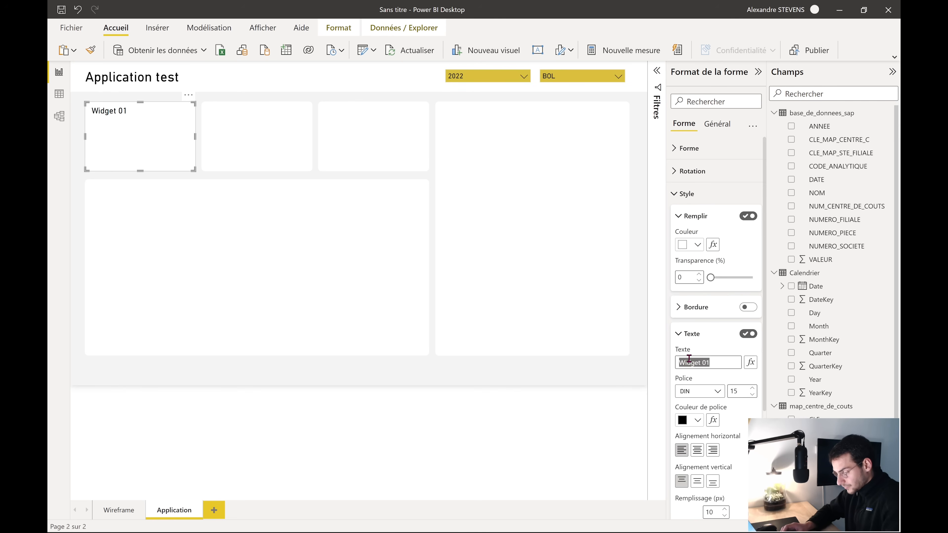
type("Coût de prod")
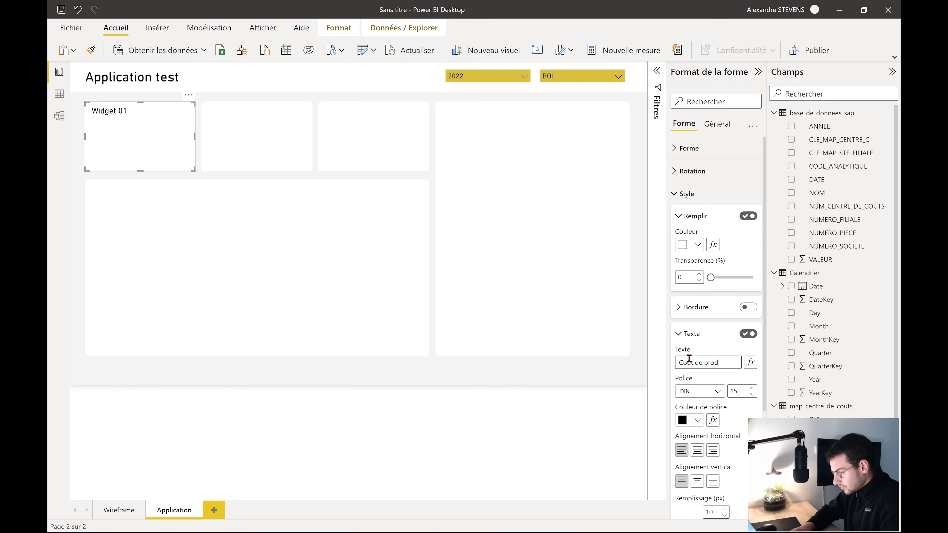
type("ûts de product")
type("ion")
left_click(423, 426)
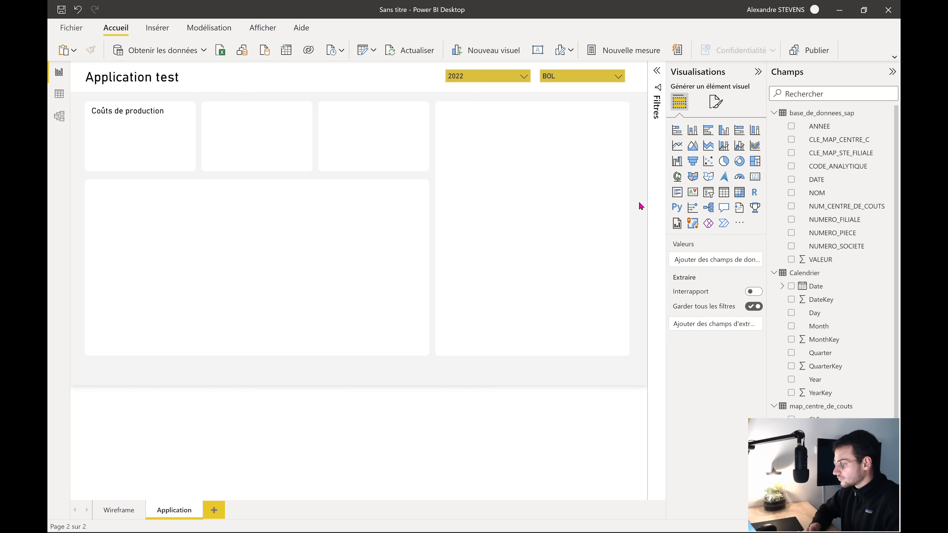
Create a new measure and start its formula as SUM of base_de_donnees_sap VALEUR
left_click(624, 58)
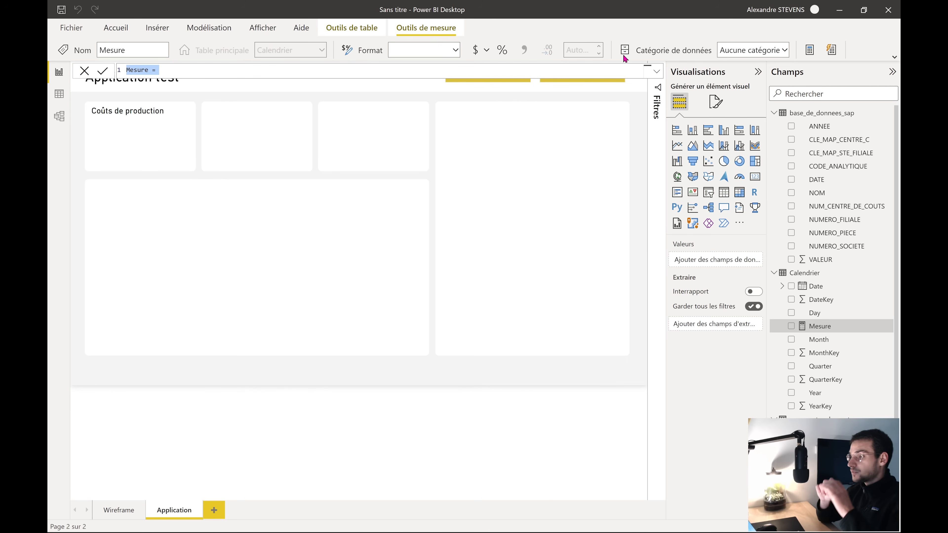
left_click(193, 72)
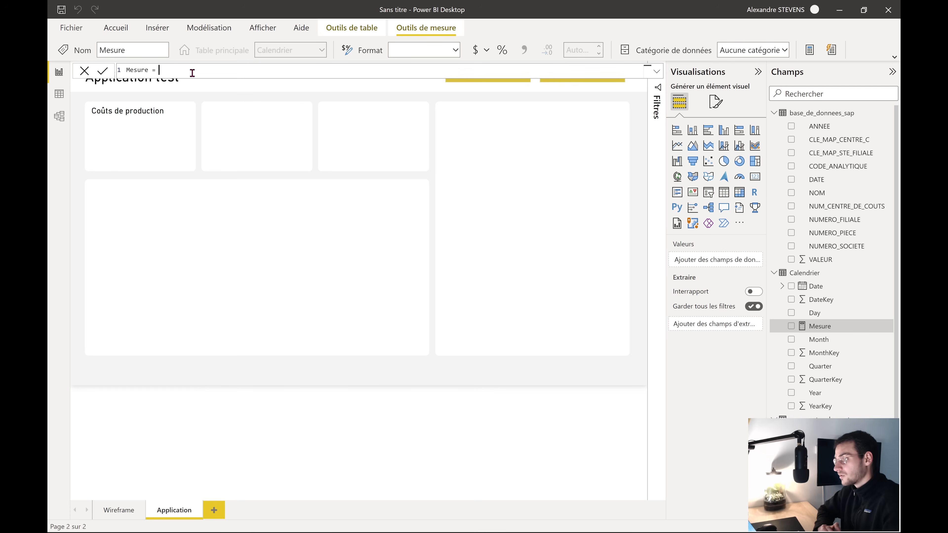
type("S")
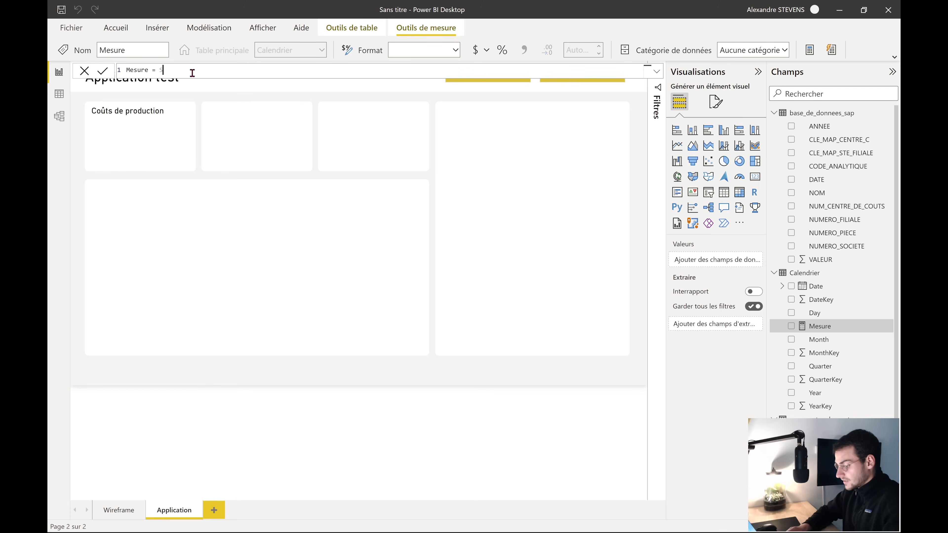
type("UM(")
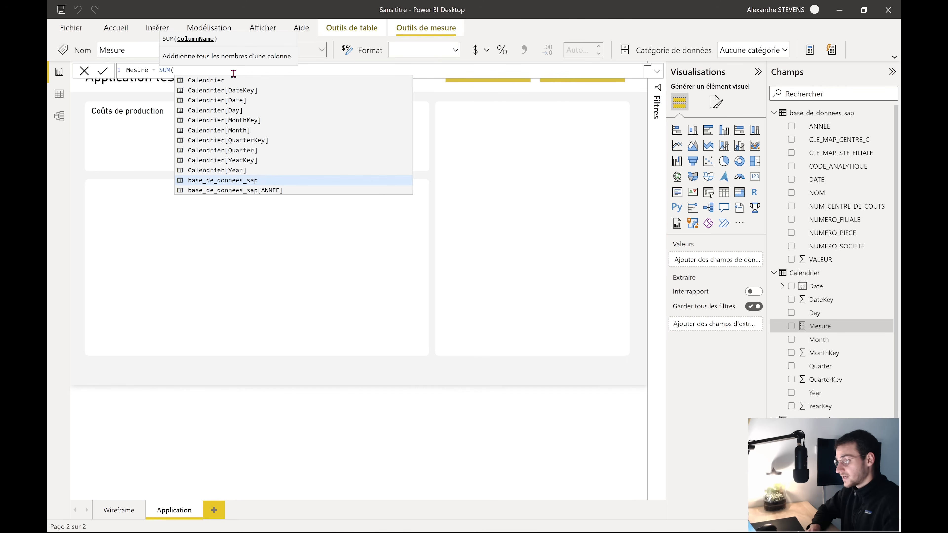
scroll(260, 164, "down", 2)
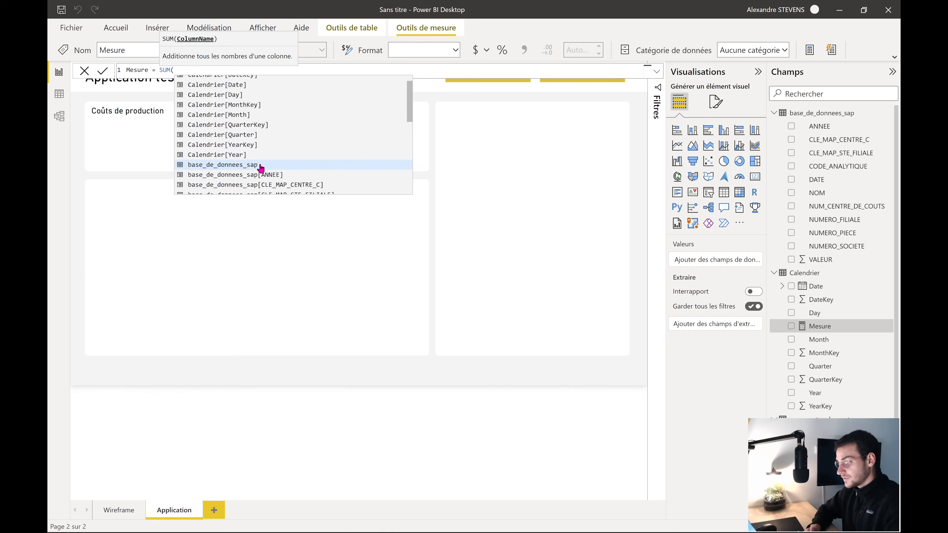
scroll(261, 166, "down", 2)
scroll(304, 143, "down", 2)
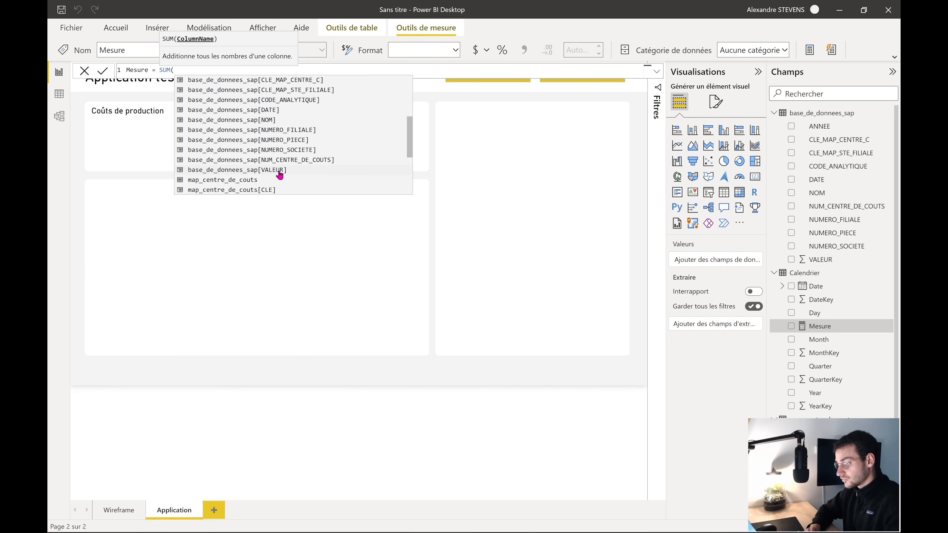
left_click(280, 172)
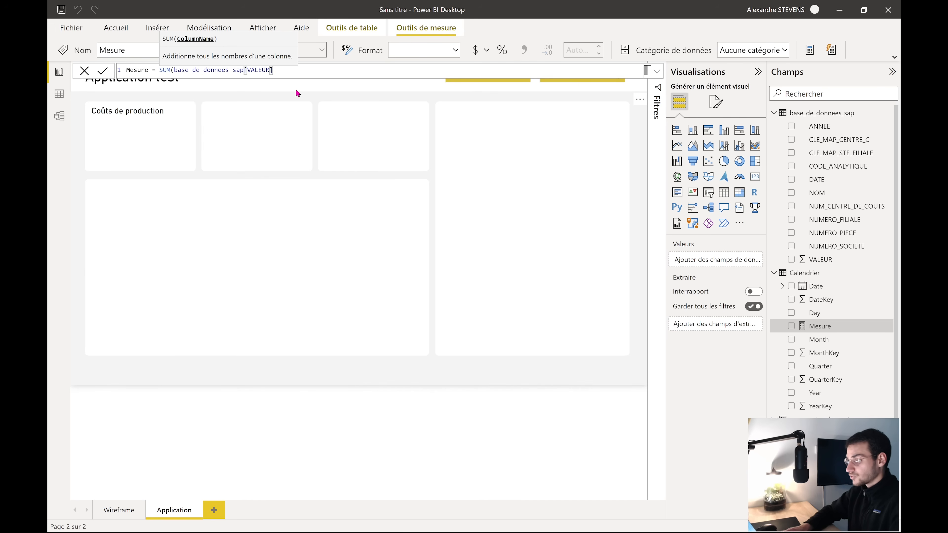
type(")")
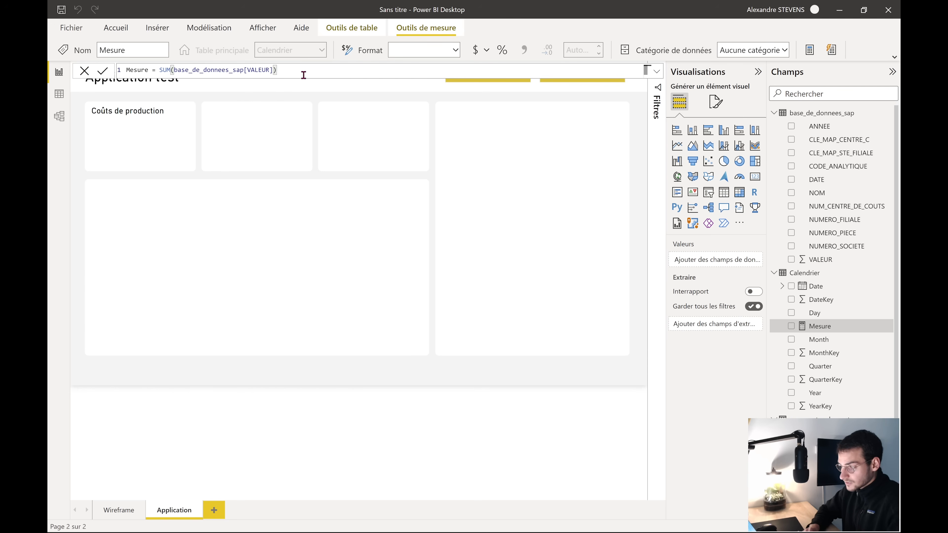
Re-insert base_de_donnees_sap[VALEUR] inside SUM and commit the Mesure formula
left_click_drag(303, 75, 178, 72)
key("BackSpace")
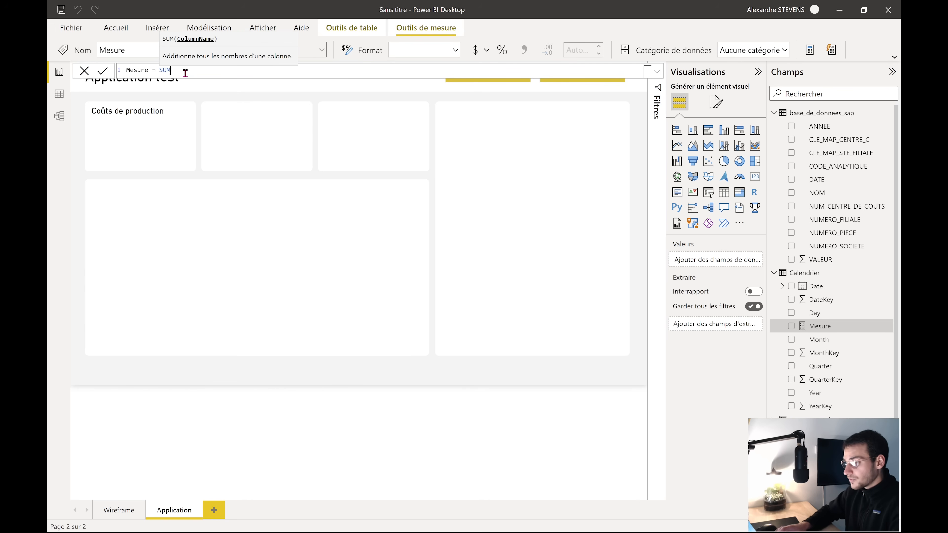
scroll(216, 163, "down", 5)
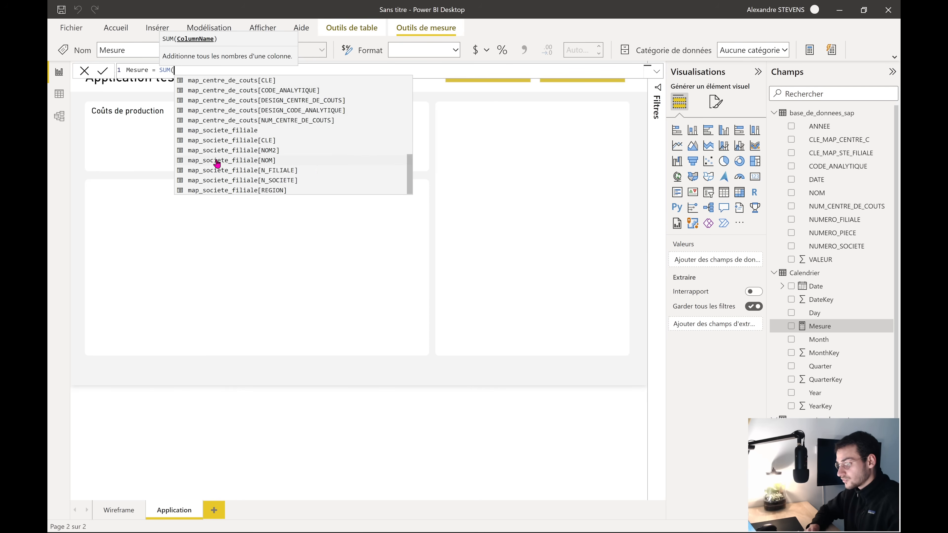
scroll(264, 175, "up", 5)
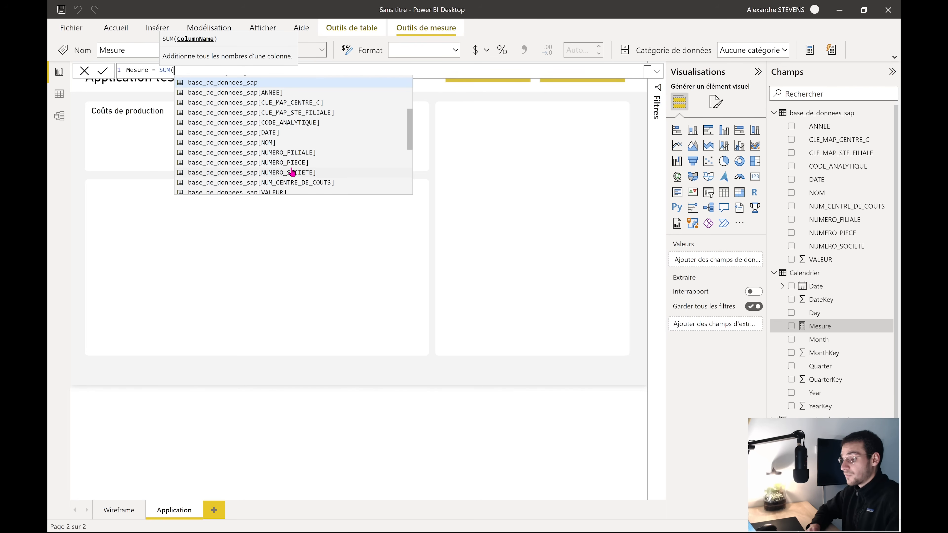
scroll(292, 172, "down", 2)
left_click(281, 171)
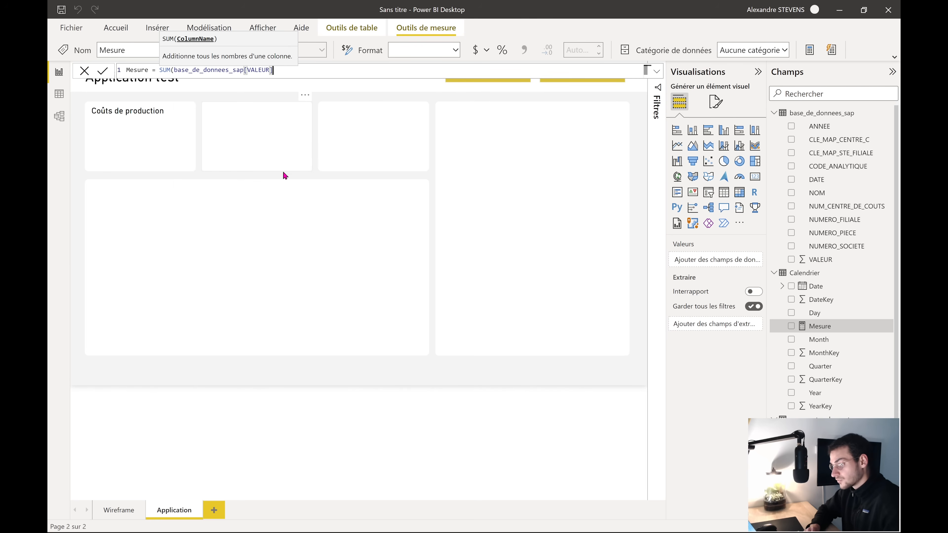
type(")")
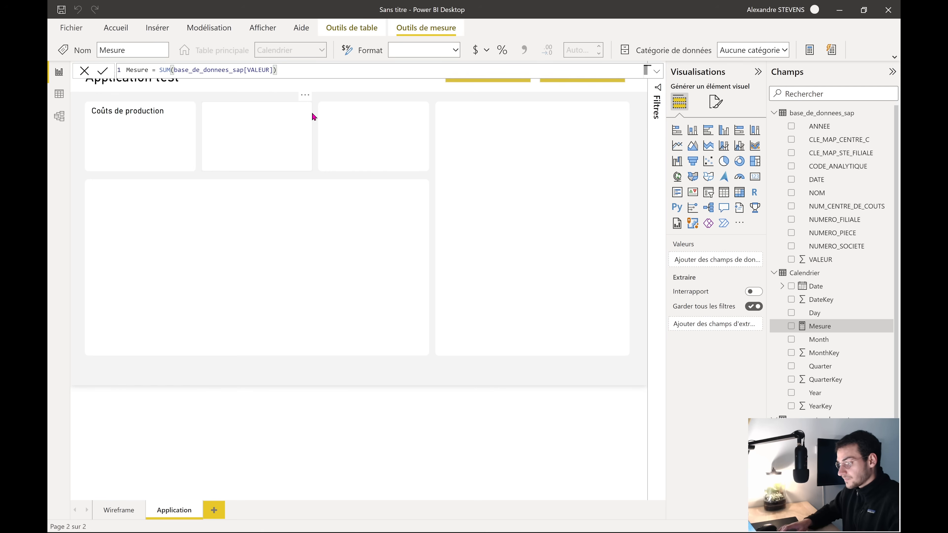
key("Return")
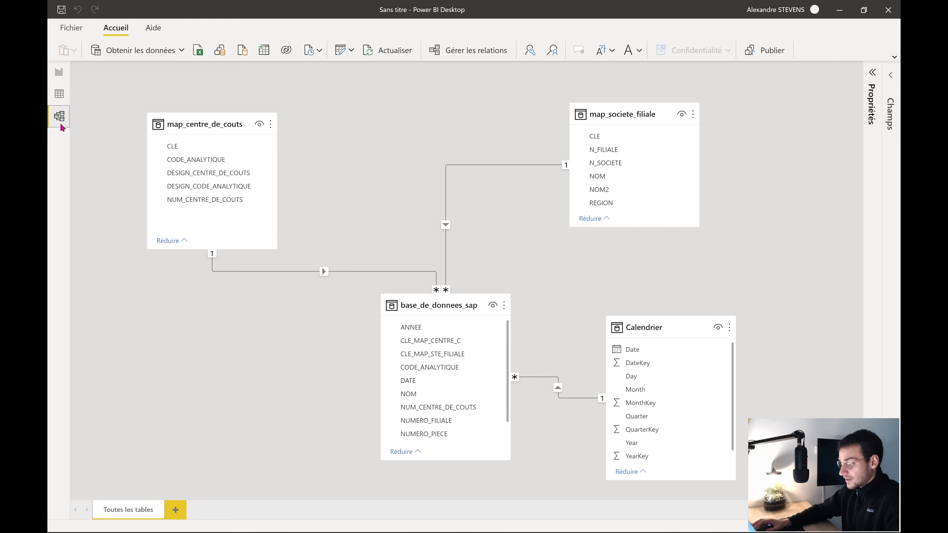
Create an entered-data table named 'Mesures' and load it into the model
left_click(266, 56)
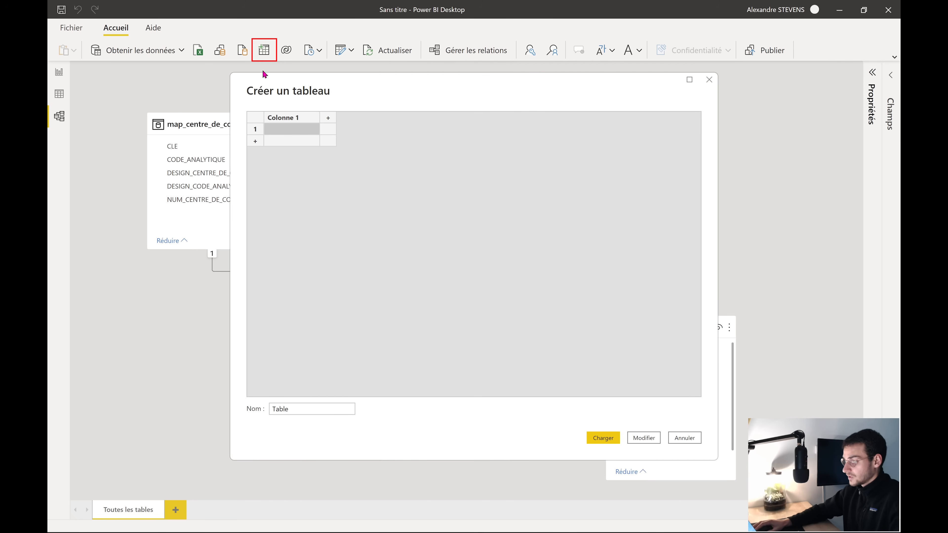
double_click(303, 409)
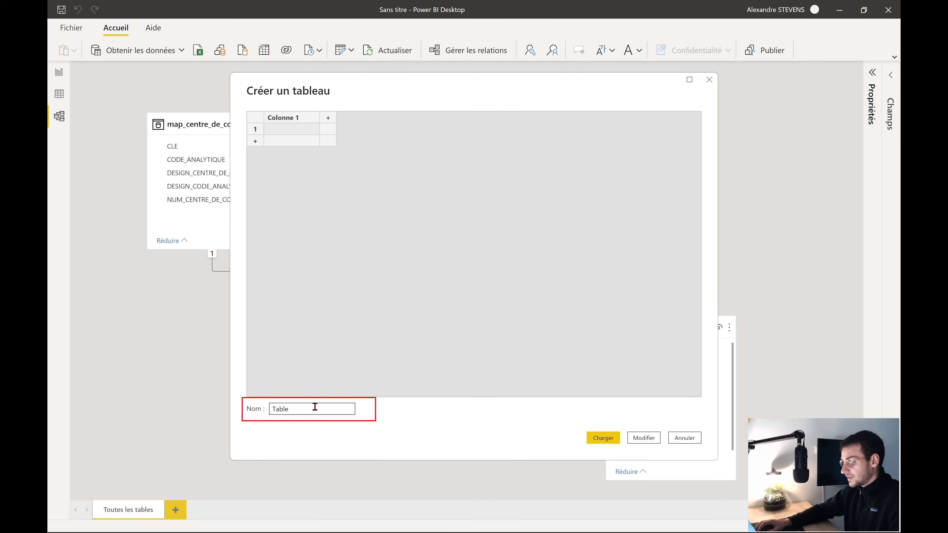
left_click_drag(315, 408, 264, 408)
key("BackSpace")
type("Mesures")
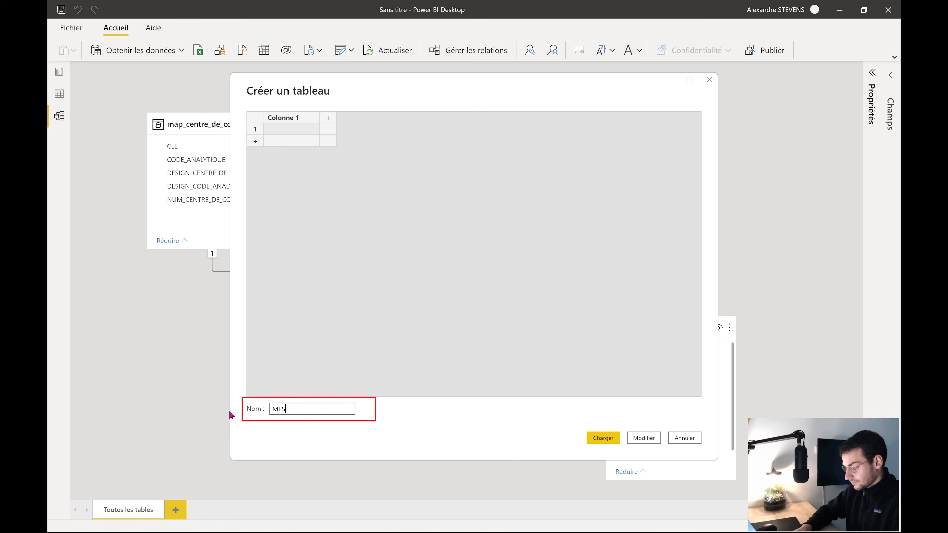
left_click(603, 438)
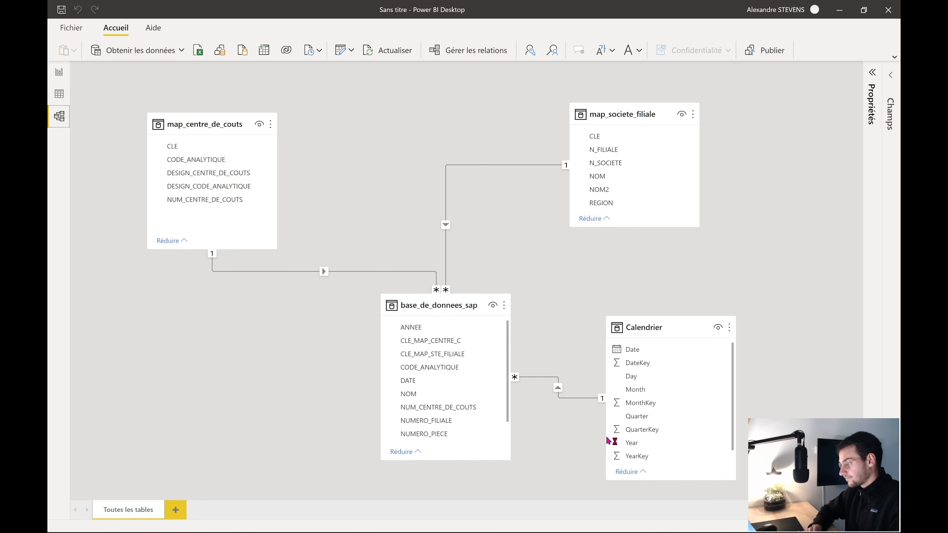
Move the Mesure measure from Calendrier into the Mesures table
left_click(890, 77)
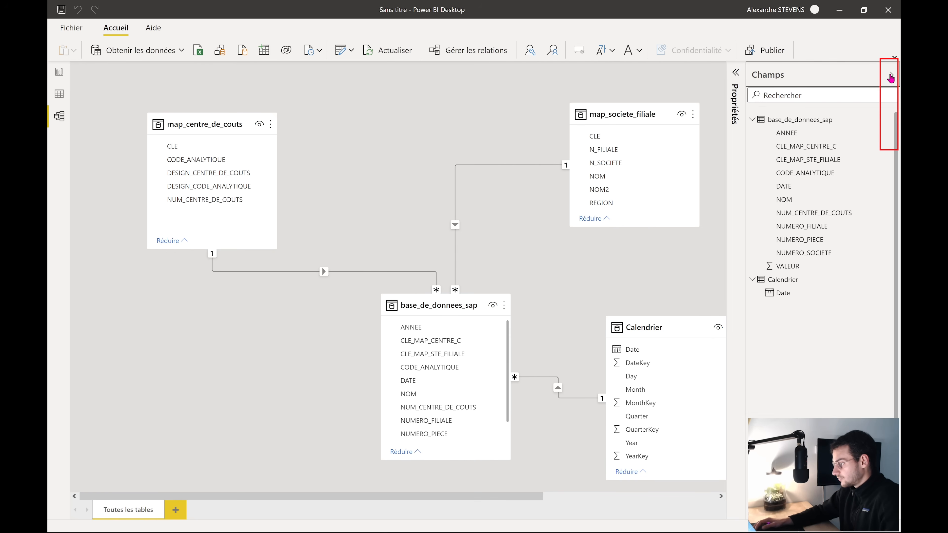
left_click(750, 173)
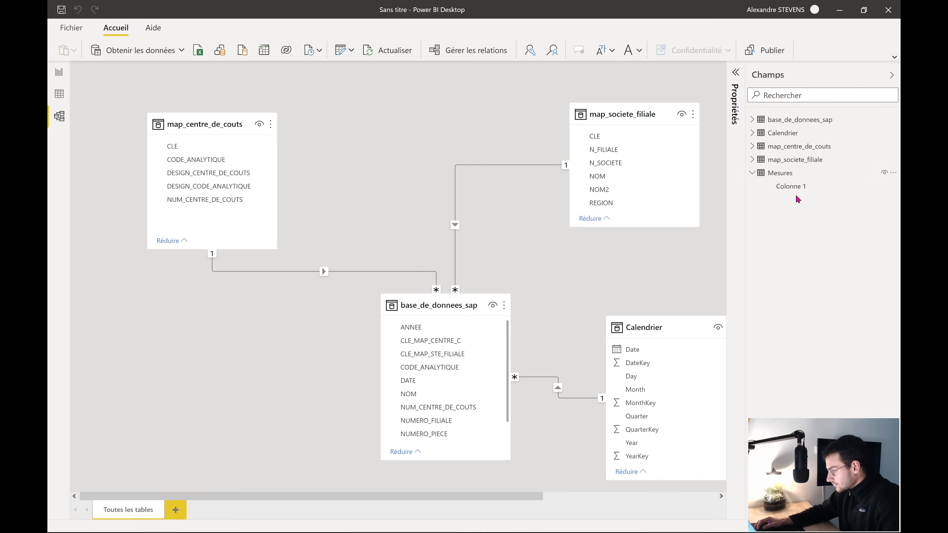
left_click(752, 133)
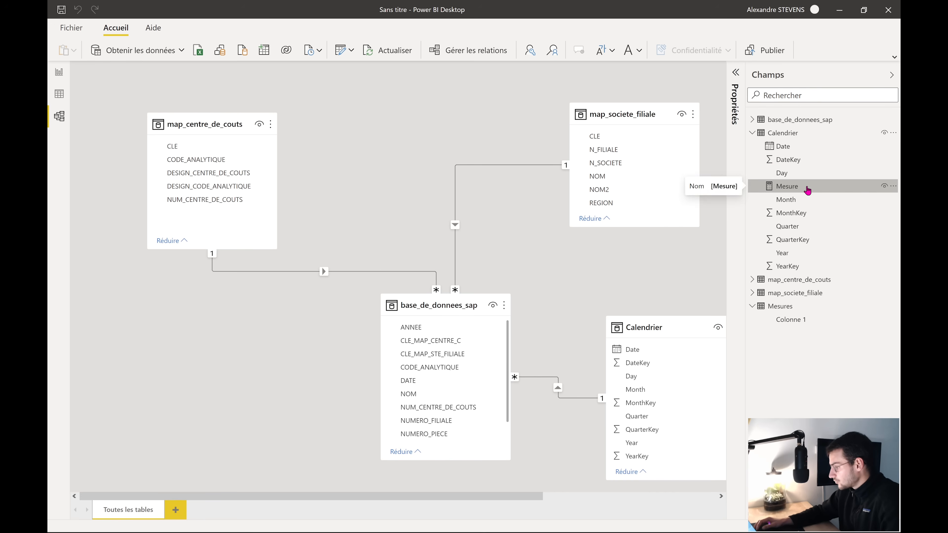
left_click_drag(808, 190, 790, 311)
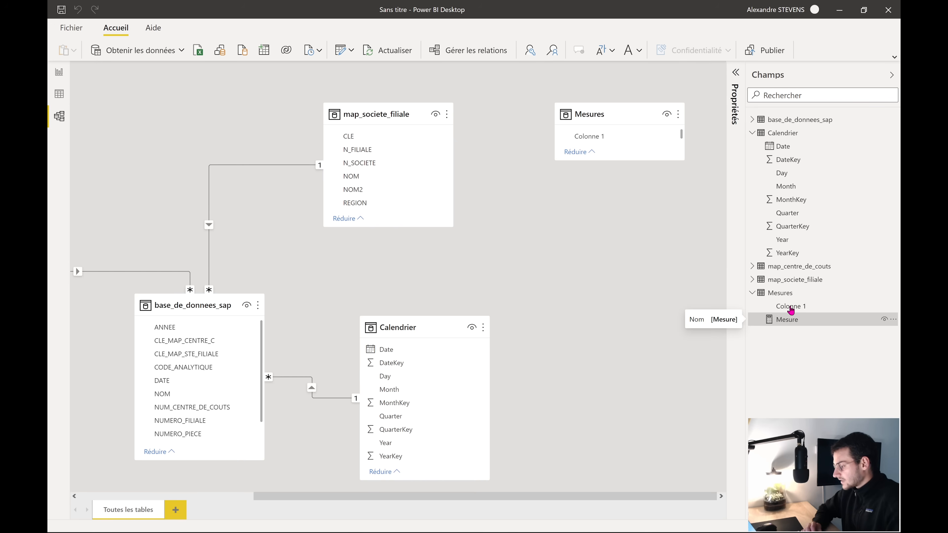
Delete the placeholder Colonne 1 from the Mesures table and confirm
left_click(790, 310)
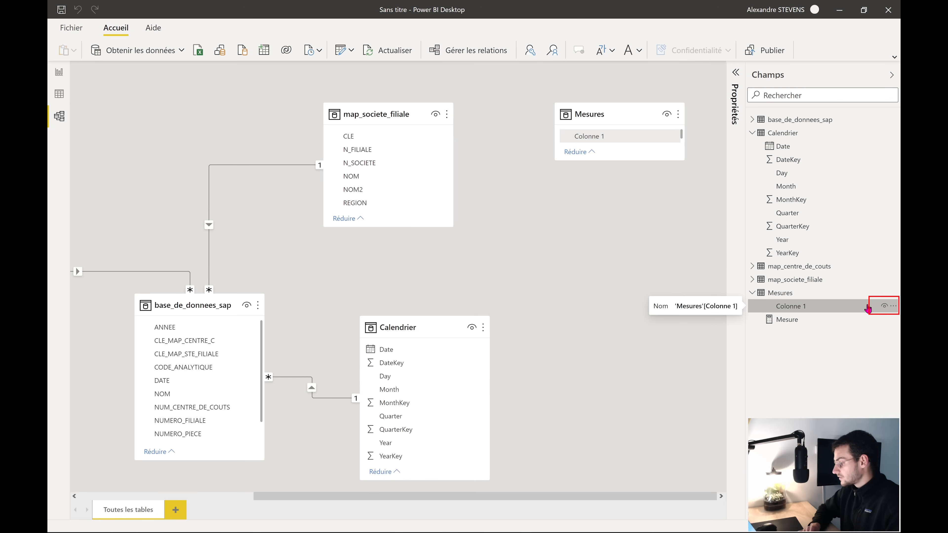
left_click(894, 306)
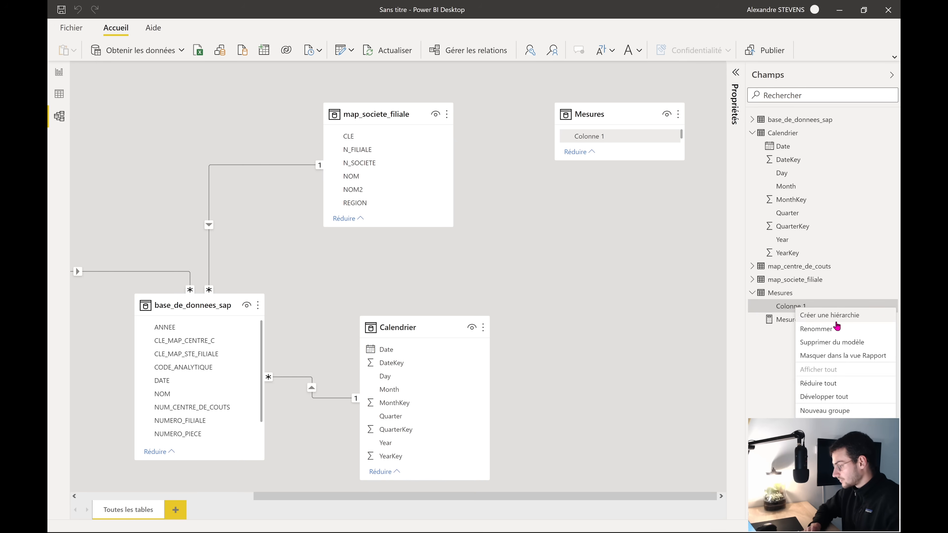
left_click(831, 341)
left_click(533, 297)
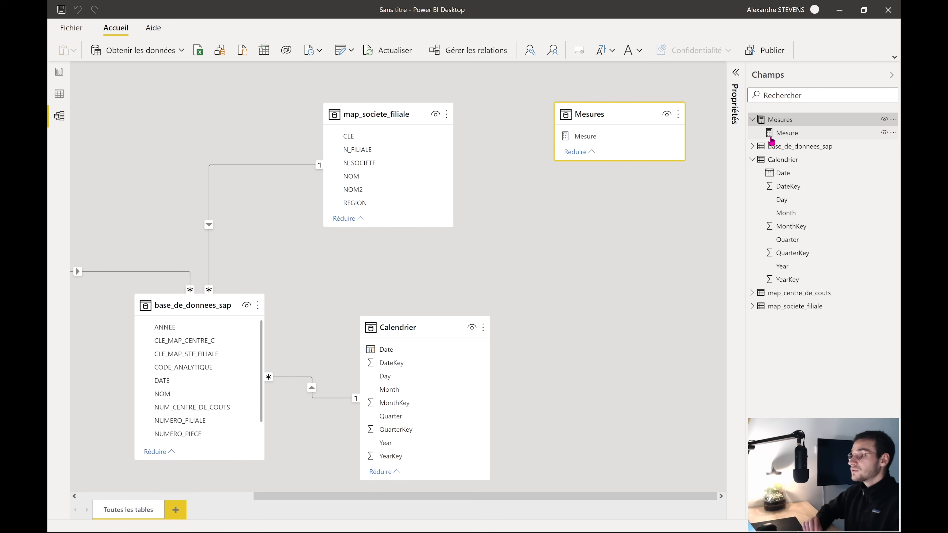
Return to the Application test report page and collapse the four field tables
left_click(60, 93)
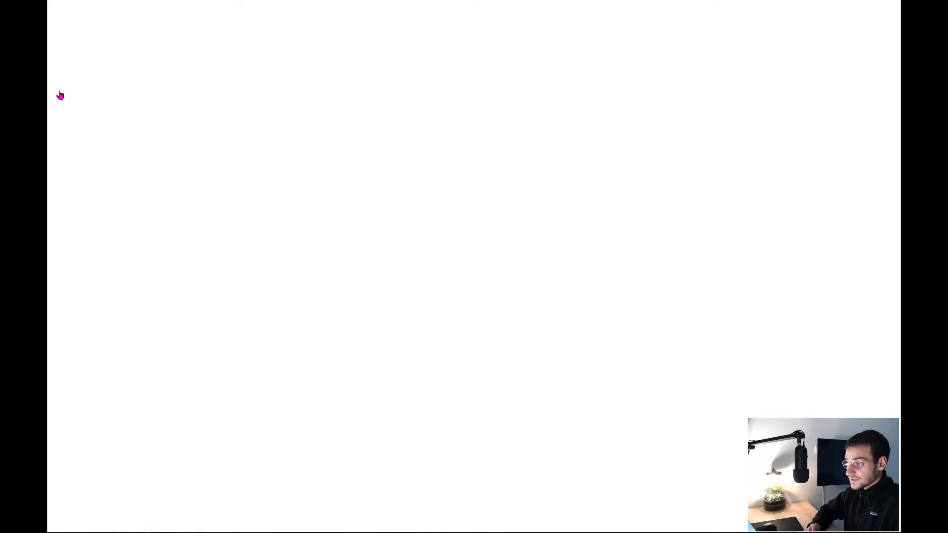
left_click(59, 73)
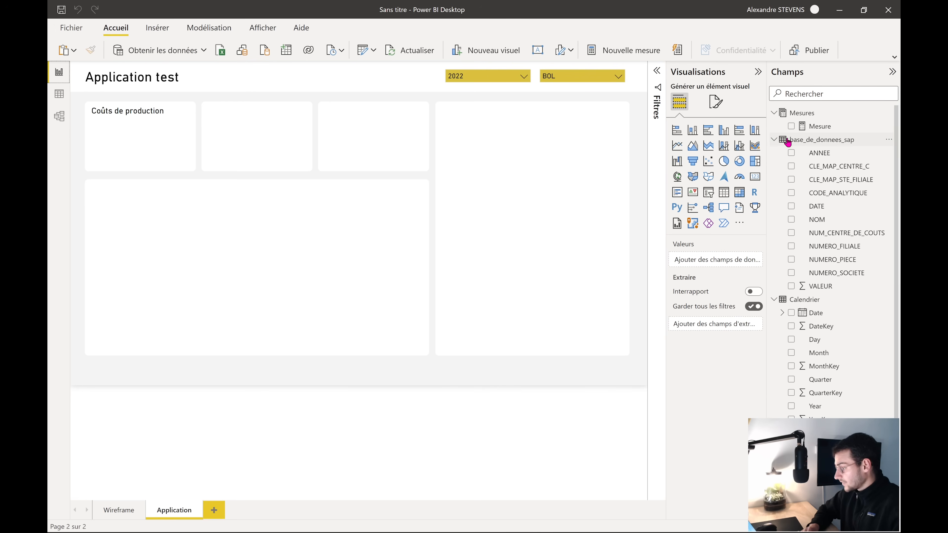
left_click(773, 140)
left_click(774, 153)
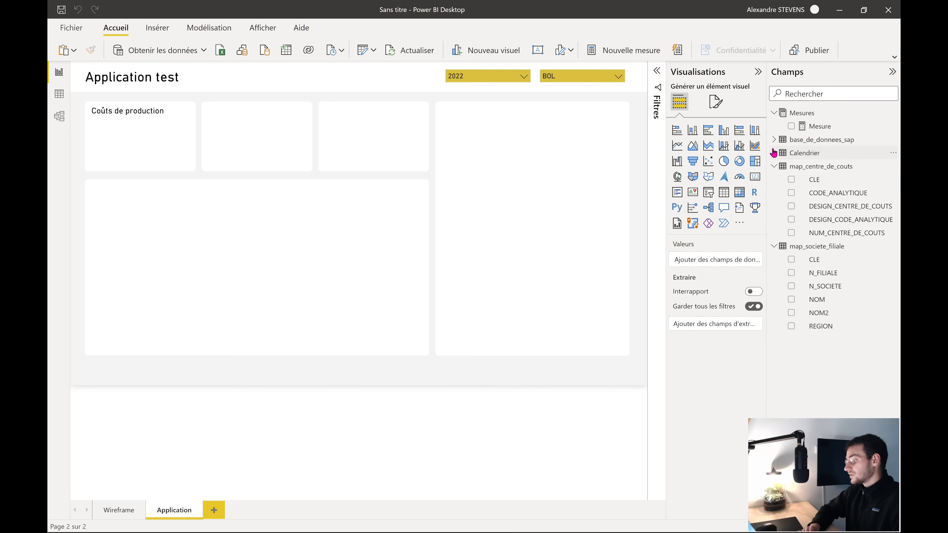
left_click(774, 166)
left_click(774, 180)
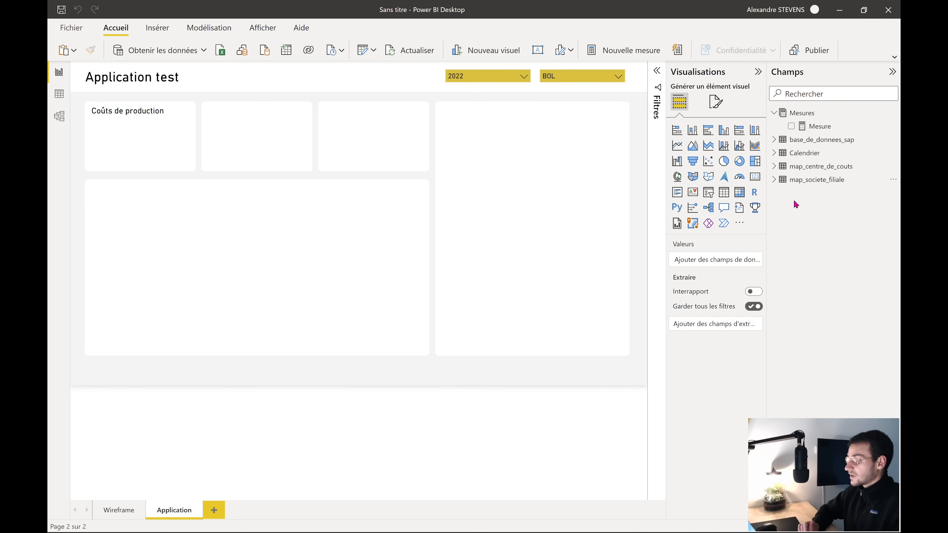
Toggle base_de_donnees_sap, revisit the model view, and return to the report with Mesures selected
left_click(808, 113)
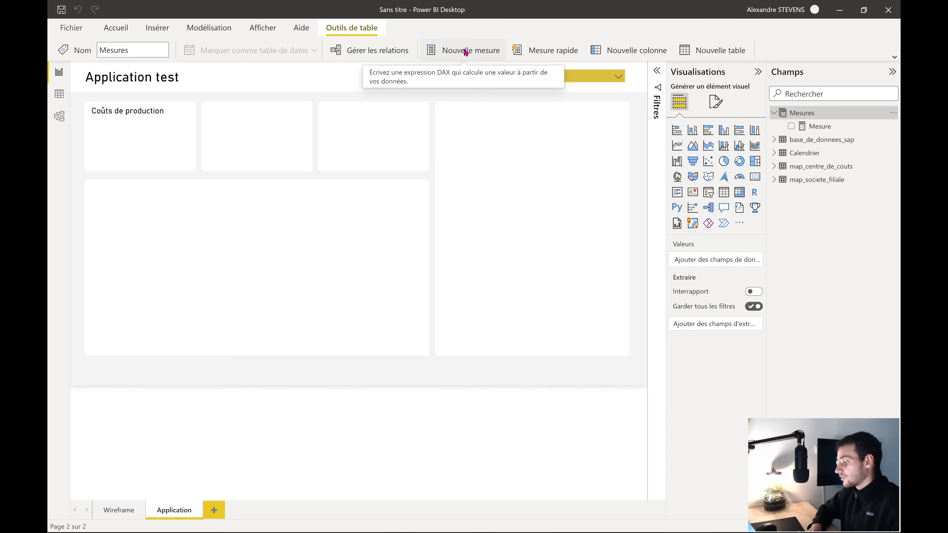
left_click(798, 141)
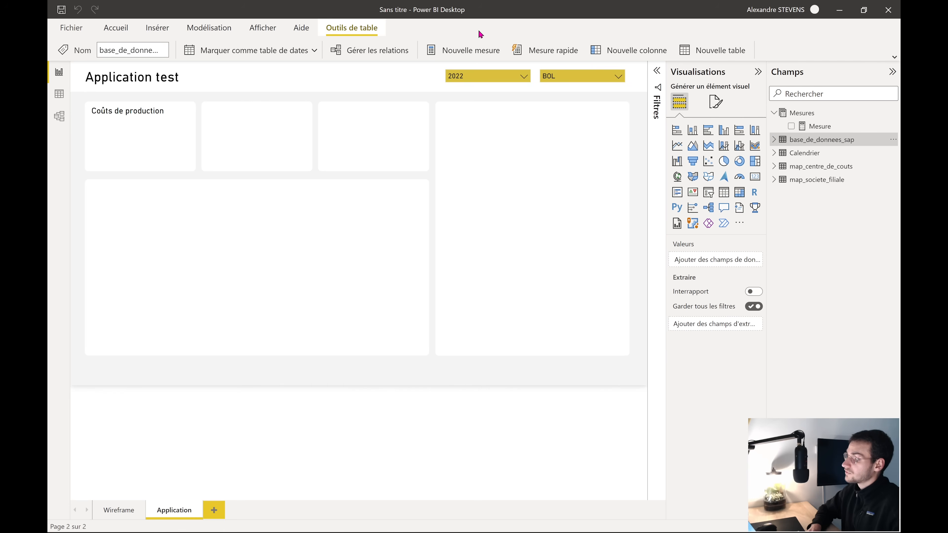
left_click(774, 140)
left_click(774, 139)
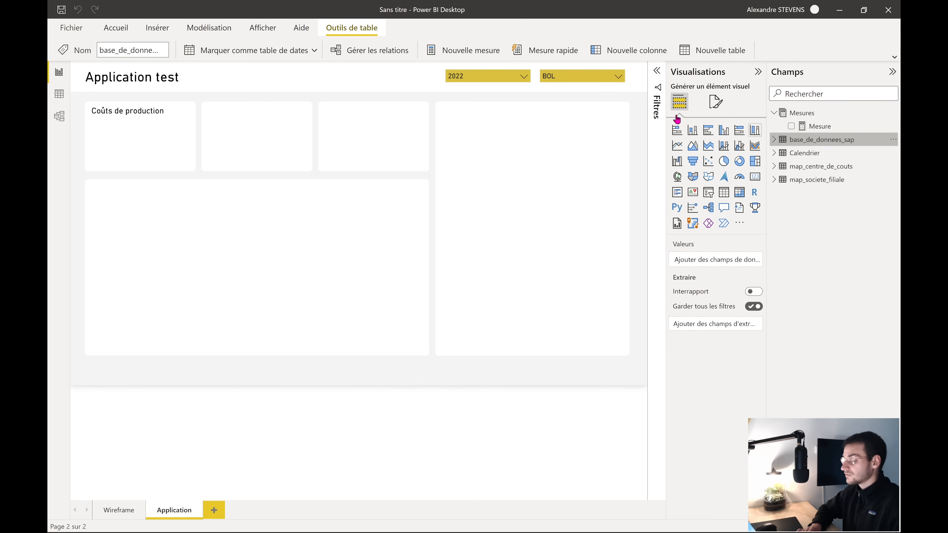
left_click(59, 116)
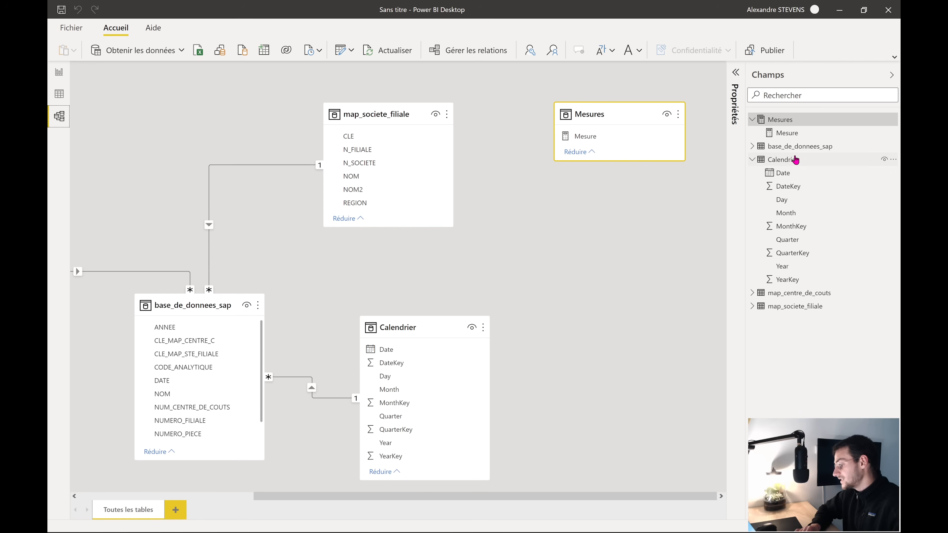
left_click(57, 71)
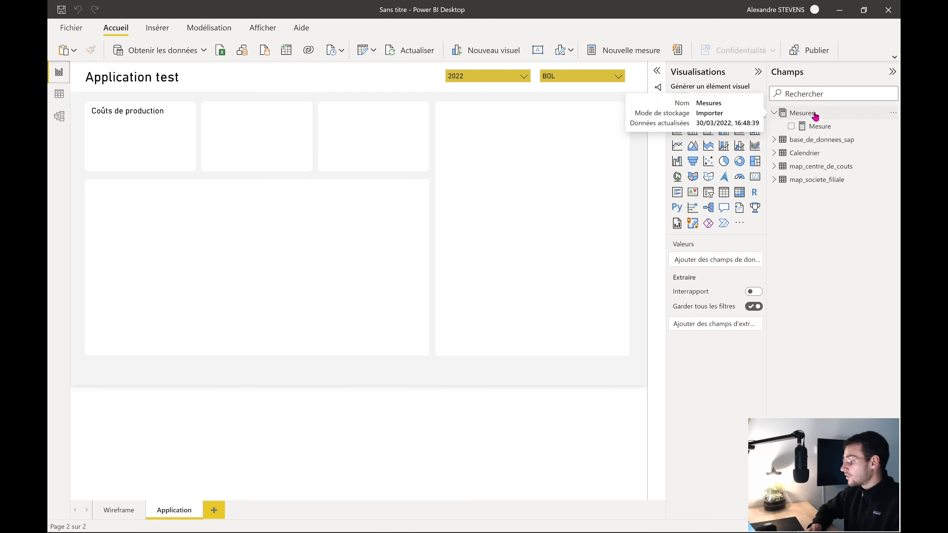
left_click(802, 113)
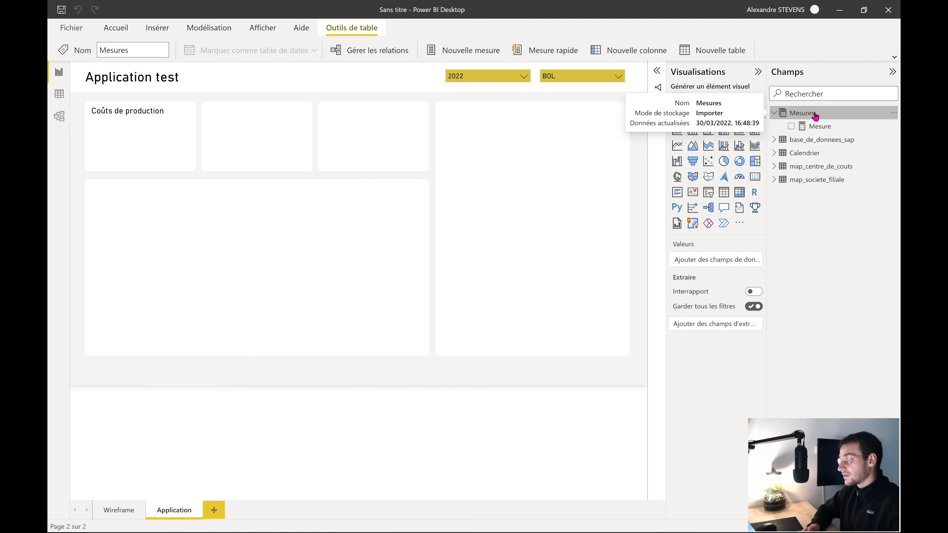
Rename the Mesure measure to somme_couts
left_click(463, 55)
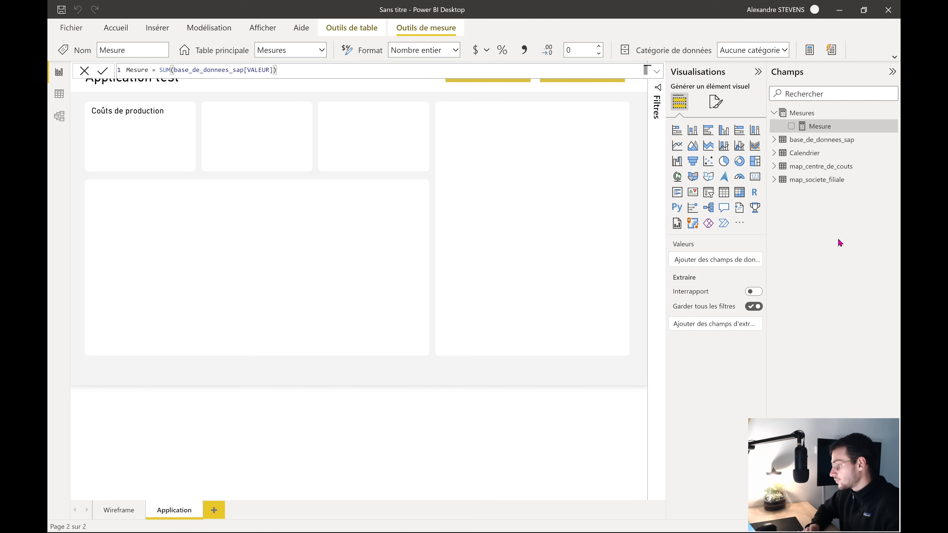
right_click(819, 127)
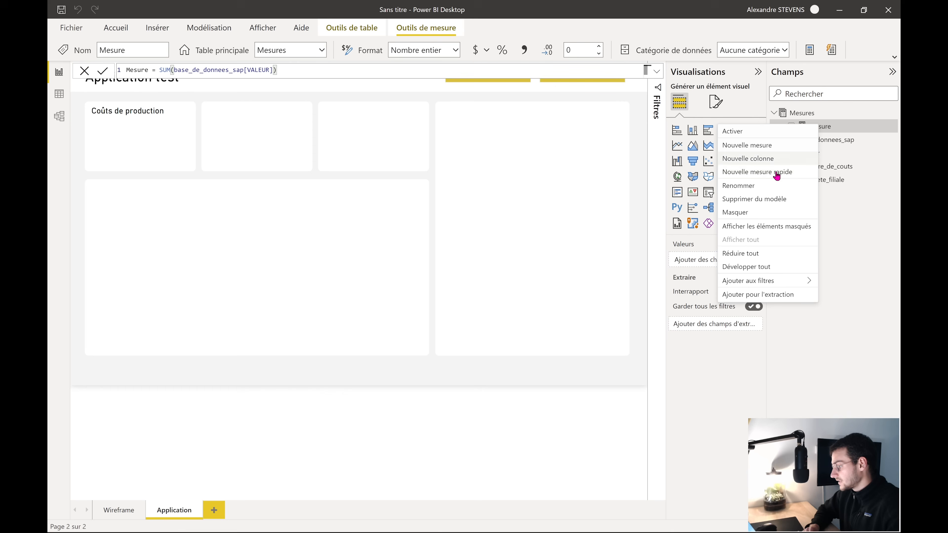
left_click(762, 187)
key("BackSpace")
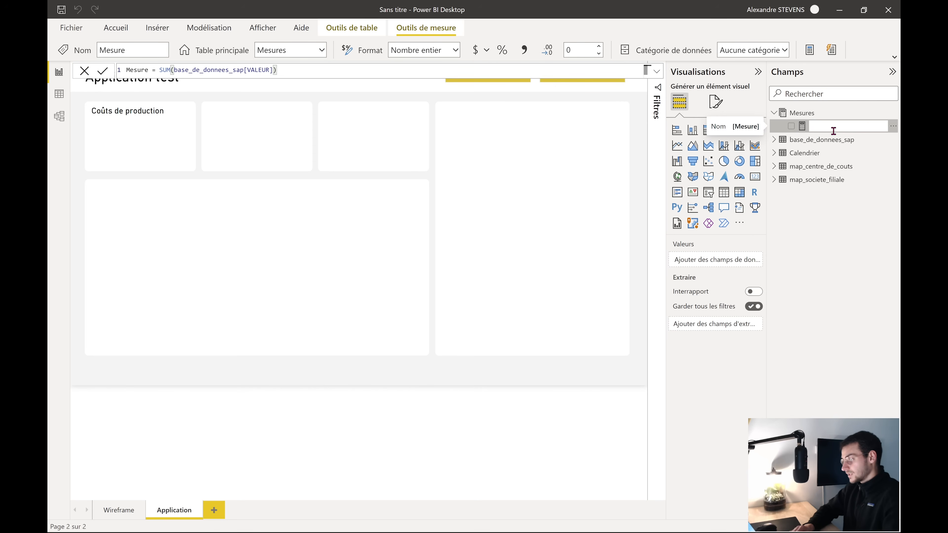
type("so")
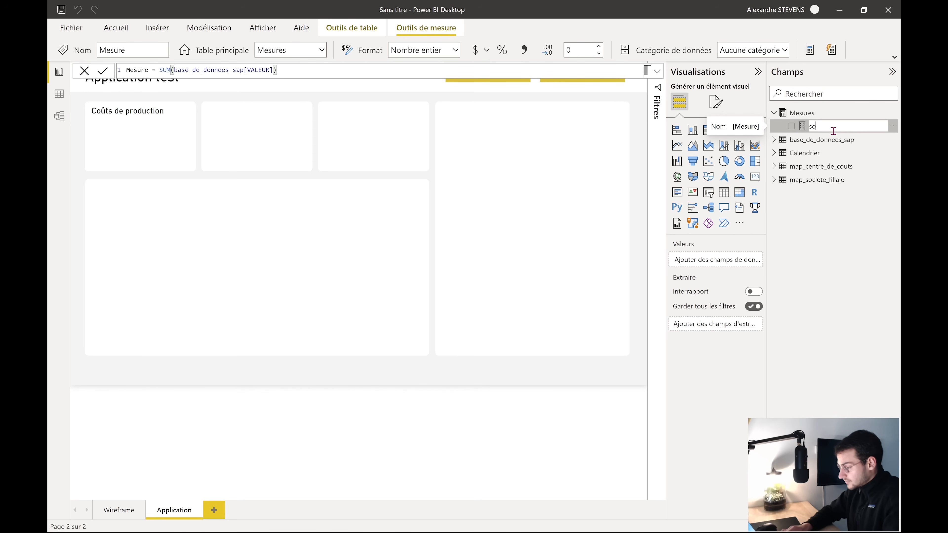
type("mme_couts")
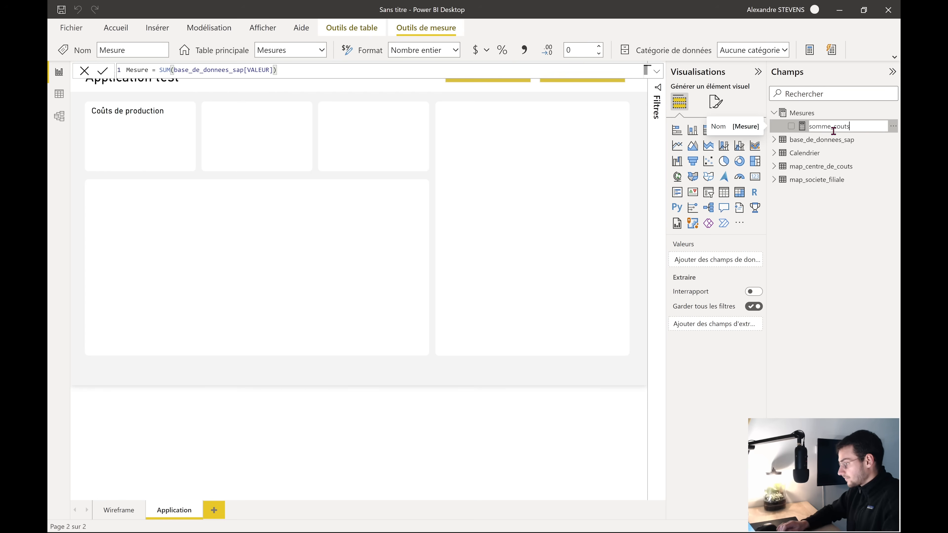
key("Return")
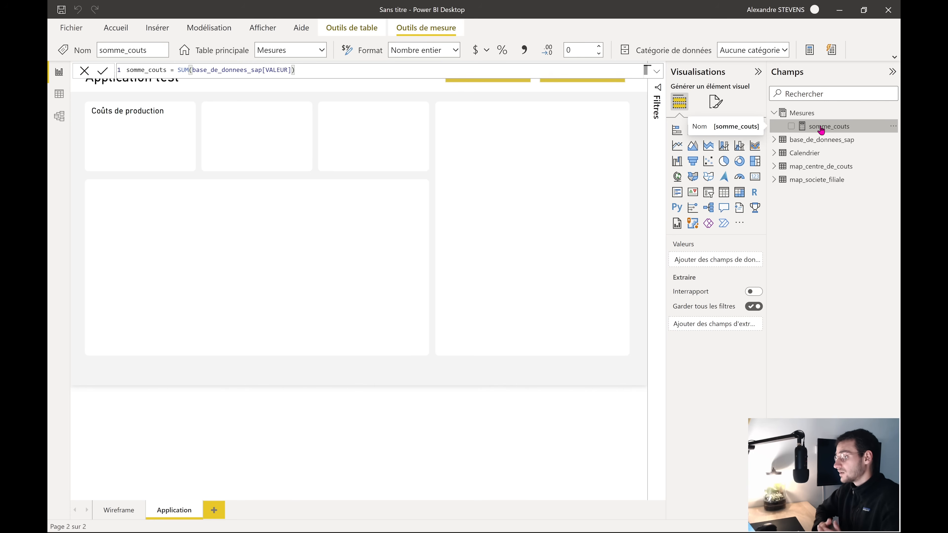
Wrap the SUM in CALCULATE filtered by map_centre_de_couts[DESIGN_CENTRE_DE_COUTS] = "PRODUCTION"
left_click(178, 70)
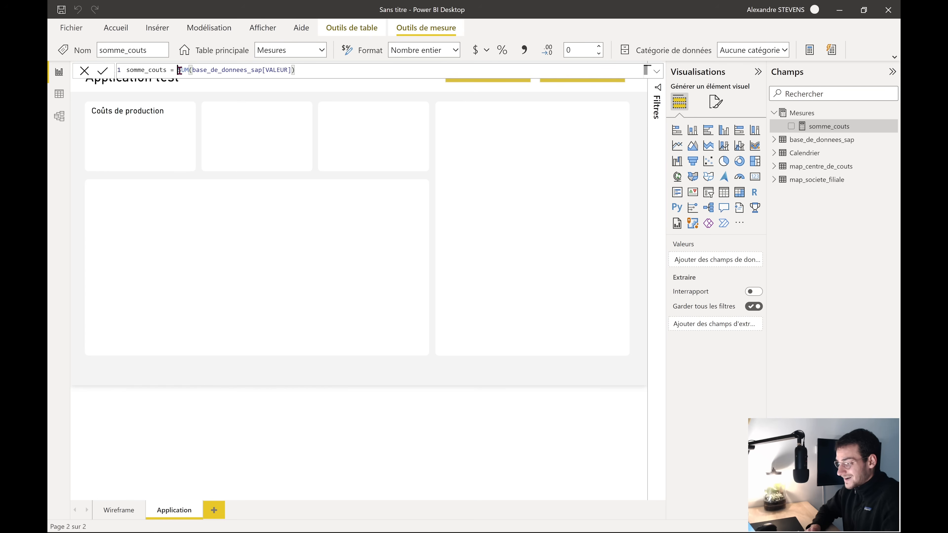
type("CALCU")
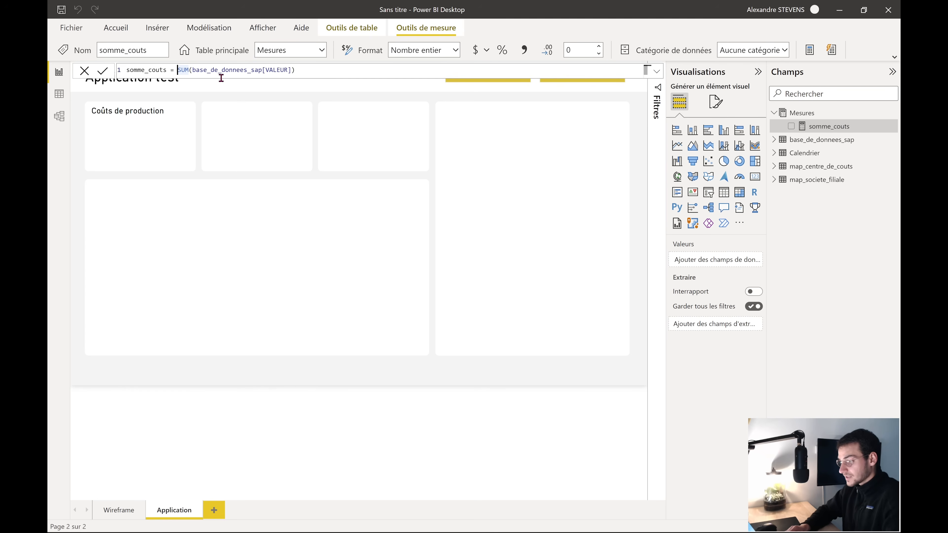
type("LATE(")
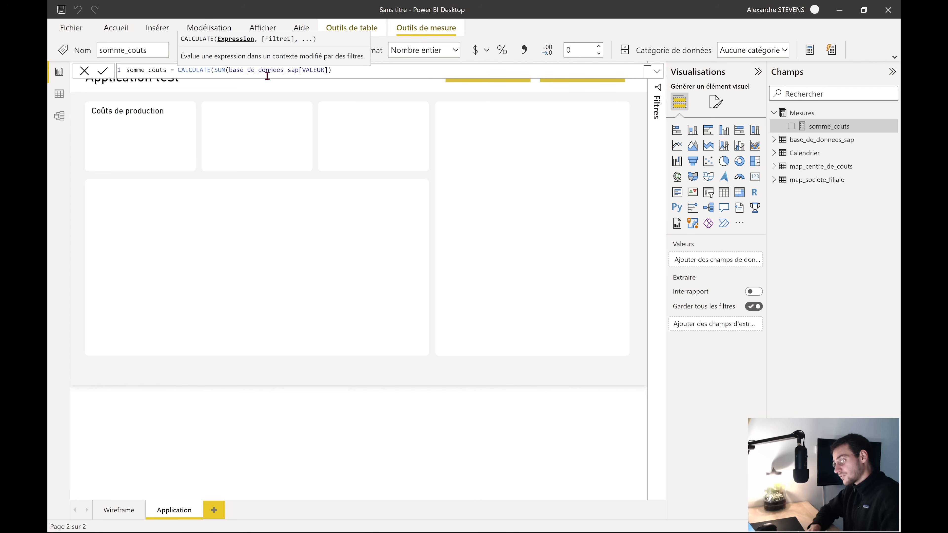
left_click(351, 74)
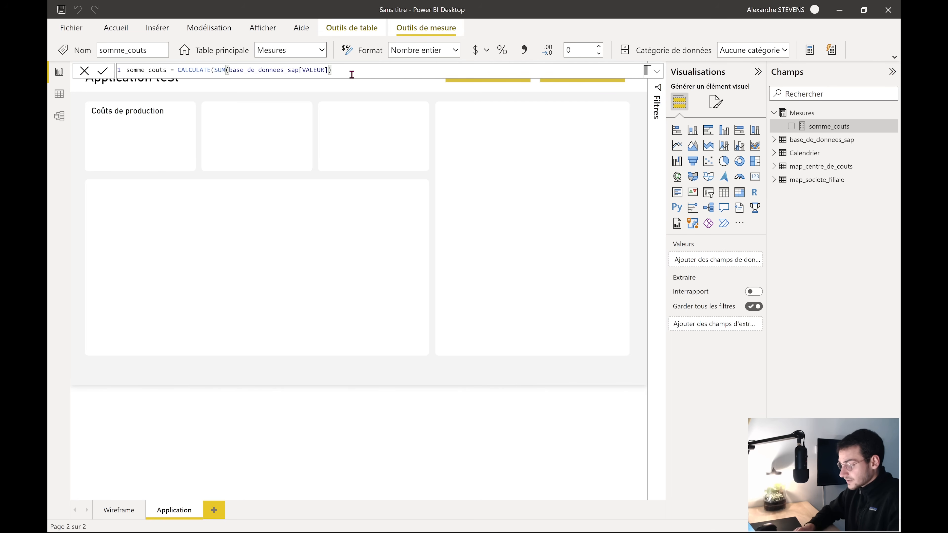
type(",")
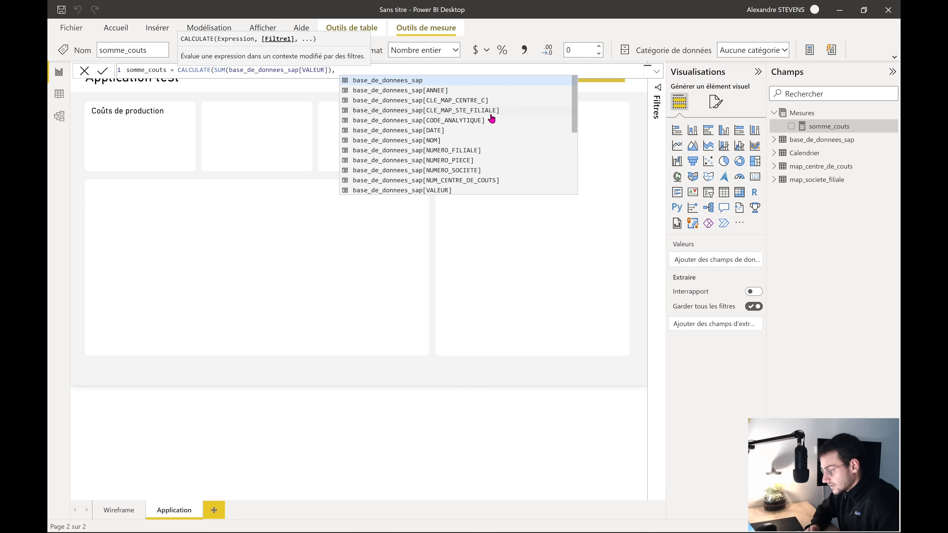
scroll(491, 119, "down", 1)
scroll(490, 115, "down", 5)
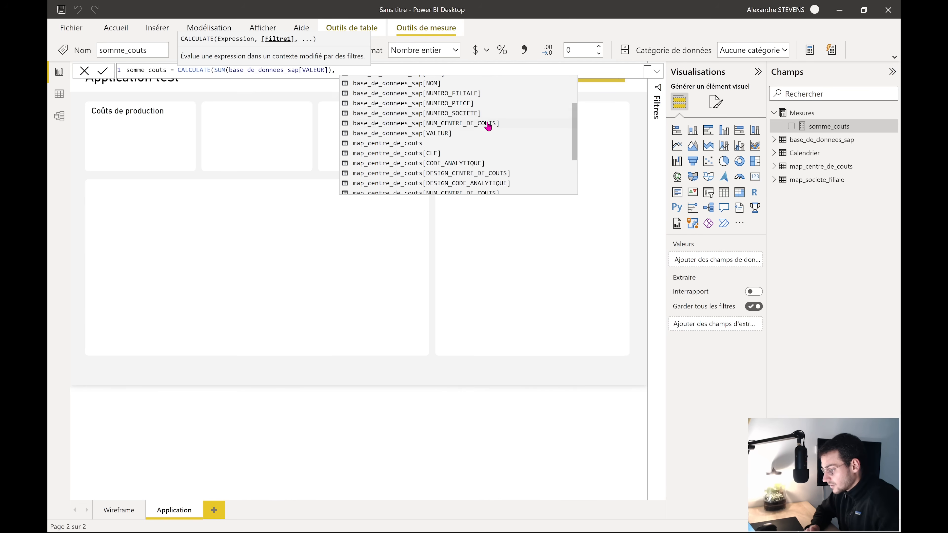
scroll(471, 157, "down", 5)
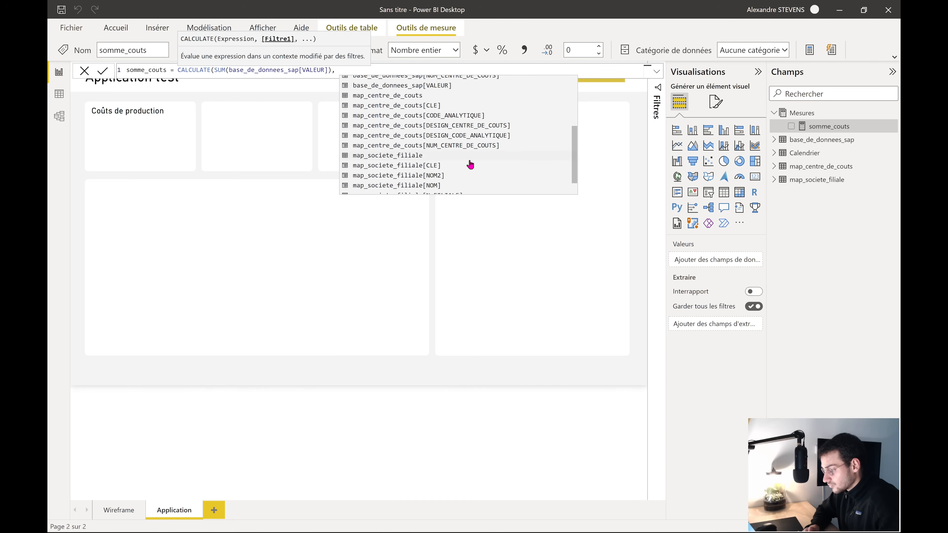
left_click(452, 126)
type("=")
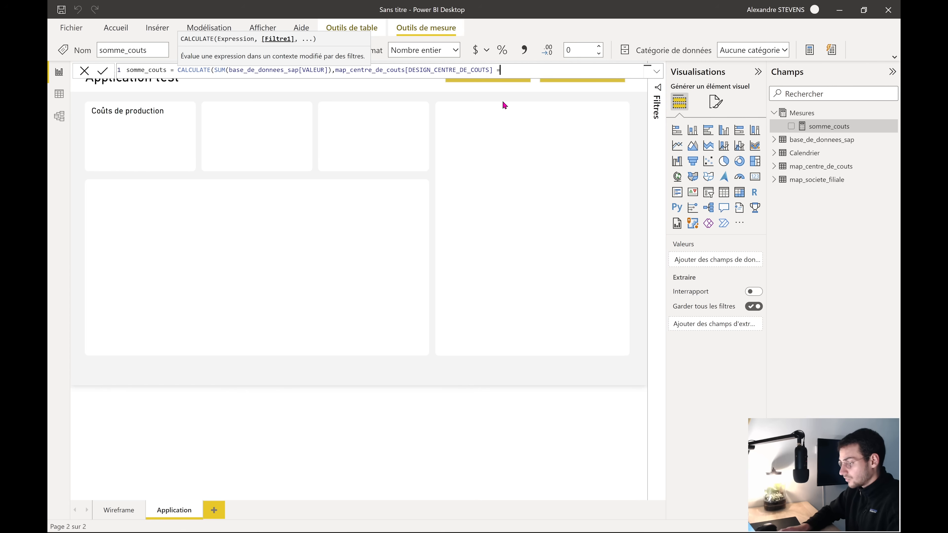
type(" \"PRODUCTION\")")
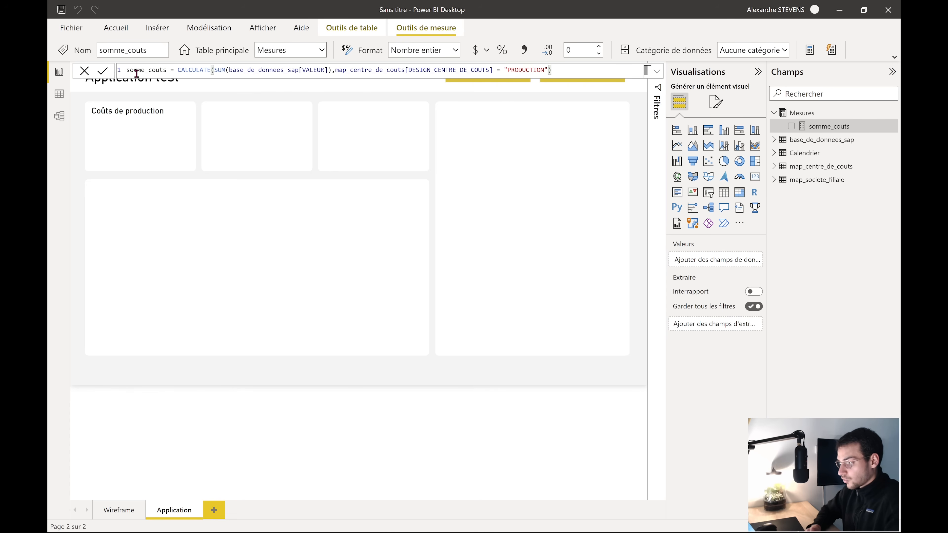
Rename the measure to somme_couts_prod in the formula and commit it
left_click(166, 70)
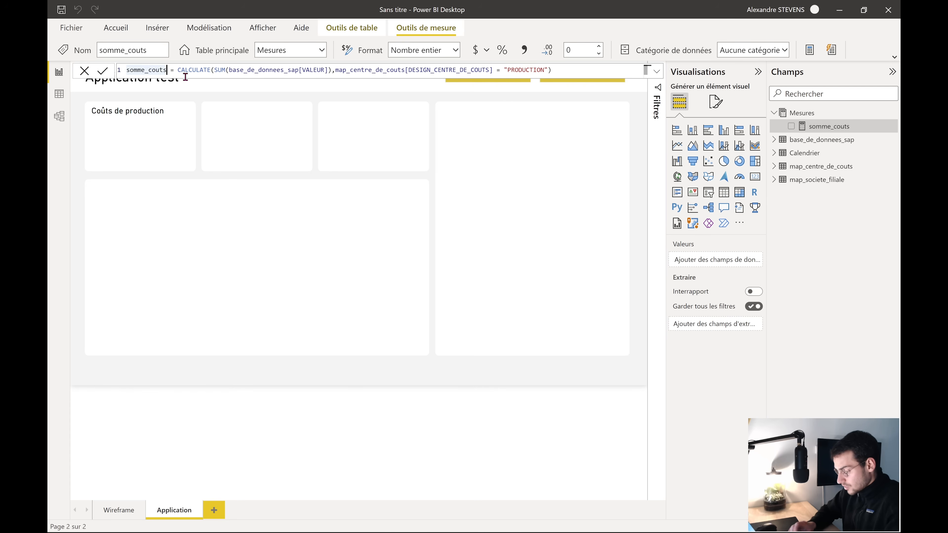
type("_proud")
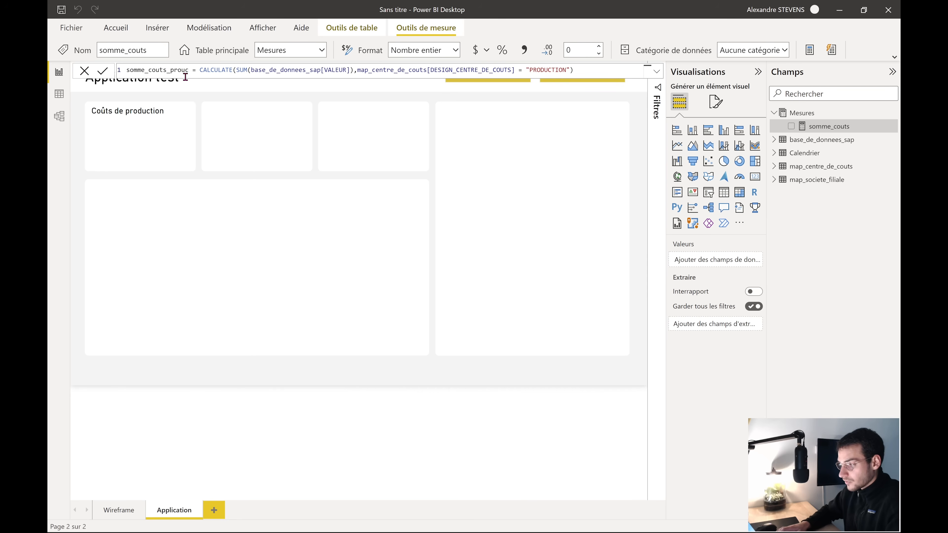
key("BackSpace")
key("BackSpace")
type("d")
key("Return")
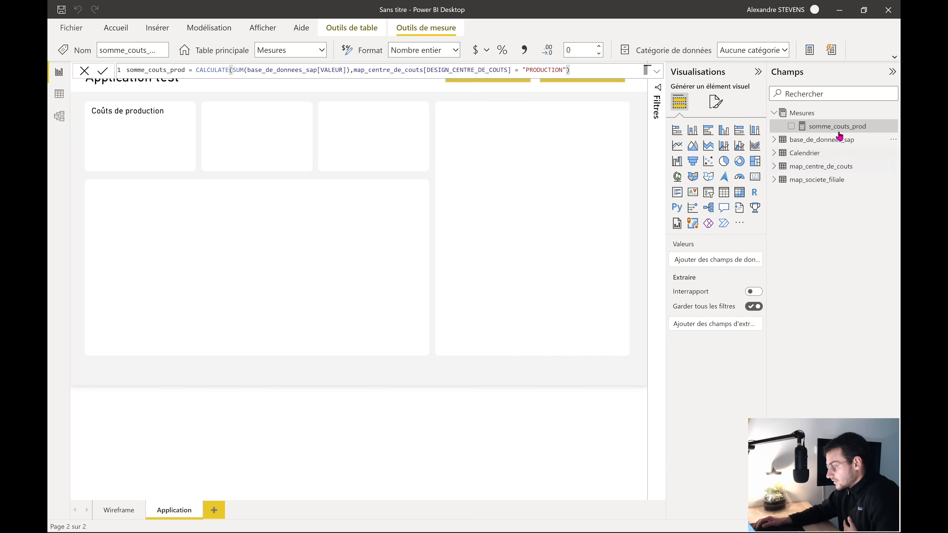
Drop somme_couts_prod onto the page as a column chart, narrow and tall inside the large card
left_click_drag(840, 126, 373, 375)
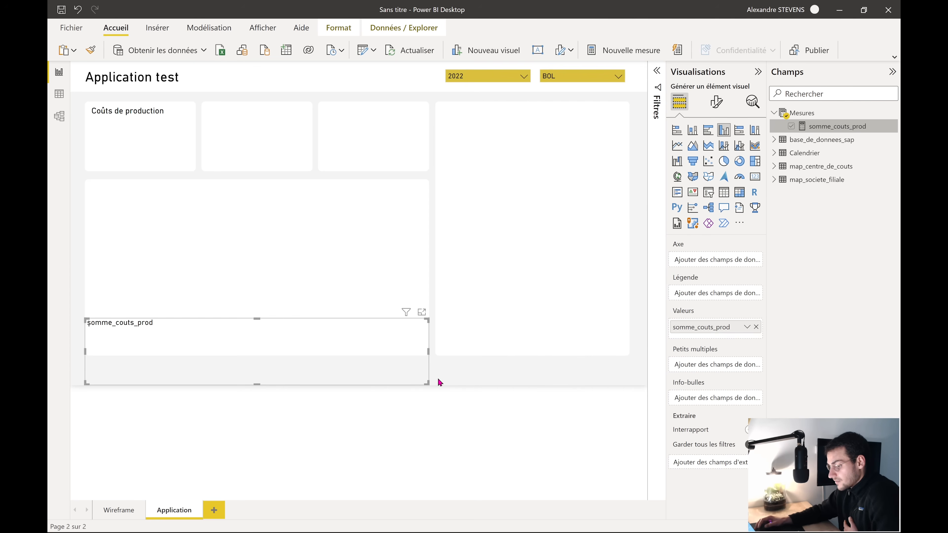
left_click_drag(267, 358, 319, 252)
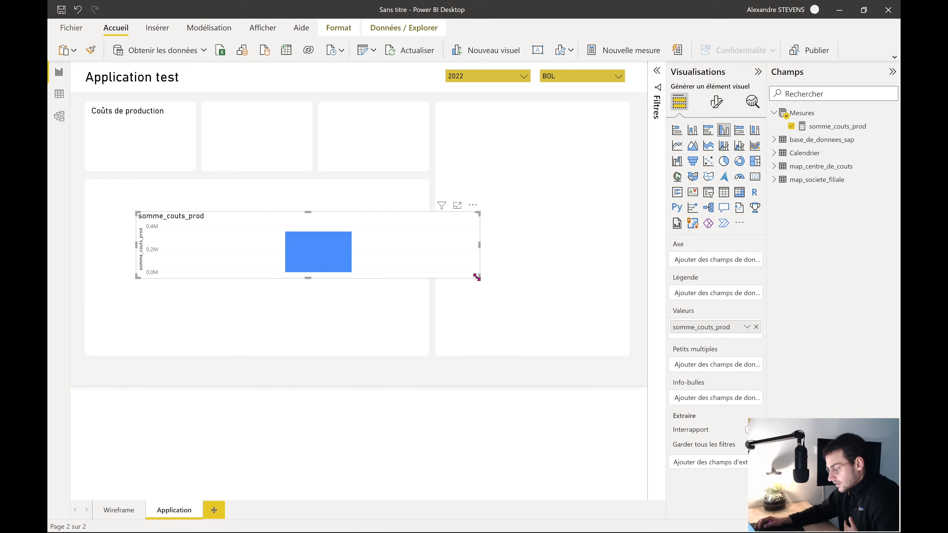
left_click_drag(477, 277, 300, 321)
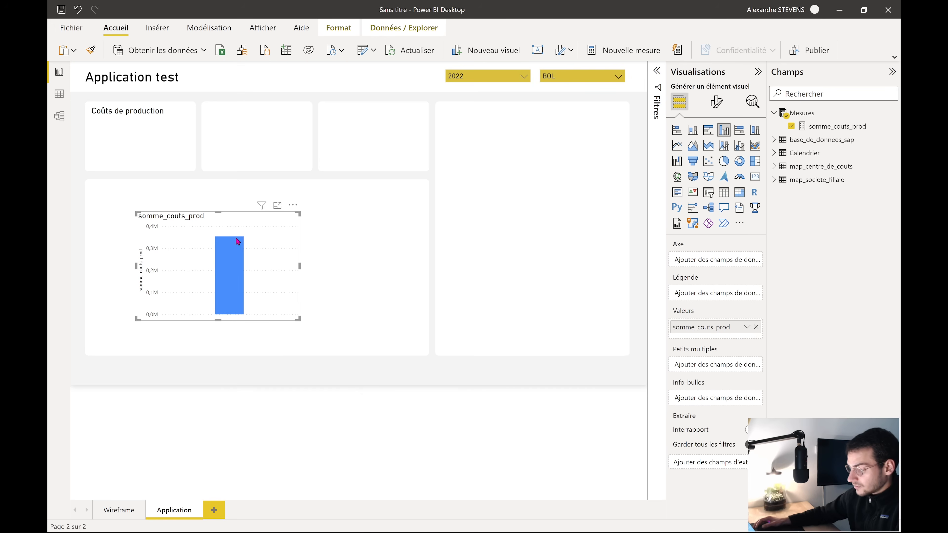
mouse_move(220, 261)
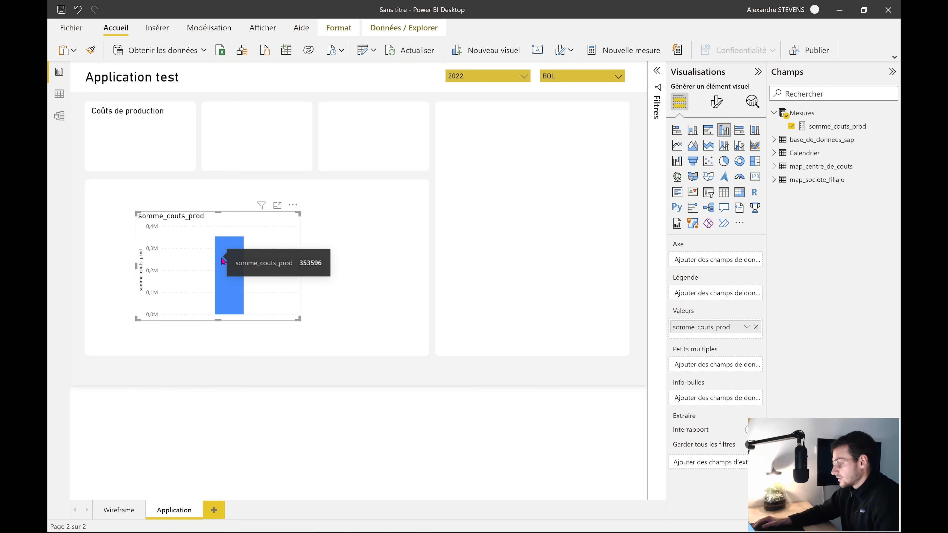
left_click(832, 130)
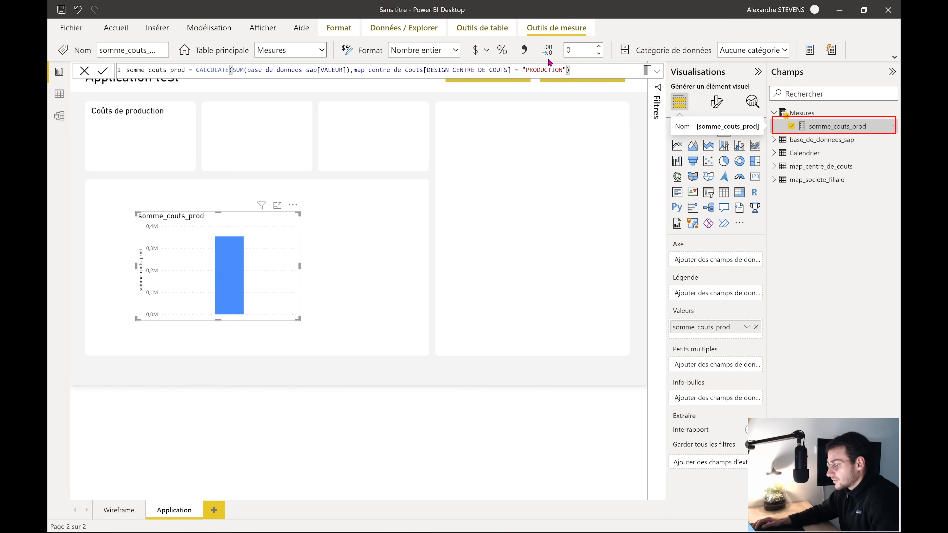
Format somme_couts_prod as Euro (123 €) with thousands separators, then reposition the chart
left_click(526, 51)
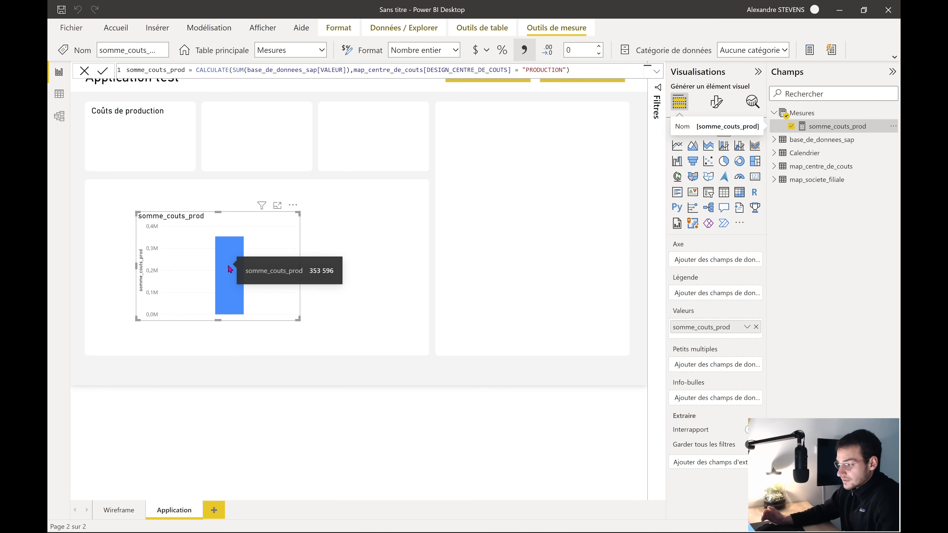
left_click(488, 55)
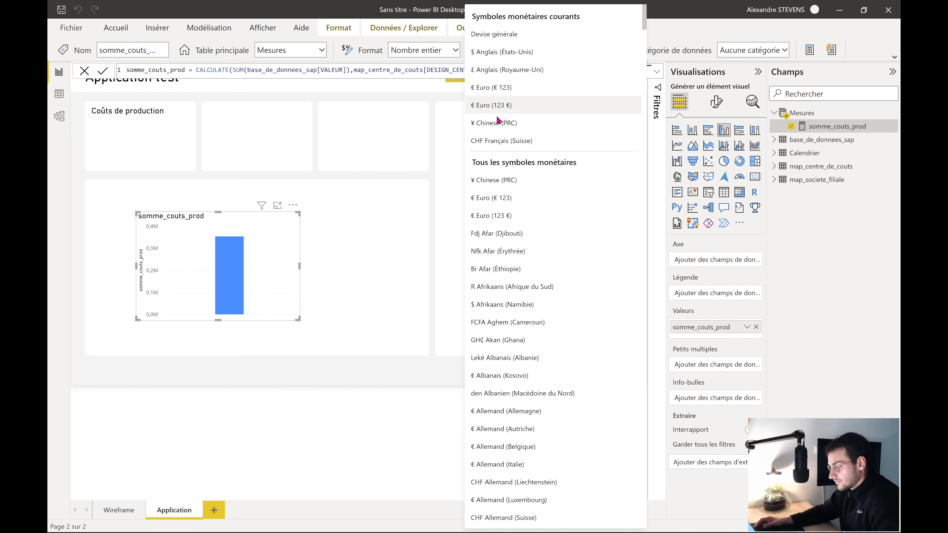
left_click(515, 104)
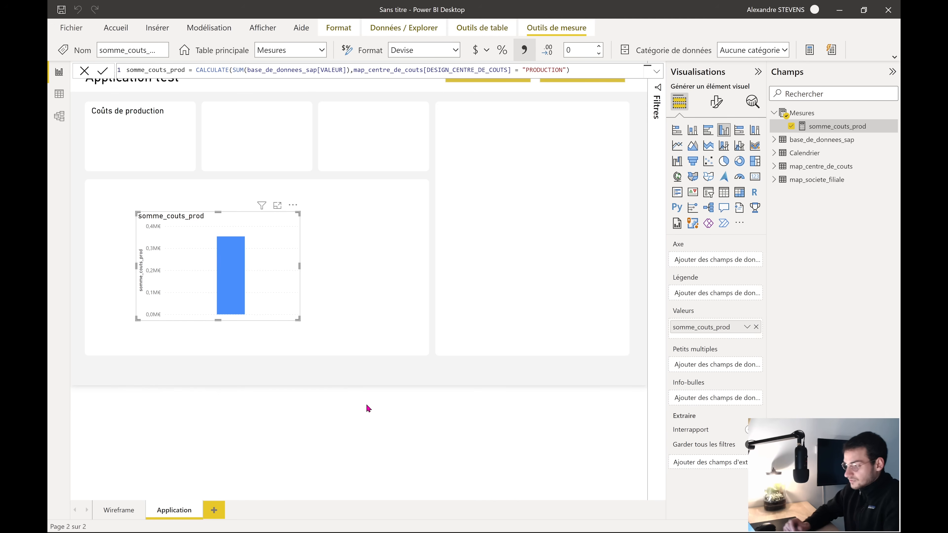
left_click_drag(280, 294, 239, 229)
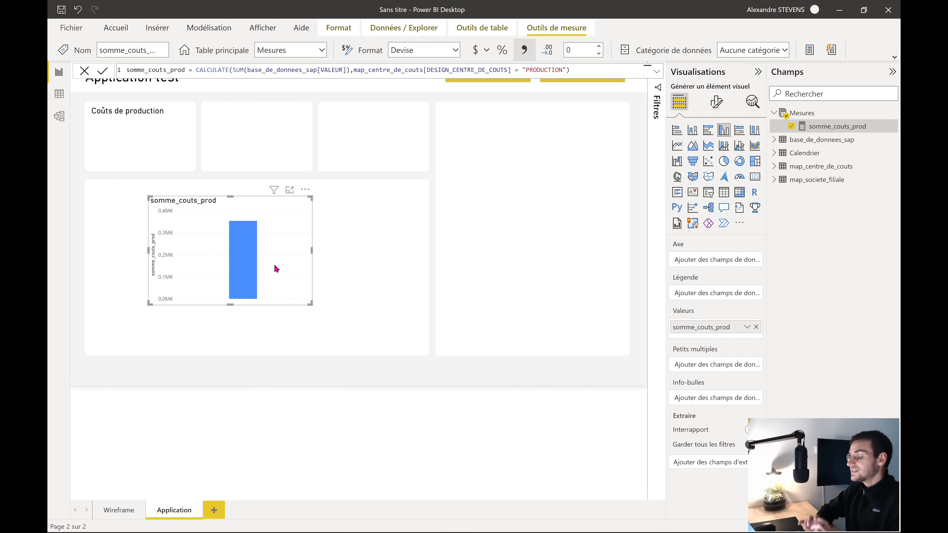
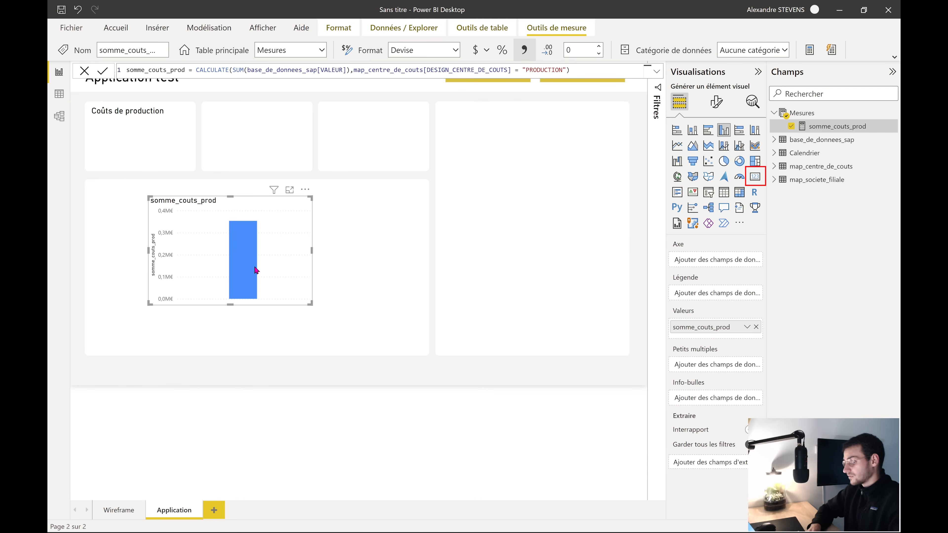
Turn the column chart into a smaller card with the category label hidden
left_click(753, 177)
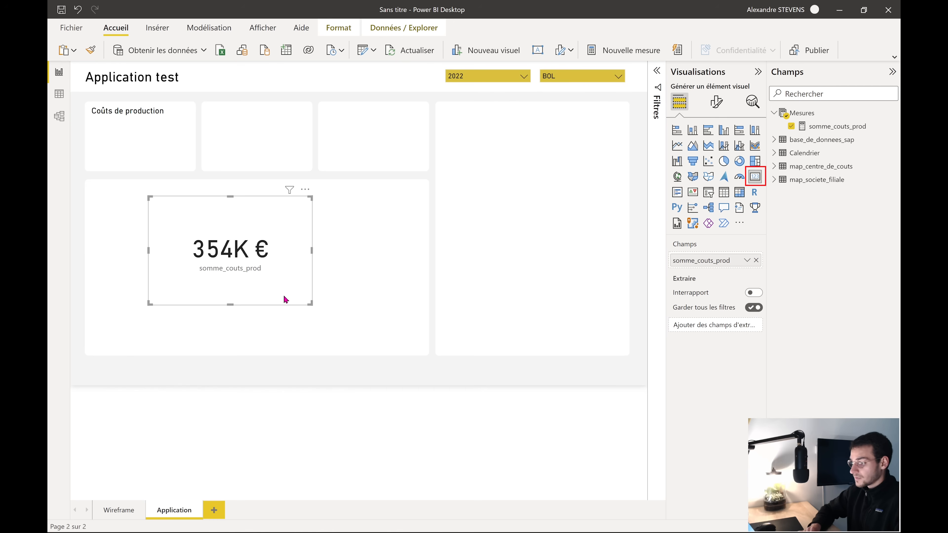
left_click_drag(310, 304, 253, 267)
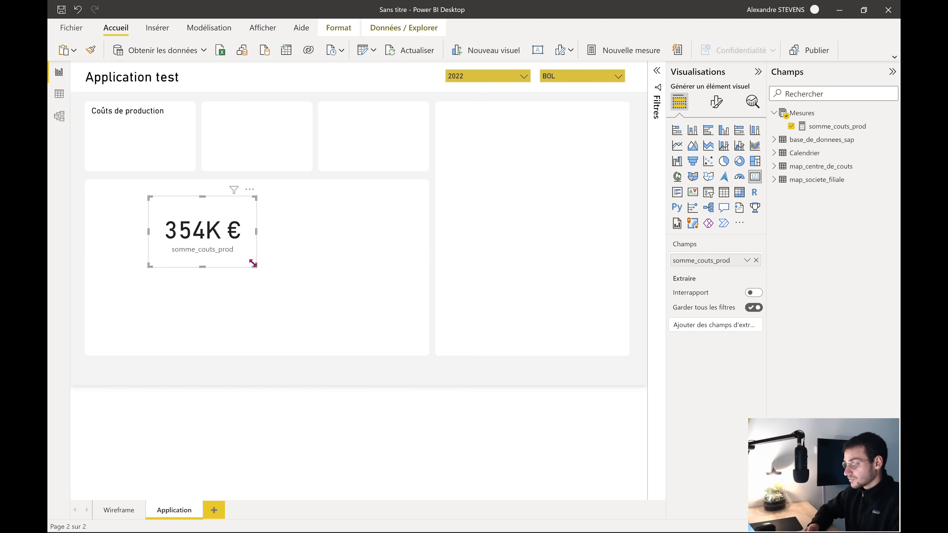
left_click(715, 110)
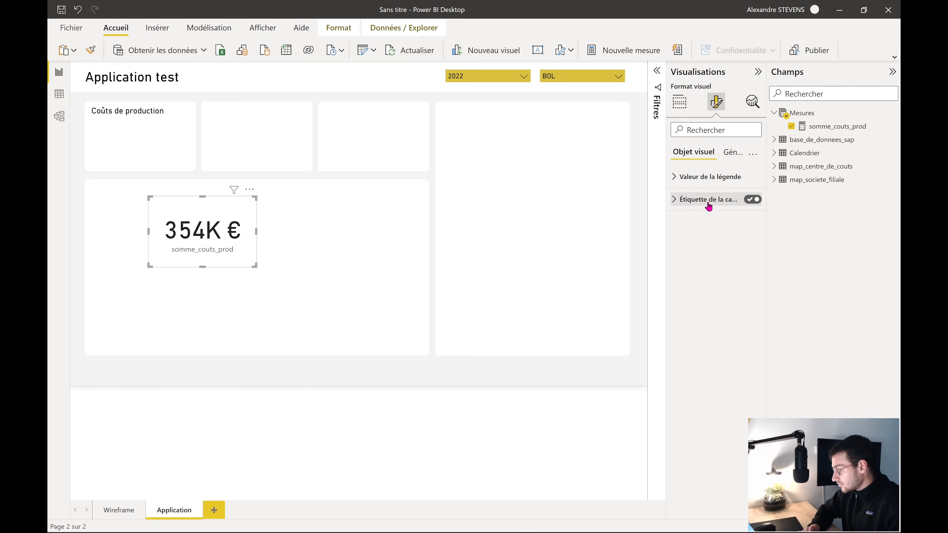
left_click(751, 201)
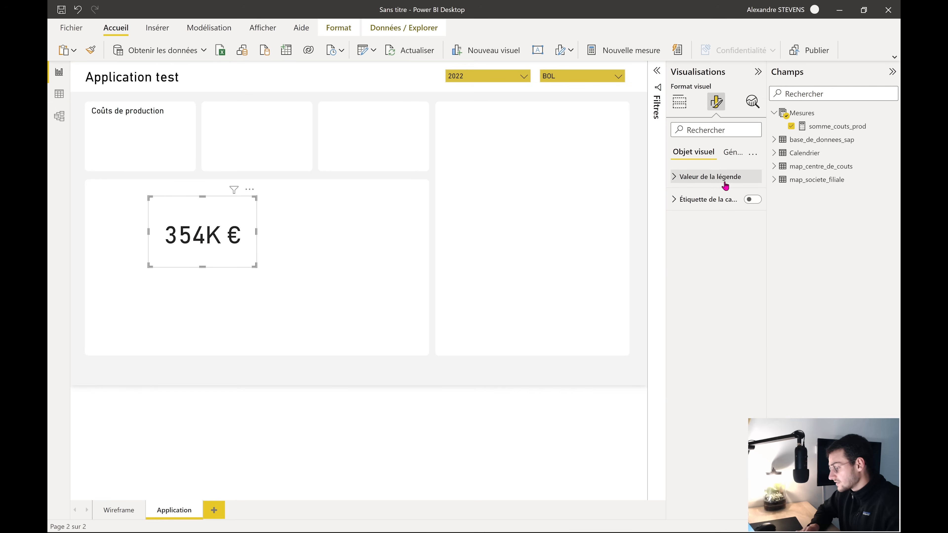
left_click_drag(200, 267, 203, 243)
Turn off the card's background under Général > Effets
left_click(734, 158)
left_click(740, 232)
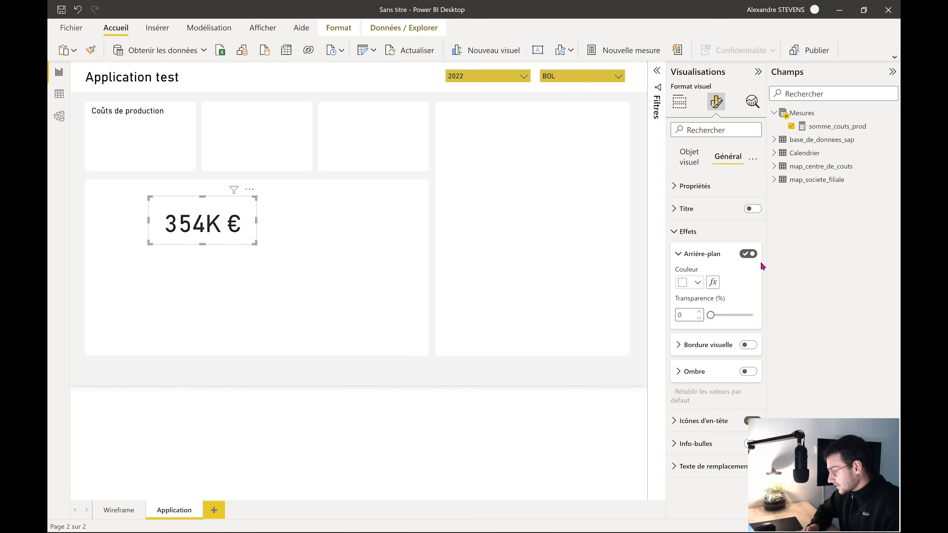
left_click(748, 255)
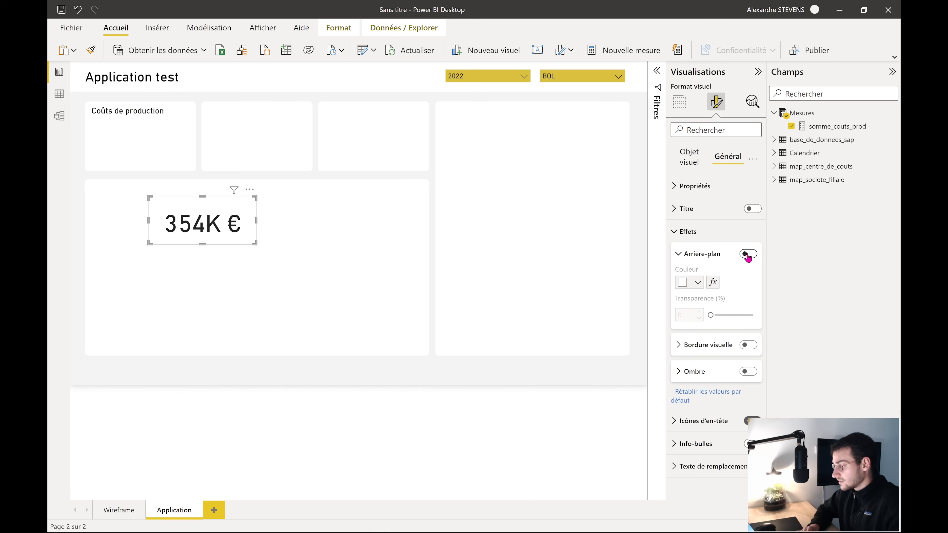
left_click(689, 235)
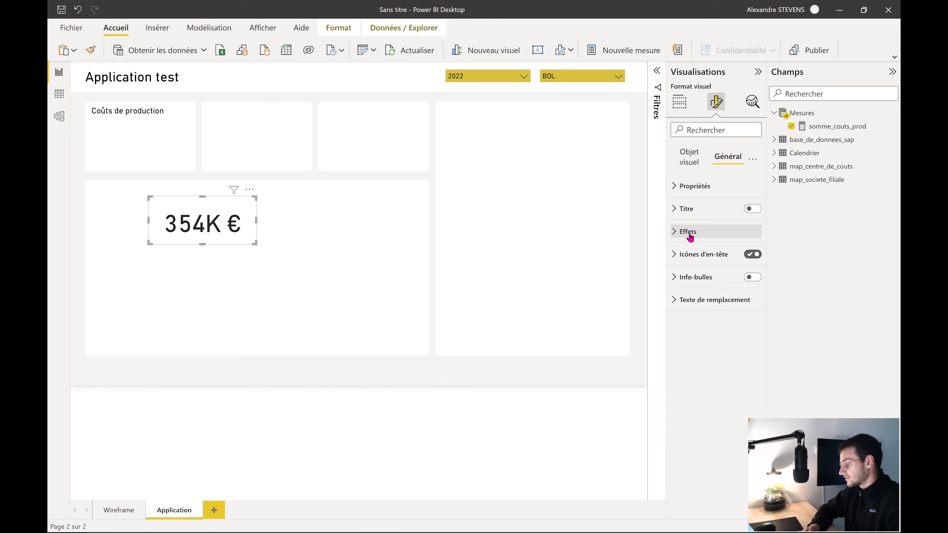
left_click(689, 213)
left_click(690, 214)
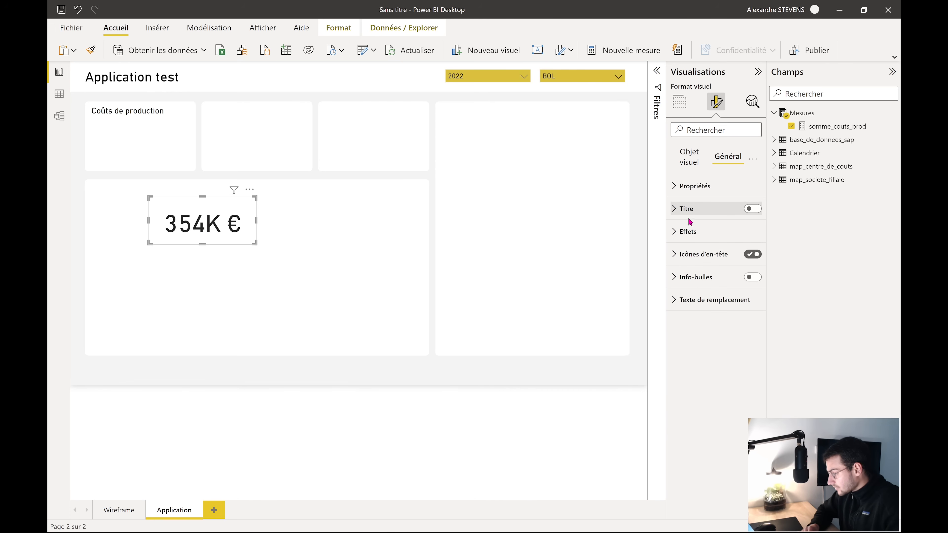
left_click(689, 231)
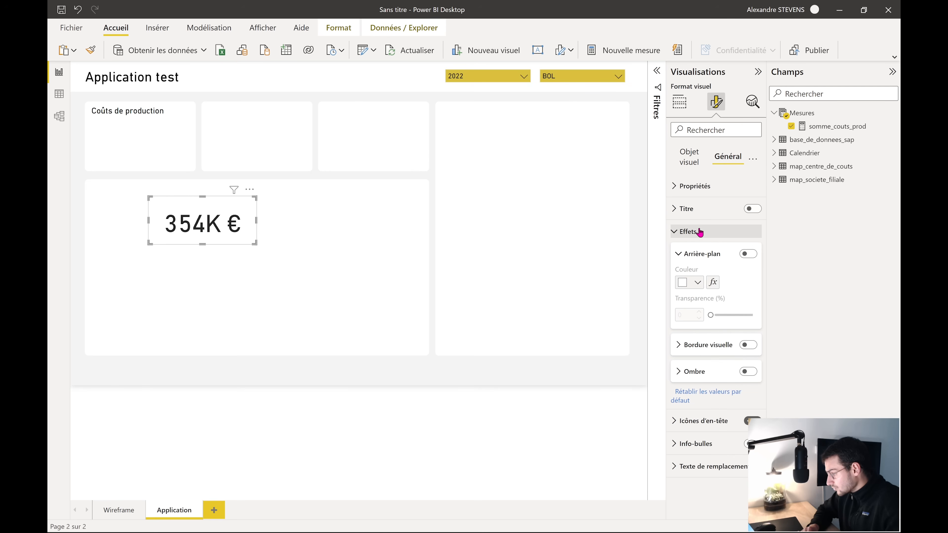
left_click(699, 232)
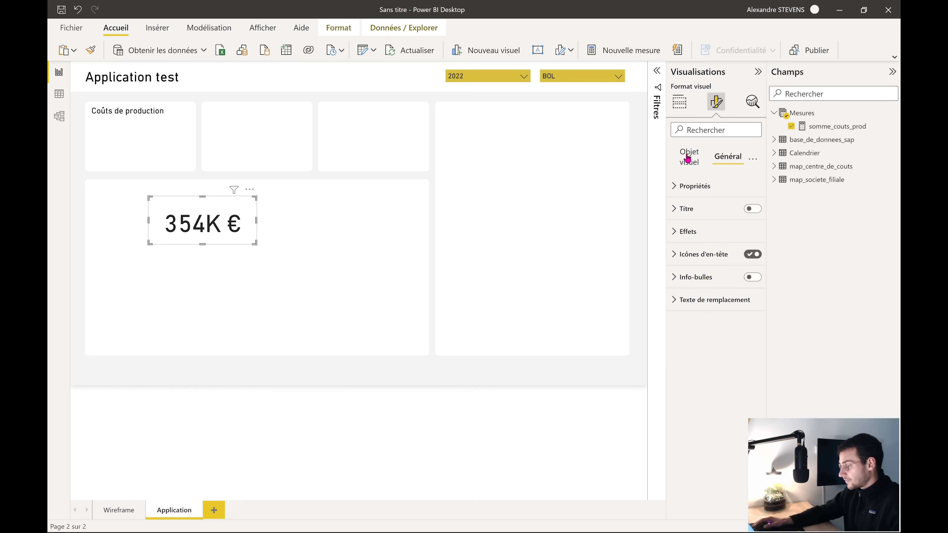
Move the card into the Coûts de production box and make its value bold at size 30
left_click_drag(200, 233, 137, 149)
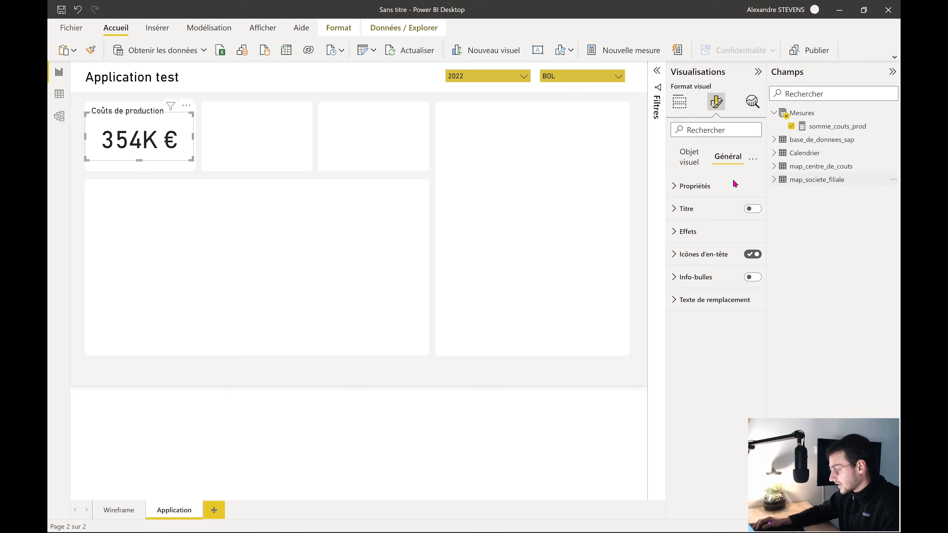
left_click(684, 166)
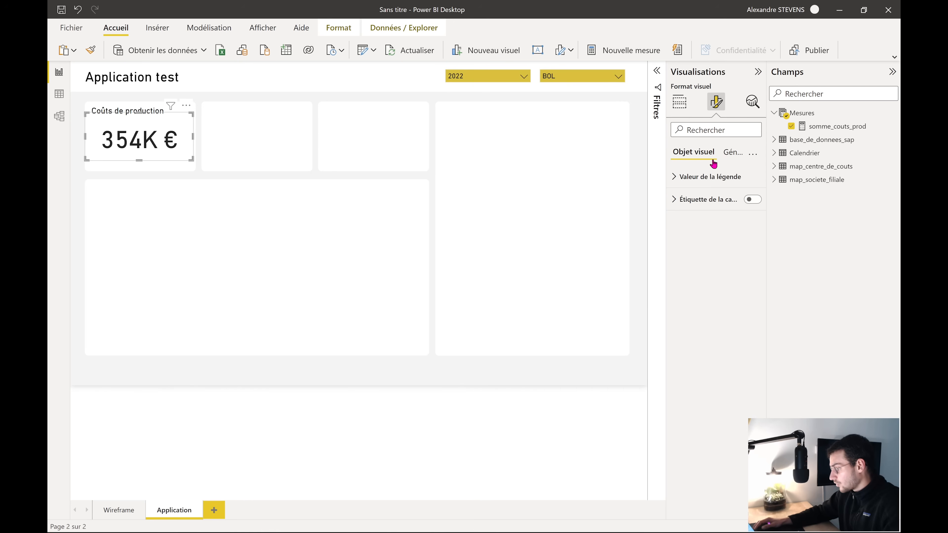
left_click(692, 177)
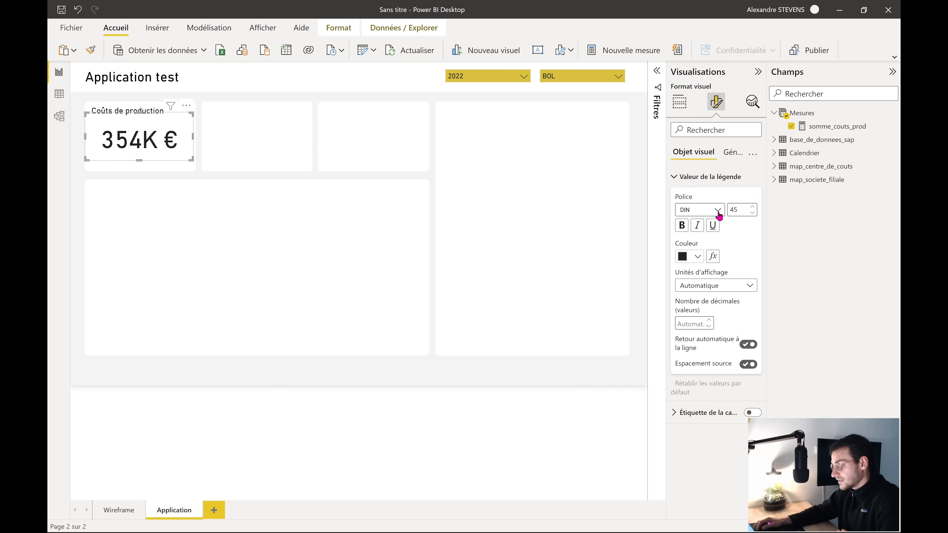
left_click(681, 225)
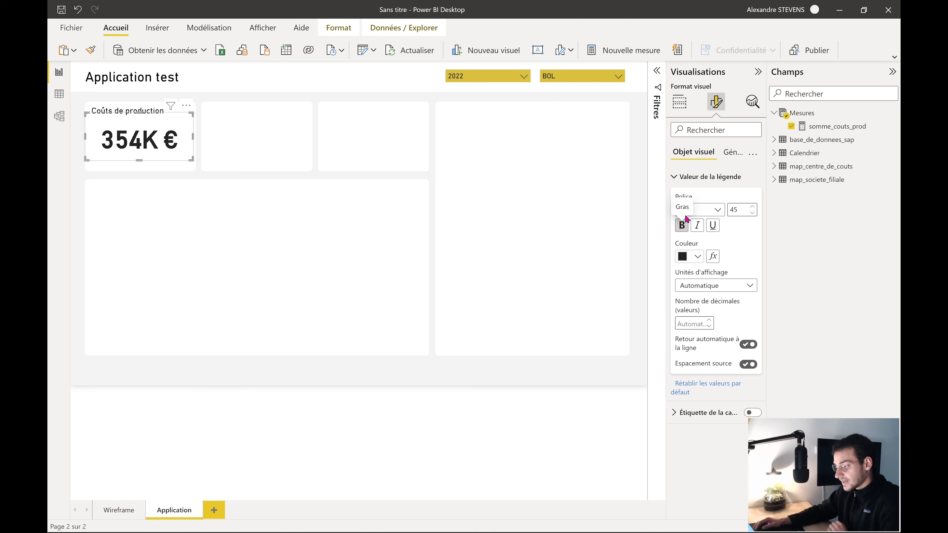
left_click(752, 212)
left_click(752, 213)
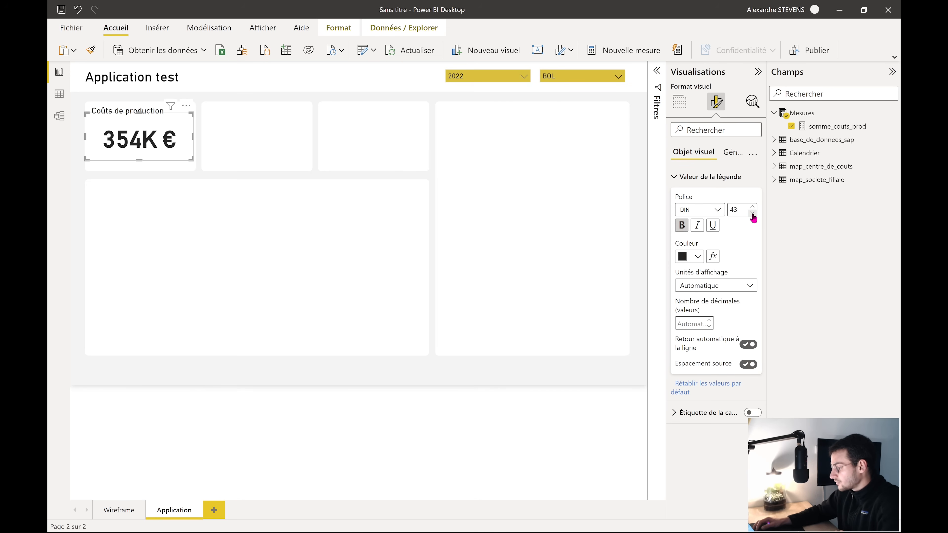
left_click(752, 213)
left_click(752, 213)
left_click(752, 213)
left_click(752, 213)
left_click_drag(742, 212, 728, 214)
type("30")
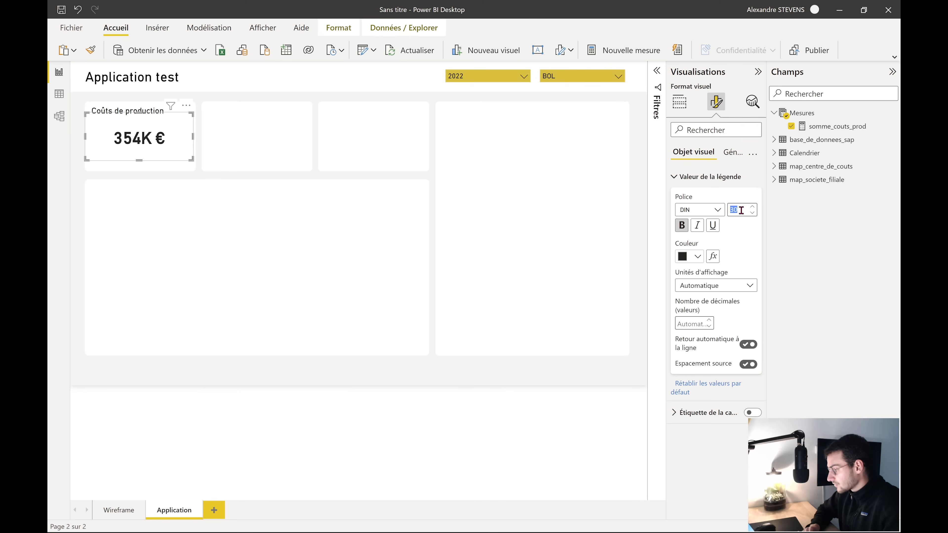
Fine-tune the 354K € card's position within the box
left_click(161, 146)
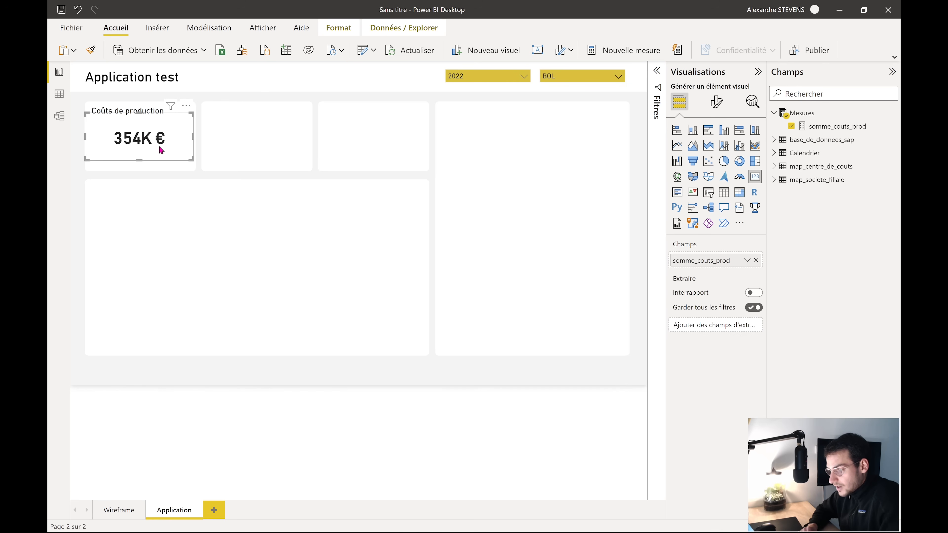
left_click_drag(158, 147, 146, 147)
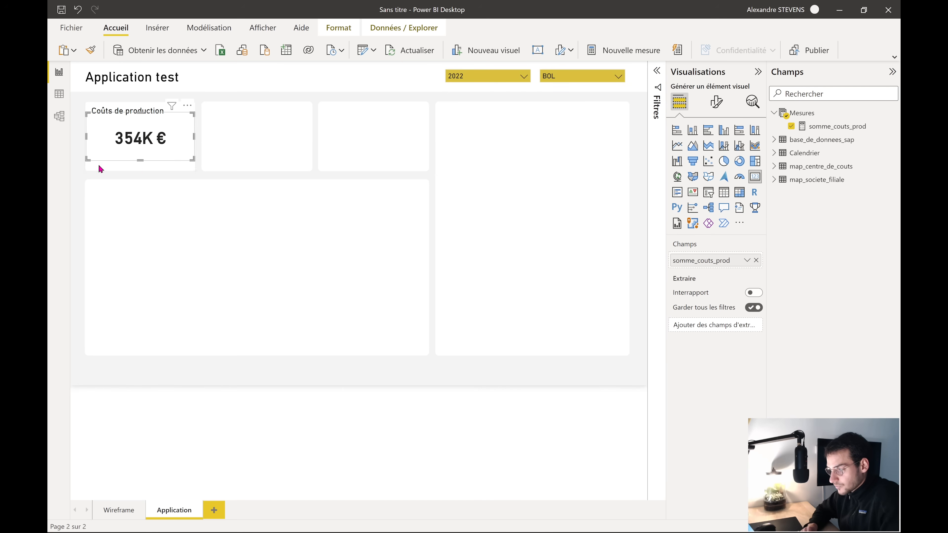
left_click(75, 172)
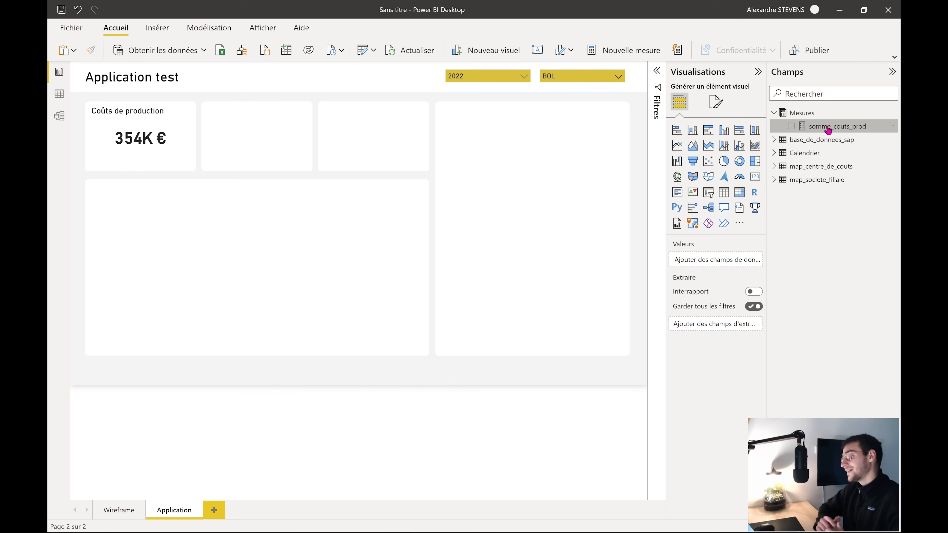
Copy the somme_couts_prod formula and start a new measure
left_click(827, 130)
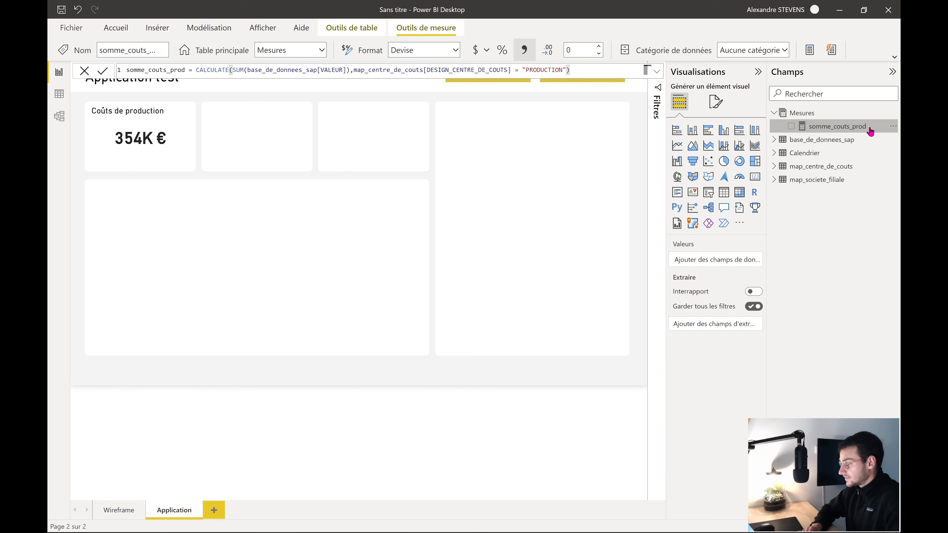
left_click(893, 127)
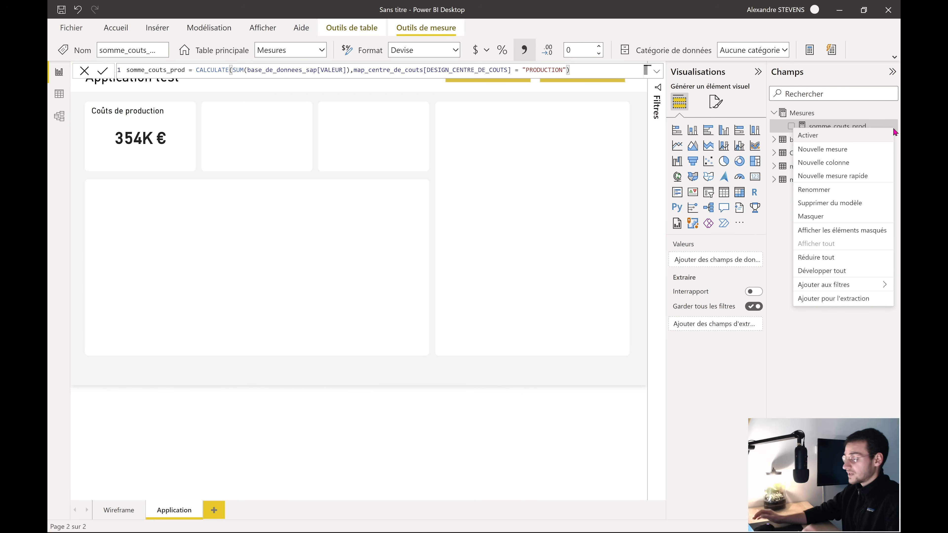
left_click(844, 126)
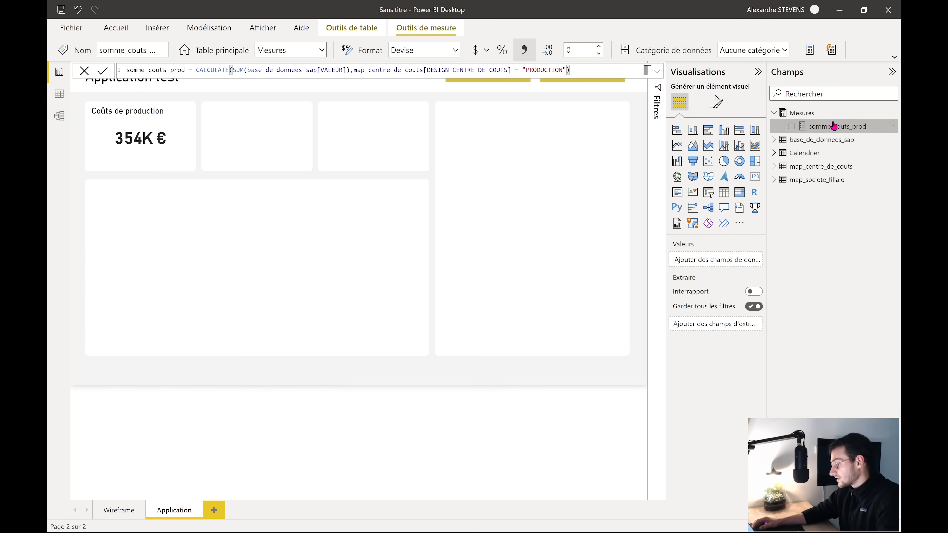
left_click_drag(570, 70, 101, 75)
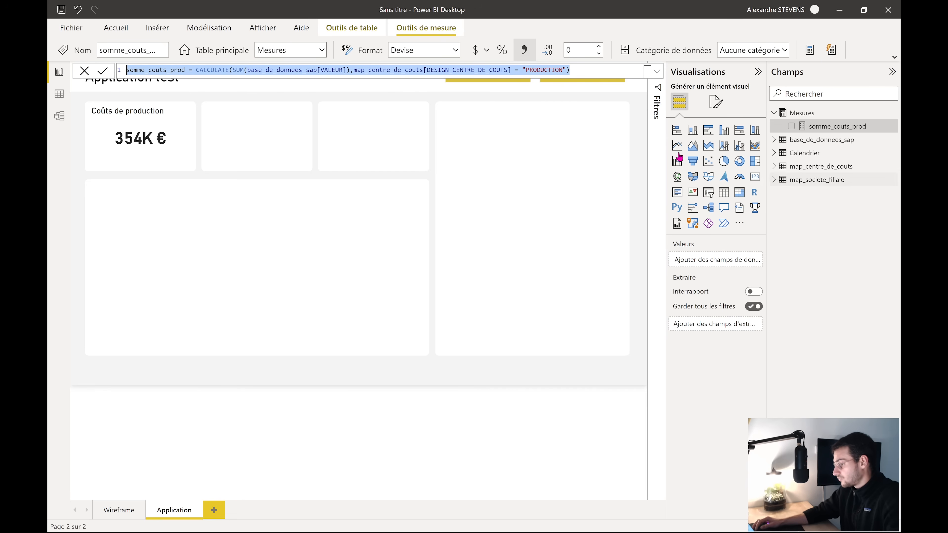
left_click(809, 56)
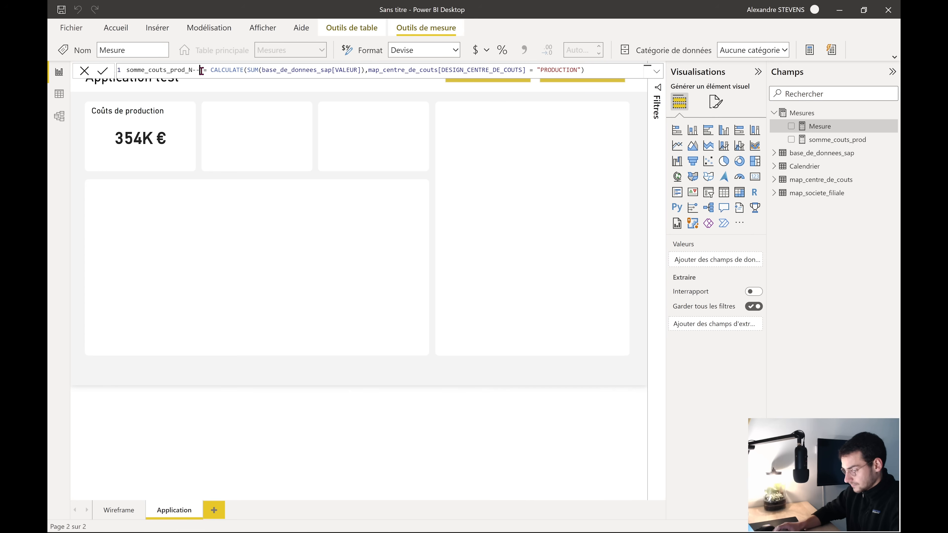
Add SAMEPERIODLASTYEAR(Calendrier[Date]) as a filter to make somme_couts_prod_N-1 and commit it
left_click_drag(210, 70, 358, 77)
left_click(407, 70)
left_click(590, 70)
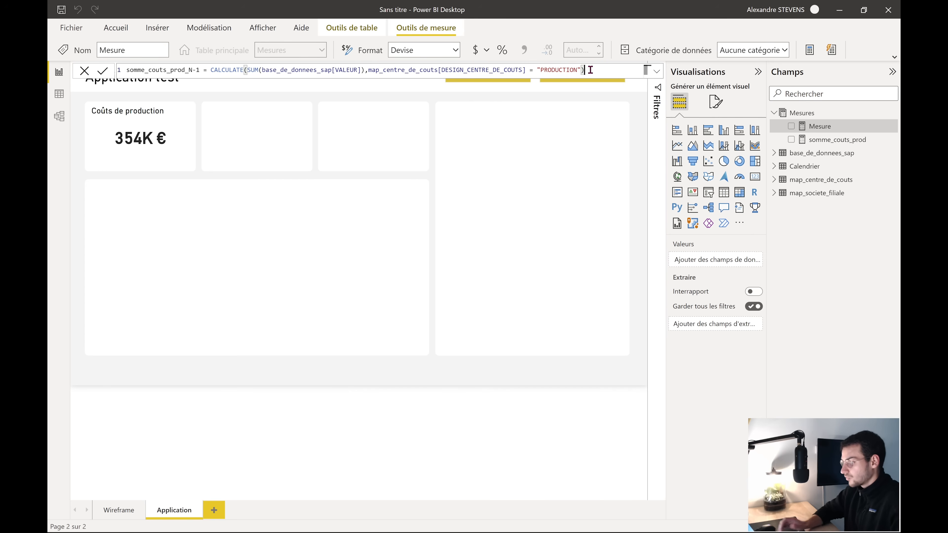
key("BackSpace")
type(",")
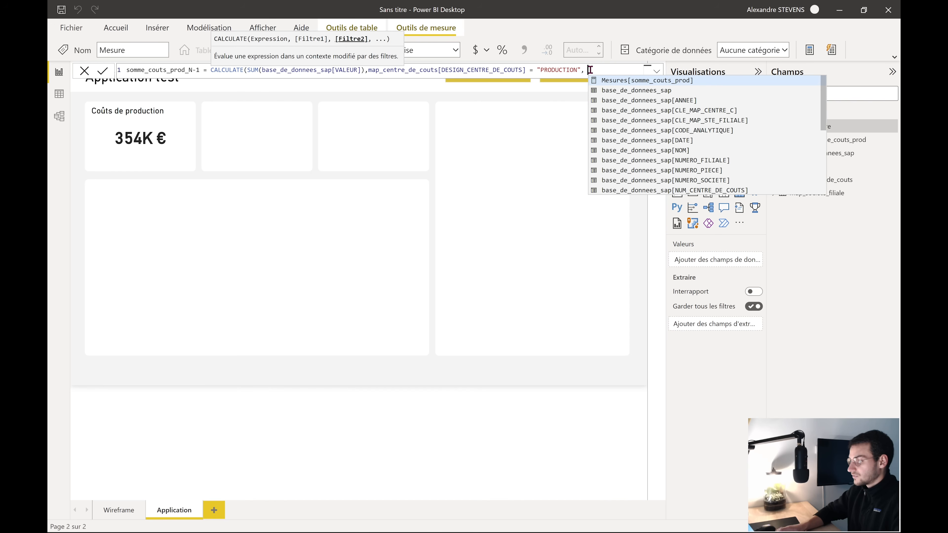
key("BackSpace")
key("BackSpace")
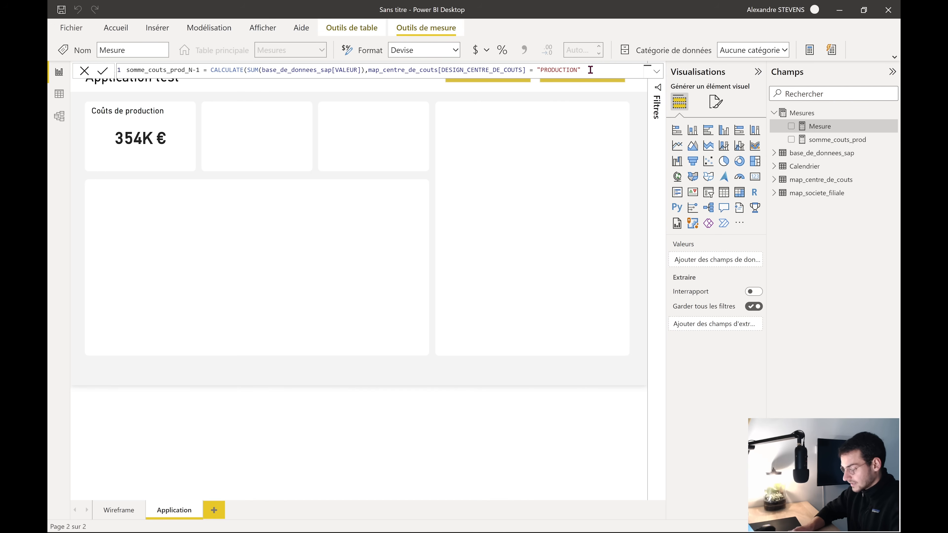
type(", ")
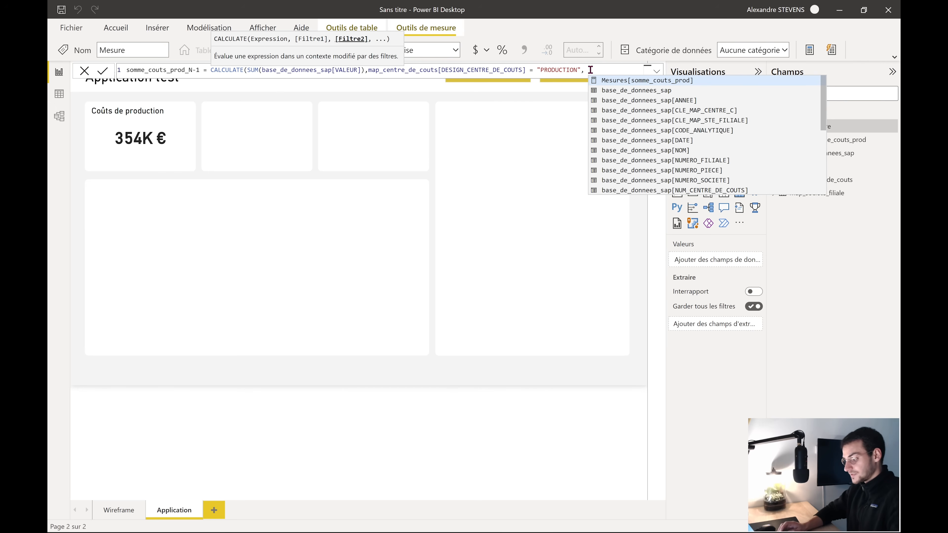
type("SAME")
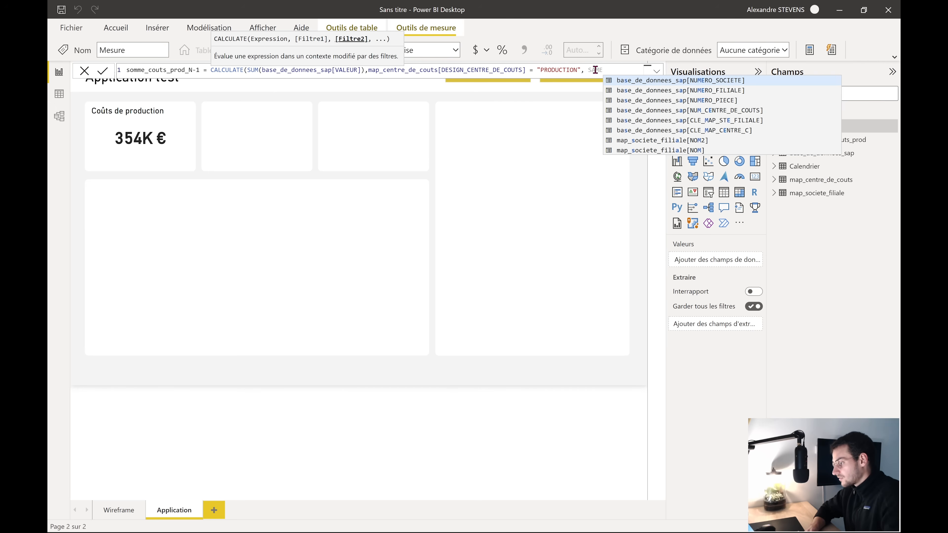
type("PERIODLASTYEAR(")
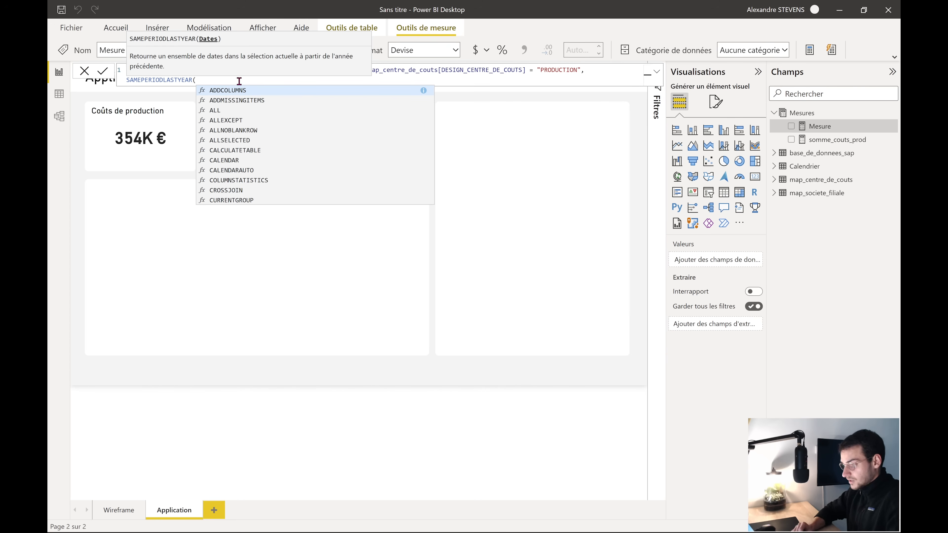
scroll(250, 170, "down", 3)
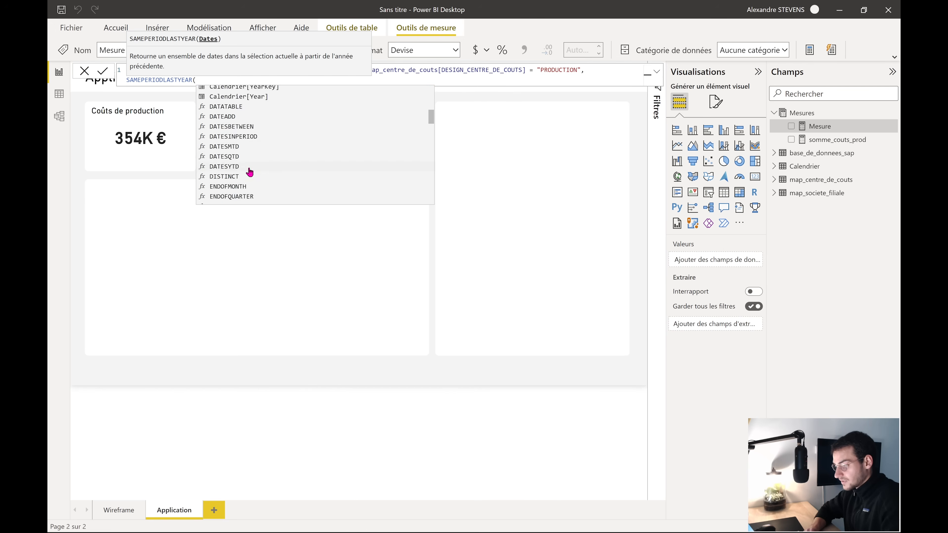
scroll(250, 170, "down", 2)
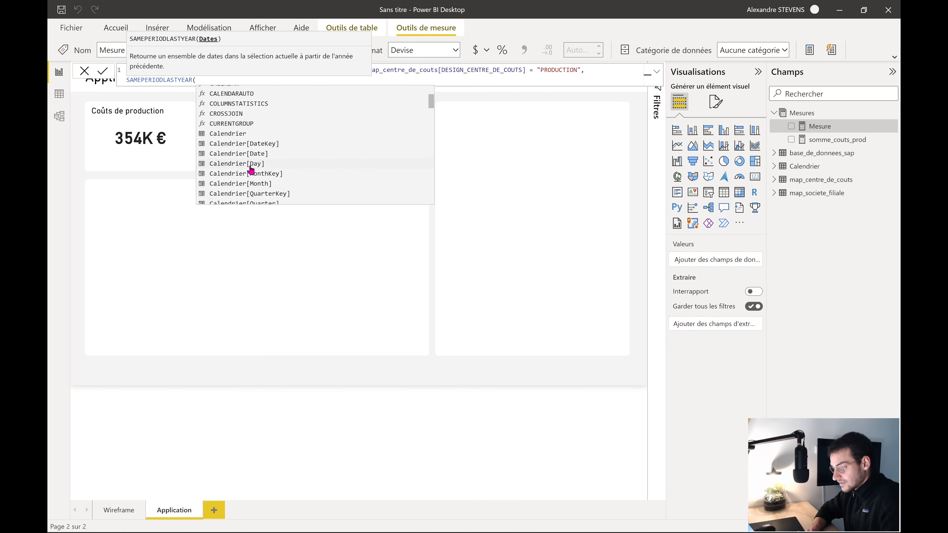
left_click(271, 149)
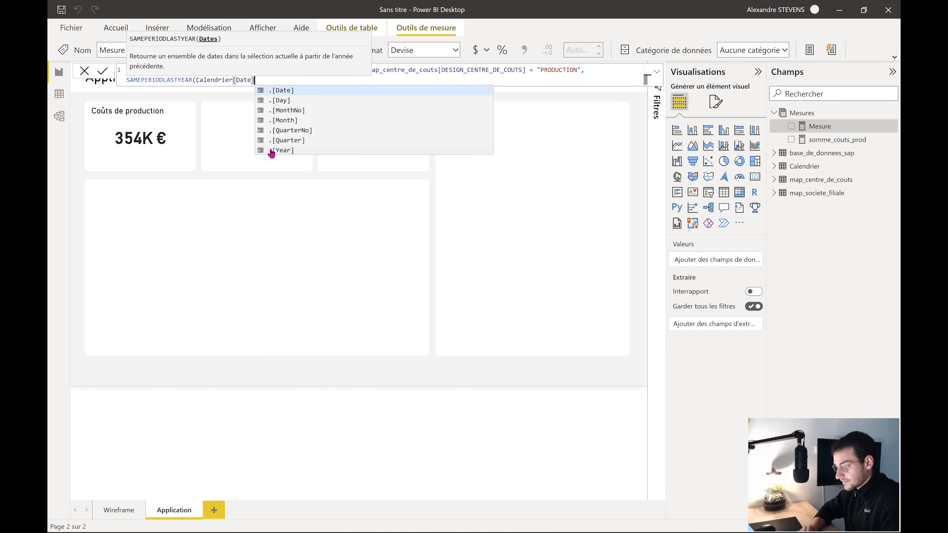
type(")")
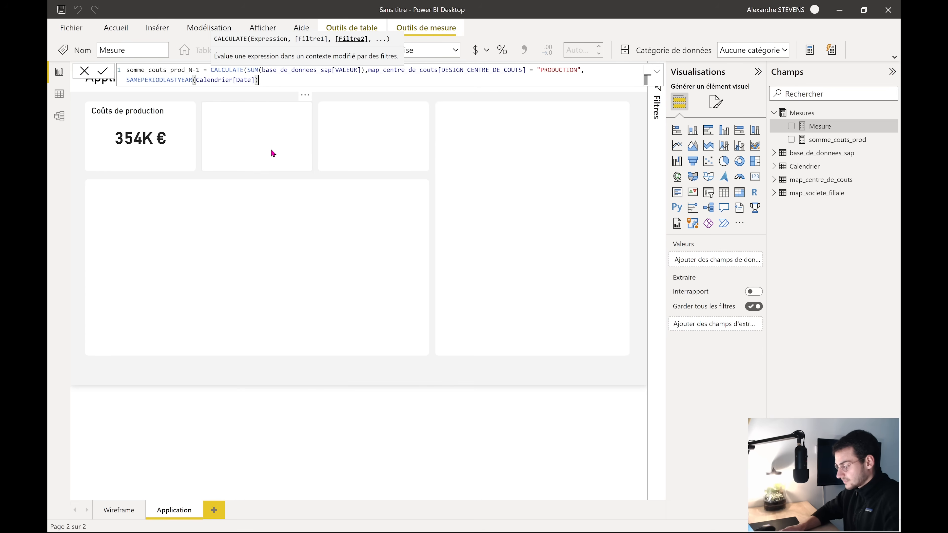
key("Return")
left_click(161, 159)
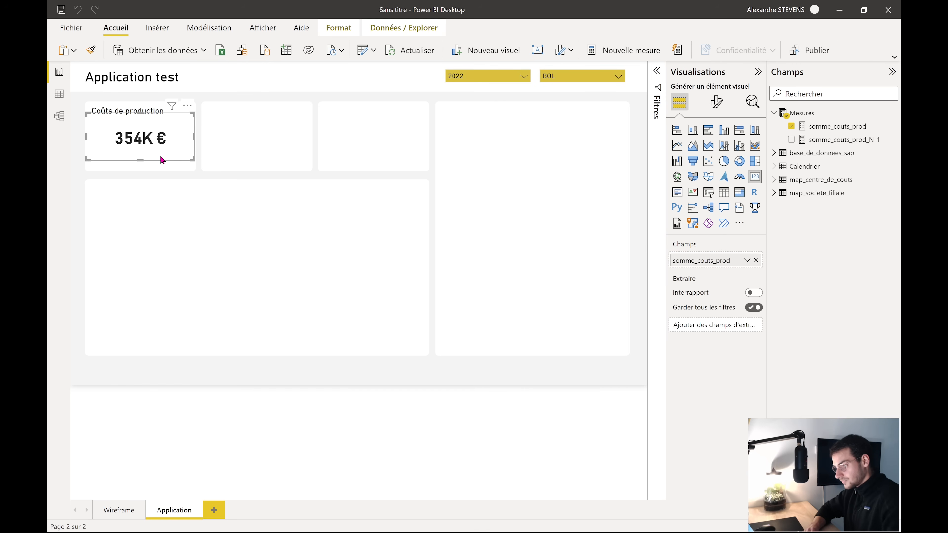
Duplicate the card into slot two and swap its field to somme_couts_prod_N-1
key("ctrl+c")
key("ctrl+v")
left_click_drag(138, 143, 253, 147)
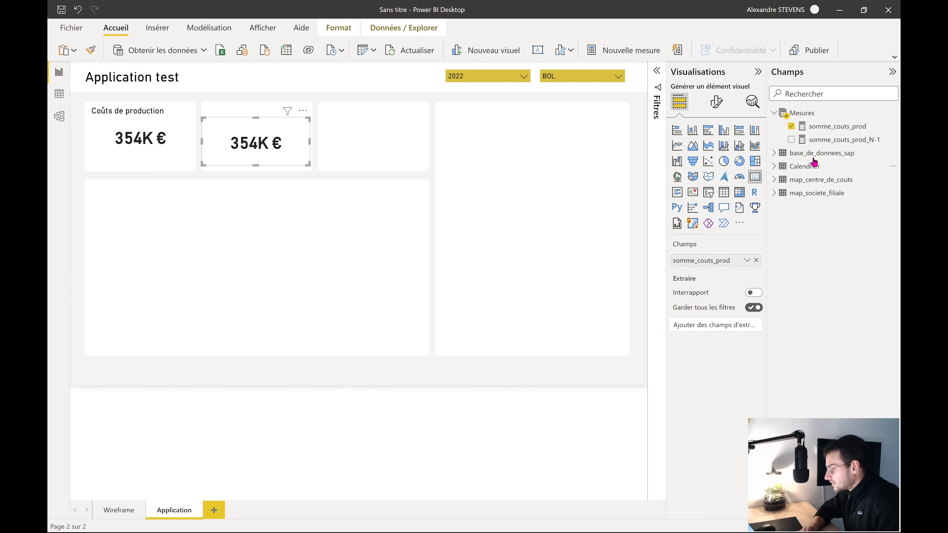
left_click(791, 126)
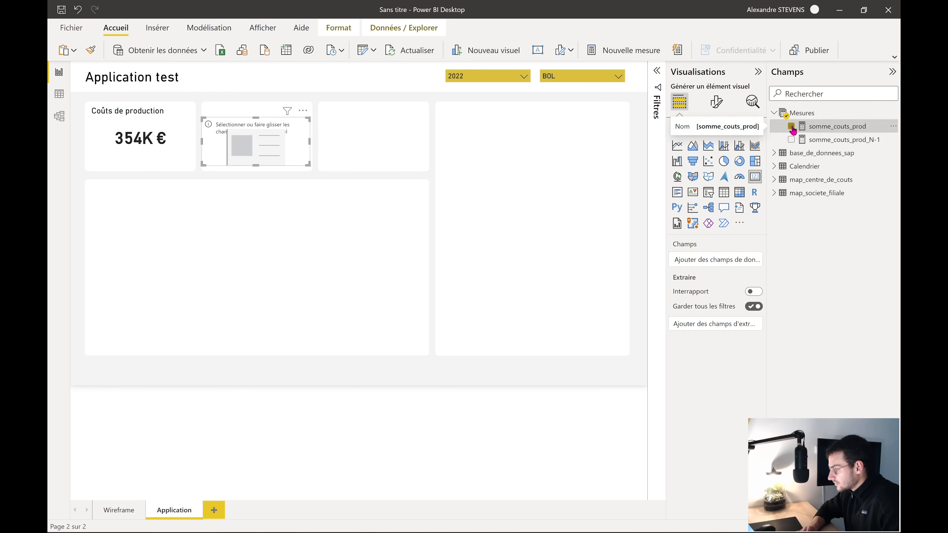
left_click(790, 140)
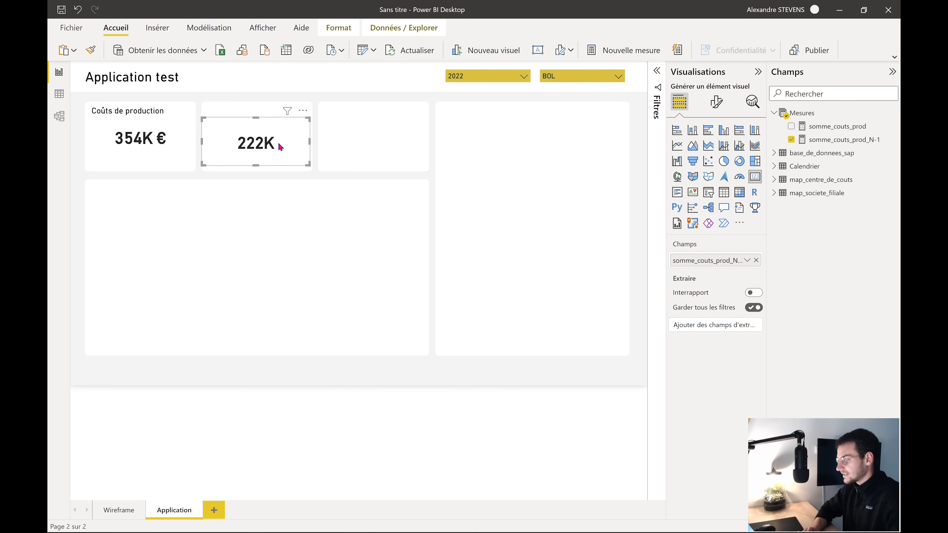
Format somme_couts_prod_N-1 as euros with thousands separators, showing 222K €
left_click(840, 141)
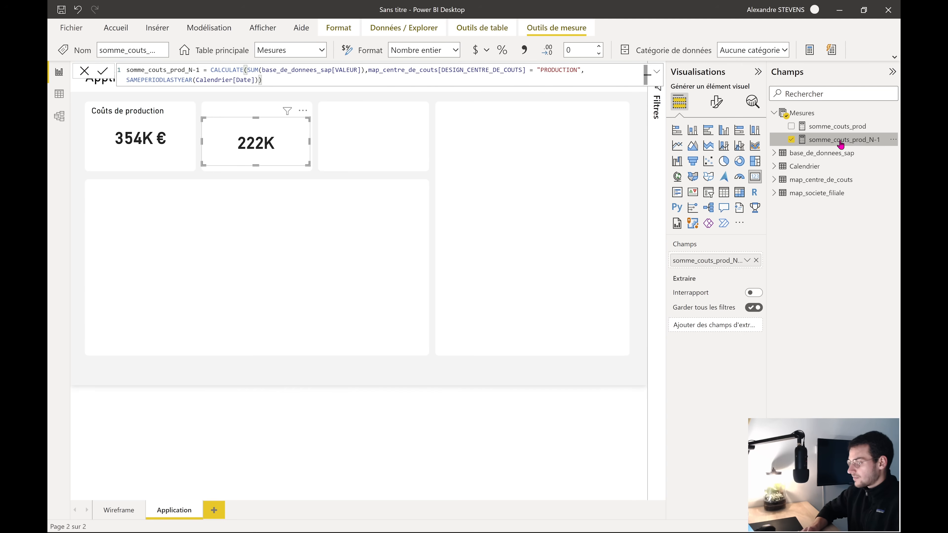
left_click(530, 54)
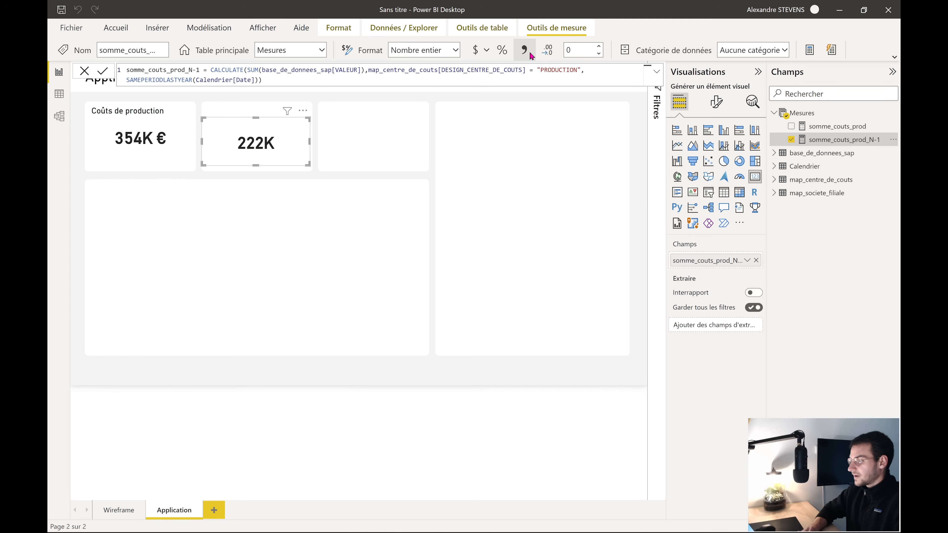
left_click(486, 56)
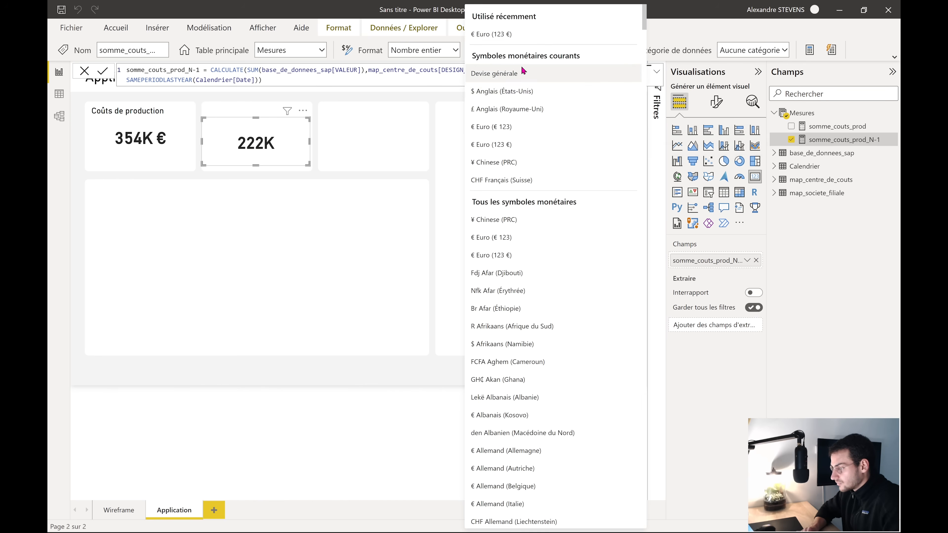
left_click(522, 33)
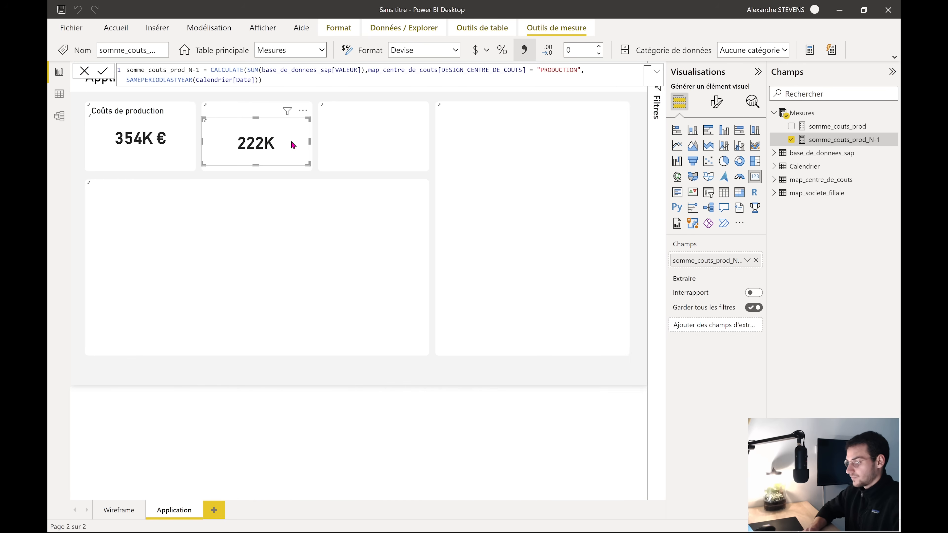
left_click(301, 384)
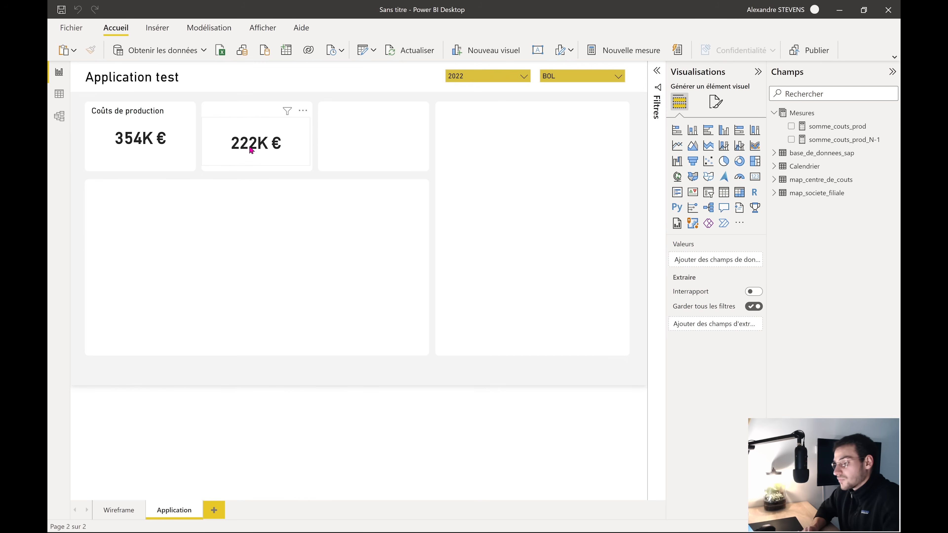
left_click(139, 141)
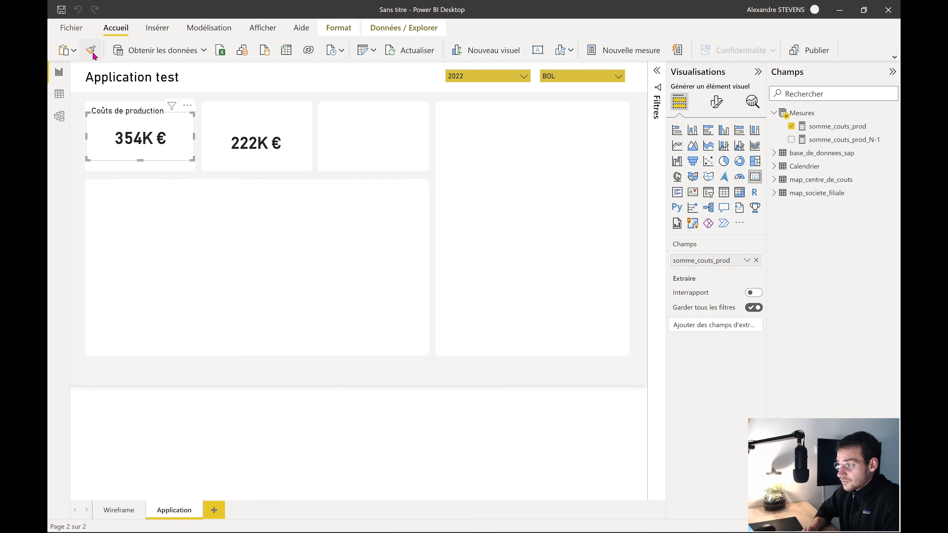
left_click(248, 146)
mouse_move(266, 146)
left_mouse_down()
mouse_move(280, 145)
mouse_move(262, 141)
left_mouse_up()
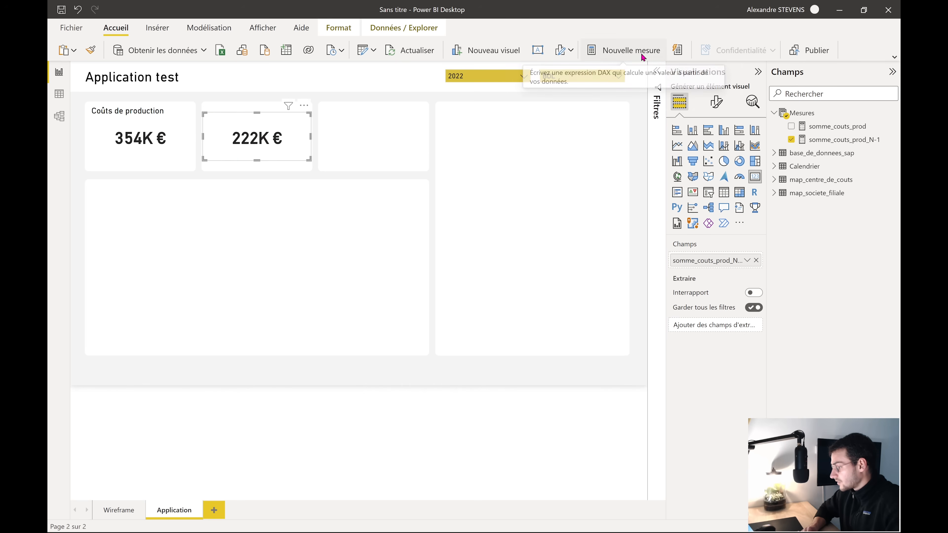
Create a new measure in the Mesures table named var_c_prod
left_click(792, 112)
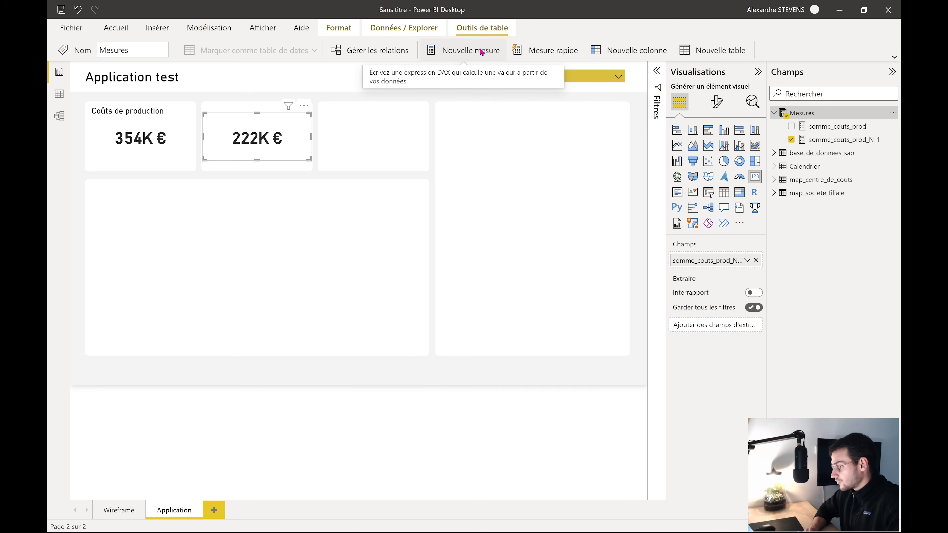
left_click(458, 54)
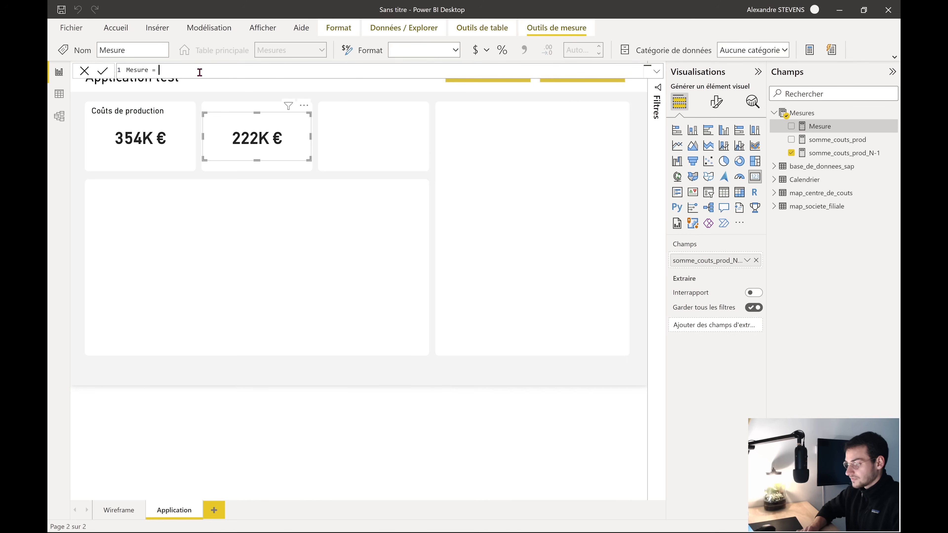
double_click(135, 70)
type("var_c_prod")
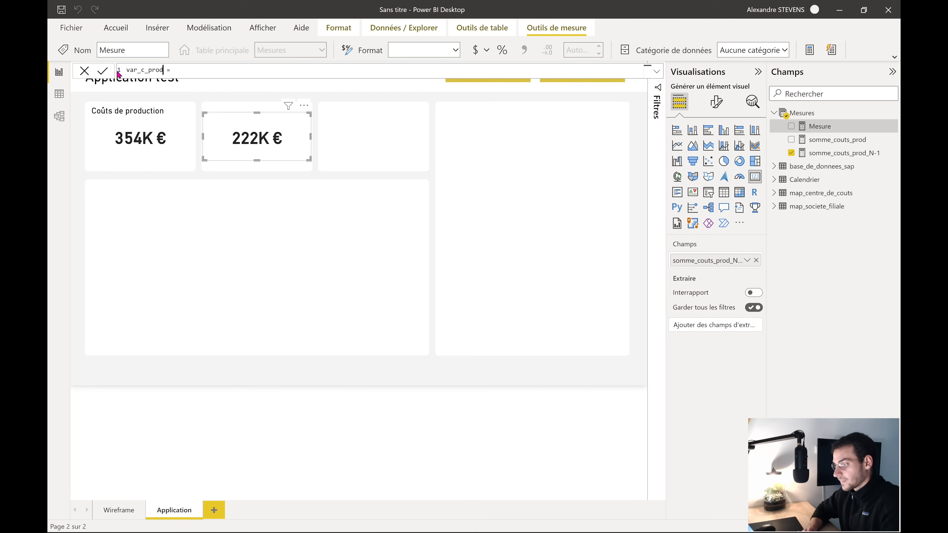
left_click(182, 71)
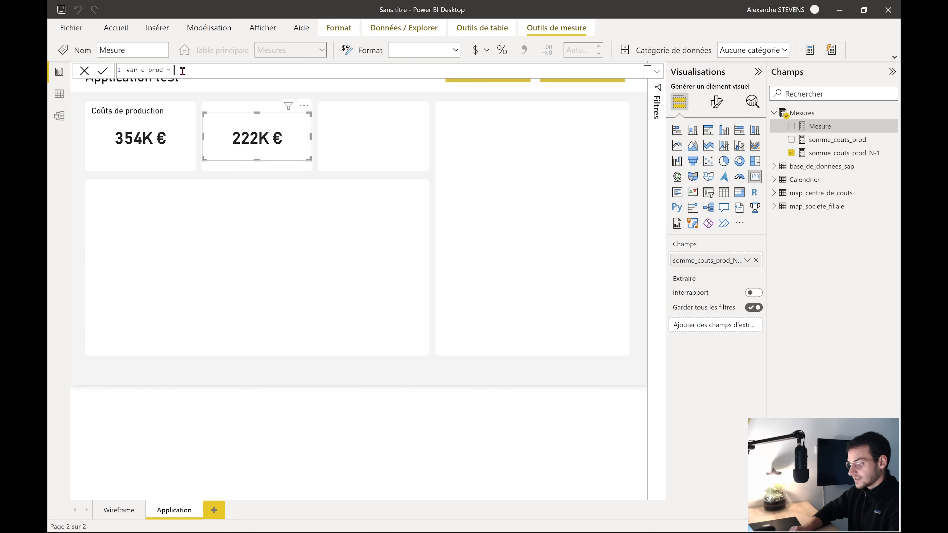
Define var_c_prod as ([somme_couts_prod]-[somme_couts_prod_N-1]) and commit it
type("[")
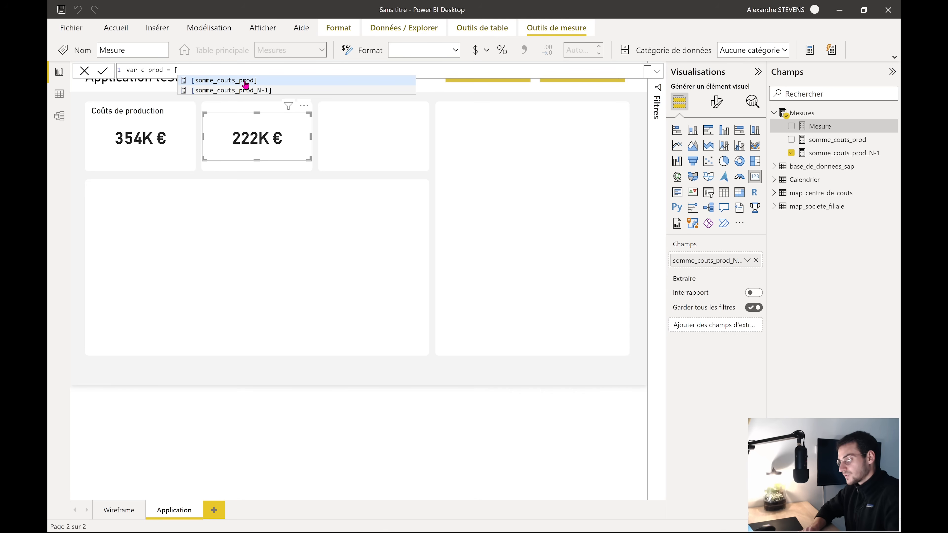
left_click(259, 83)
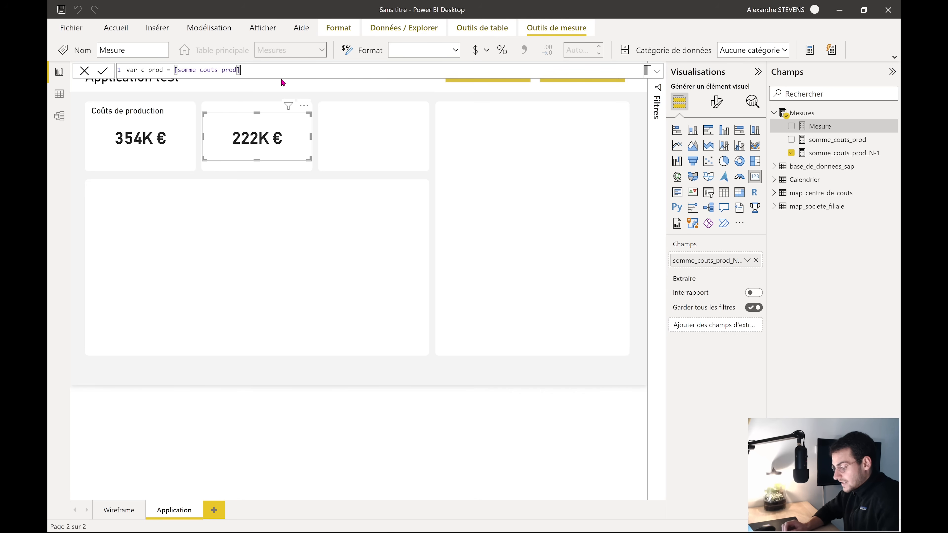
type("-[")
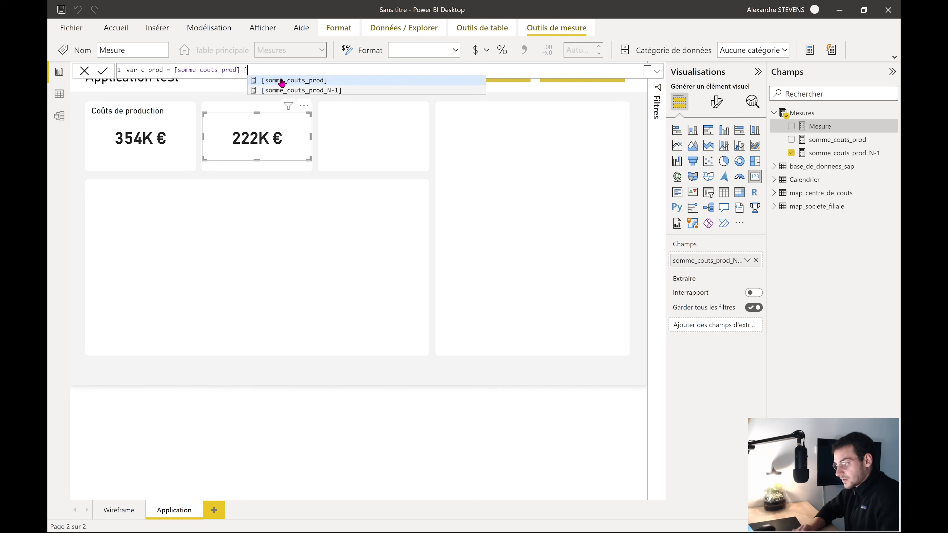
left_click(303, 91)
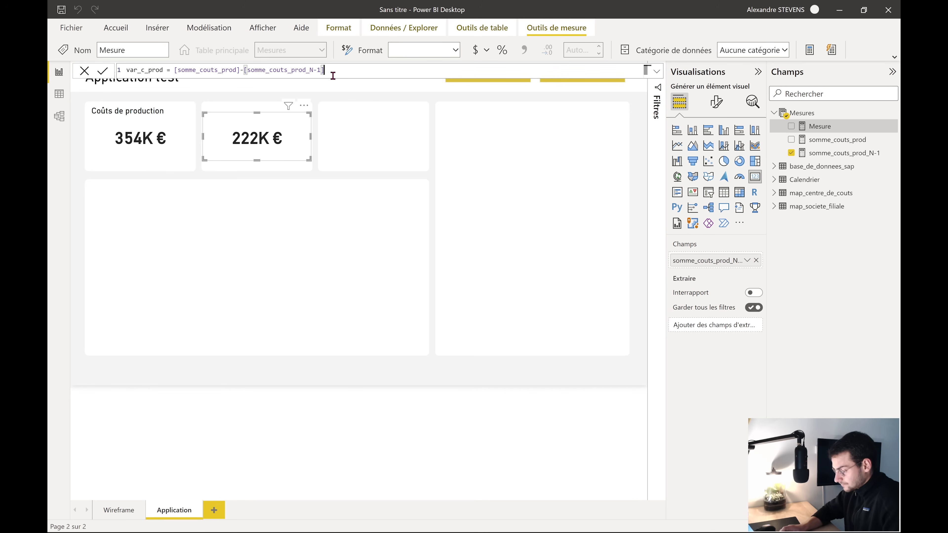
type(")")
left_click(175, 69)
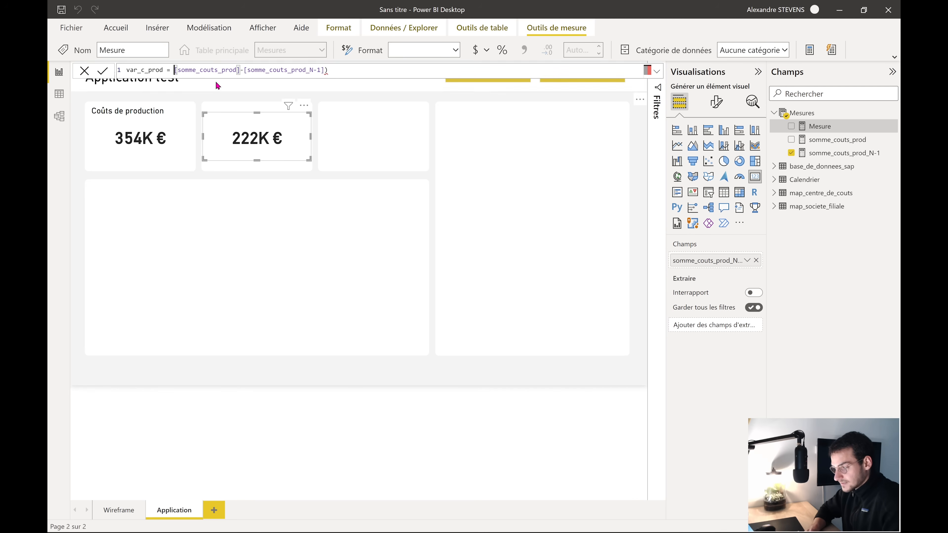
type("(")
key("Return")
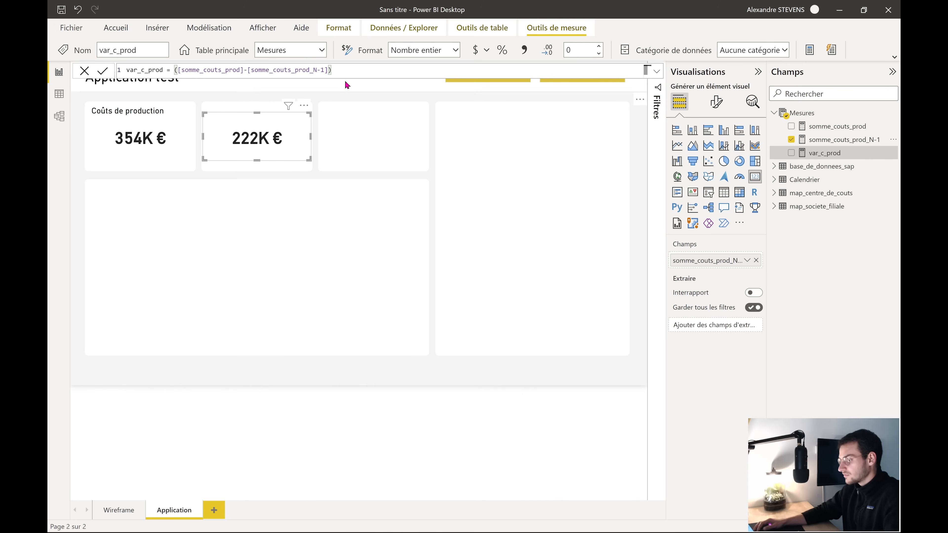
left_click(347, 72)
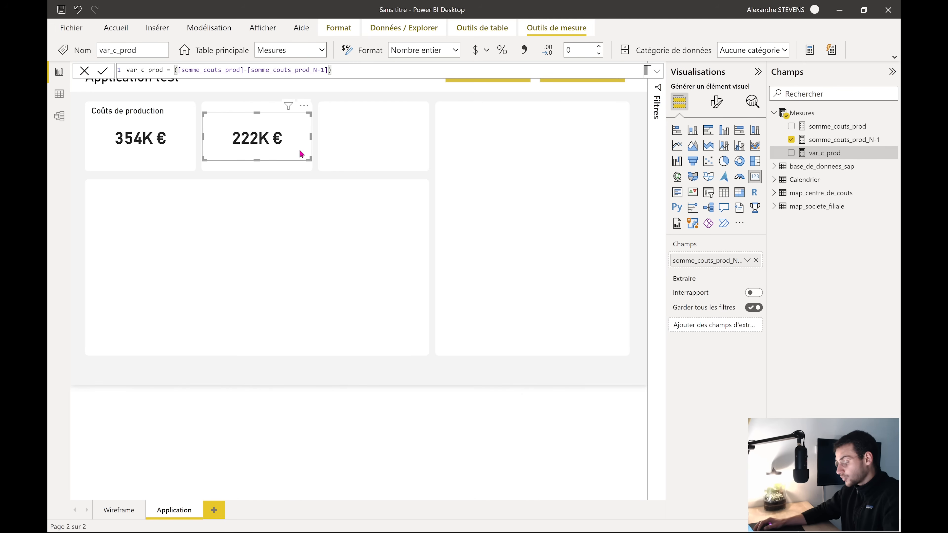
Paste a copy of the 222K € card and swap its field to var_c_prod, showing 131K
key("ctrl+v")
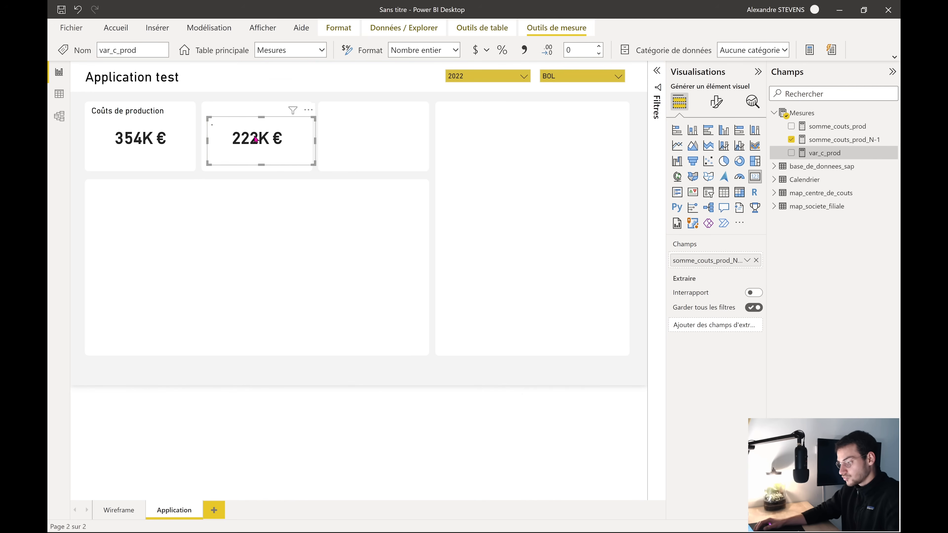
left_click_drag(256, 139, 257, 205)
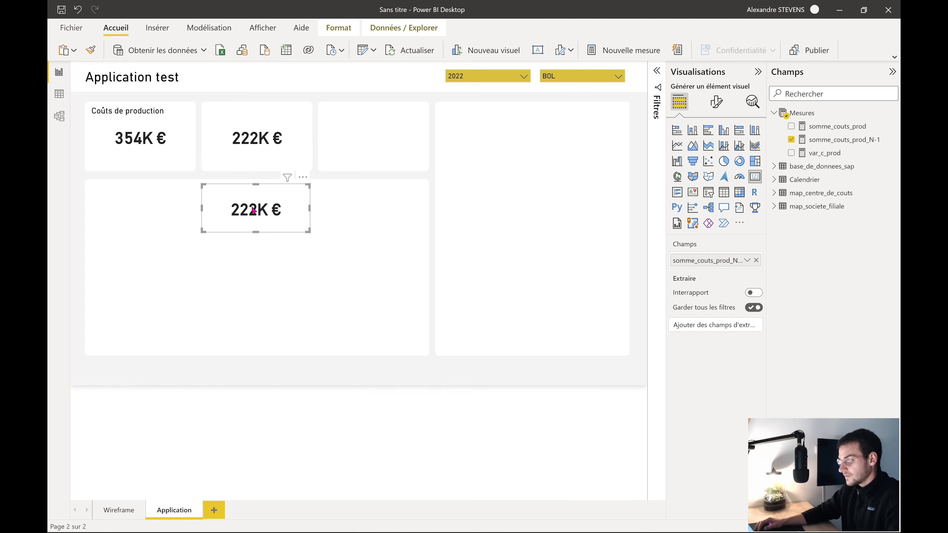
left_click(791, 140)
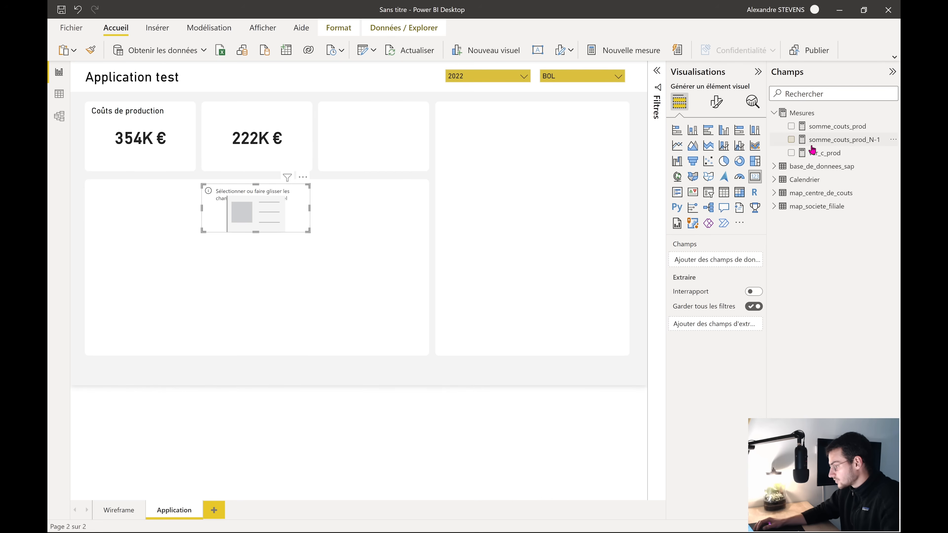
left_click(790, 153)
left_click_drag(297, 197, 296, 206)
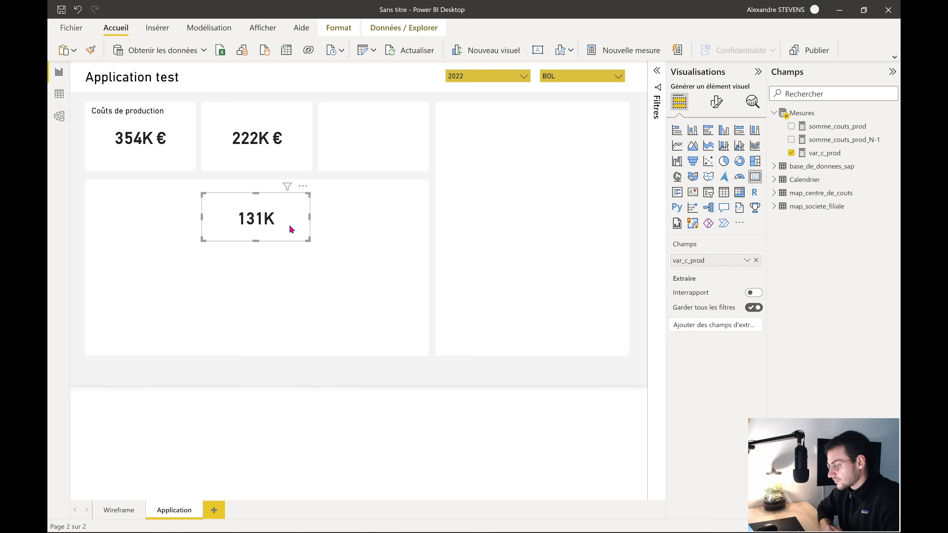
Delete the extra 222K € card and fit the 131K card under 354K €
left_click(255, 149)
key("Delete")
left_click_drag(283, 218, 167, 149)
left_click_drag(87, 124, 138, 156)
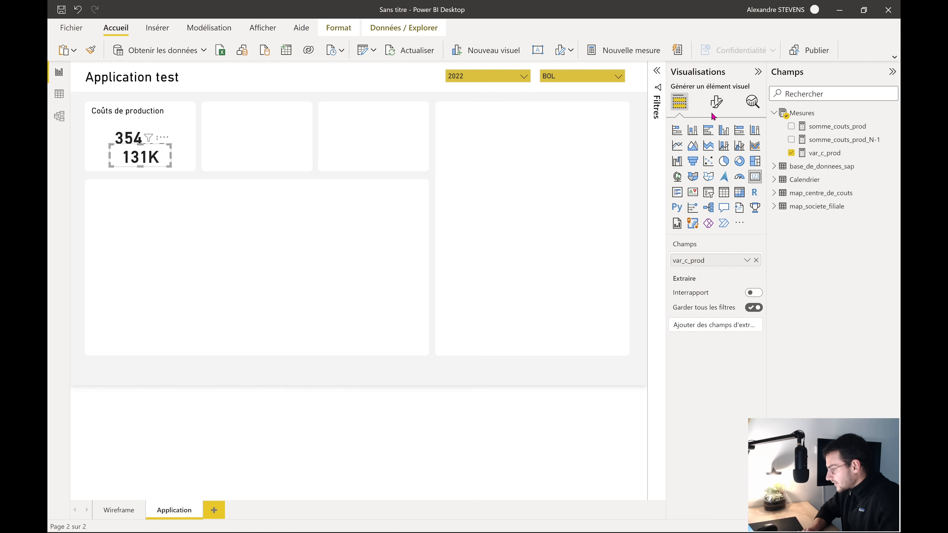
left_click(716, 101)
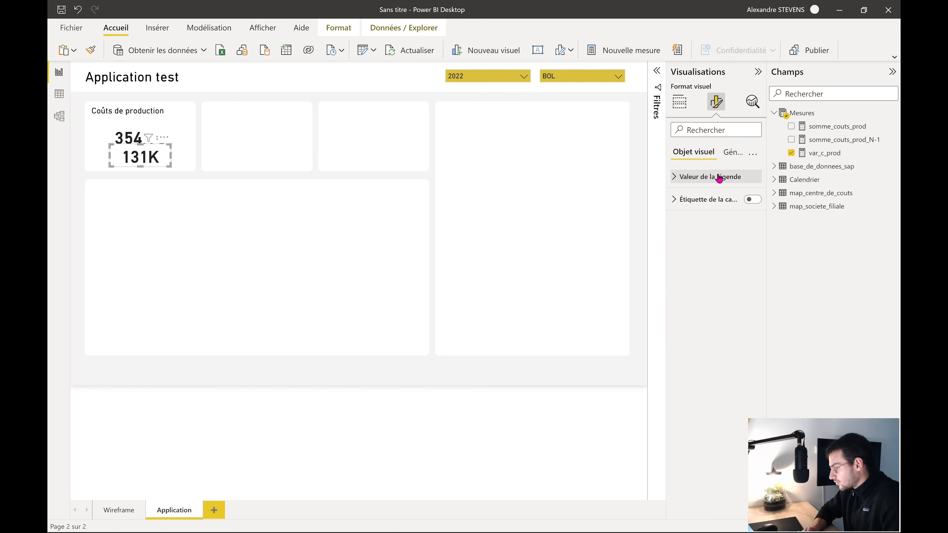
Format the var_c_prod measure as euro currency
left_click(710, 176)
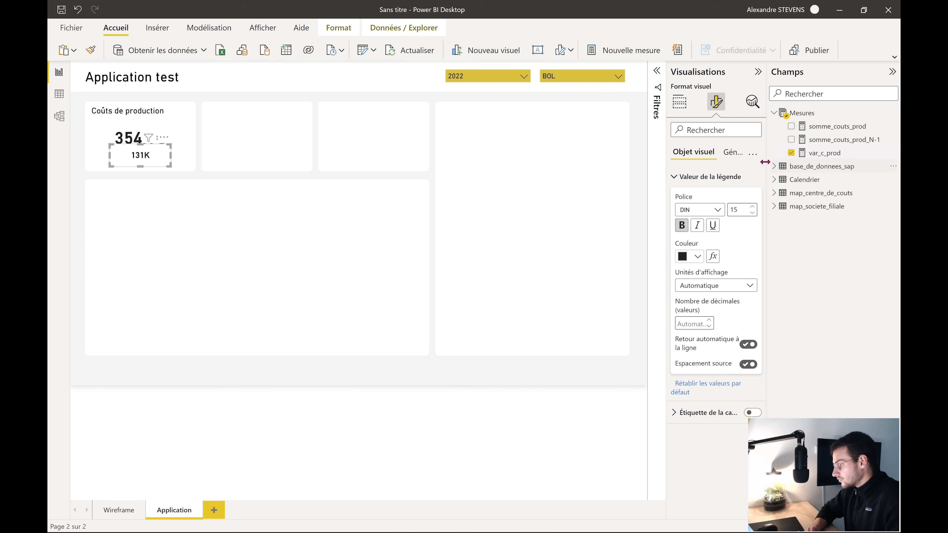
left_click(740, 209)
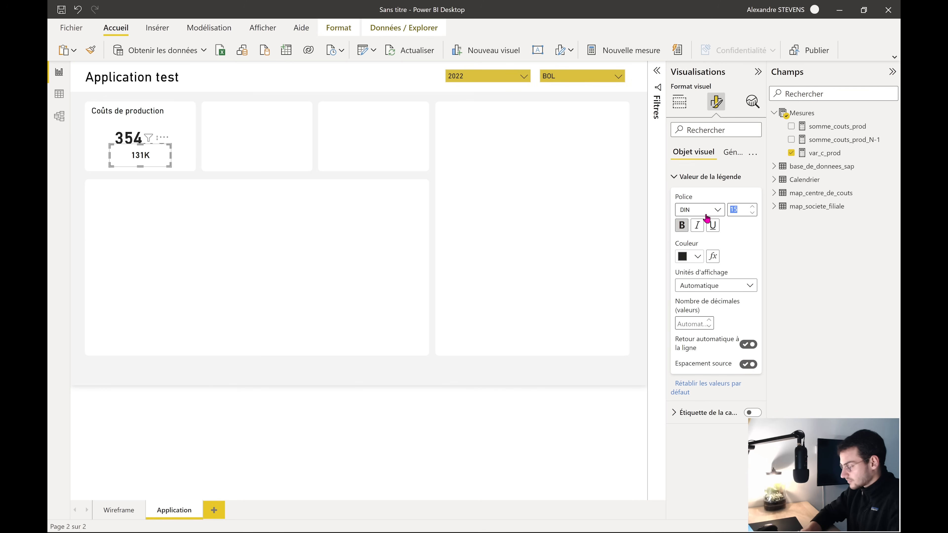
left_click(138, 159)
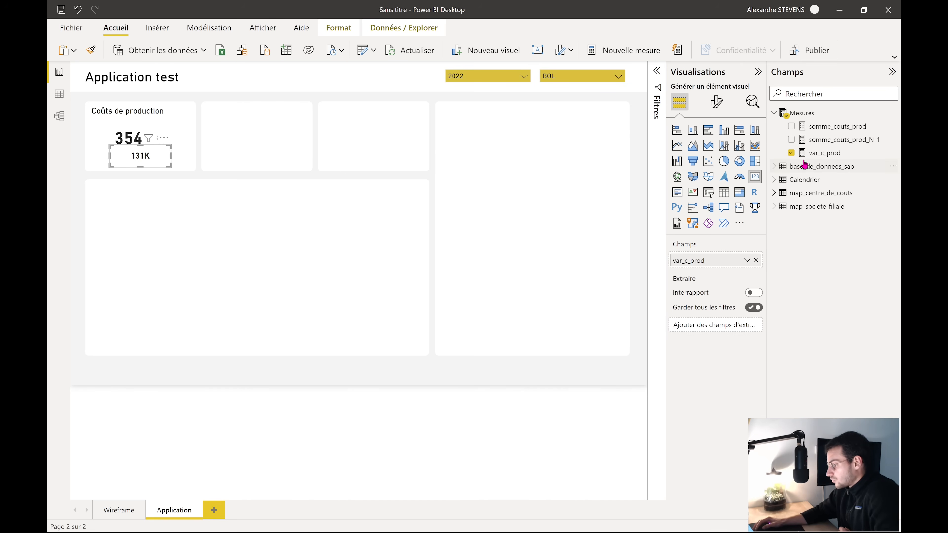
left_click(818, 158)
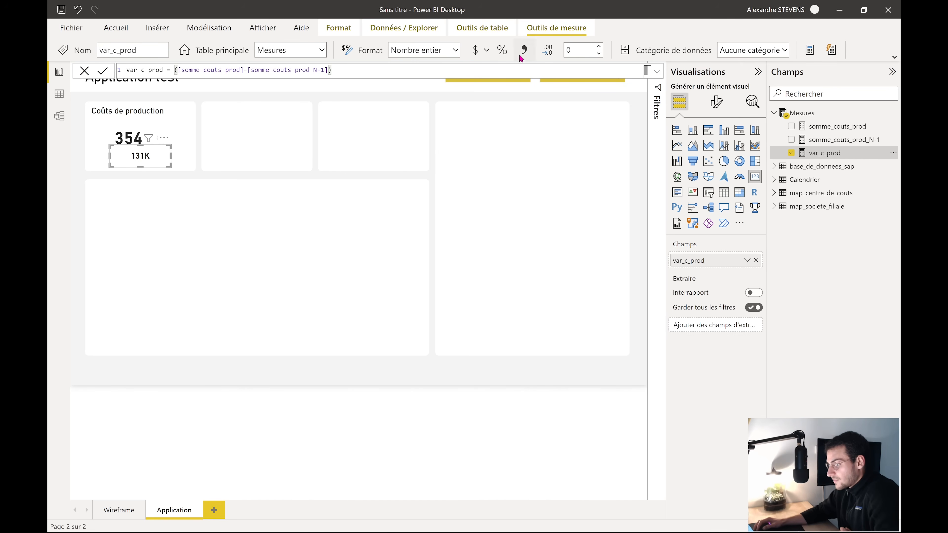
left_click(487, 50)
left_click(618, 170)
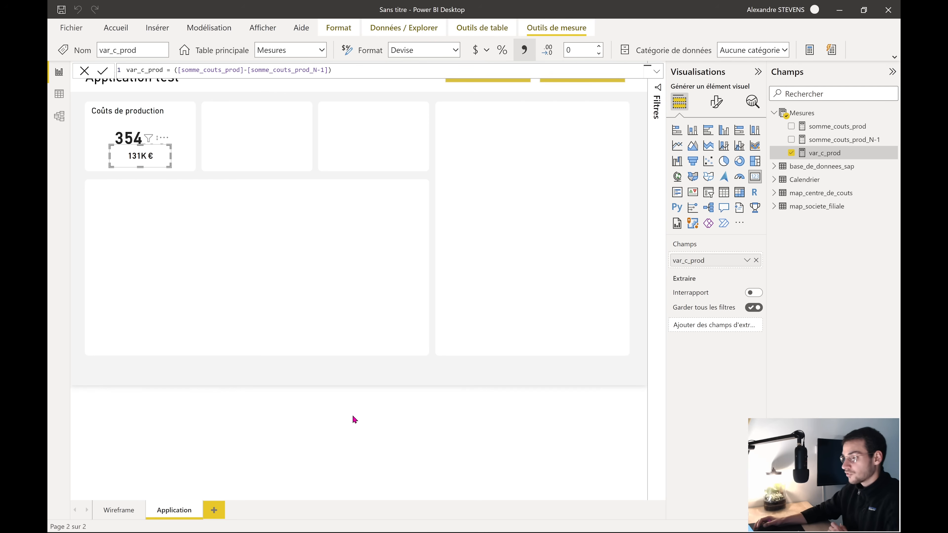
left_click(367, 412)
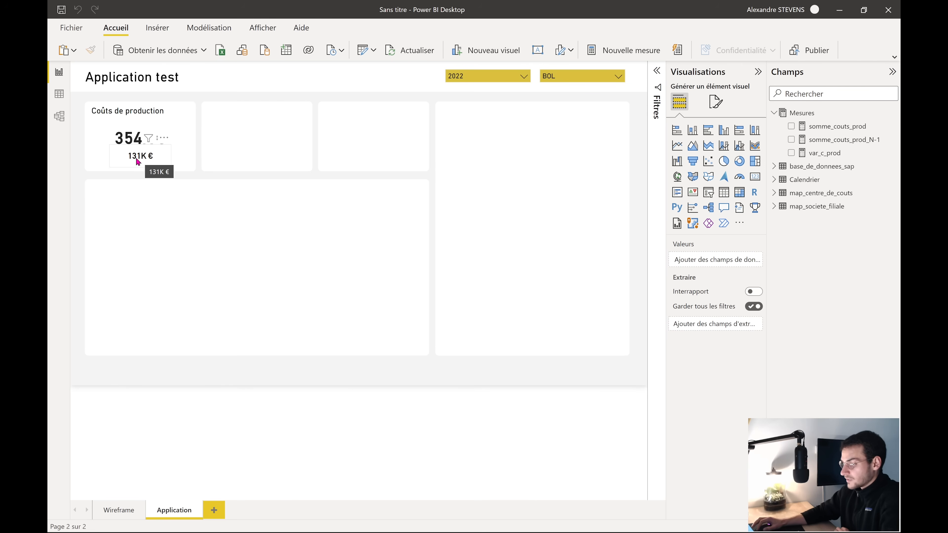
Make the card's variance value orange under Valeur de la légende
left_click(137, 161)
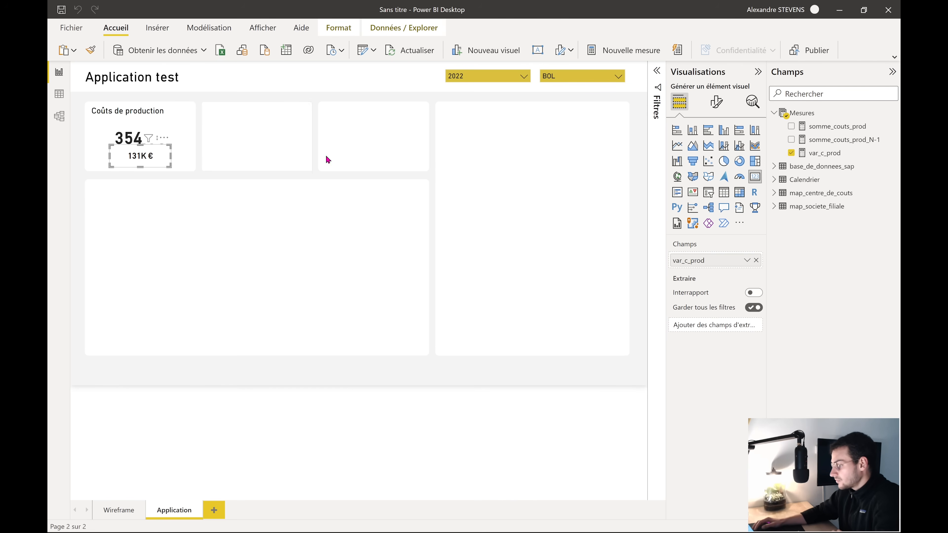
left_click(716, 101)
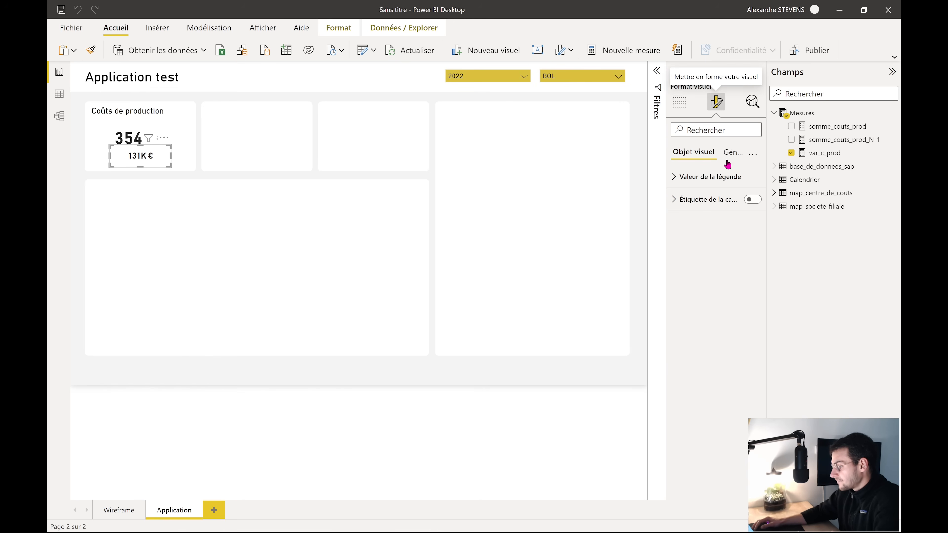
left_click(715, 183)
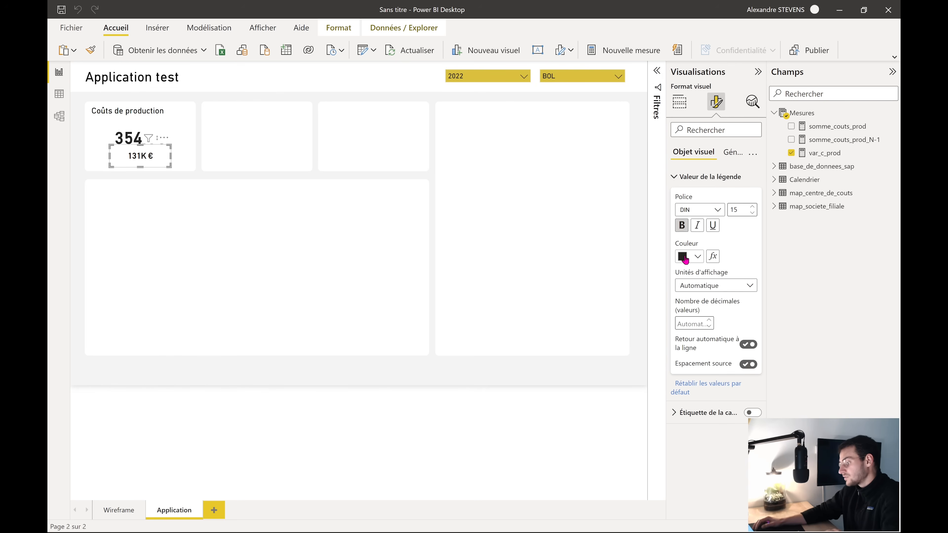
left_click(696, 256)
left_click(749, 294)
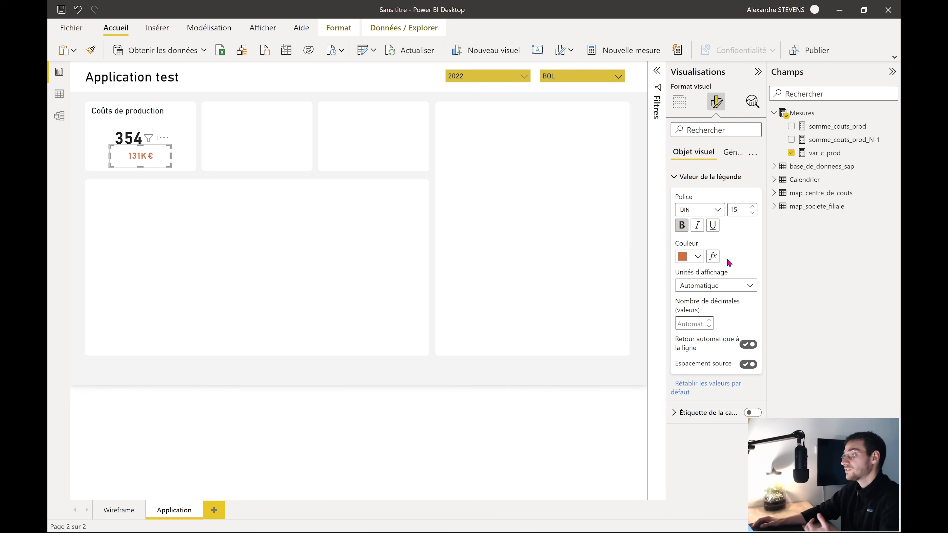
Switch the value colour to rules, with a first rule greater than 0 up to Max
left_click(713, 257)
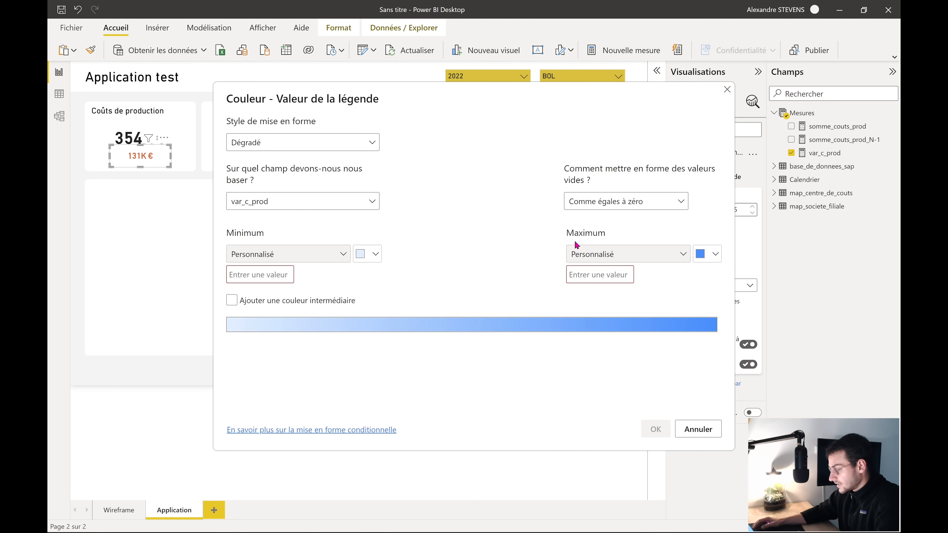
left_click(370, 142)
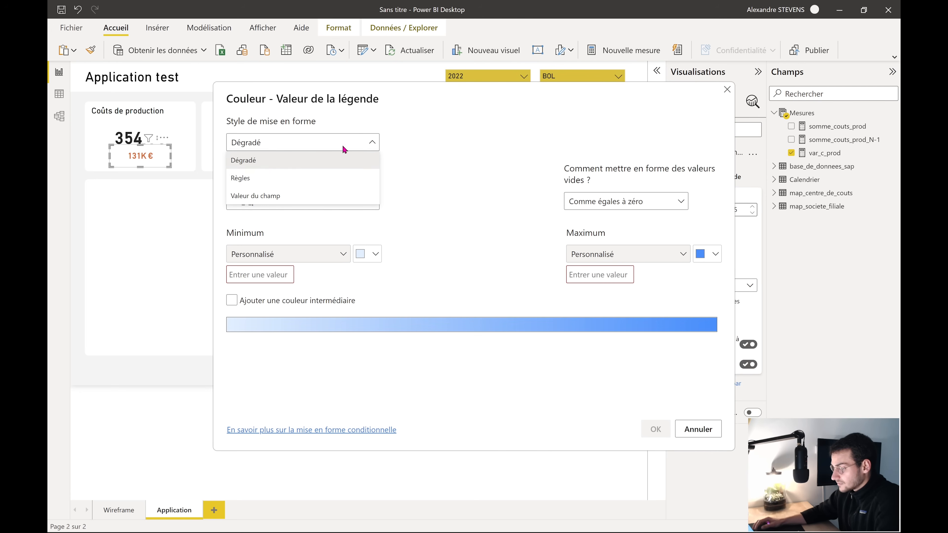
left_click(242, 180)
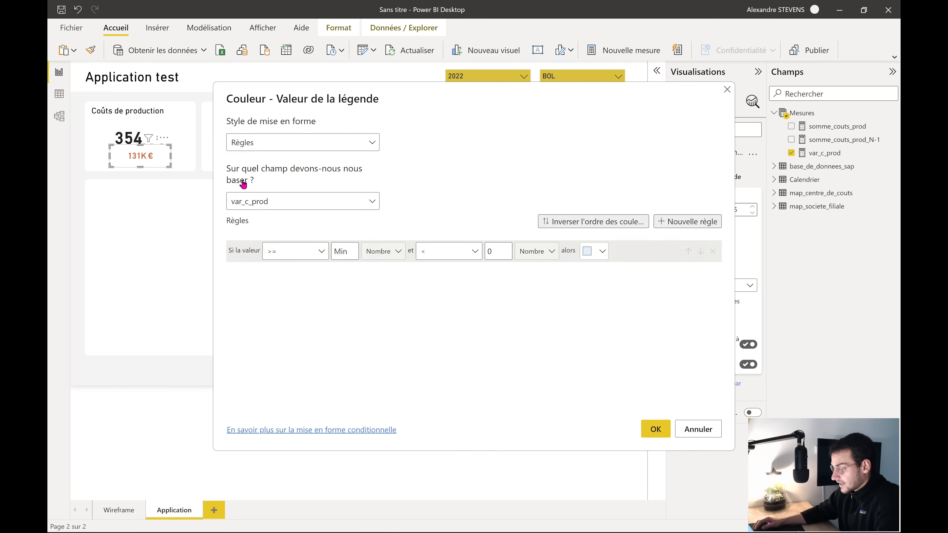
left_click(312, 253)
left_click(285, 271)
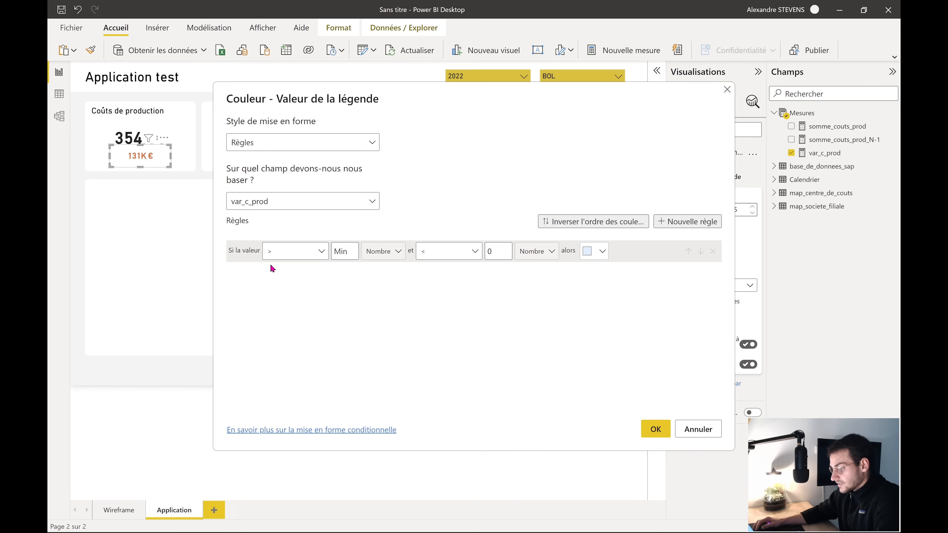
left_click(347, 251)
type("0")
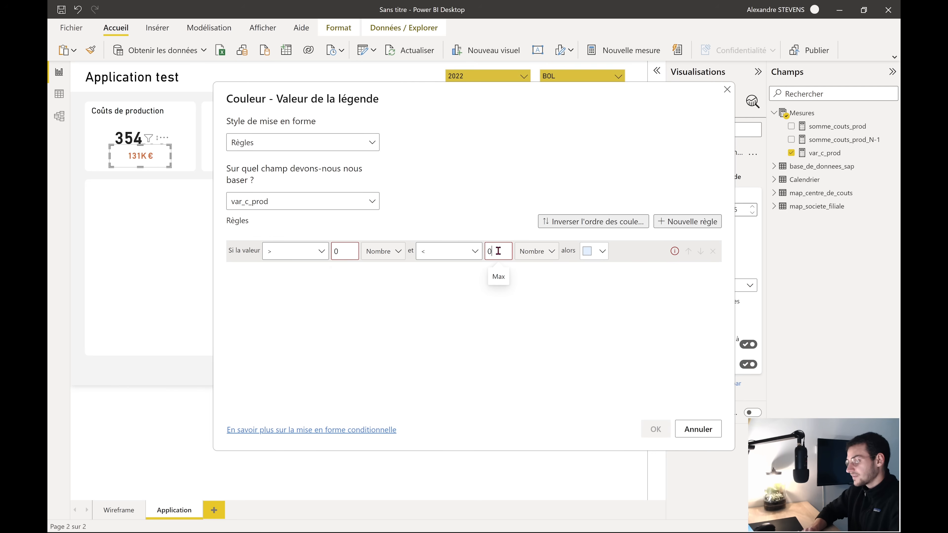
key("BackSpace")
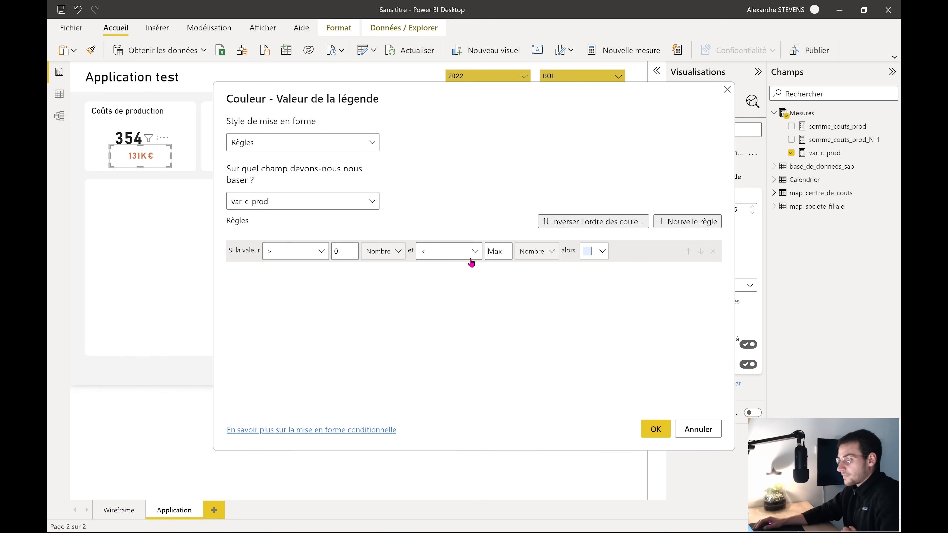
left_click(343, 252)
key("BackSpace")
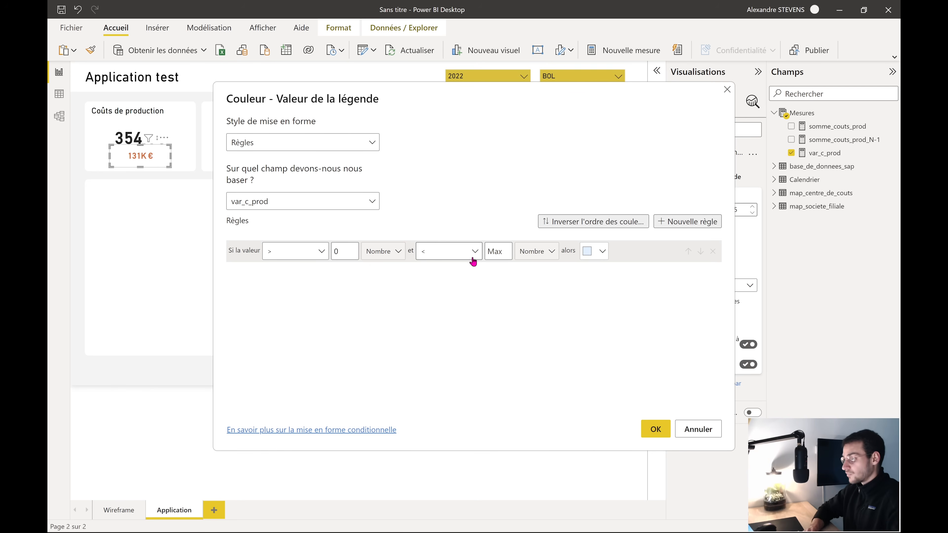
Set the positive-value rule's colour to a mid green
left_click(597, 257)
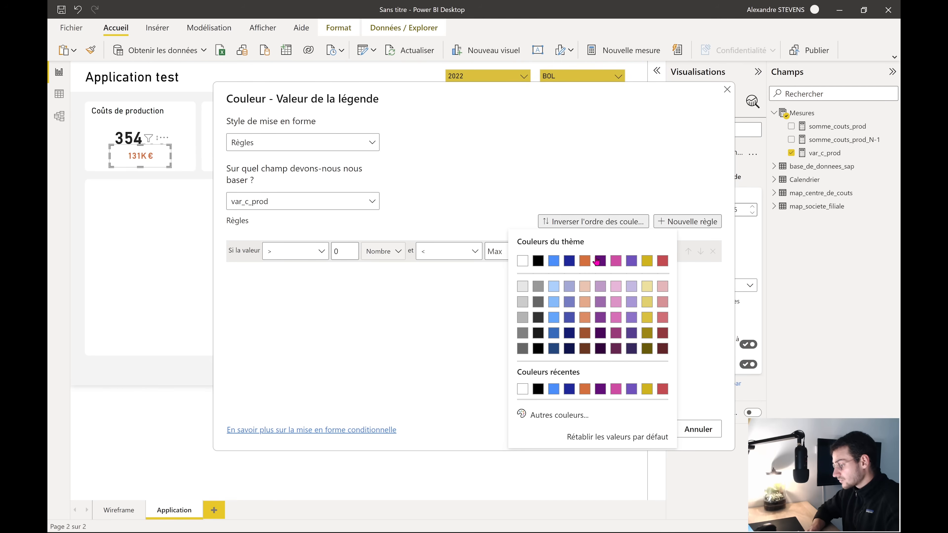
left_click(547, 414)
left_click(571, 373)
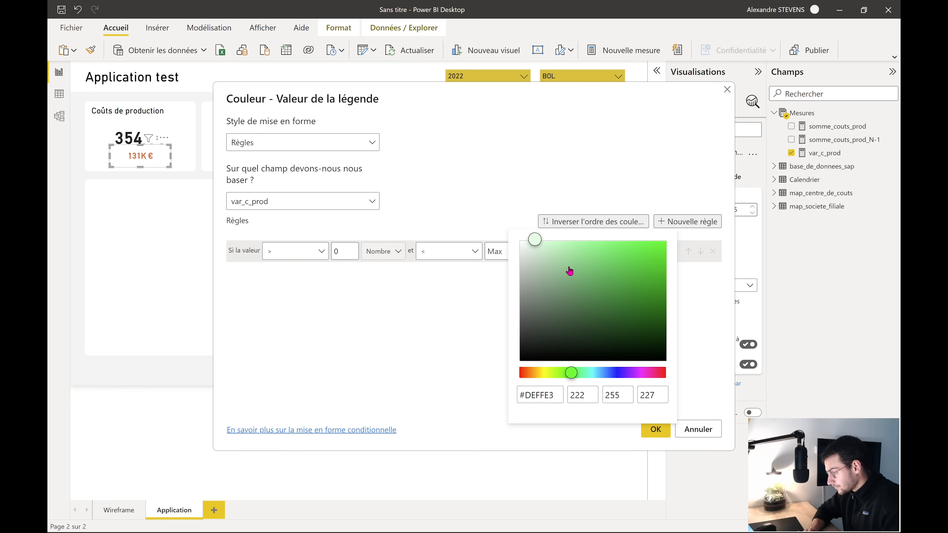
left_click_drag(536, 243, 638, 284)
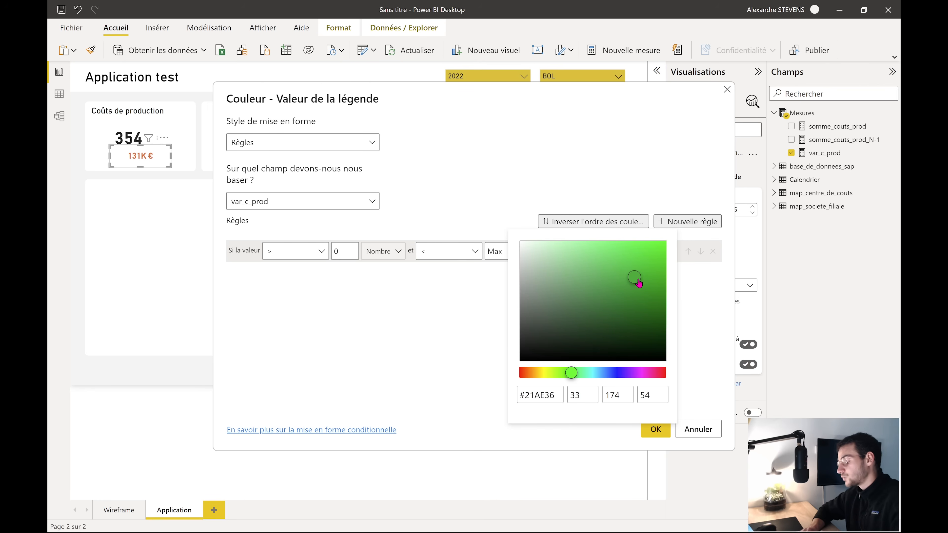
left_click(438, 306)
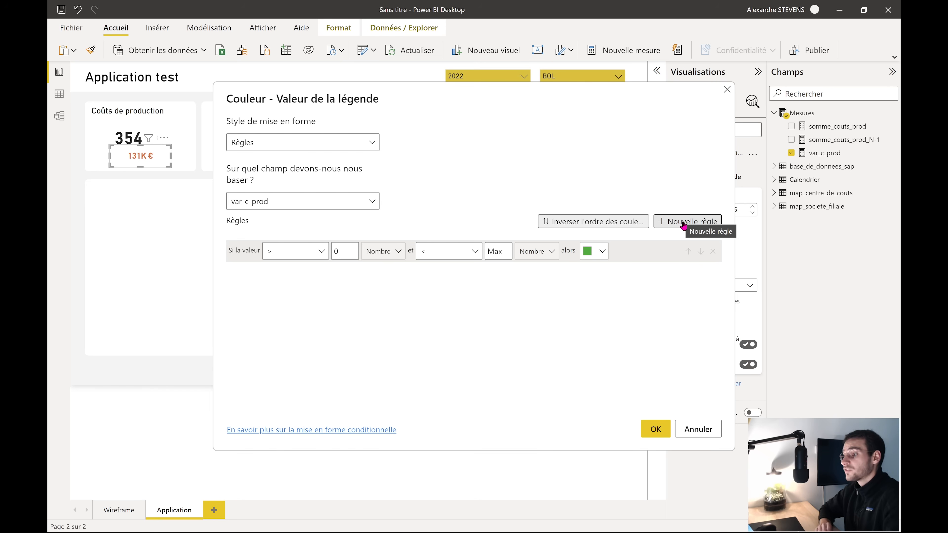
Add a second rule covering values from Min up to below 0
left_click(683, 226)
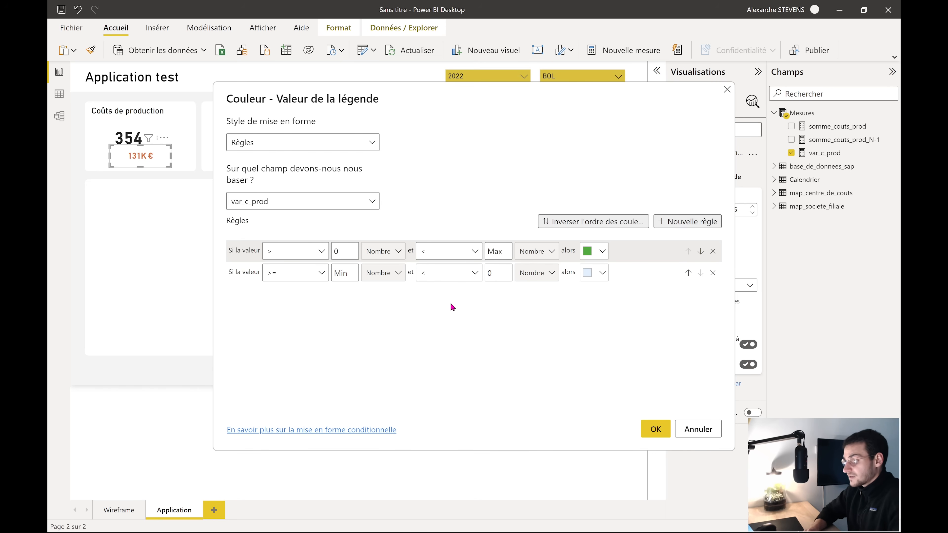
left_click(320, 274)
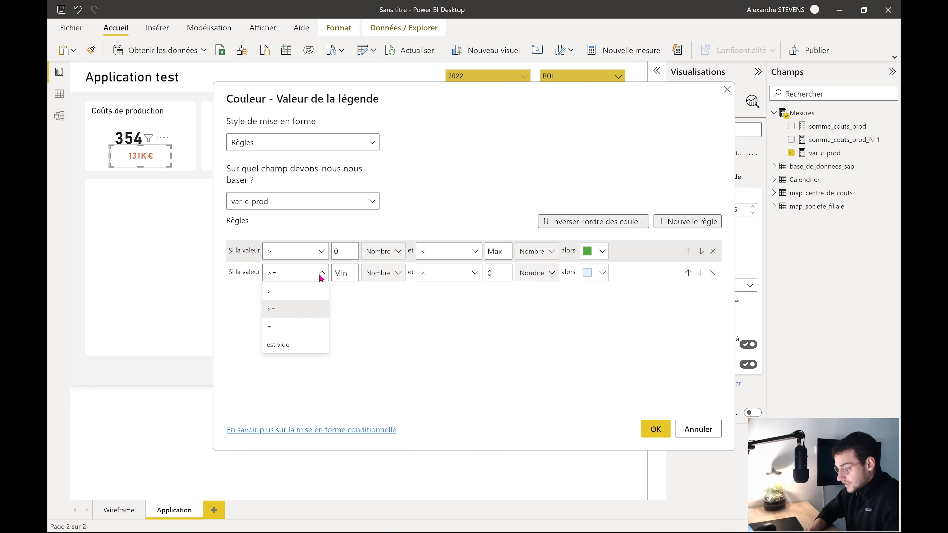
left_click(277, 295)
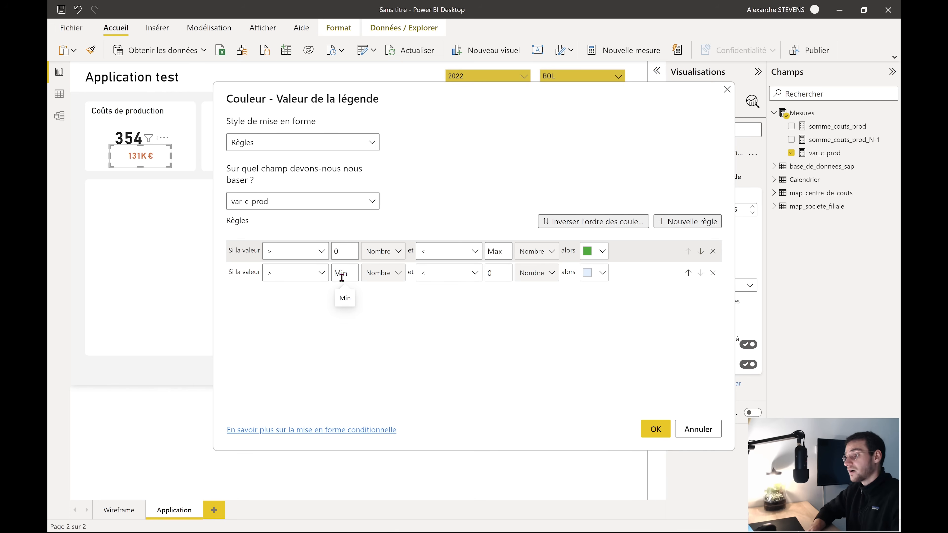
left_click(495, 275)
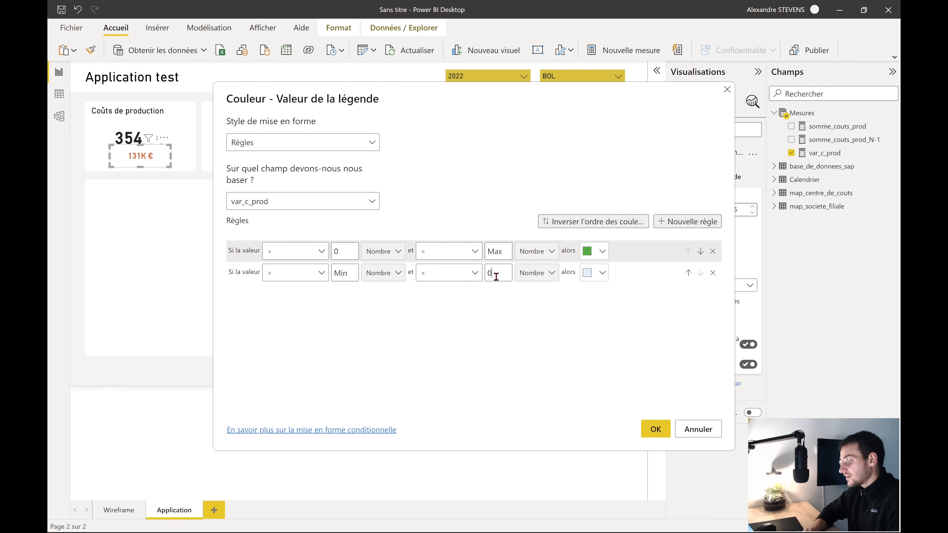
left_click(596, 272)
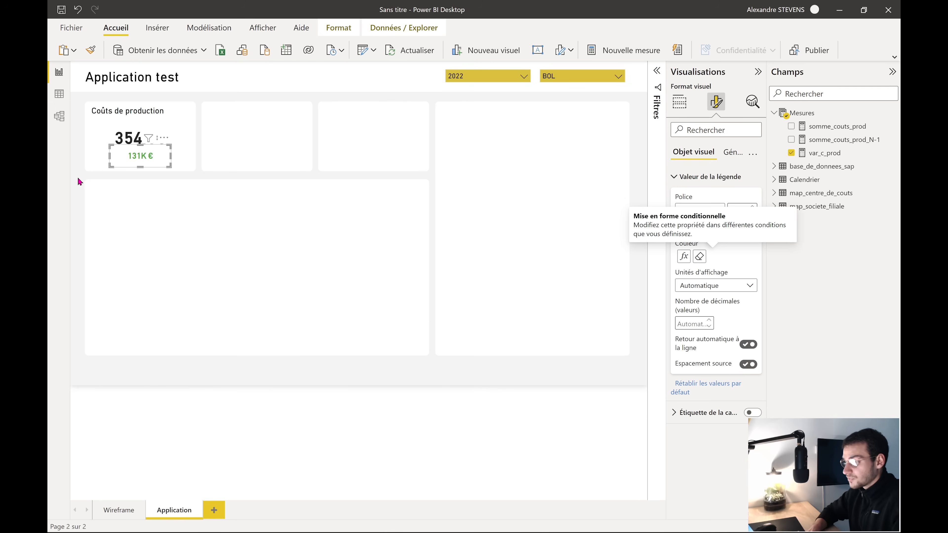
Filter the report to 2021 and ODA, giving 757K € with a 12K € variance
left_click(80, 182)
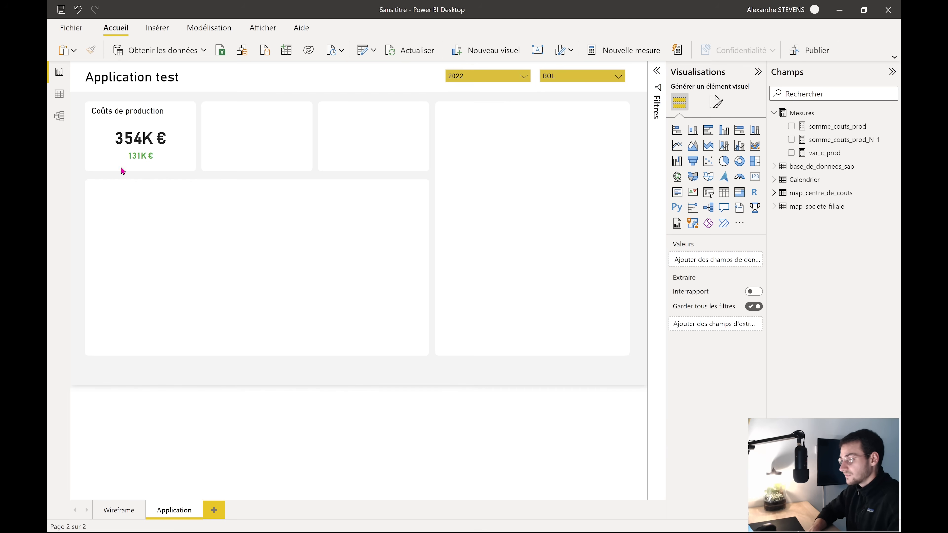
left_click(498, 76)
left_click(471, 136)
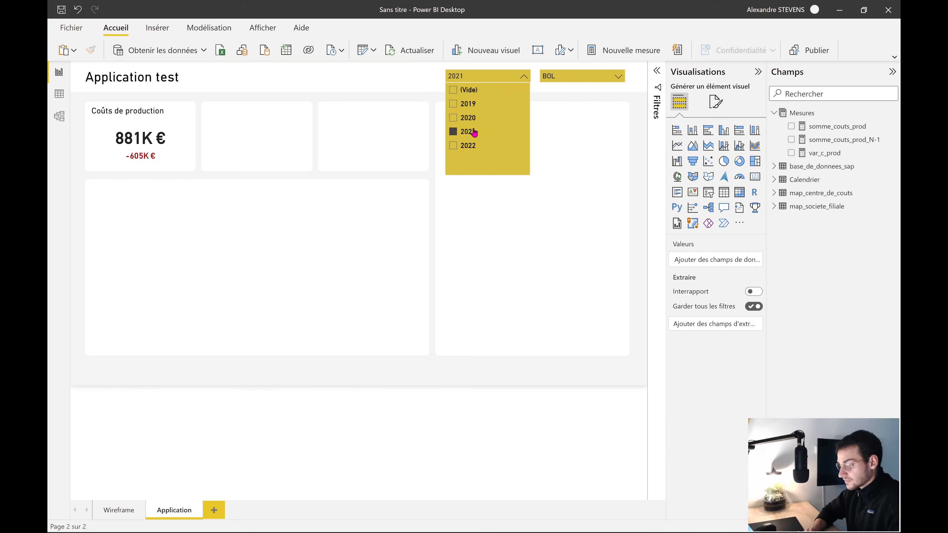
left_click(589, 78)
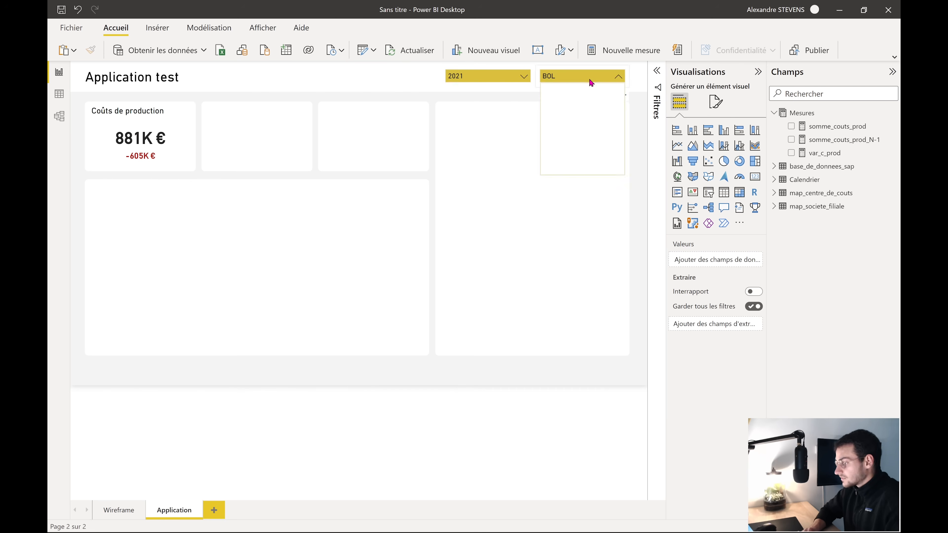
left_click(559, 106)
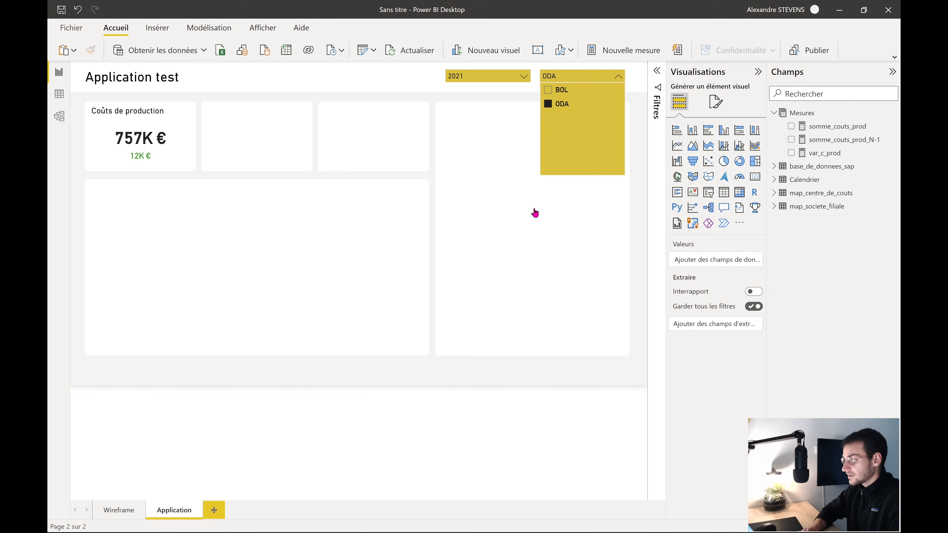
left_click(397, 450)
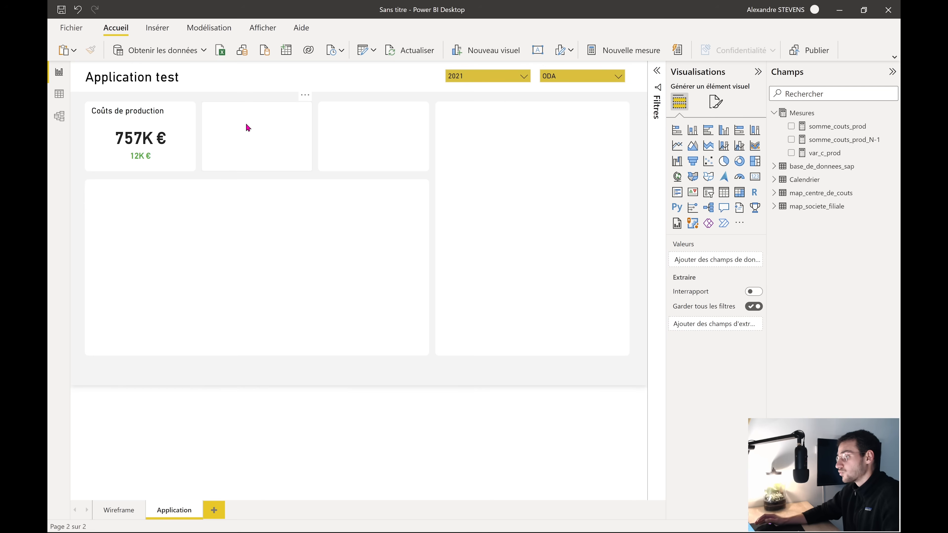
Turn on text for the second box's shape and enter the title 'Coûts Services Généraux'
left_click(131, 109)
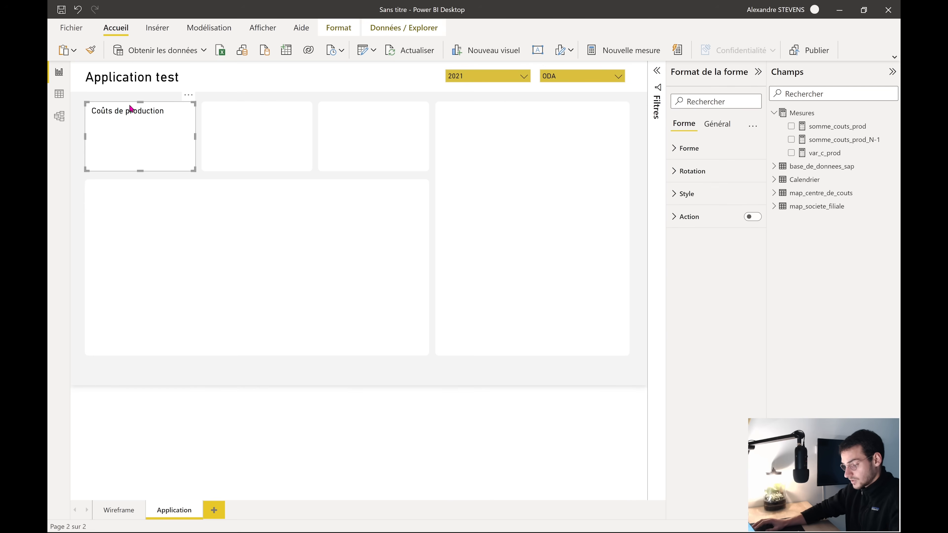
left_click(228, 121)
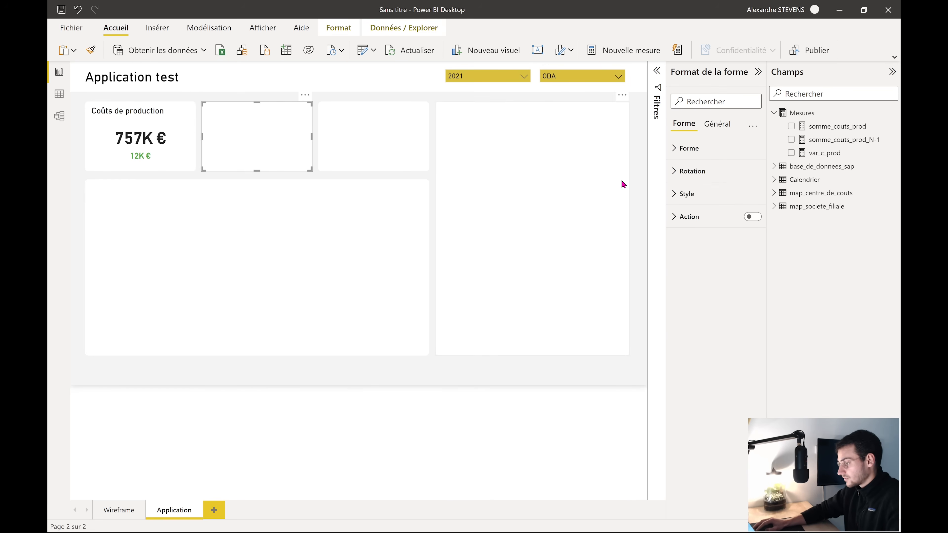
left_click(680, 194)
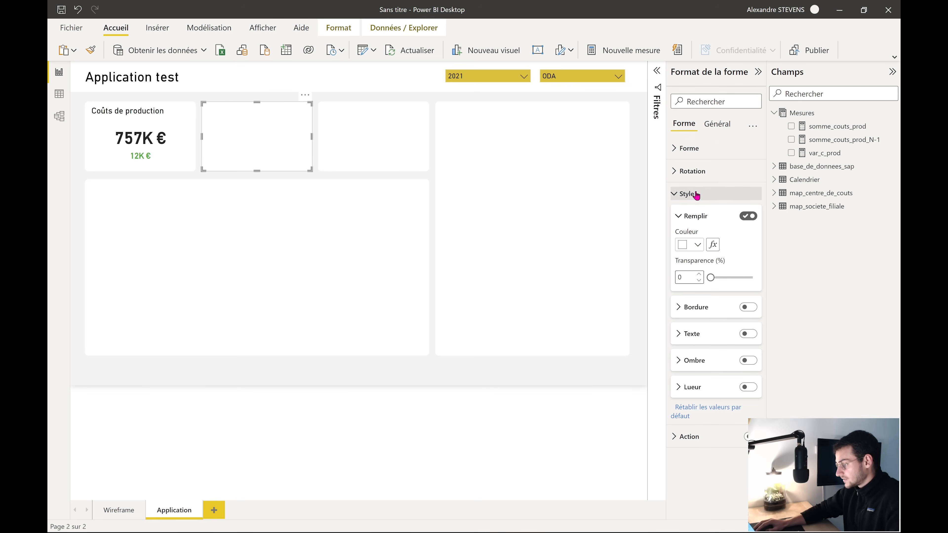
left_click(706, 331)
left_click(748, 334)
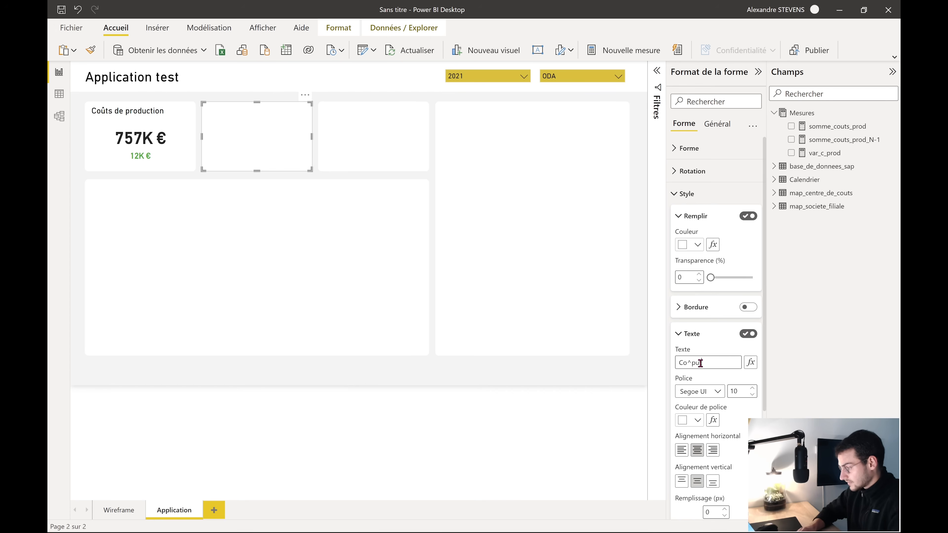
left_click(700, 363)
type("Co^p")
key("BackSpace")
key("BackSpace")
type("ûts Services Géné")
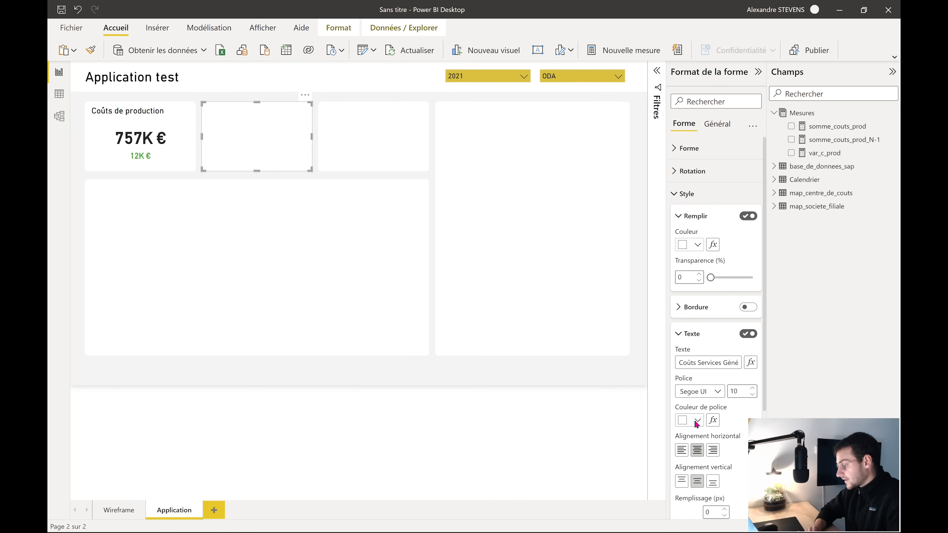
Make the title black in DIN font at size 15
left_click(697, 420)
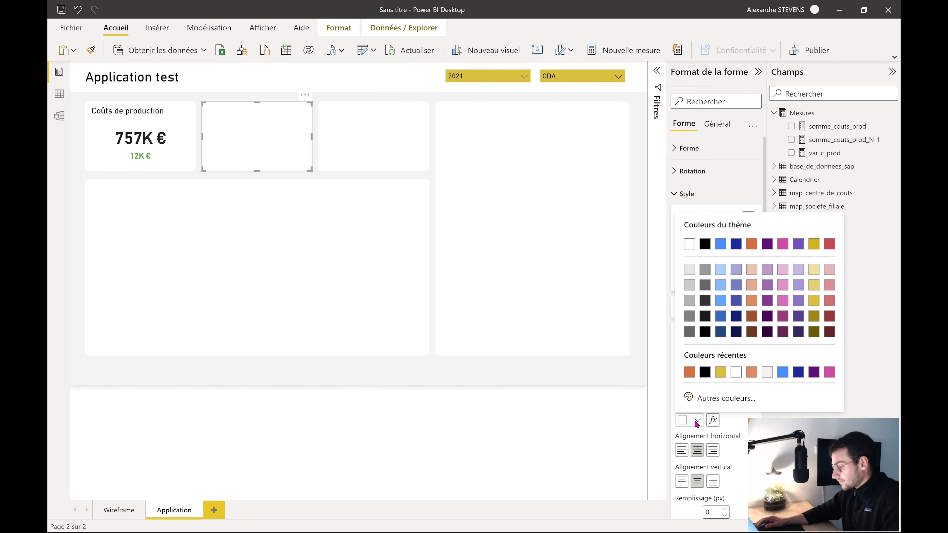
left_click(705, 244)
scroll(728, 347, "down", 2)
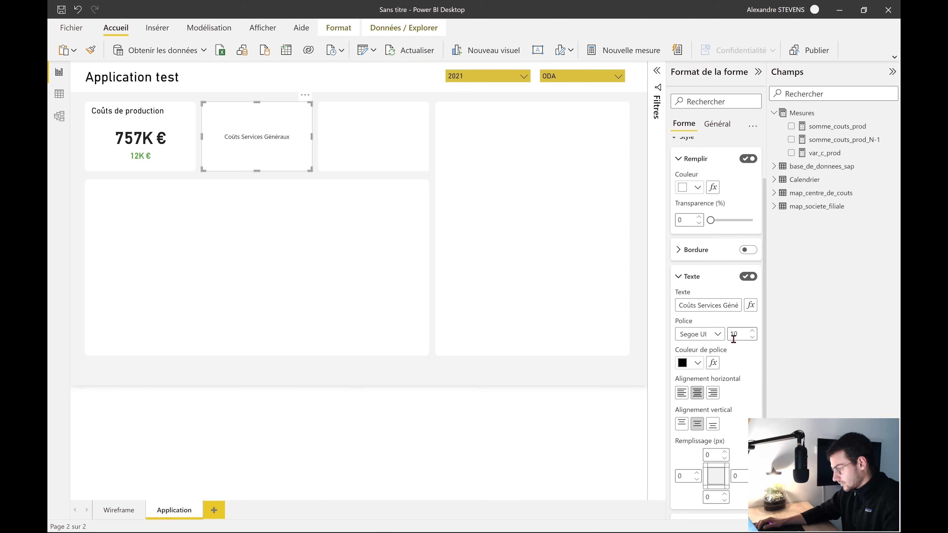
left_click(717, 334)
left_click(691, 375)
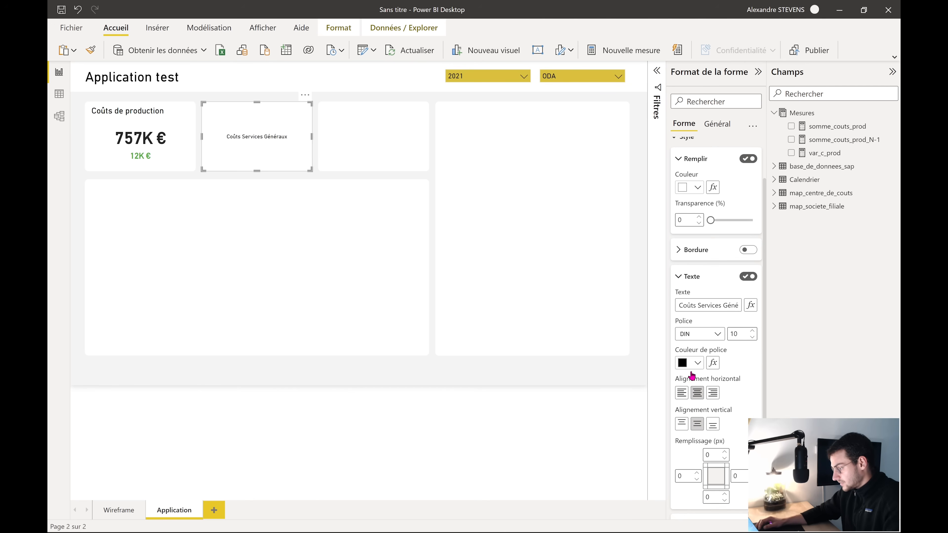
left_click(752, 331)
left_click(752, 332)
left_click(752, 331)
left_click(752, 331)
left_click(752, 331)
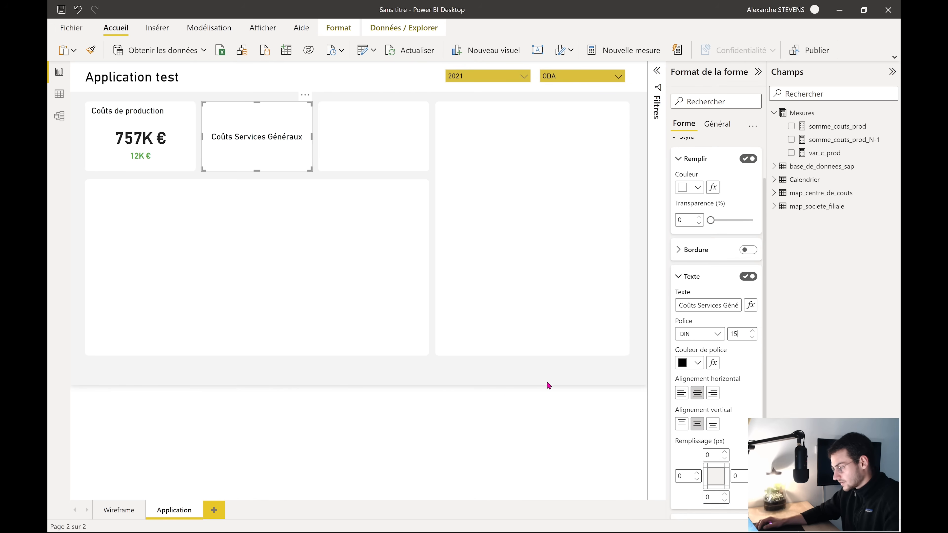
Align the title left and top, with a left padding of 15
left_click(682, 392)
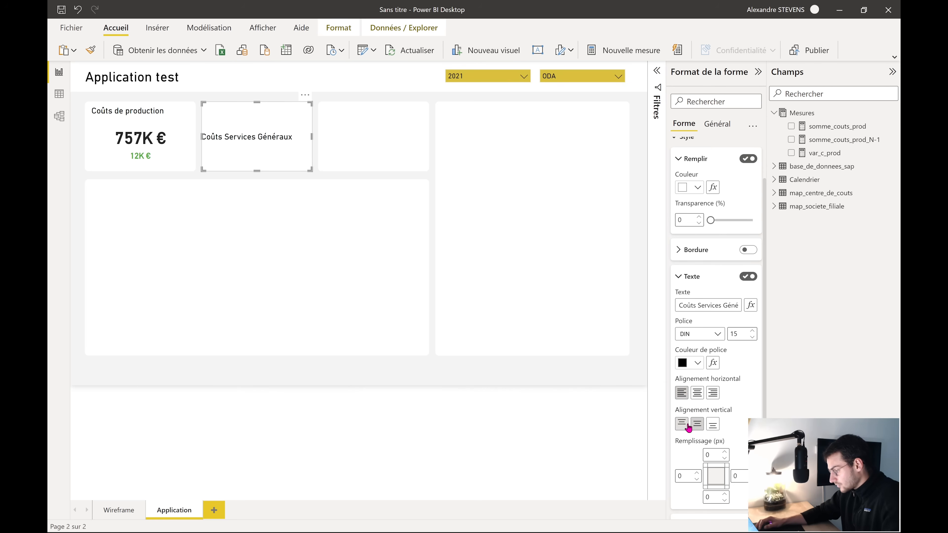
left_click(681, 424)
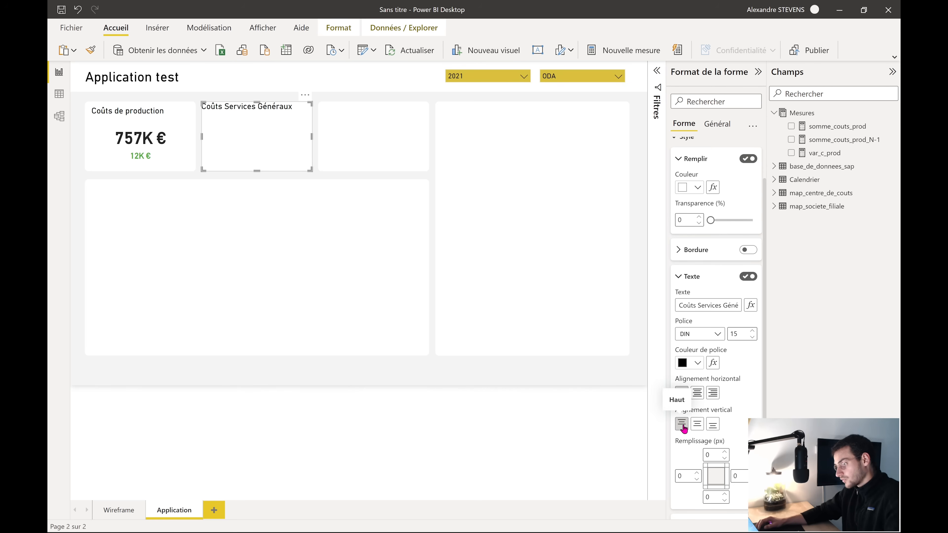
double_click(696, 473)
double_click(697, 473)
left_click(697, 474)
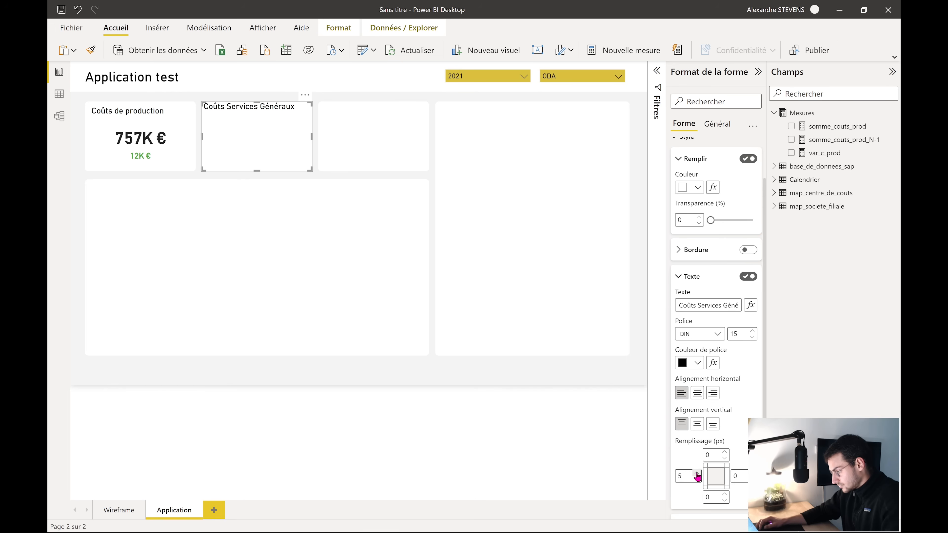
double_click(697, 473)
double_click(697, 474)
left_click(697, 474)
double_click(696, 473)
double_click(696, 474)
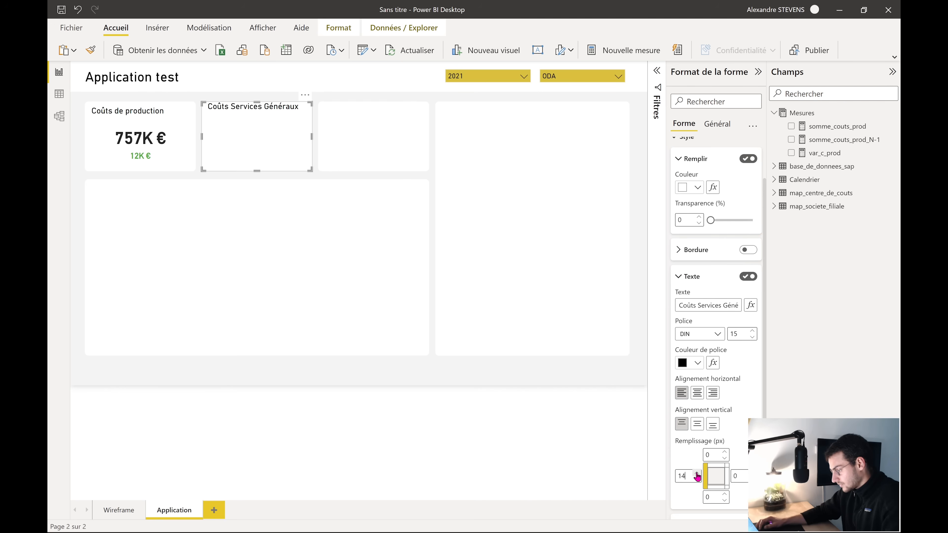
left_click(697, 474)
Add a top padding of 10 above the title
double_click(725, 451)
double_click(724, 451)
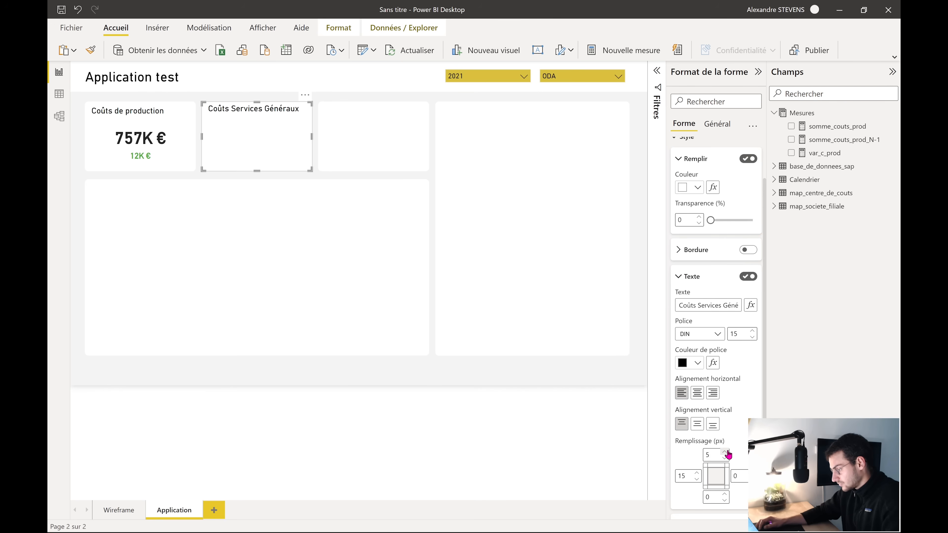
double_click(724, 451)
double_click(725, 452)
left_click(725, 451)
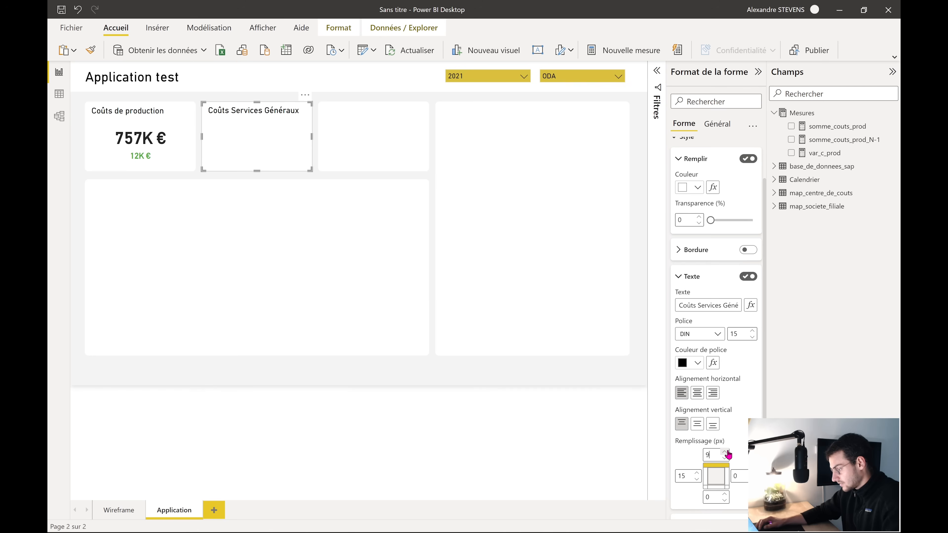
left_click(437, 381)
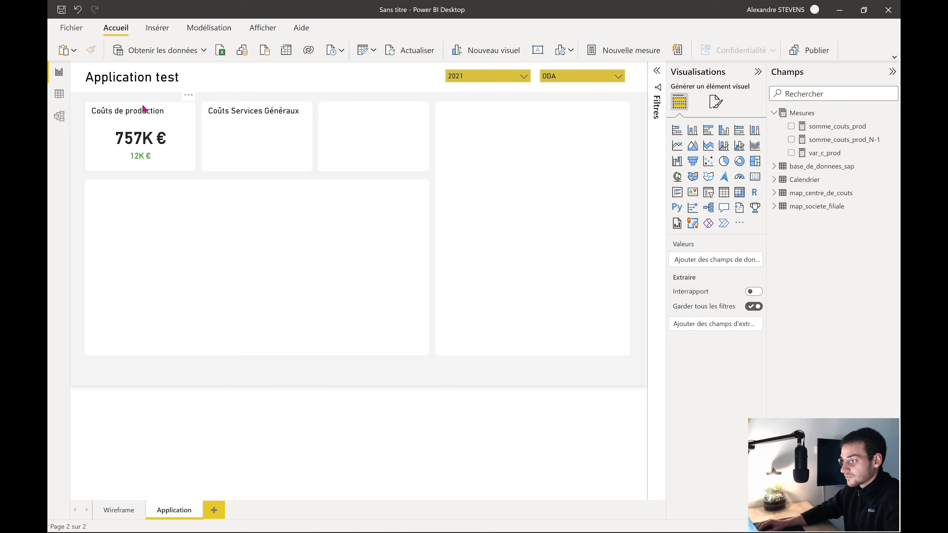
Copy the 757K € value card into the Coûts Services Généraux box
left_click(159, 146)
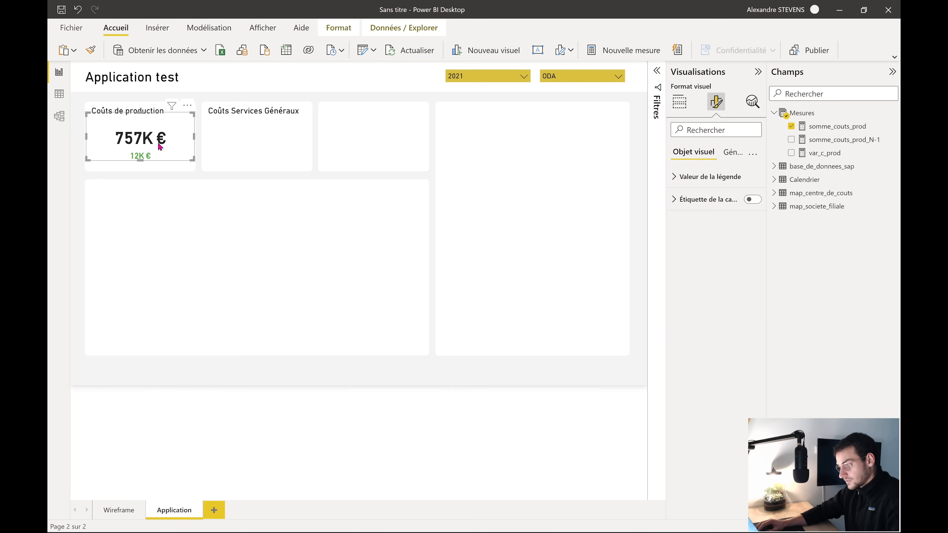
key("ctrl+c")
key("ctrl+v")
left_click_drag(160, 146, 261, 140)
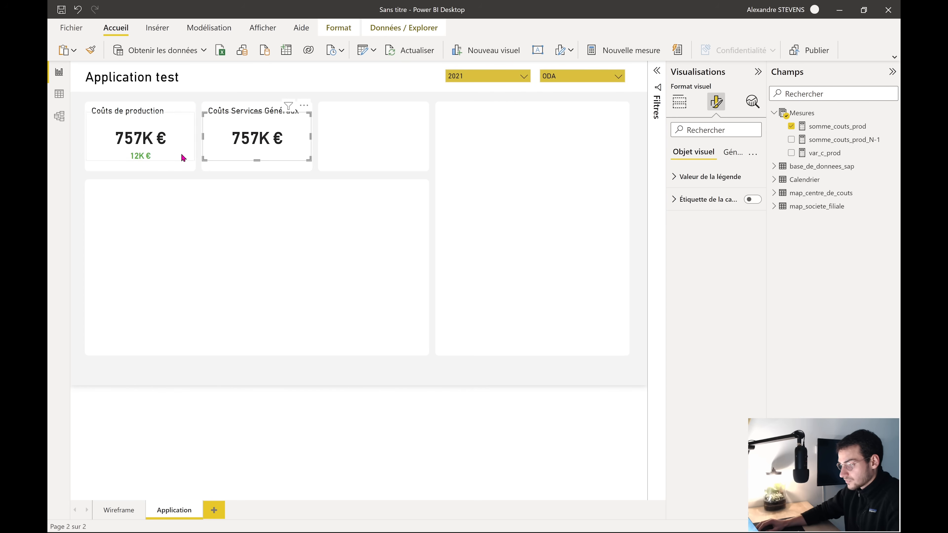
Copy the green 12K € variance card into the same box
left_click(140, 160)
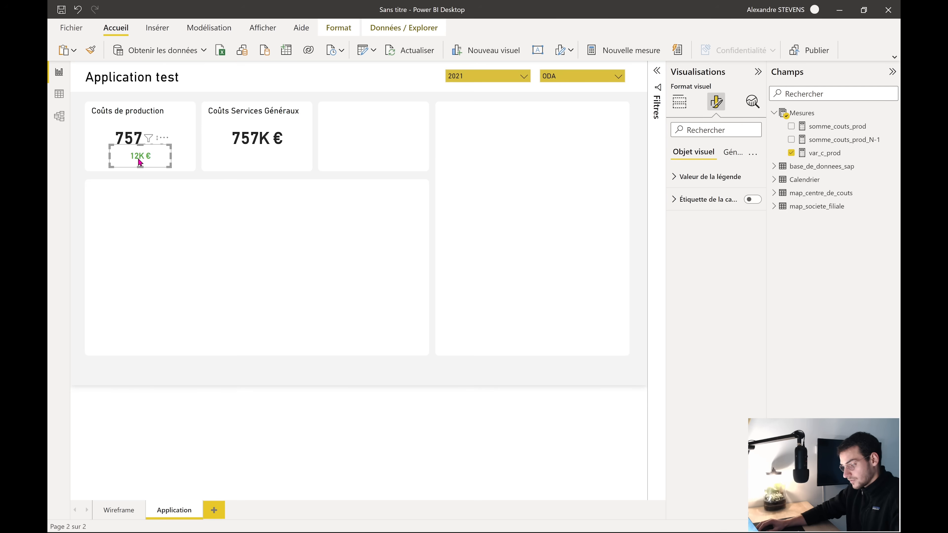
left_click_drag(140, 161, 251, 157)
left_click(373, 376)
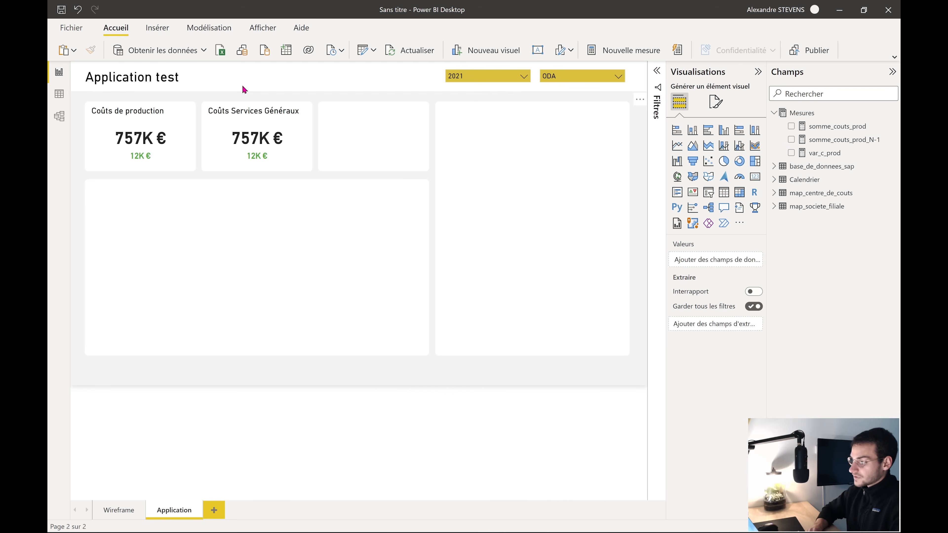
left_click(245, 144)
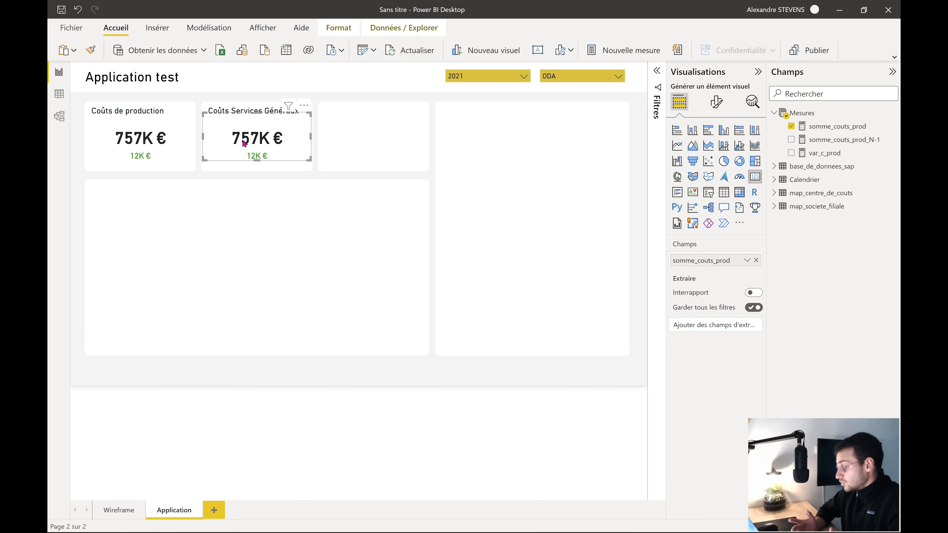
key("Escape")
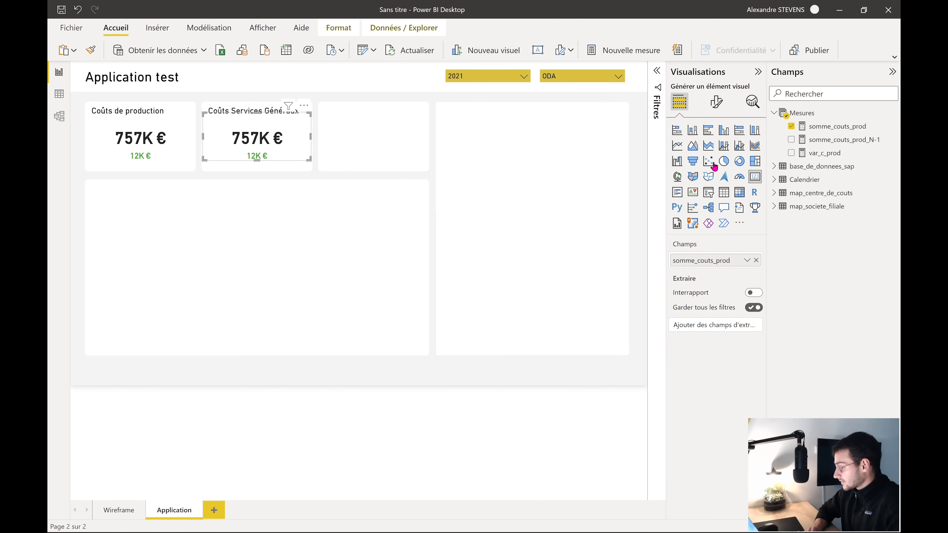
Create somme_couts_sg from the somme_couts_prod formula, filtering on SERVICES_GENERAUX instead of PRODUCTION
left_click(837, 127)
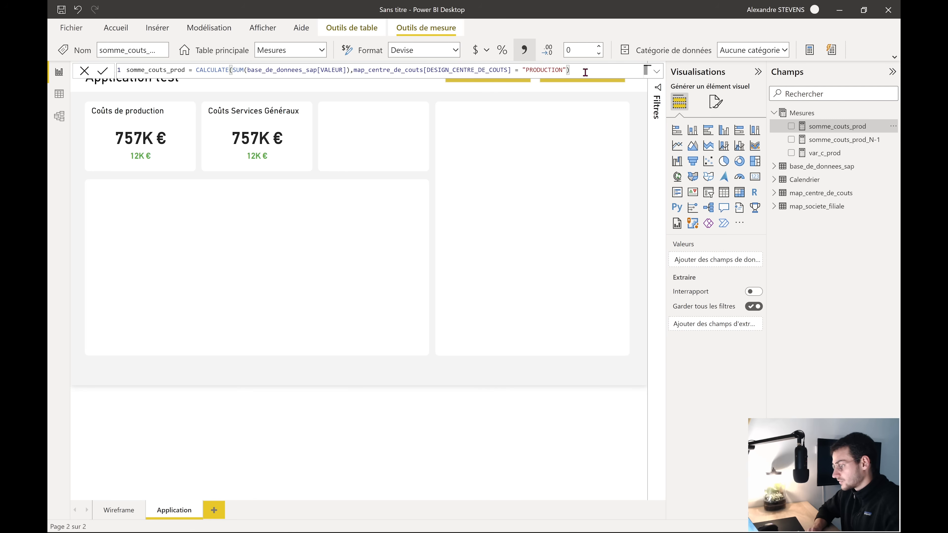
left_click_drag(585, 73, 123, 72)
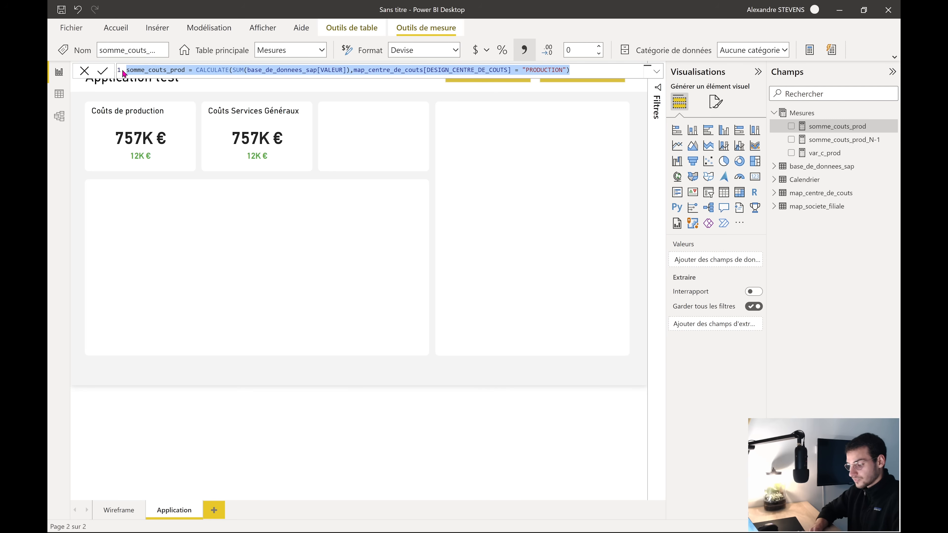
left_click(814, 55)
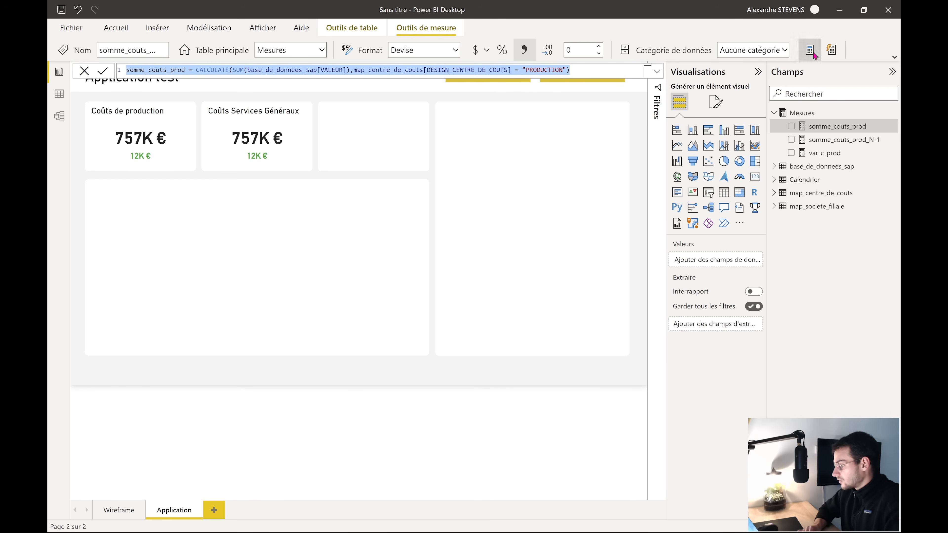
key("ctrl+v")
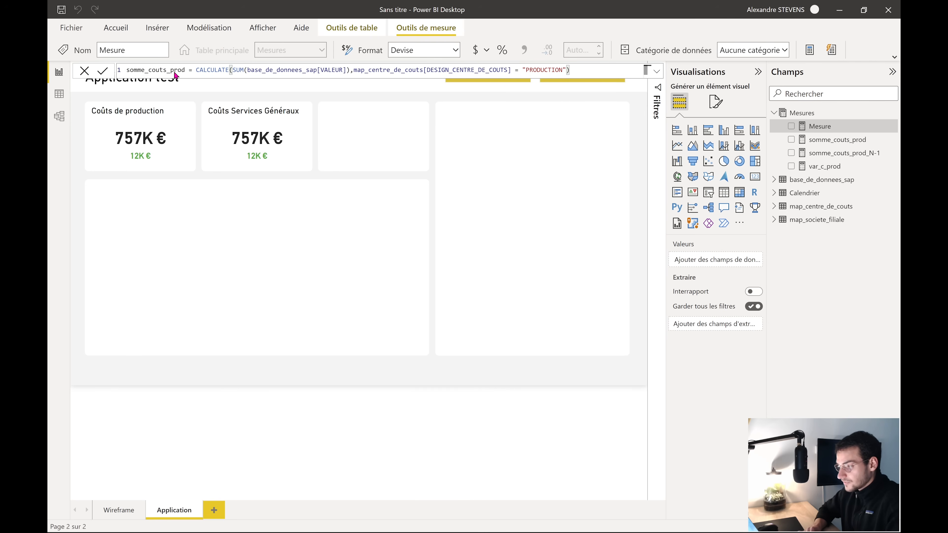
double_click(185, 70)
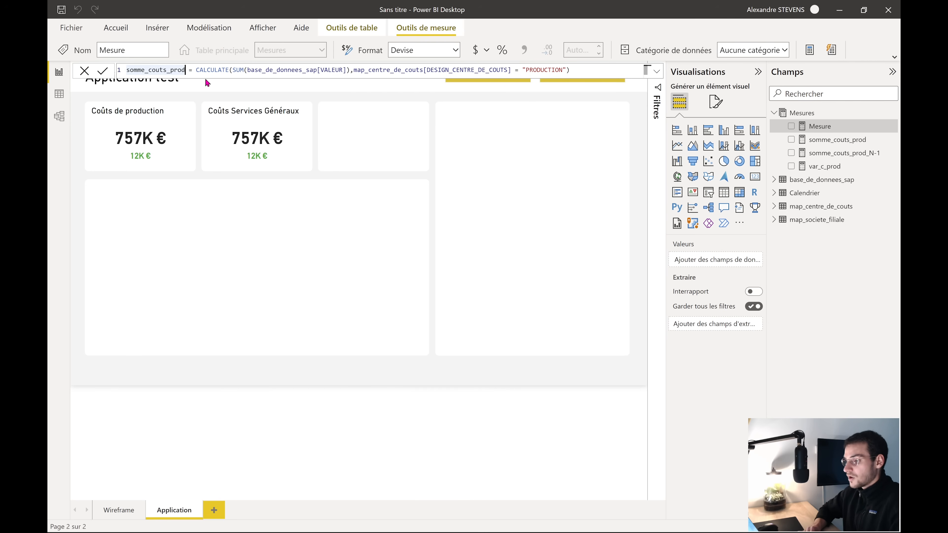
type("somme_couts_sg")
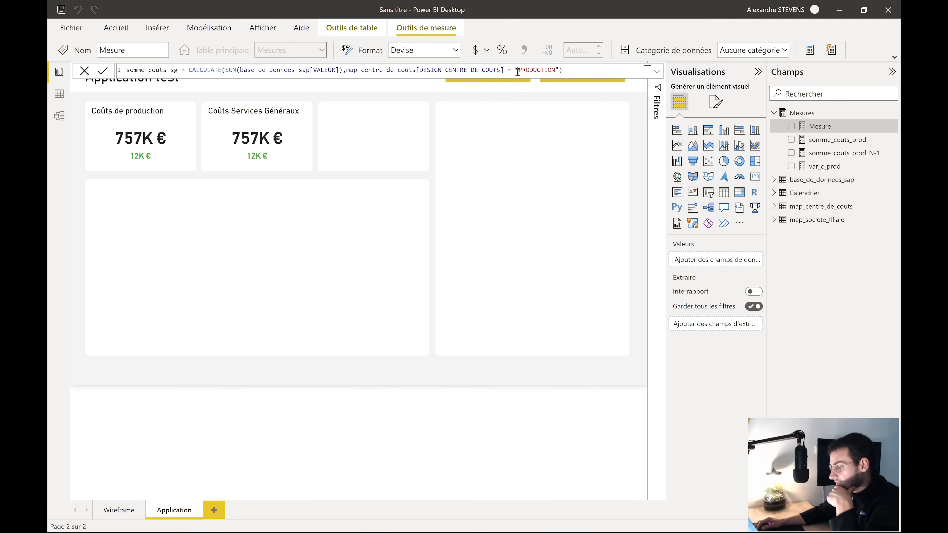
left_click_drag(518, 70, 555, 70)
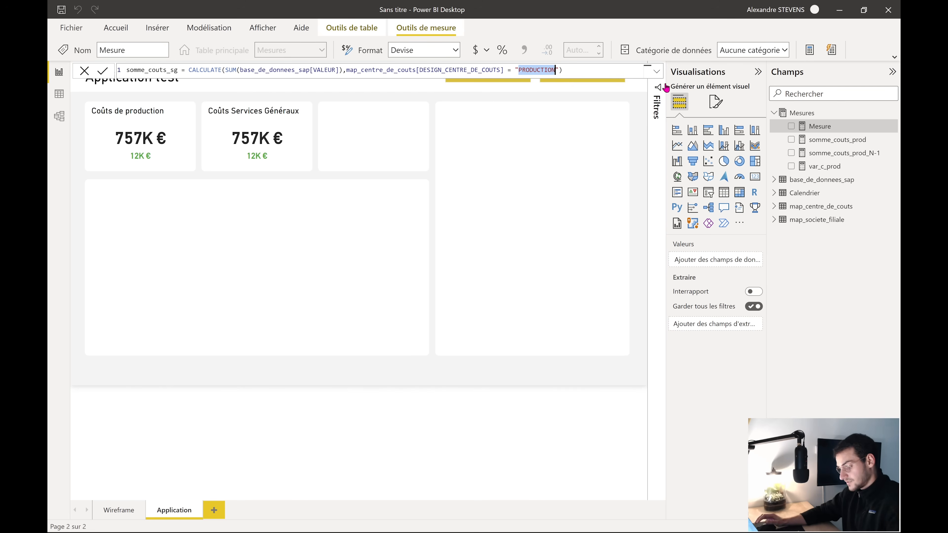
key("ctrl+v")
Show somme_couts_sg in the second box's value card, formatted as euros
left_click(275, 137)
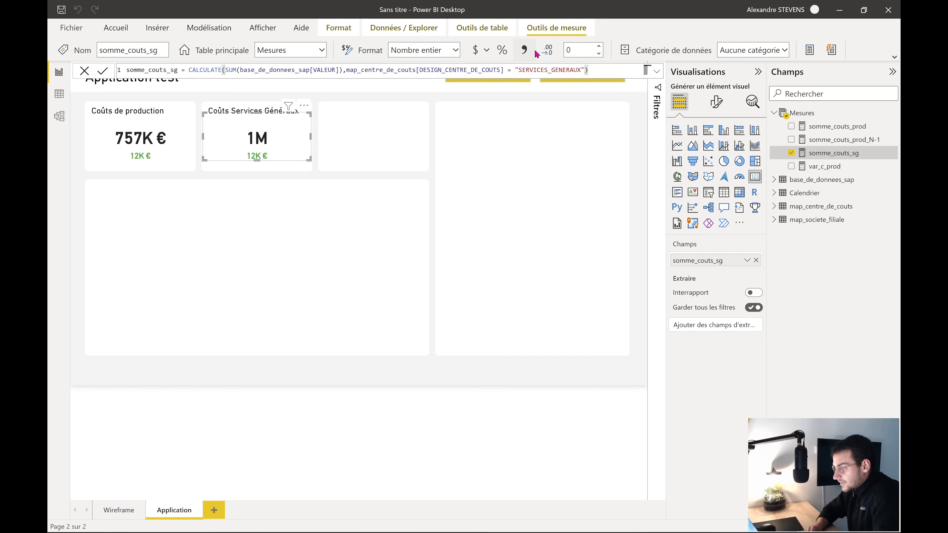
left_click(522, 51)
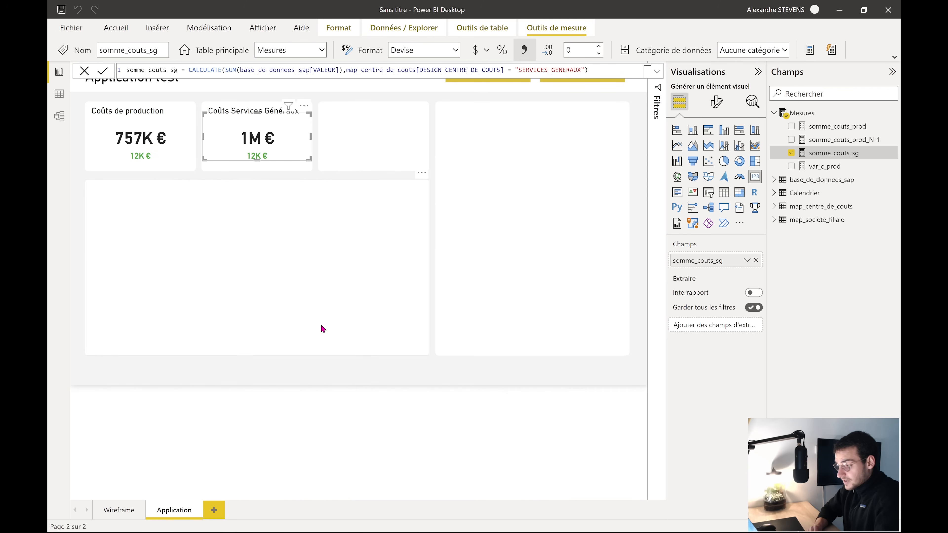
left_click(314, 373)
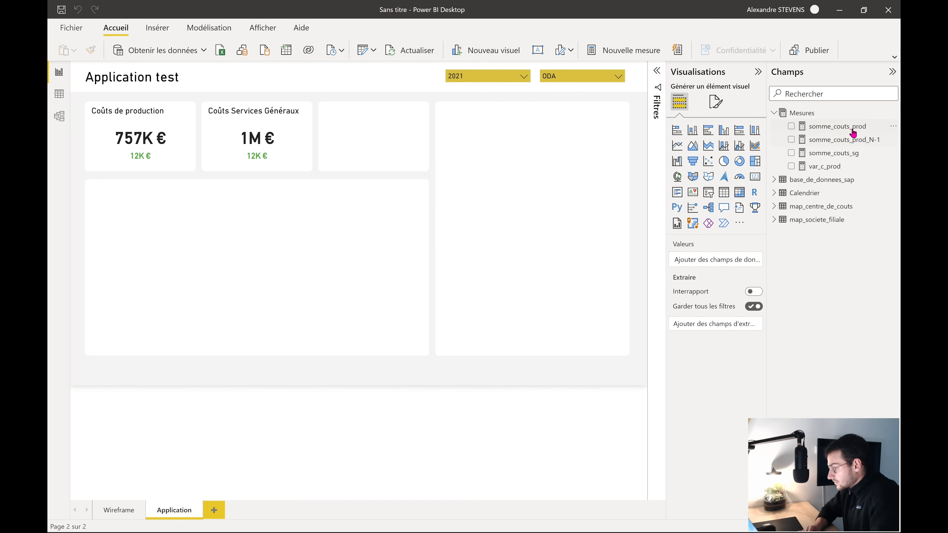
left_click(845, 157)
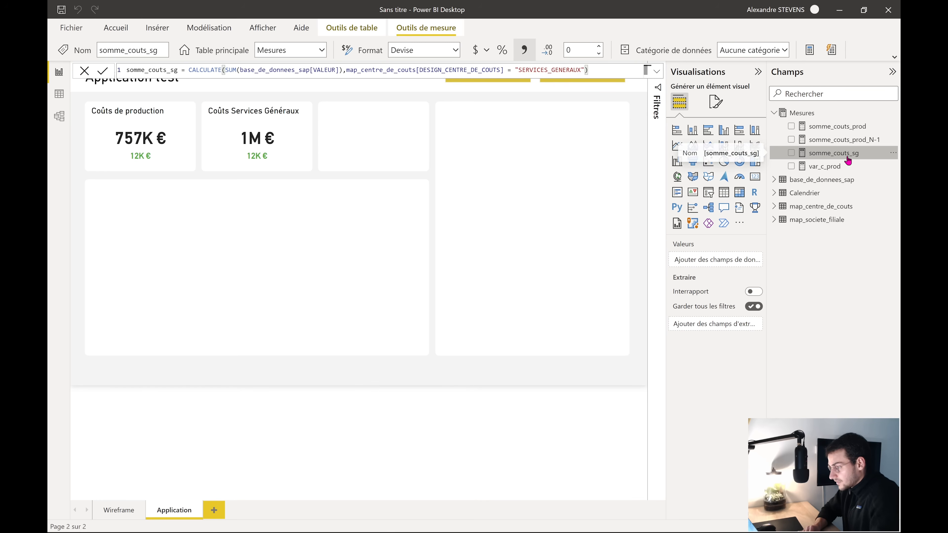
Create a new measure from the production N-1 formula with the filter changed to SERVICES_GENERAUX
left_click(844, 140)
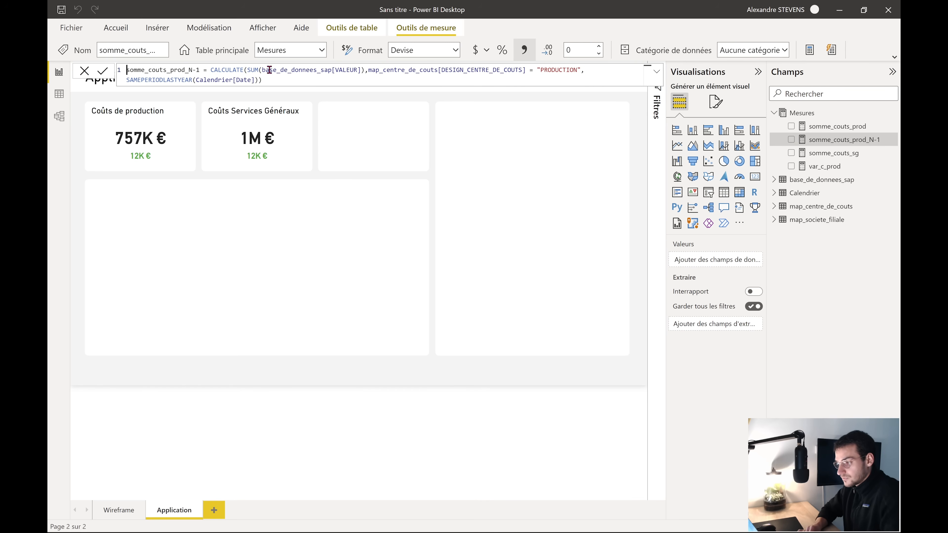
left_click_drag(287, 79, 138, 70)
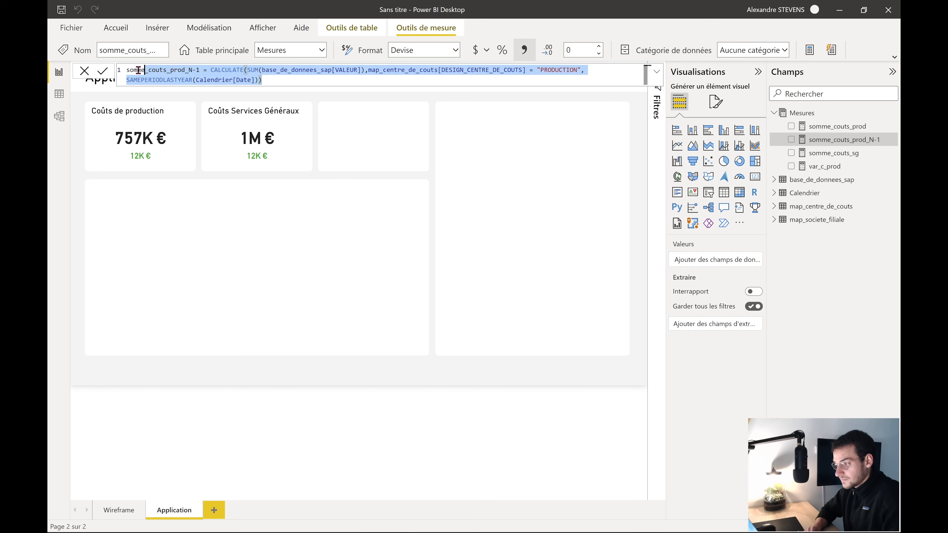
left_click(809, 50)
left_click_drag(577, 70, 539, 71)
type("SERVICES")
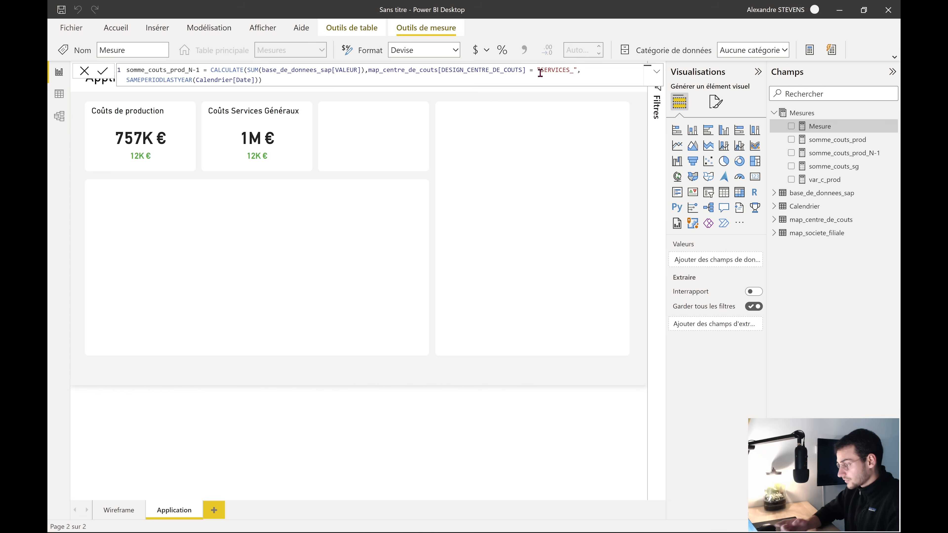
type("_GENERA")
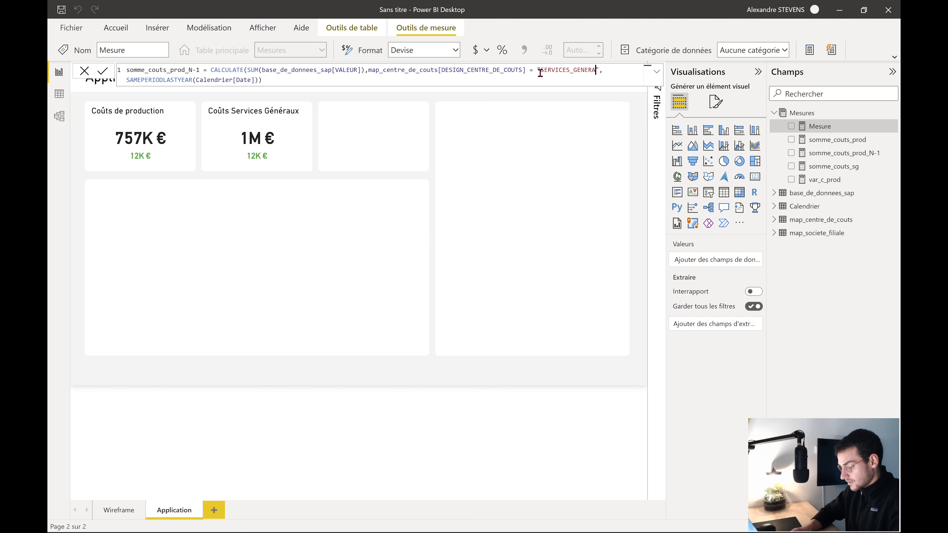
type("UX")
key("Return")
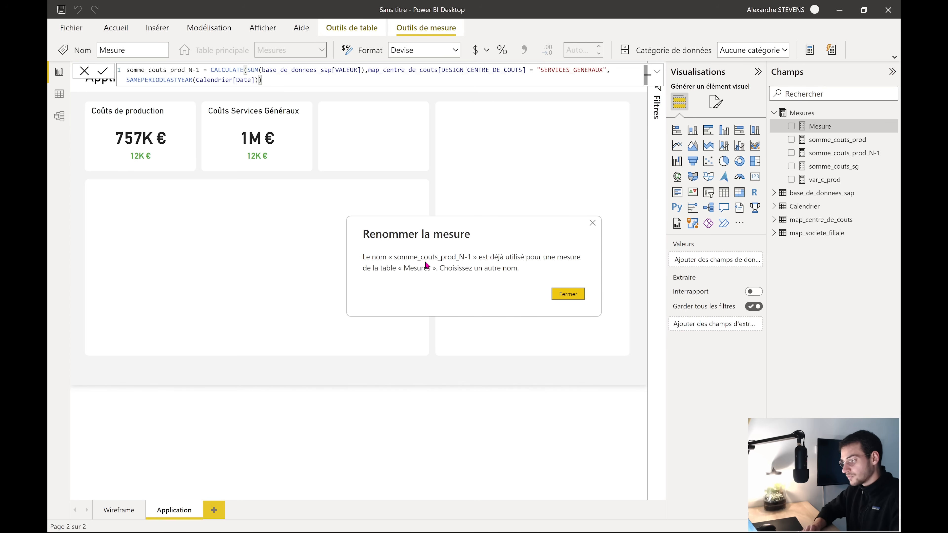
left_click(560, 297)
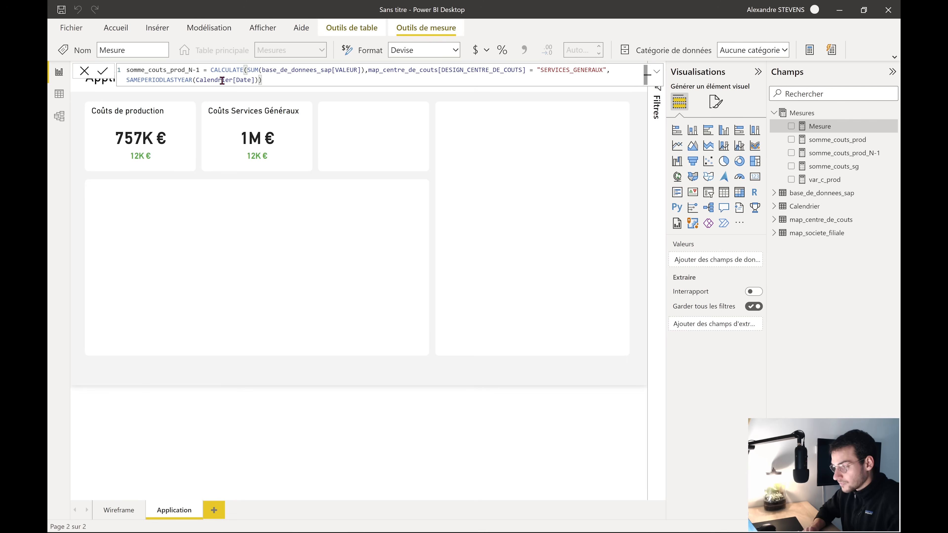
Rename the new measure to somme_couts_sg_N-1
left_click(201, 70)
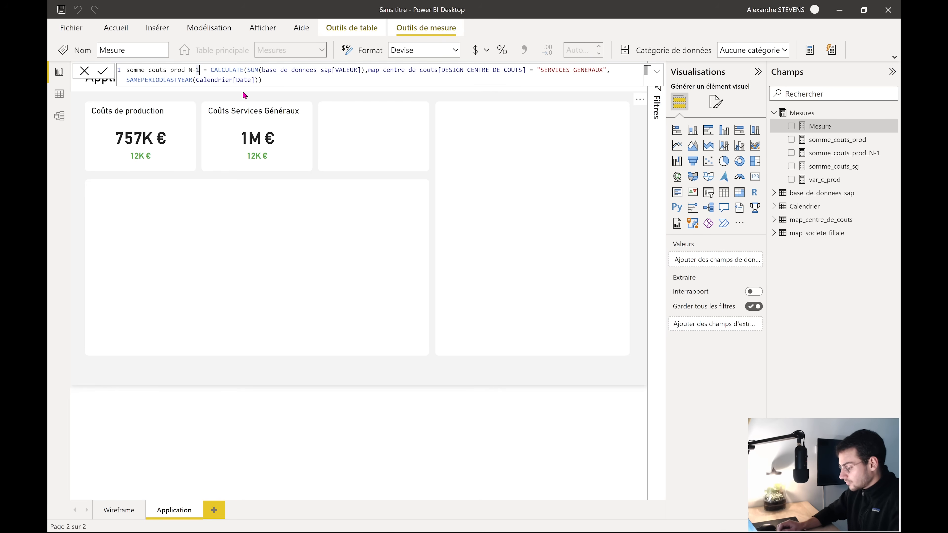
key("BackSpace")
key("BackSpace")
key("BackSpace")
key("BackSpace")
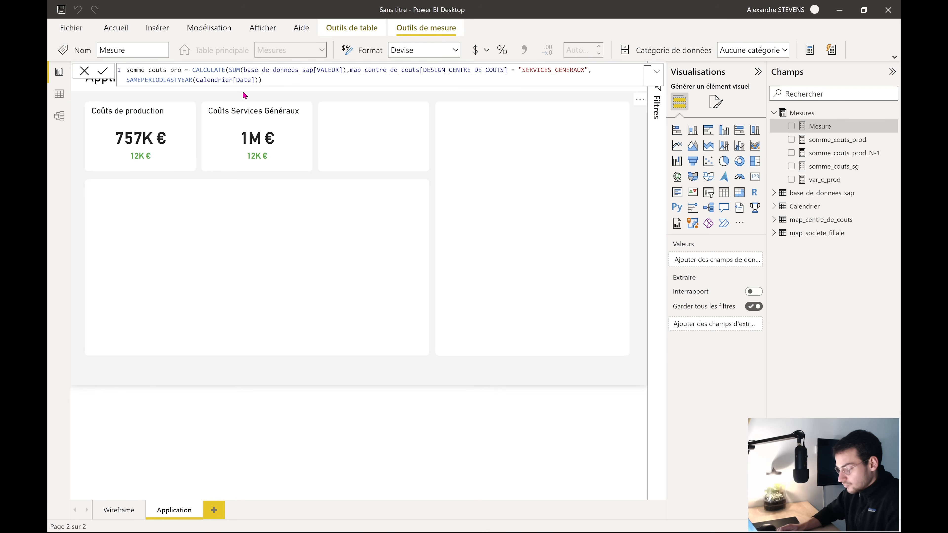
key("BackSpace")
key("BackSpace")
key("BackSpace")
type("sg_N")
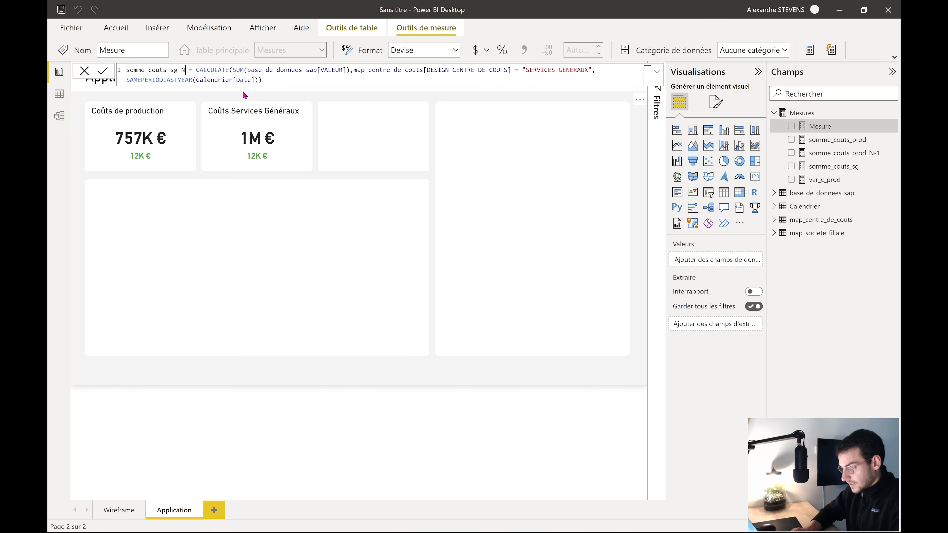
type("-1")
key("Return")
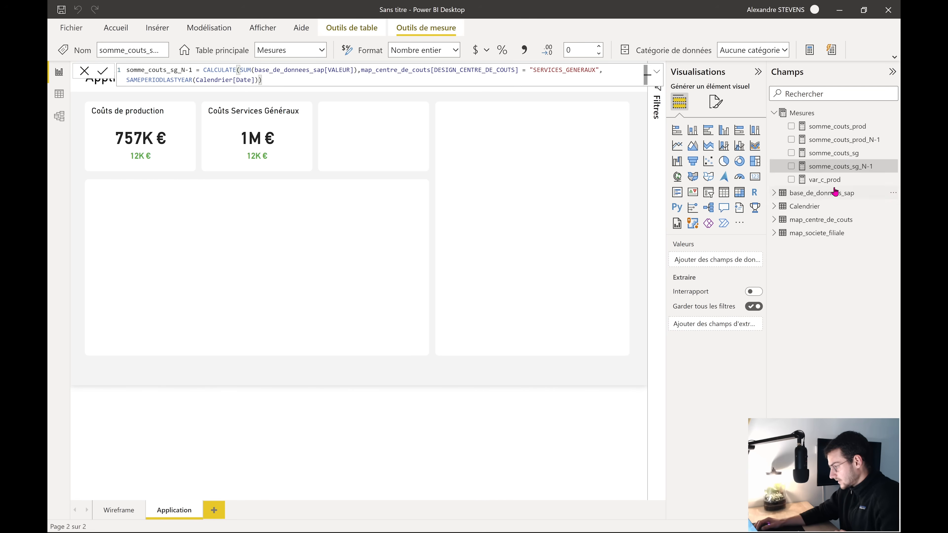
Swap the services card's variance field from var_c_prod to var_c_sg
left_click(832, 181)
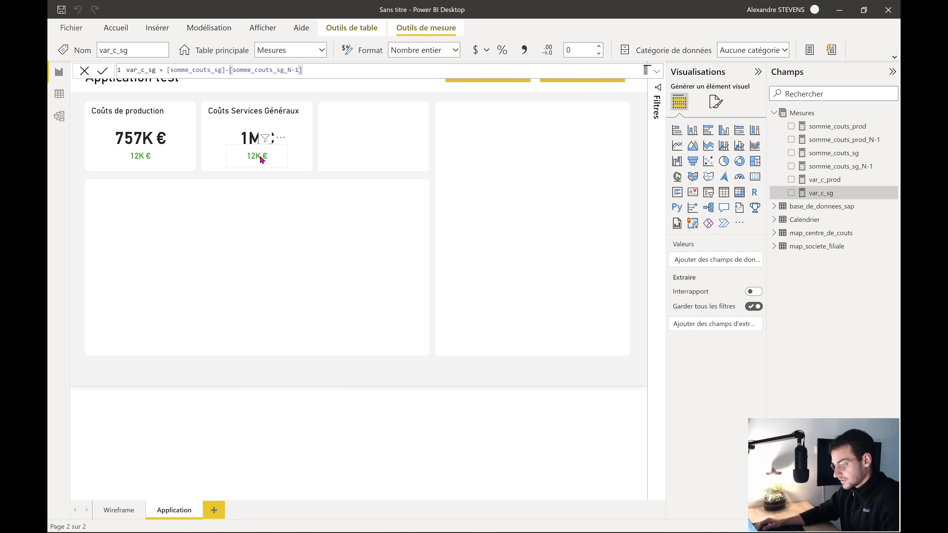
left_click(261, 160)
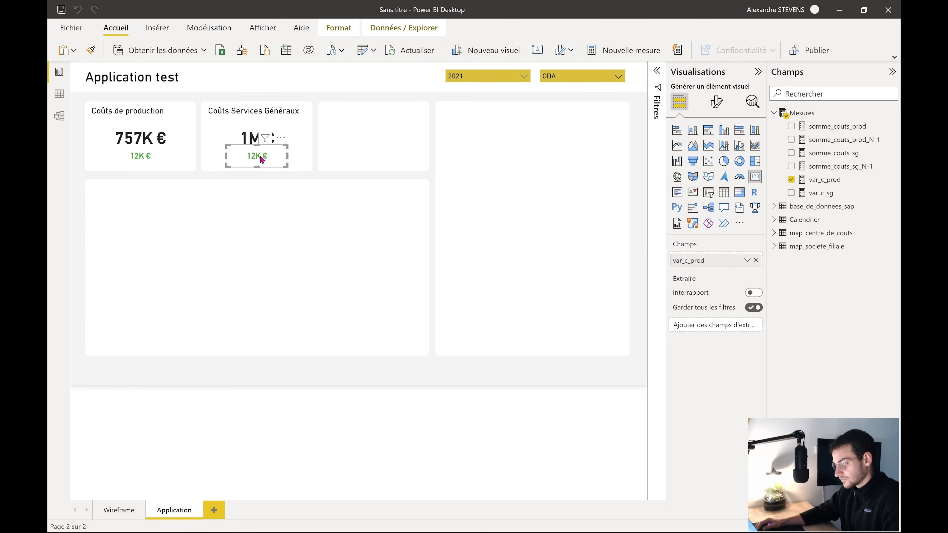
left_click(791, 180)
left_click(791, 180)
left_click(791, 192)
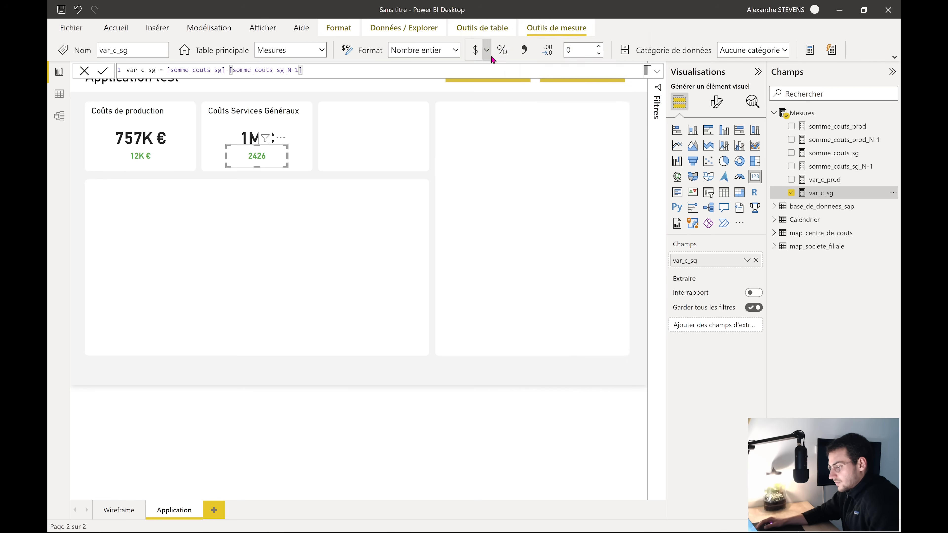
Format var_c_sg as euros, so the variance reads 2 426 €
left_click(487, 51)
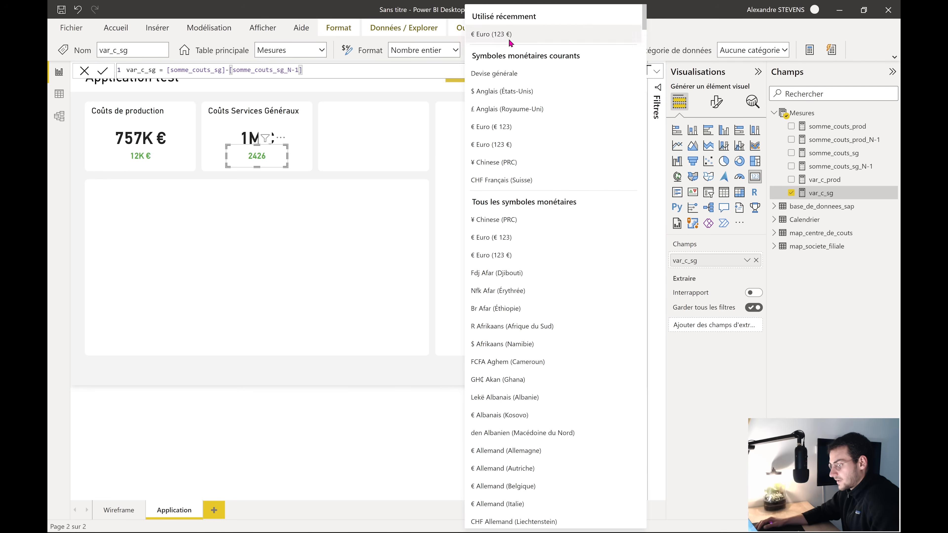
left_click(511, 31)
left_click(388, 385)
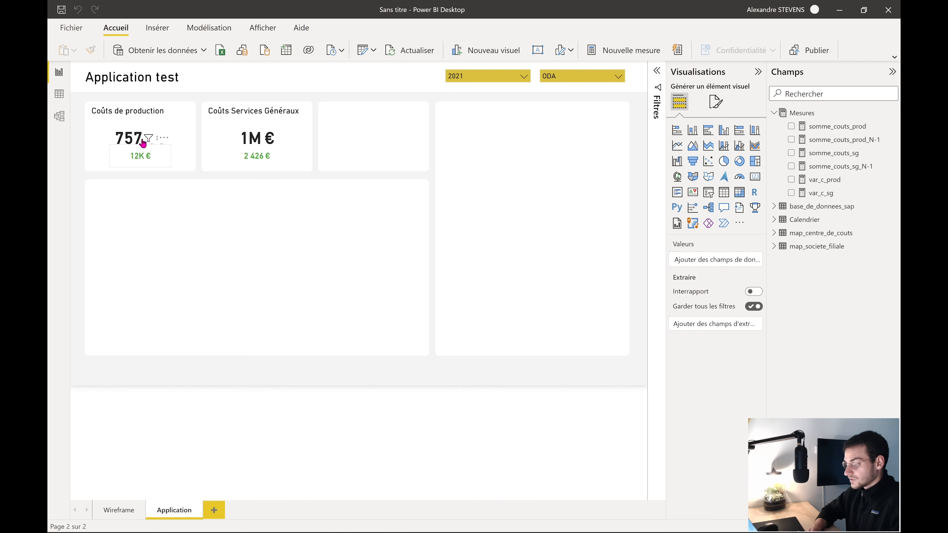
Set the card value to 0 decimals with display units in thousands (Milliers)
left_click(121, 138)
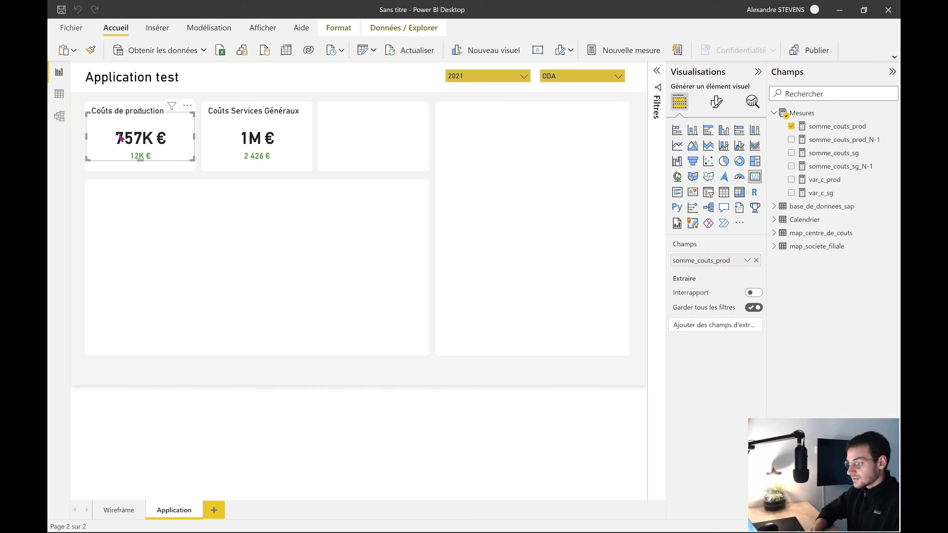
left_click(841, 127)
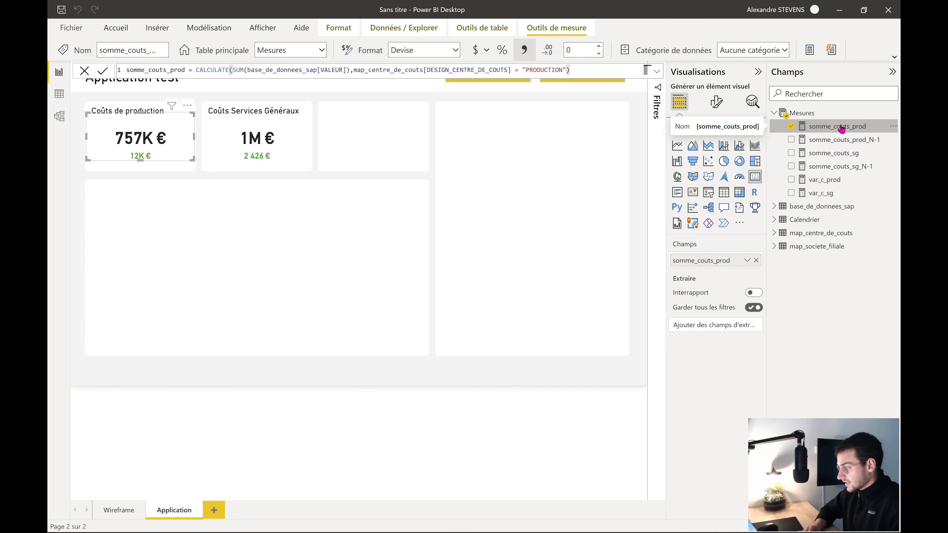
left_click(716, 108)
left_click(697, 178)
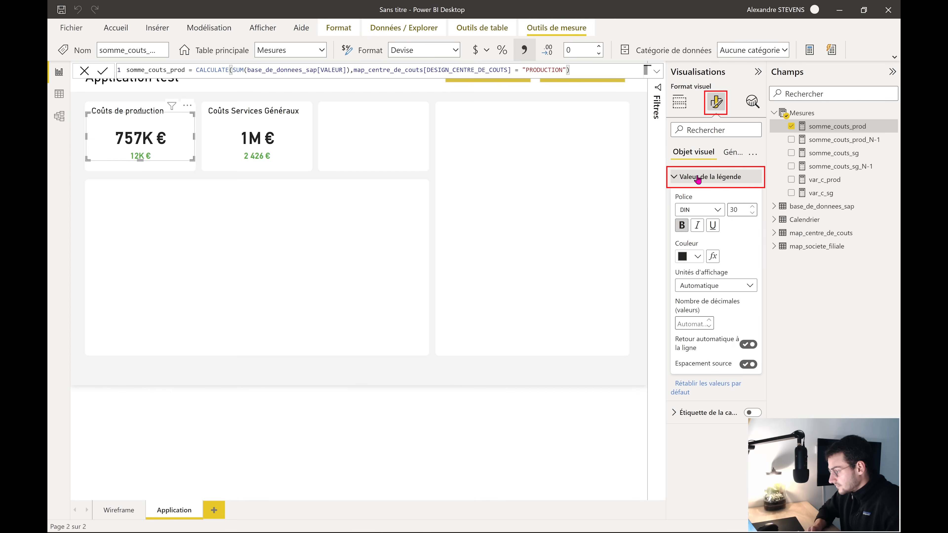
left_click(709, 326)
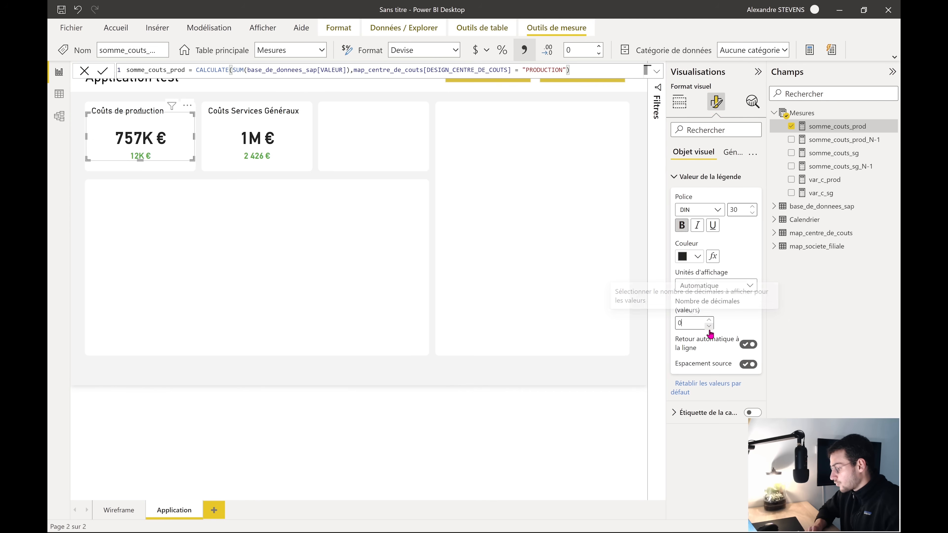
left_click(749, 286)
left_click(703, 327)
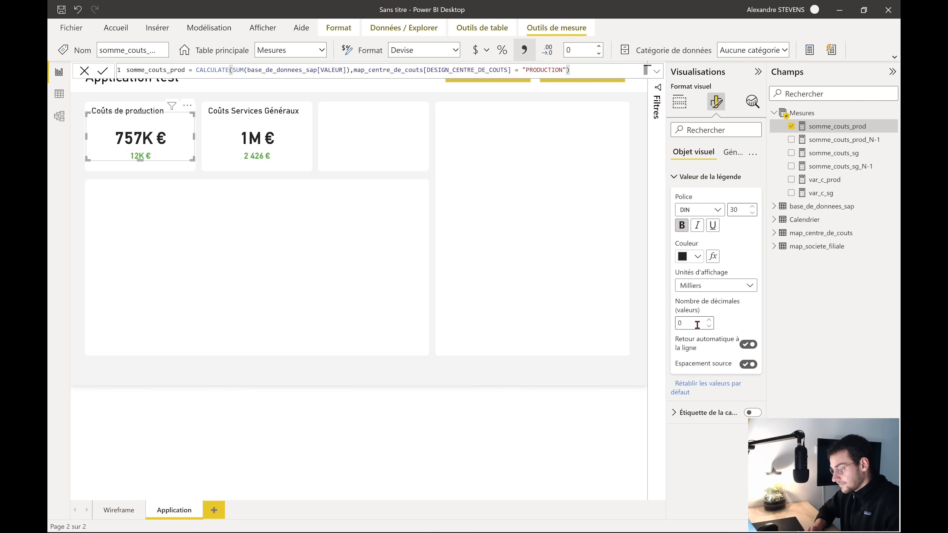
left_click(256, 161)
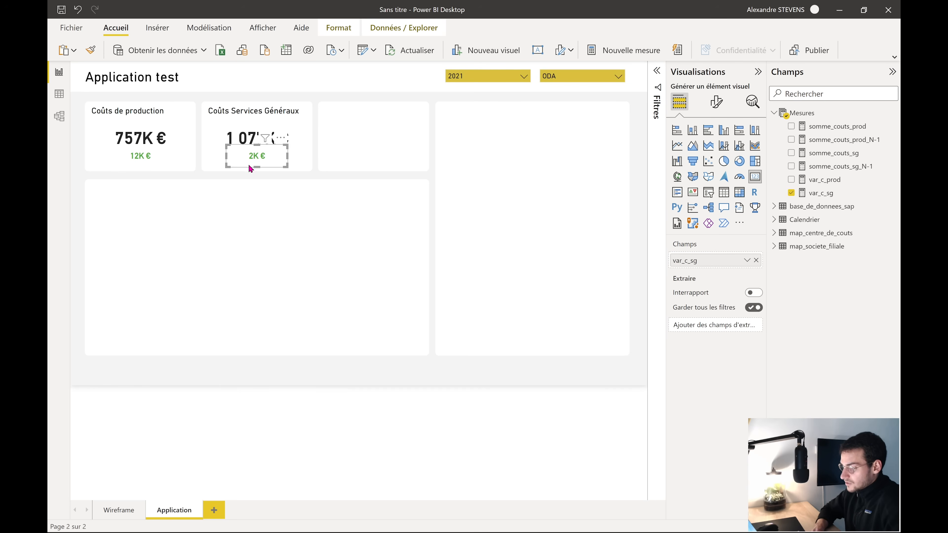
Filter the report to 2022 and open the colour rules for the services -1K € variance
left_click(518, 79)
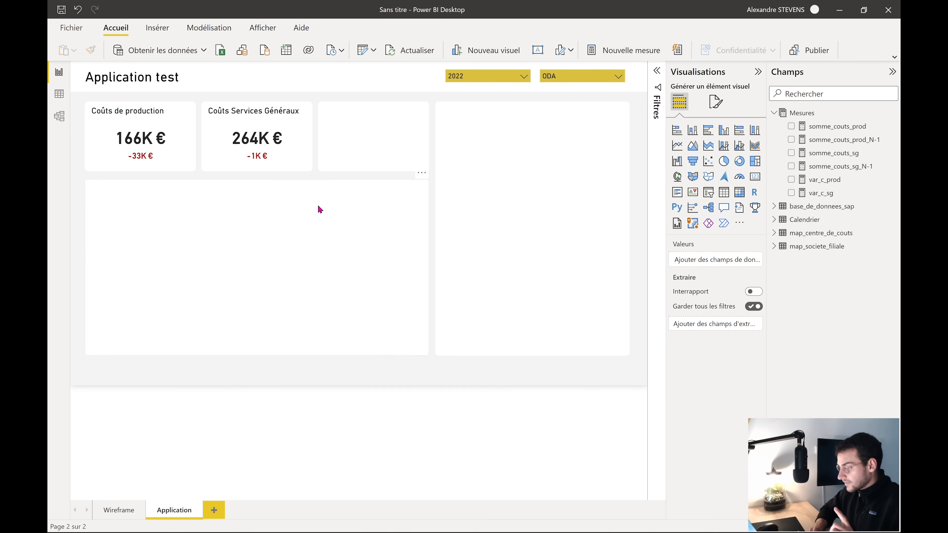
left_click(257, 163)
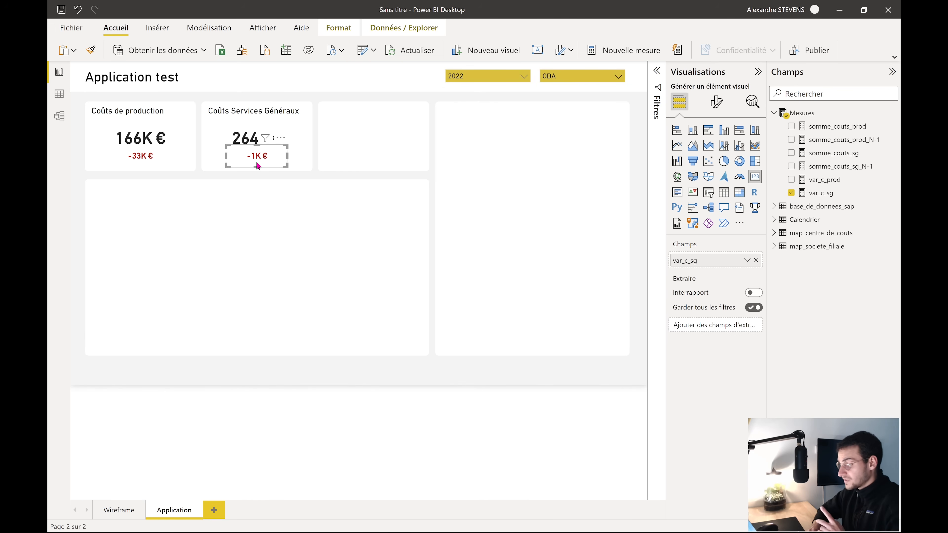
left_click(716, 102)
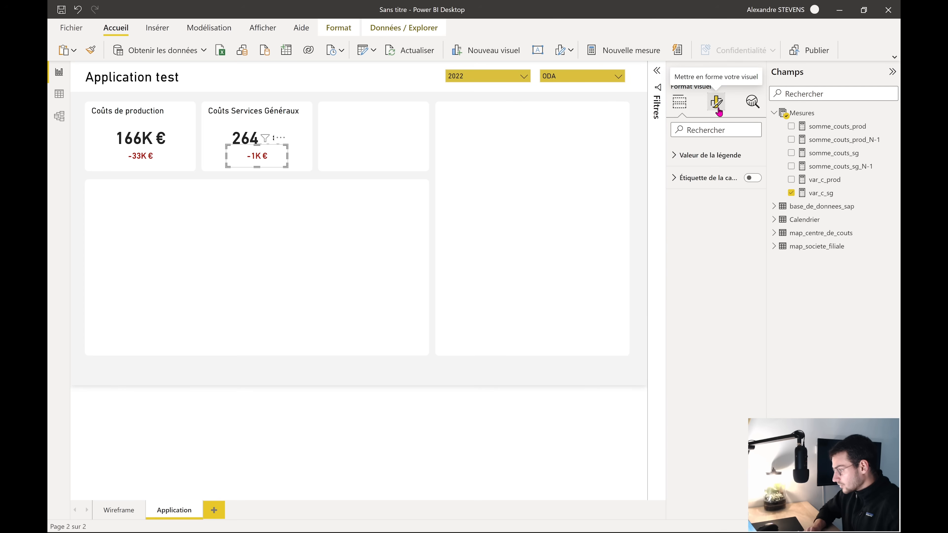
left_click(698, 176)
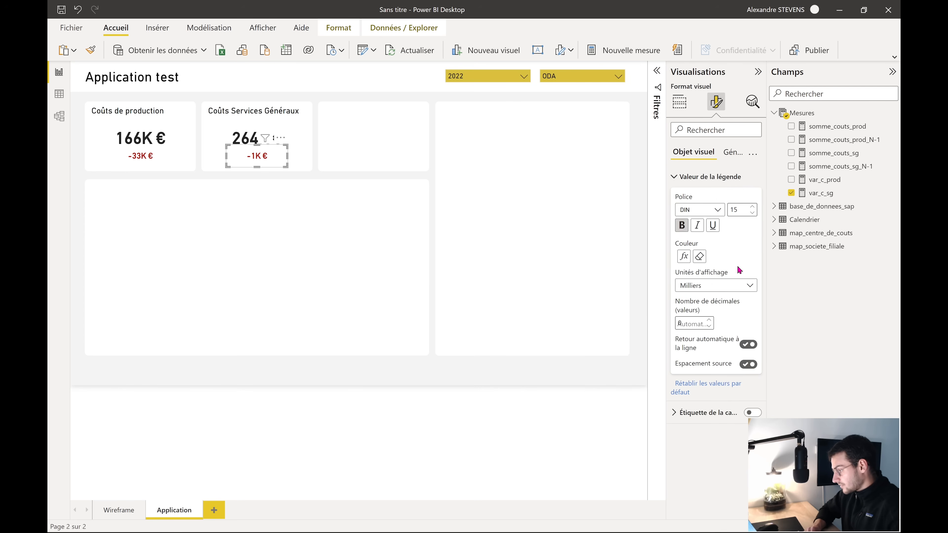
left_click(683, 256)
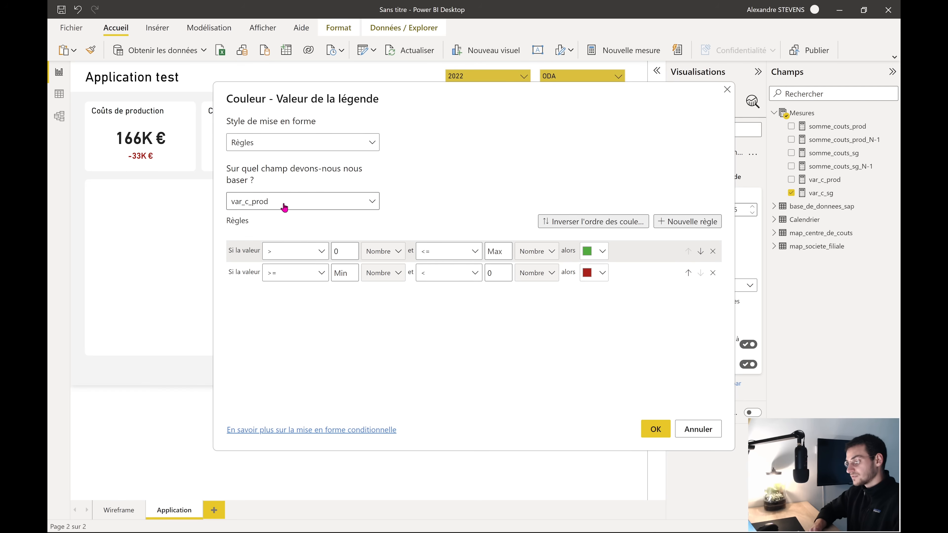
left_click_drag(434, 98, 597, 154)
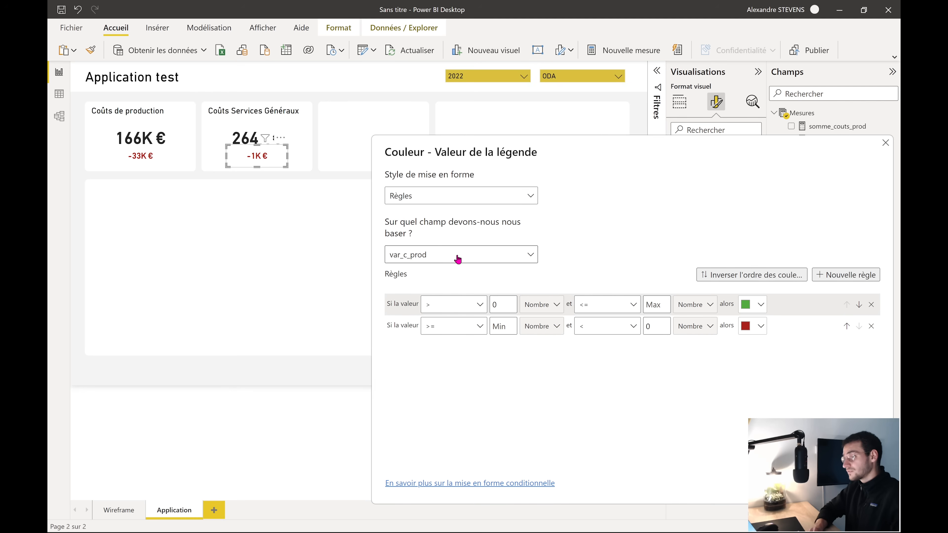
Base the variance's colour rules on the var_c_sg measure
left_click(474, 261)
left_click(392, 295)
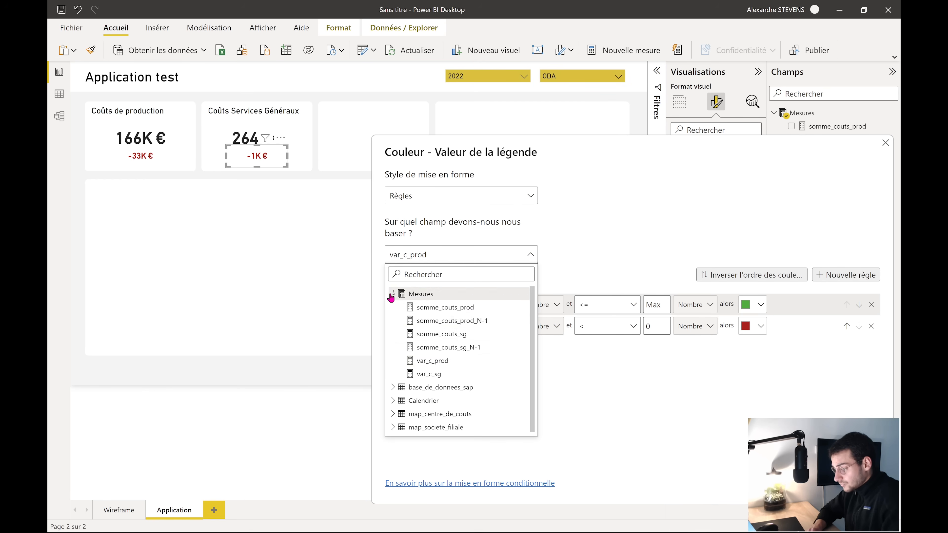
left_click(438, 376)
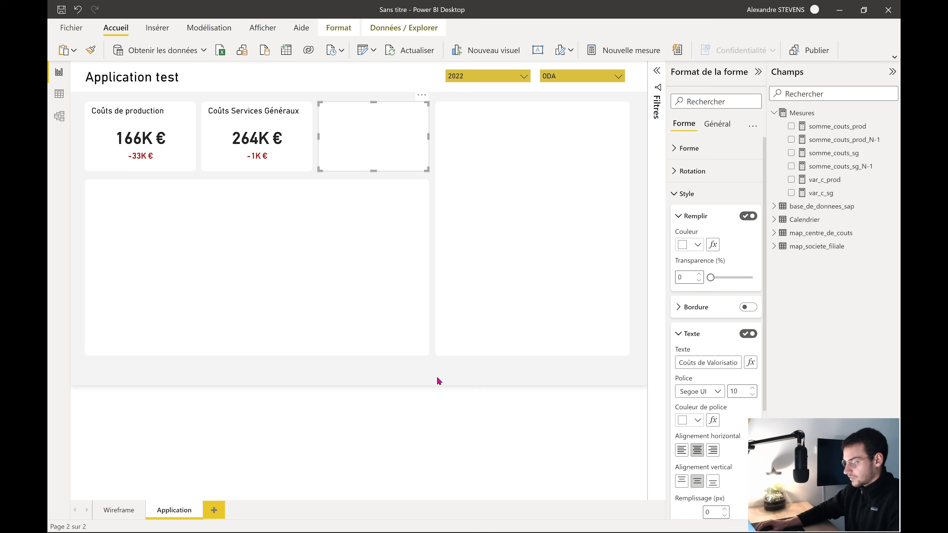
Copy the 264K € value and -1K € variance visuals into the Coûts de Valorisation box
left_click(437, 376)
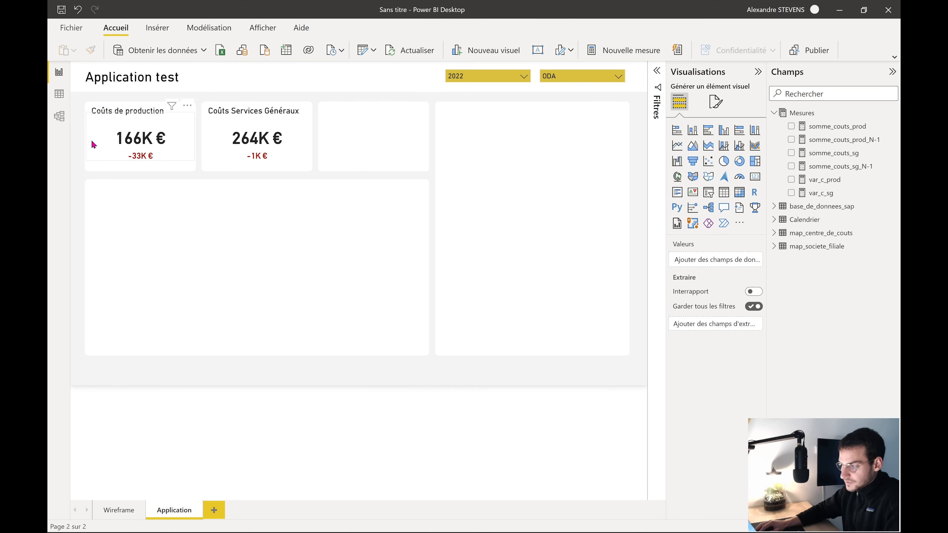
left_click(86, 107)
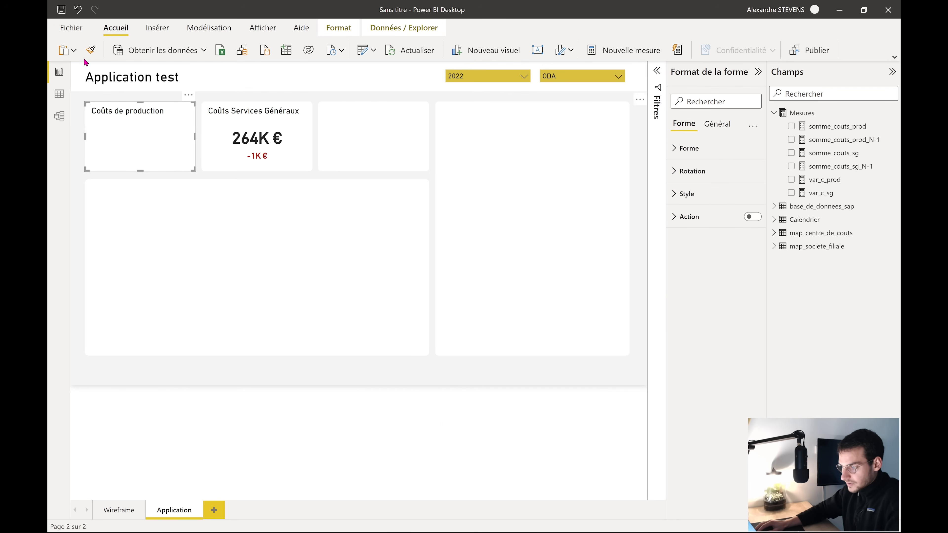
left_click(362, 153)
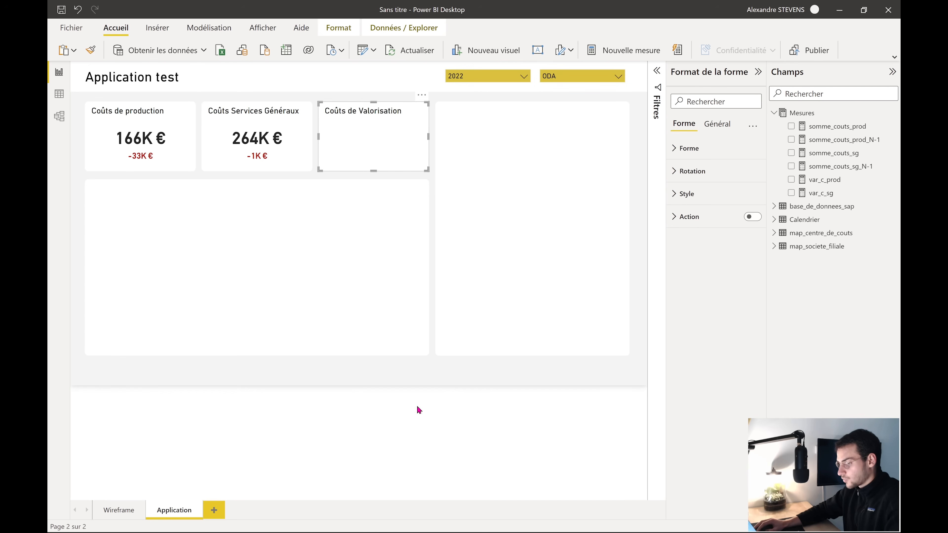
left_click(235, 132)
key("ctrl+c")
key("ctrl+v")
left_click_drag(241, 137, 357, 135)
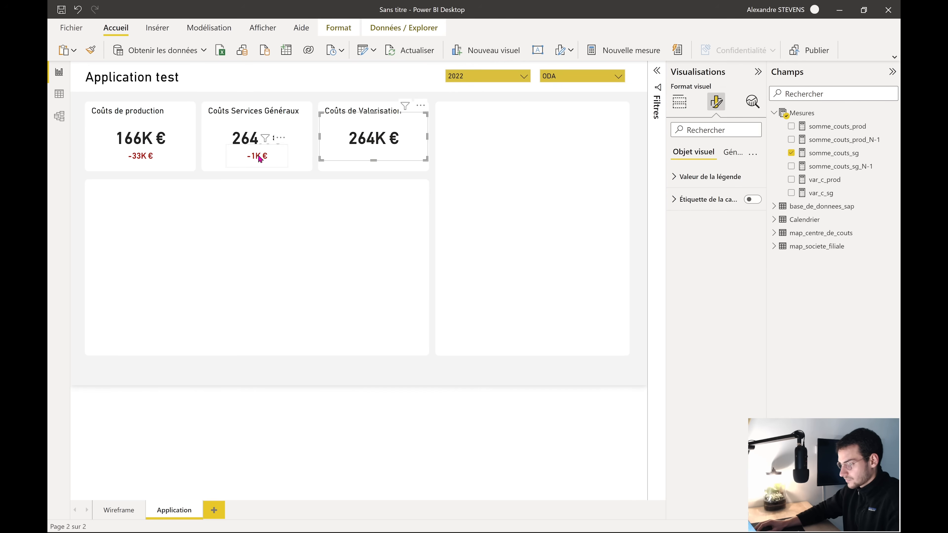
left_click(263, 156)
key("ctrl+c")
key("ctrl+v")
left_click_drag(263, 156, 378, 159)
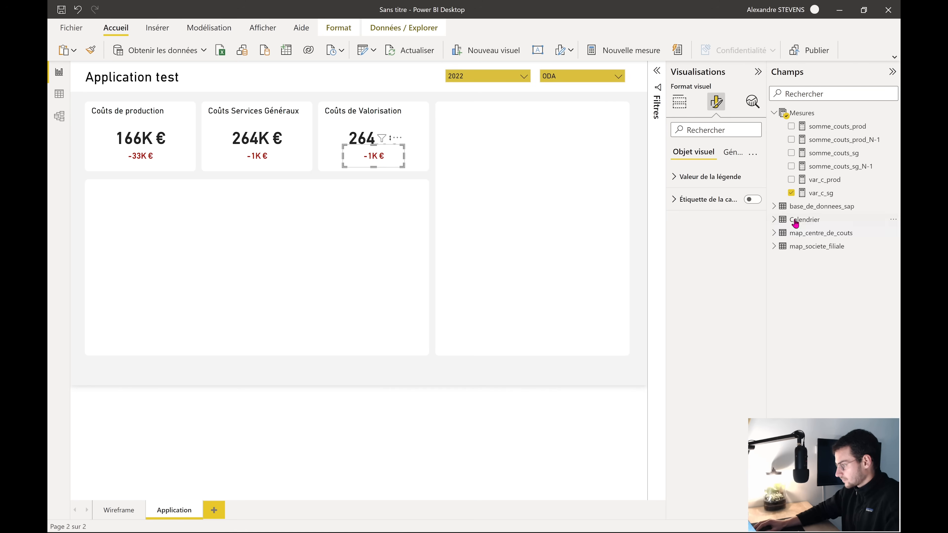
Create somme_couts_valo from the somme_couts_sg formula, filtered on VALORISATION
left_click(357, 138)
left_click(832, 153)
left_click_drag(600, 71, 106, 70)
key("ctrl+c")
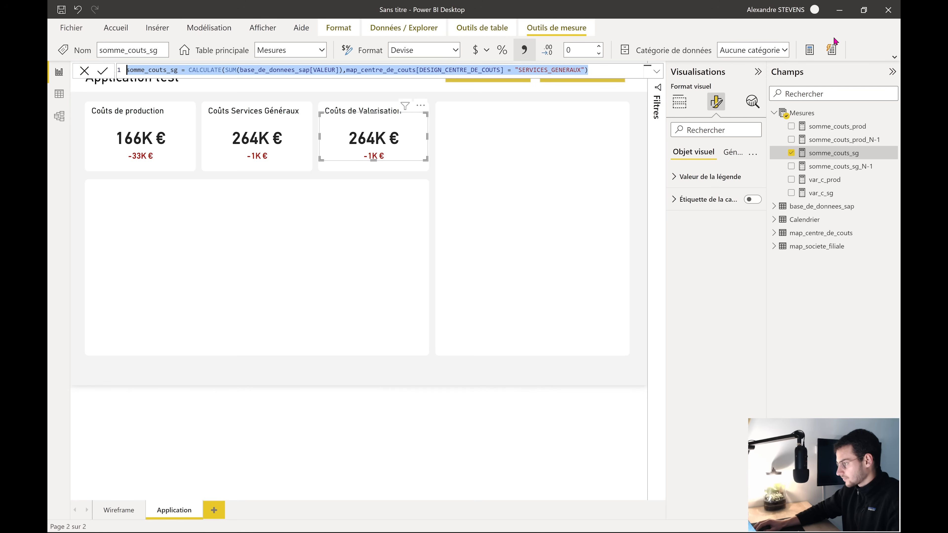
left_click(809, 49)
key("ctrl+v")
double_click(574, 70)
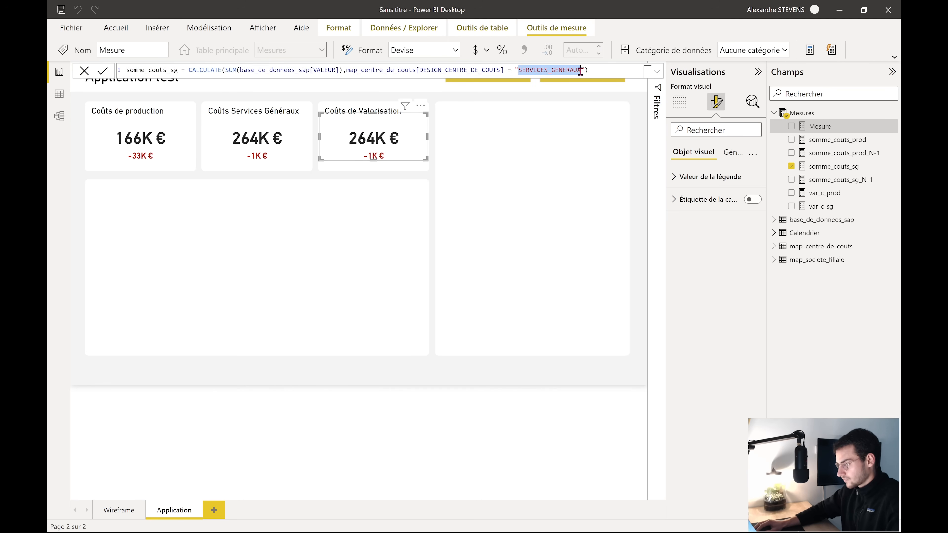
type("VALORISATION")
key("Return")
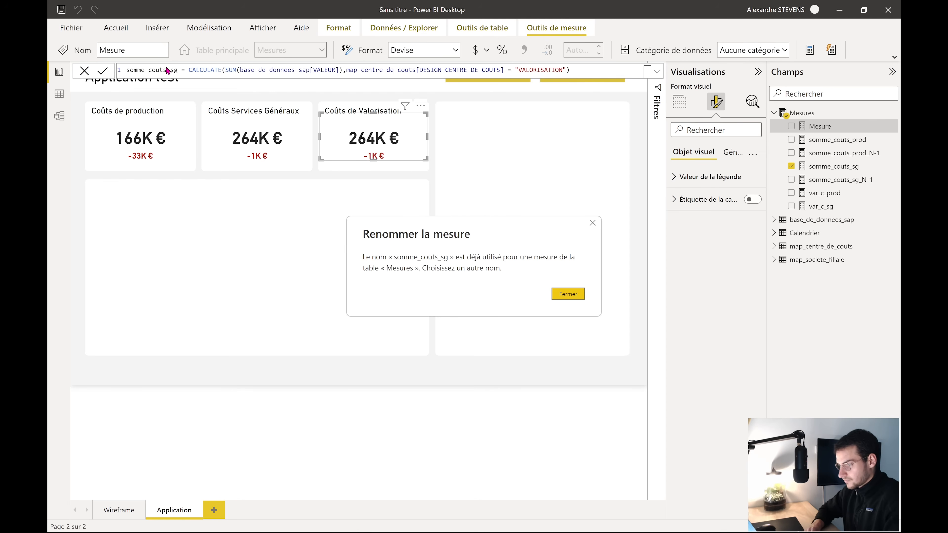
left_click(567, 294)
left_click(178, 70)
key("BackSpace")
key("BackSpace")
type("valo")
key("Return")
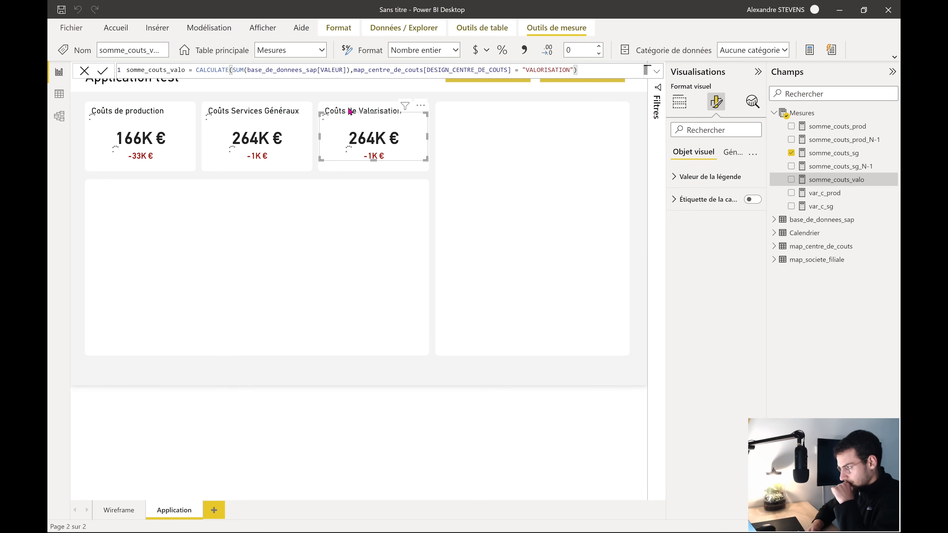
Create somme_couts_valo_N-1 from the somme_couts_sg_N-1 formula, filtered on VALORISATION
left_click(832, 167)
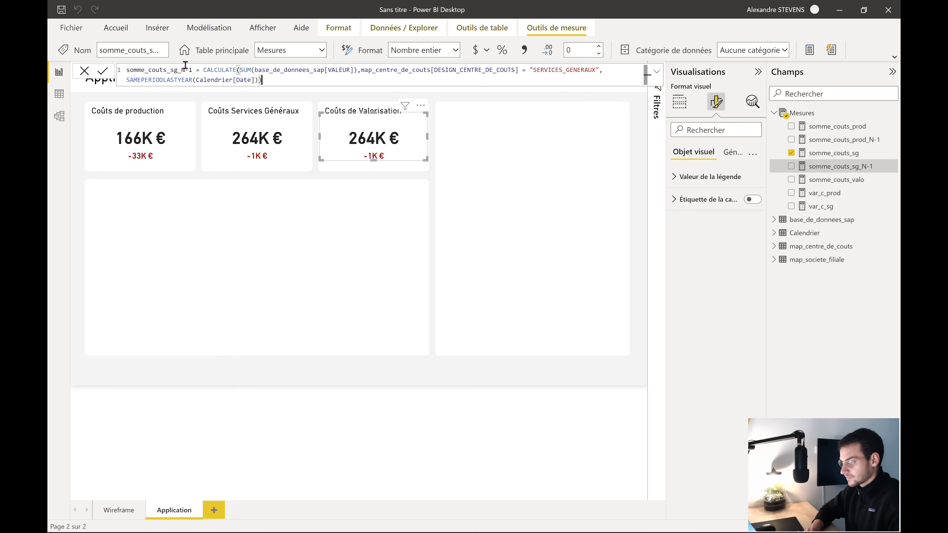
left_click_drag(185, 66, 90, 68)
left_click(810, 51)
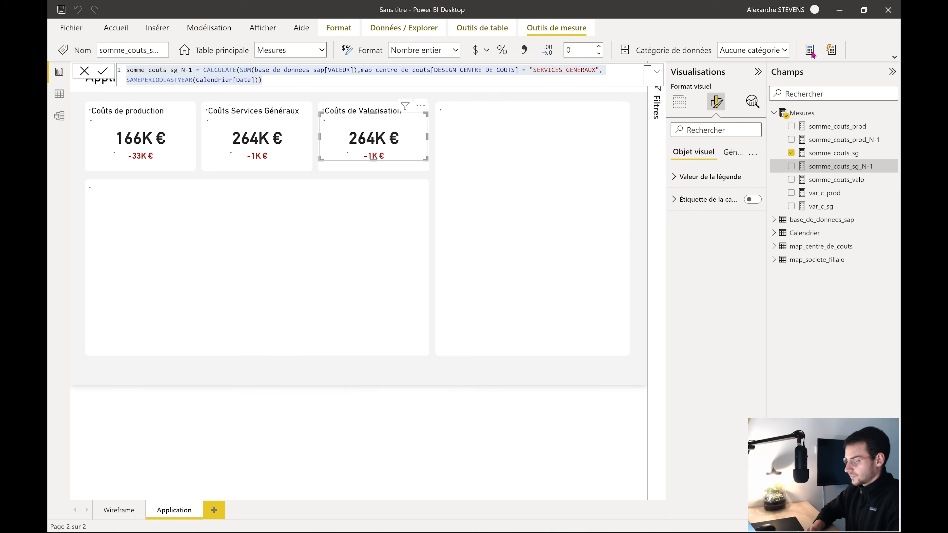
key("ctrl+a")
key("ctrl+v")
double_click(183, 70)
type("somme_couts_valo_N")
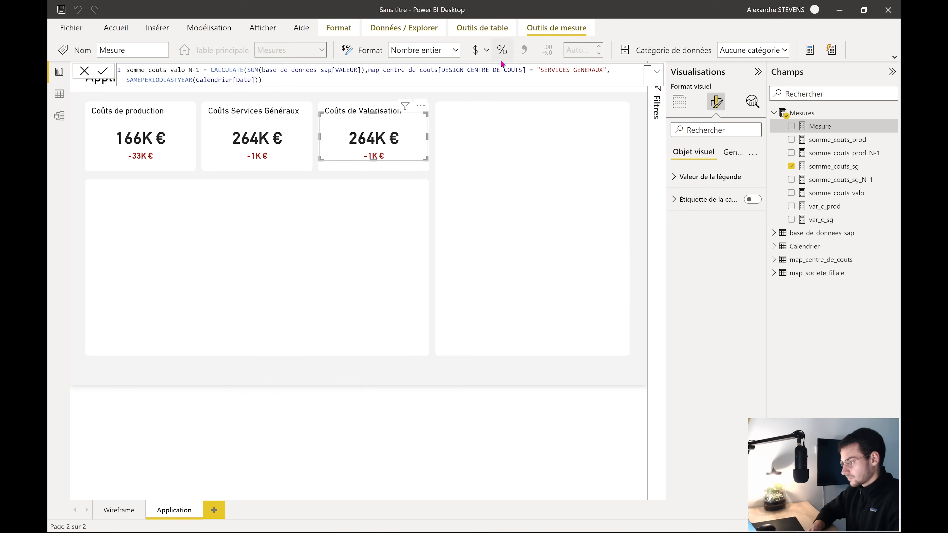
left_click(604, 70)
key("BackSpace")
key("BackSpace")
key("BackSpace")
key("BackSpace")
key("BackSpace")
key("BackSpace")
key("BackSpace")
key("BackSpace")
key("BackSpace")
key("BackSpace")
key("BackSpace")
key("BackSpace")
key("BackSpace")
key("BackSpace")
key("BackSpace")
key("BackSpace")
key("BackSpace")
type("VALORISATIO")
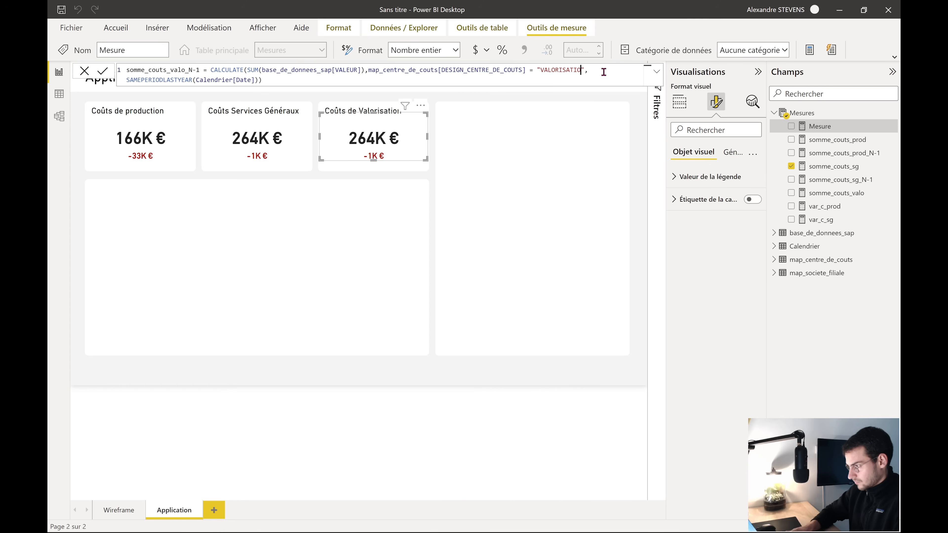
key("Return")
Create var_c_valo as [somme_couts_valo] - [somme_couts_valo_N-1]
left_click(832, 207)
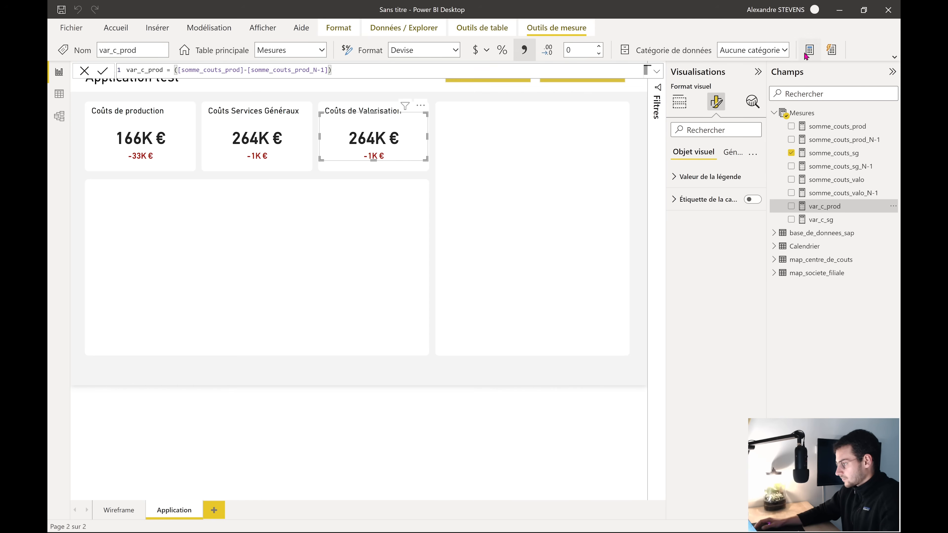
type("var_c_")
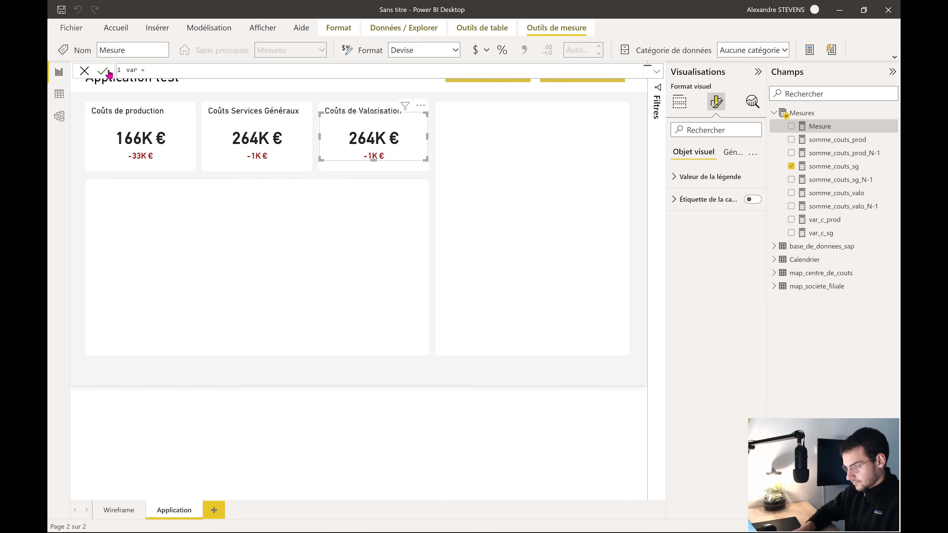
type("valo")
key("Return")
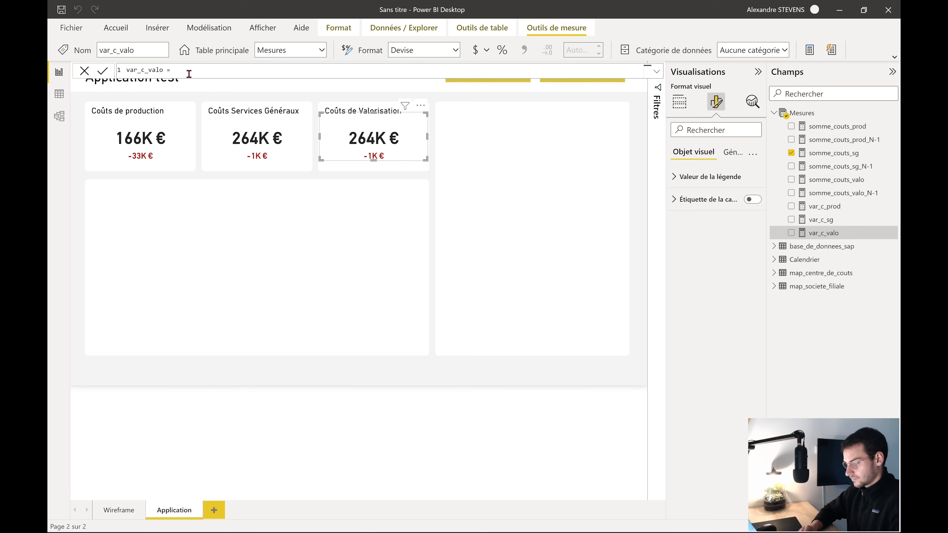
type("[")
left_click(262, 121)
type("-[")
left_click(405, 129)
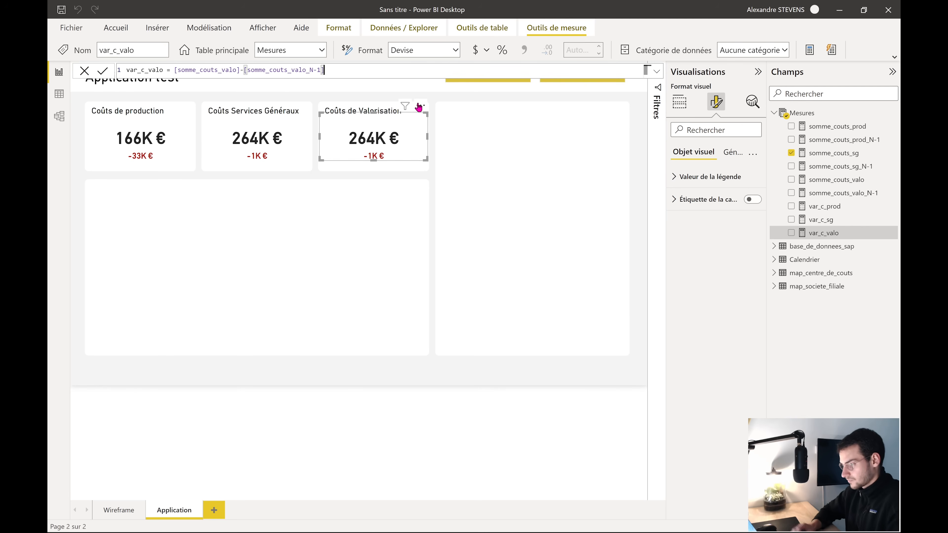
key("Return")
Replace var_c_sg and somme_couts_sg on the Valorisation cards with var_c_valo and somme_couts_valo
left_click(385, 164)
left_click(790, 220)
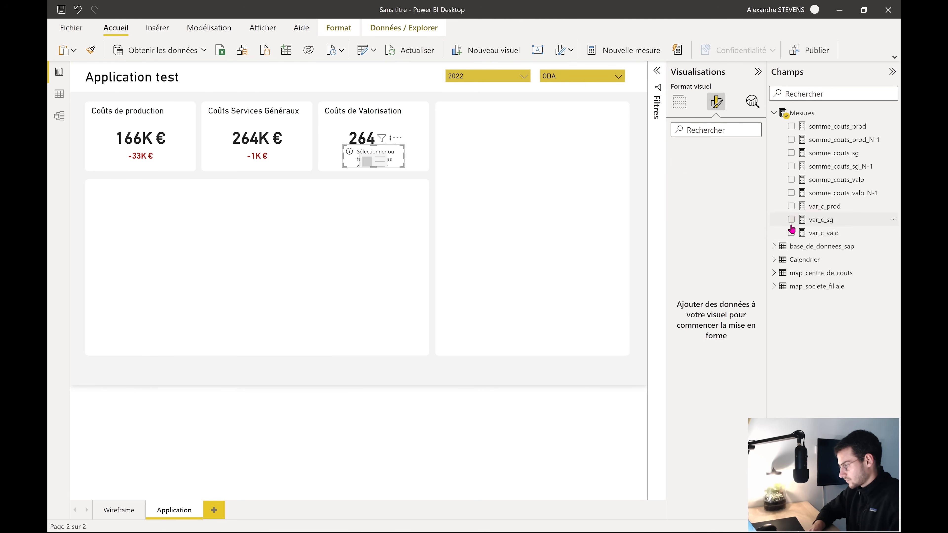
left_click(791, 233)
left_click(358, 139)
left_click(790, 153)
left_click(790, 180)
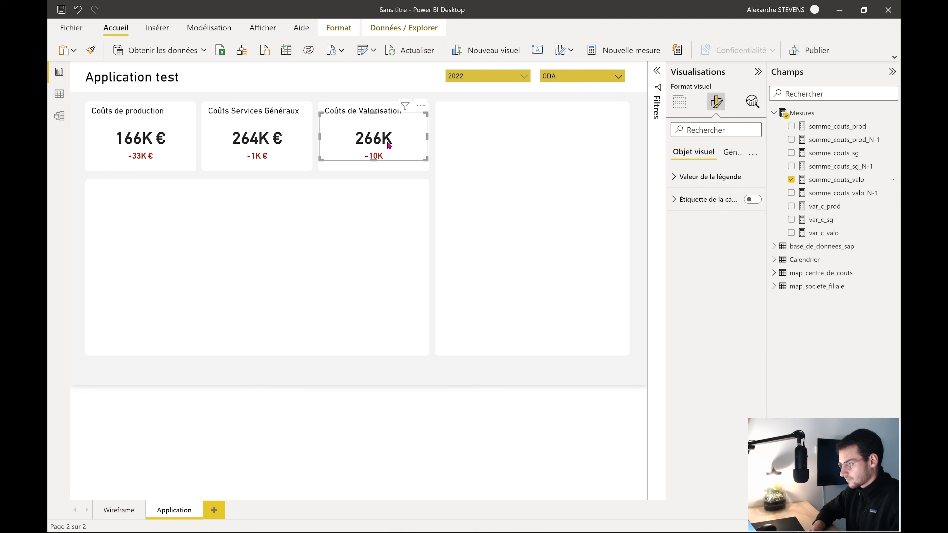
Format somme_couts_valo and var_c_valo as euro currency
left_click(823, 182)
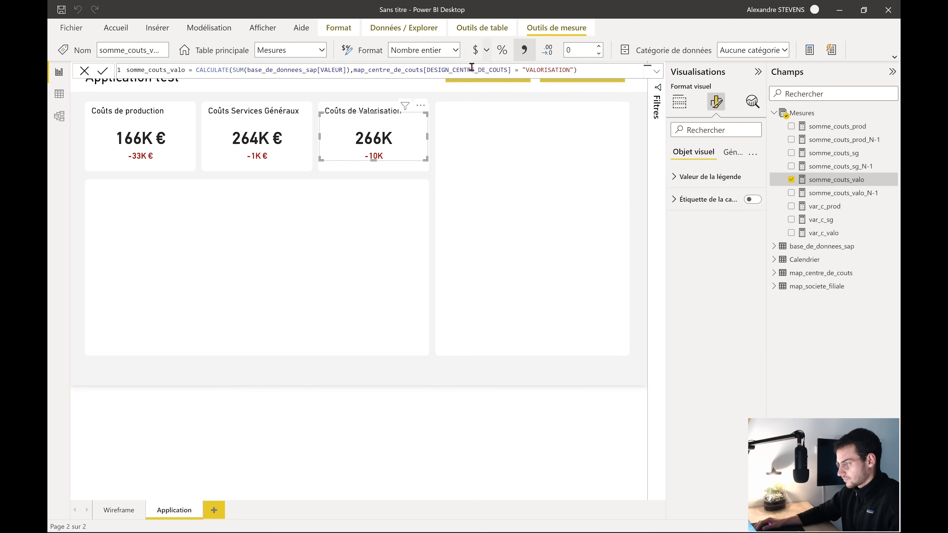
left_click(474, 49)
left_click(708, 176)
left_click(373, 156)
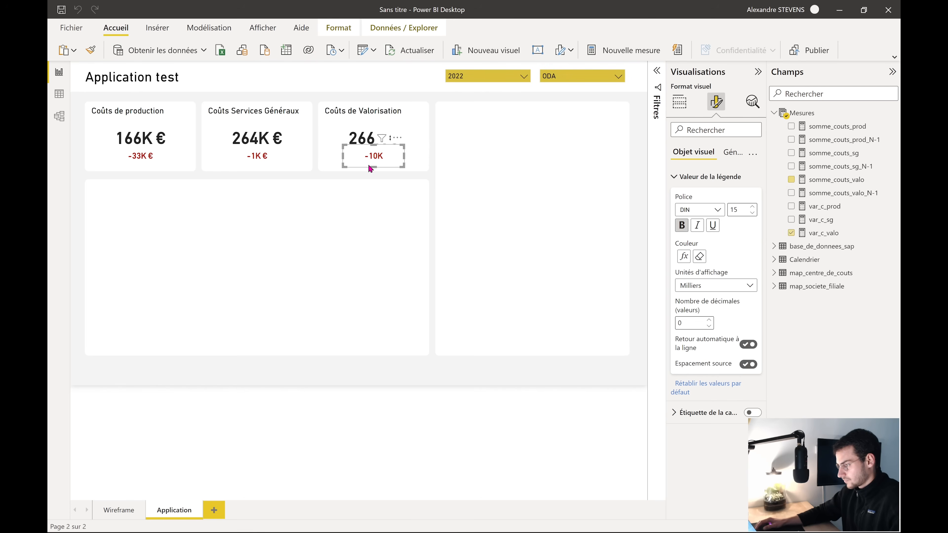
left_click(832, 232)
left_click(486, 50)
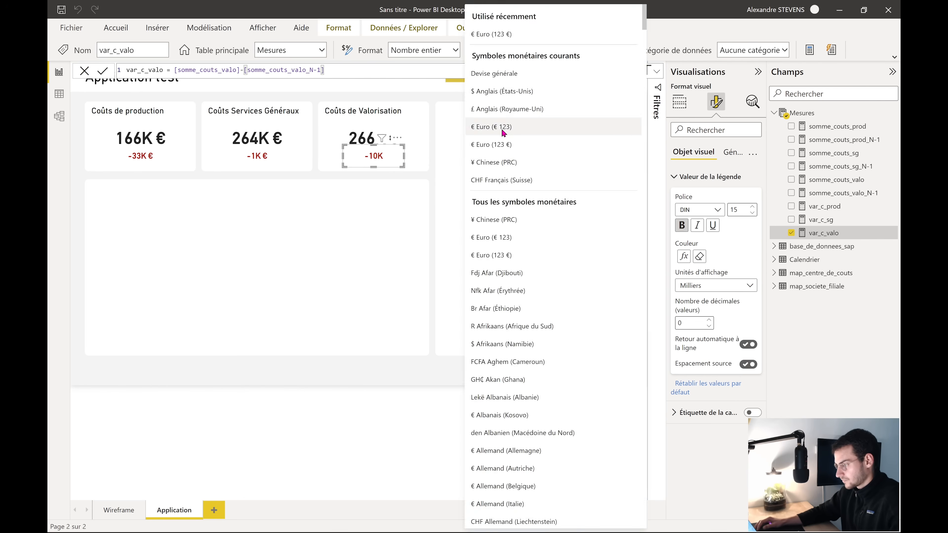
left_click(483, 167)
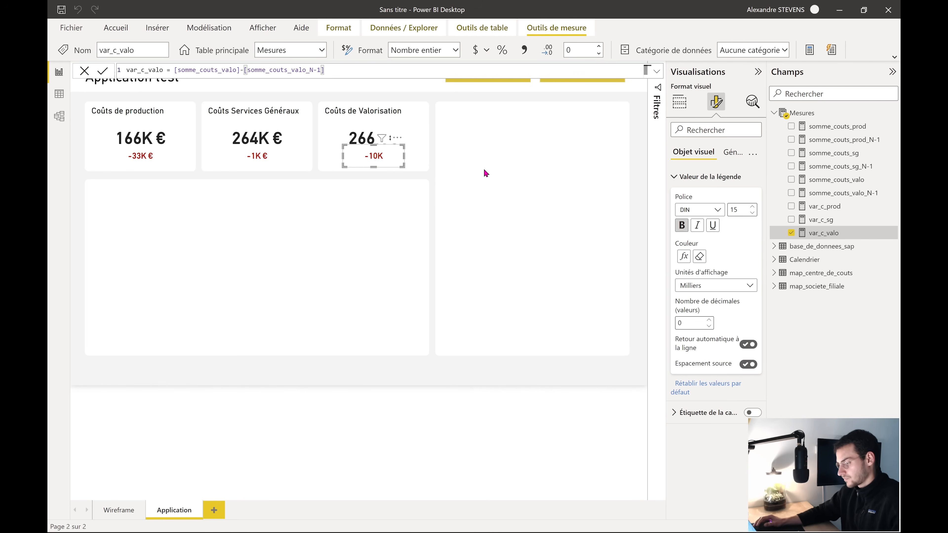
Base the variance card's conditional colour rule on var_c_valo
left_click(688, 259)
left_click(317, 200)
left_click(236, 241)
left_click(282, 360)
left_click(656, 429)
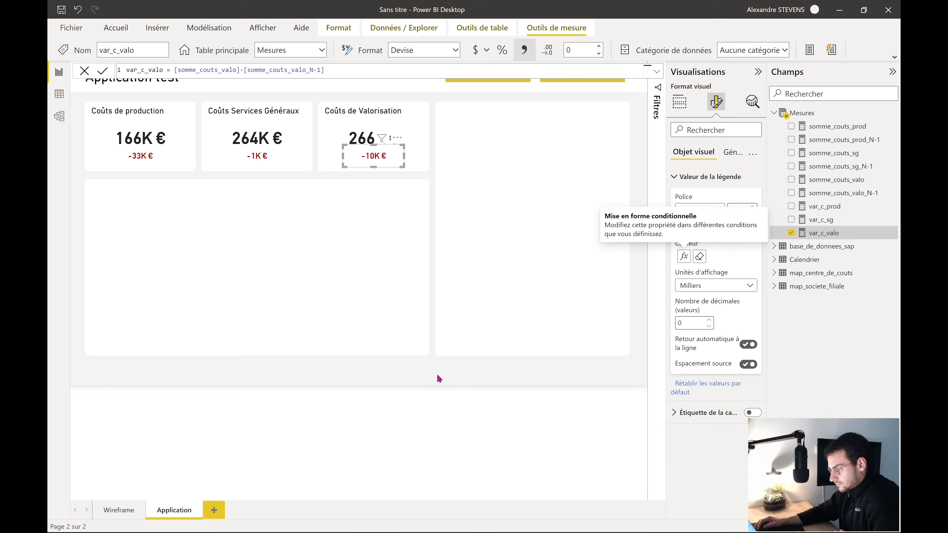
left_click(438, 375)
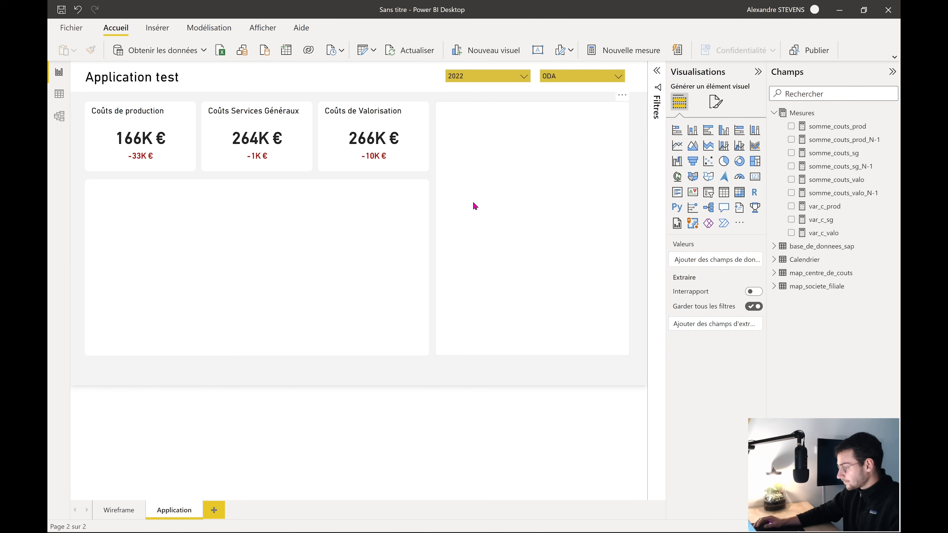
Add a clustered bar chart and fit it inside the right empty panel, leaving title room
left_click(708, 130)
left_click_drag(146, 150, 473, 167)
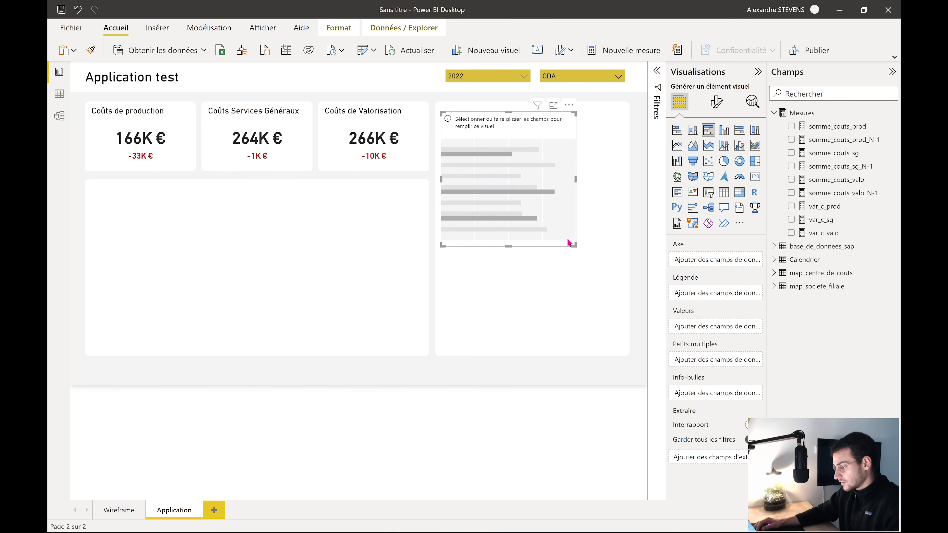
left_click_drag(577, 246, 622, 350)
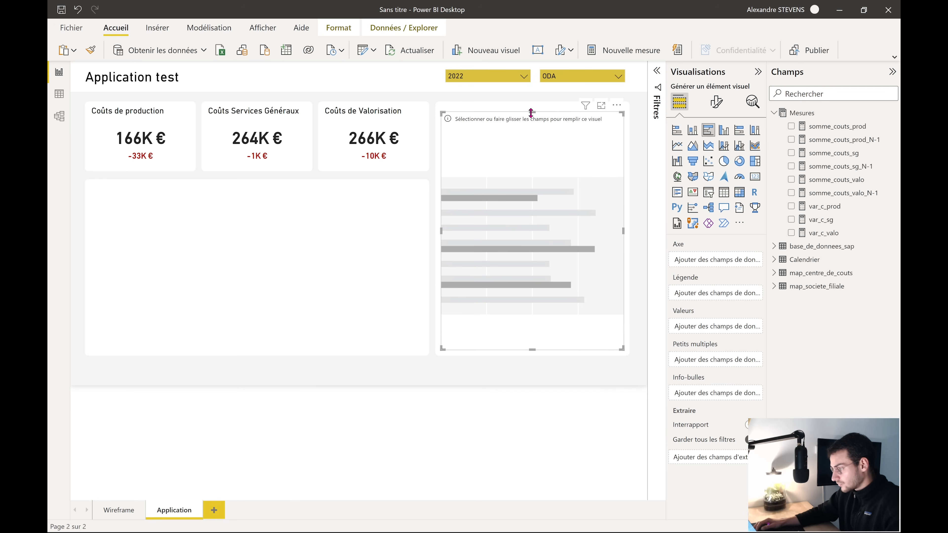
left_click_drag(532, 111, 532, 120)
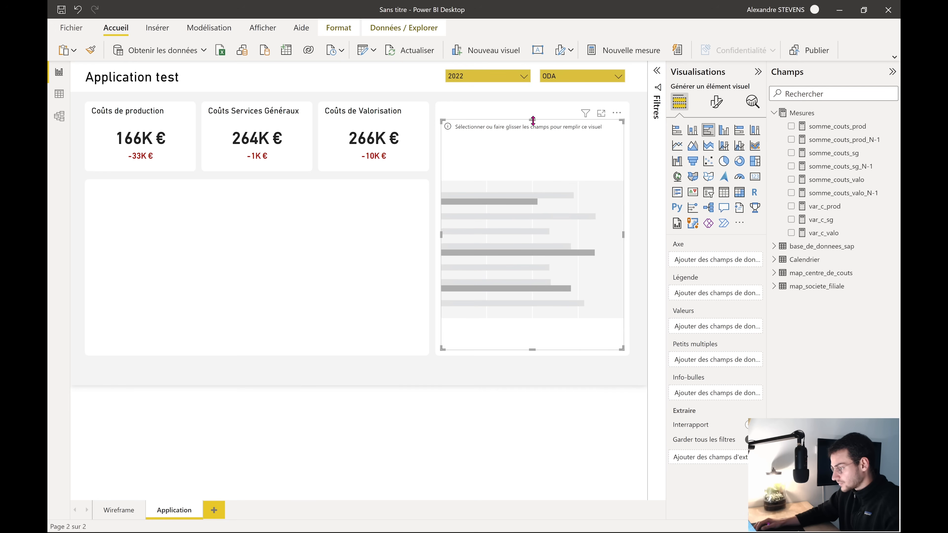
Copy the Valorisation background's format to the chart's shape and title it 'Répartition par code analytique'
left_click(325, 165)
left_click(89, 51)
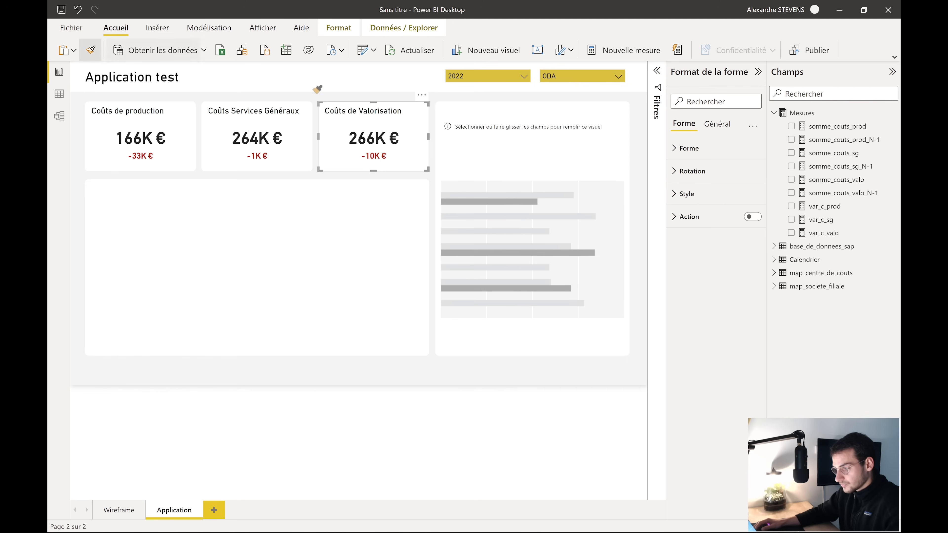
left_click(488, 112)
left_click(691, 192)
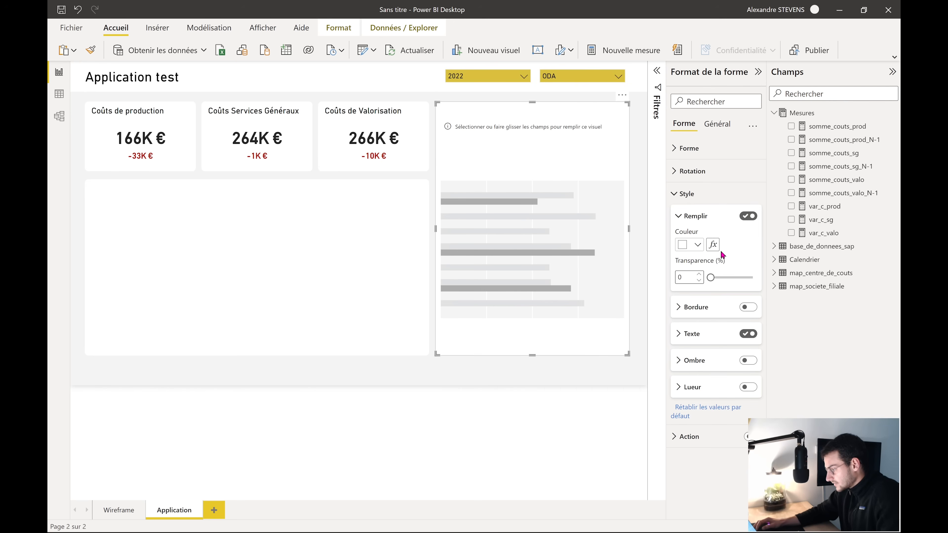
left_click(701, 336)
scroll(717, 376, "down", 2)
left_click(727, 305)
type("Répartition ")
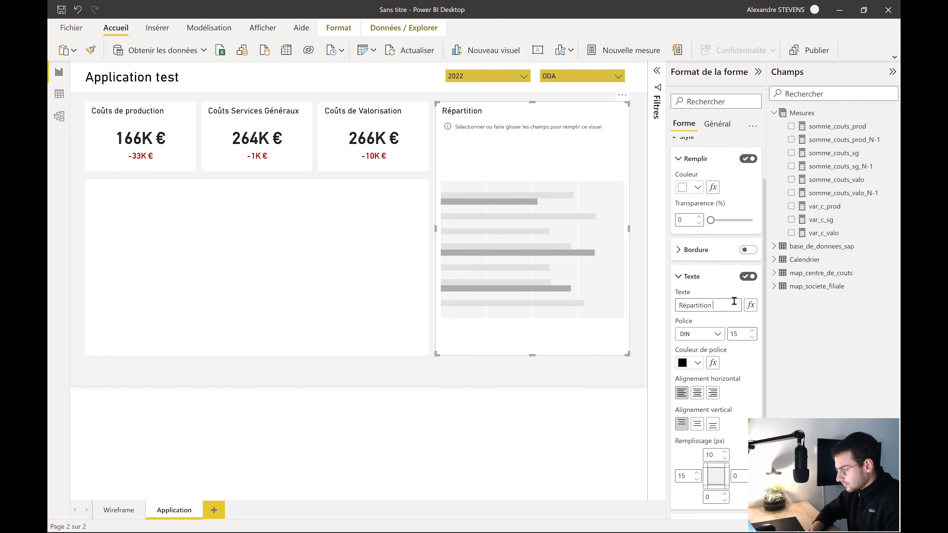
type("par cede analytique")
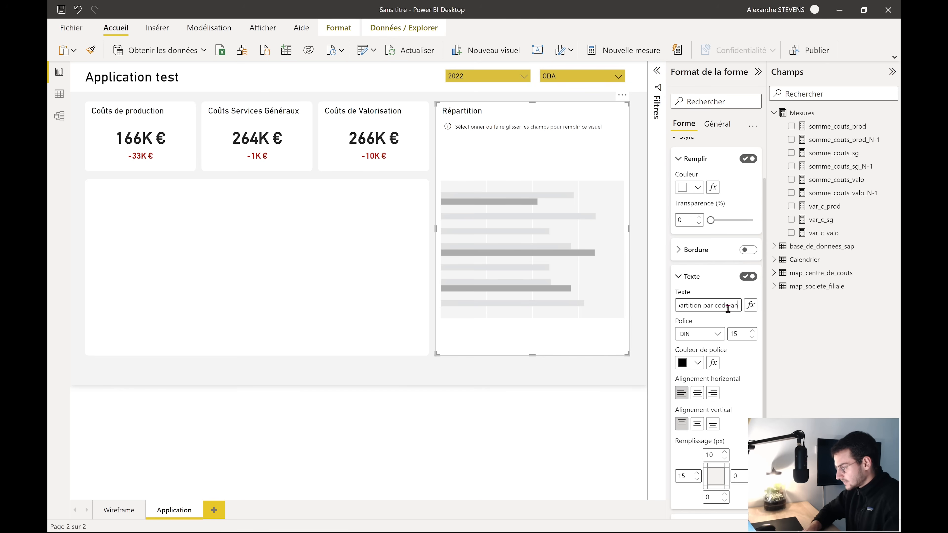
left_click(522, 309)
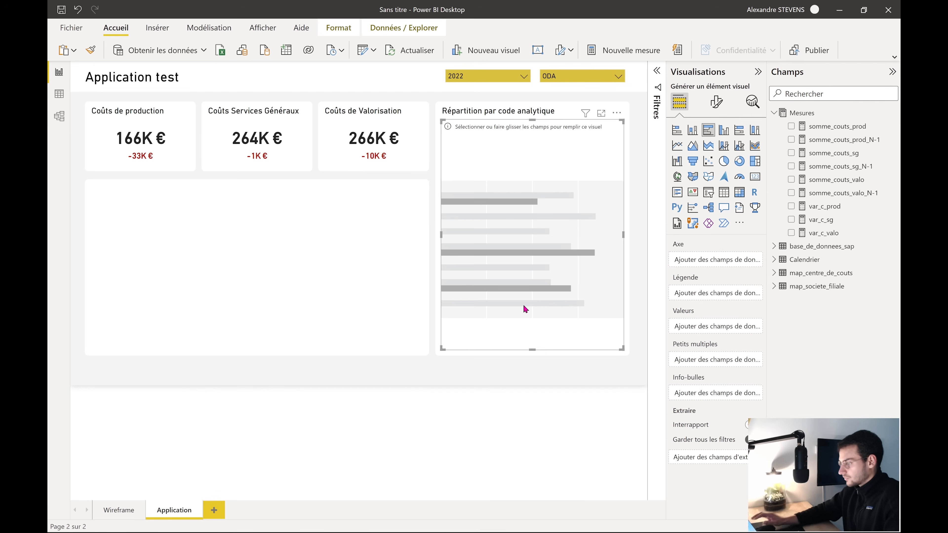
Chart VALEUR by DESIGN_CODE_ANALYTIQUE in the bar chart
left_click(774, 272)
left_click_drag(846, 326, 560, 267)
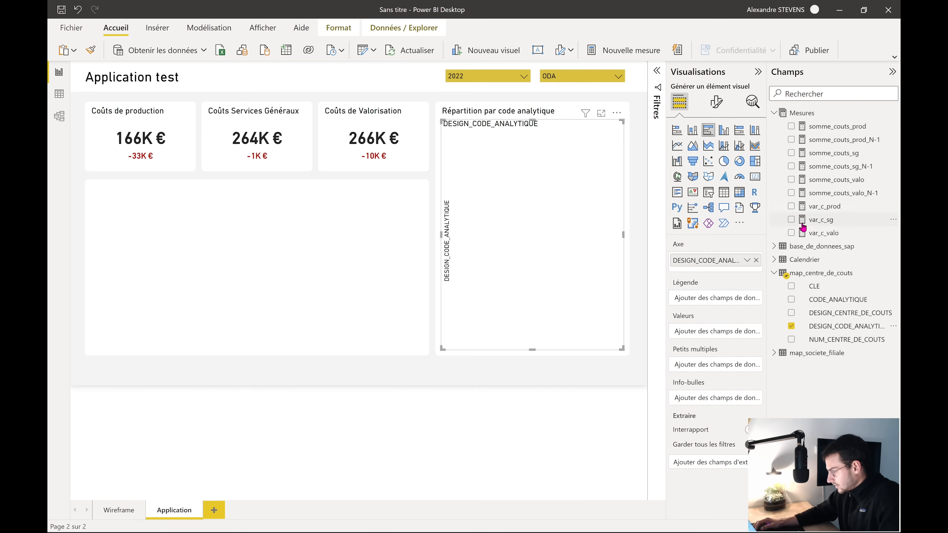
left_click(820, 246)
left_click_drag(820, 392, 489, 387)
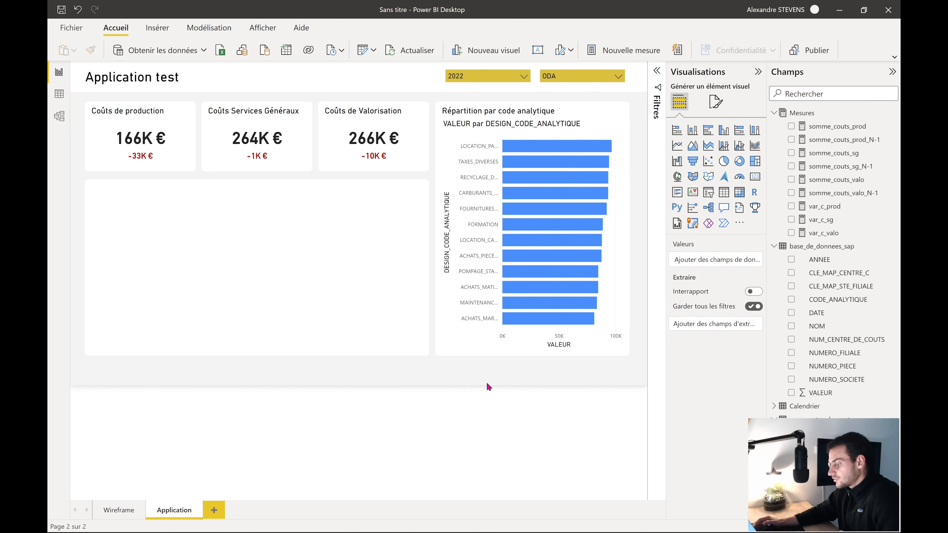
left_click(465, 338)
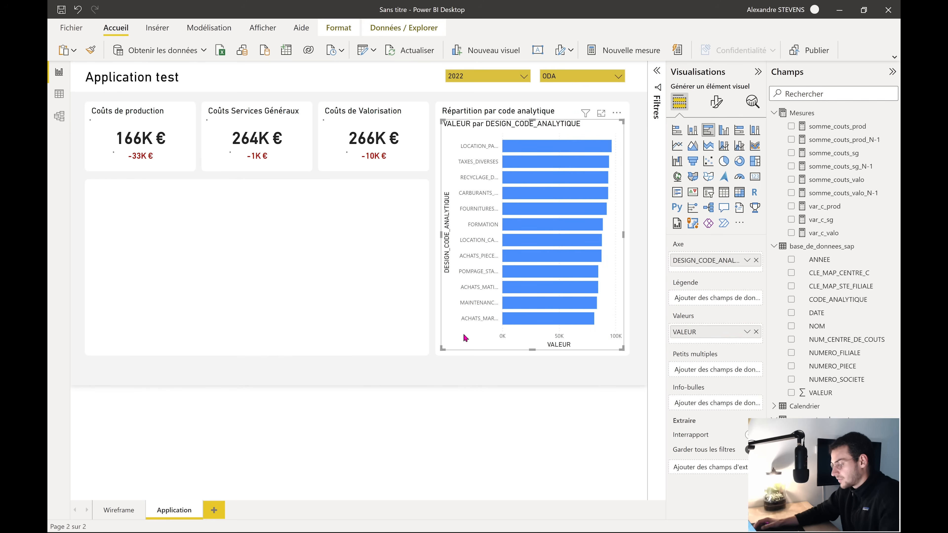
Change the header shape's title text to 'TOP 5 code analytique'
left_click(501, 114)
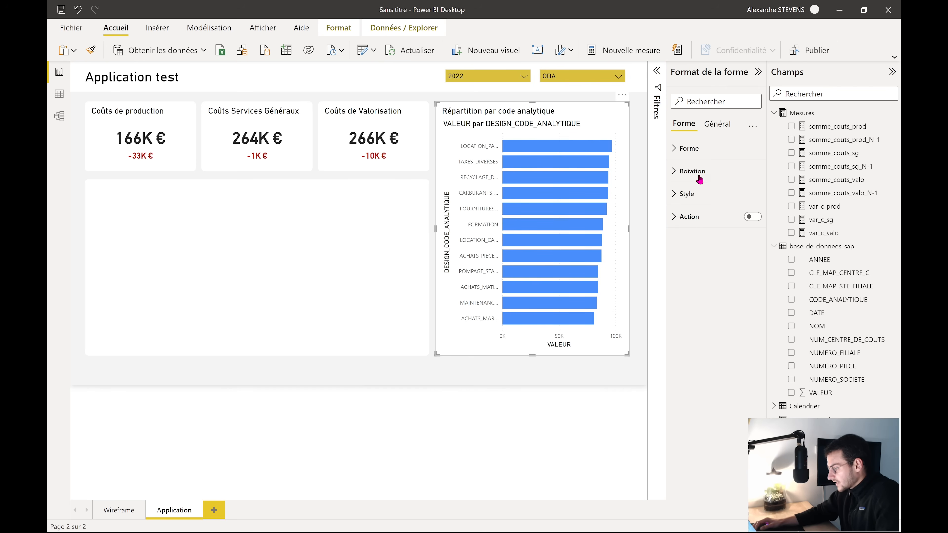
left_click(696, 193)
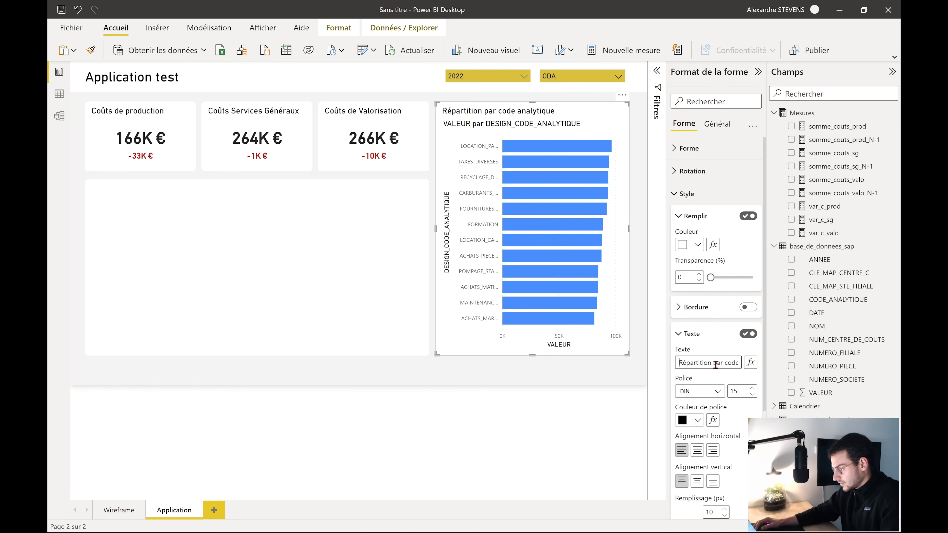
left_click_drag(720, 362, 634, 358)
type("TOP ")
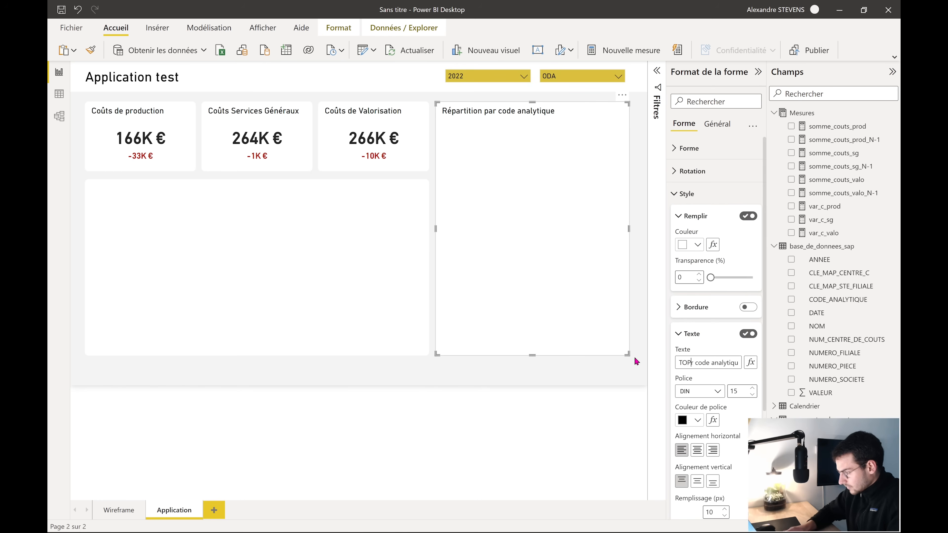
type("6")
key("BackSpace")
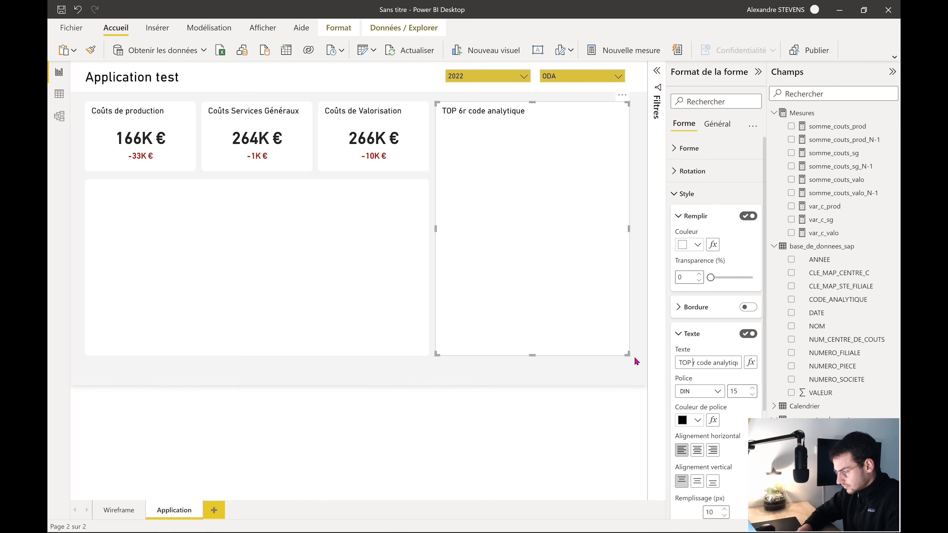
type("5")
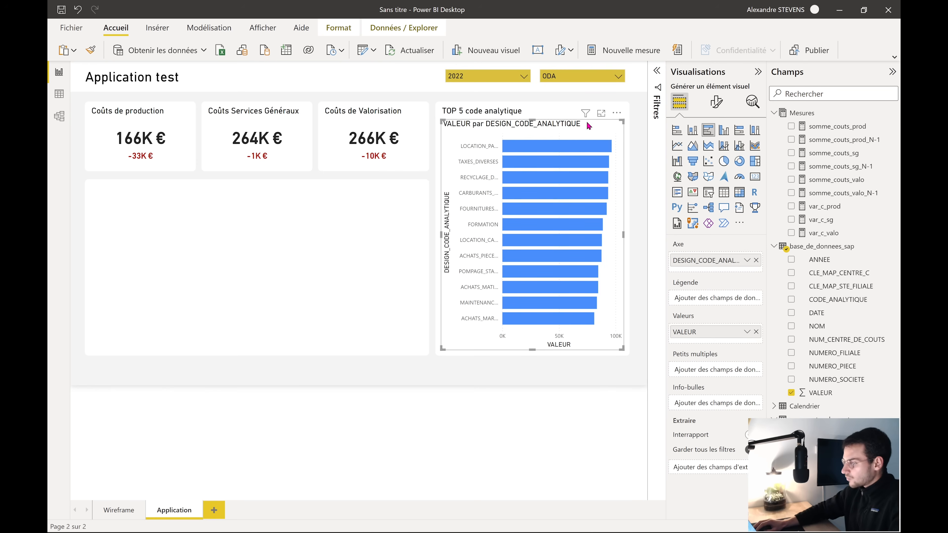
left_click(656, 109)
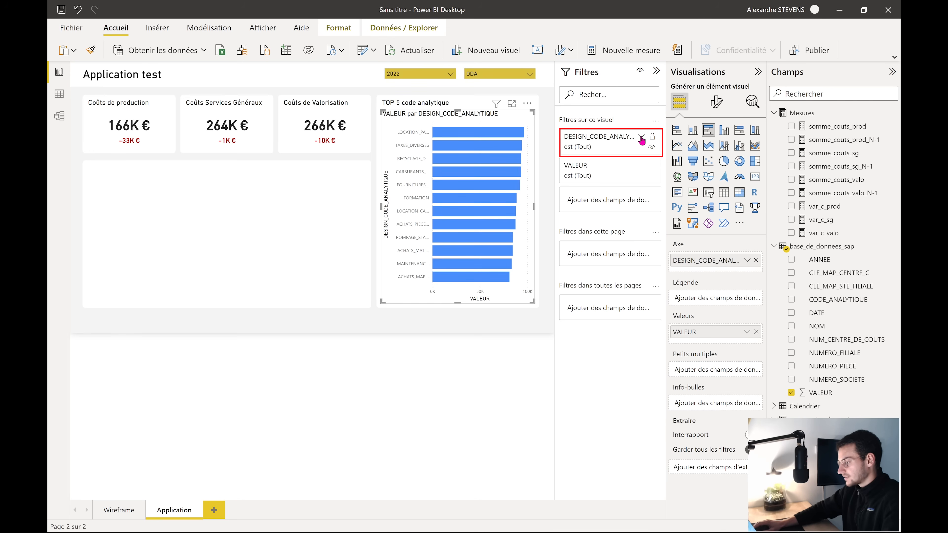
Apply an N premiers filter keeping the top 5 DESIGN_CODE_ANALYTIQUE values by VALEUR
left_click(641, 137)
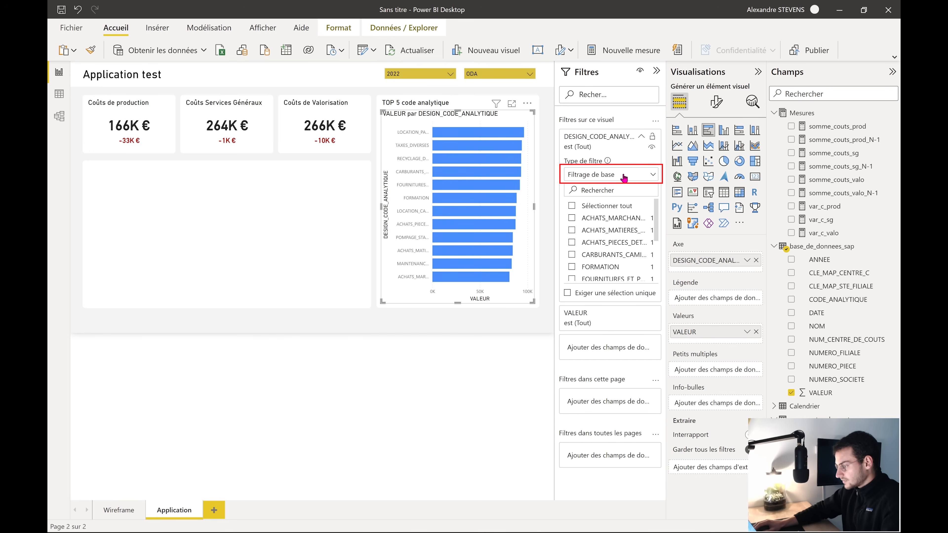
left_click(620, 182)
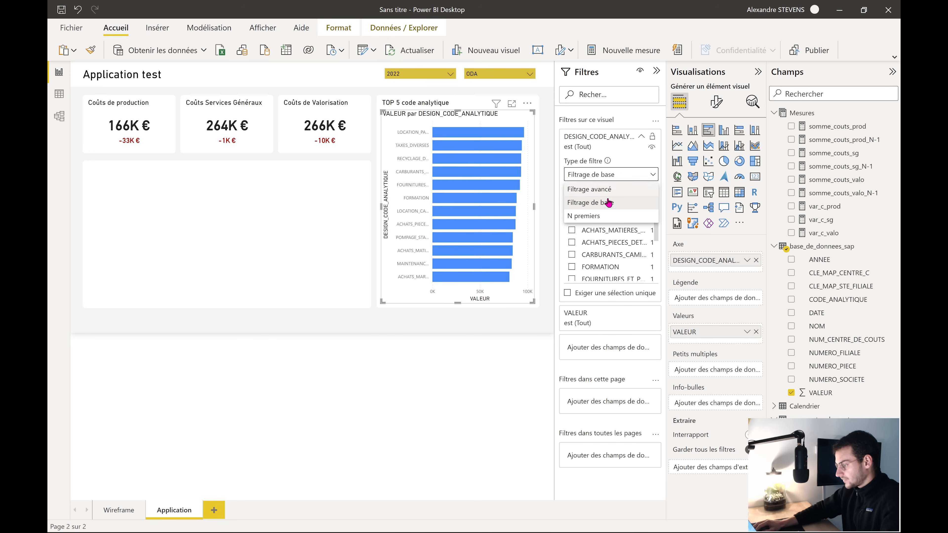
left_click(595, 217)
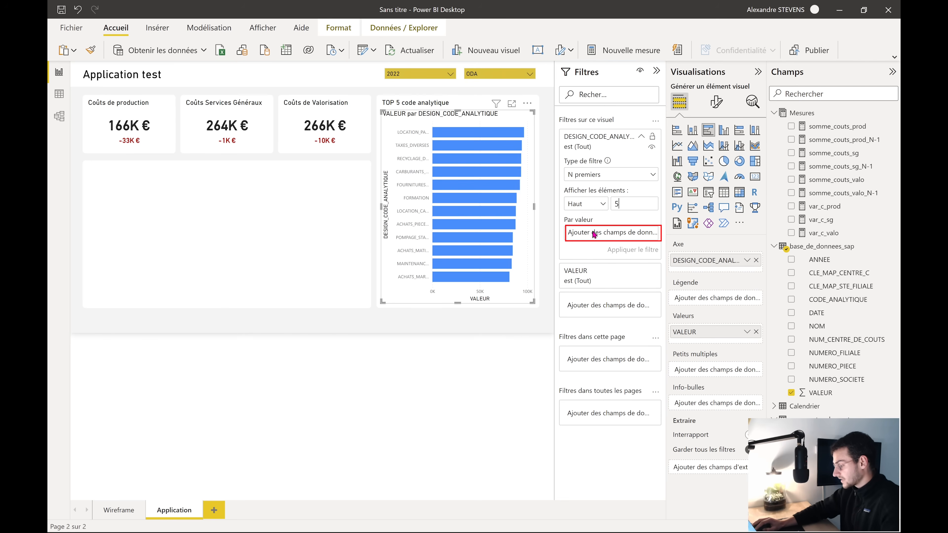
left_click_drag(834, 399, 587, 236)
left_click(632, 248)
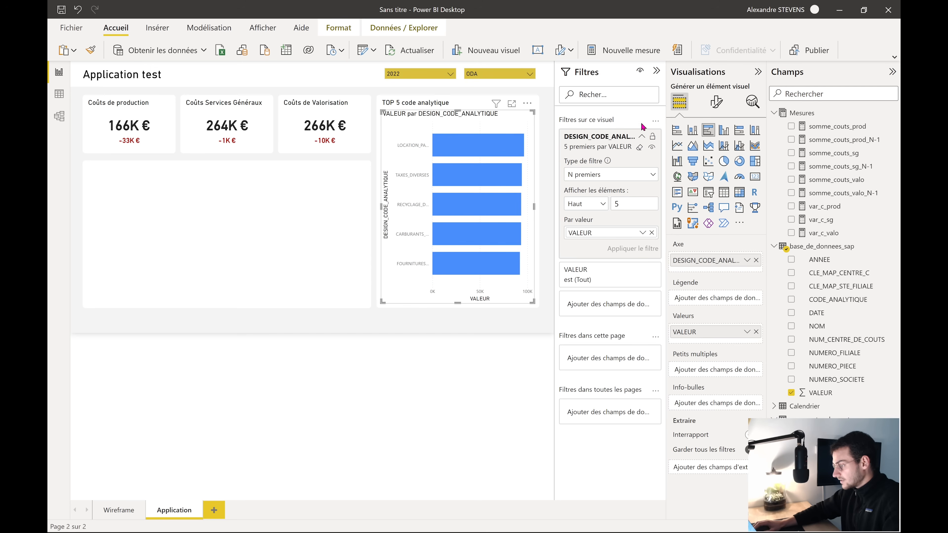
left_click(641, 136)
left_click(656, 70)
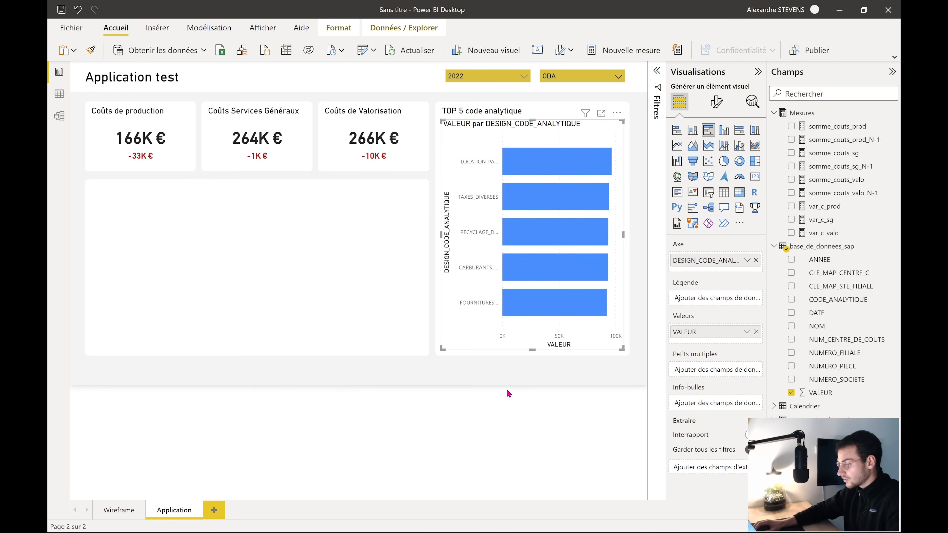
Turn off the Y axis and X axis titles on the bar chart
left_click(716, 101)
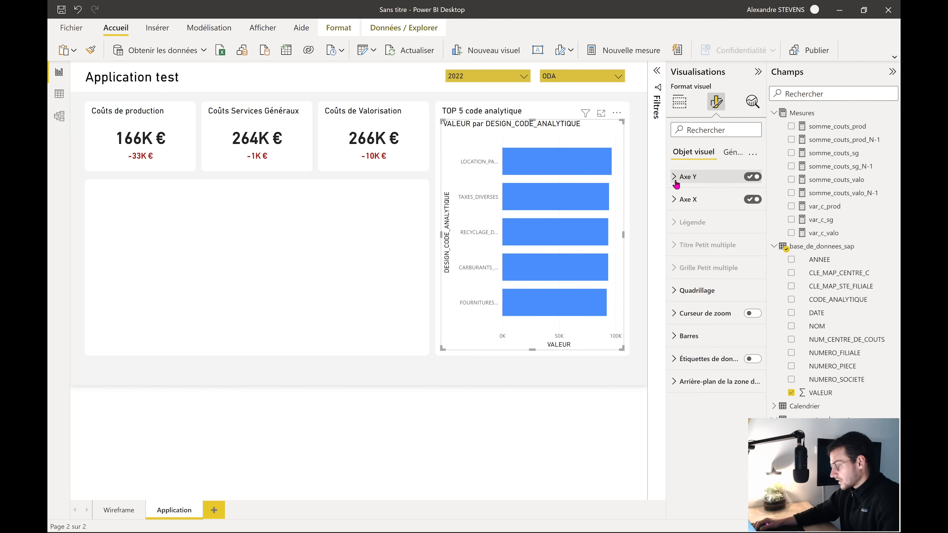
left_click(678, 182)
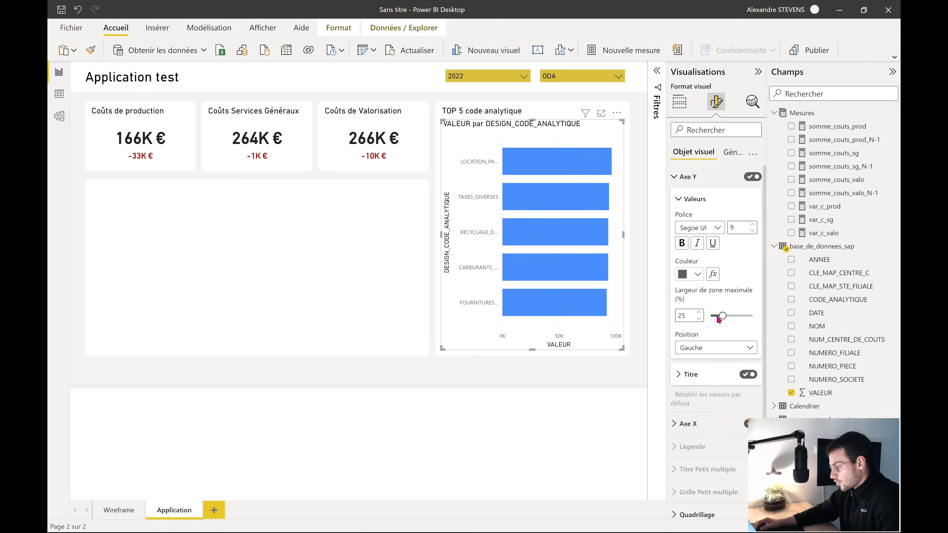
scroll(715, 358, "down", 2)
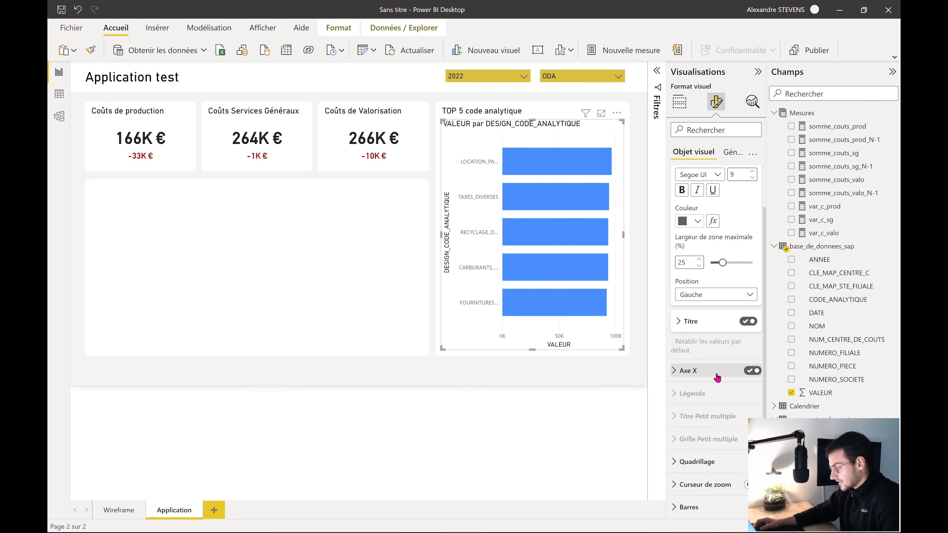
left_click(747, 322)
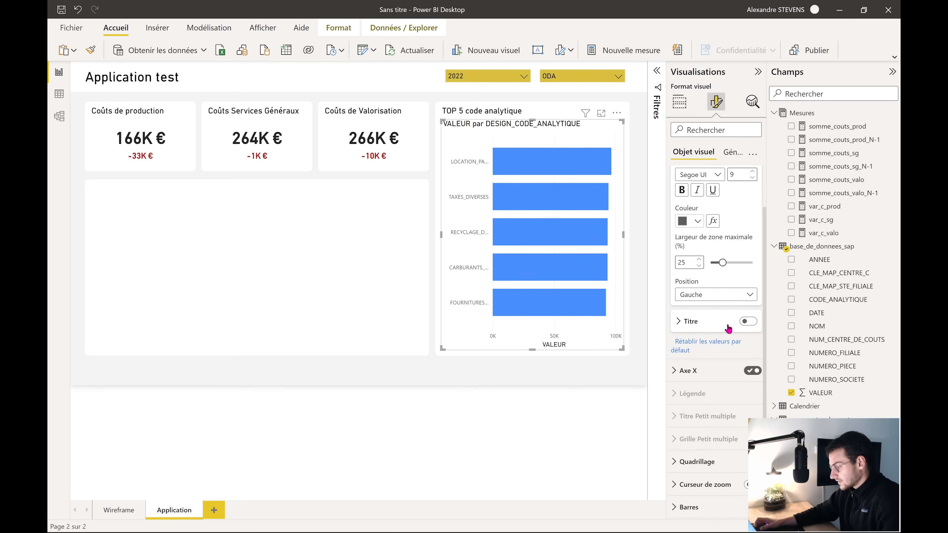
scroll(727, 328, "up", 2)
left_click(684, 187)
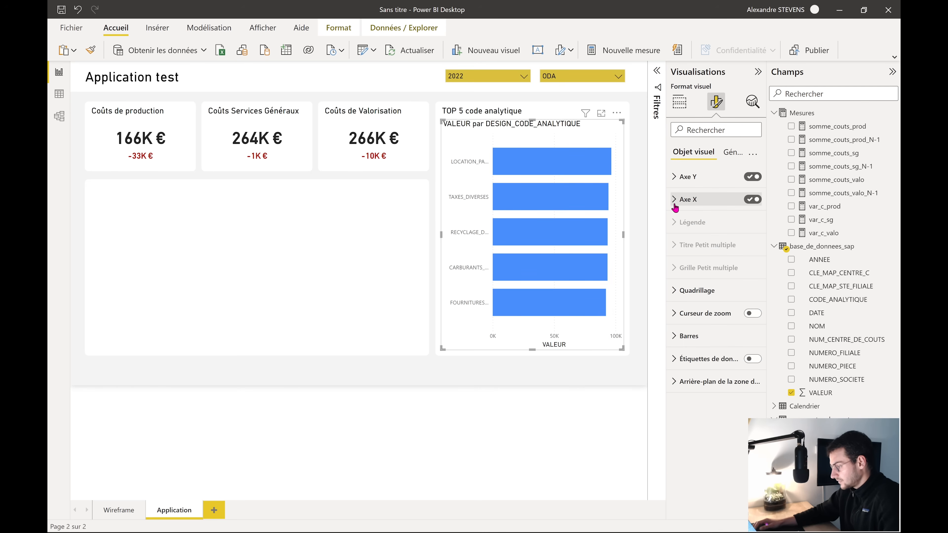
left_click(683, 199)
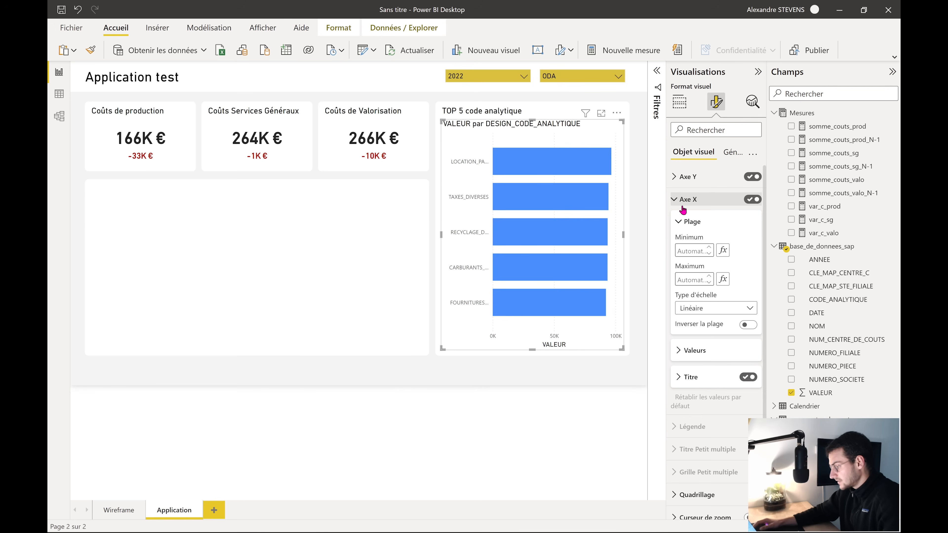
left_click(748, 378)
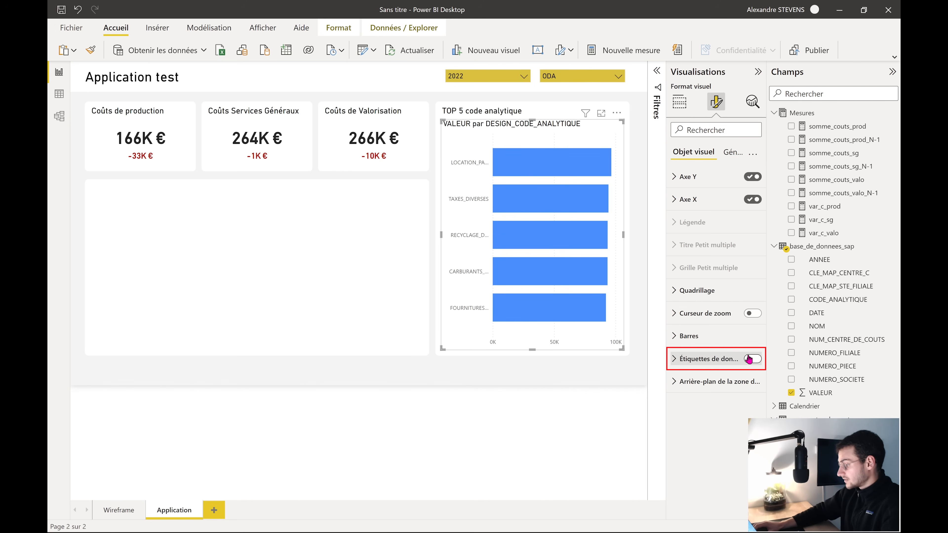
Switch on data labels for the bars and hide the X axis
left_click(752, 359)
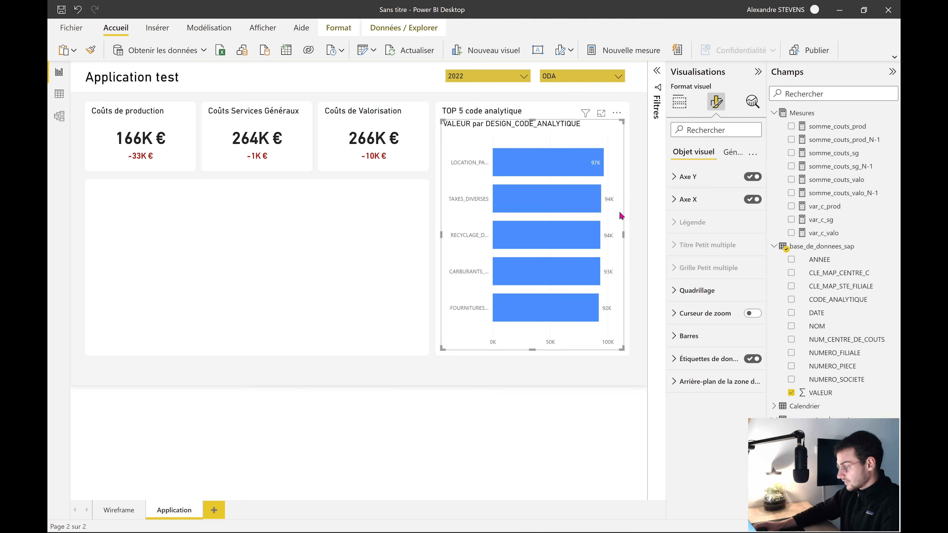
left_click(678, 199)
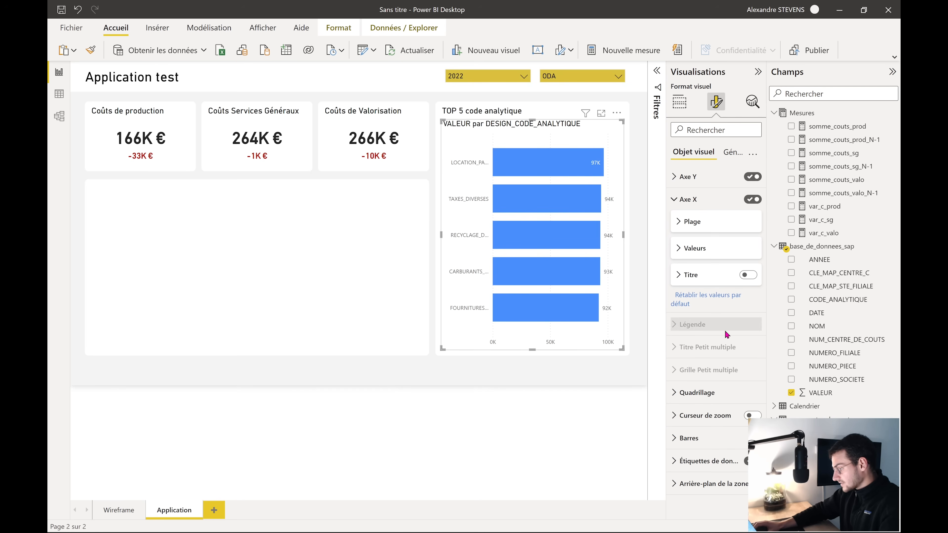
left_click(752, 201)
left_click(680, 202)
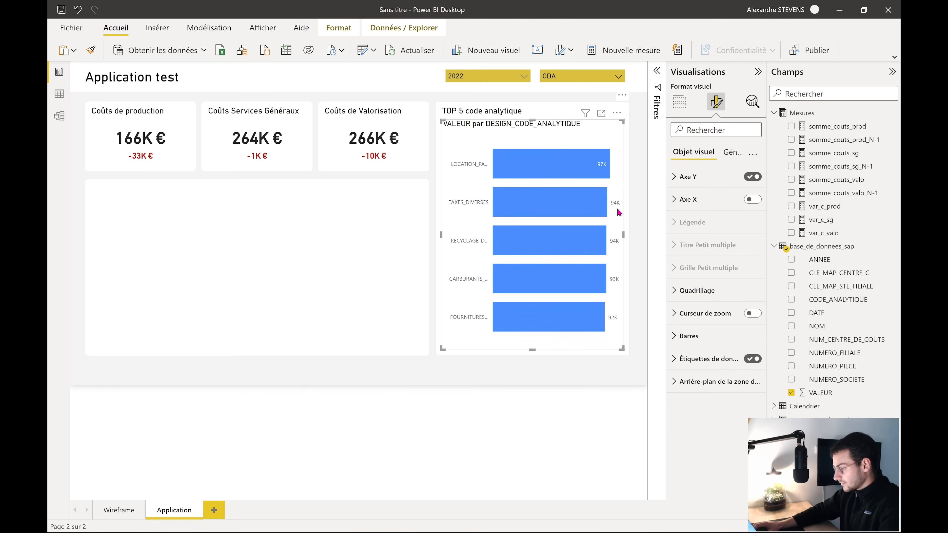
Set the data label position to Bord intérieur, inside each bar's end
left_click(693, 359)
scroll(701, 381, "down", 2)
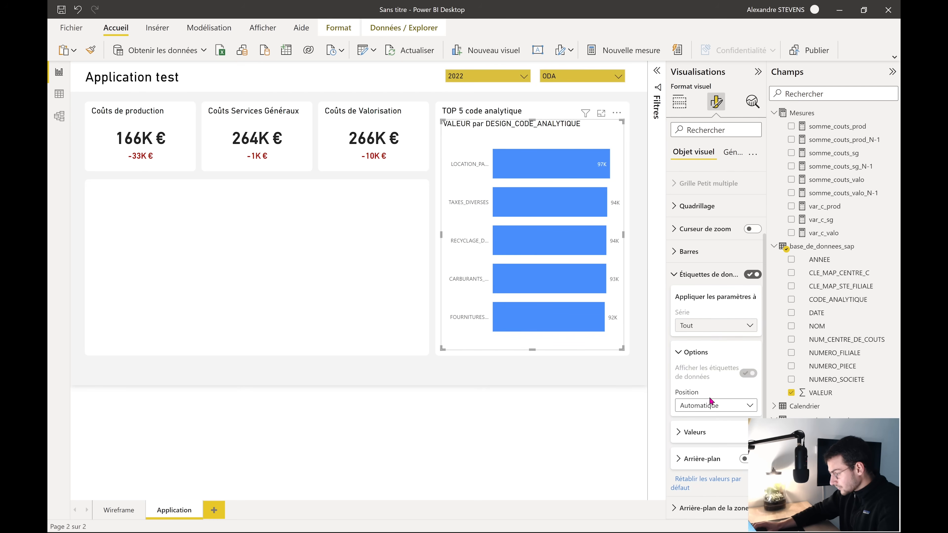
left_click(716, 406)
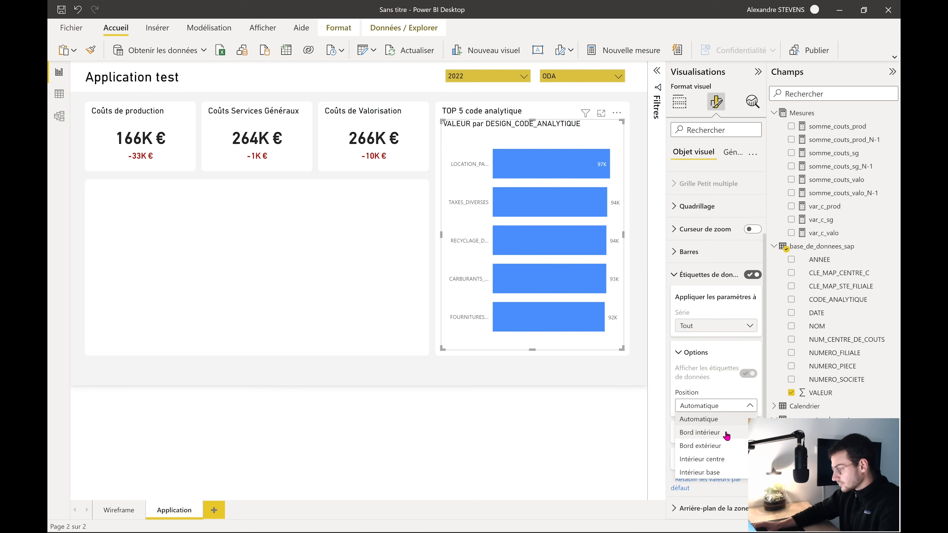
left_click(725, 433)
left_click(723, 405)
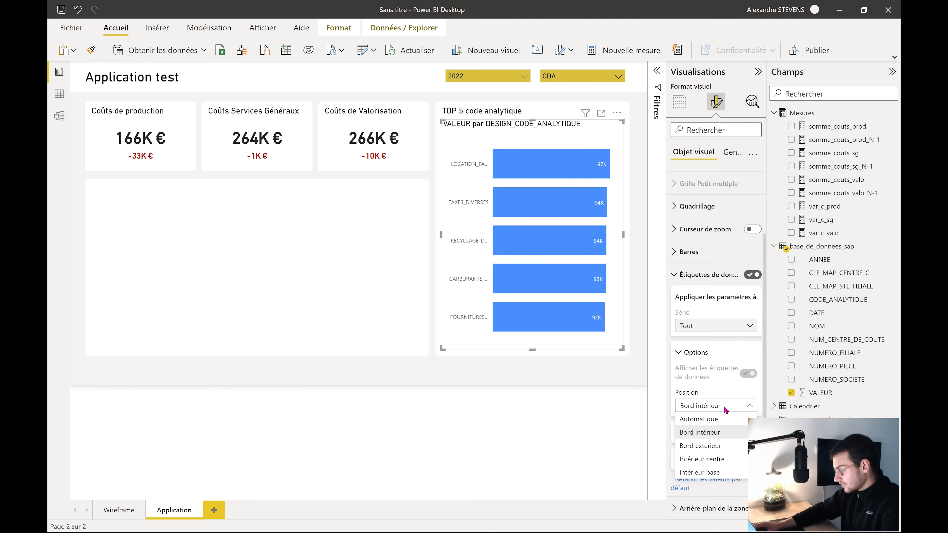
left_click(719, 446)
left_click(739, 407)
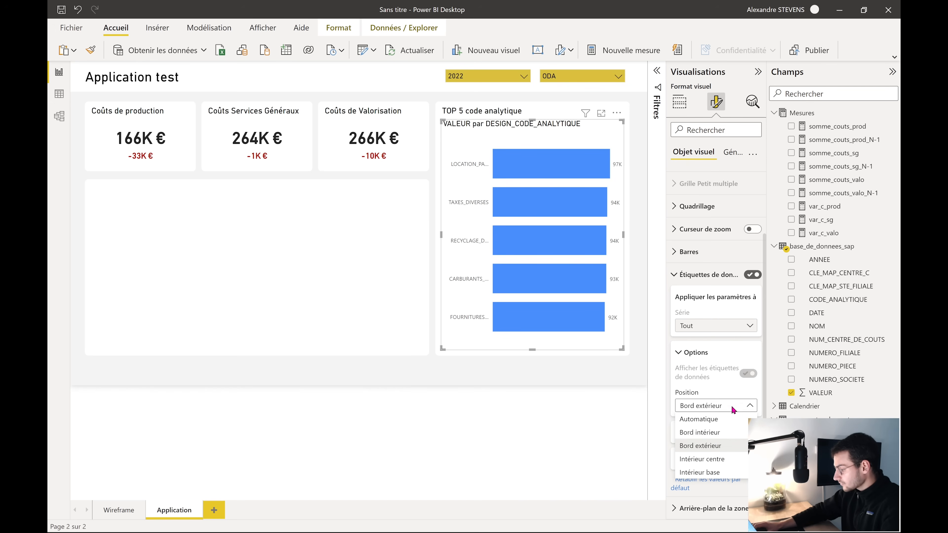
left_click(718, 435)
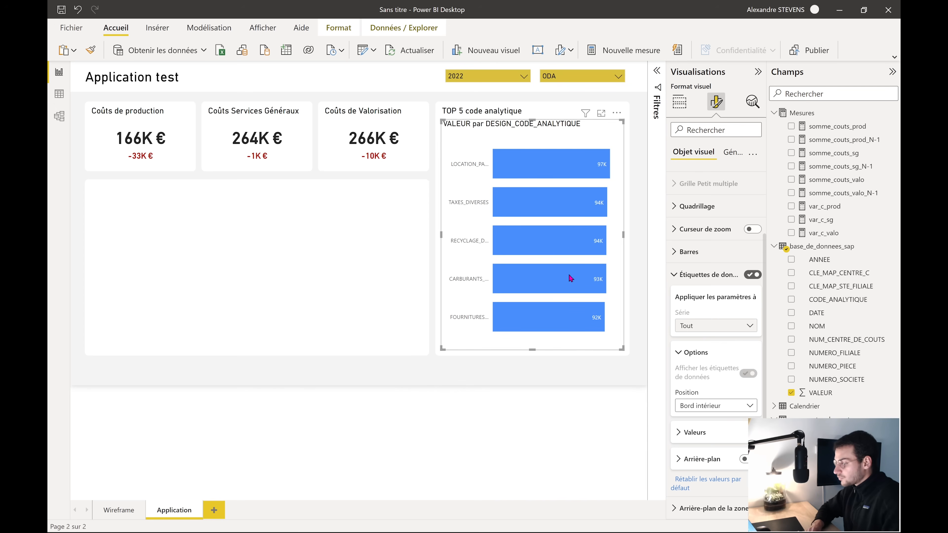
Make the bar value labels bold DIN at size 12
left_click(694, 432)
scroll(707, 437, "down", 3)
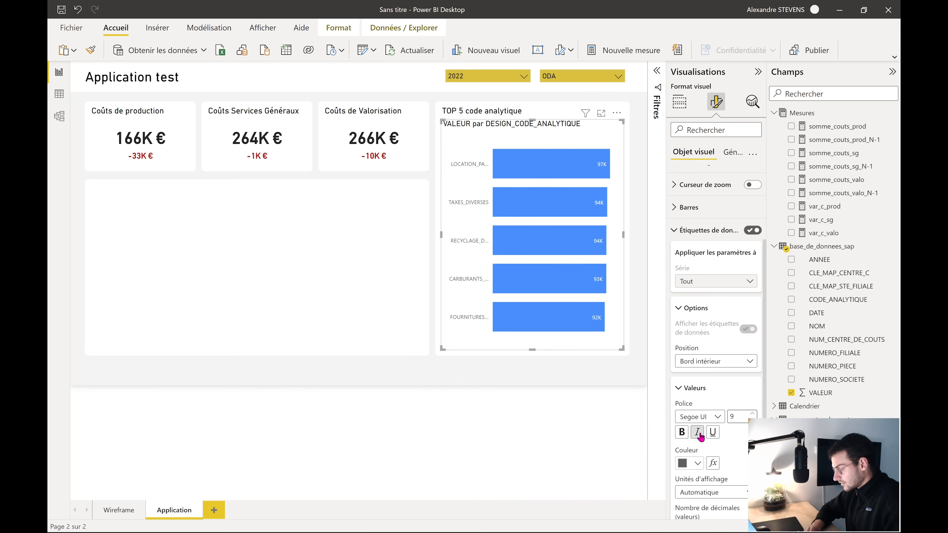
left_click(681, 379)
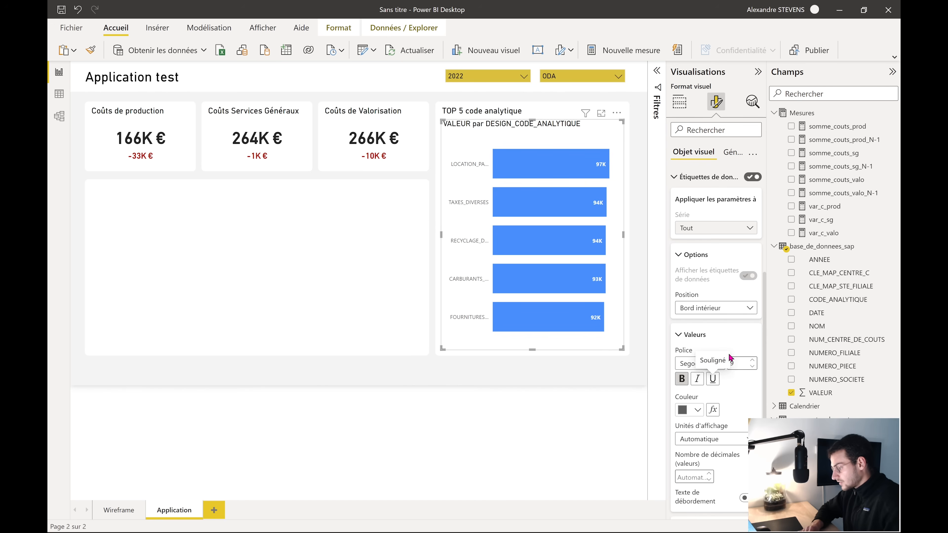
left_click(751, 361)
left_click(751, 361)
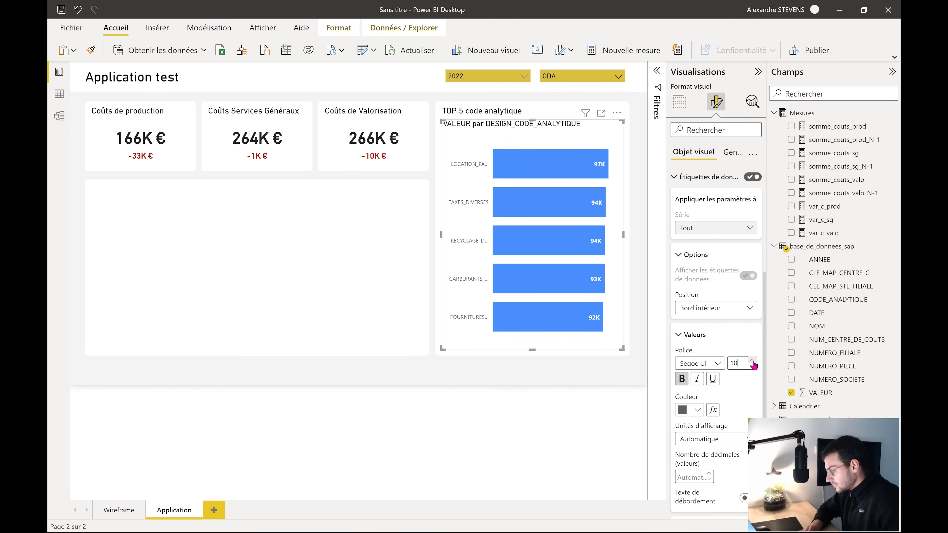
left_click(752, 362)
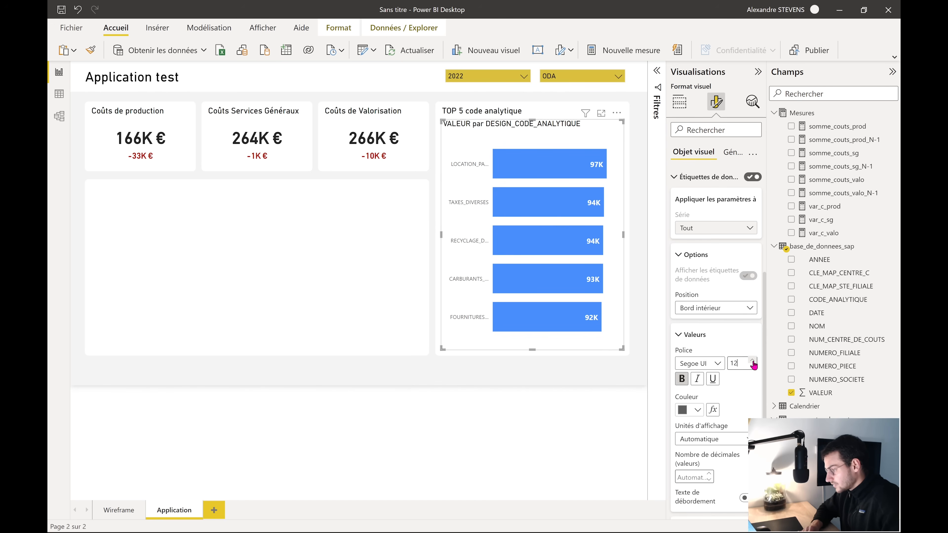
left_click(716, 363)
scroll(711, 272, "up", 3)
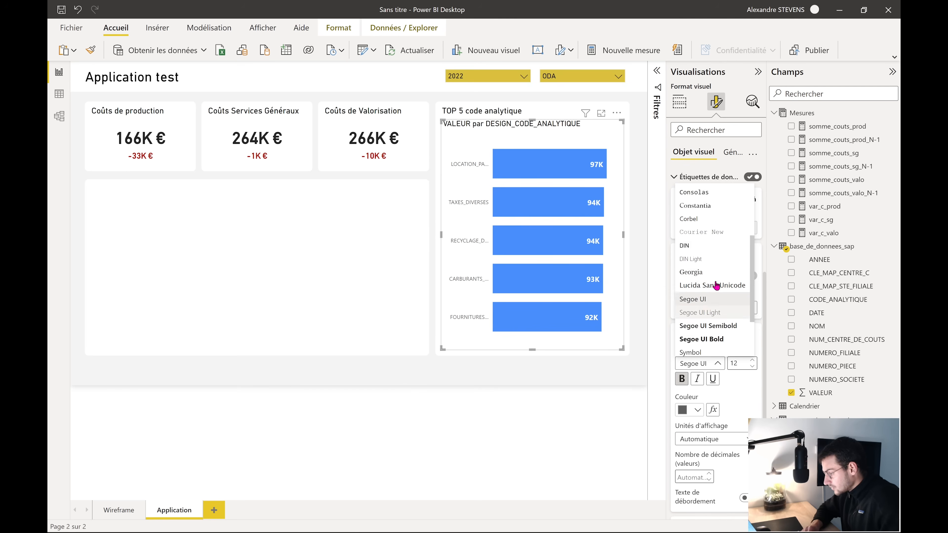
scroll(697, 291, "down", 1)
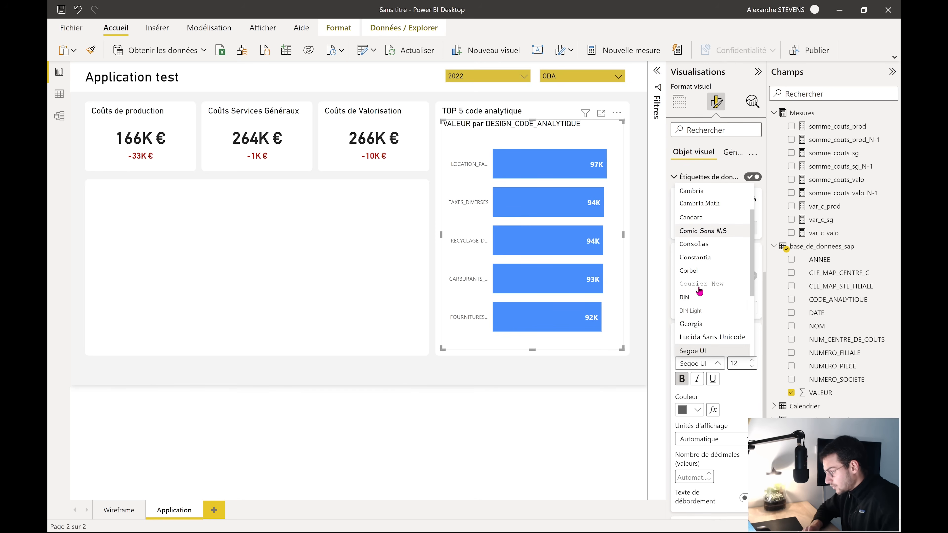
left_click(692, 300)
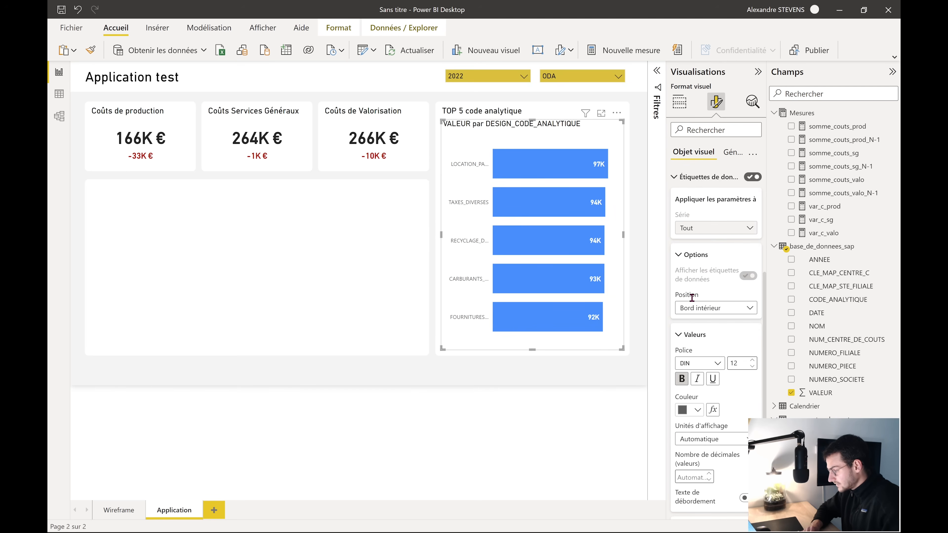
left_click(687, 256)
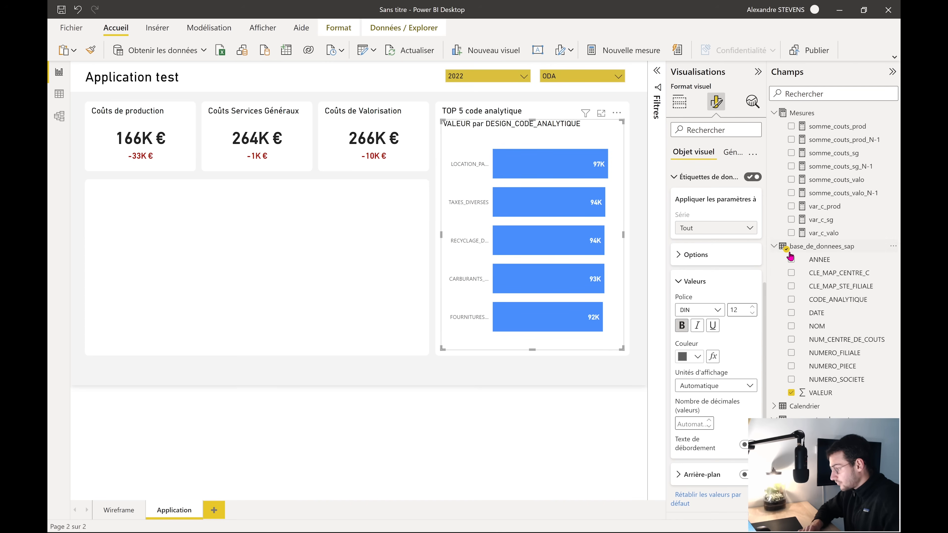
left_click(818, 396)
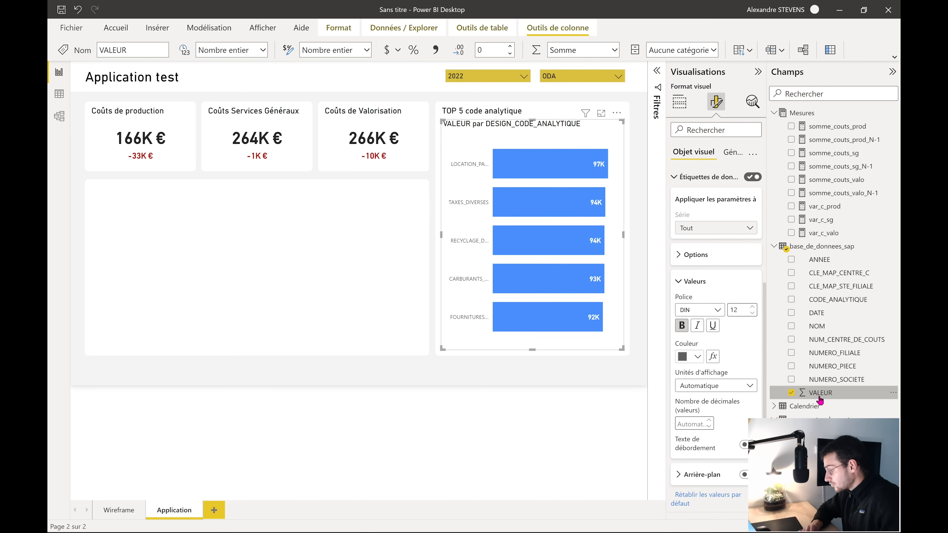
Format VALEUR in euros and turn on a background behind the data labels
left_click(398, 53)
left_click(418, 34)
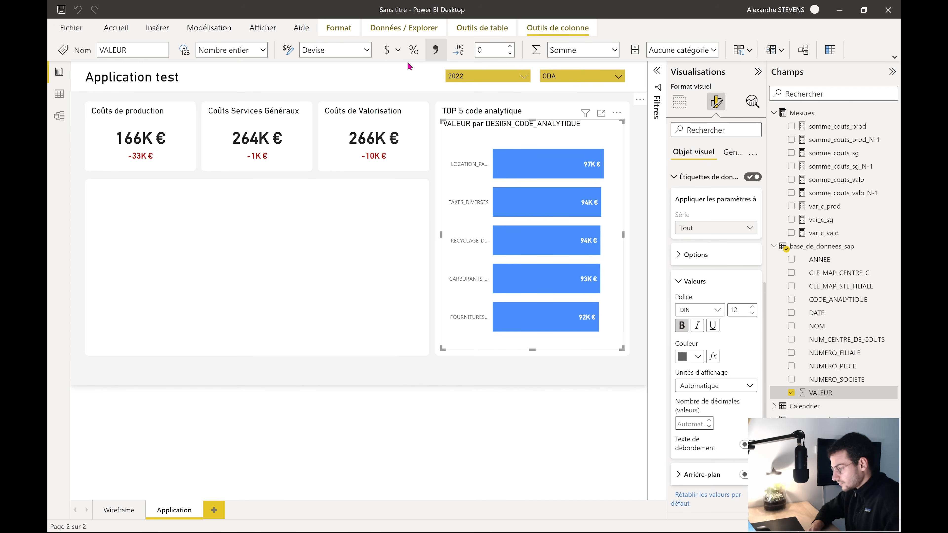
scroll(724, 382, "down", 1)
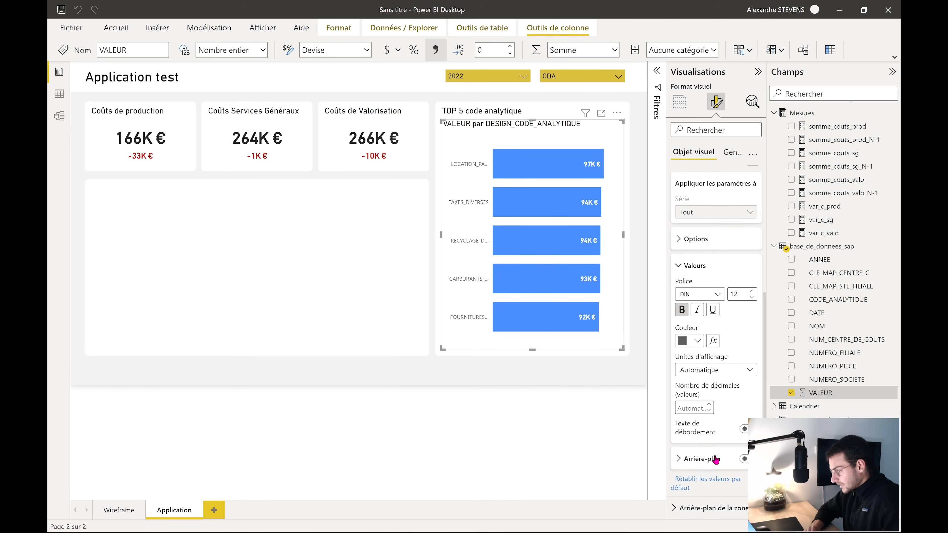
left_click(744, 459)
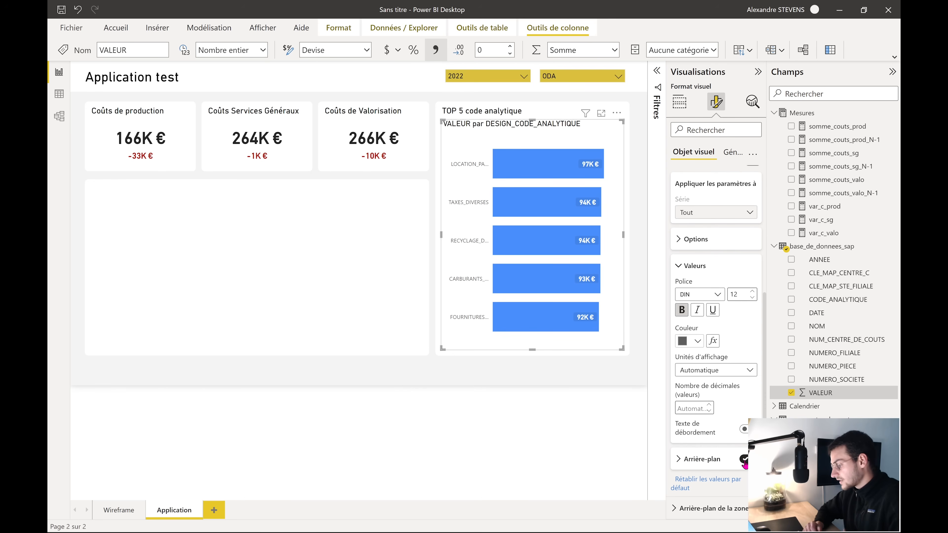
left_click(688, 266)
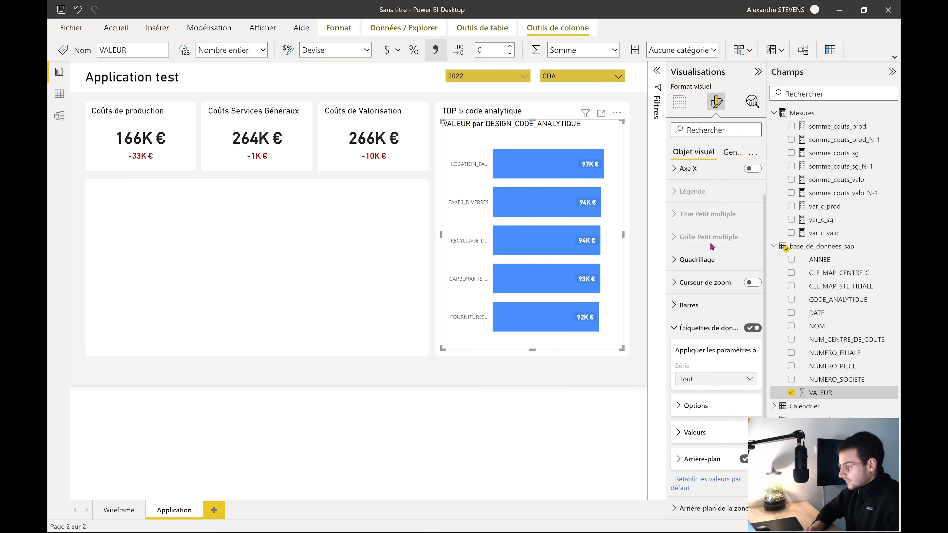
left_click(710, 344)
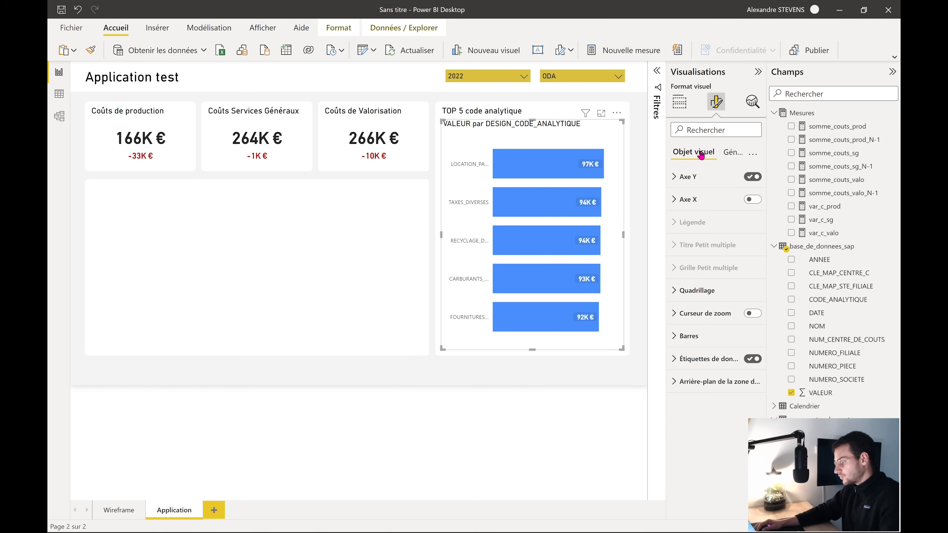
Colour the chart's bars a lighter blue
left_click(689, 335)
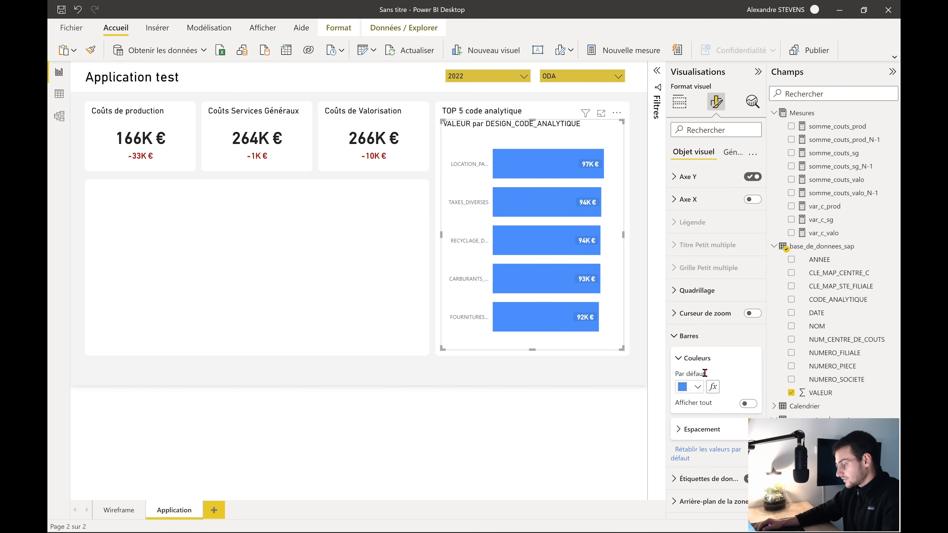
left_click(697, 387)
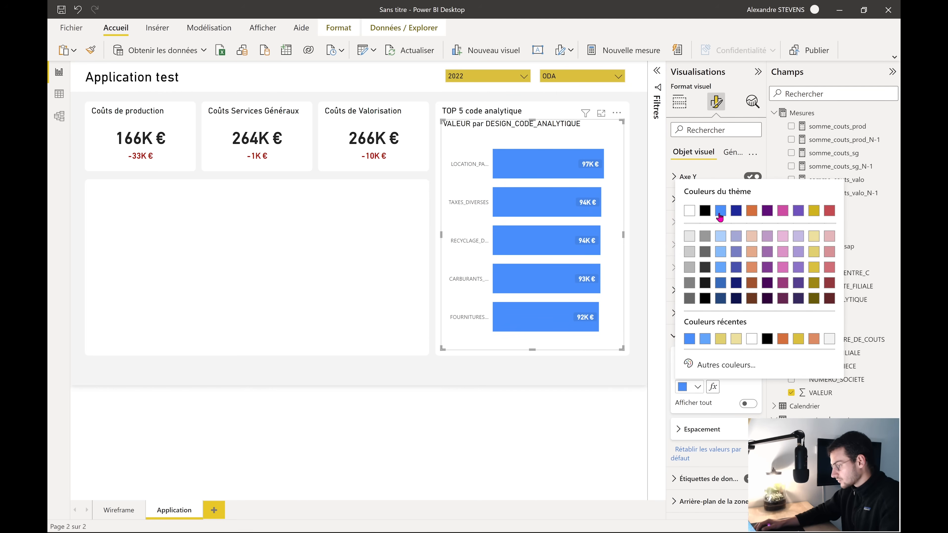
left_click(720, 271)
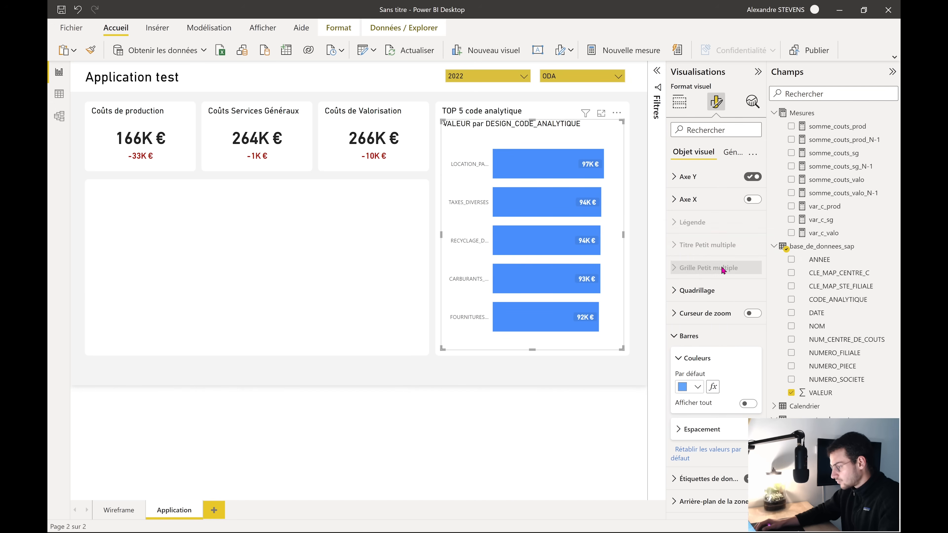
left_click(617, 387)
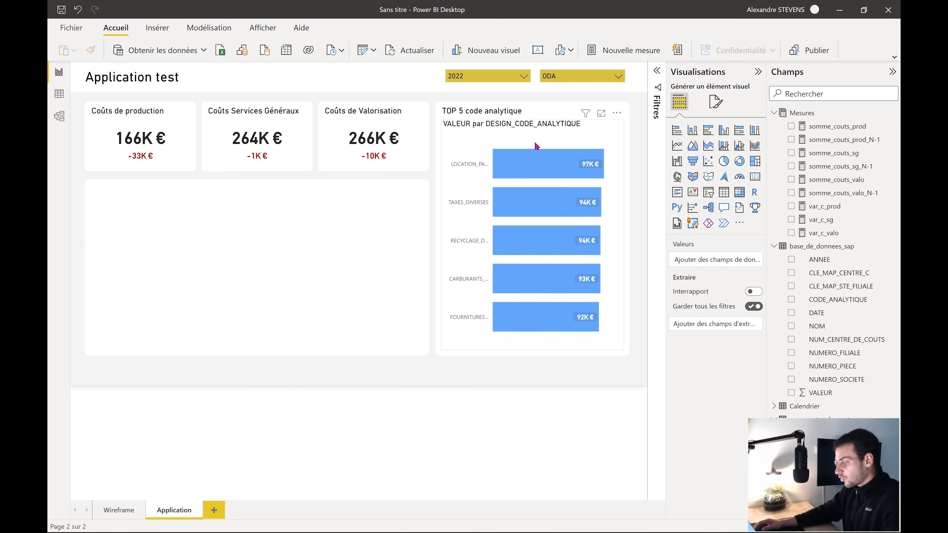
left_click(473, 137)
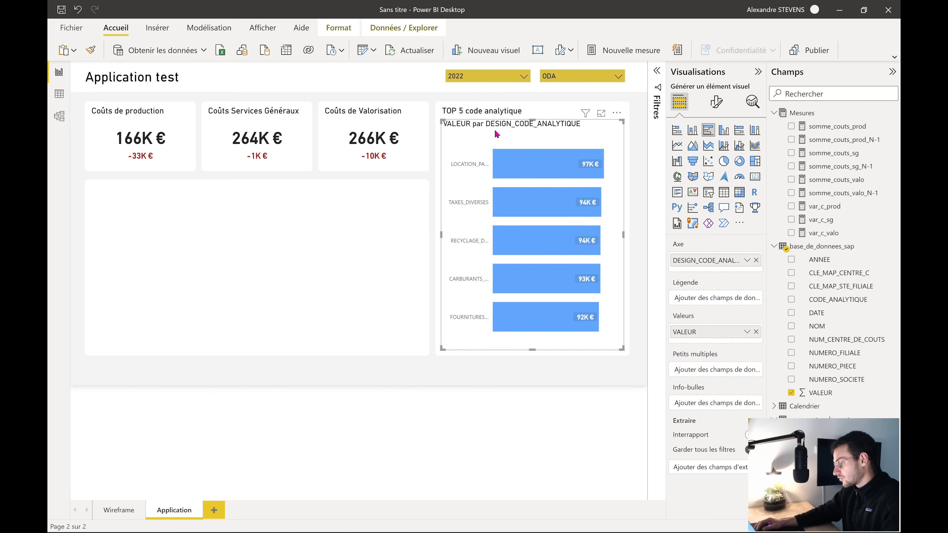
left_click(716, 100)
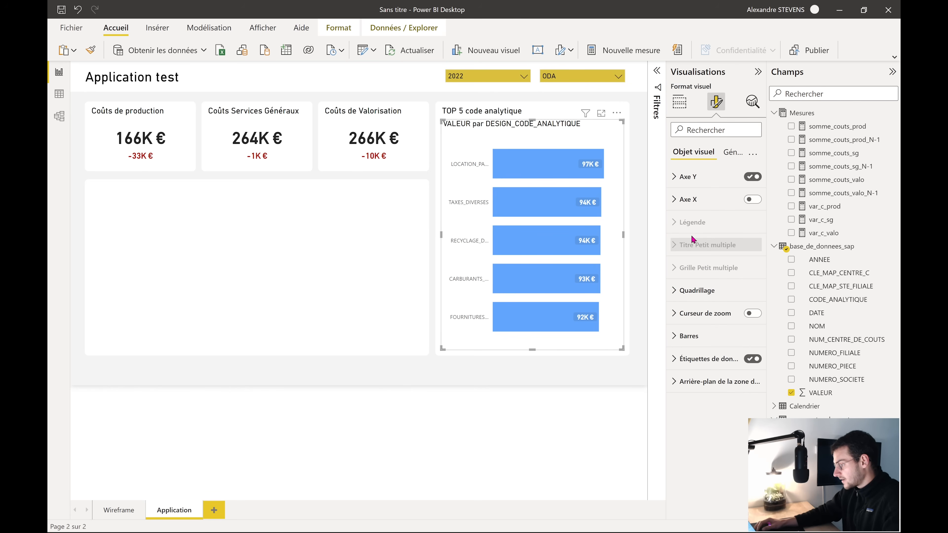
Turn off the chart's 'VALEUR par DESIGN_CODE_ANALYTIQUE' title
left_click(733, 153)
left_click(691, 211)
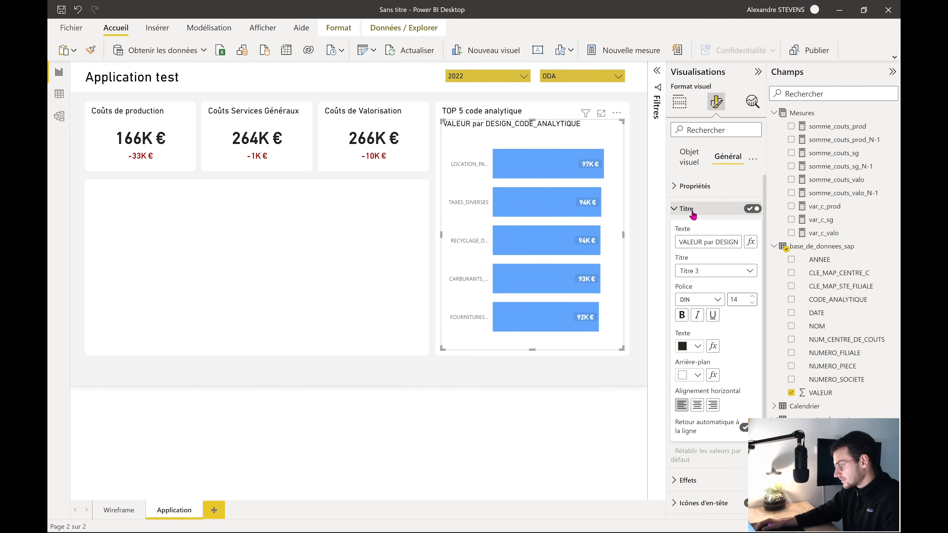
left_click(753, 209)
left_click(679, 209)
left_click(638, 254)
Raise the bars' inner padding to 50 to make them thinner
left_click(556, 349)
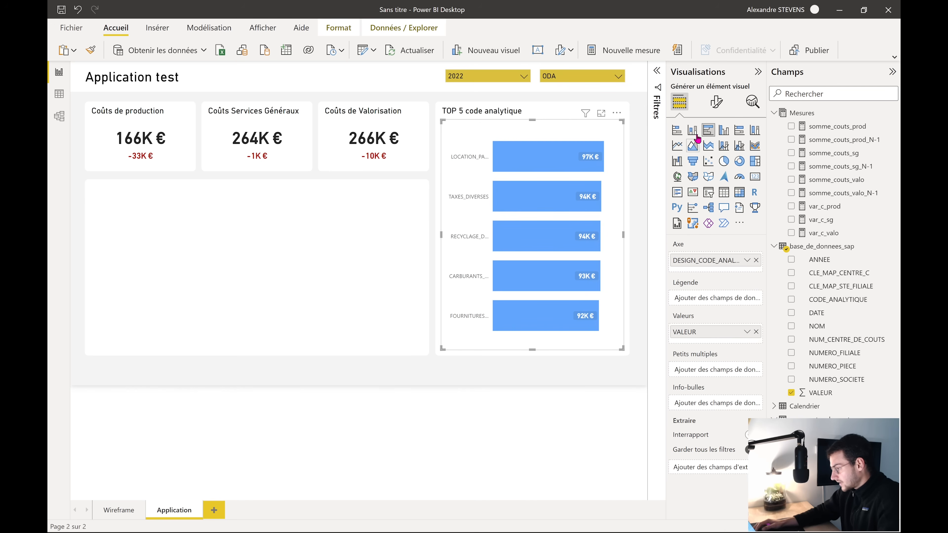
left_click(715, 105)
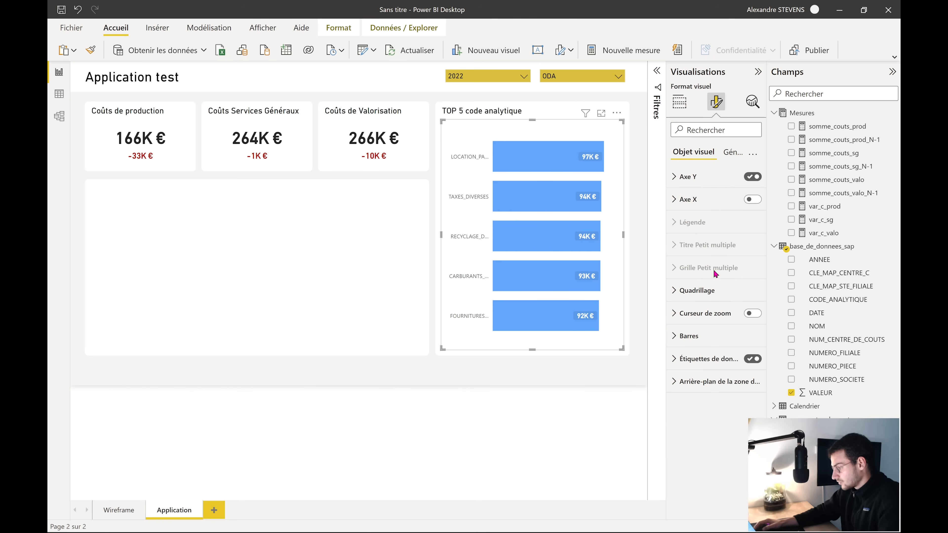
left_click(695, 338)
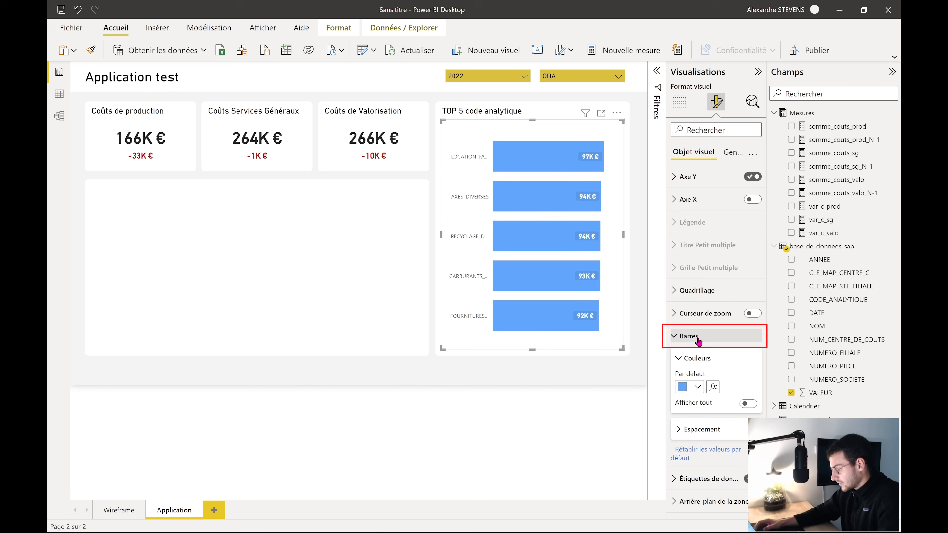
left_click(702, 429)
scroll(707, 418, "down", 2)
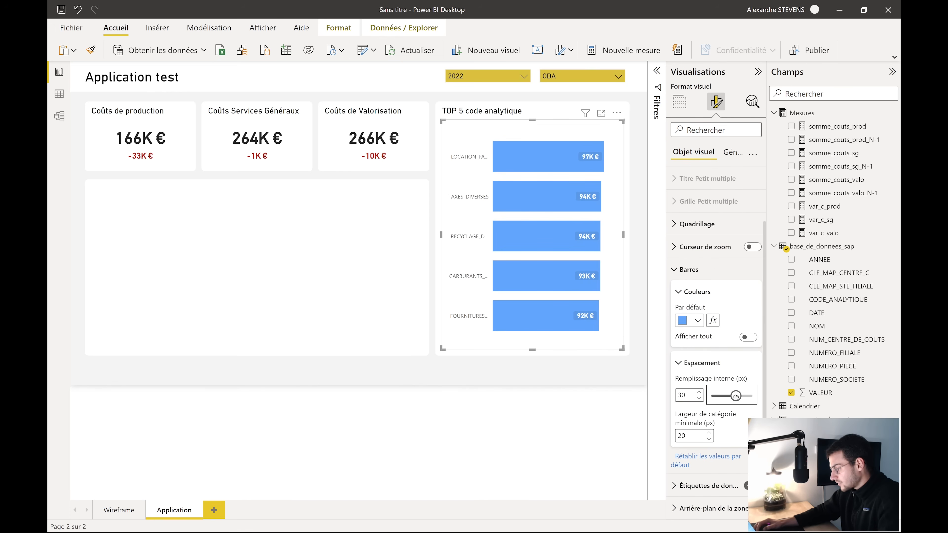
left_click_drag(726, 394, 762, 400)
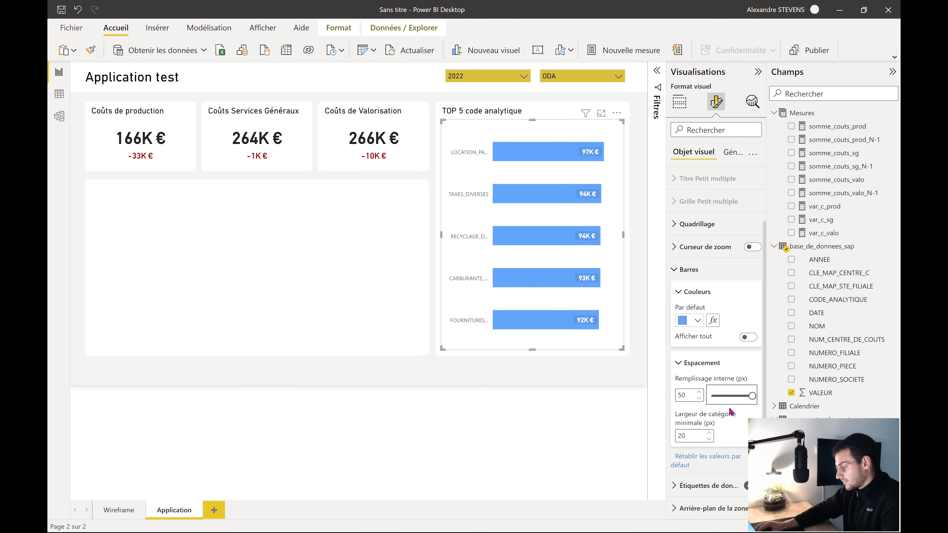
left_click(582, 381)
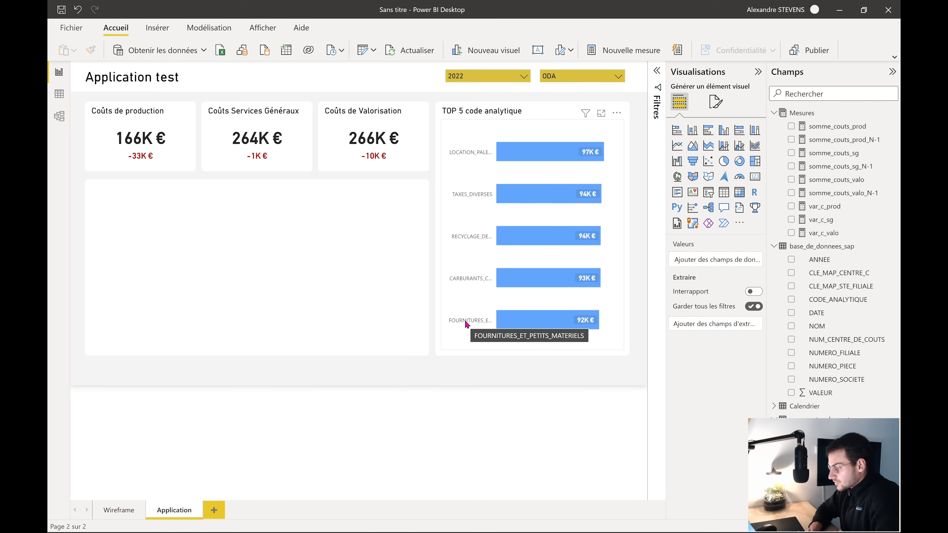
Set the Y axis maximum area width to 40% so names like LOCATION_PALETTES show fully
left_click(715, 102)
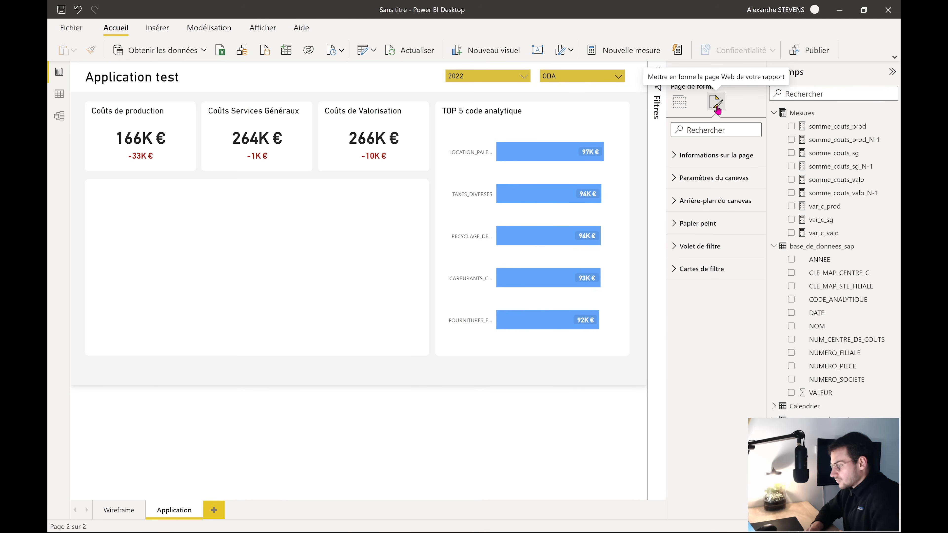
left_click(538, 167)
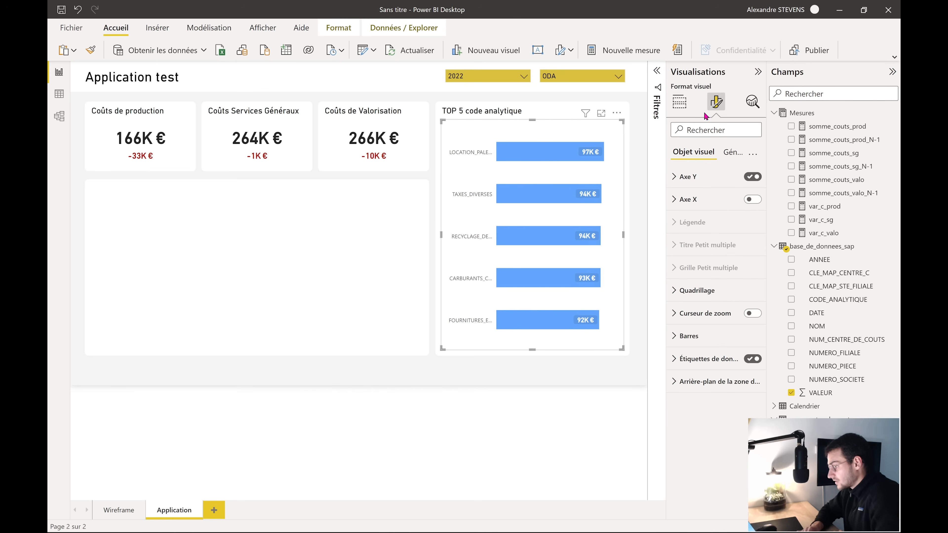
left_click(696, 177)
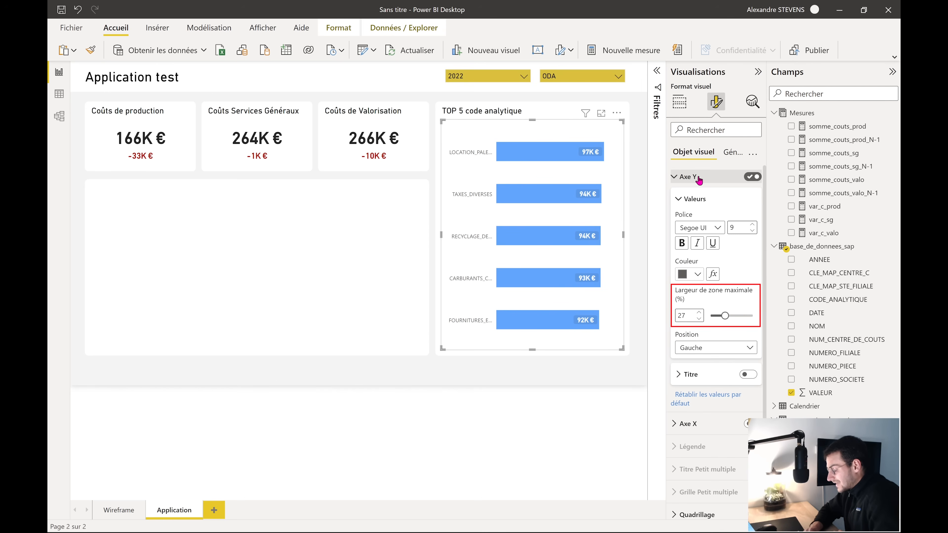
mouse_move(698, 297)
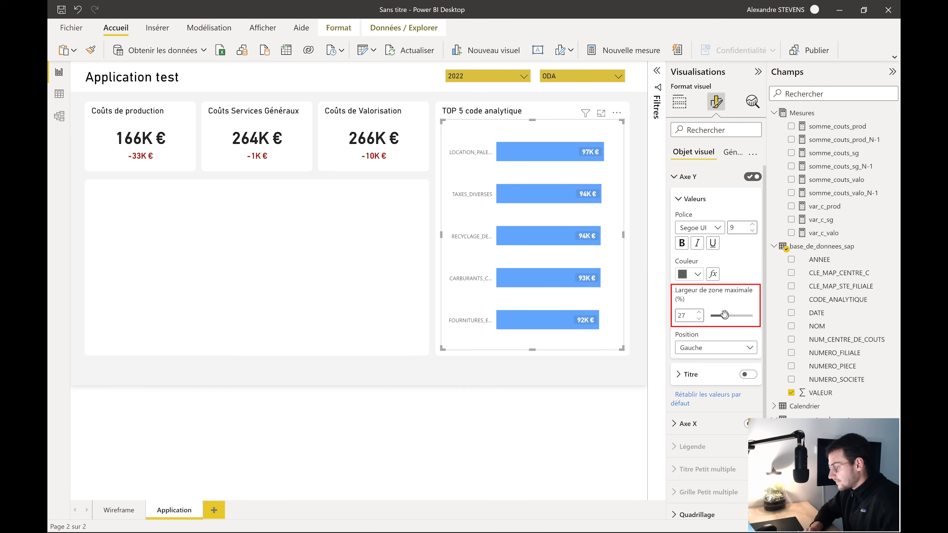
left_click_drag(725, 316, 740, 316)
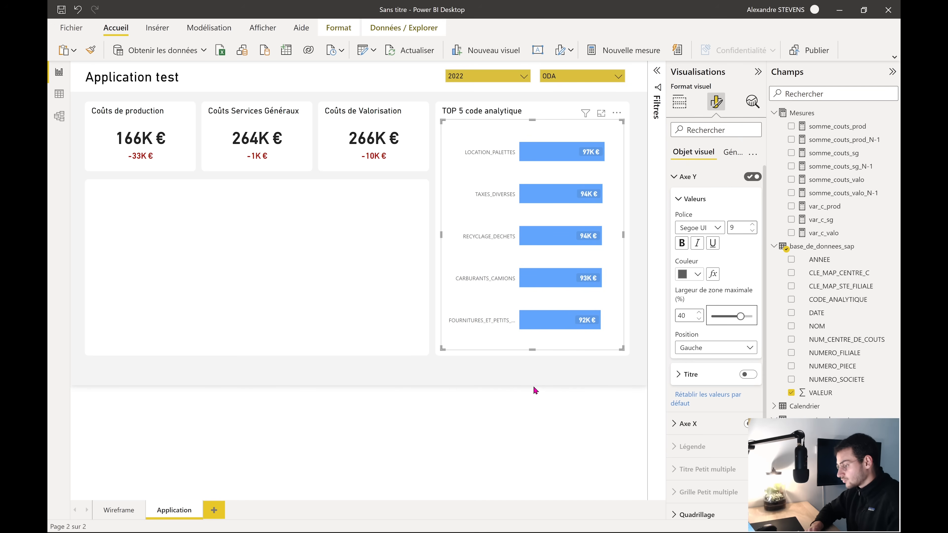
left_click(553, 405)
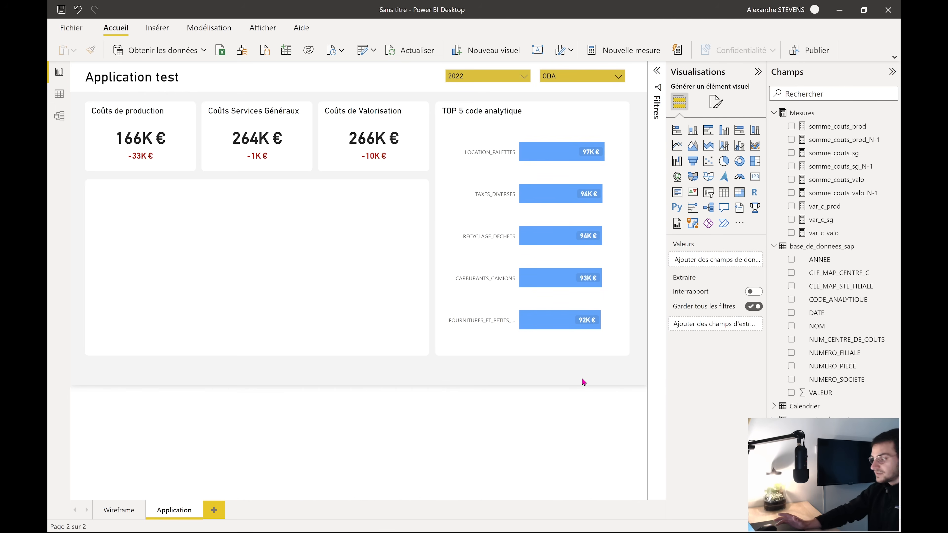
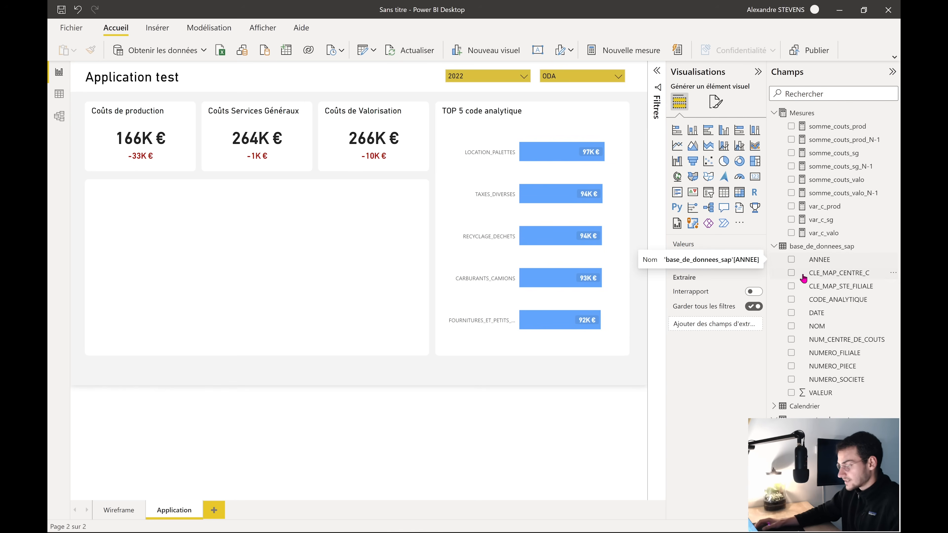
Create a new measure in the Mesures table named calcul_ytd
left_click(801, 113)
left_click(432, 59)
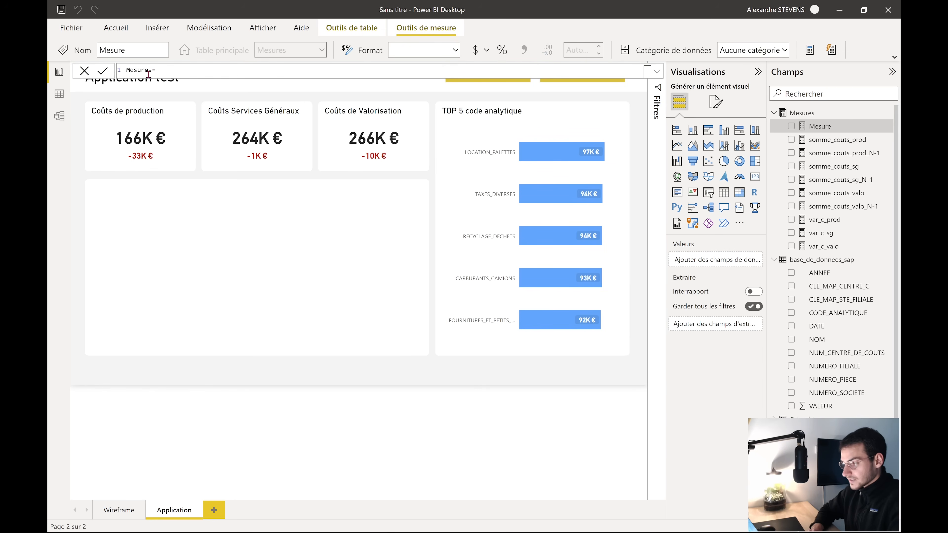
left_click_drag(148, 70, 125, 71)
type("calcul")
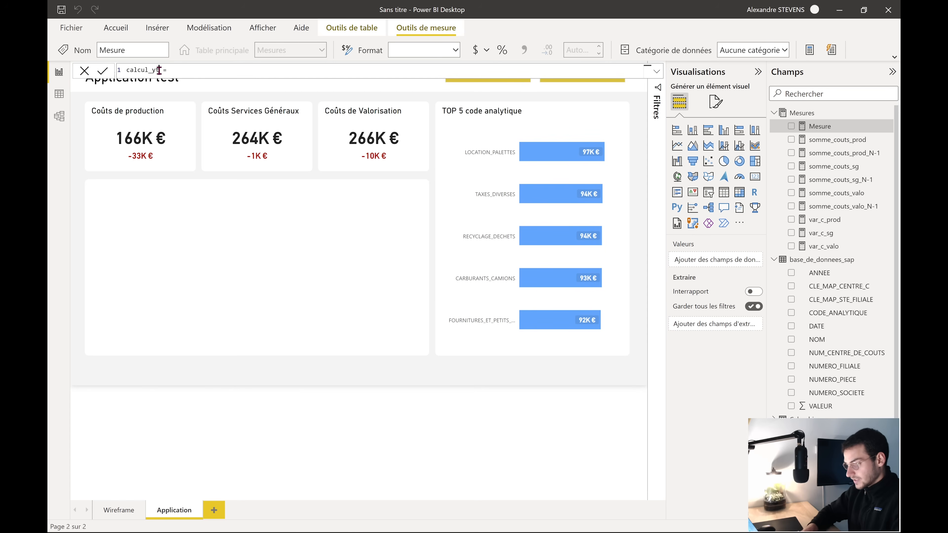
type("_ytd")
Start the formula as TOTALYTD(SUM(base_de_donnees_sap[VALEUR]) using the autocomplete suggestions
left_click(197, 70)
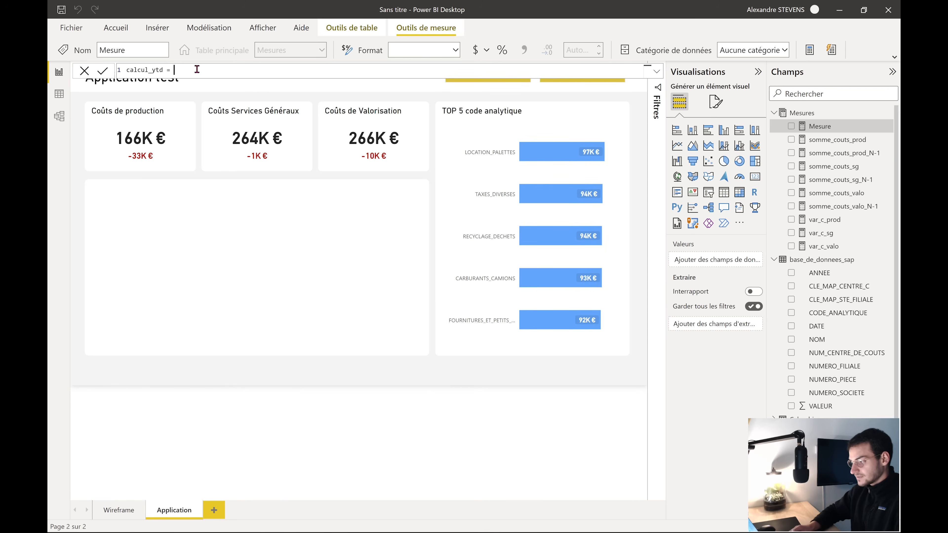
type("TOTAL")
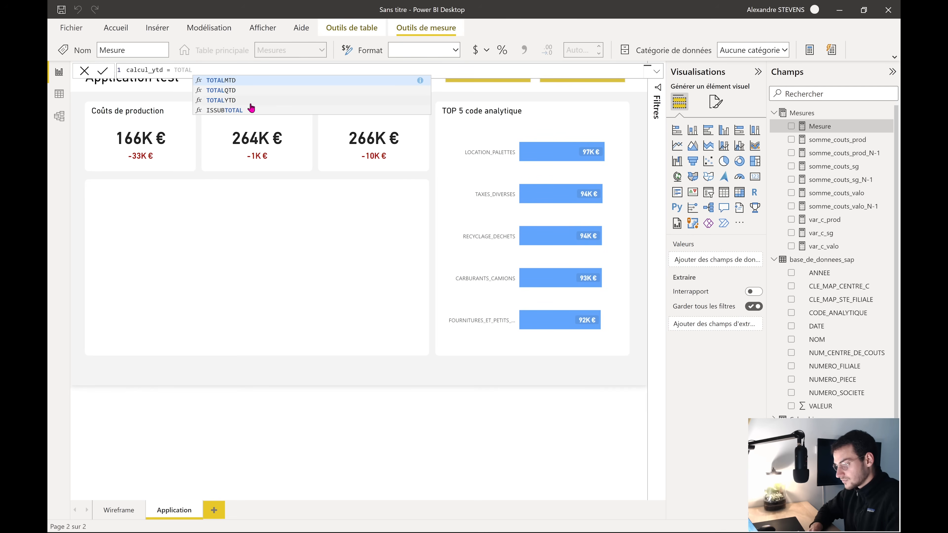
left_click(248, 101)
type("SUM")
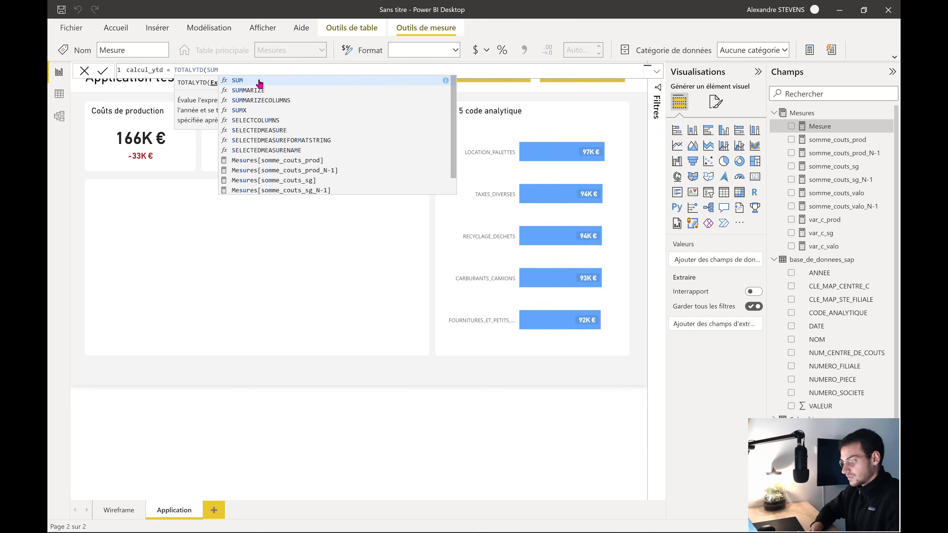
left_click(269, 80)
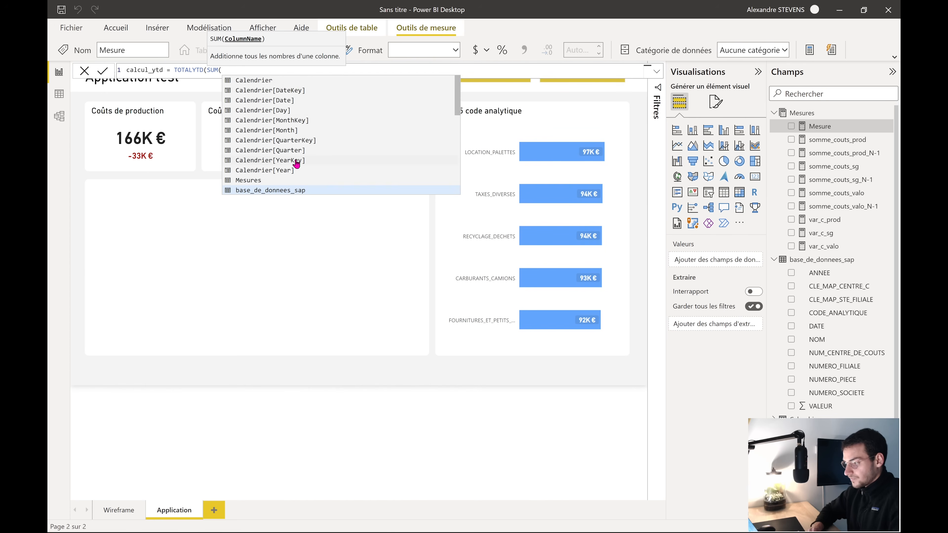
scroll(296, 163, "down", 3)
scroll(328, 189, "down", 5)
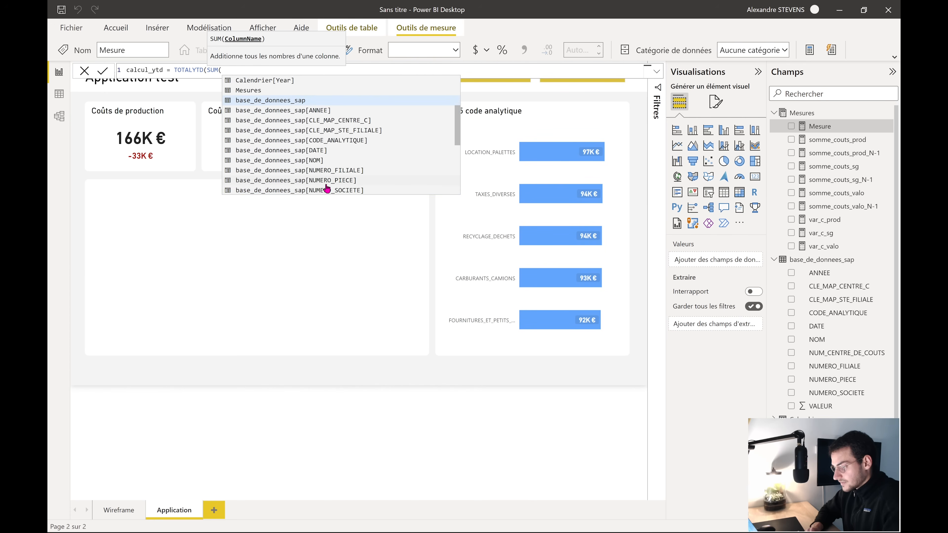
left_click(337, 174)
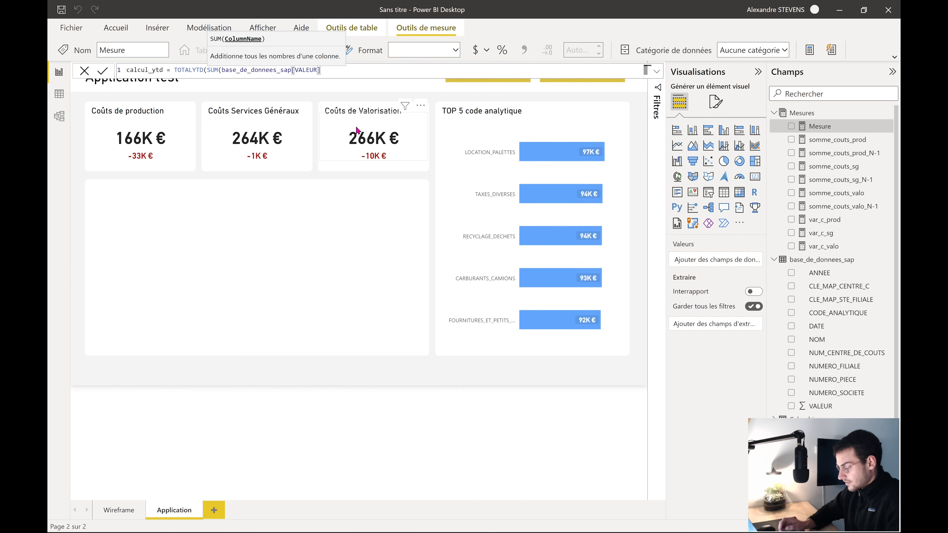
Finish with Calendrier[Date] as the date argument and commit the calcul_ytd measure
type("), DATE")
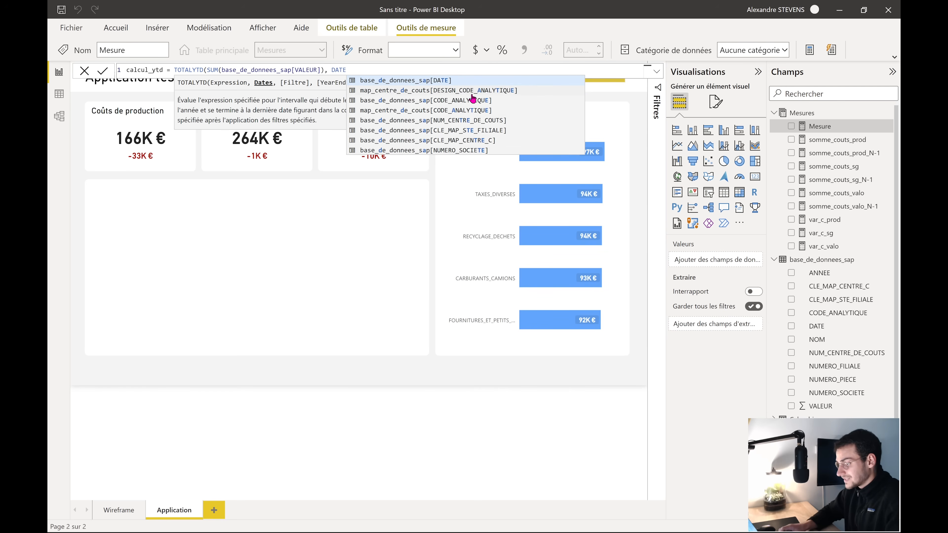
key("BackSpace")
key("BackSpace")
key("BackSpace")
key("BackSpace")
scroll(479, 127, "down", 4)
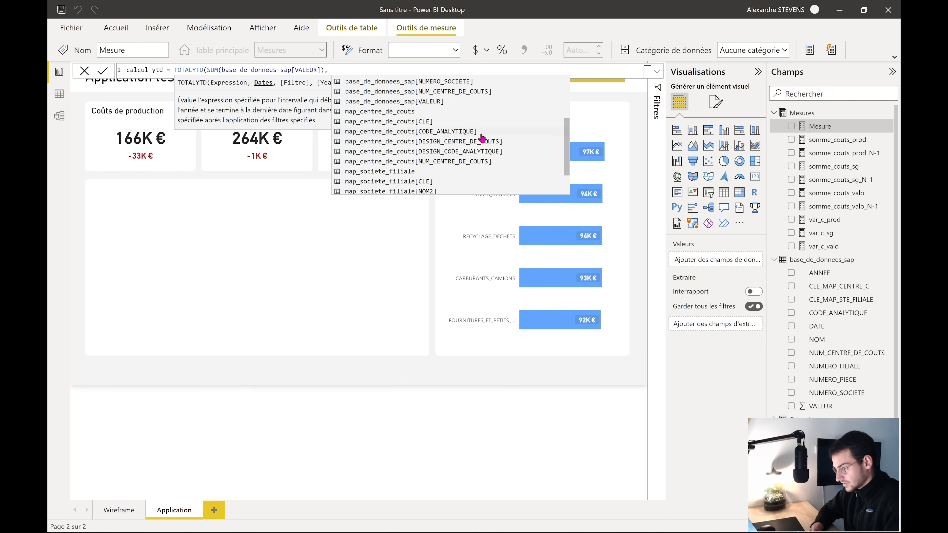
scroll(481, 139, "up", 6)
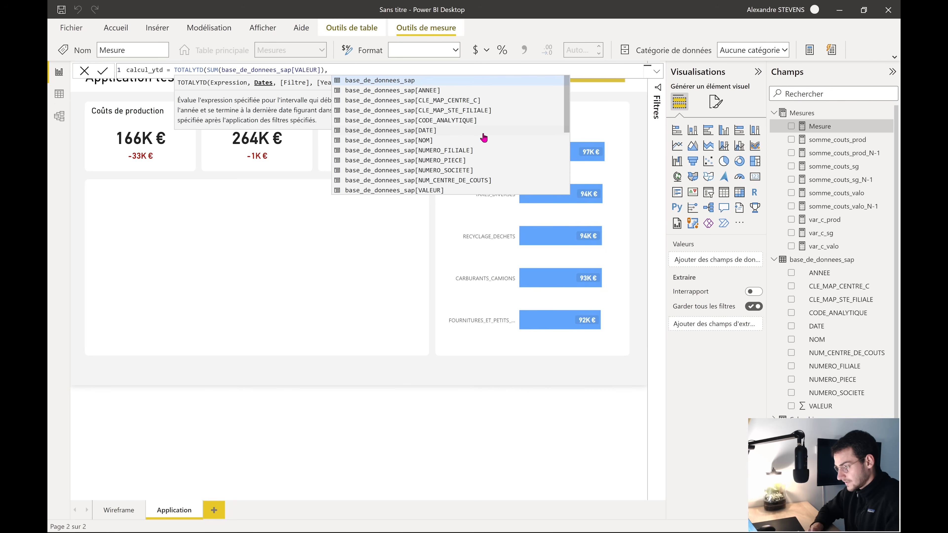
type("Calendrier[Date])")
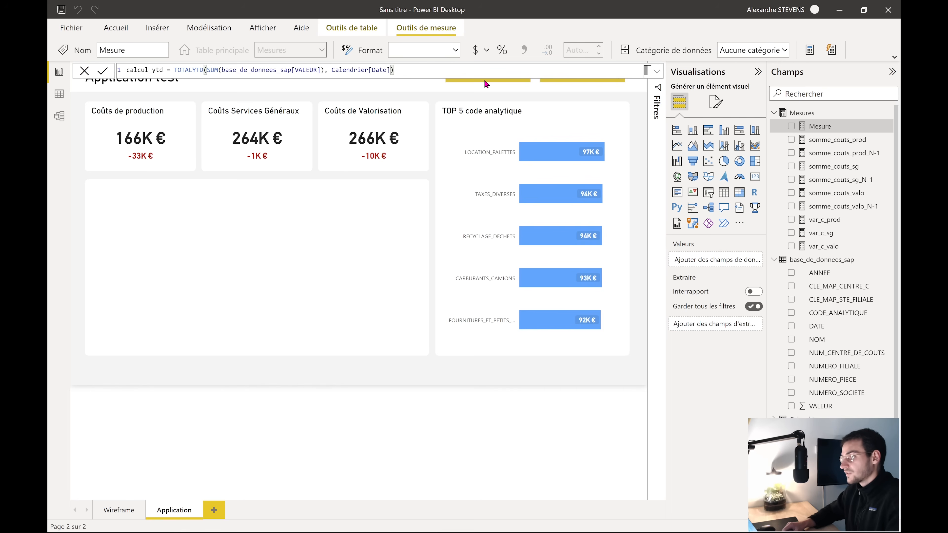
key("Return")
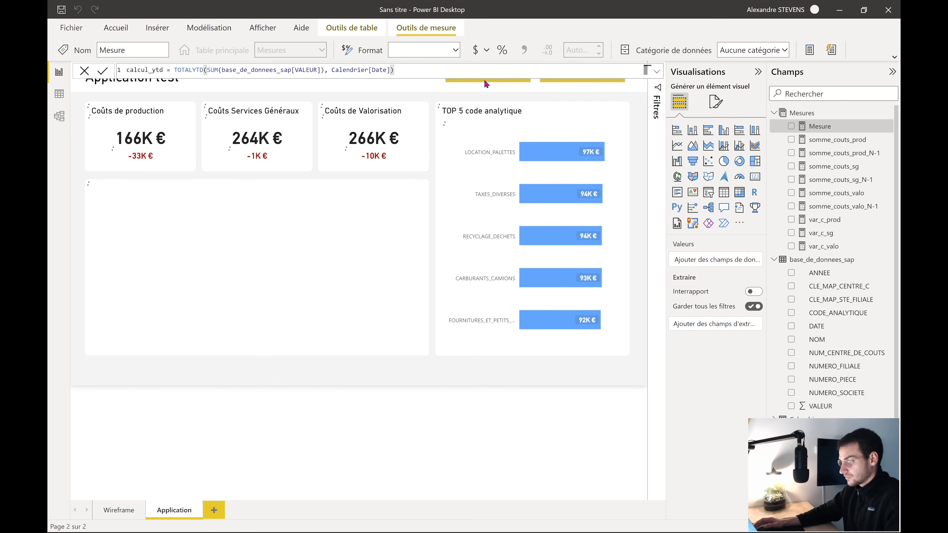
left_click(453, 378)
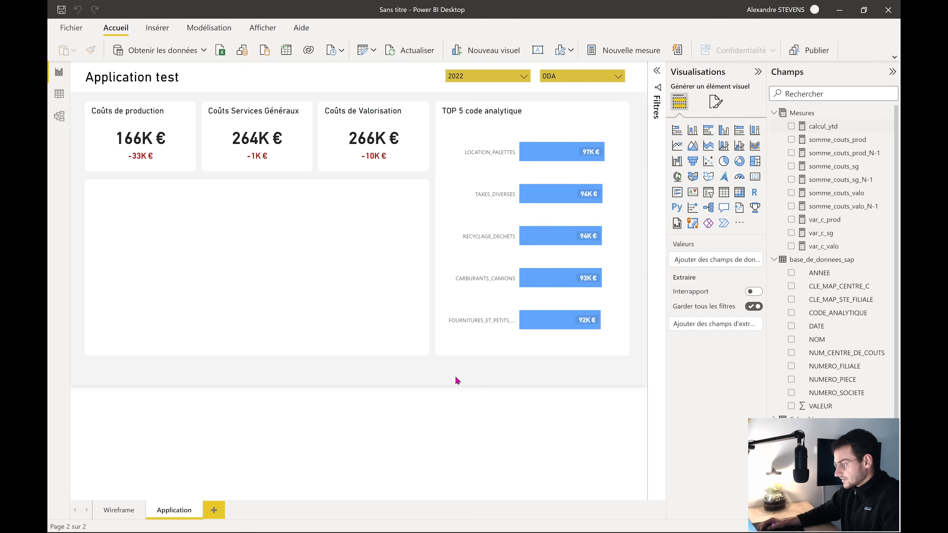
Fit a new line chart into the panel below the cost cards and plot calcul_ytd as its value
left_click(677, 146)
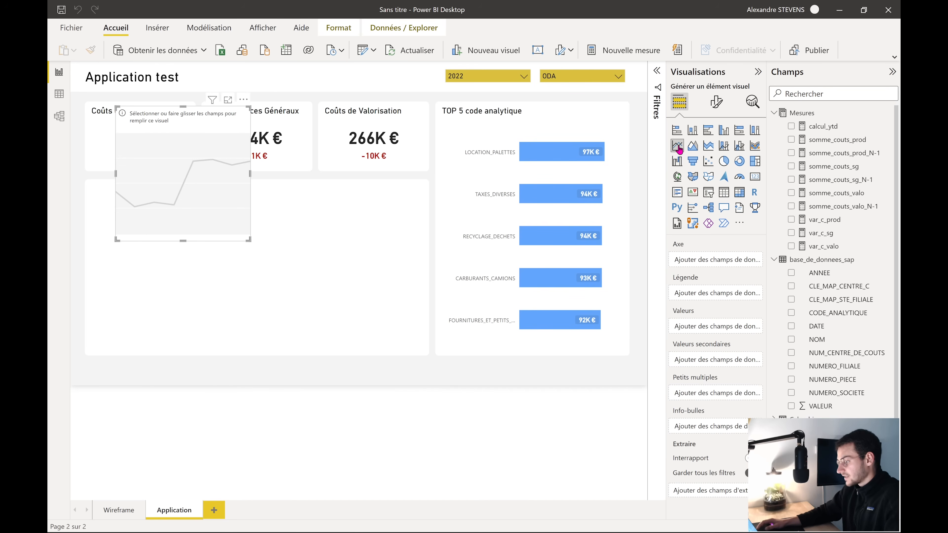
left_click_drag(216, 188, 170, 275)
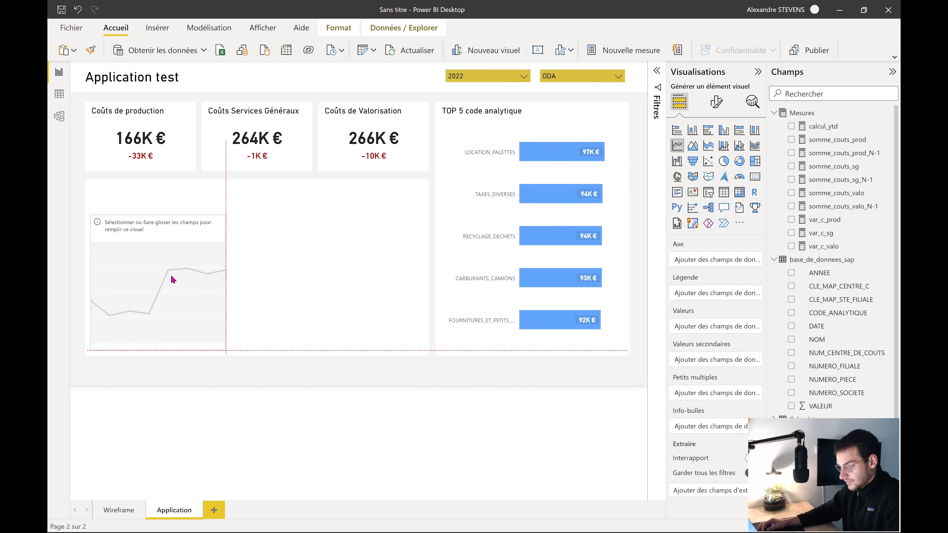
left_click_drag(226, 350, 422, 351)
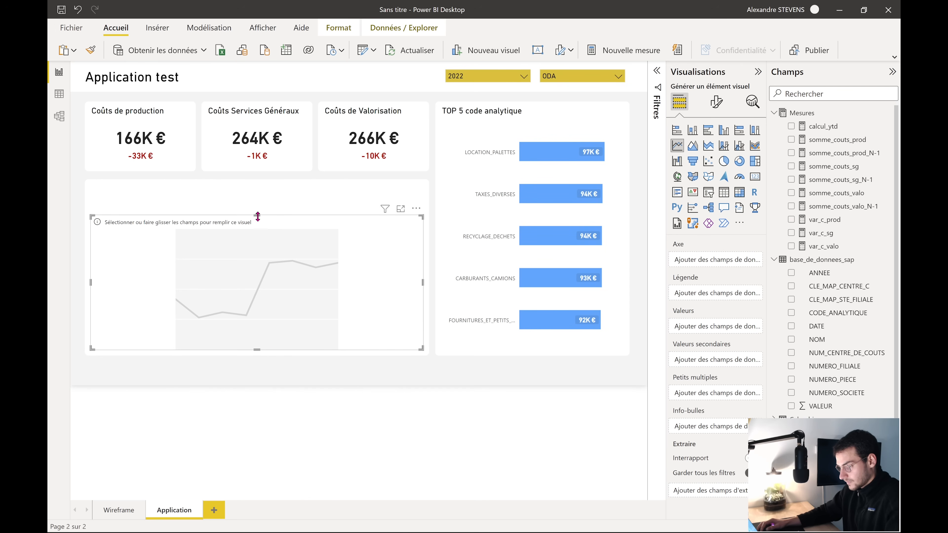
left_click_drag(257, 215, 257, 205)
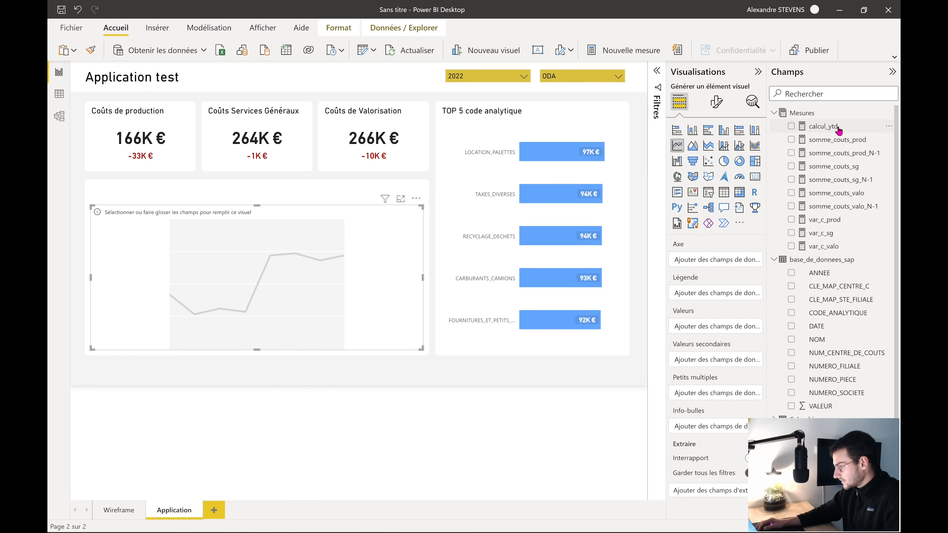
left_click_drag(838, 129, 266, 268)
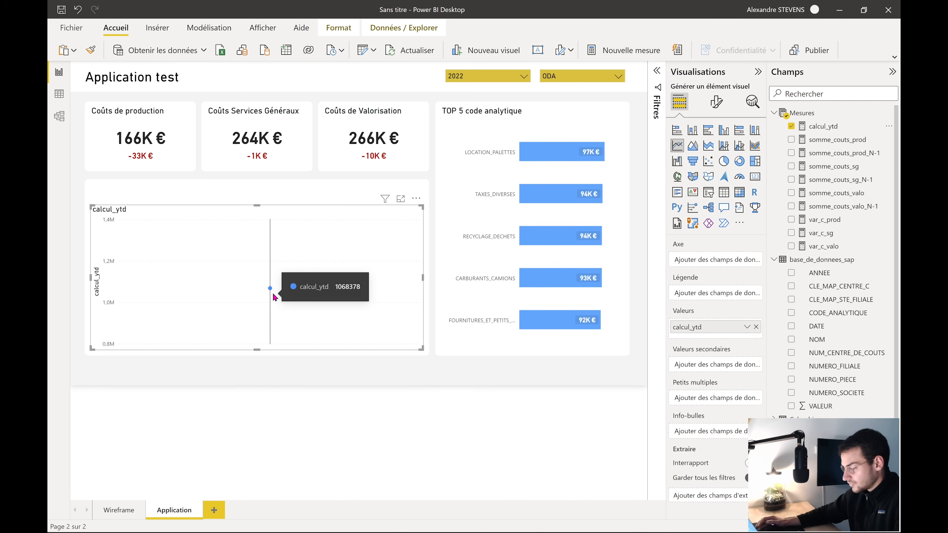
scroll(807, 394, "down", 1)
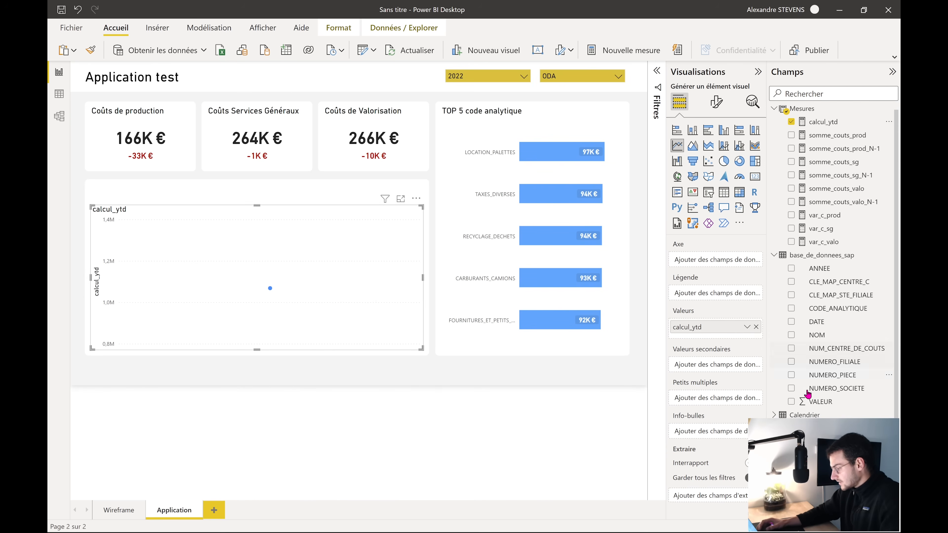
Put Calendrier Date on the line chart's axis as plain Date instead of Date Hierarchy
left_click(791, 412)
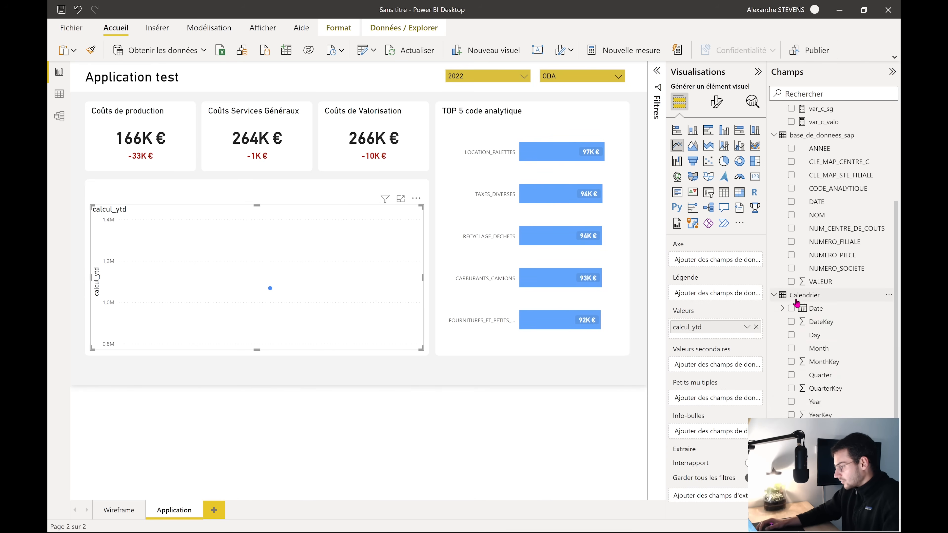
left_click_drag(823, 310, 712, 262)
left_click(747, 263)
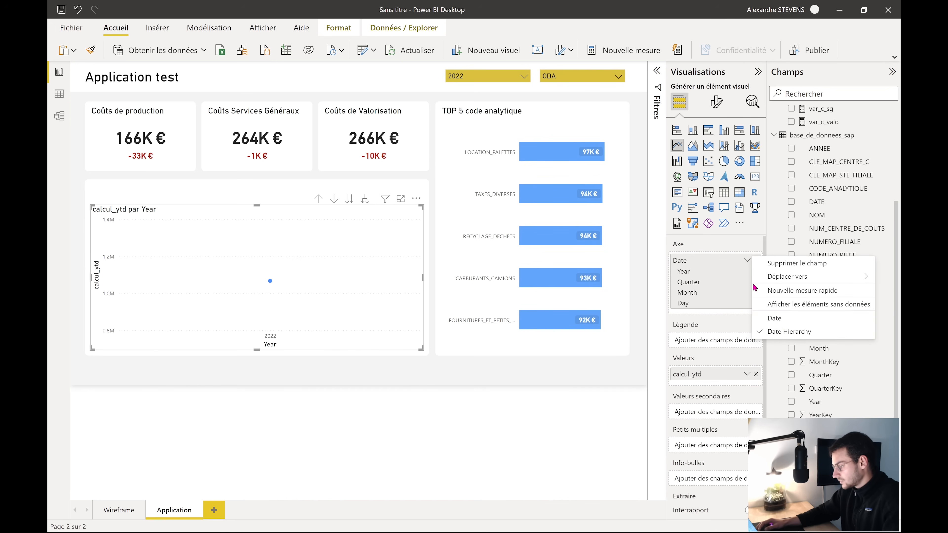
left_click(774, 320)
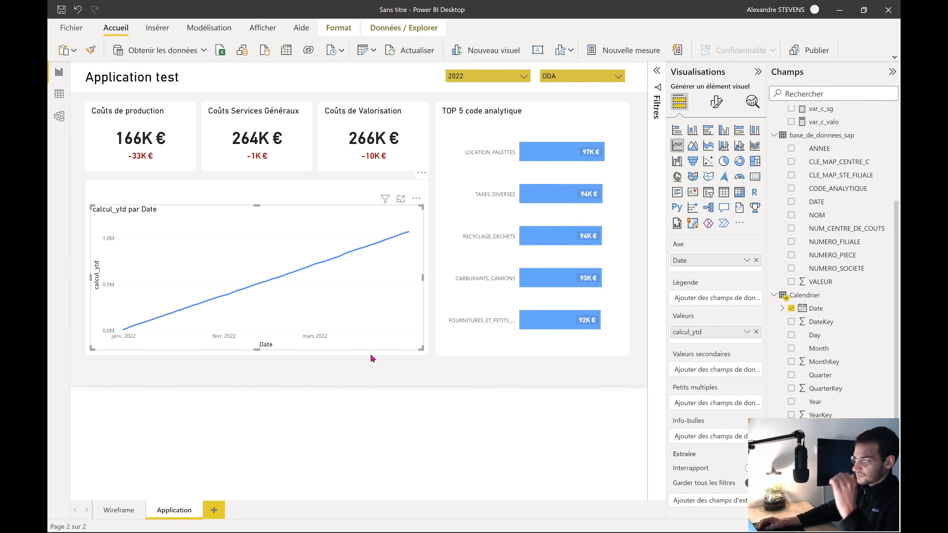
Test the year slicer by switching it to 2021 and back to 2022
left_click(521, 77)
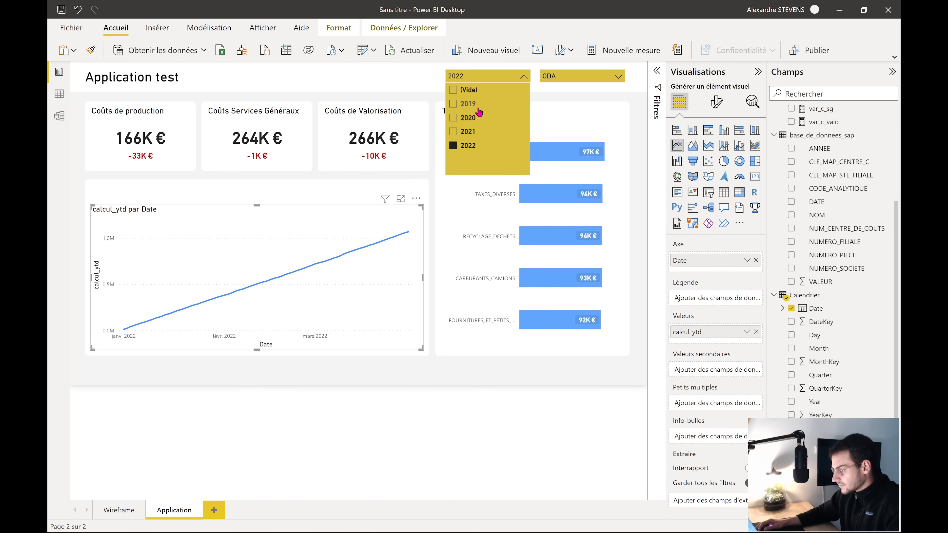
left_click(468, 131)
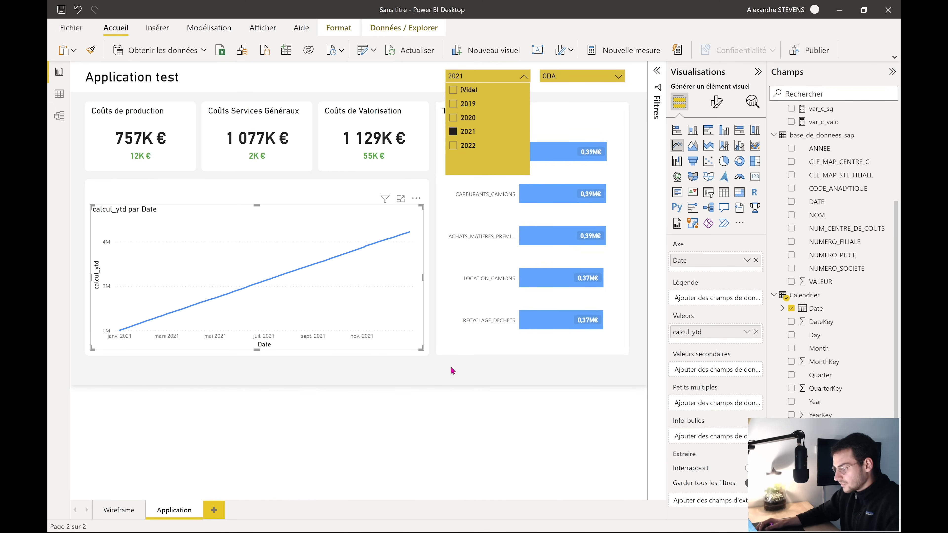
left_click(467, 146)
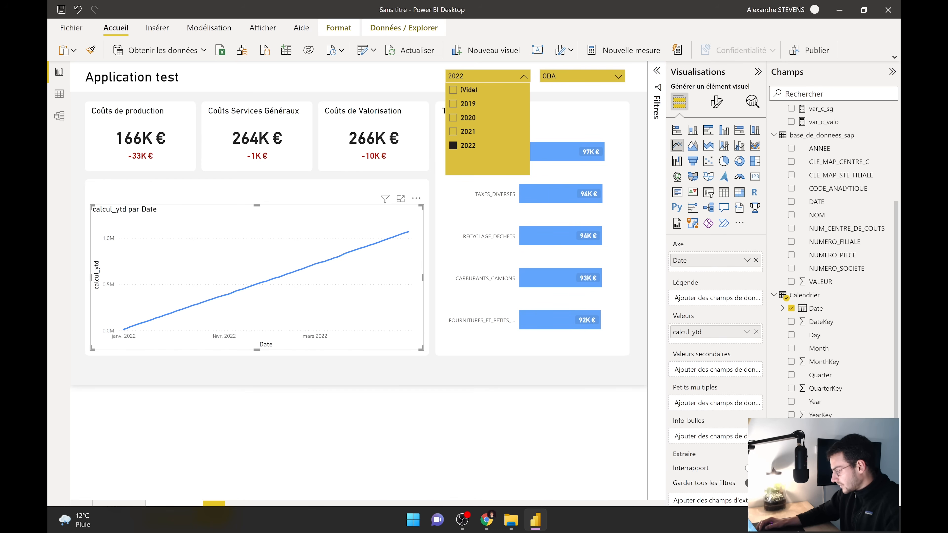
left_click(426, 376)
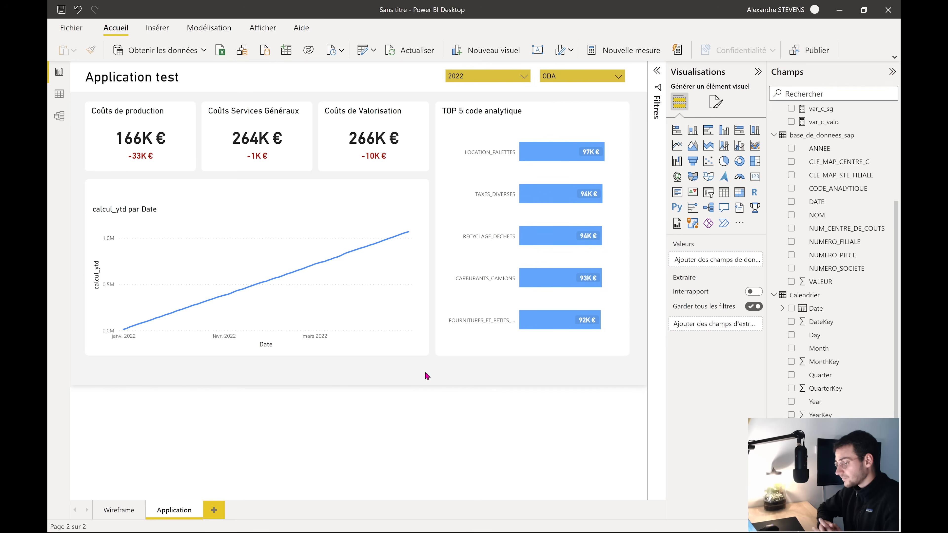
Split the calcul_ytd line chart into lines per DESIGN_CENTRE_DE_COUTS, raise its top edge, and open formatting
left_click(258, 213)
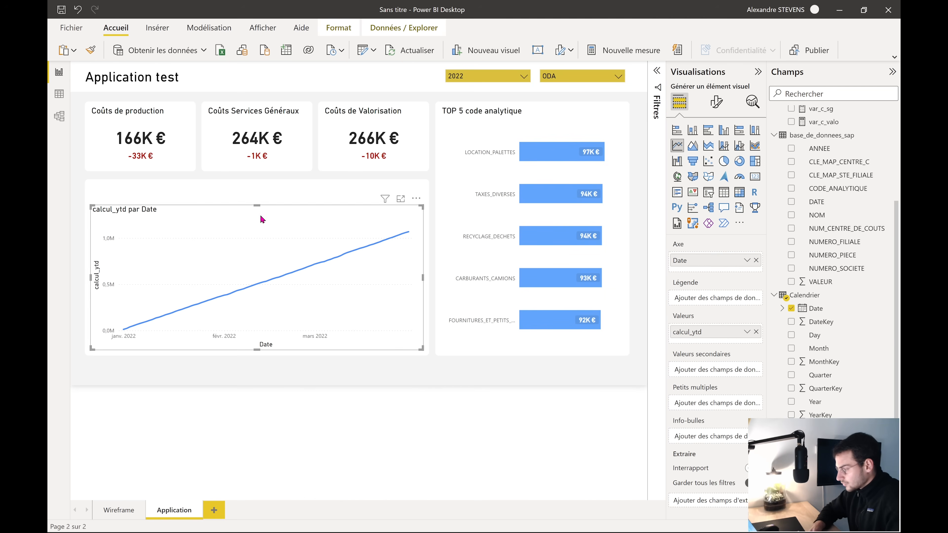
left_click(820, 338)
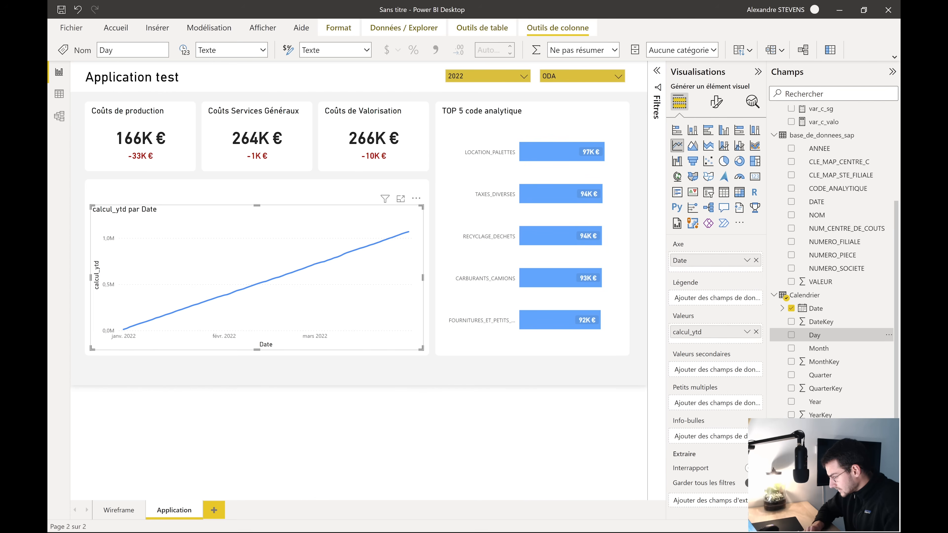
left_click_drag(830, 455, 698, 299)
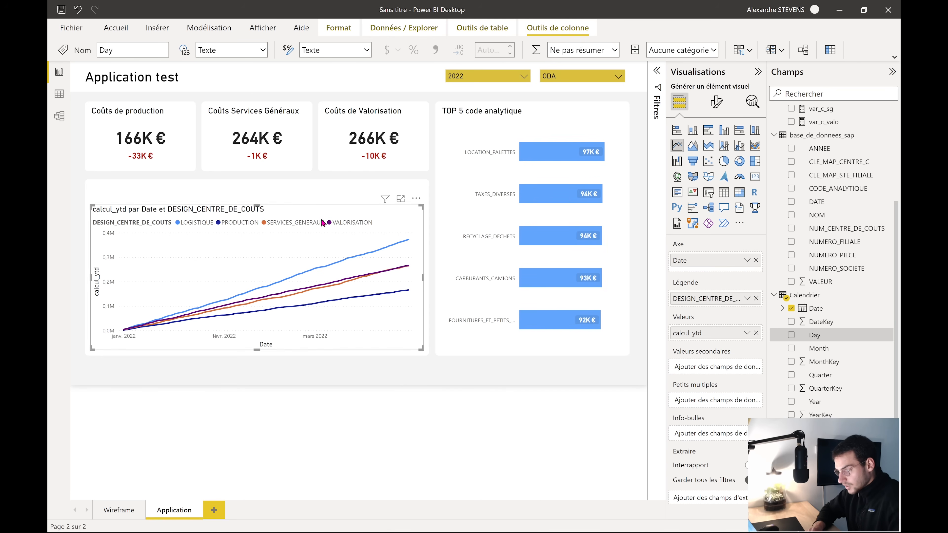
left_click_drag(256, 208, 260, 205)
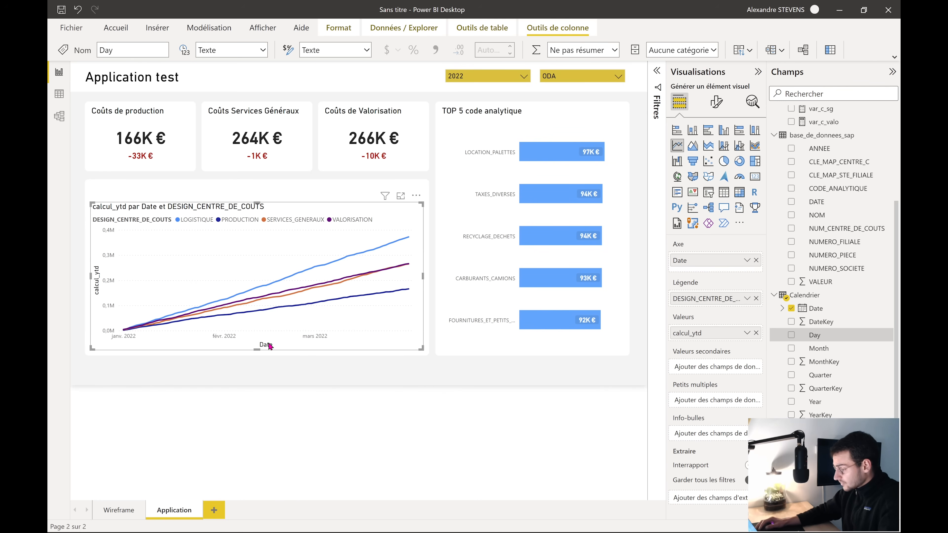
left_click(713, 105)
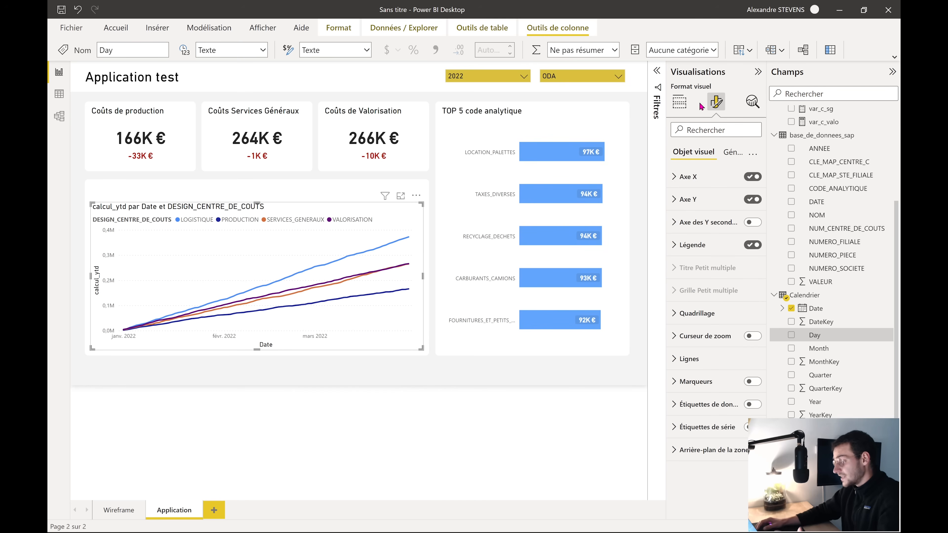
Turn off the X-axis 'Date' title and the Y-axis 'calcul_ytd' title
left_click(688, 178)
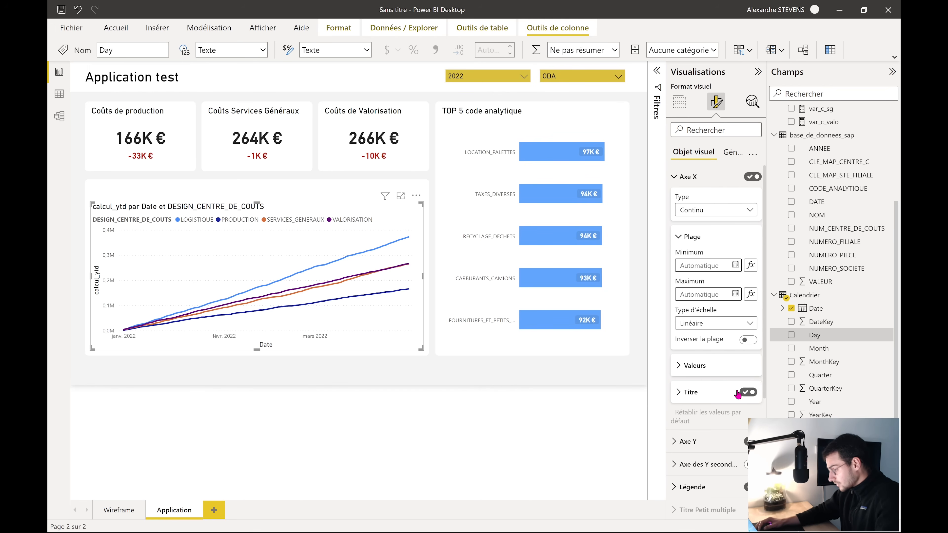
left_click(688, 178)
left_click(688, 199)
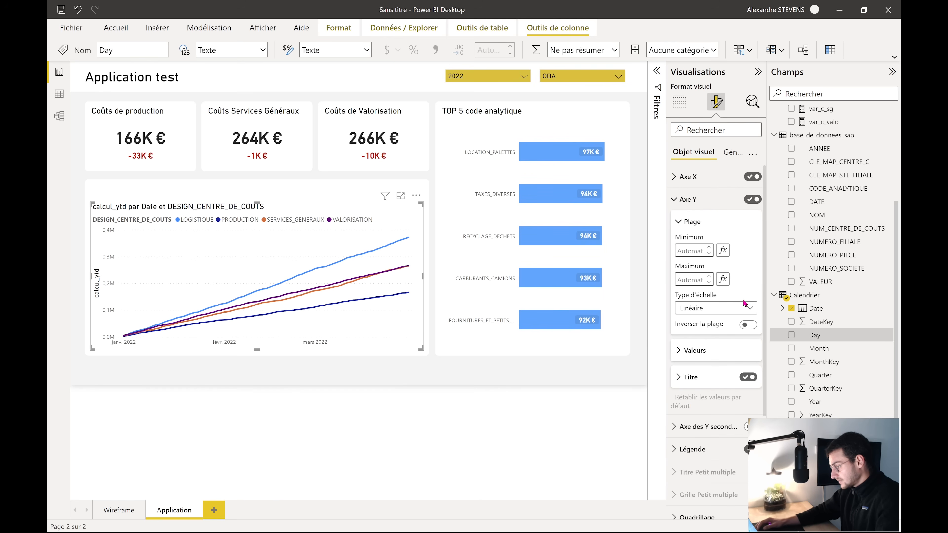
left_click(747, 377)
left_click(708, 200)
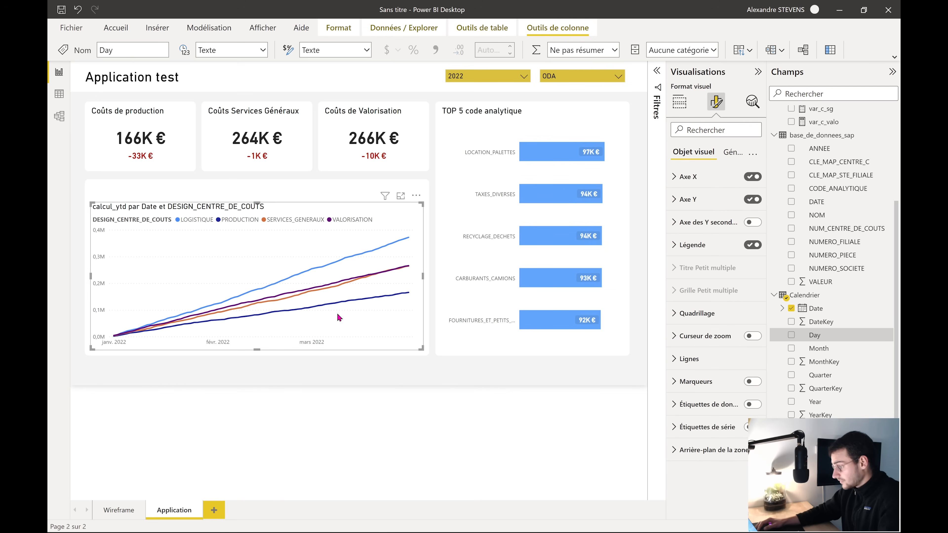
Turn off the line chart's own title under Général
left_click(730, 158)
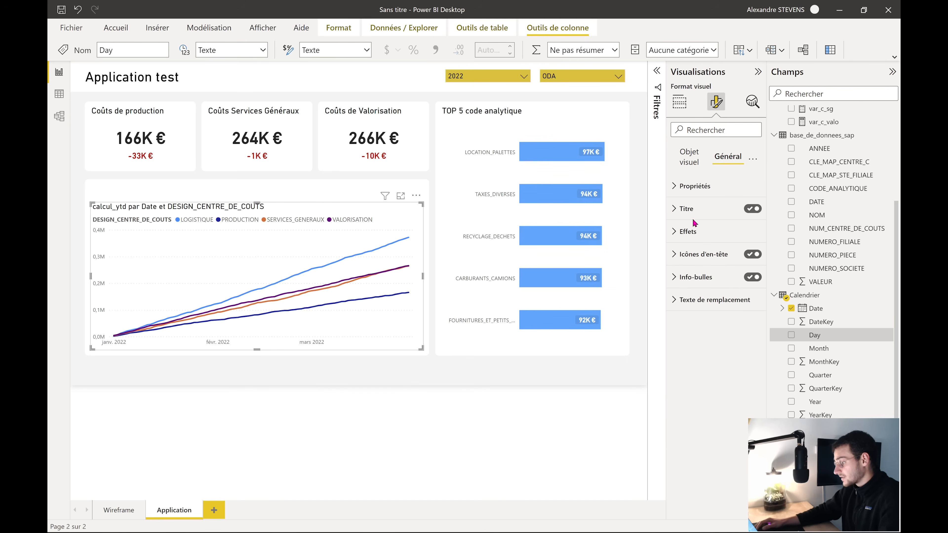
left_click(752, 208)
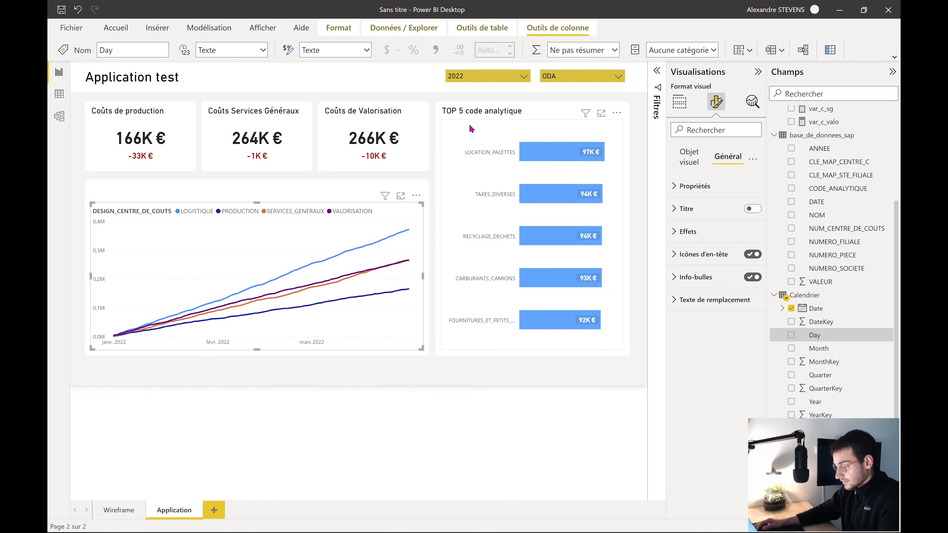
left_click(452, 112)
Copy the TOP 5 panel's format onto the line chart's panel and title it 'Coûts YTD par centre de couts'
left_click(90, 49)
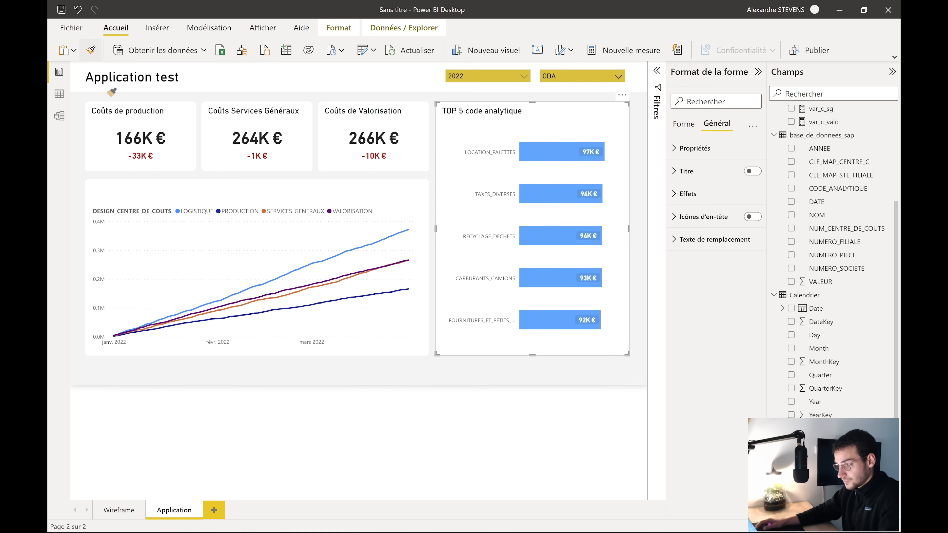
left_click(134, 184)
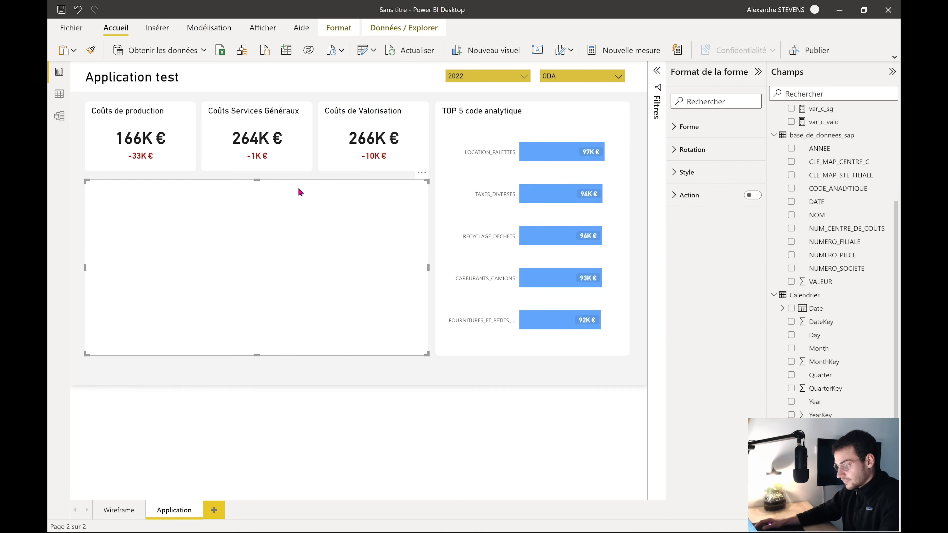
left_click(687, 194)
left_click(692, 332)
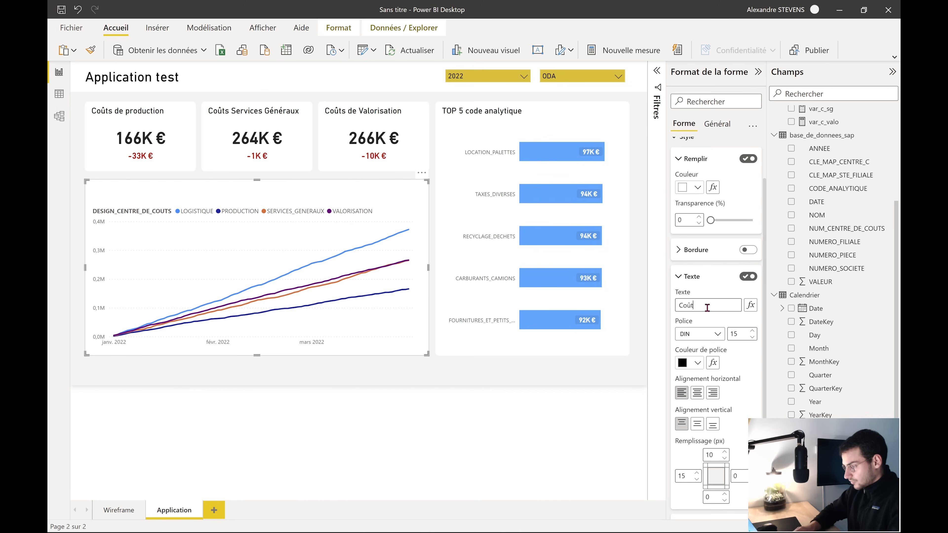
left_click(707, 307)
type("Coûts YTD pa")
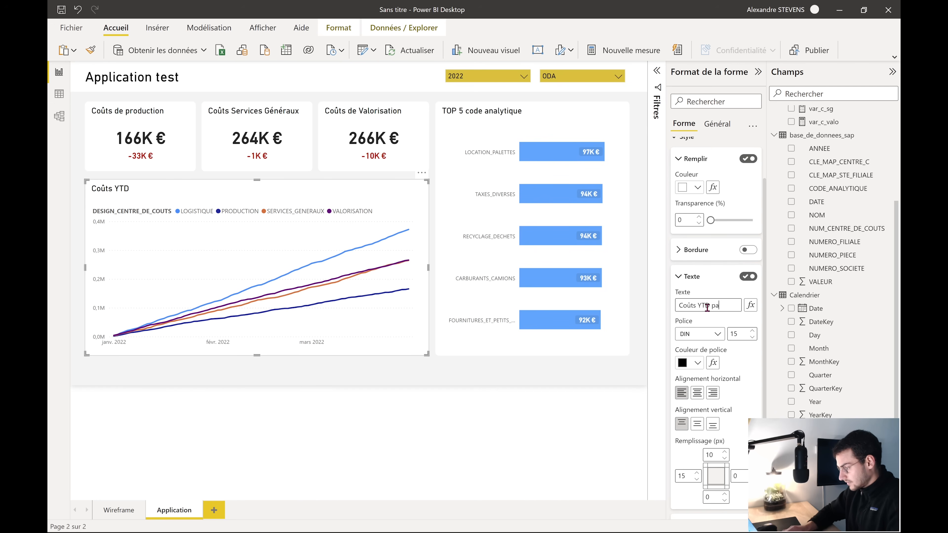
type("r centre de couts")
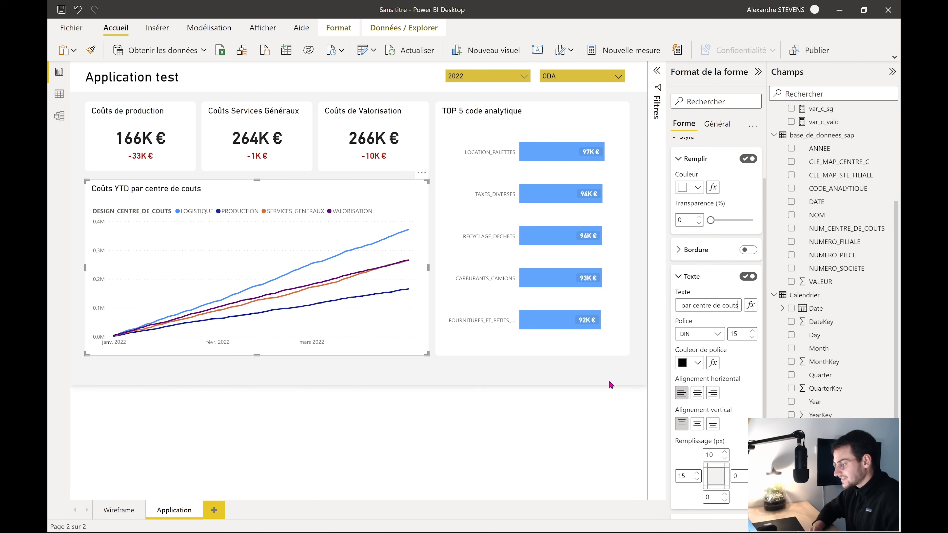
left_click(410, 387)
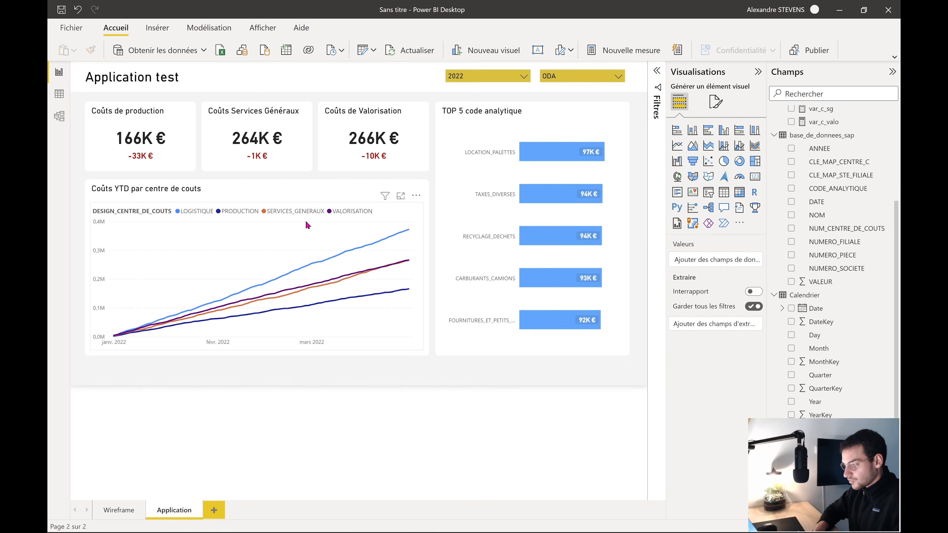
left_click(274, 206)
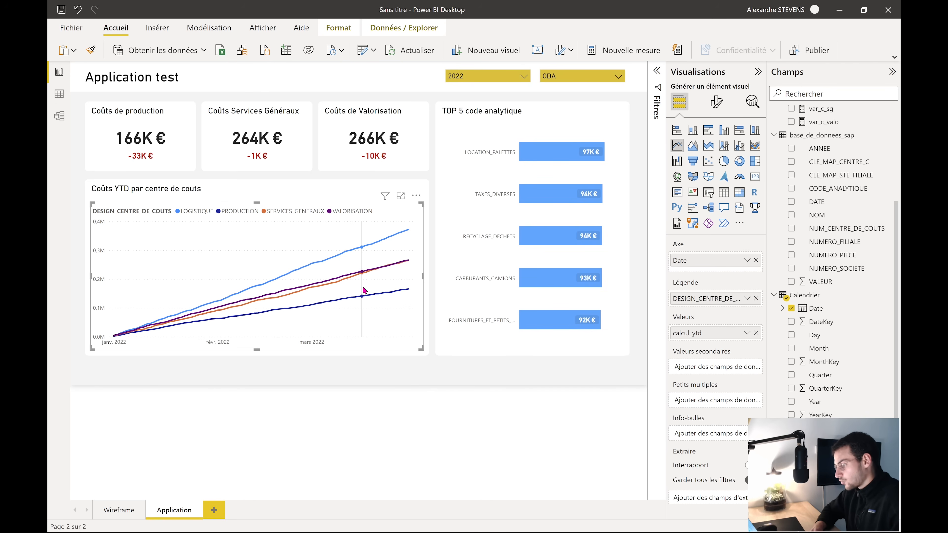
left_click(715, 101)
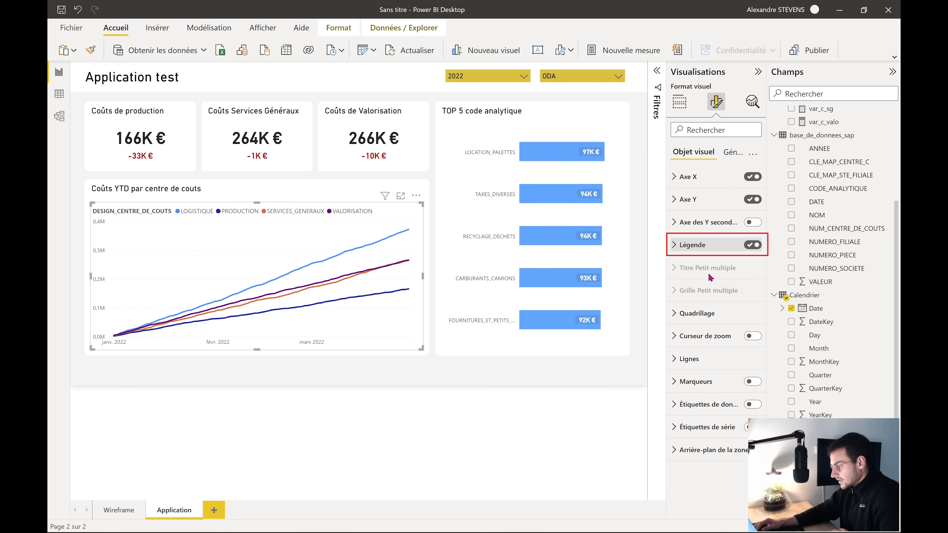
left_click(709, 245)
left_click(753, 245)
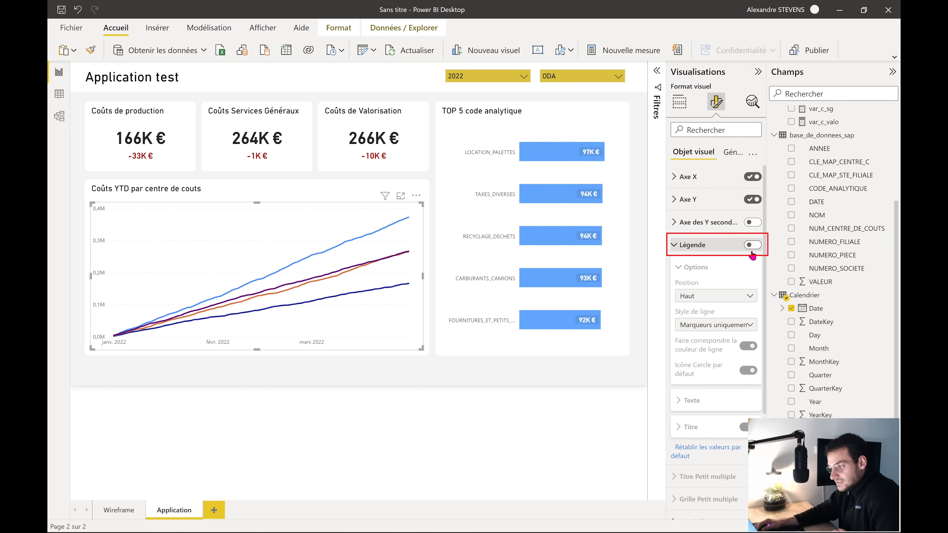
left_click(752, 245)
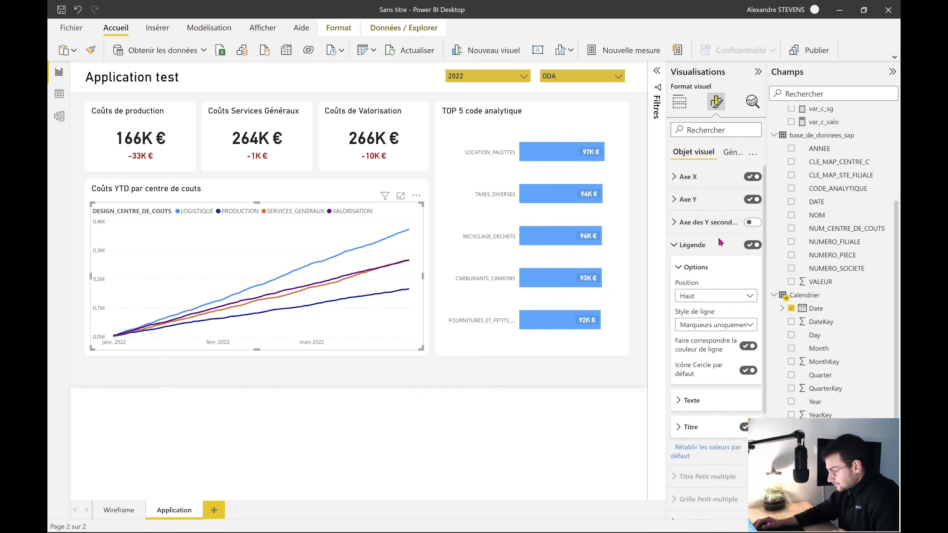
left_click(709, 298)
left_click(711, 322)
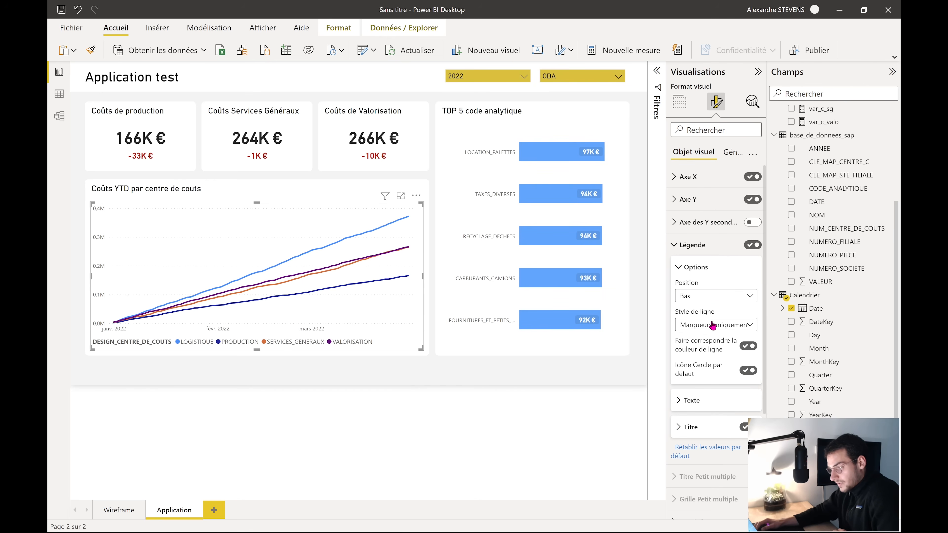
left_click(715, 300)
left_click(722, 348)
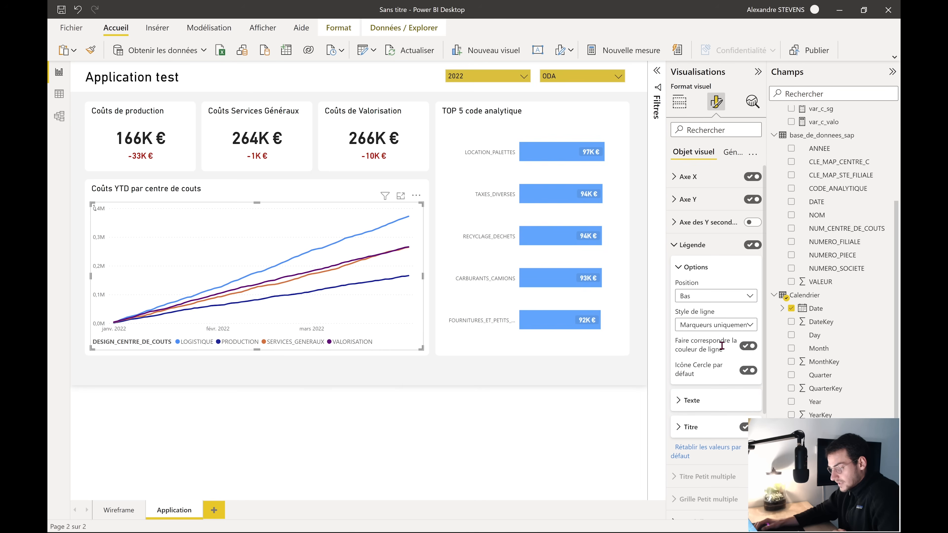
left_click(721, 297)
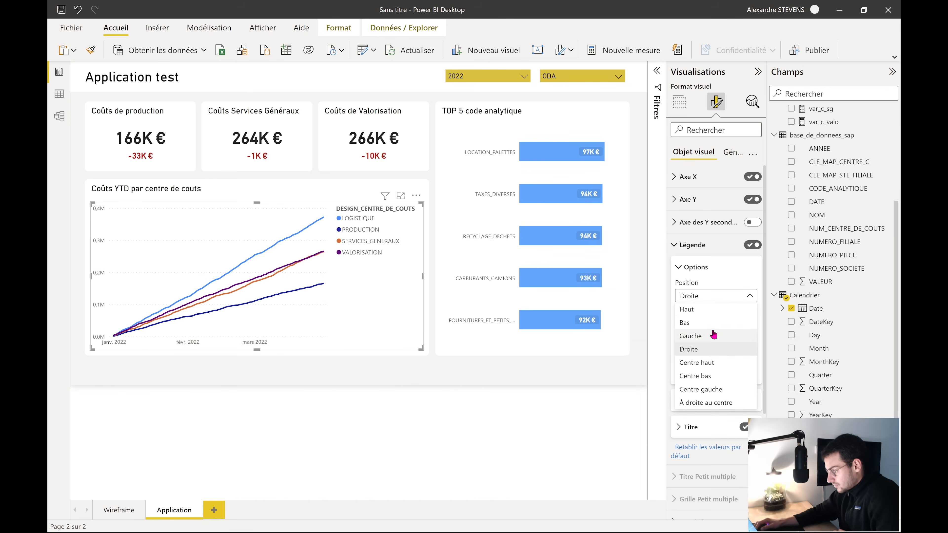
left_click(714, 310)
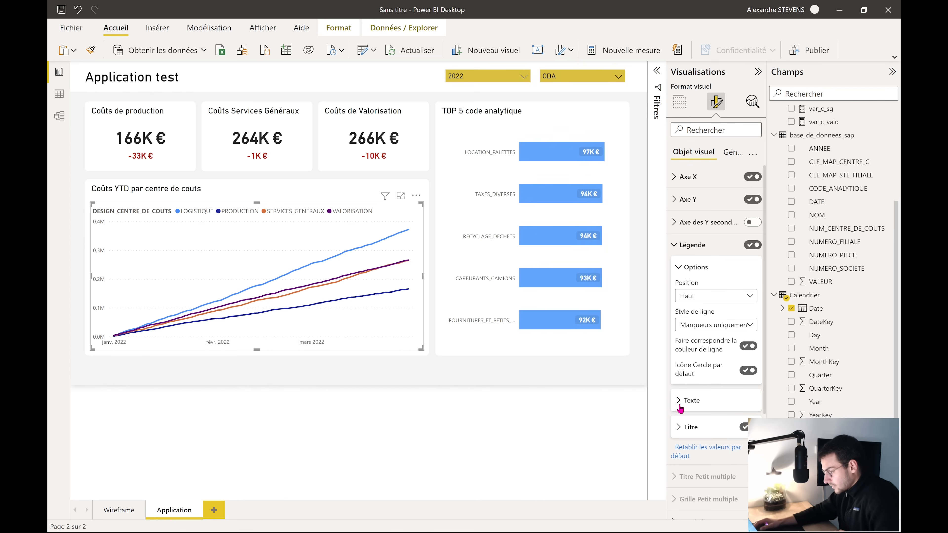
left_click(694, 404)
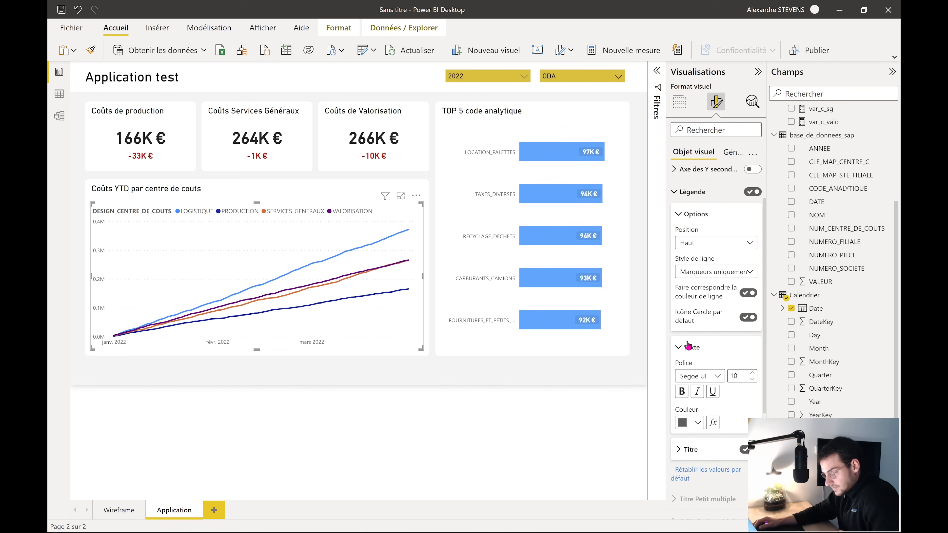
left_click(680, 348)
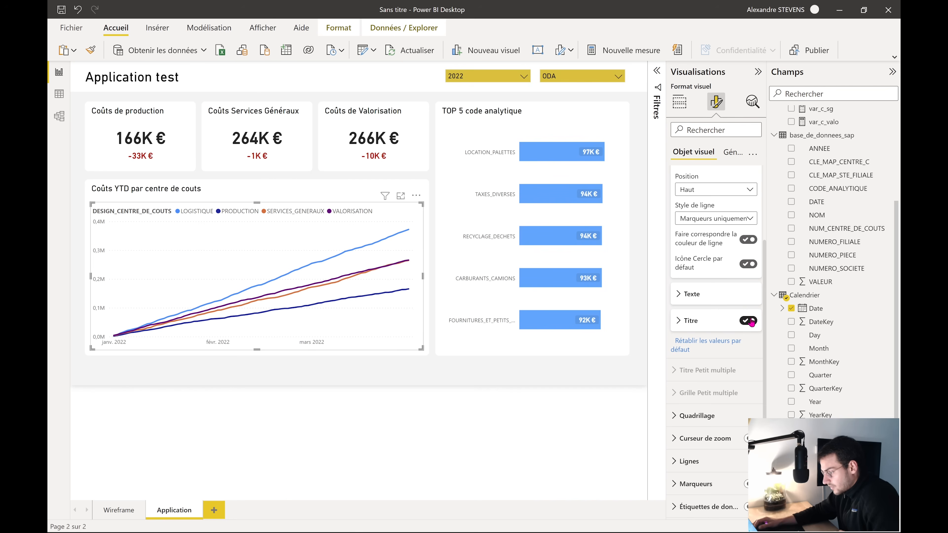
left_click(749, 321)
scroll(682, 336, "up", 3)
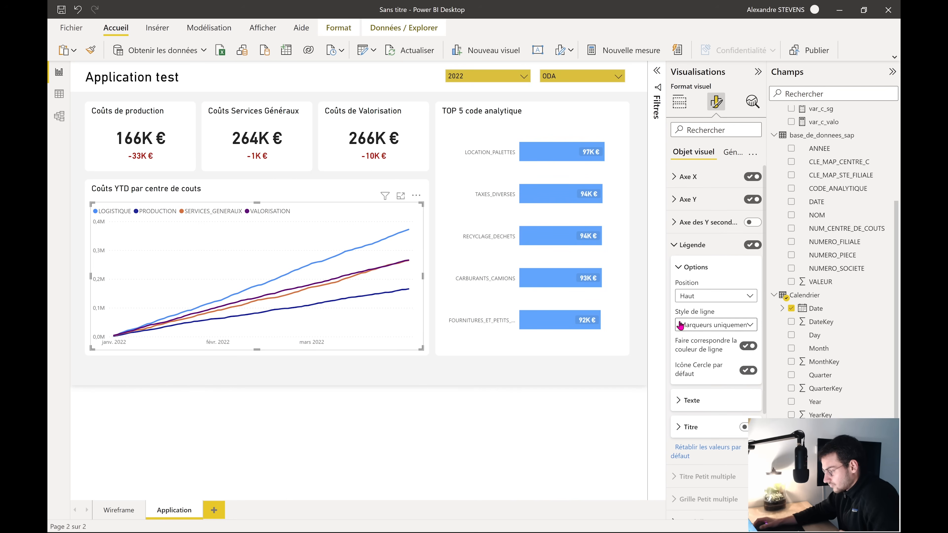
left_click(696, 268)
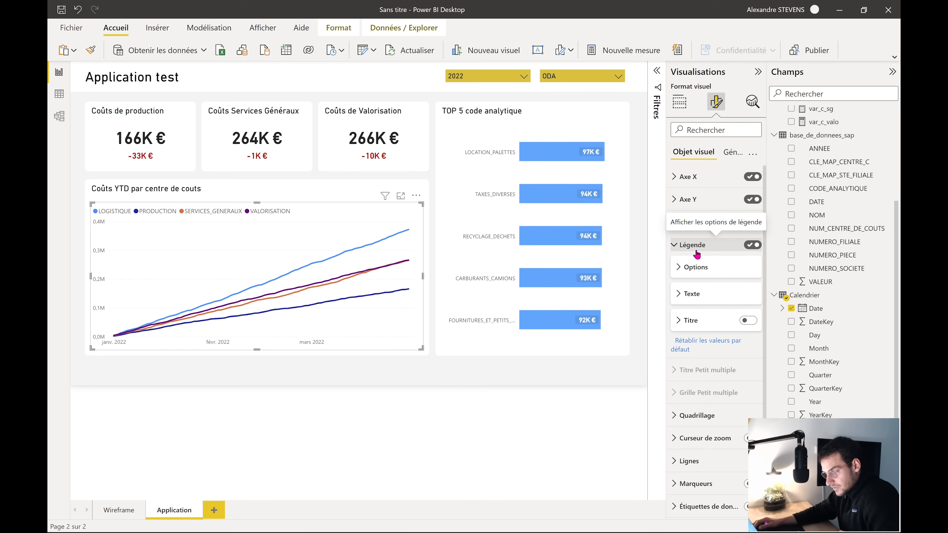
left_click(696, 247)
left_click(679, 101)
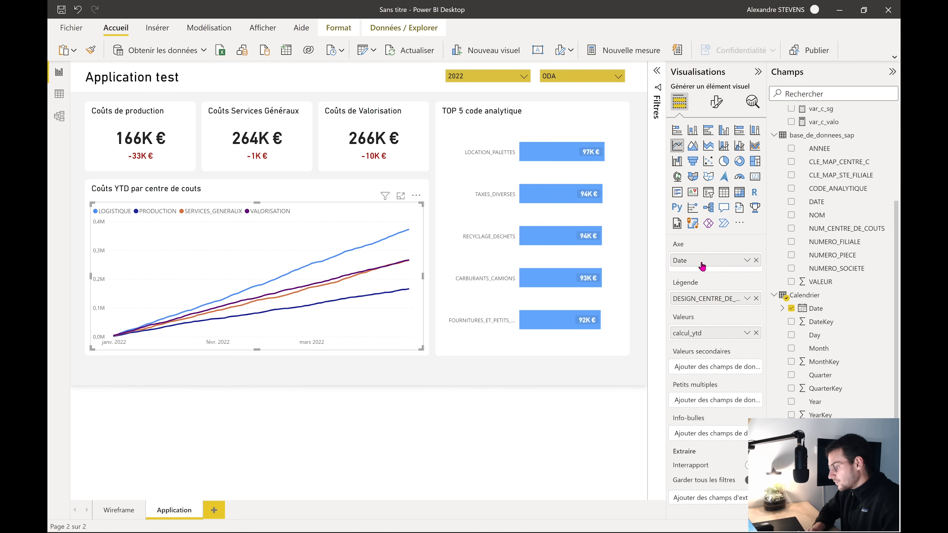
scroll(828, 234, "up", 3)
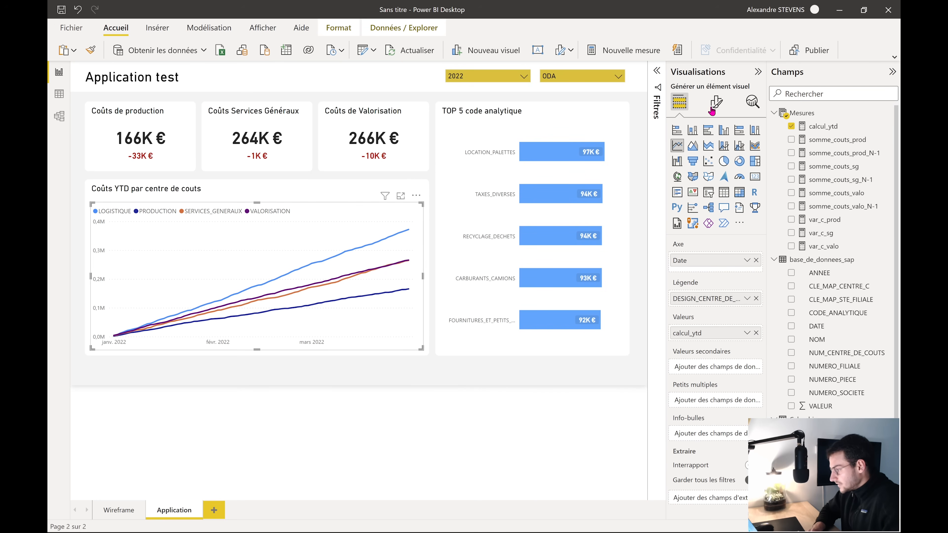
left_click(716, 102)
left_click(703, 249)
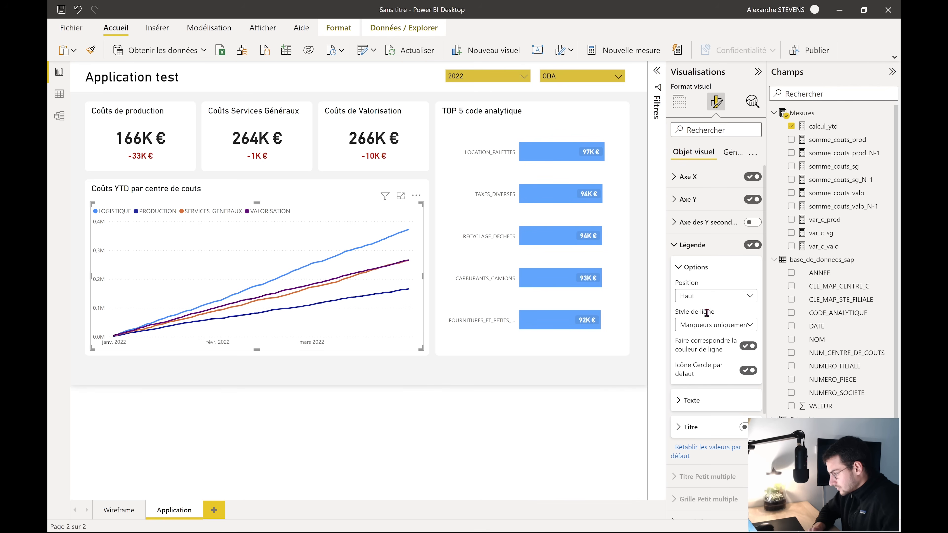
left_click(704, 401)
left_click(704, 400)
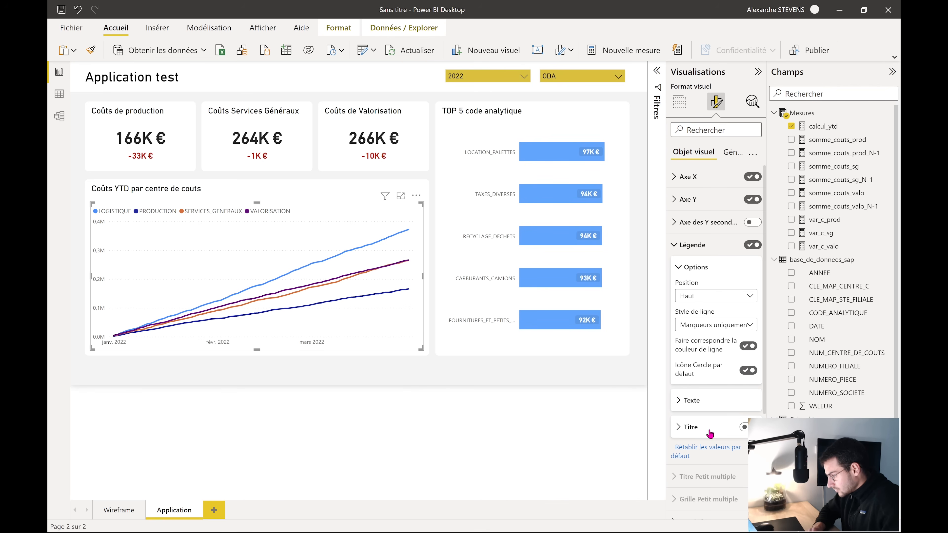
left_click(744, 426)
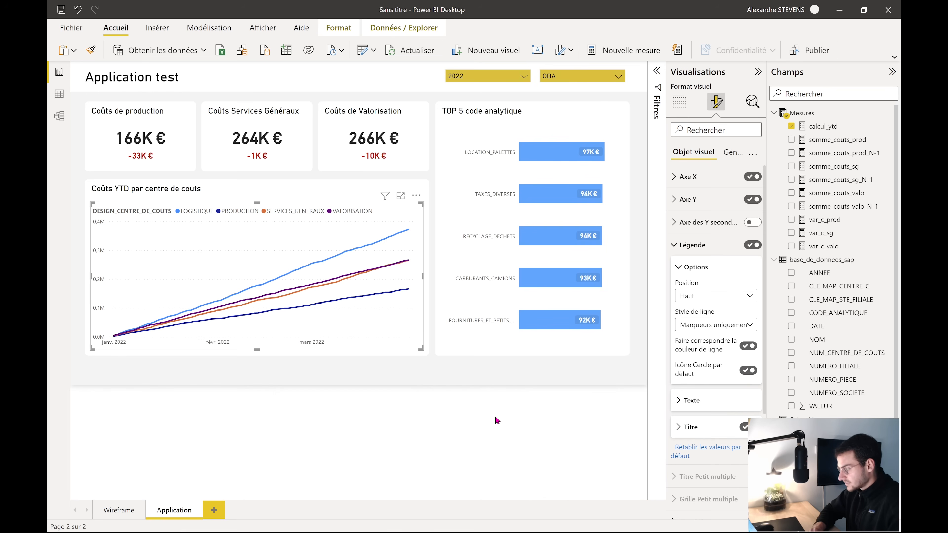
left_click(688, 247)
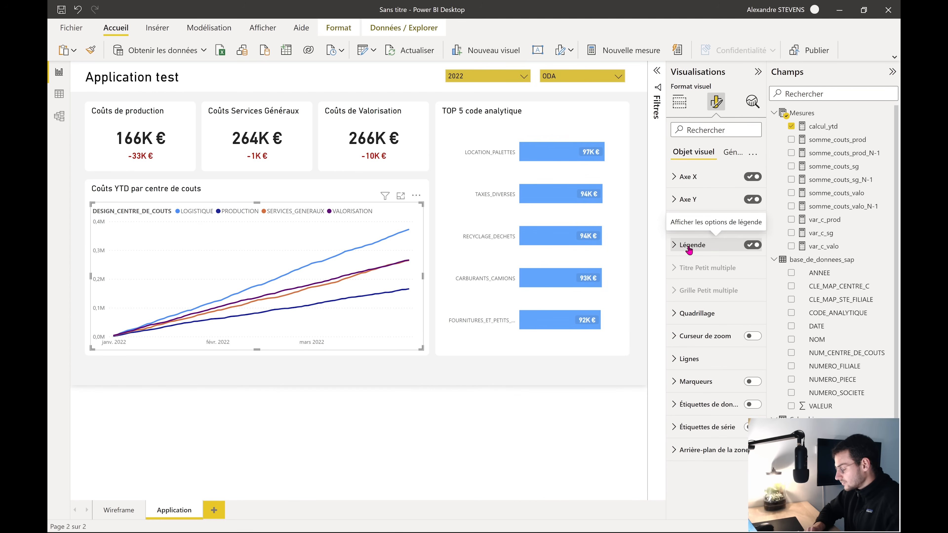
Rename the line chart's legend field in the Visualisations pane to 'Légende :'
left_click(679, 102)
double_click(697, 299)
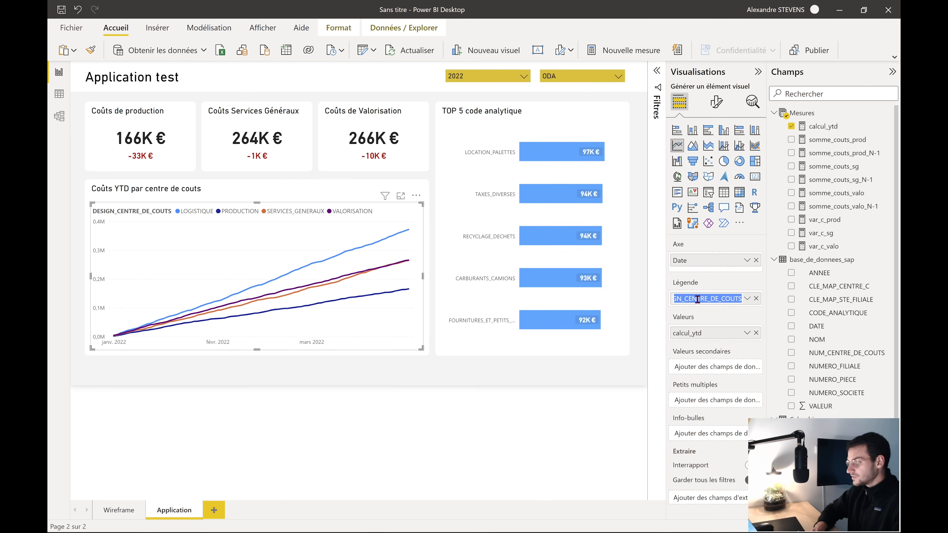
key("BackSpace")
type("Lé")
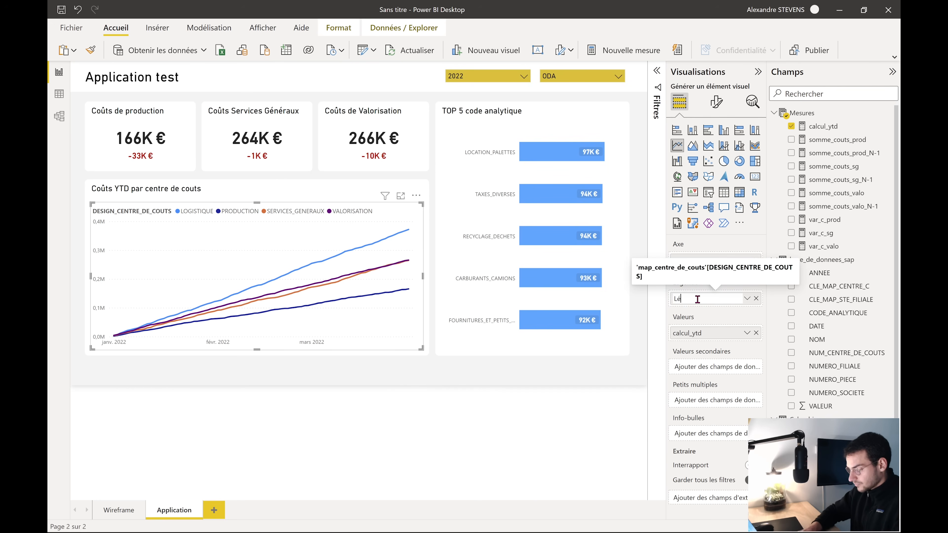
type("gende :")
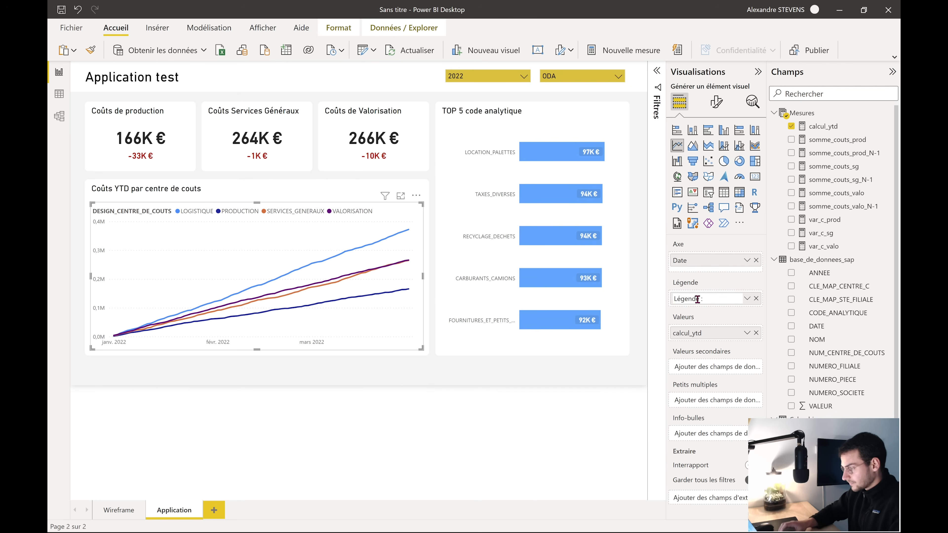
key("Return")
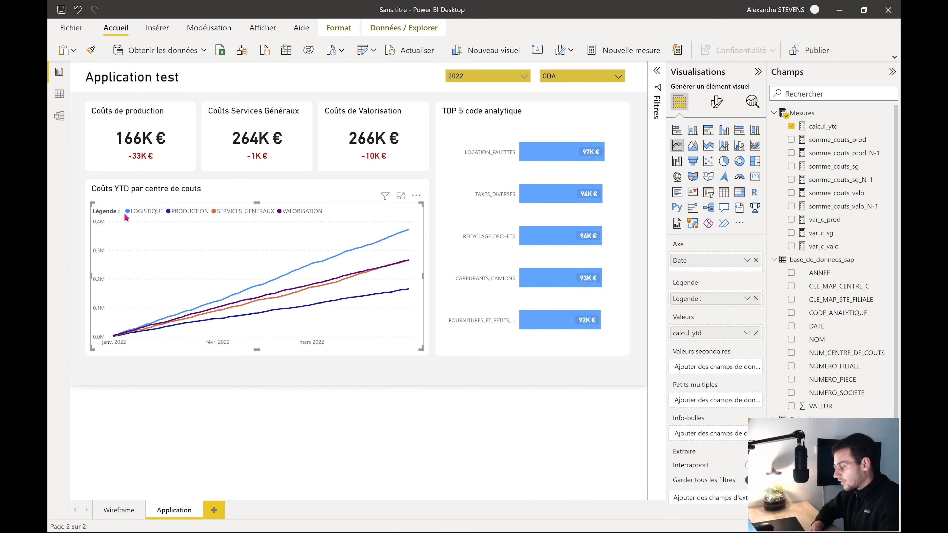
scroll(805, 336, "down", 3)
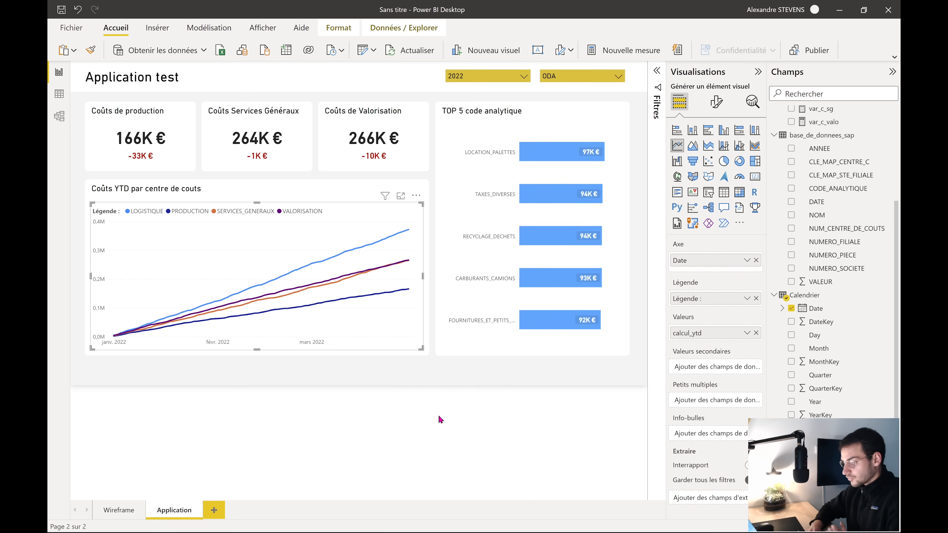
left_click(431, 407)
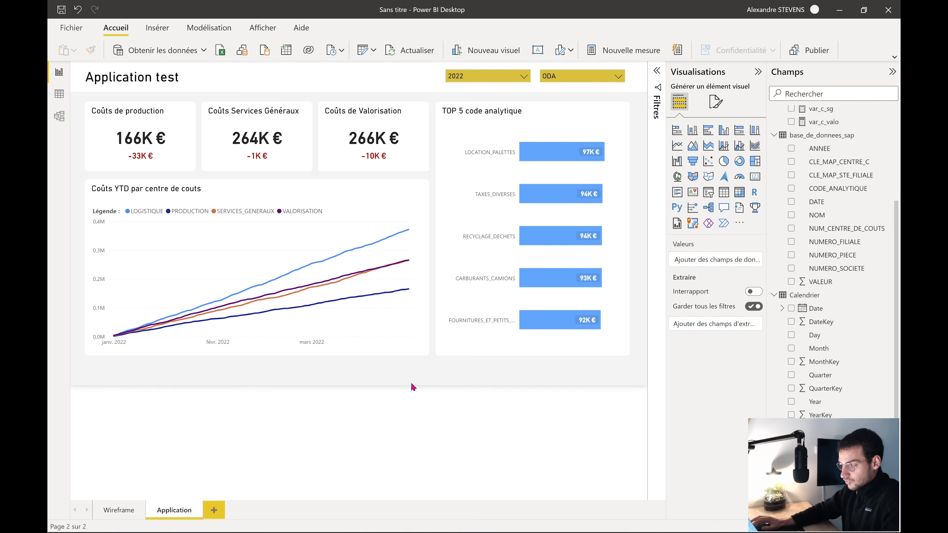
left_click(261, 30)
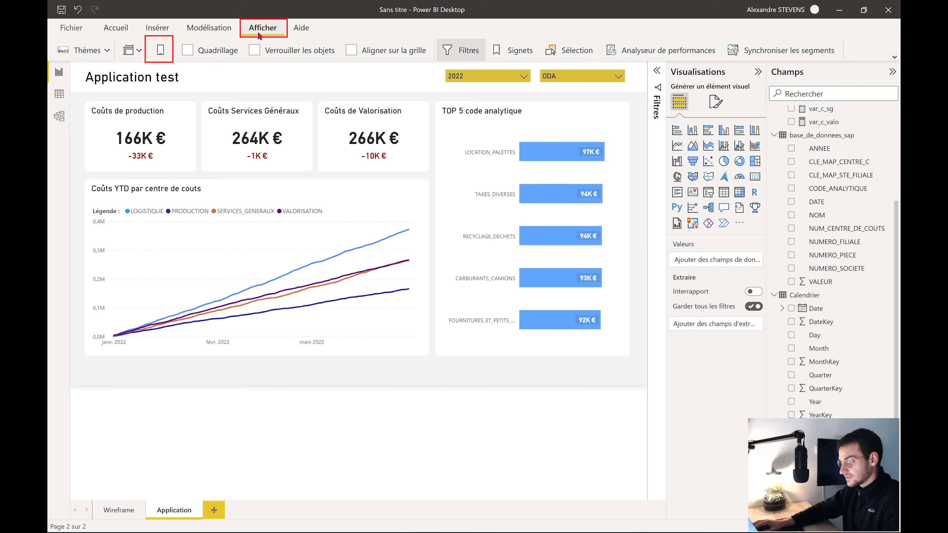
left_click(160, 51)
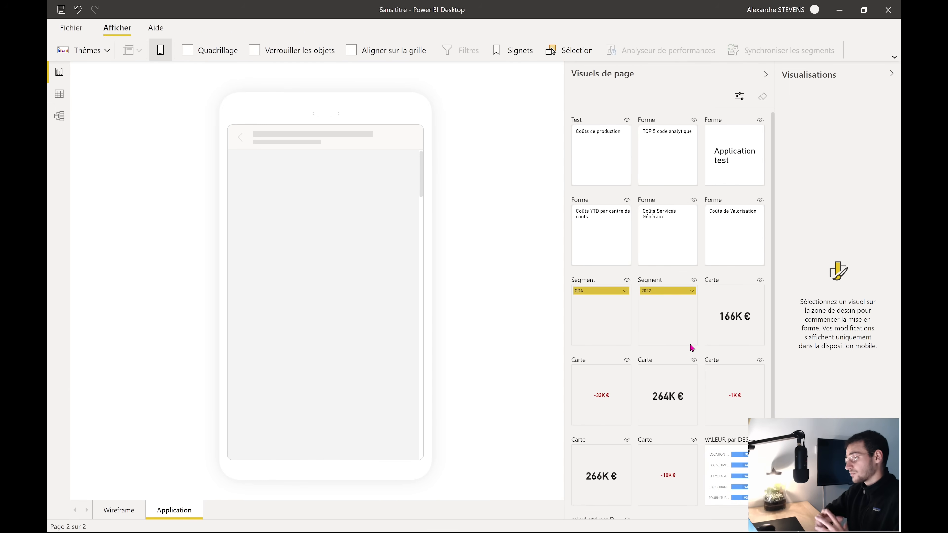
scroll(692, 348, "down", 2)
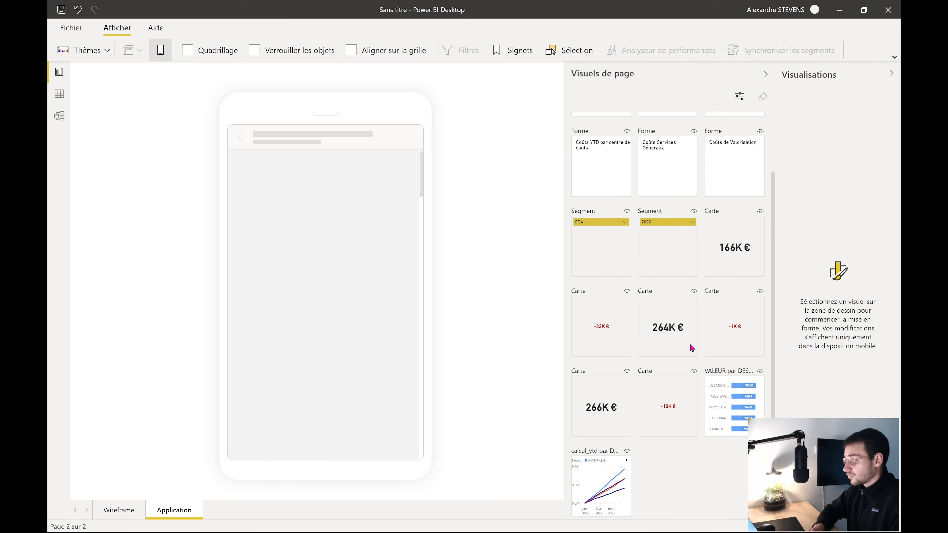
scroll(692, 348, "up", 2)
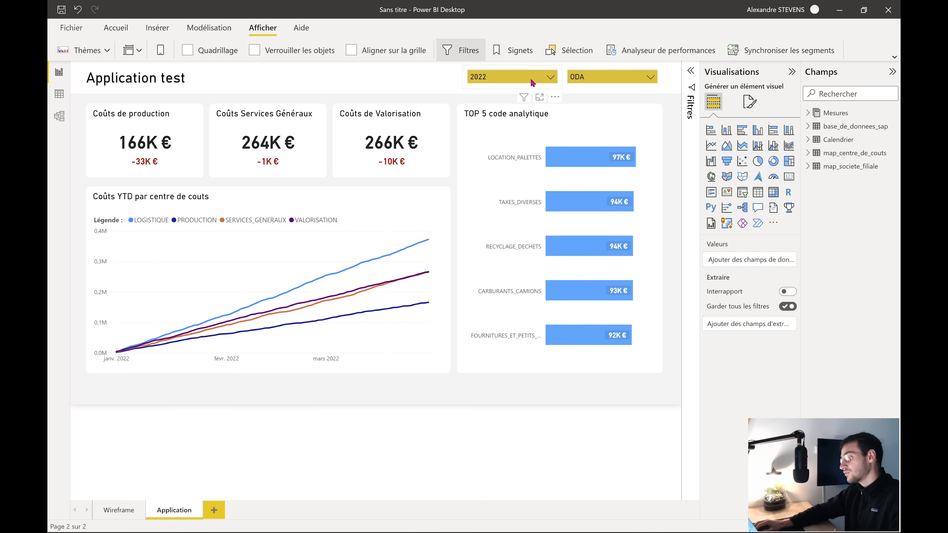
In the phone layout, place the Application test title as a wide single-line box
left_click(161, 49)
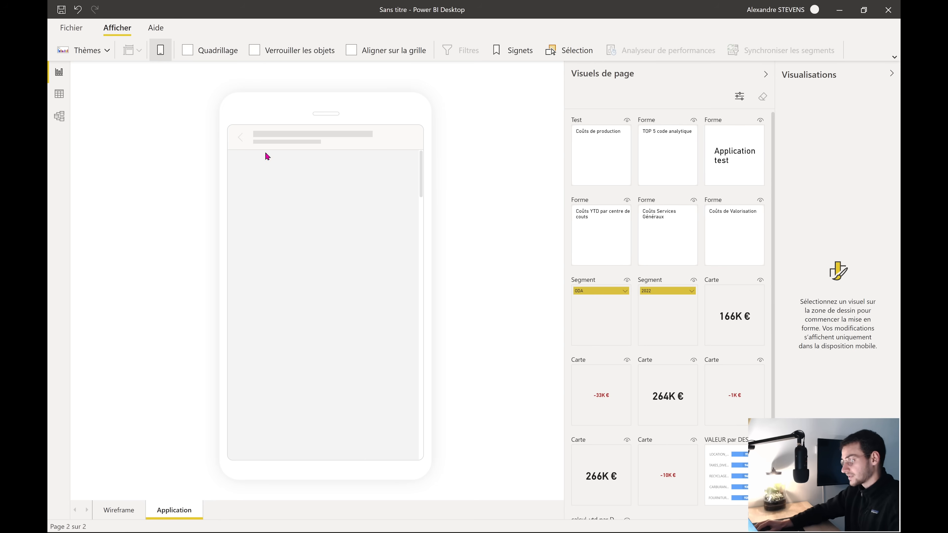
left_click_drag(734, 158, 284, 168)
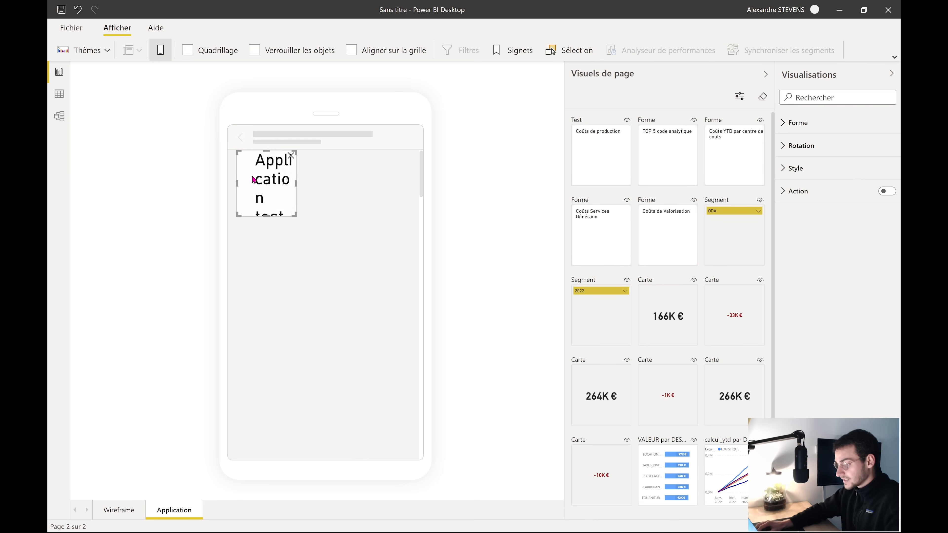
left_click_drag(289, 215, 421, 175)
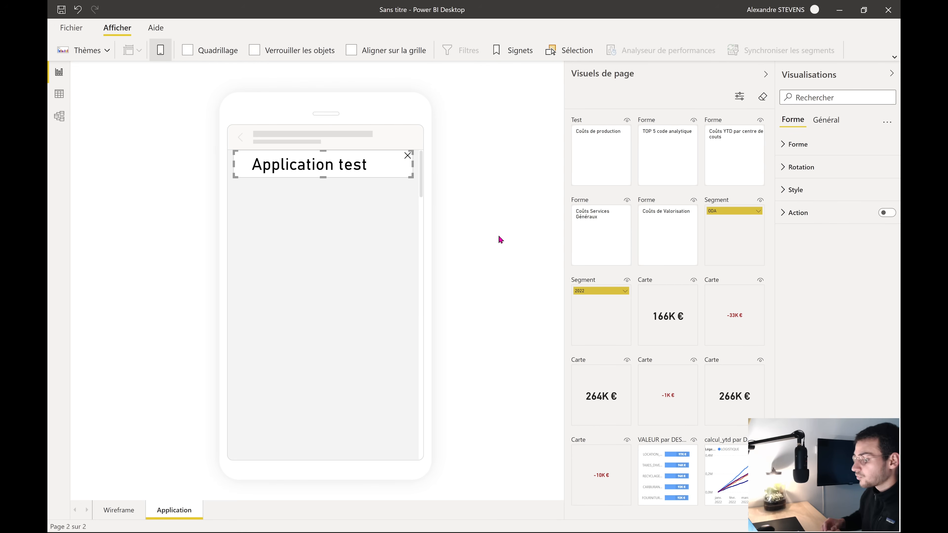
left_click(385, 272)
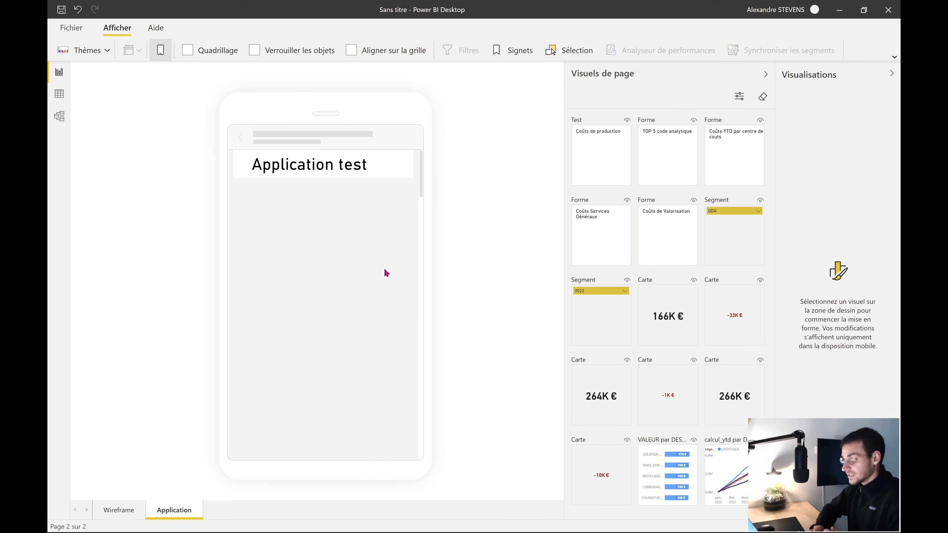
left_click(381, 175)
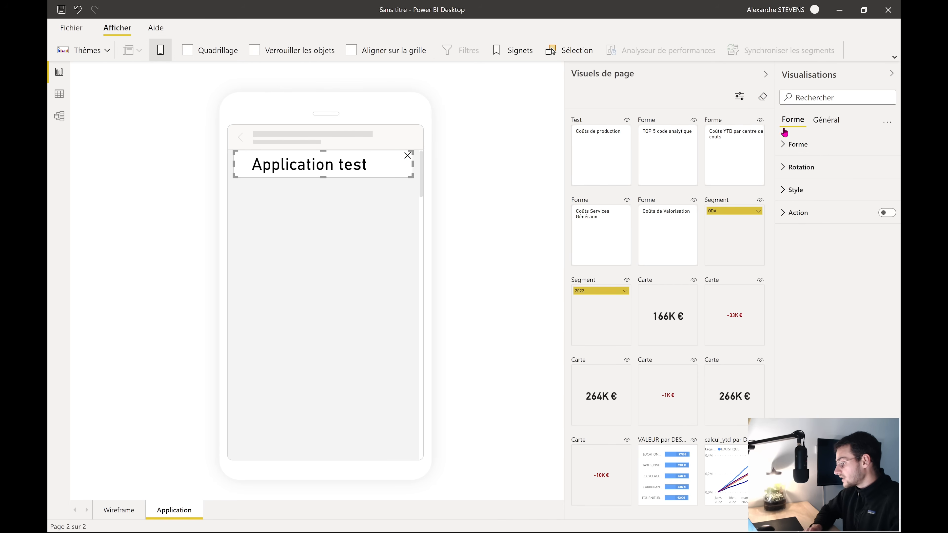
Set the Application test title's font size to 16 and centre its text
left_click(799, 190)
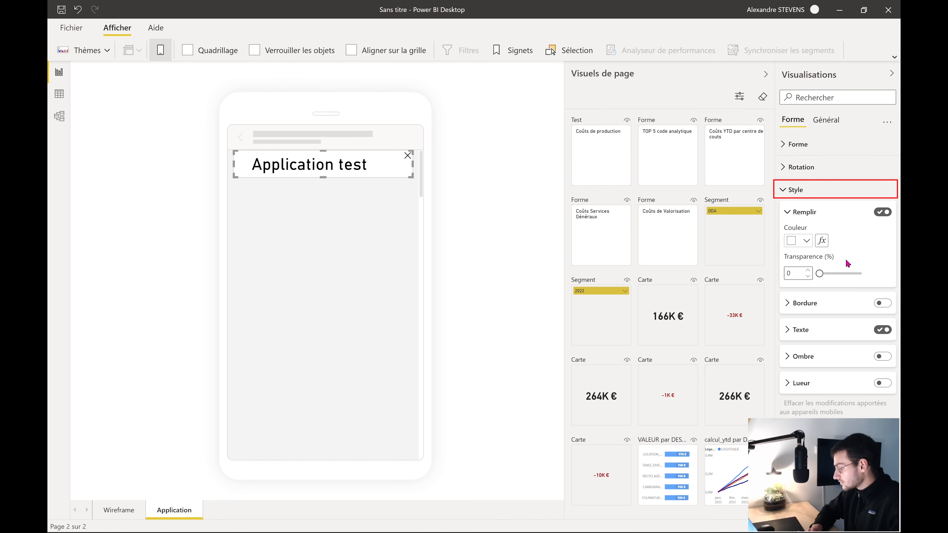
left_click(815, 334)
scroll(815, 336, "down", 2)
left_click(886, 337)
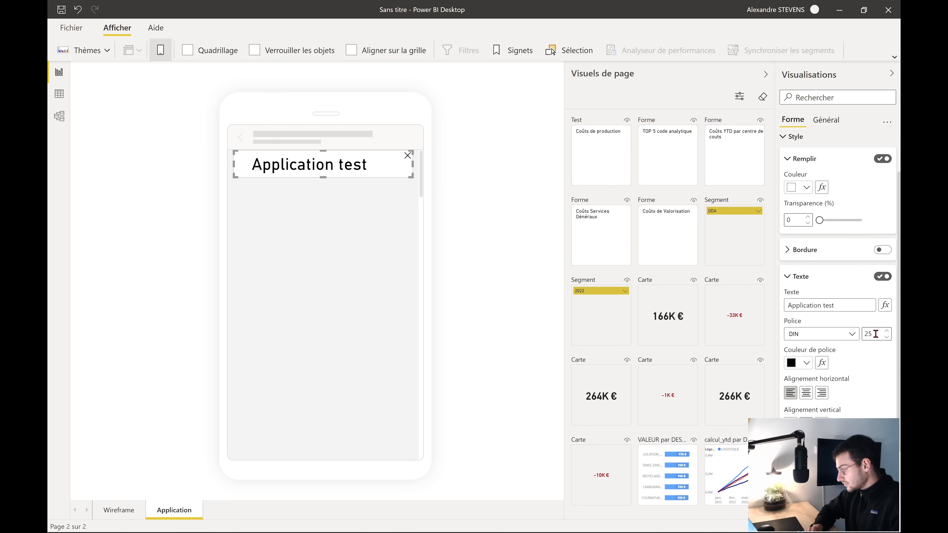
left_click(886, 337)
left_click(886, 337)
left_click(886, 337)
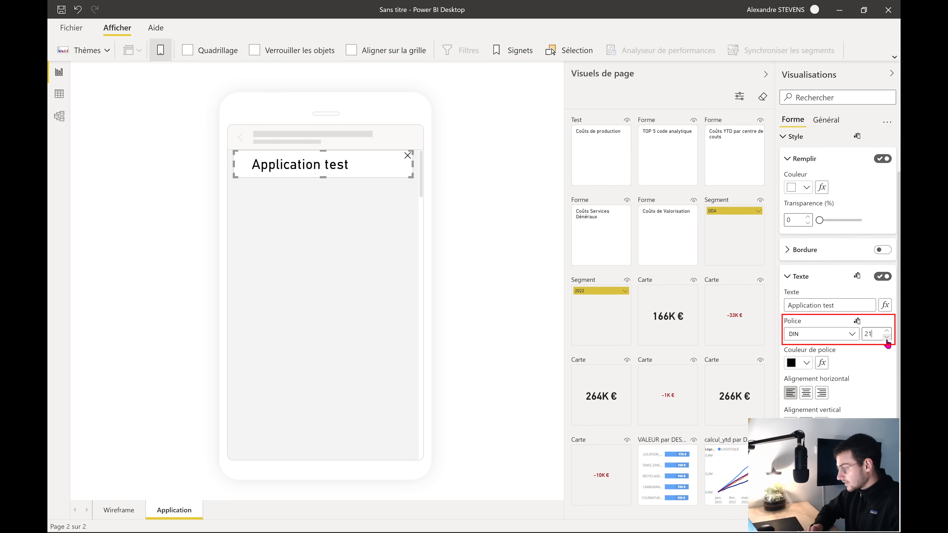
left_click(886, 337)
left_click(887, 337)
left_click(886, 337)
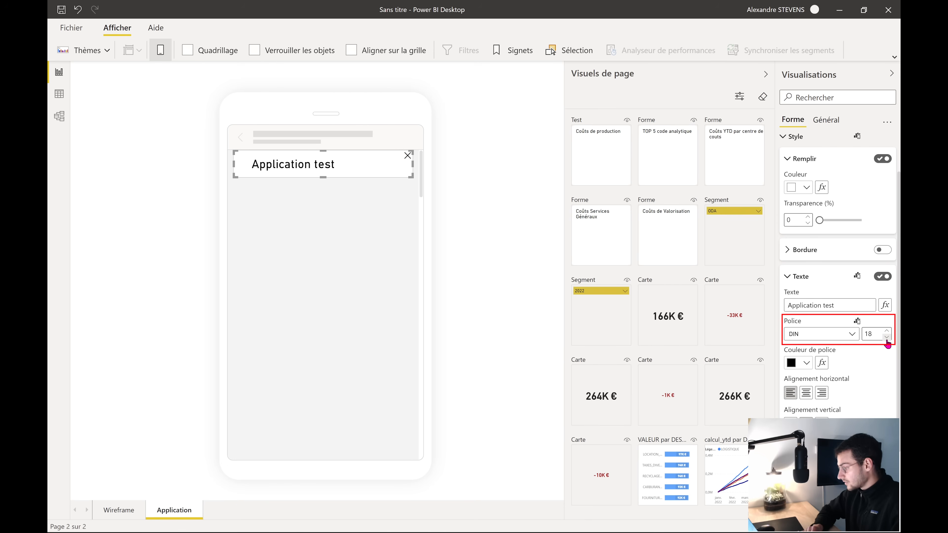
left_click(886, 337)
left_click(886, 337)
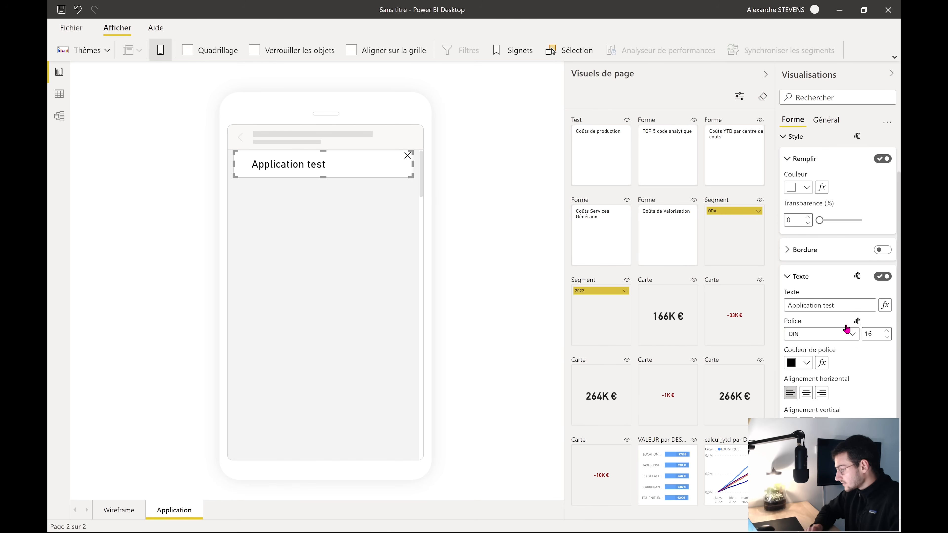
left_click(810, 399)
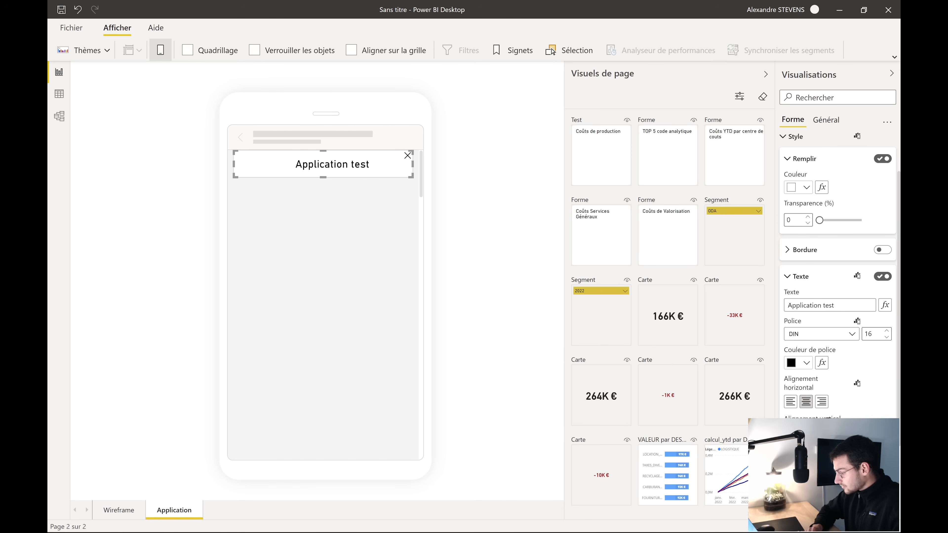
scroll(837, 276, "down", 1)
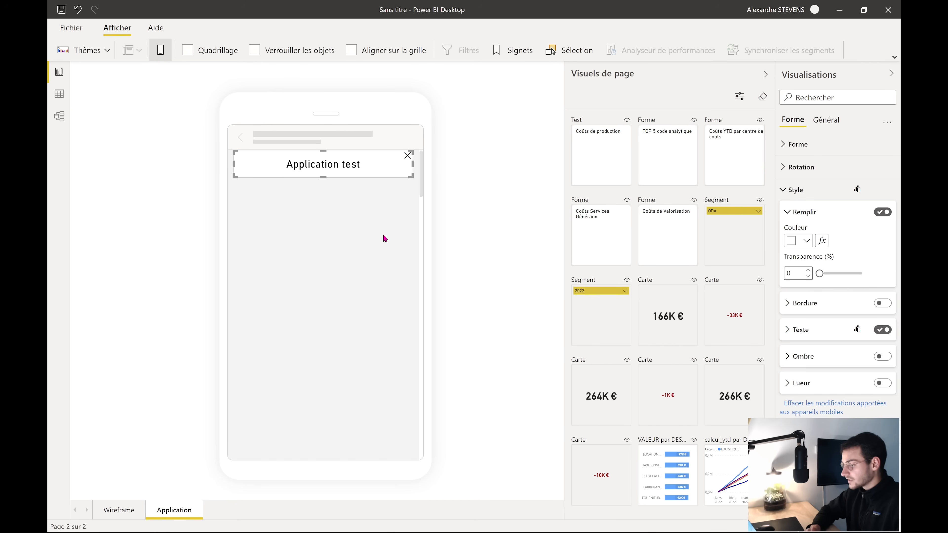
left_click(383, 235)
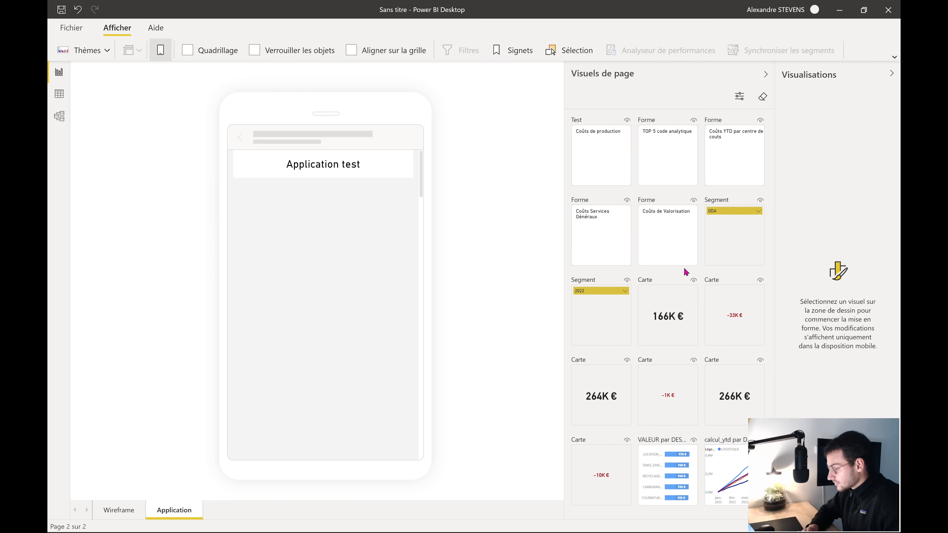
Place the 2022 year slicer centred beneath the title
left_click_drag(605, 317, 317, 225)
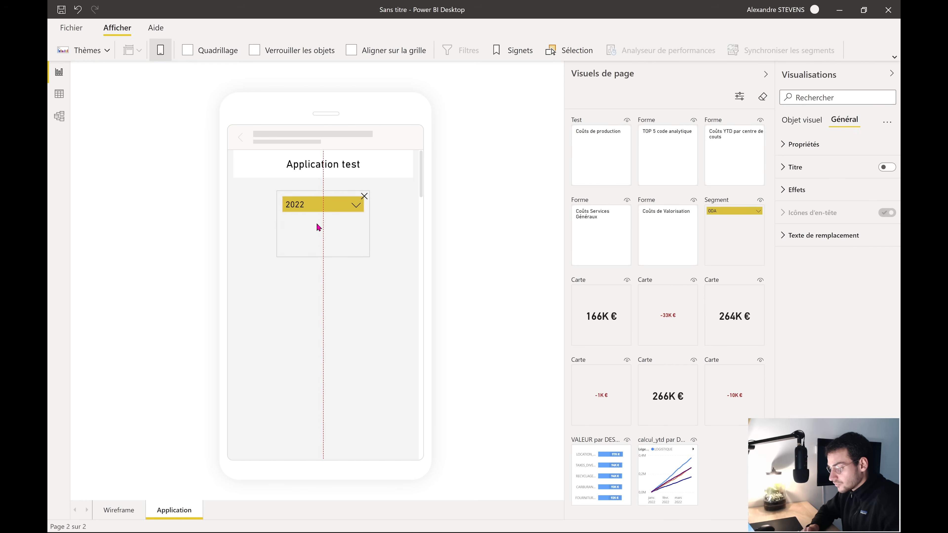
left_click_drag(323, 257, 360, 191)
left_click(330, 222)
Align the 2022 slicer and add the ODA slicer beneath it at matching size
left_click(348, 240)
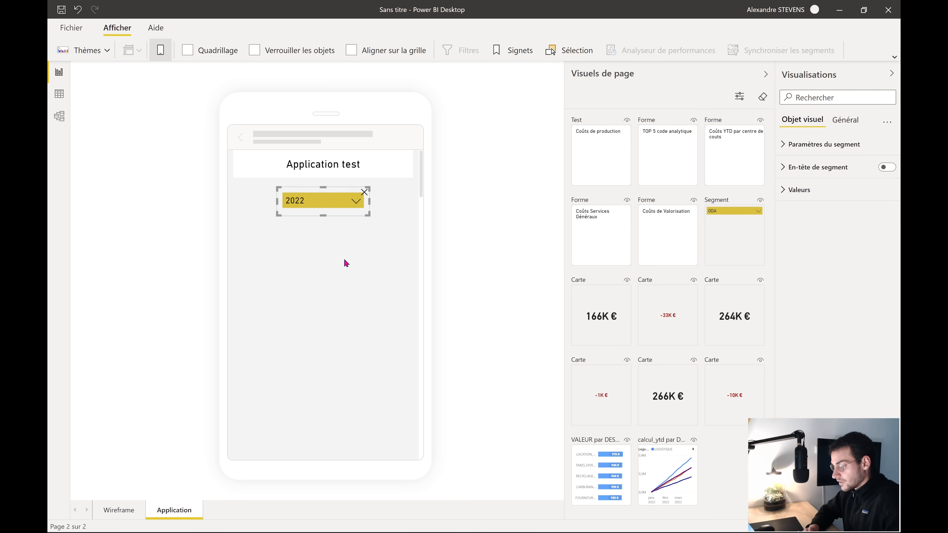
left_click(344, 262)
left_click_drag(341, 257, 292, 234)
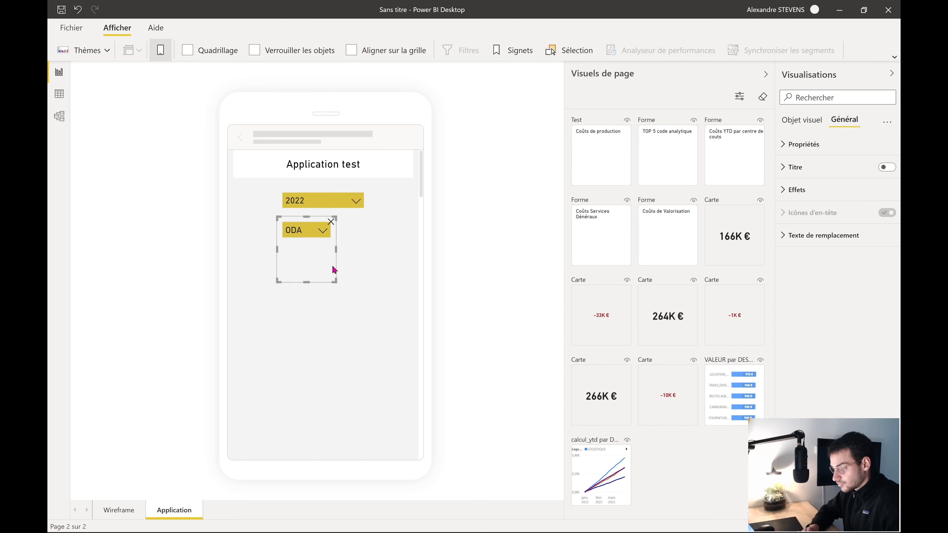
left_click_drag(336, 282, 371, 259)
left_click(387, 281)
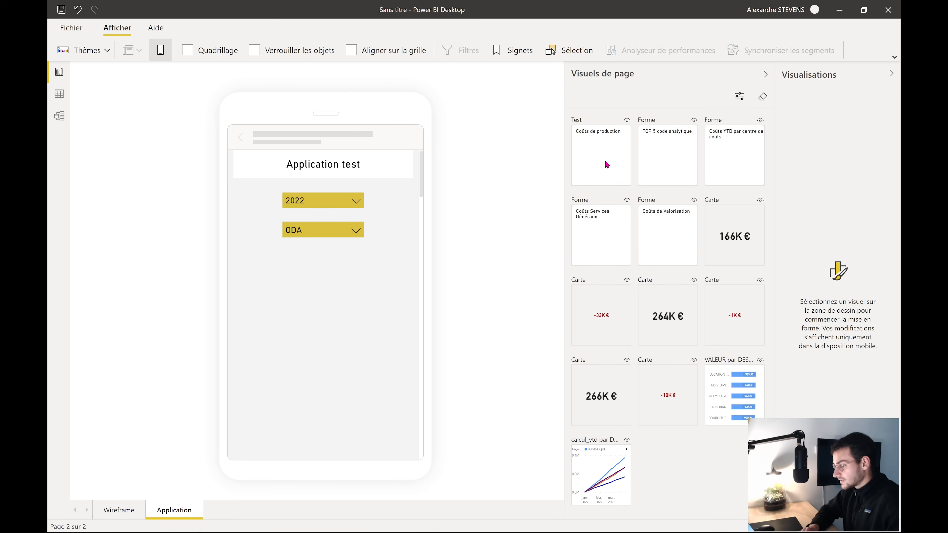
Place the Coûts de production tile on the phone with the 166K € card inside
left_click_drag(604, 160, 419, 342)
left_click_drag(332, 286, 331, 295)
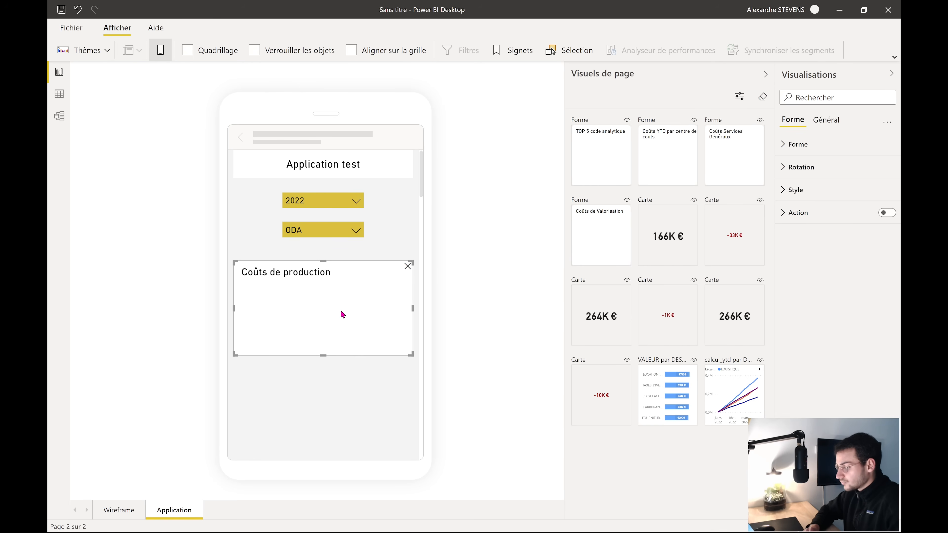
left_click_drag(675, 243, 358, 301)
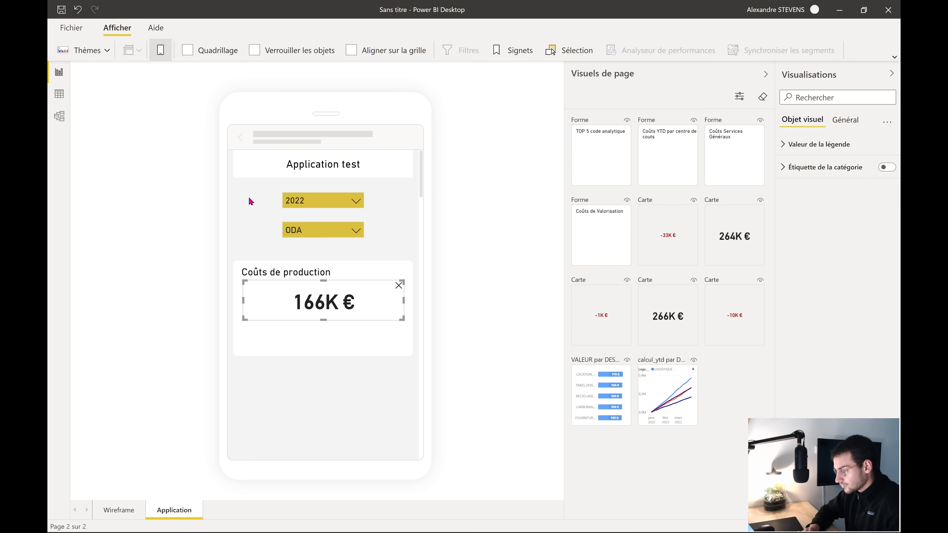
left_click(165, 55)
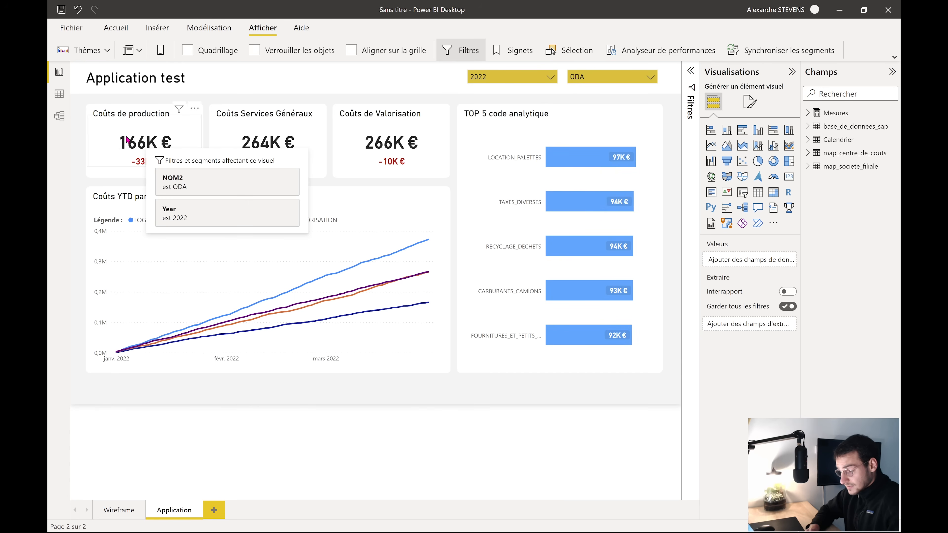
left_click(161, 50)
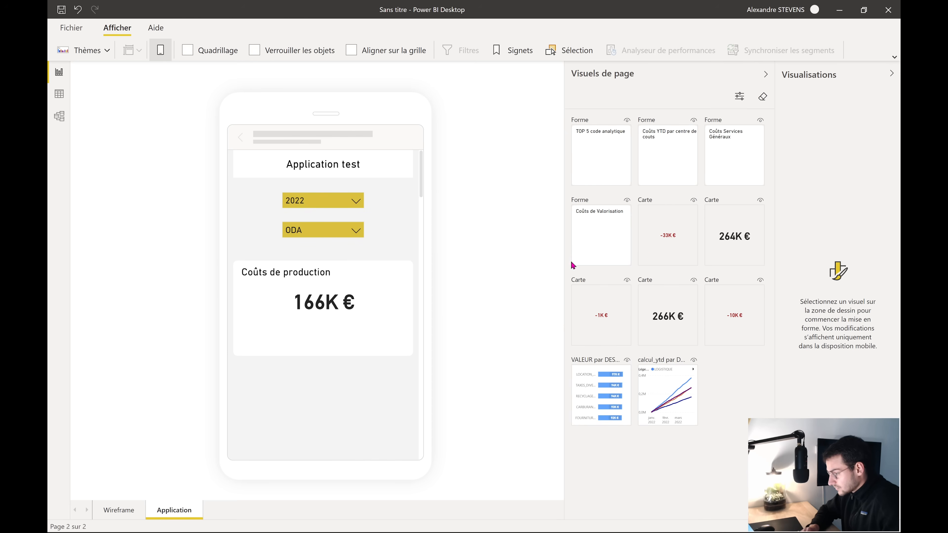
Add the -33K € card beneath 166K € in the Coûts de production tile
left_click_drag(573, 265, 331, 338)
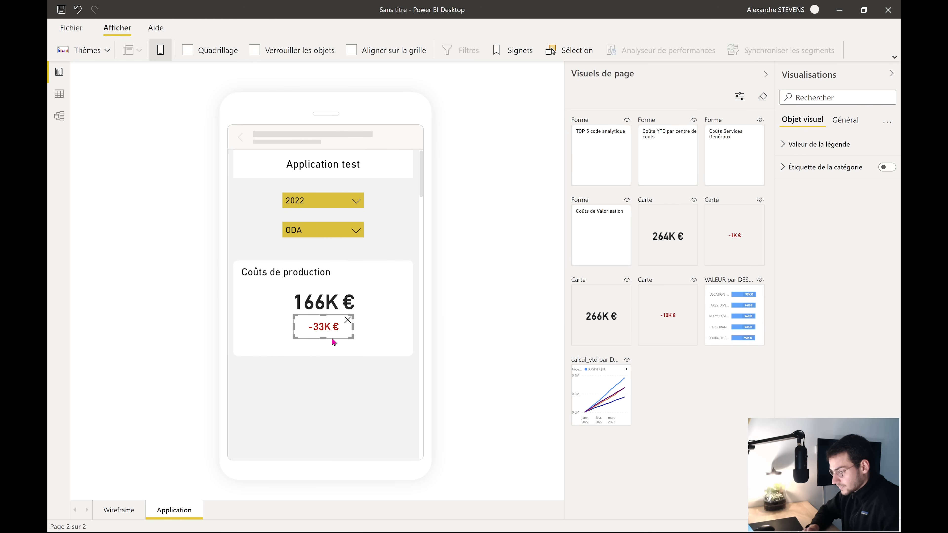
left_click(341, 390)
scroll(356, 375, "down", 1)
scroll(356, 375, "up", 1)
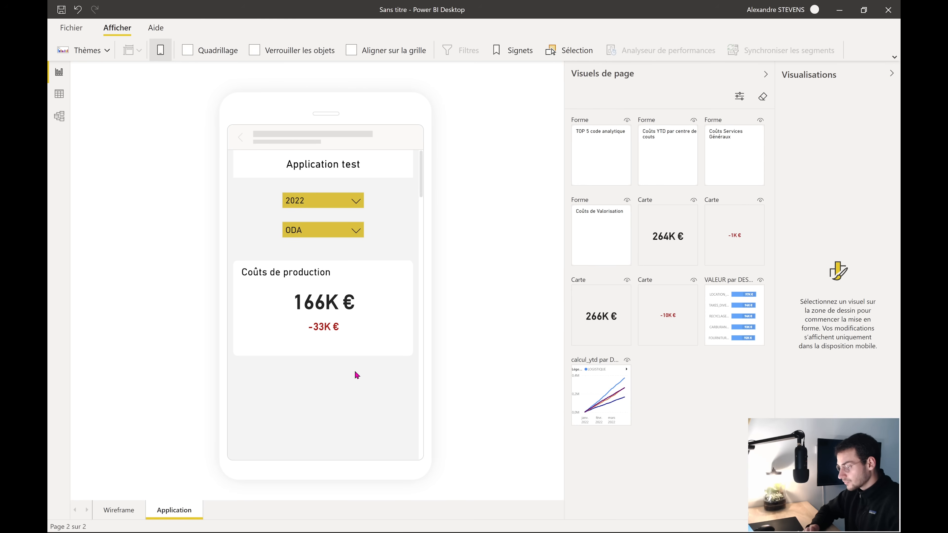
scroll(357, 375, "down", 1)
scroll(356, 375, "up", 1)
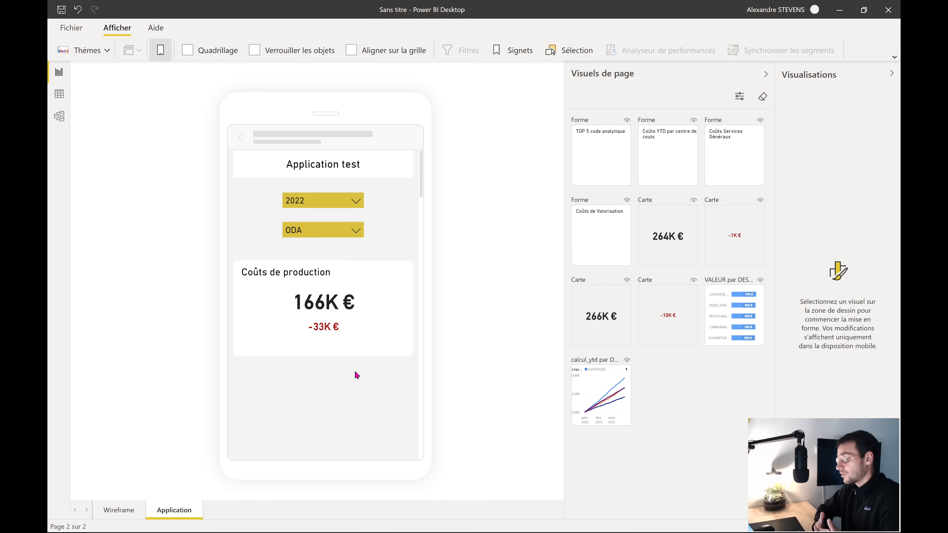
scroll(355, 374, "down", 1)
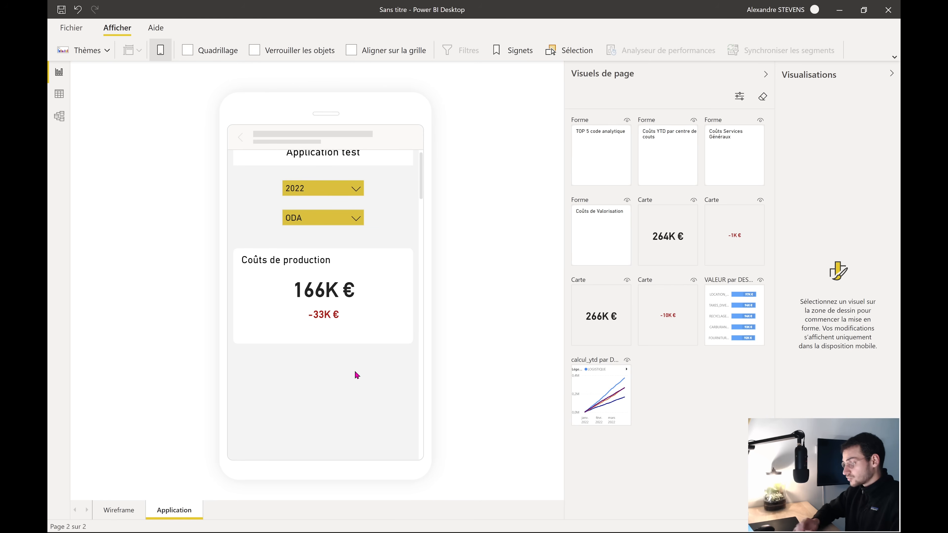
scroll(336, 404, "down", 3)
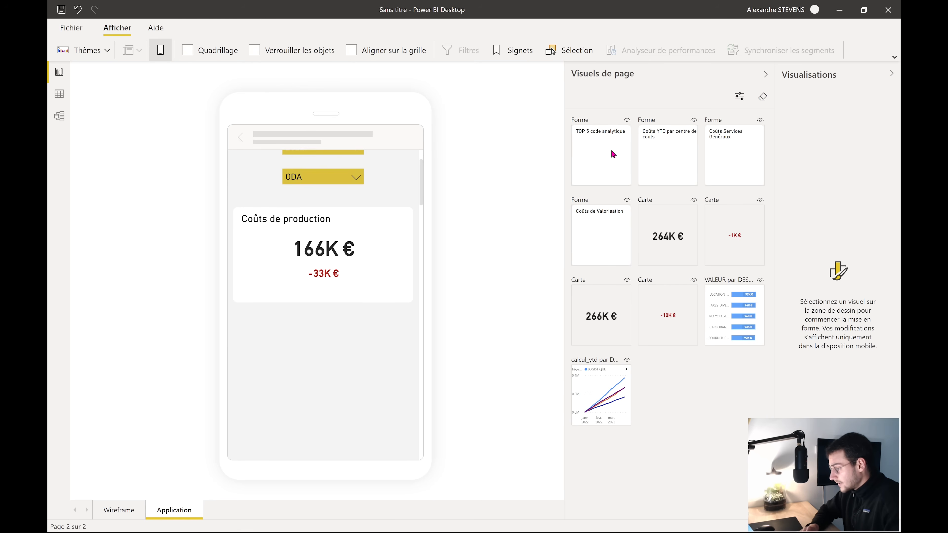
Place a full-width Coûts Services Généraux tile below Coûts de production
left_click_drag(735, 157, 245, 354)
left_click_drag(294, 380, 294, 271)
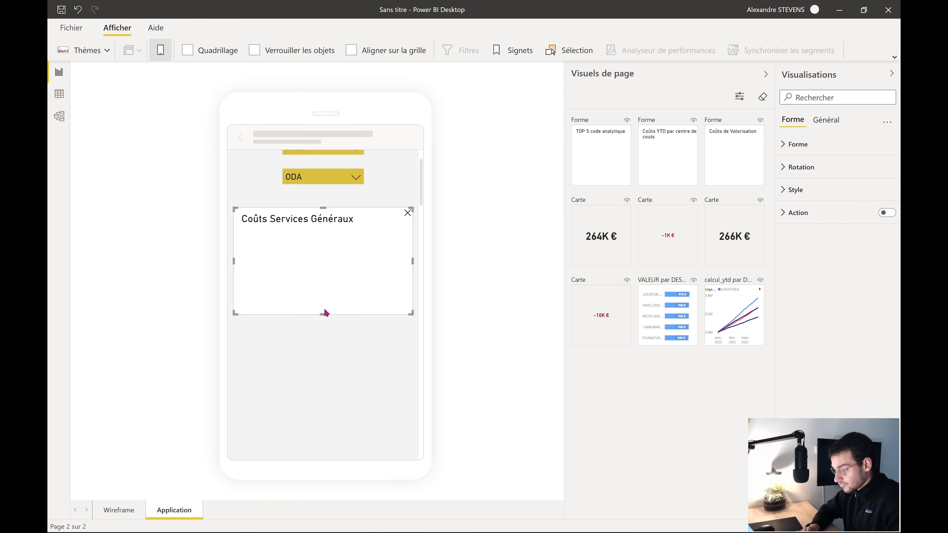
mouse_move(327, 314)
left_mouse_down()
mouse_move(328, 286)
mouse_move(326, 303)
left_mouse_up()
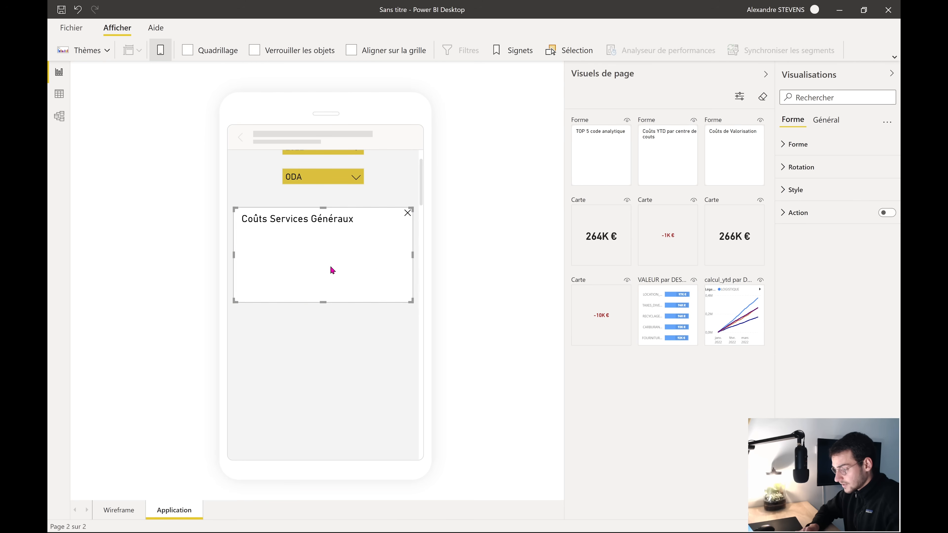
left_click_drag(330, 269, 325, 369)
left_click(314, 429)
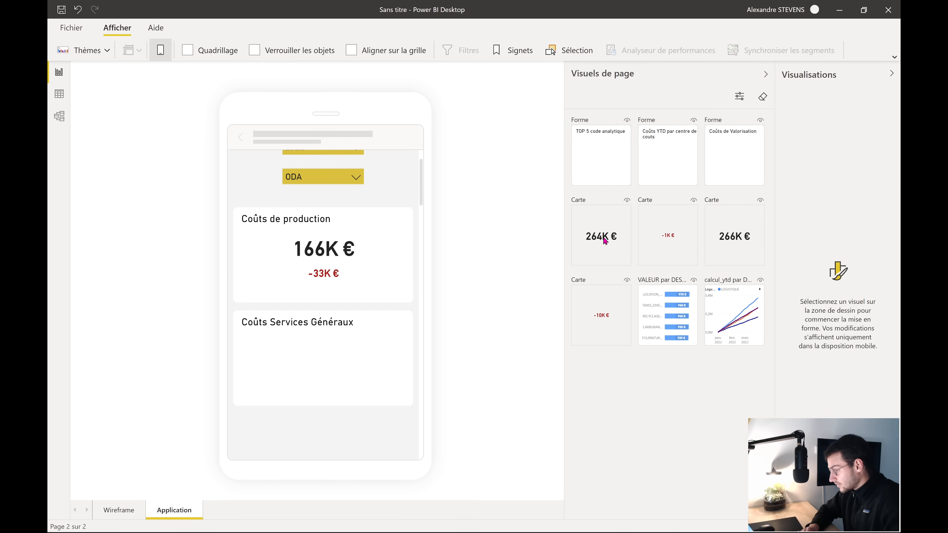
Put the 264K € card inside the Coûts Services Généraux tile and widen it
left_click_drag(604, 241, 340, 365)
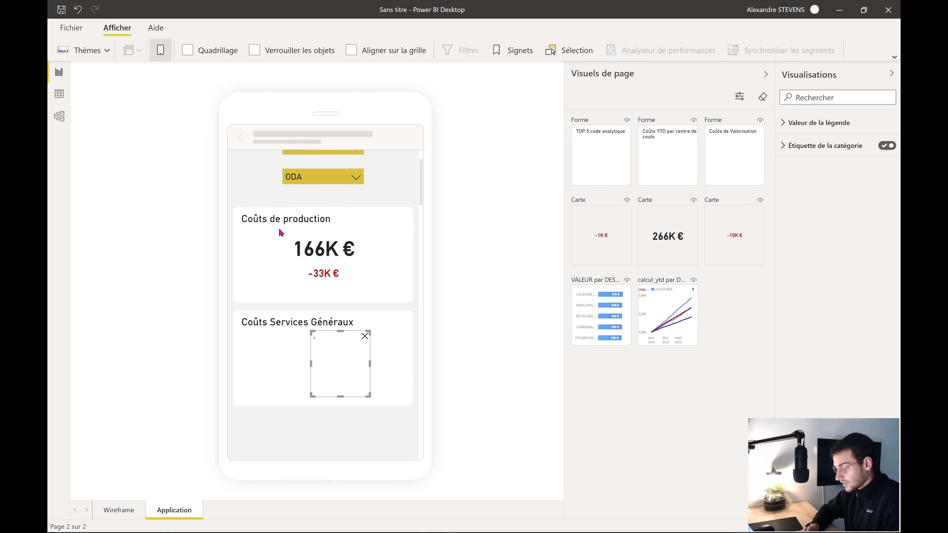
left_click(165, 58)
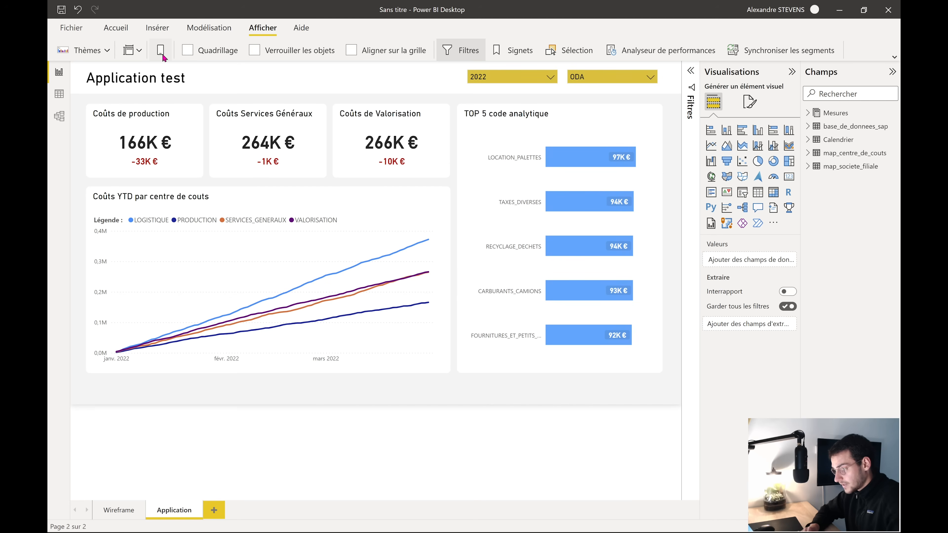
left_click(163, 57)
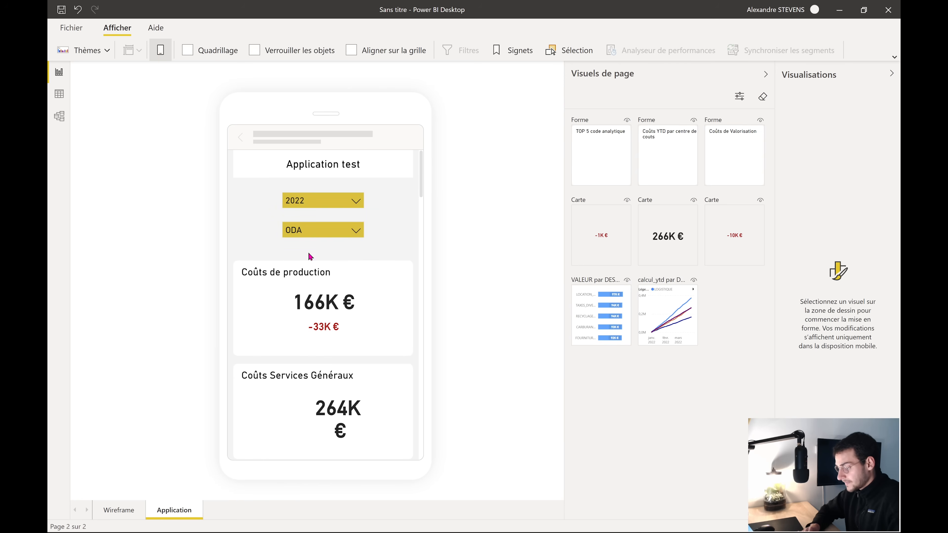
scroll(335, 365, "down", 2)
left_click_drag(334, 365, 272, 250)
left_click_drag(301, 283, 403, 258)
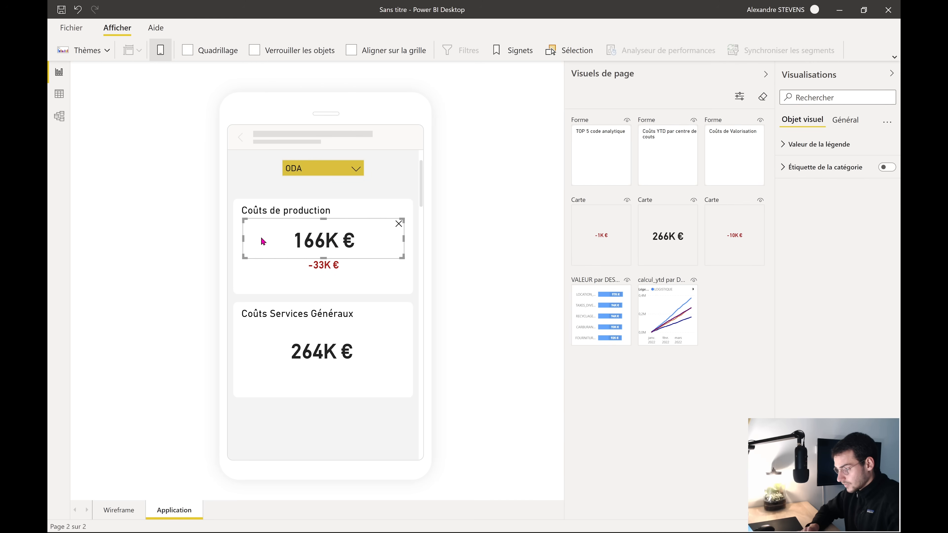
Stretch the 166K €, -33K € and 264K € cards full width so values are centred
left_click_drag(243, 239, 234, 243)
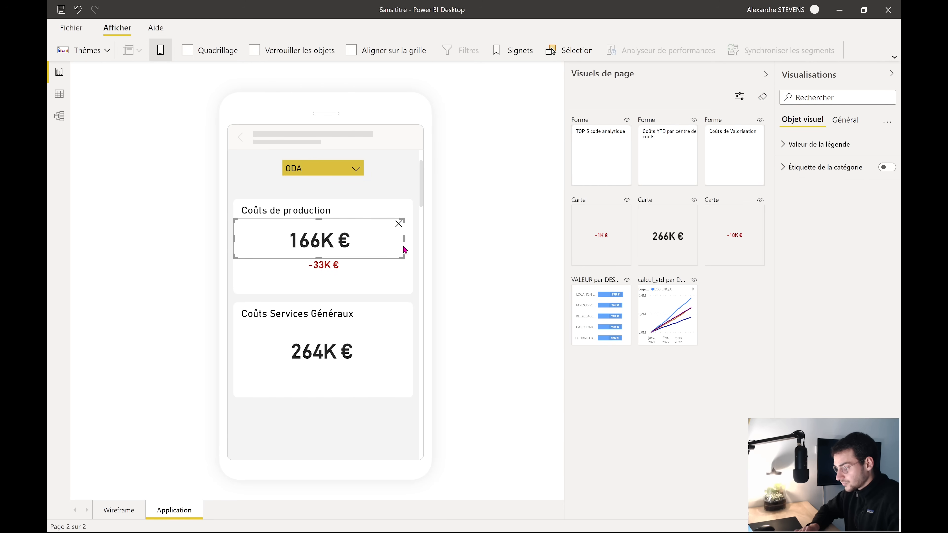
left_click_drag(404, 238, 427, 239)
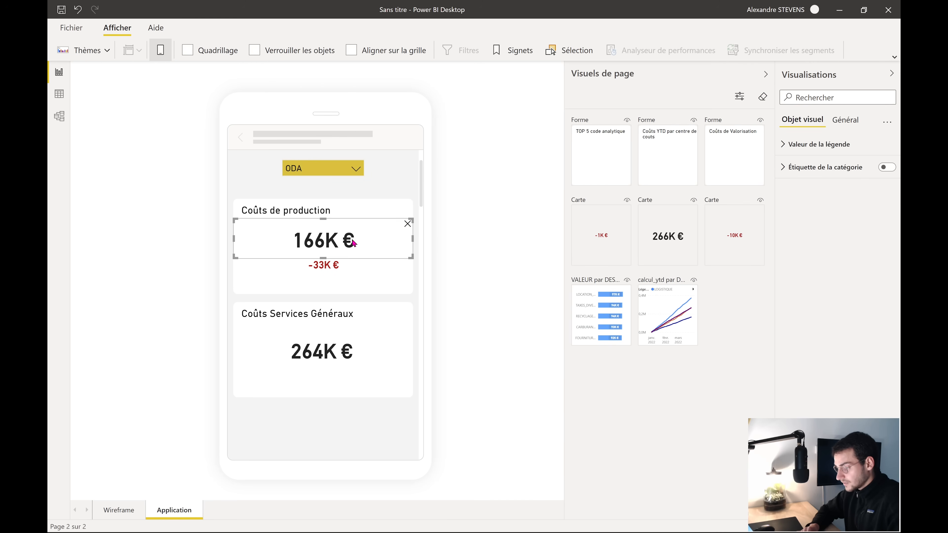
left_click(336, 261)
left_click_drag(295, 265, 222, 270)
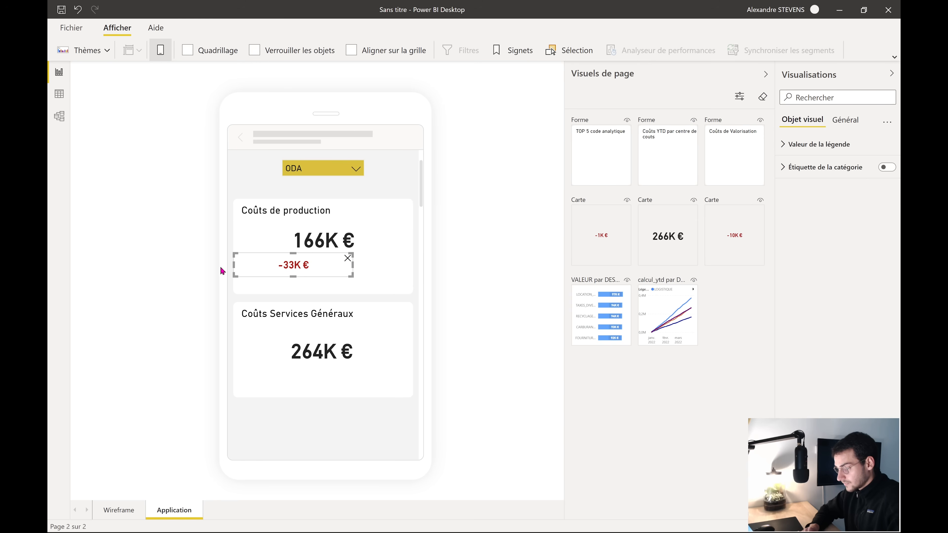
left_click_drag(351, 266, 425, 268)
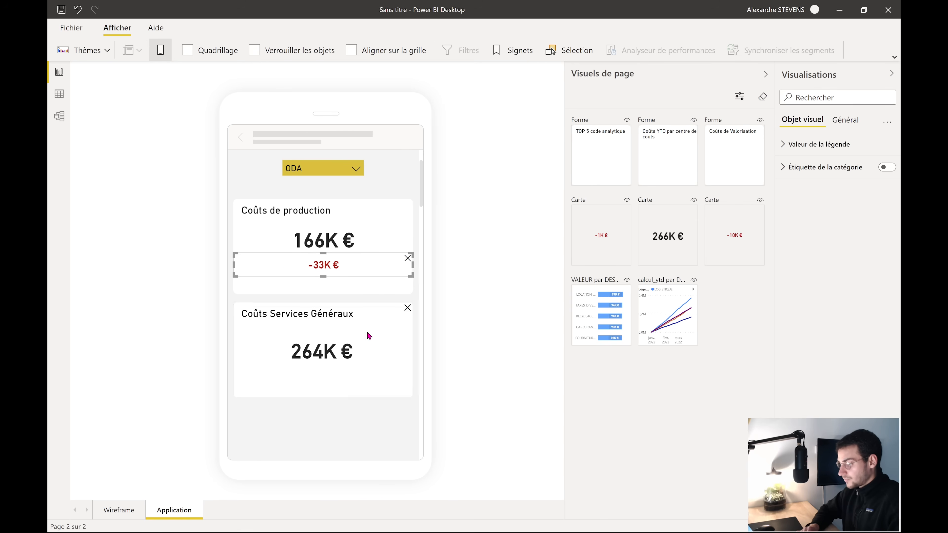
left_click(353, 349)
left_click_drag(243, 350, 204, 345)
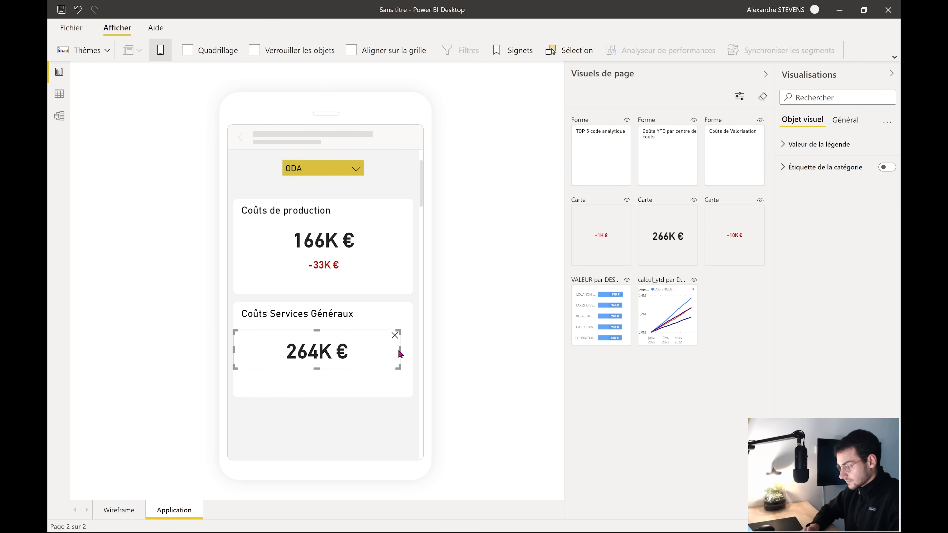
left_click_drag(399, 353, 413, 352)
Nudge the 166K € and 264K € cards upward with the arrow keys
left_click(342, 254)
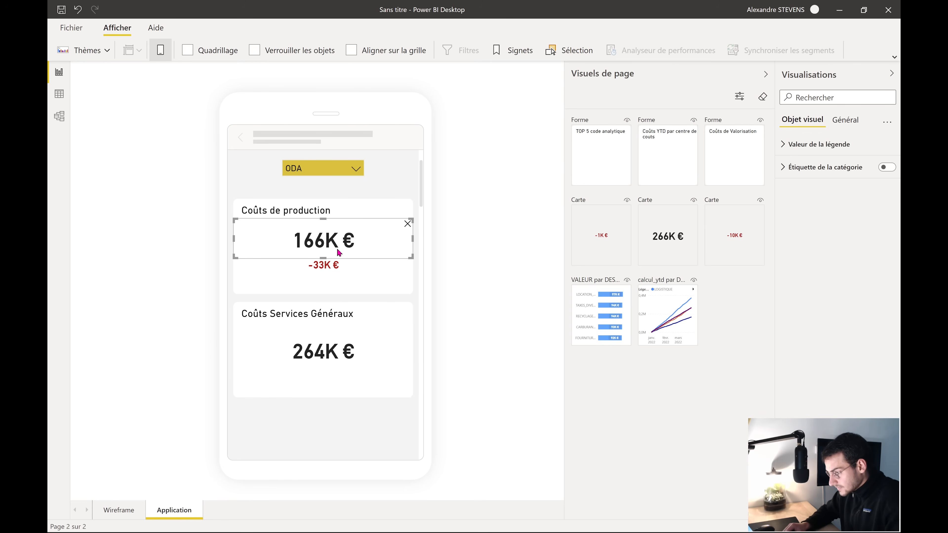
key("Up")
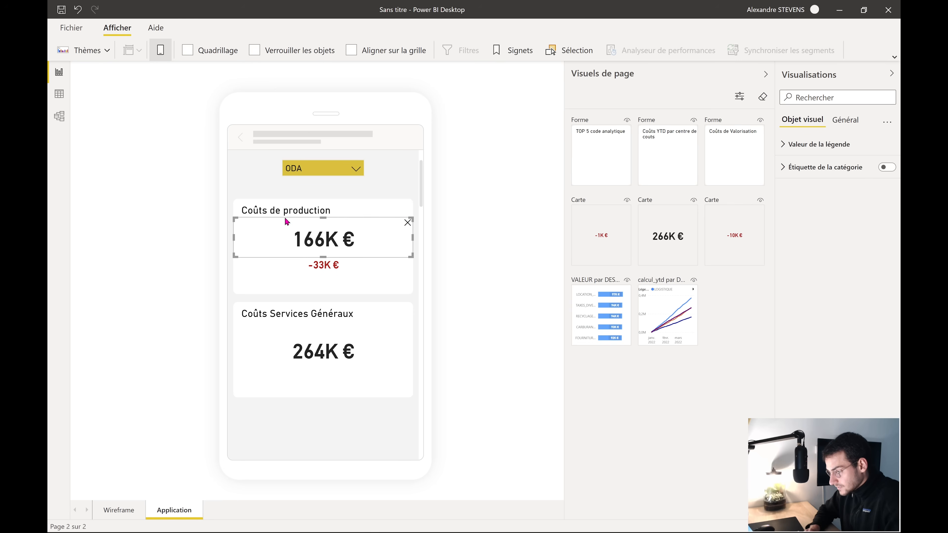
left_click(323, 356)
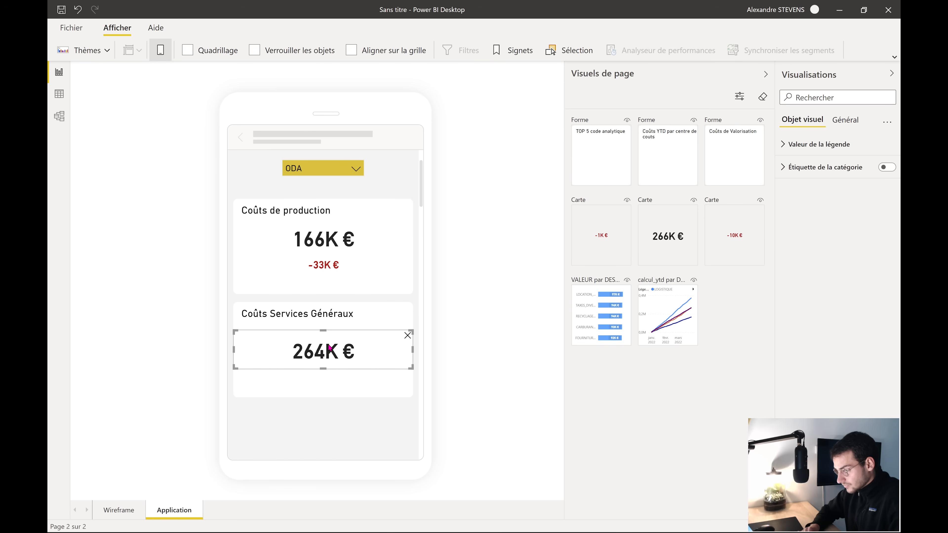
key("Up")
key("Up")
key("Up")
key("Up")
key("Up")
key("Up")
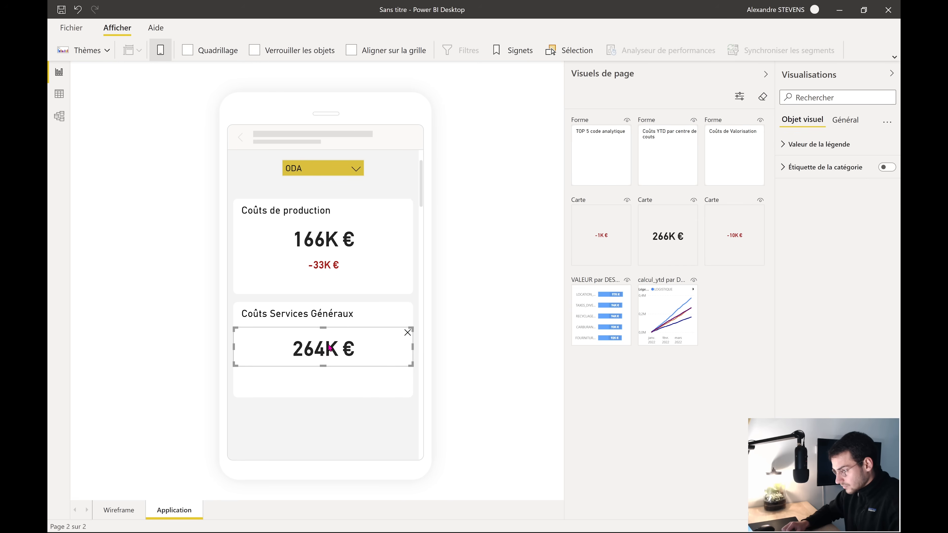
key("Up")
key("Up")
key("Up")
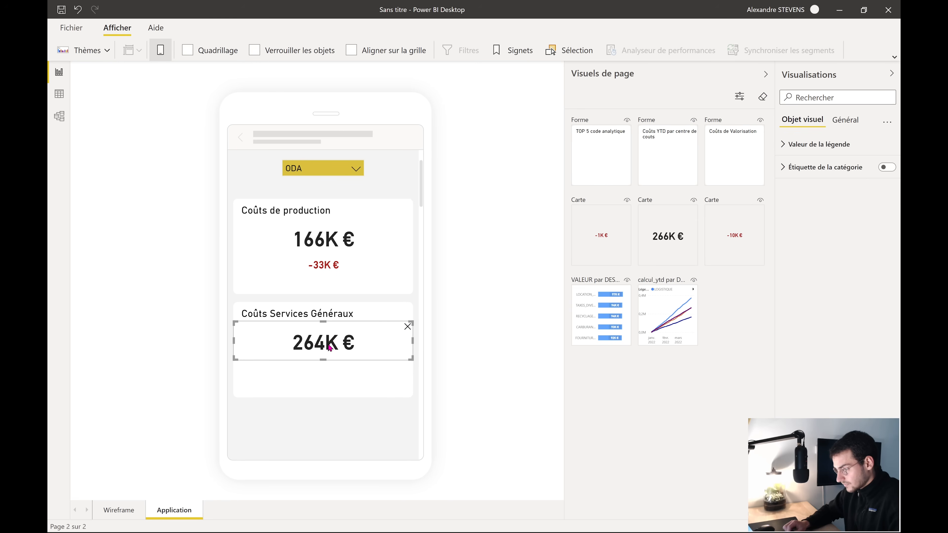
left_click(372, 418)
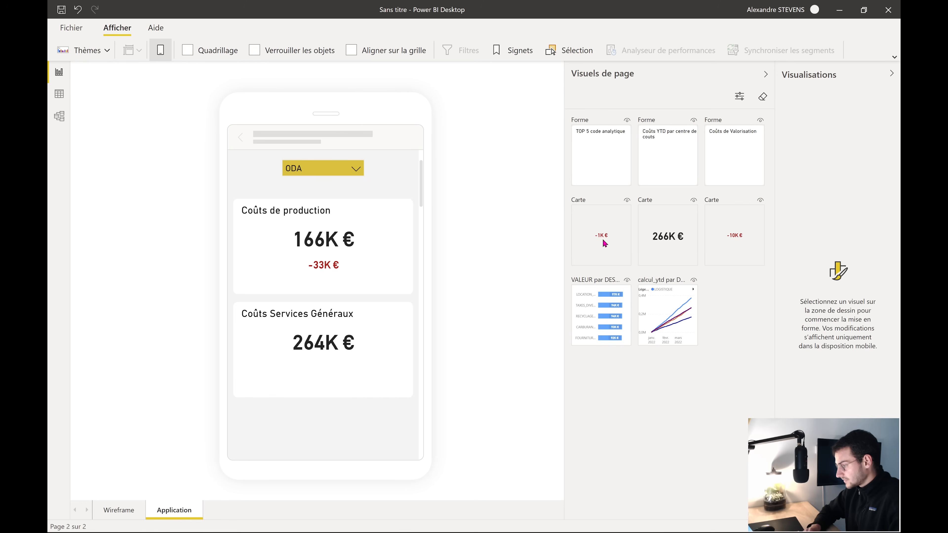
Add the -1K € card full width directly under 264K €
left_click_drag(603, 240, 261, 372)
left_click_drag(260, 334, 413, 379)
left_click_drag(331, 383, 331, 378)
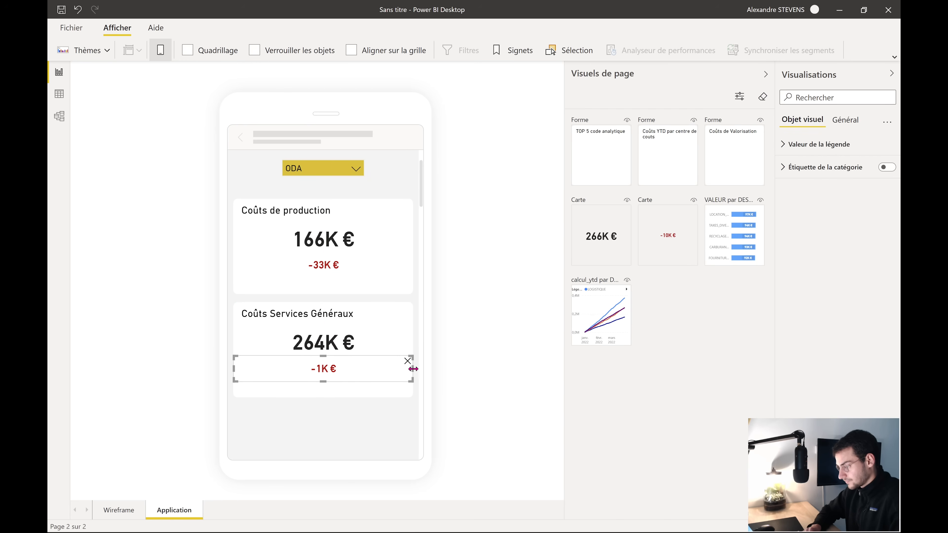
left_click(333, 417)
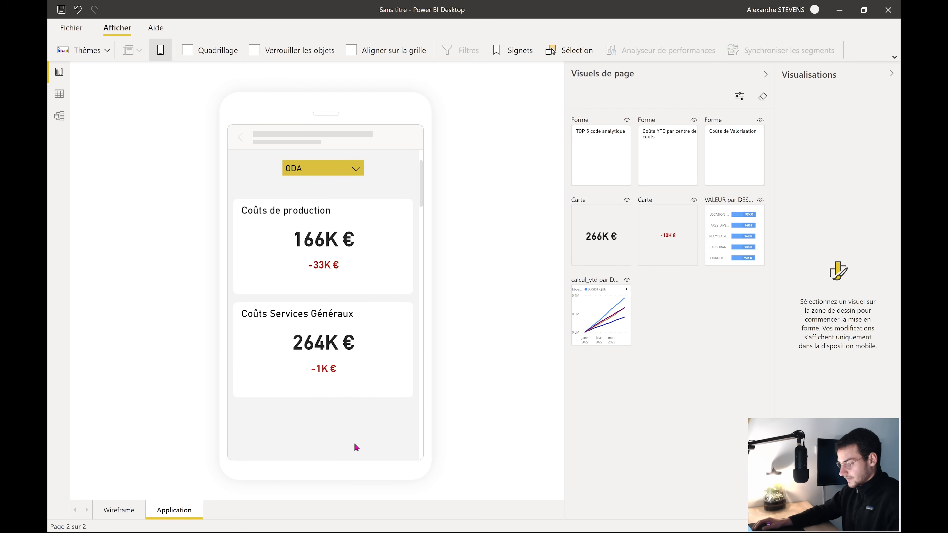
scroll(355, 429, "down", 2)
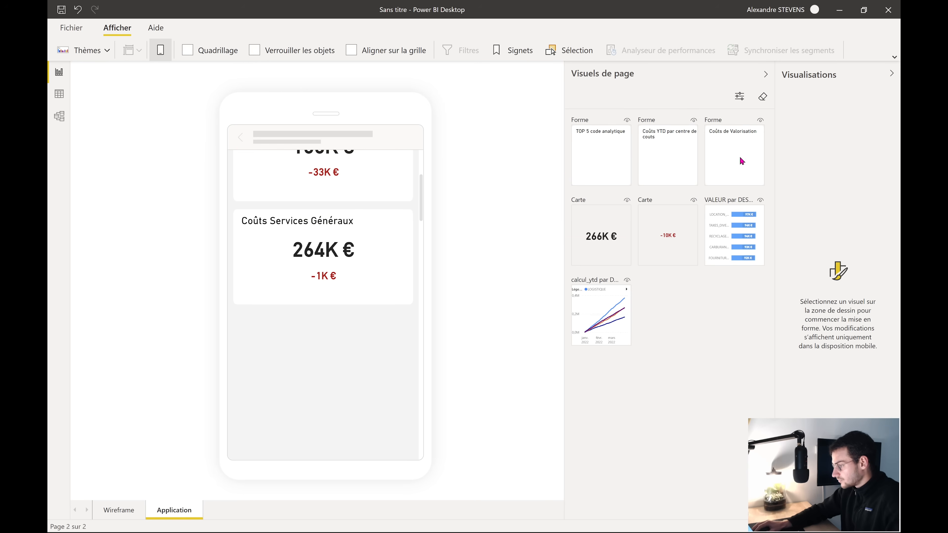
Place the Coûts de Valorisation tile full-width just below Services Généraux on the phone layout
left_click_drag(742, 161, 246, 351)
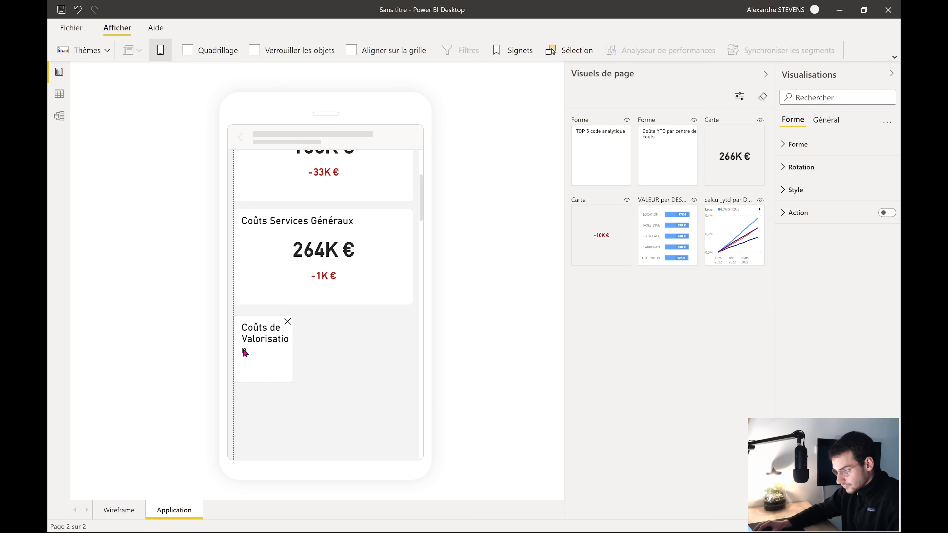
left_click_drag(293, 381, 434, 401)
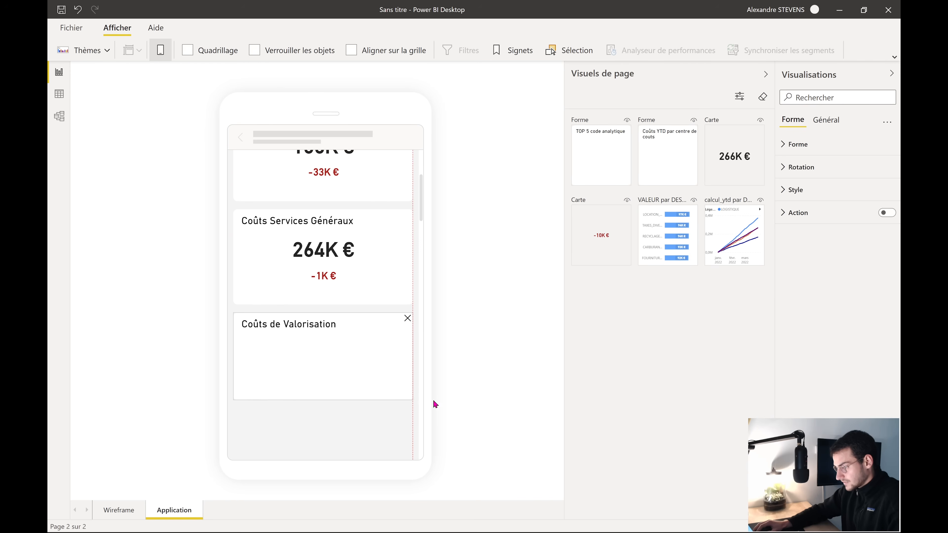
left_click_drag(314, 347, 351, 412)
Drop the TOP 5 code analytique visual onto the phone layout
scroll(345, 355, "up", 5)
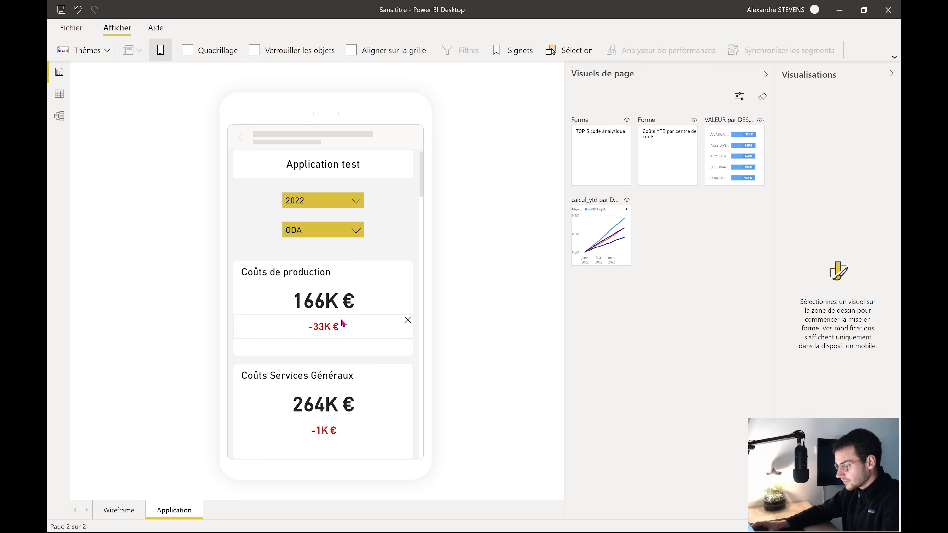
scroll(369, 317, "down", 5)
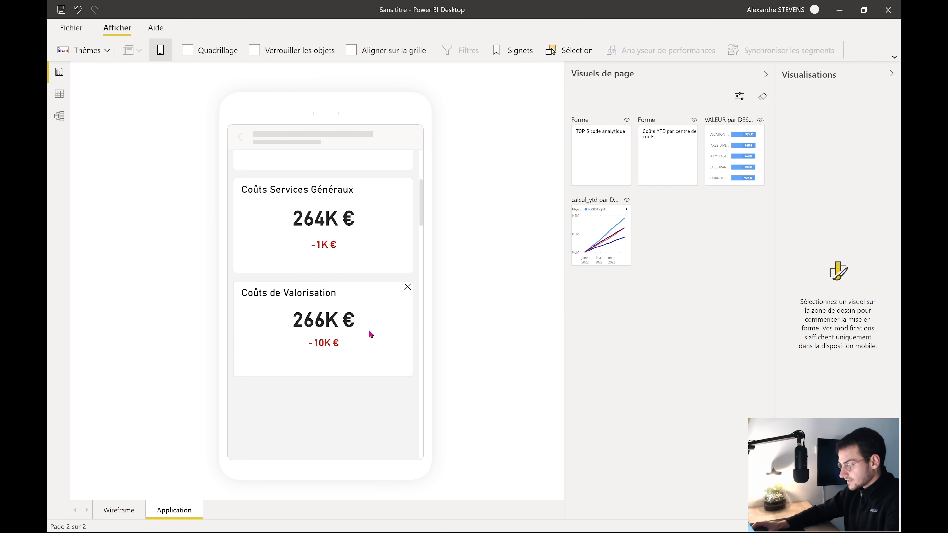
scroll(369, 332, "down", 4)
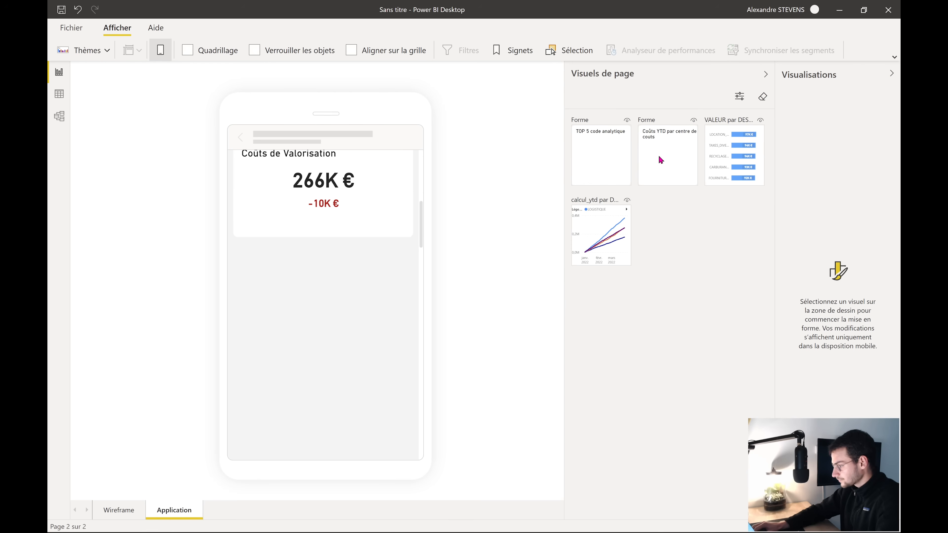
left_click_drag(622, 151, 234, 258)
Reposition and enlarge the TOP 5 bar chart to fill its mobile card
left_click_drag(280, 304, 453, 456)
scroll(387, 384, "down", 1)
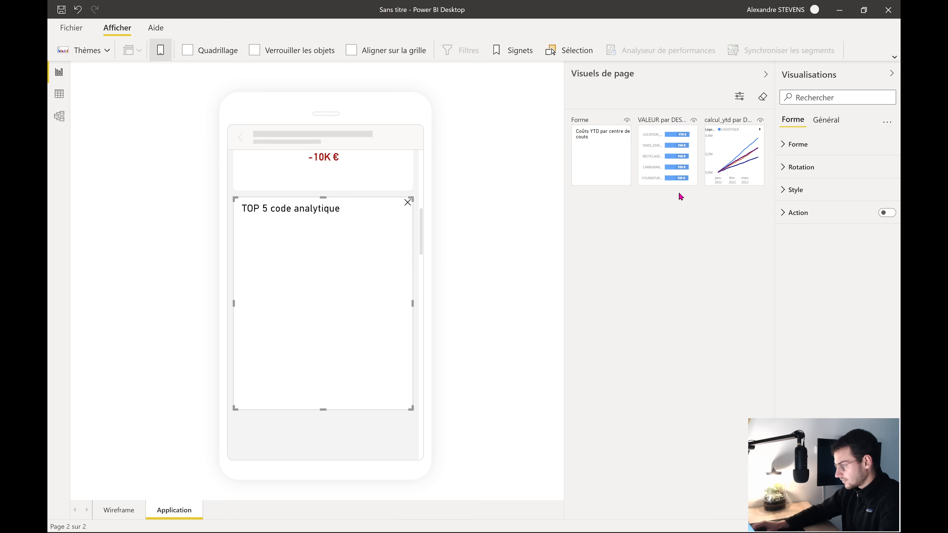
left_click_drag(677, 165, 265, 247)
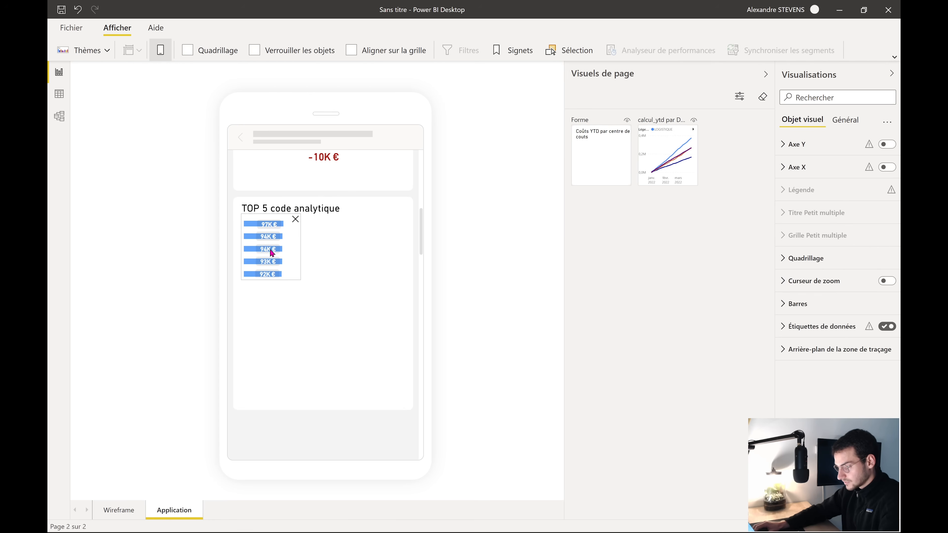
left_click_drag(299, 286, 405, 402)
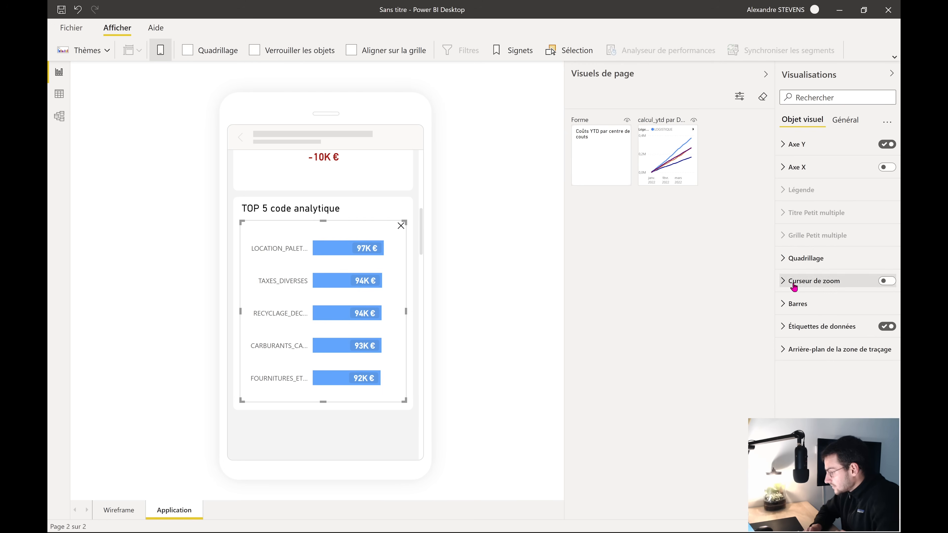
Reduce the bar chart's Y-axis category labels to font size 8
left_click(806, 147)
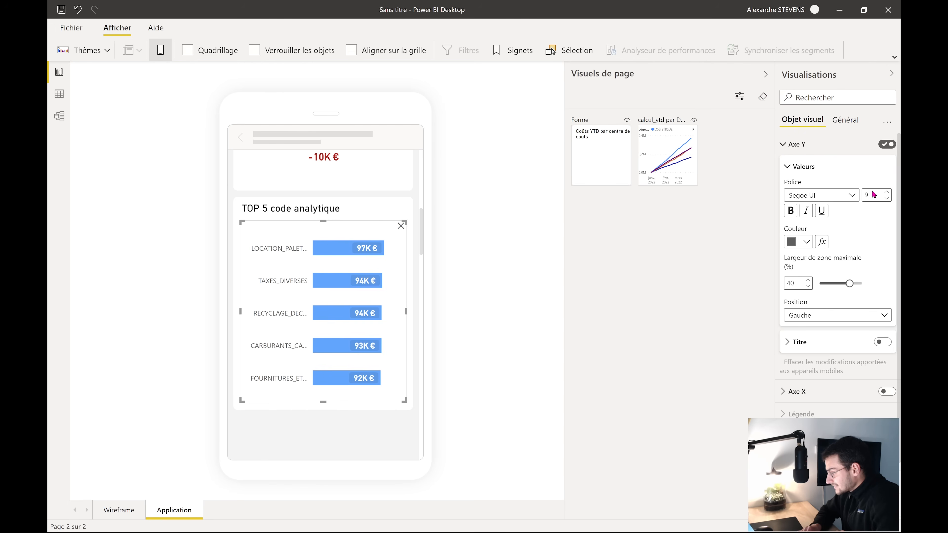
left_click(886, 199)
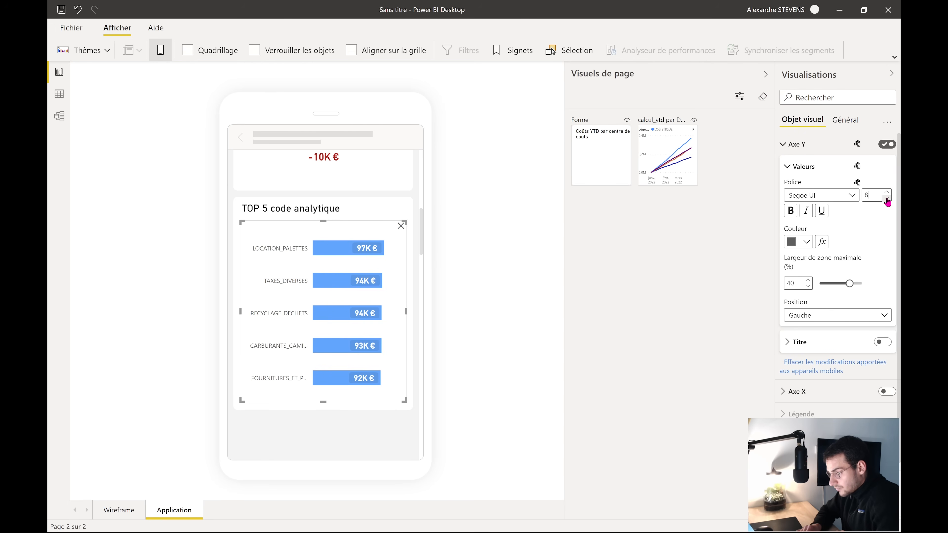
left_click(807, 152)
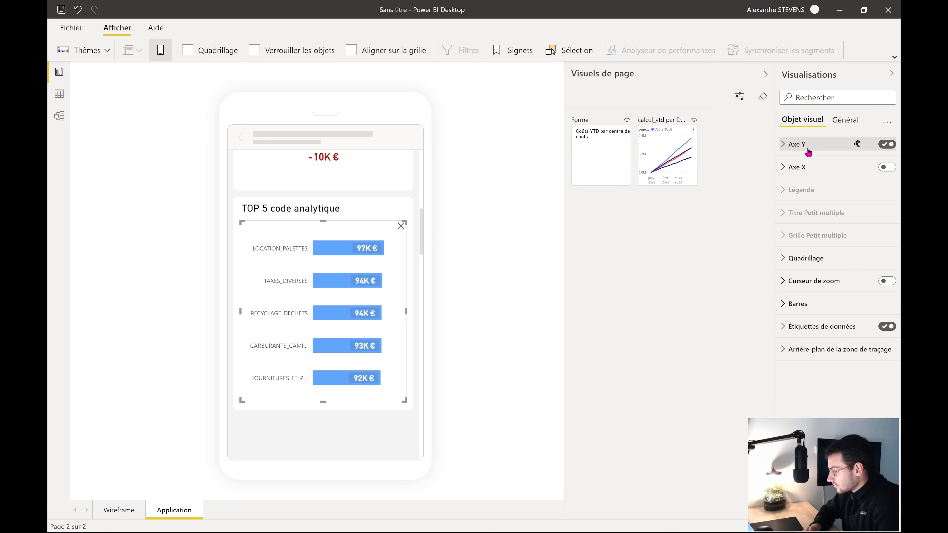
Set the bar chart's data labels to font size 11 and deselect it
left_click(808, 327)
scroll(863, 390, "down", 2)
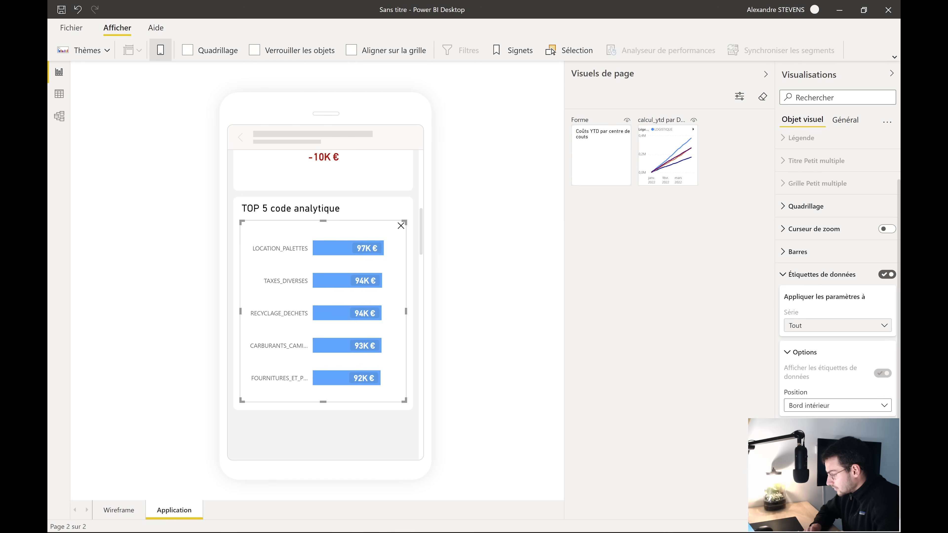
scroll(863, 390, "down", 3)
left_click(886, 377)
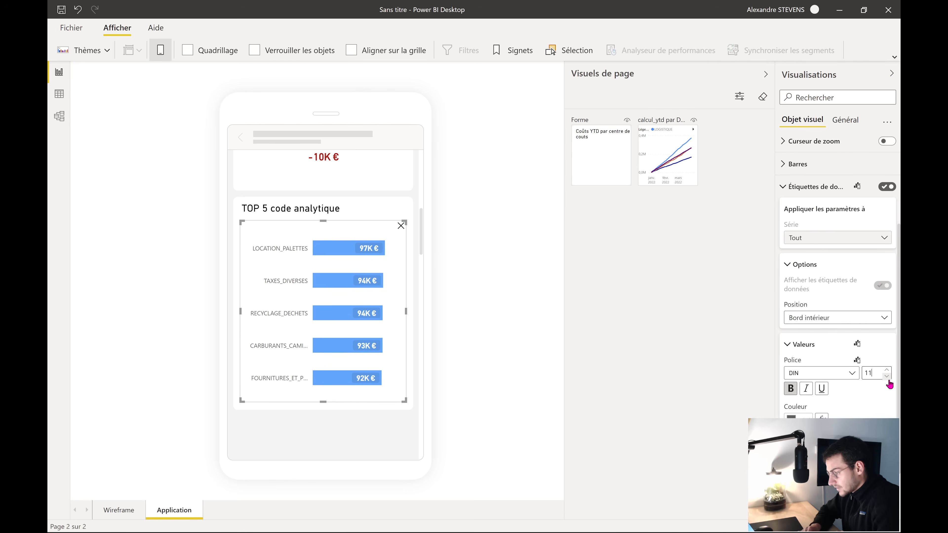
left_click(389, 418)
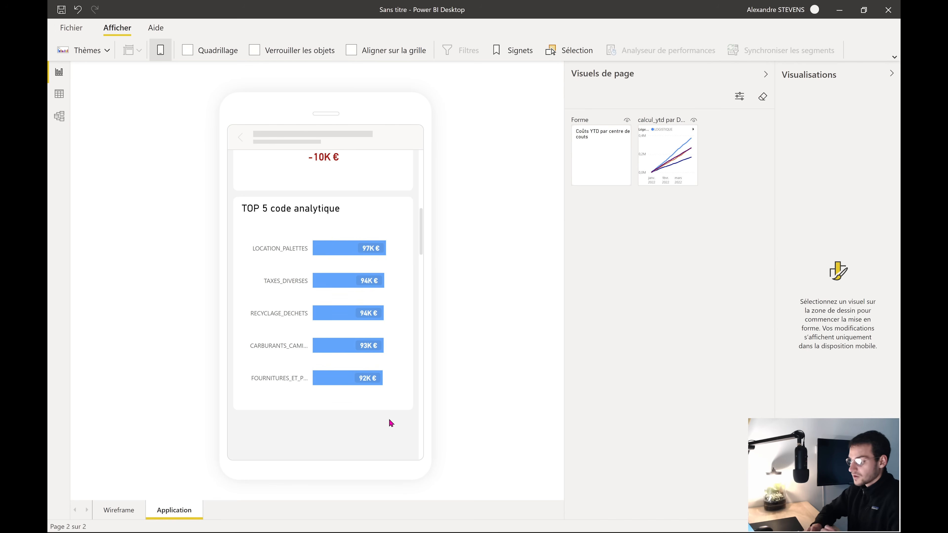
scroll(389, 420, "up", 2)
scroll(389, 420, "down", 3)
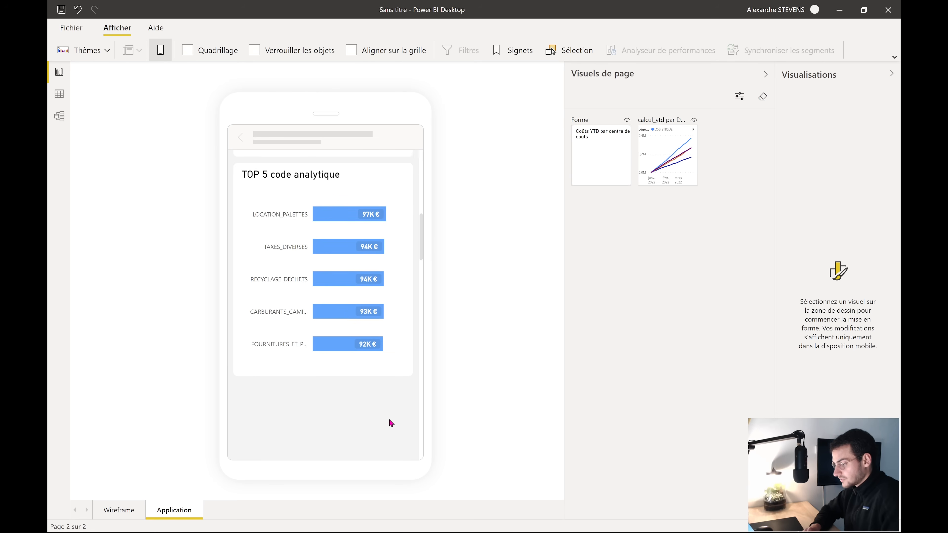
scroll(389, 420, "down", 1)
scroll(389, 420, "down", 1)
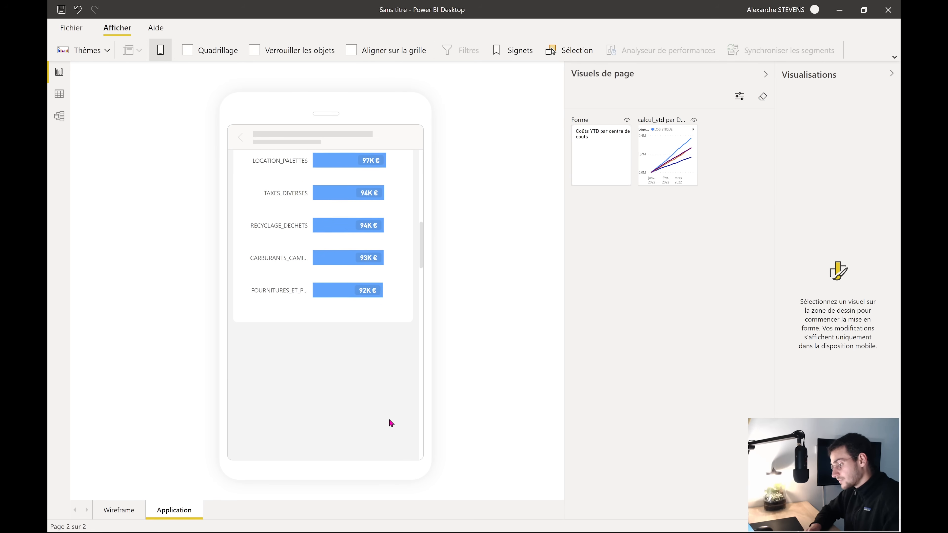
scroll(389, 418, "down", 1)
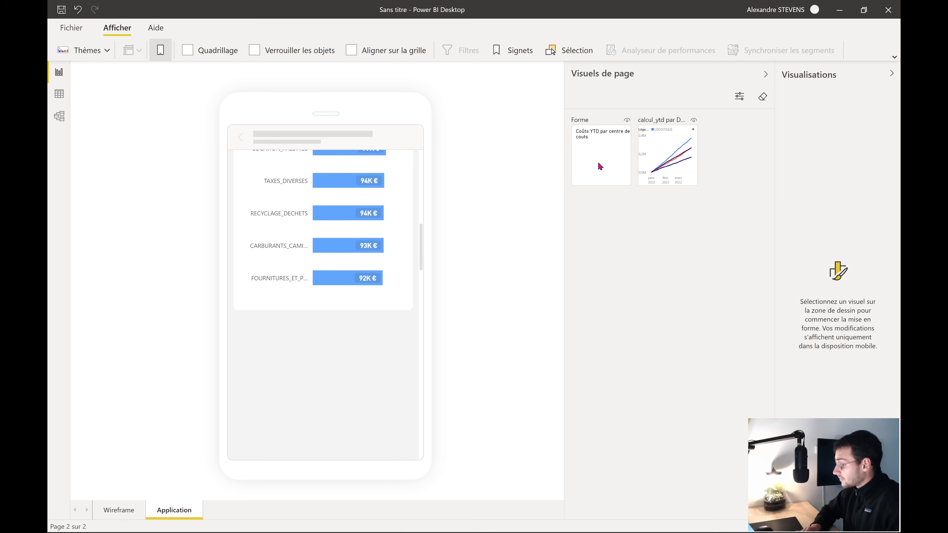
Place the Coûts YTD par centre de couts card below the TOP 5 chart at full width
left_click_drag(598, 164, 263, 357)
scroll(336, 364, "down", 2)
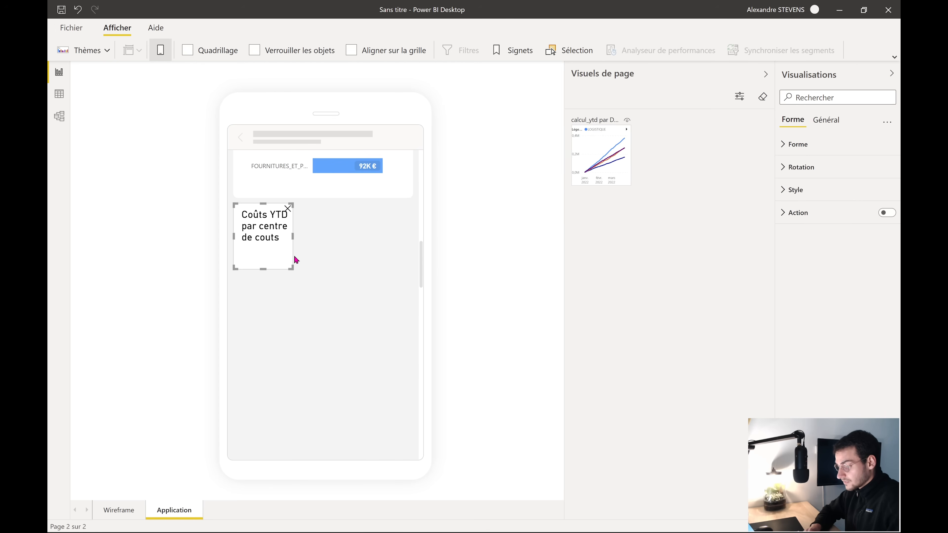
left_click_drag(291, 267, 412, 442)
left_click(421, 435)
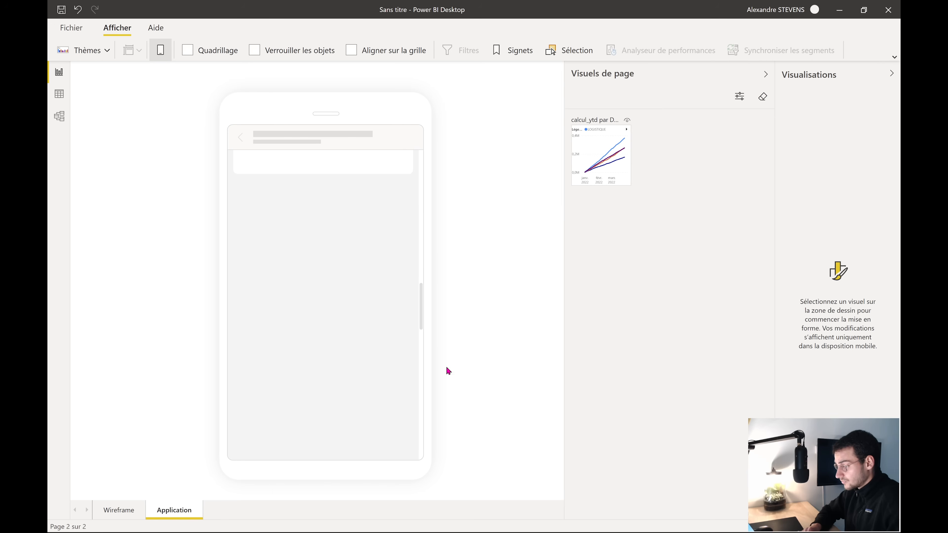
Fit the YTD cumulative cost line chart inside the Coûts YTD card
scroll(368, 336, "up", 4)
left_click_drag(601, 155, 269, 238)
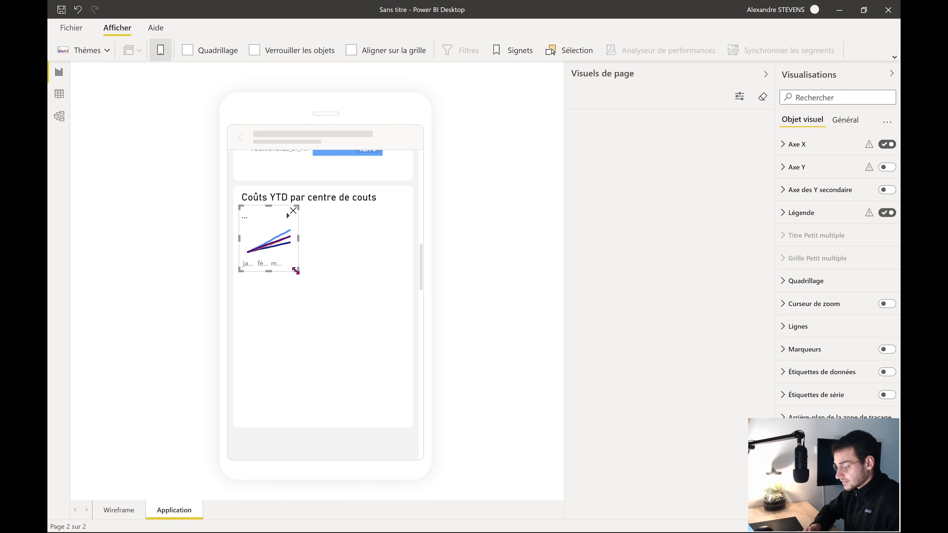
left_click_drag(296, 271, 404, 316)
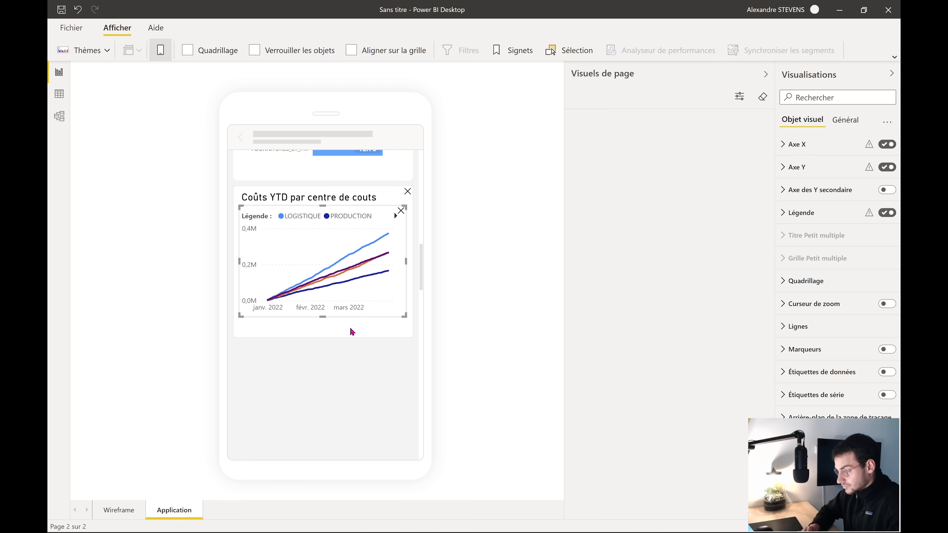
left_click(346, 357)
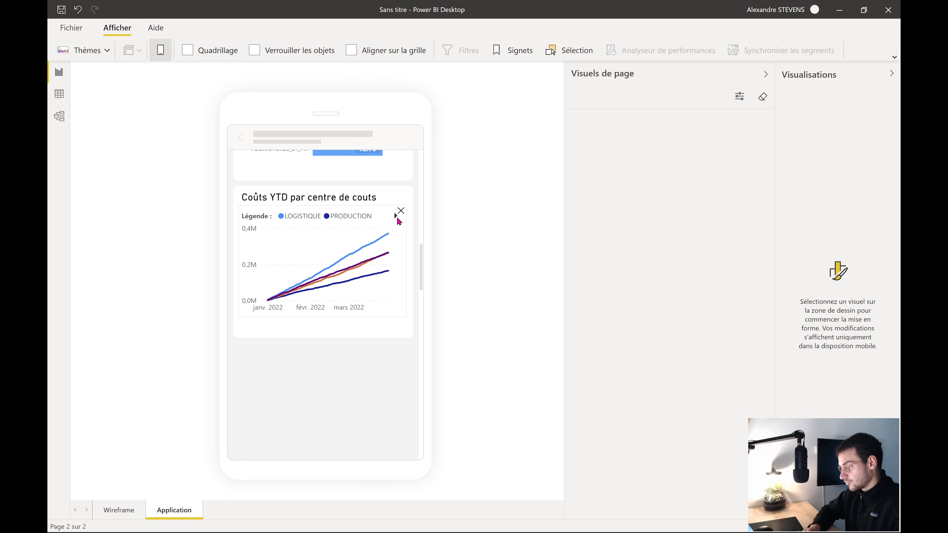
Turn off the Légende title on the YTD line chart's legend
left_click(380, 326)
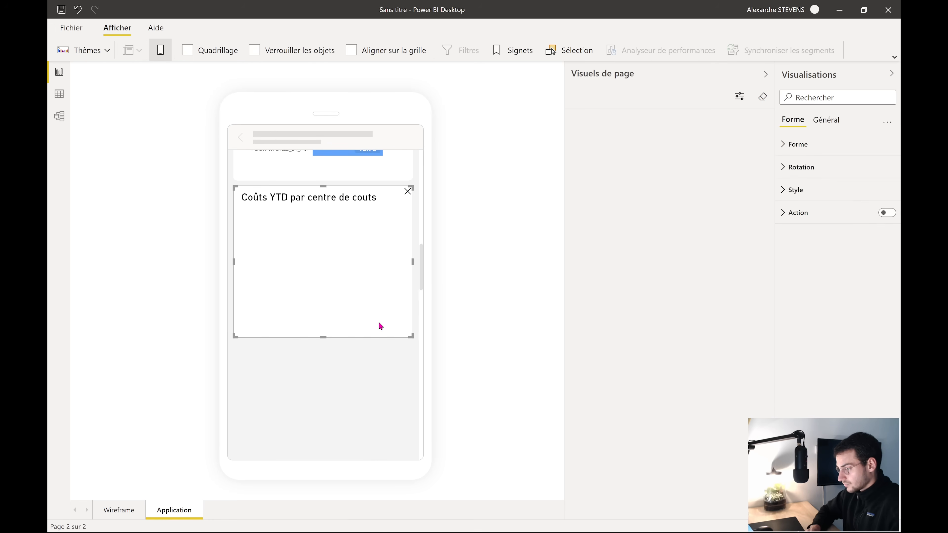
left_click(366, 380)
left_click(390, 303)
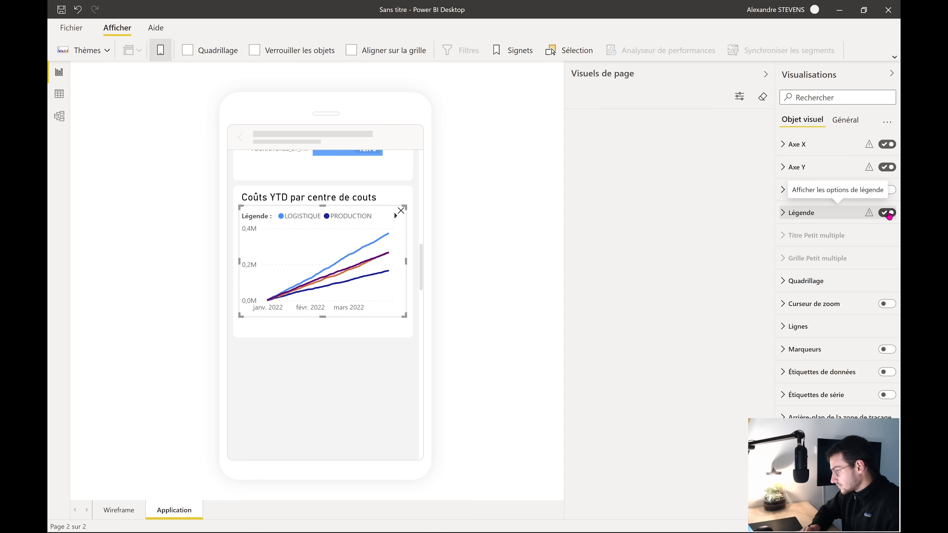
left_click(888, 214)
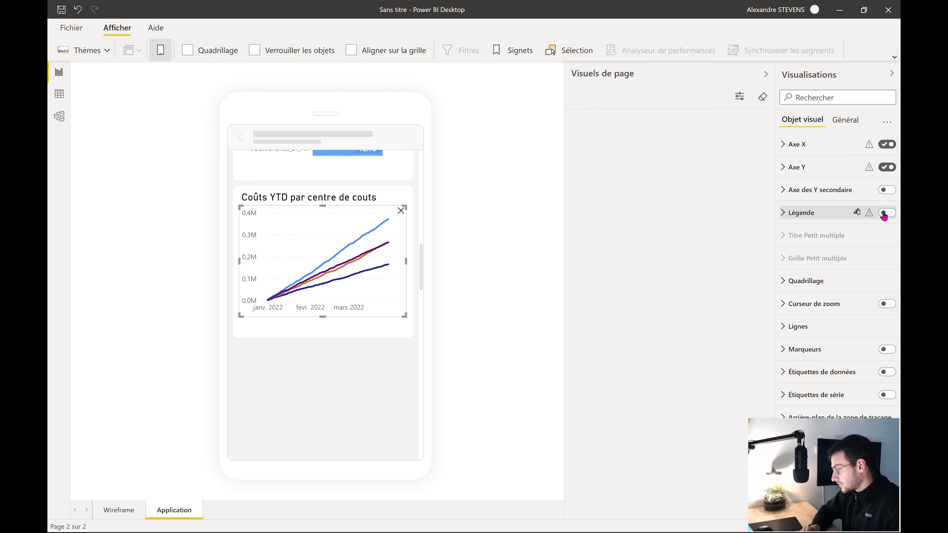
left_click(883, 214)
left_click(842, 215)
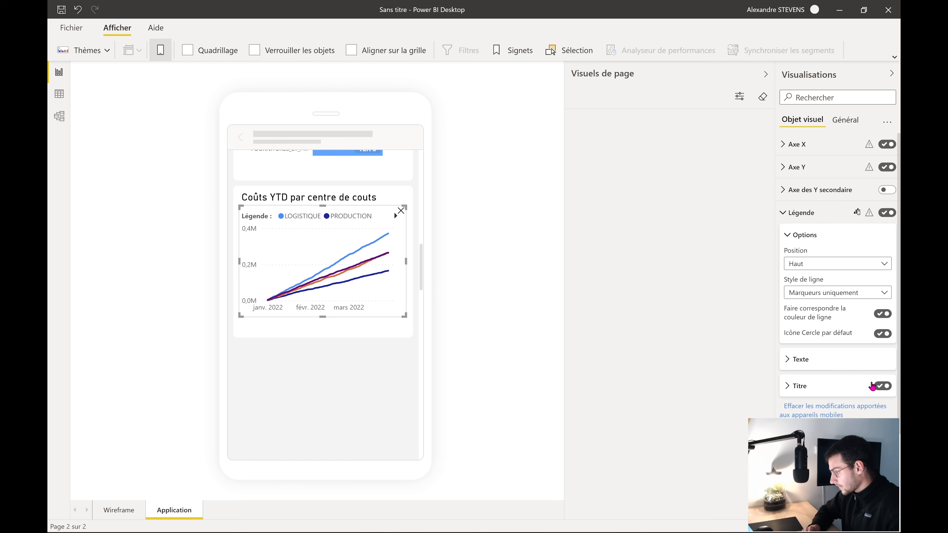
left_click(881, 388)
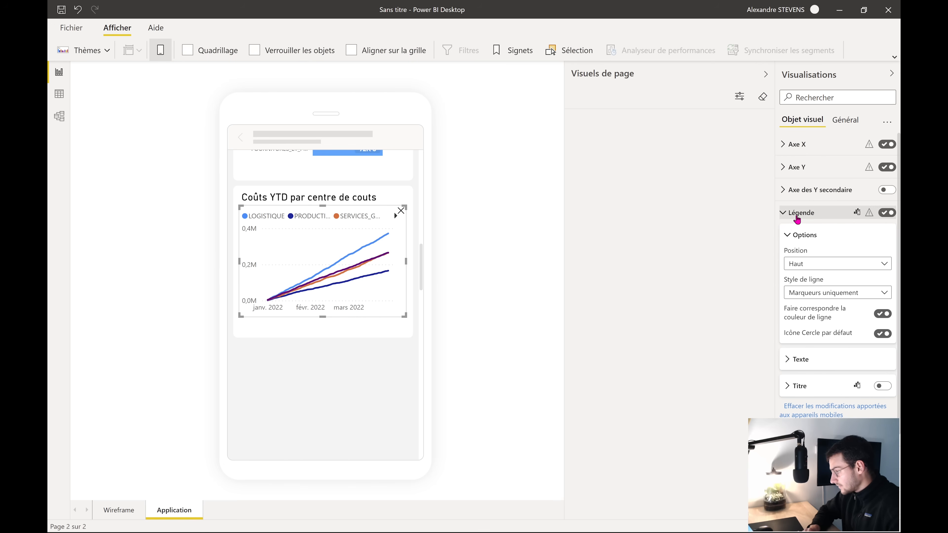
Set the legend text to size 8 in DIN font
left_click(827, 357)
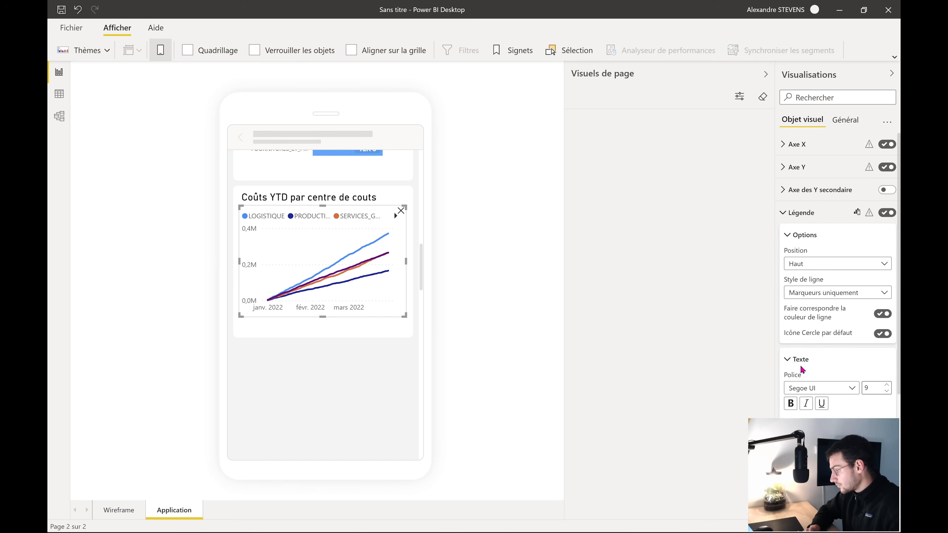
left_click(886, 392)
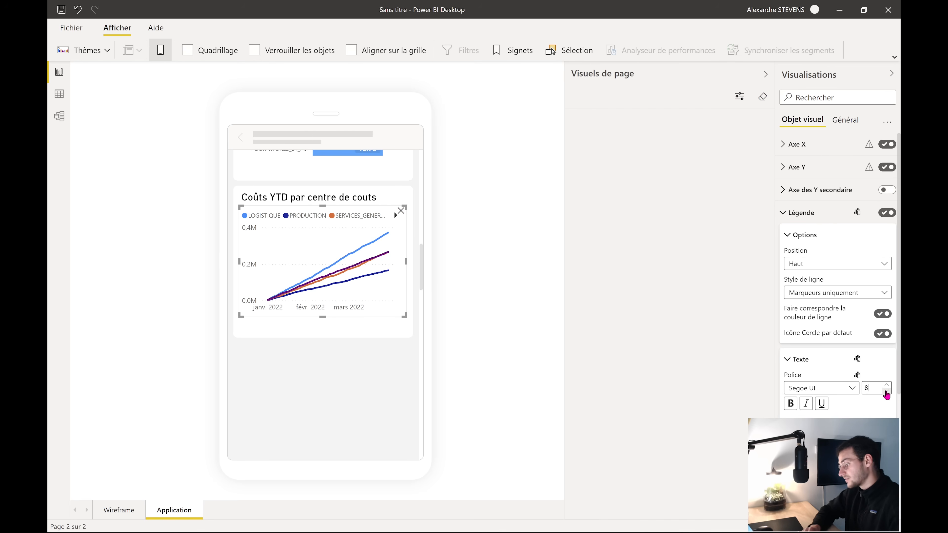
left_click(843, 391)
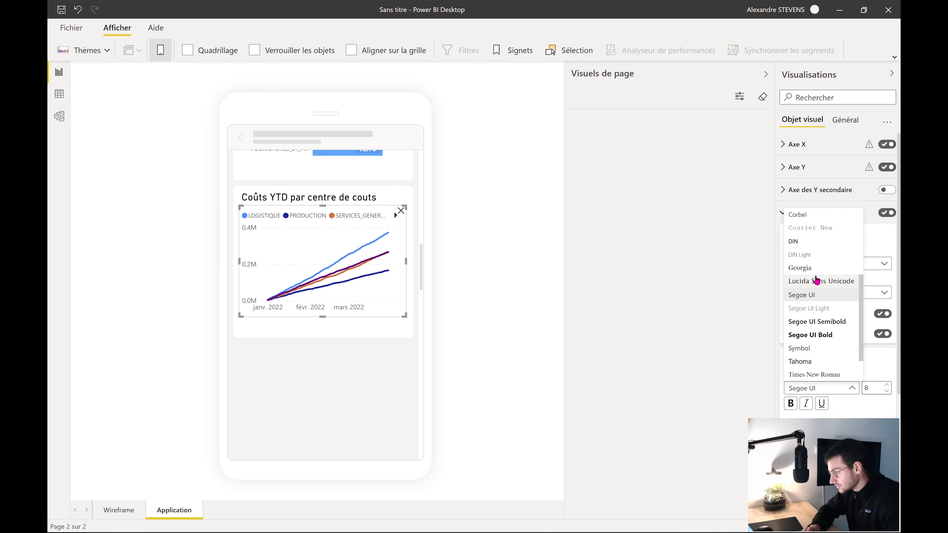
left_click(810, 243)
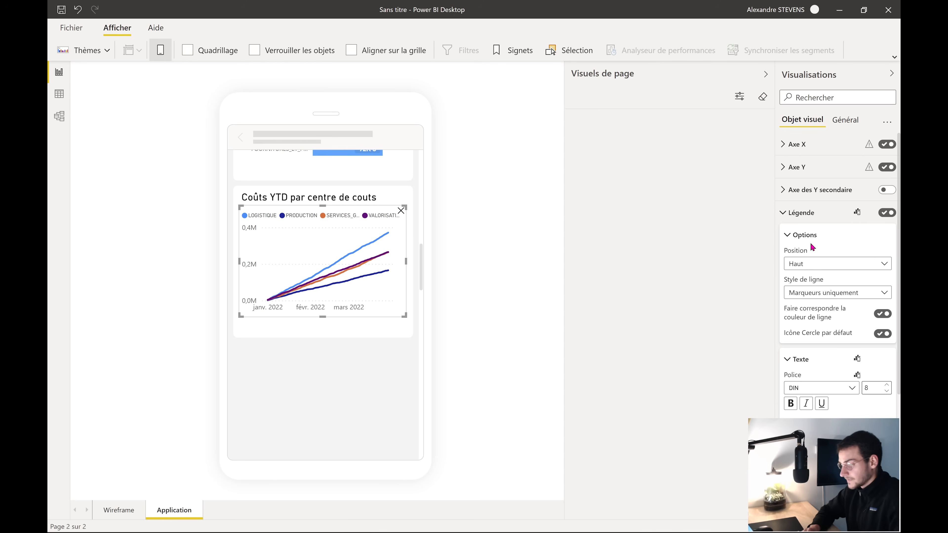
left_click(799, 213)
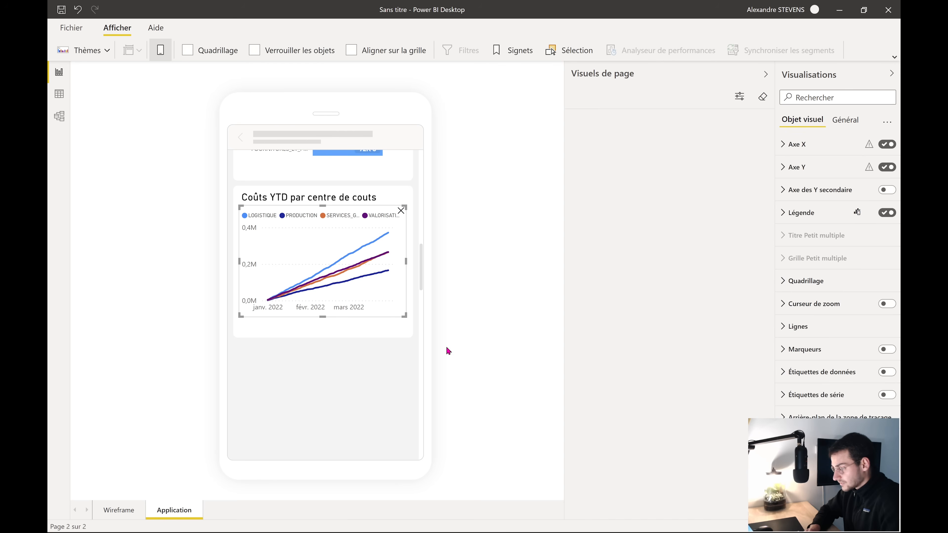
left_click(377, 391)
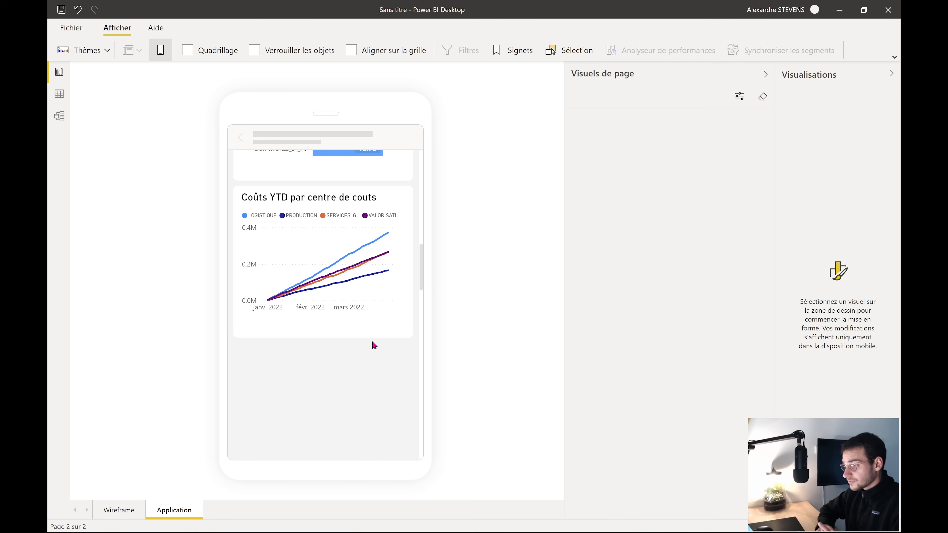
Scroll through the finished phone layout, then return to the Application page's desktop layout
scroll(373, 345, "up", 5)
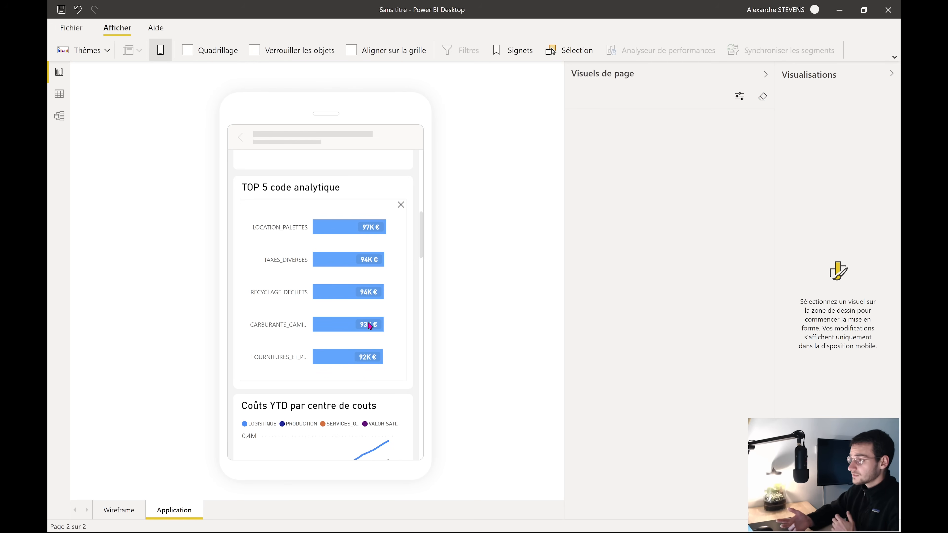
scroll(391, 401, "down", 3)
scroll(392, 402, "up", 8)
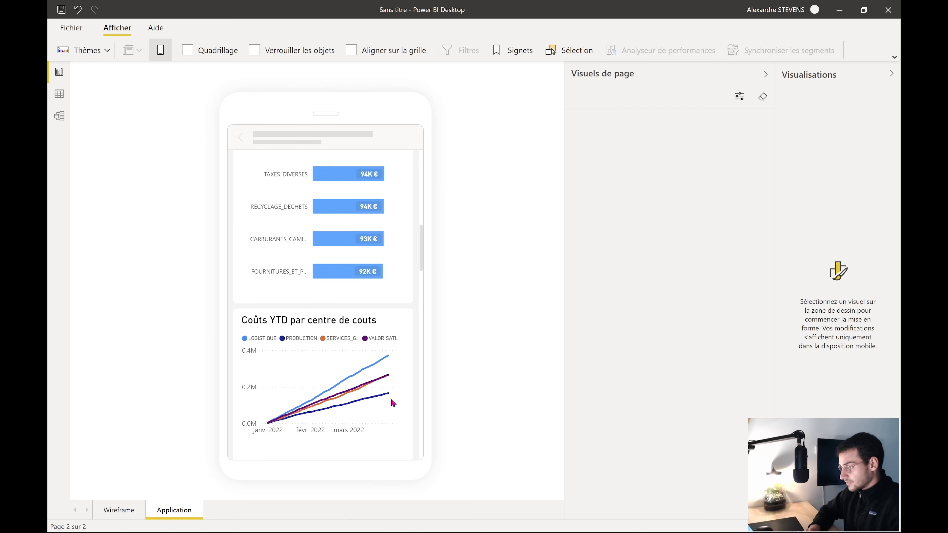
scroll(392, 403, "up", 2)
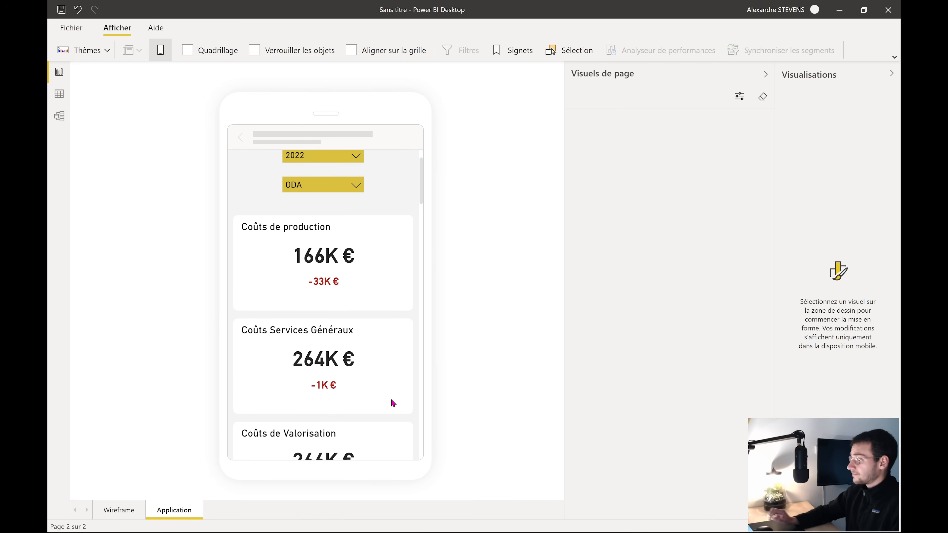
left_click(162, 54)
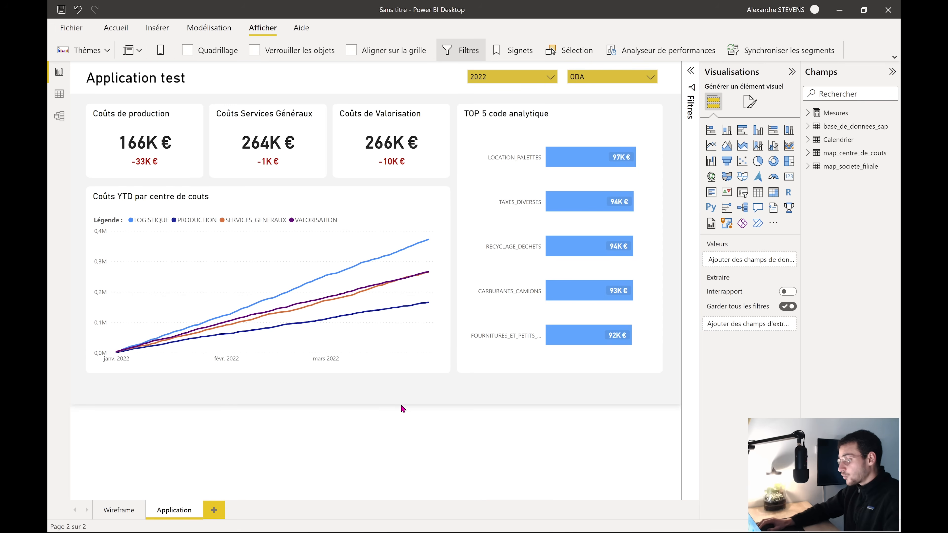
Start publishing and save the report as test_powerbi in Téléchargements
left_click(116, 28)
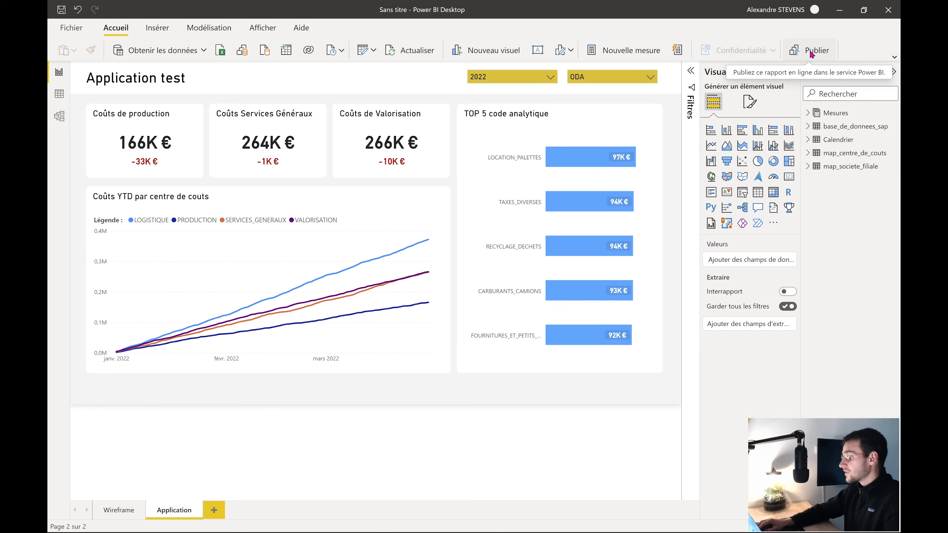
left_click(810, 51)
left_click(526, 289)
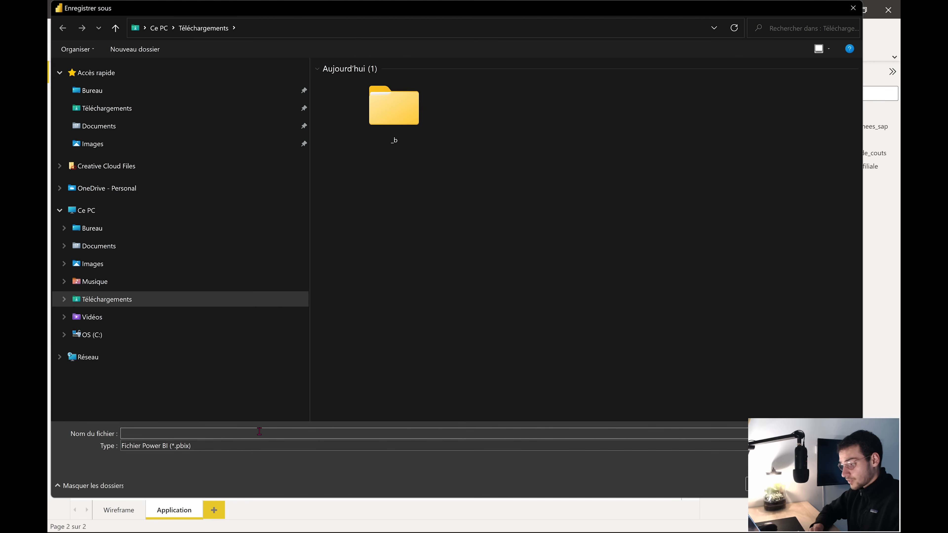
left_click(131, 300)
left_click(155, 432)
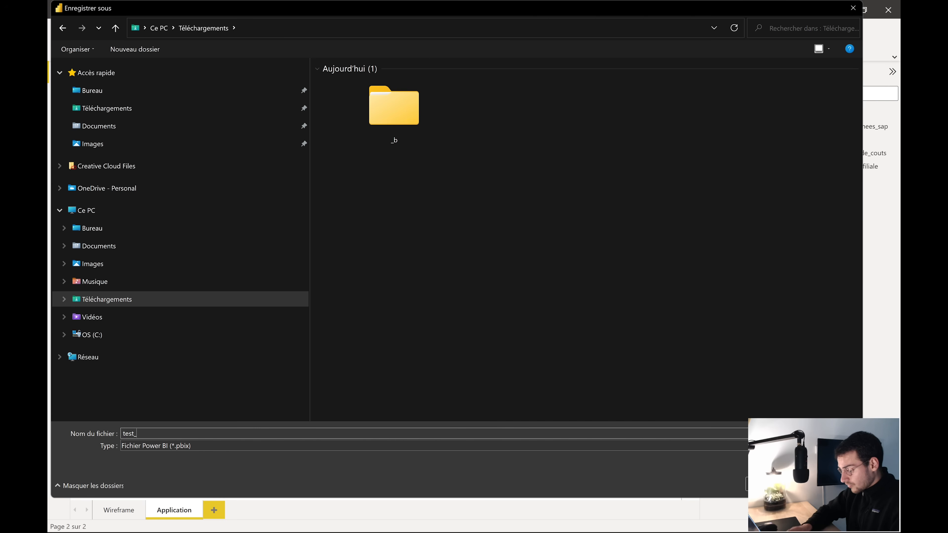
left_click(746, 477)
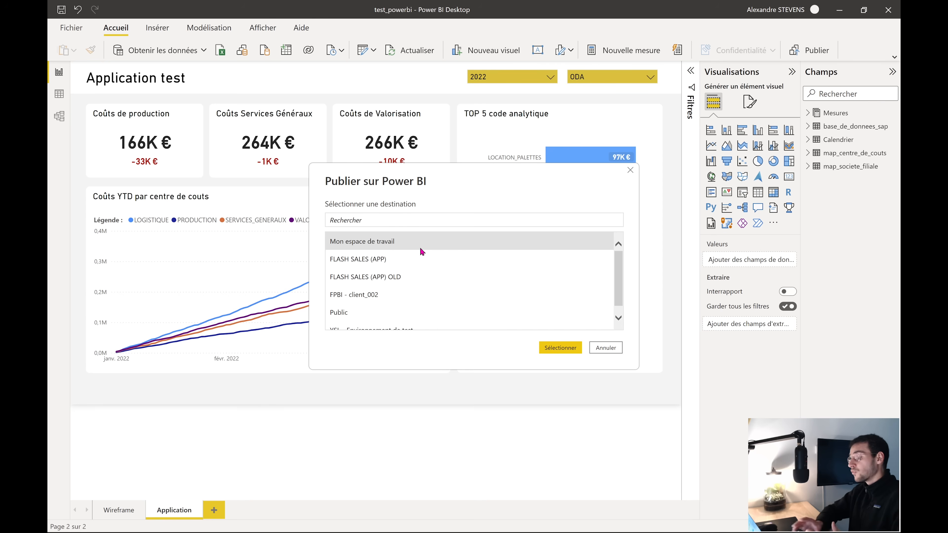
Publish test_powerbi.pbix to Mon espace de travail and open it in Power BI online
left_click(556, 344)
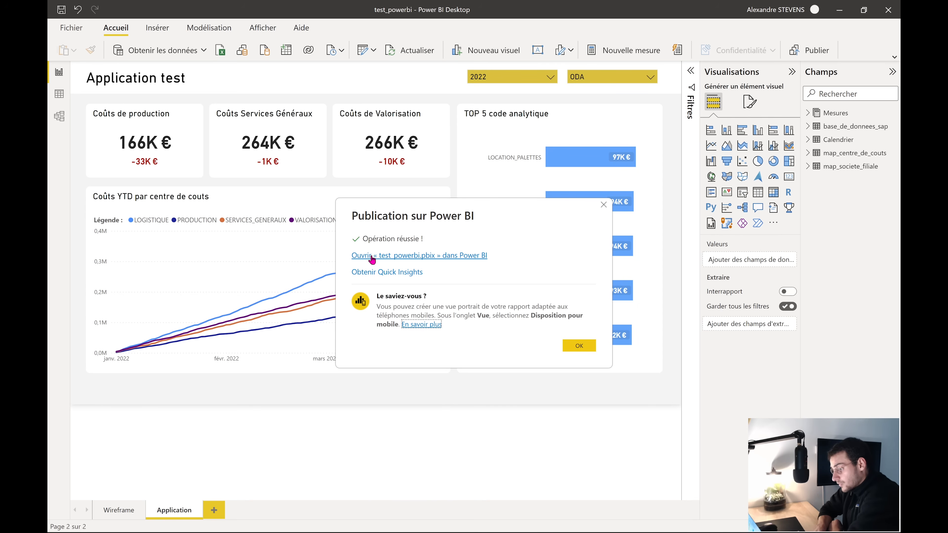
left_click(440, 263)
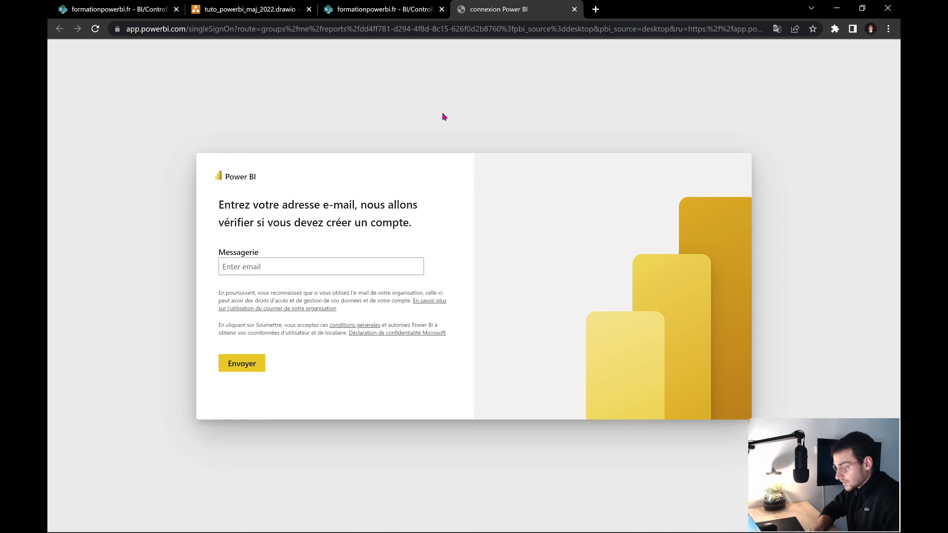
Search 'powerbi' in a new Chrome tab and open the Microsoft Power BI website
left_click(595, 9)
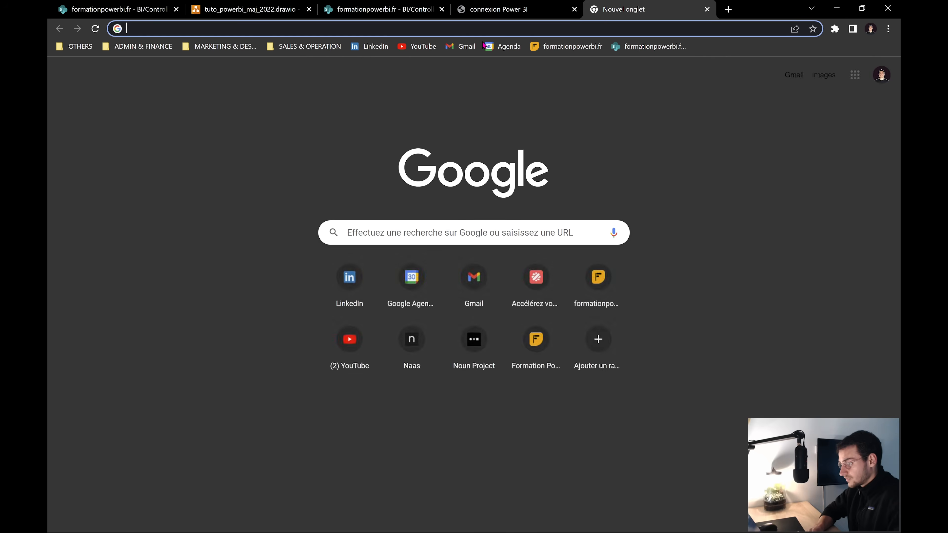
left_click(511, 30)
type("powerbi")
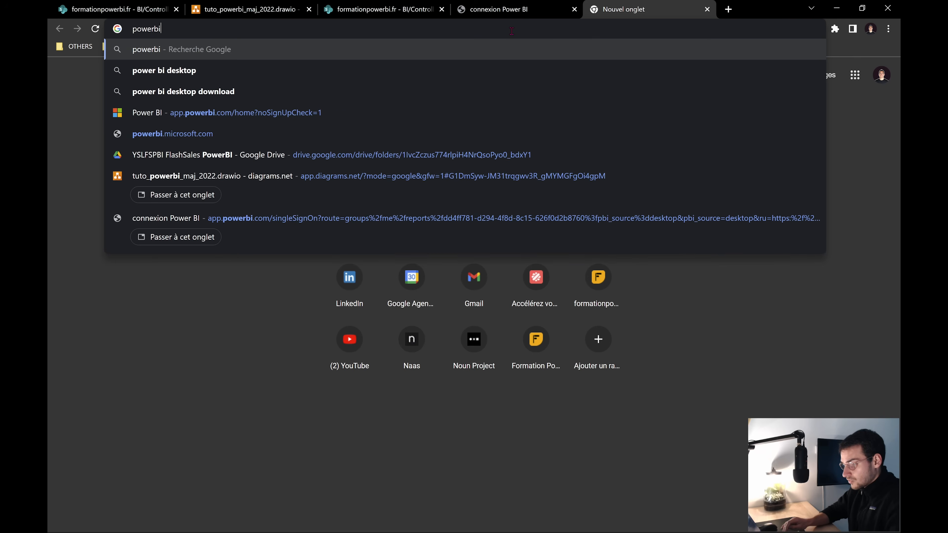
key("Return")
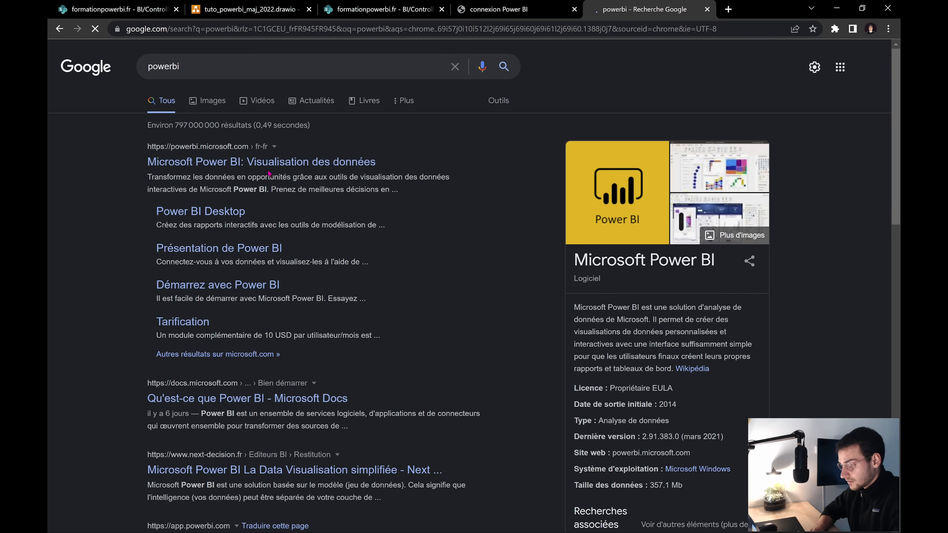
left_click(271, 168)
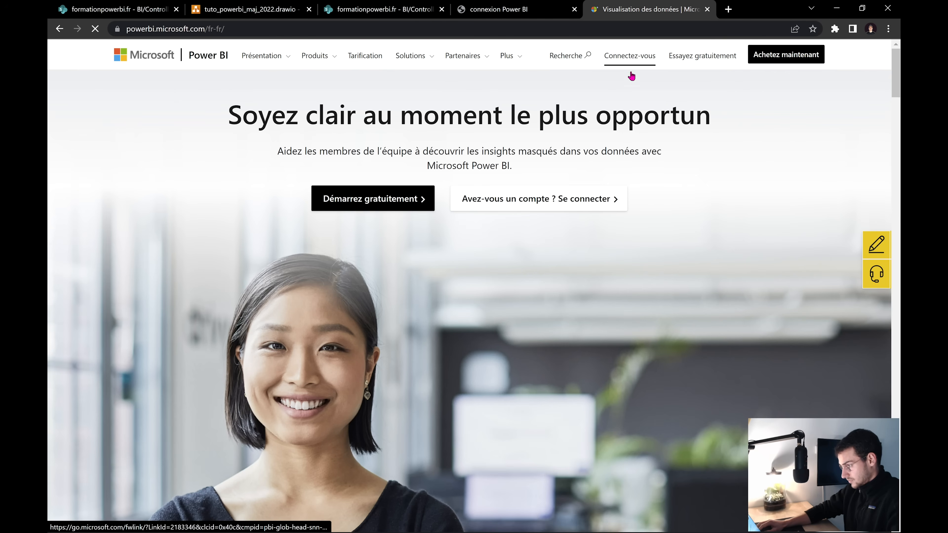
Sign in to Power BI and close the leftover sign-in and Microsoft website tabs
left_click(629, 57)
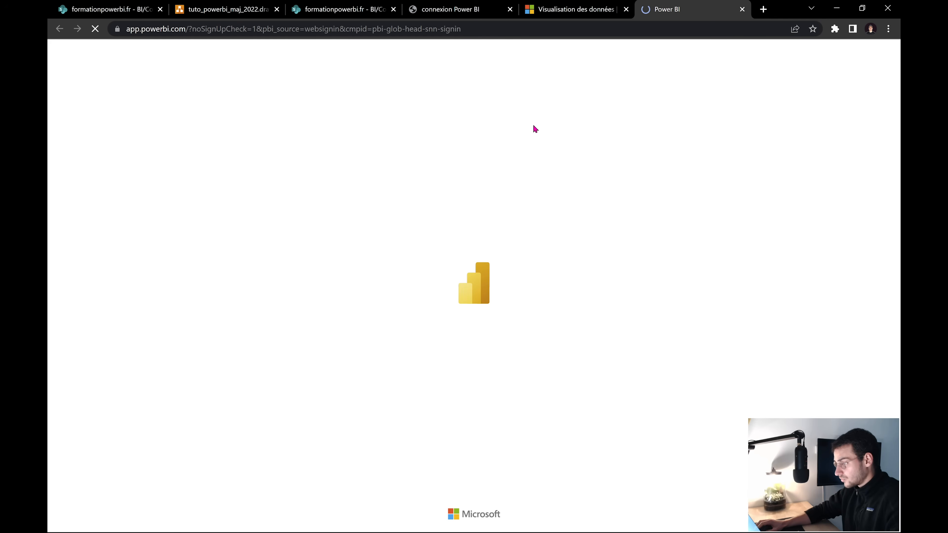
left_click(505, 14)
left_click(509, 9)
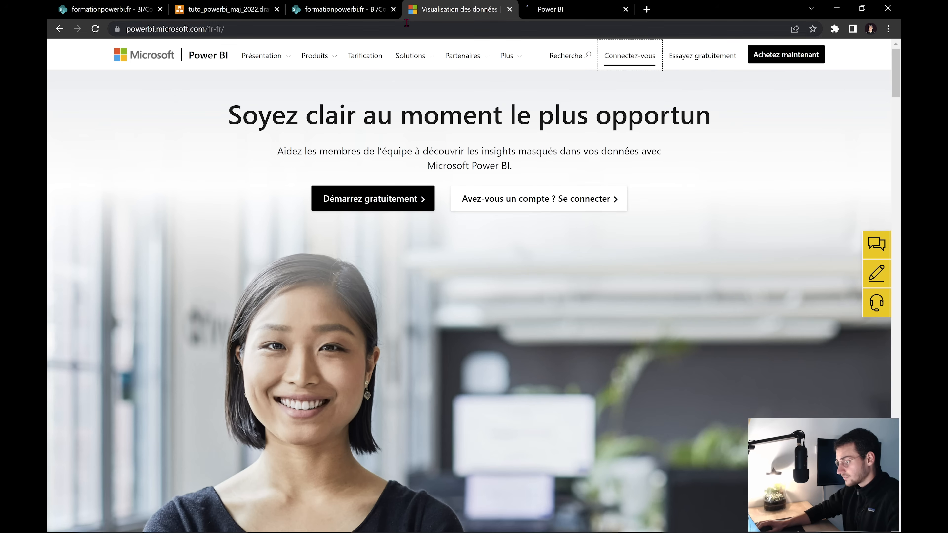
left_click(510, 9)
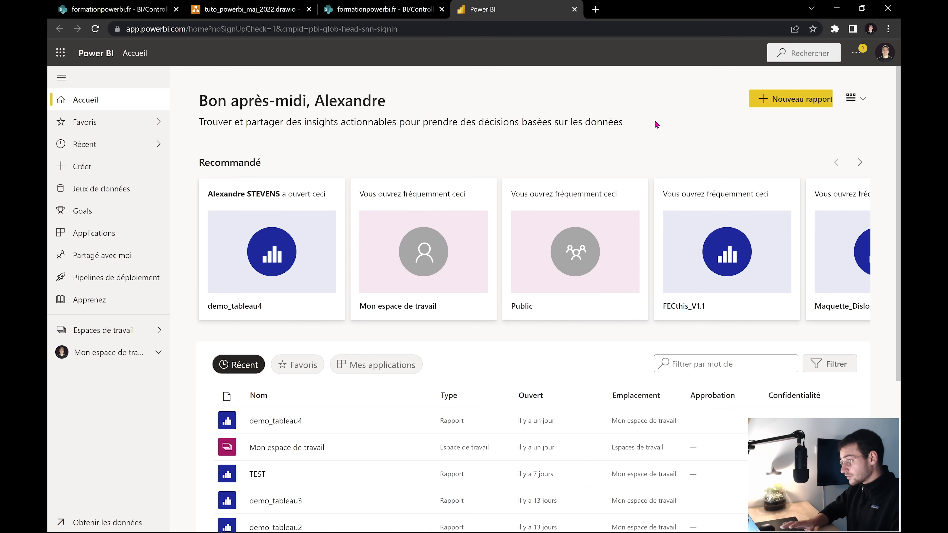
Return to Power BI Desktop and open the published test_powerbi report in the browser
key("super+Tab")
left_click(556, 180)
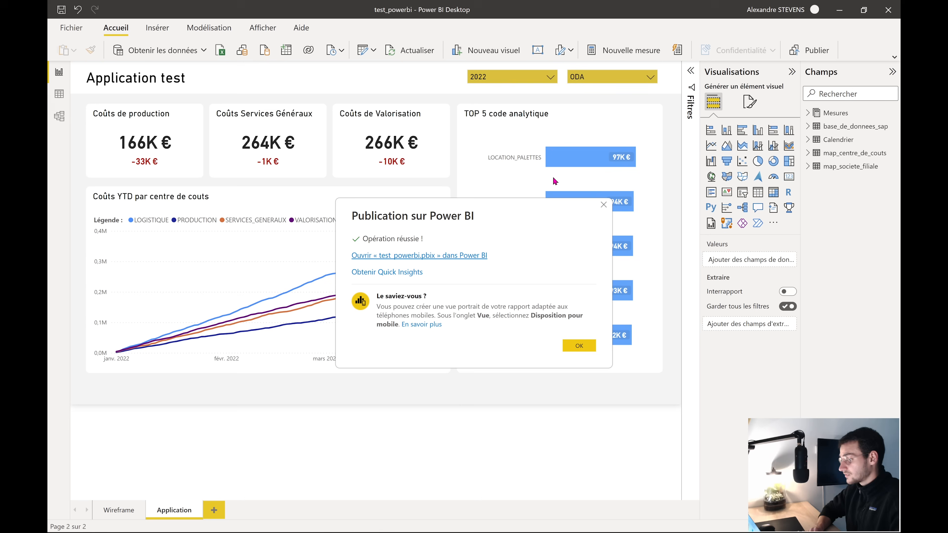
left_click(440, 258)
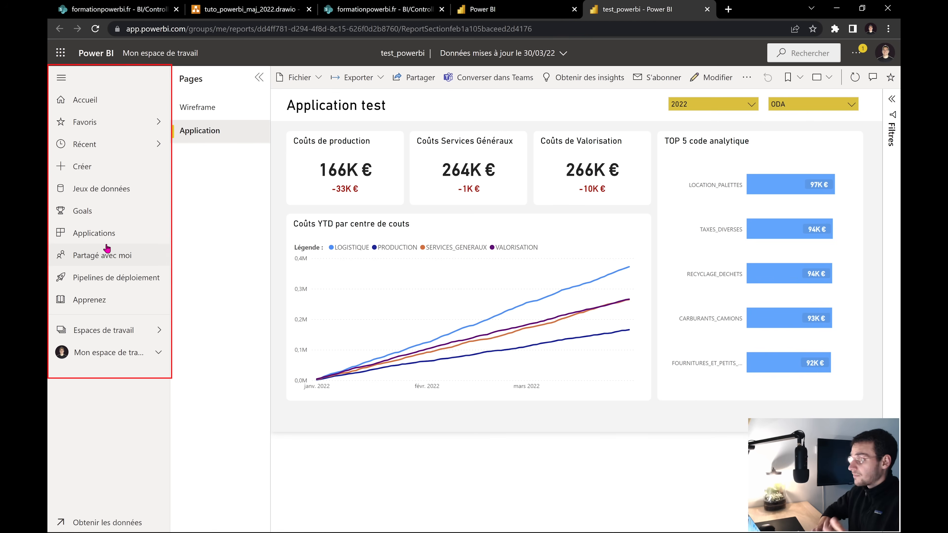
Flip between the Wireframe and Application pages, ending on Application
left_click(234, 116)
left_click(229, 138)
left_click(230, 116)
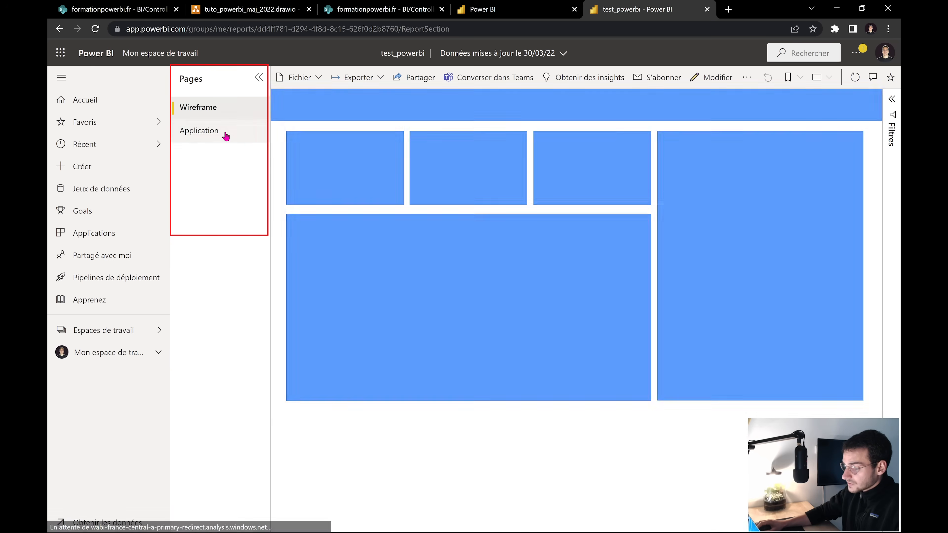
left_click(226, 136)
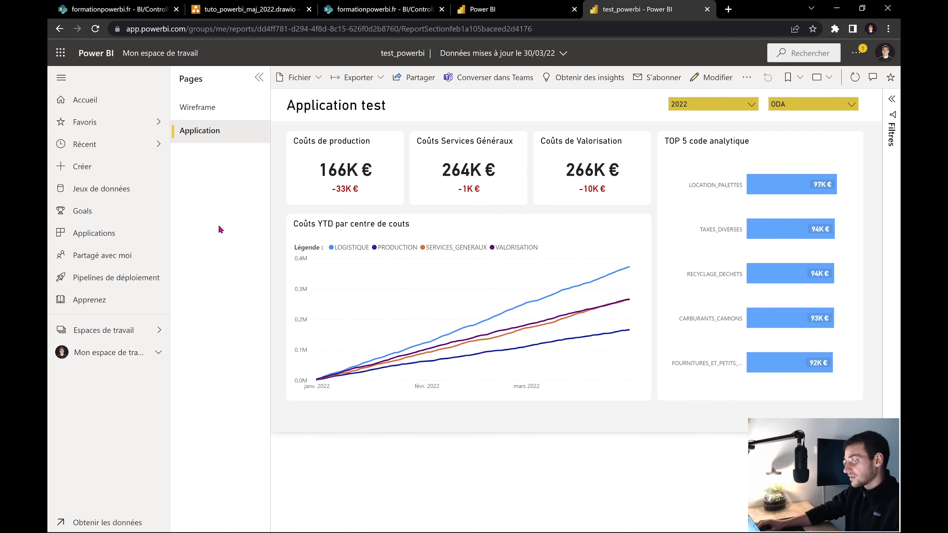
Hide the Pages pane and filter the report to year 2021 and entity BOL
left_click(259, 78)
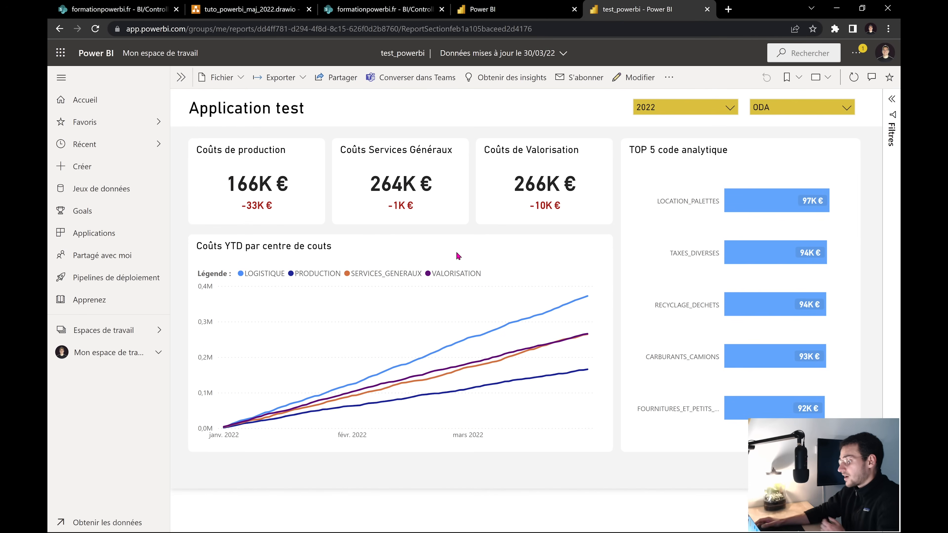
left_click(722, 106)
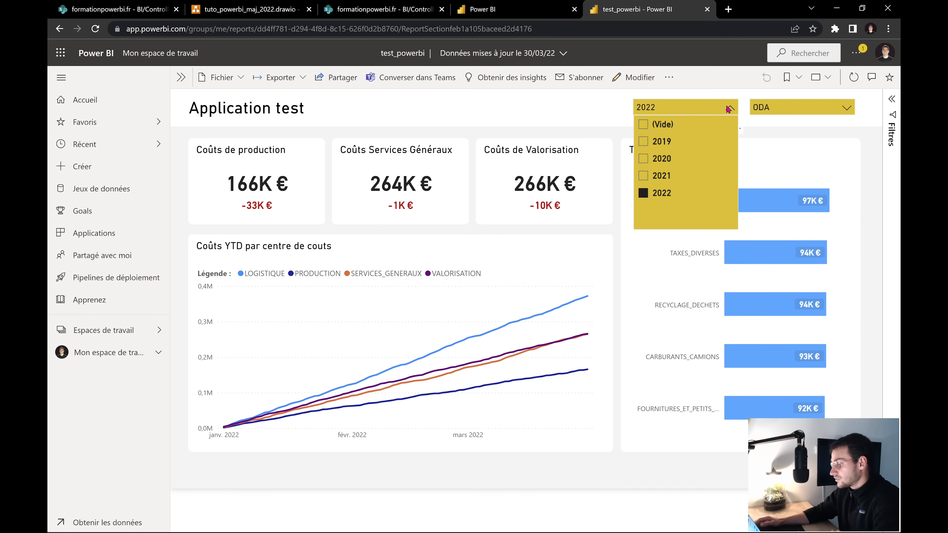
left_click(666, 175)
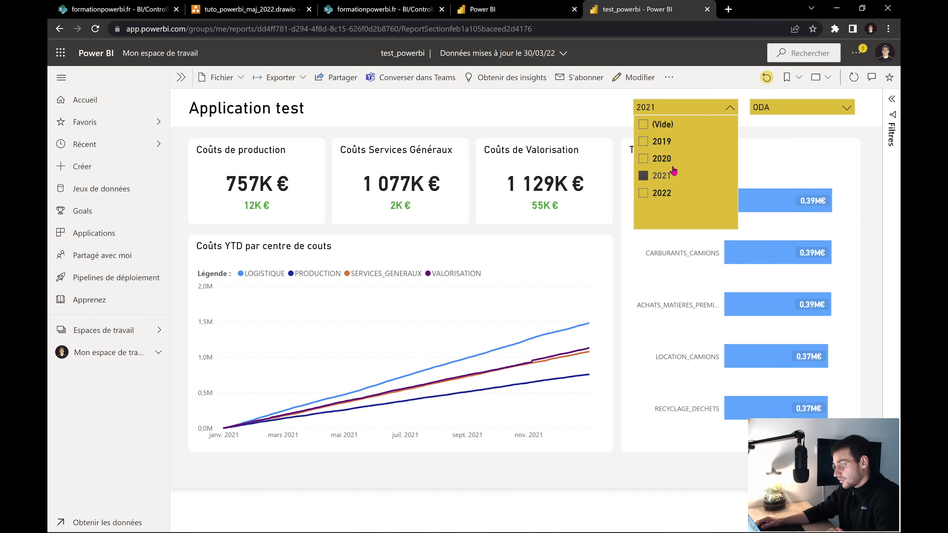
left_click(771, 129)
left_click(792, 107)
left_click(774, 124)
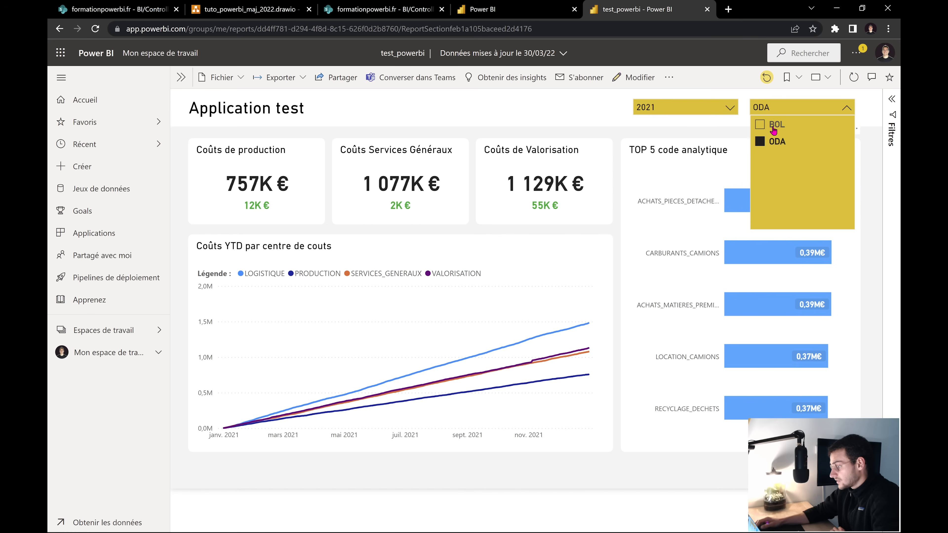
left_click(725, 134)
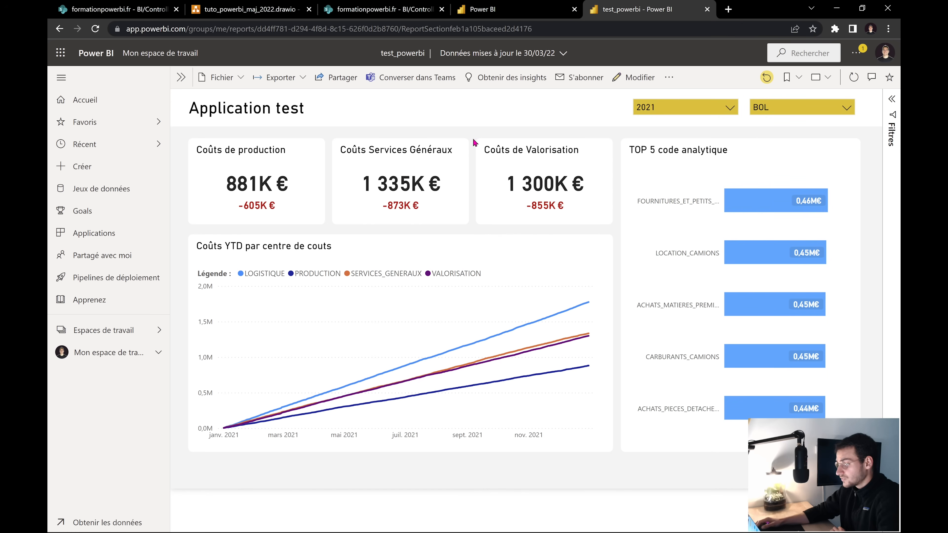
Change the year filter to 2020, then to 2022
left_click(691, 107)
left_click(659, 158)
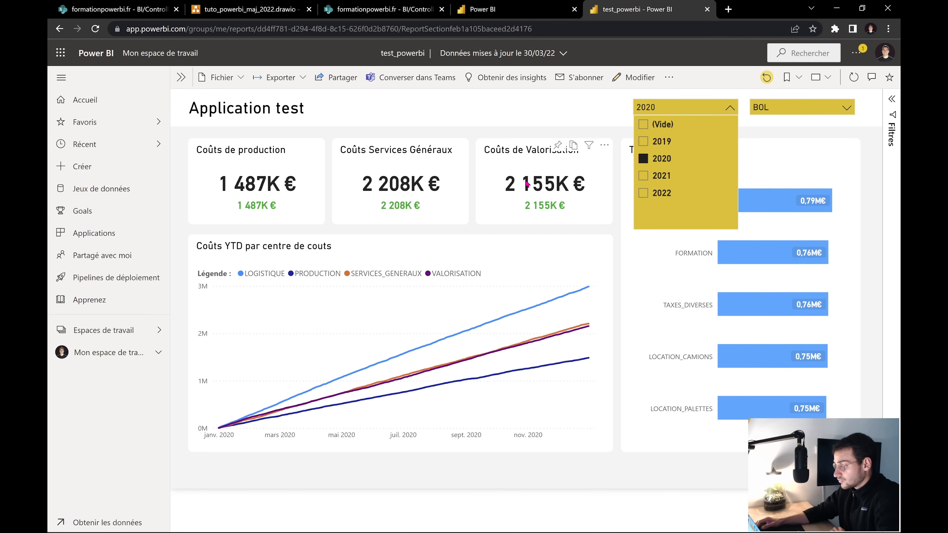
left_click(666, 199)
left_click(776, 134)
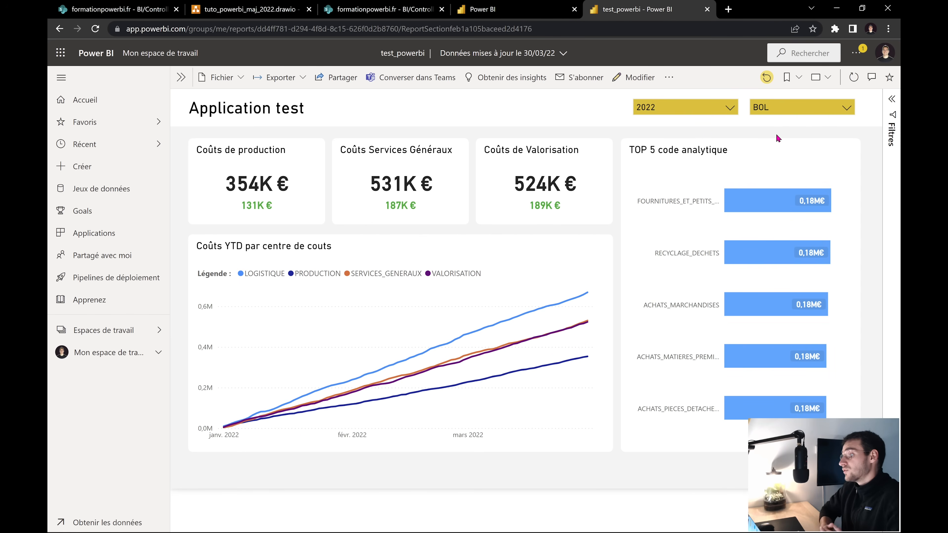
Look at the report's Partager sharing options and close them without sending
left_click(337, 79)
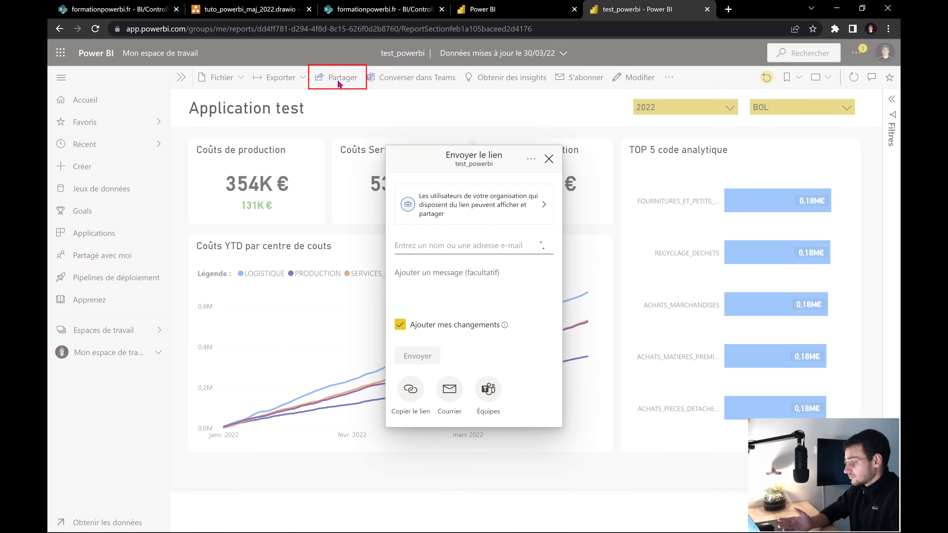
left_click(456, 245)
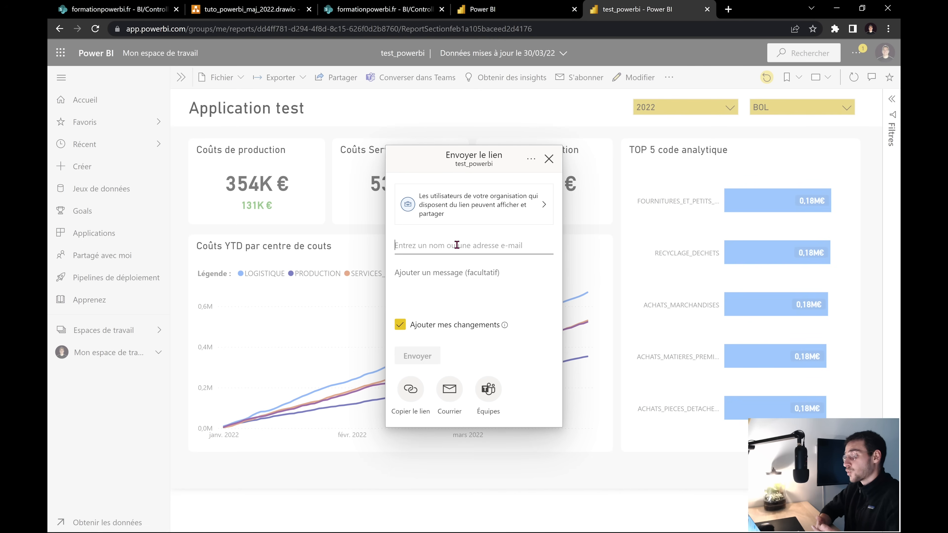
left_click(548, 159)
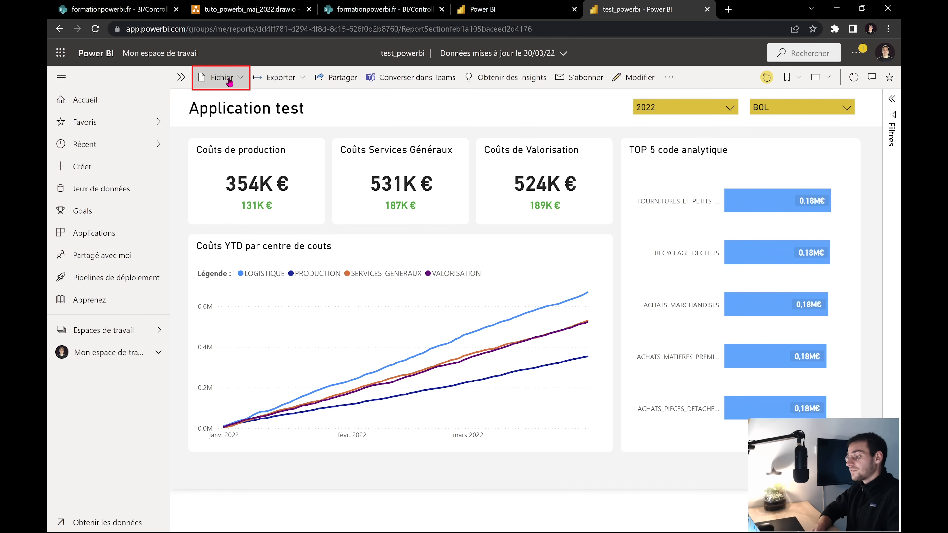
Check the Fichier > Incorporer le rapport embedding options, then bring up the Exporter formats
left_click(222, 78)
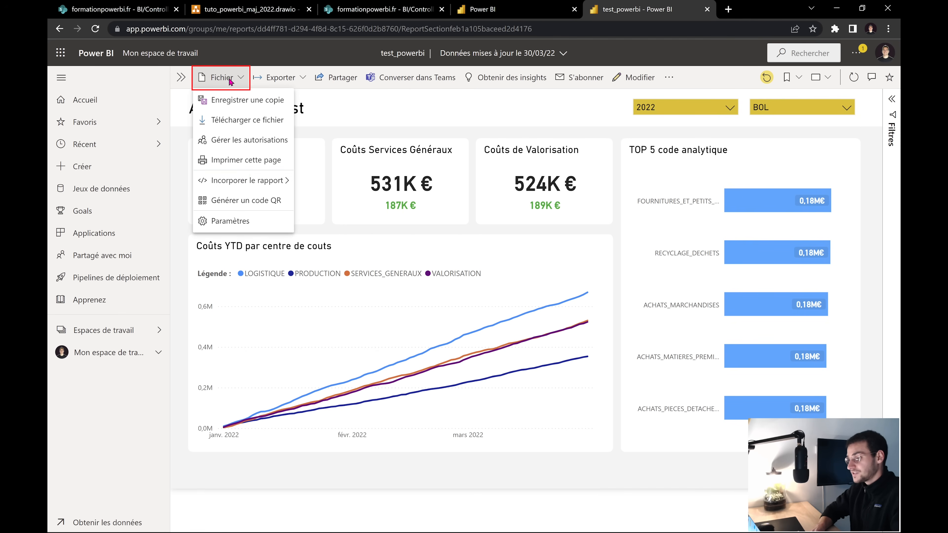
left_click(248, 180)
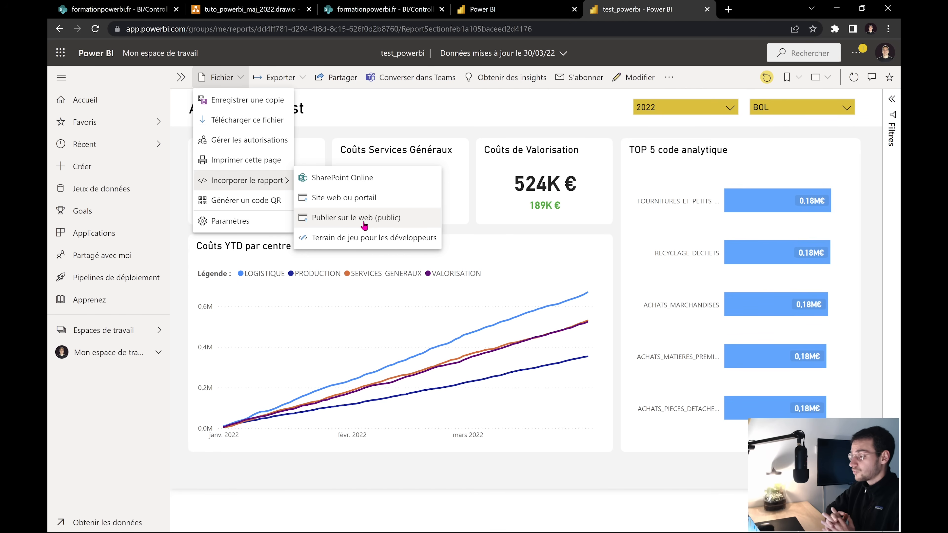
left_click(469, 223)
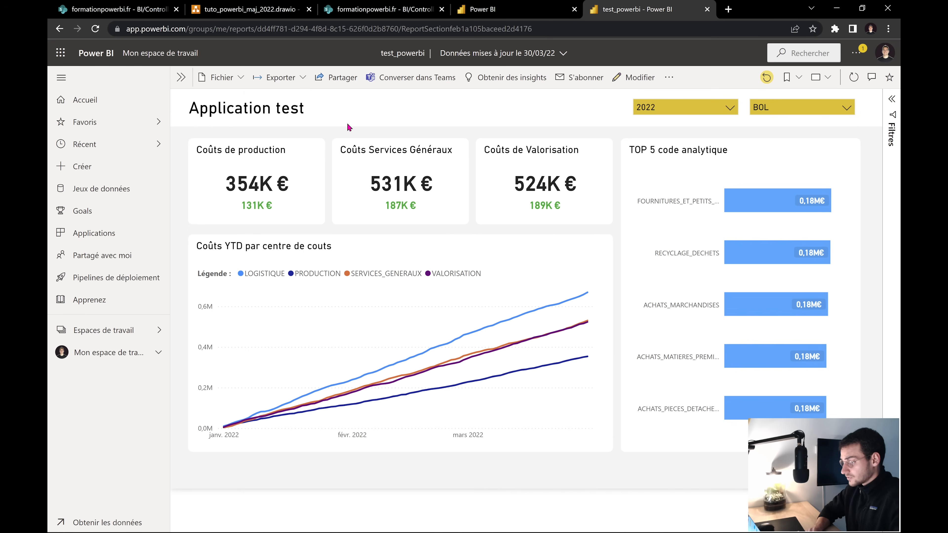
left_click(293, 85)
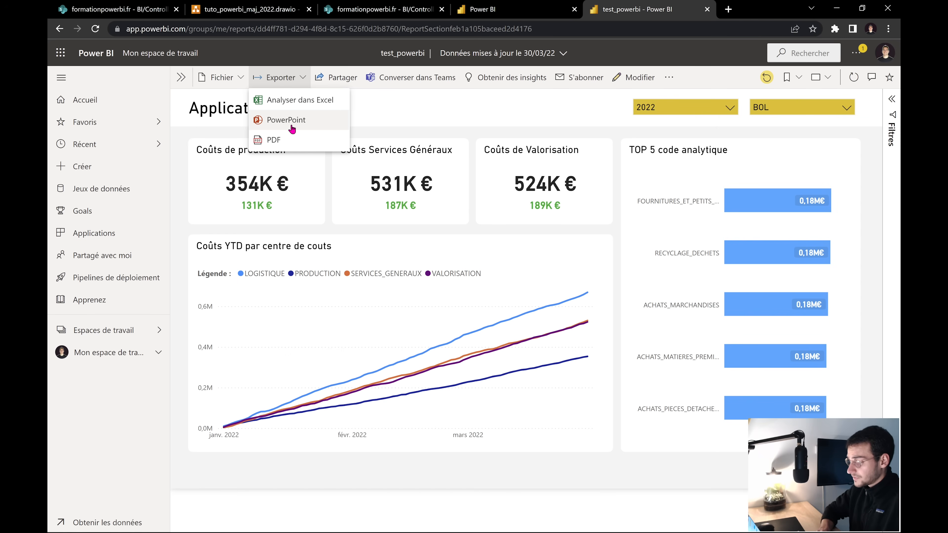
Export only the active page with current values to PowerPoint and open test_powerbi.pptx
left_click(292, 128)
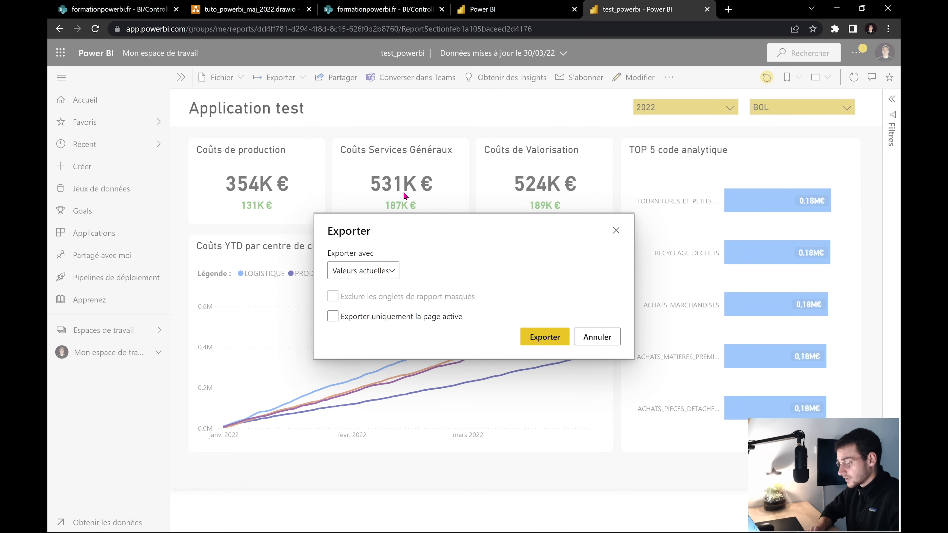
left_click(378, 271)
left_click(383, 290)
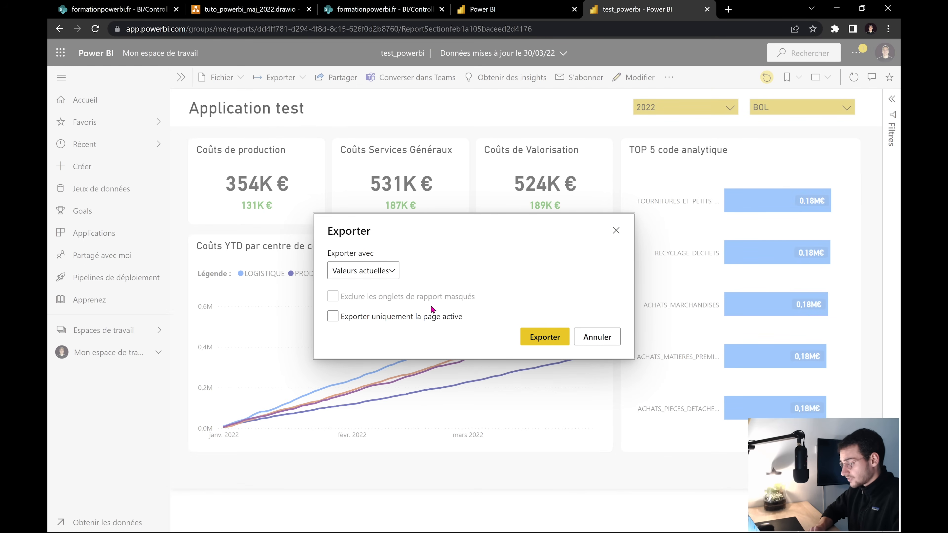
left_click(423, 318)
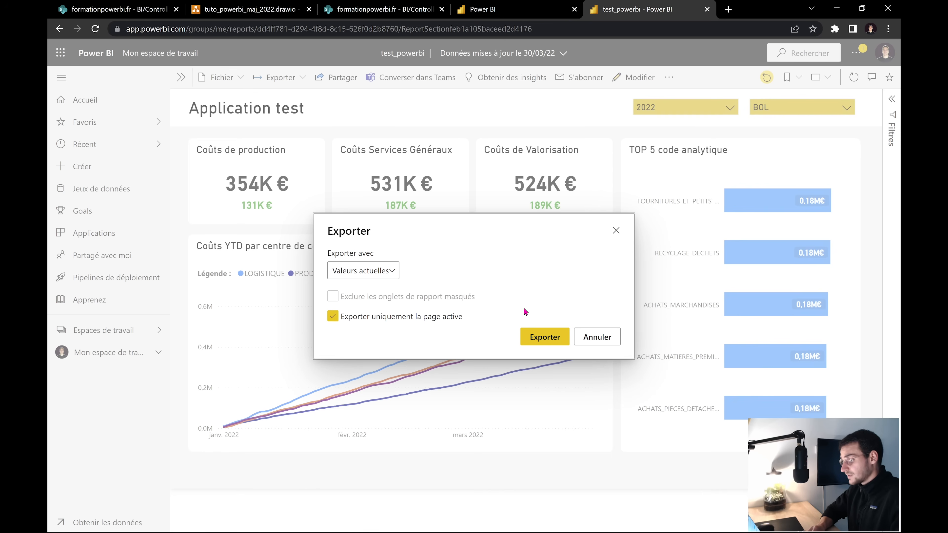
left_click(542, 336)
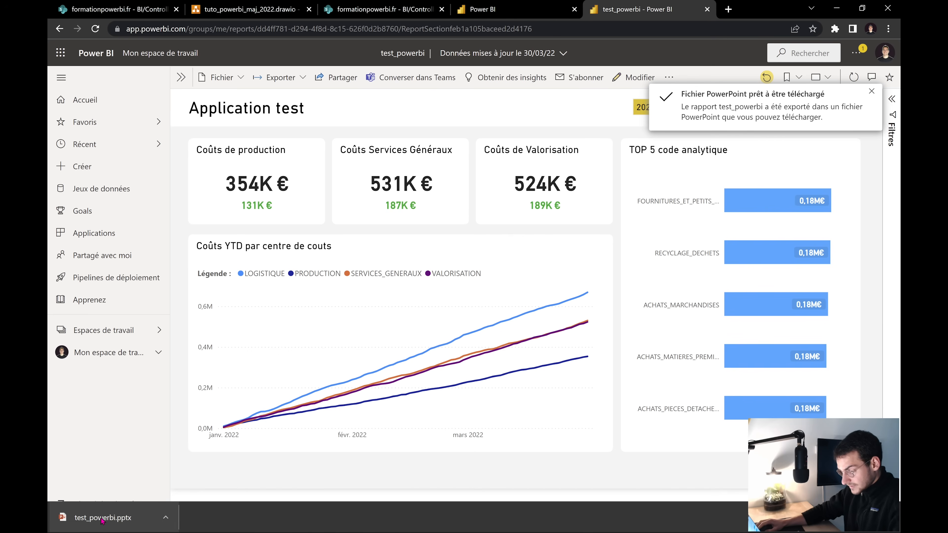
left_click(101, 519)
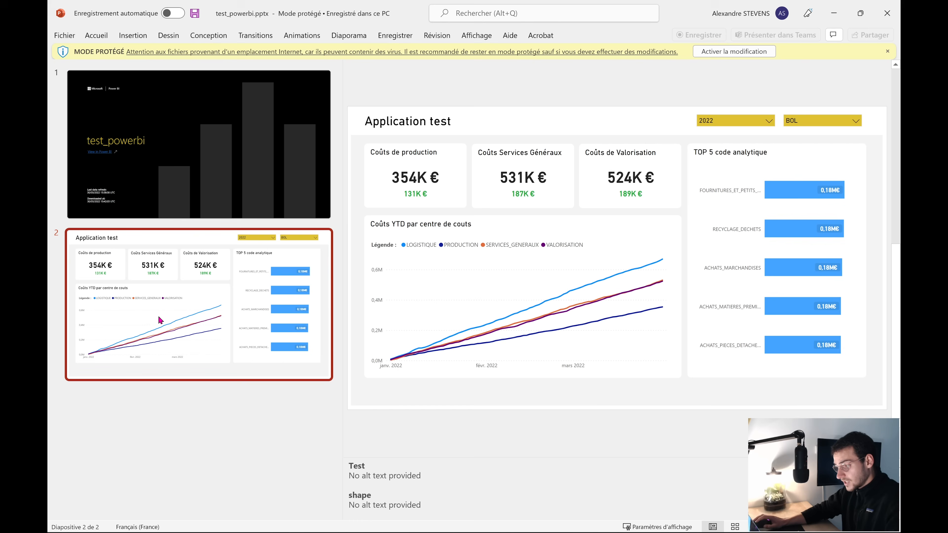
View slide 2, showing the Application test page for 2022 and BOL
left_click(172, 319)
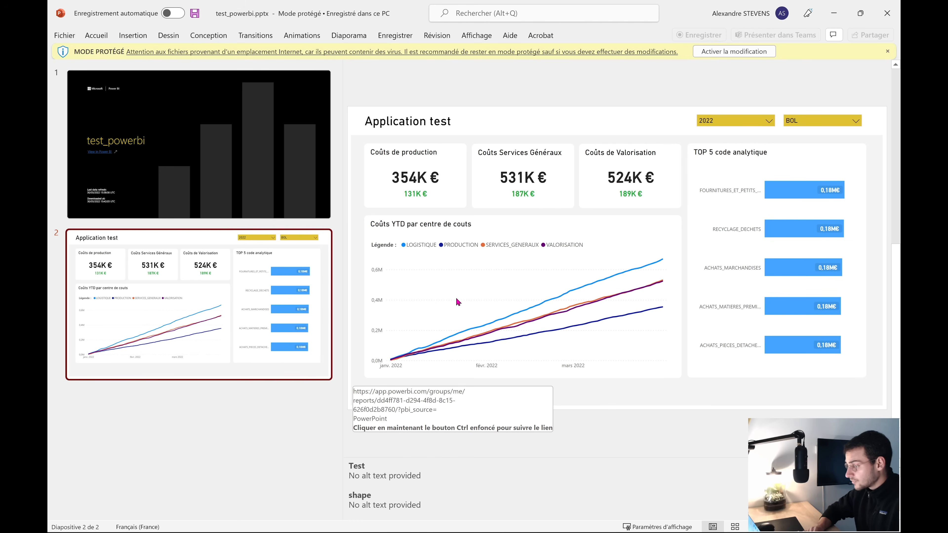
scroll(504, 263, "up", 2)
scroll(503, 263, "down", 10)
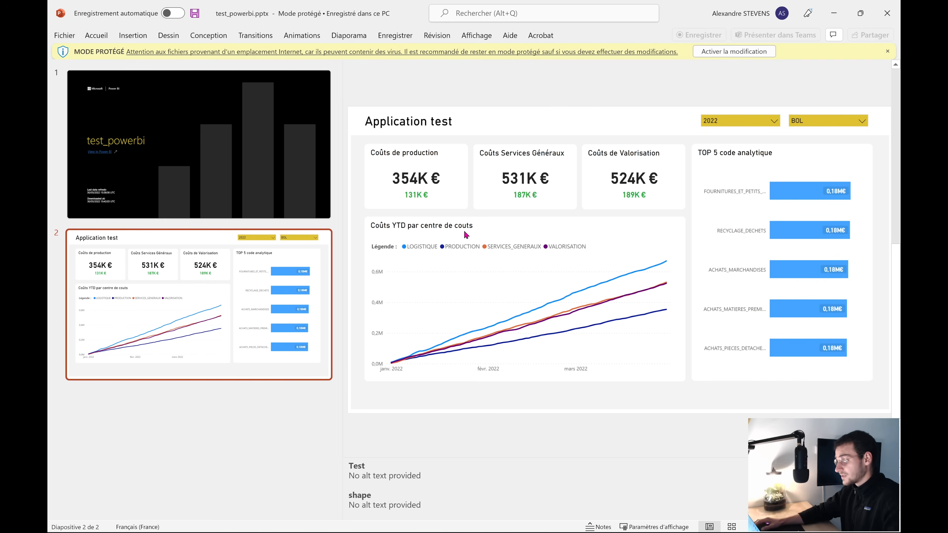
Minimize PowerPoint and, back in the report, reopen then dismiss the Exporter menu
left_click(835, 13)
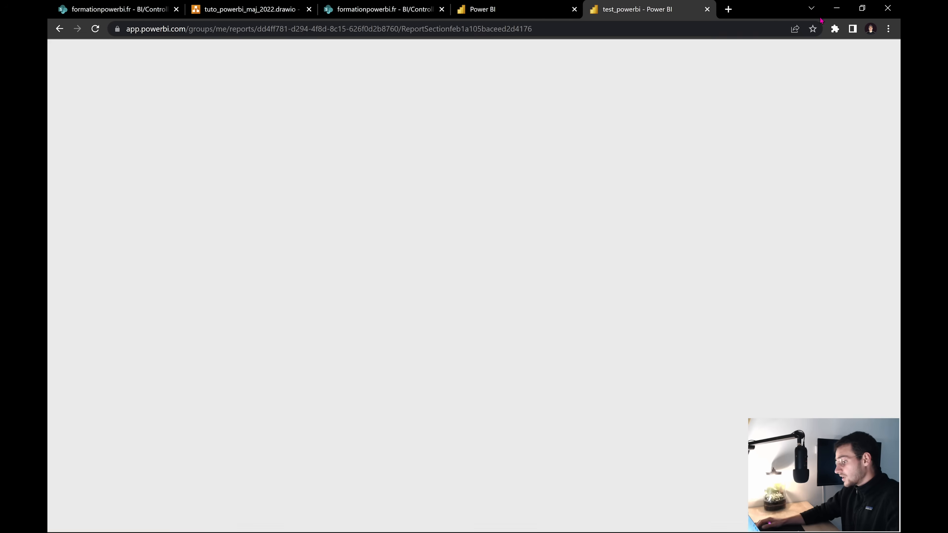
left_click(289, 79)
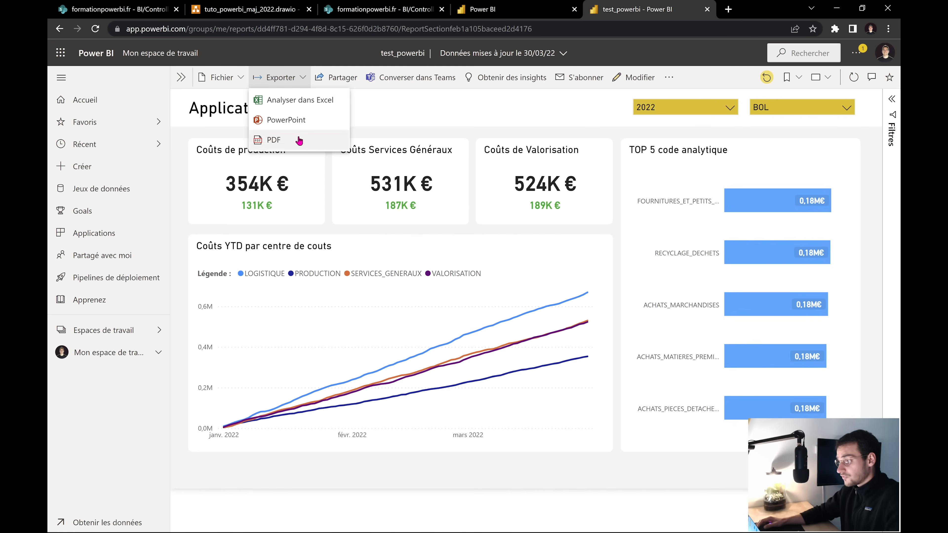
left_click(412, 124)
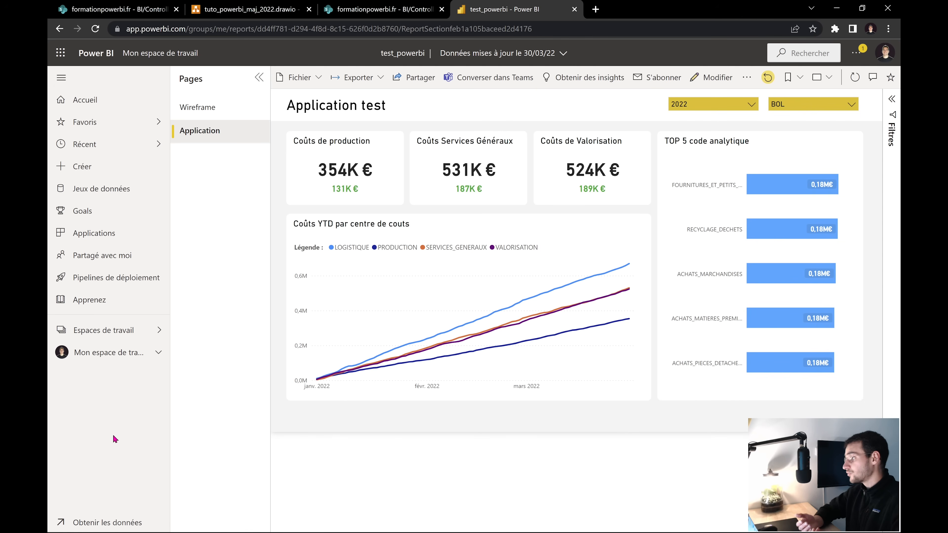
Go to Mon espace de travail and open the test_powerbi dataset's refresh scheduling settings
left_click(115, 358)
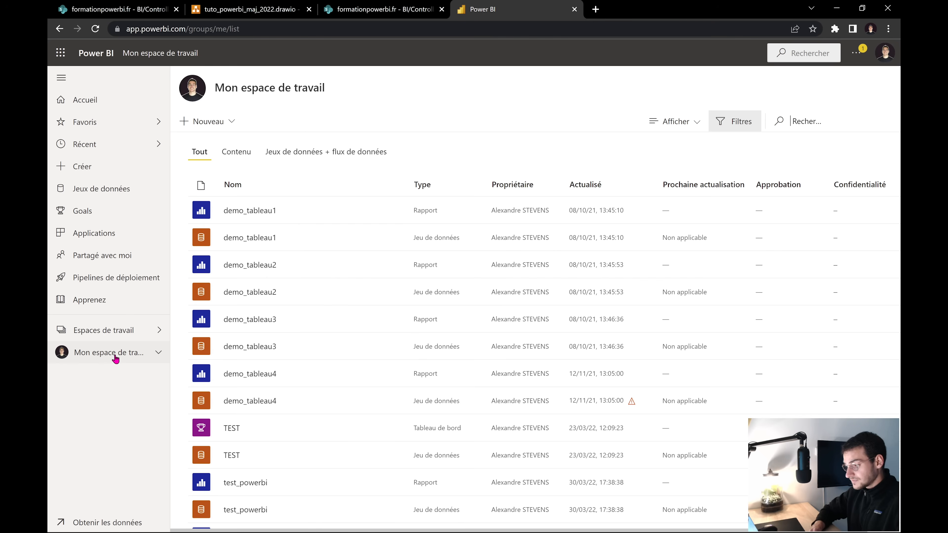
scroll(262, 391, "down", 2)
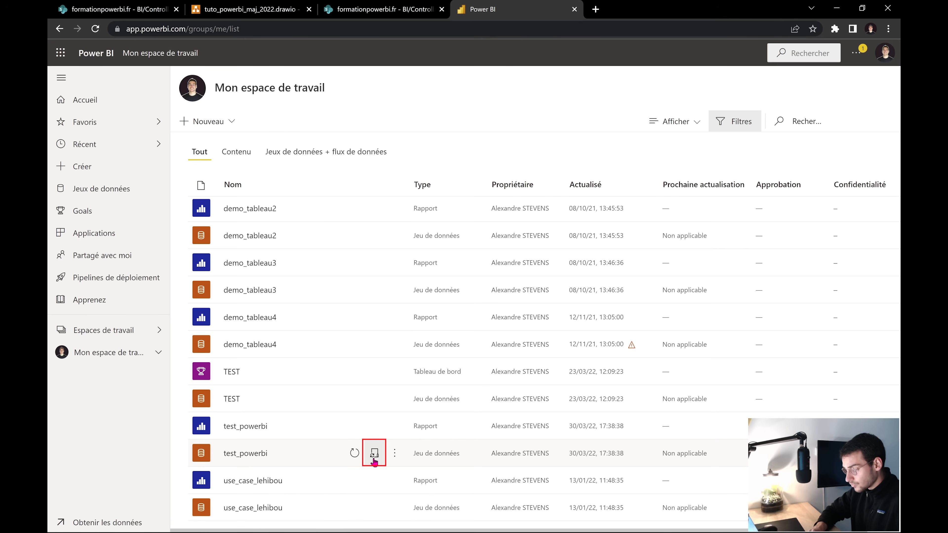
left_click(374, 458)
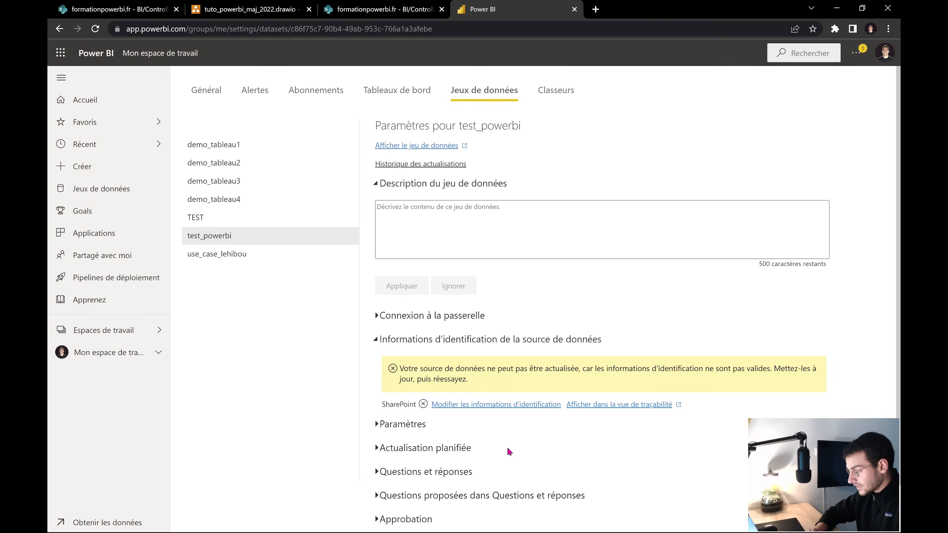
scroll(557, 411, "down", 1)
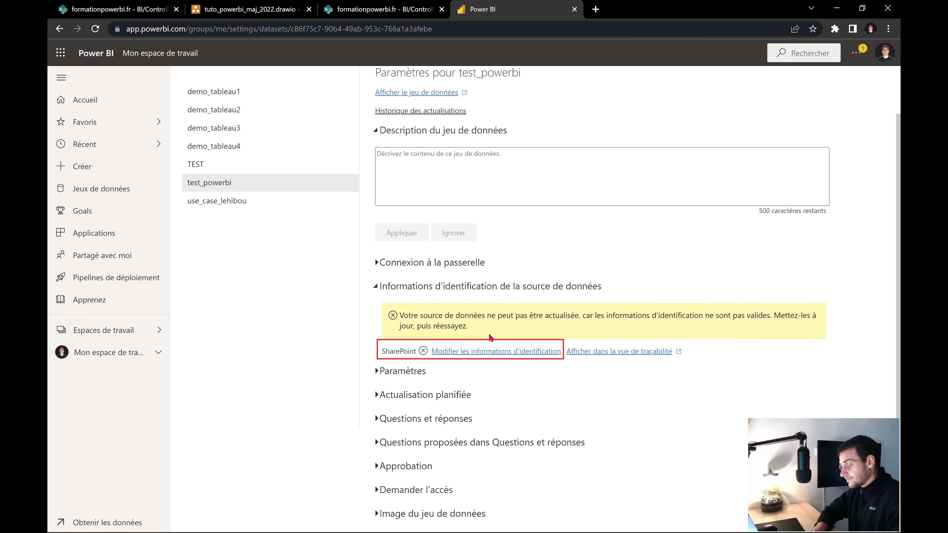
Give the SharePoint source OAuth2 credentials with Organizational privacy and sign in with the connected account
left_click(484, 353)
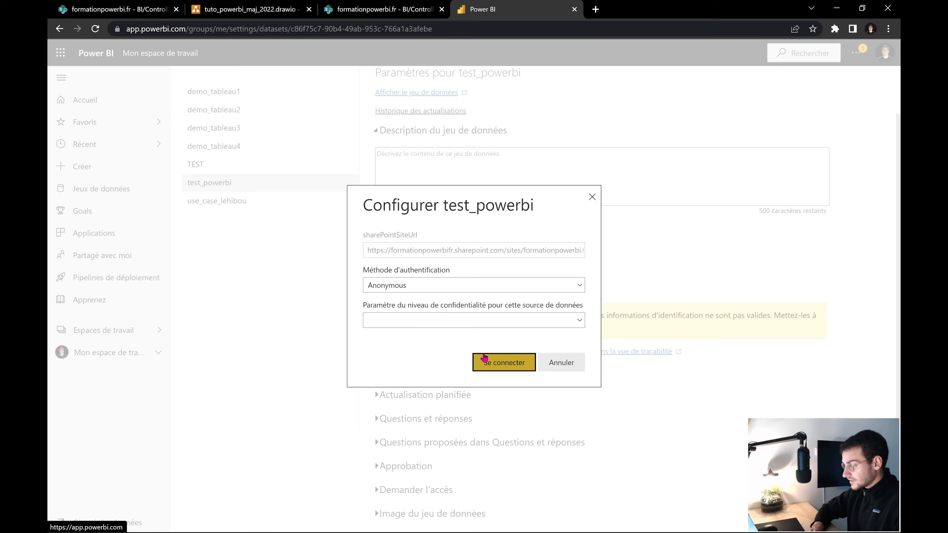
left_click(507, 289)
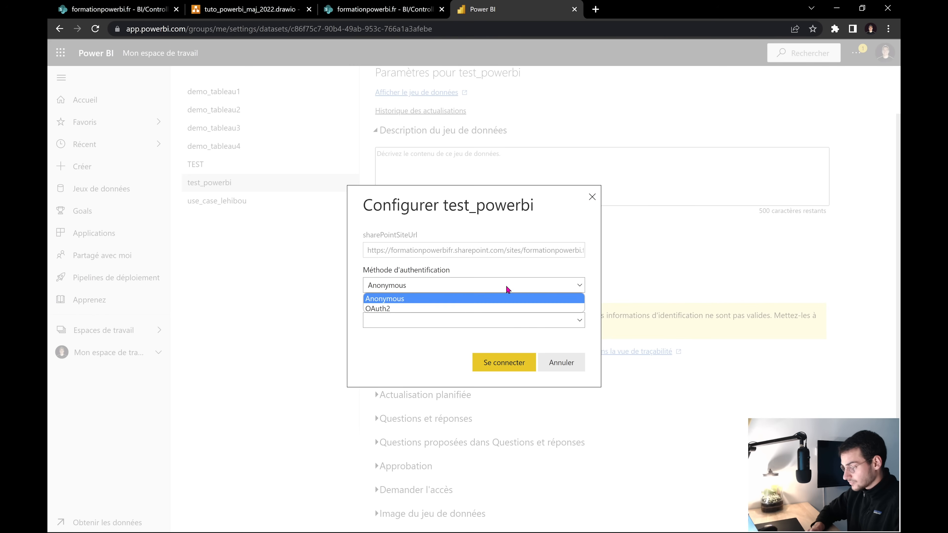
left_click(459, 309)
left_click(424, 326)
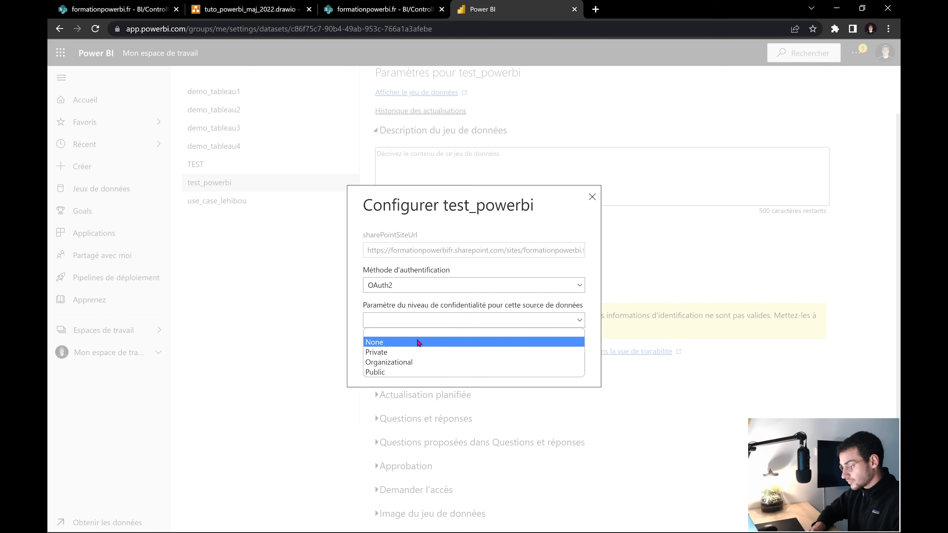
left_click(408, 361)
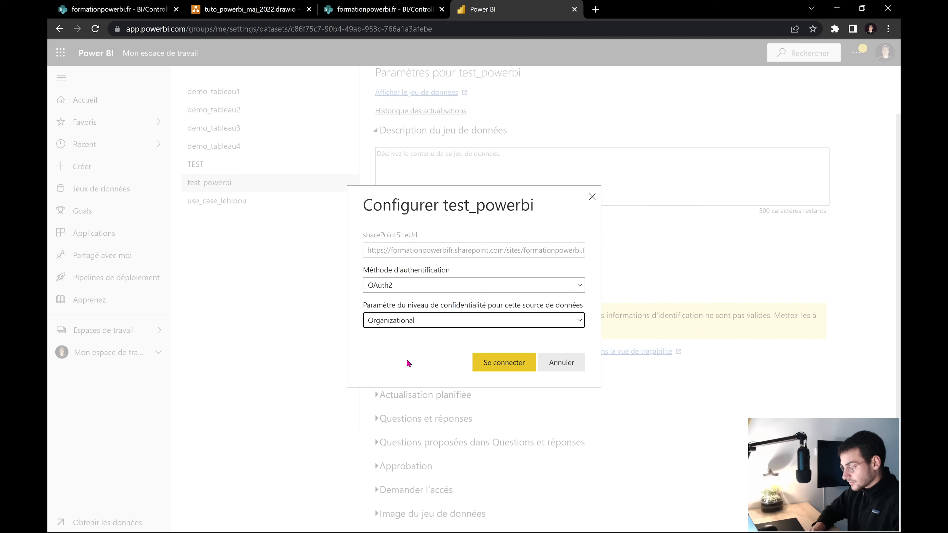
left_click(508, 367)
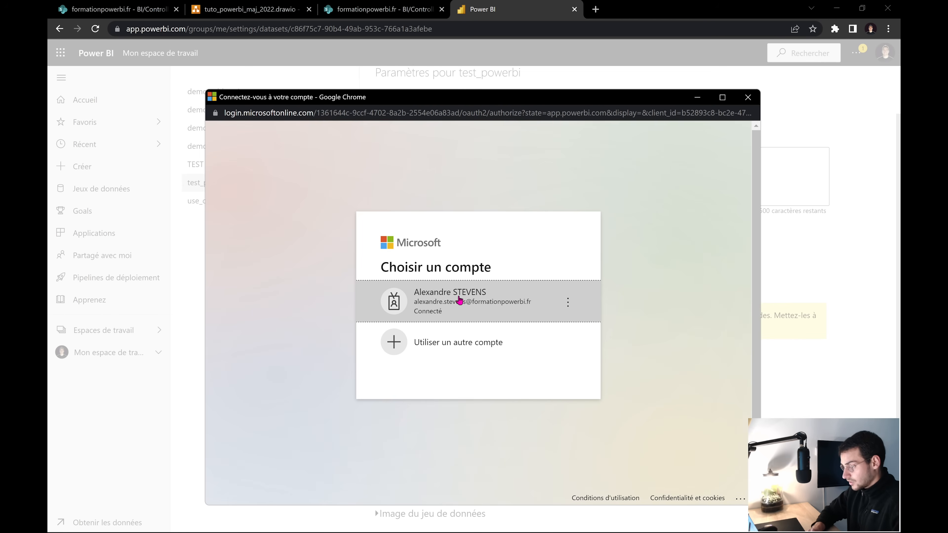
left_click(470, 306)
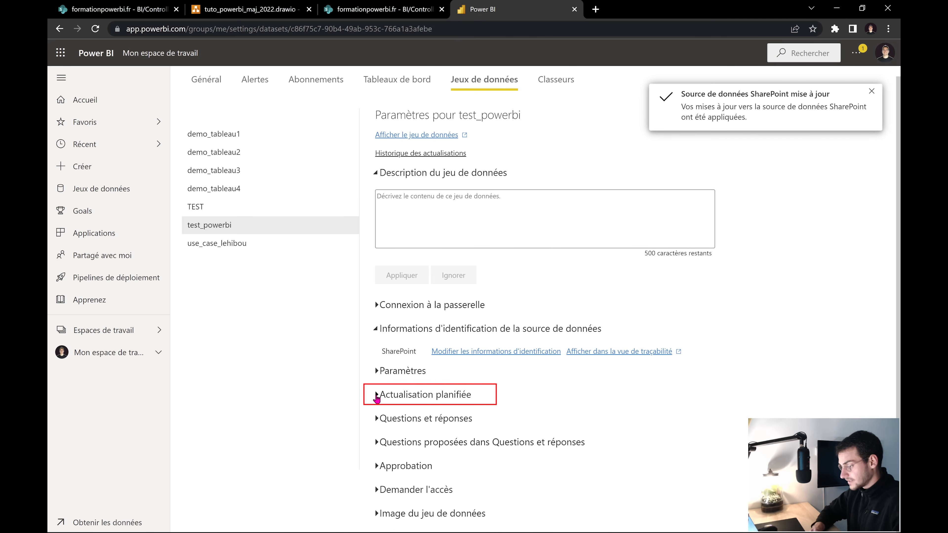
Turn on scheduled refresh for test_powerbi with the frequency kept at every day
left_click(376, 394)
scroll(473, 388, "down", 4)
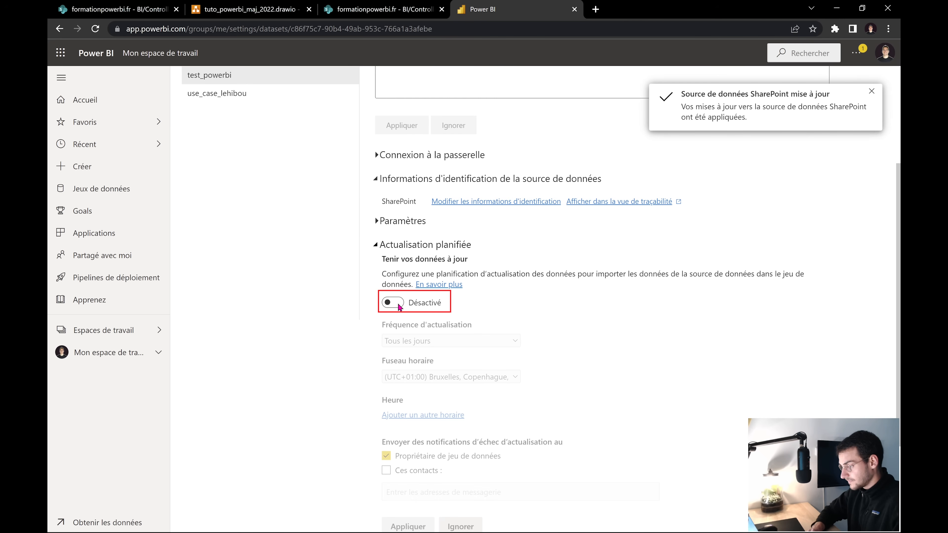
left_click(391, 304)
scroll(518, 308, "down", 2)
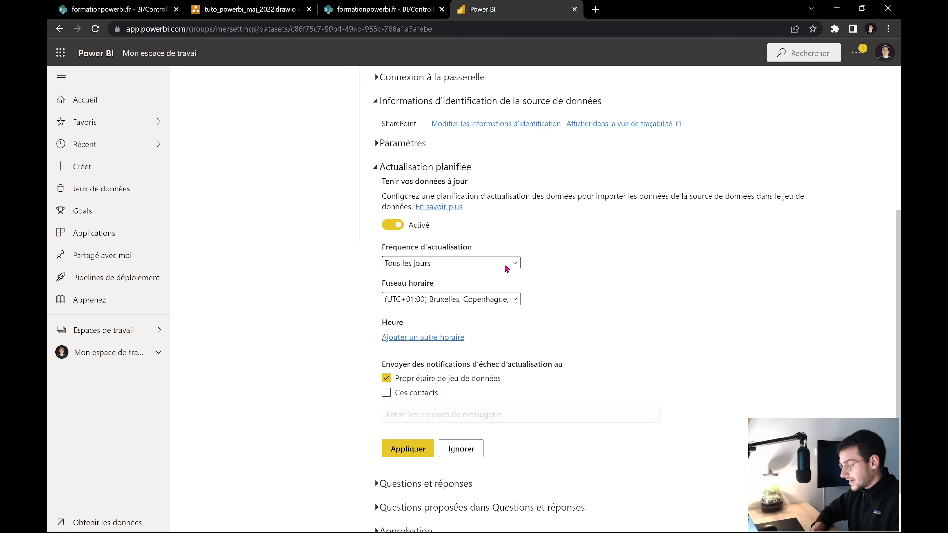
left_click(506, 264)
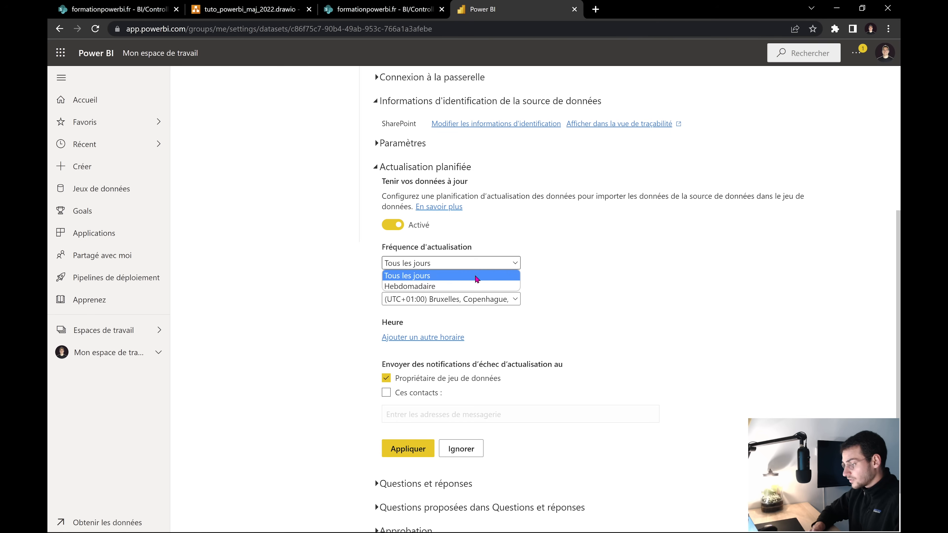
left_click(478, 279)
scroll(537, 289, "down", 2)
Add a 6:00 AM refresh time and apply the schedule
left_click(435, 275)
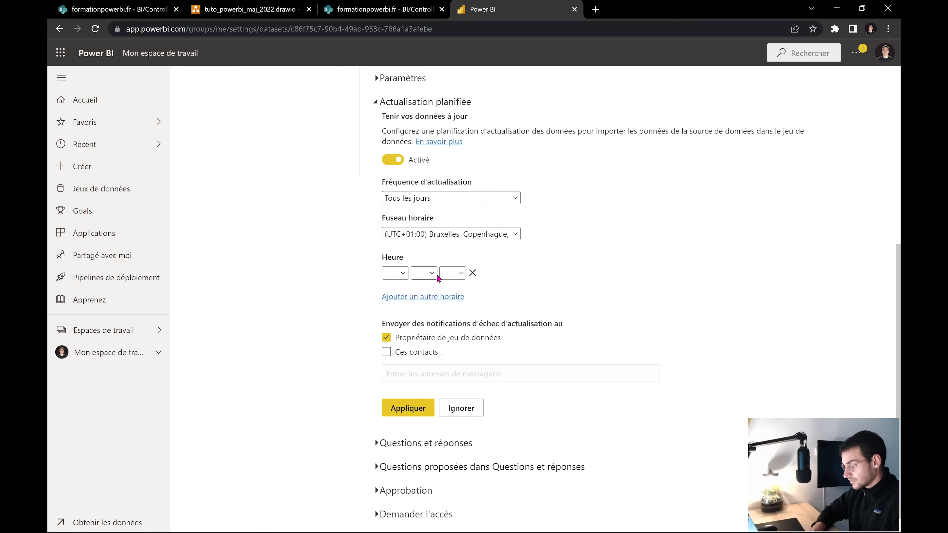
left_click(402, 273)
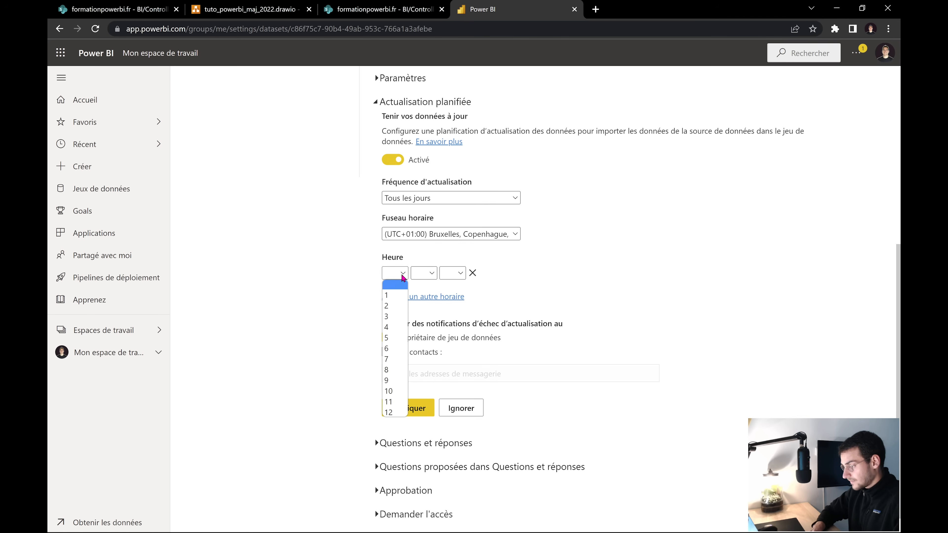
left_click(396, 348)
left_click(433, 275)
left_click(426, 295)
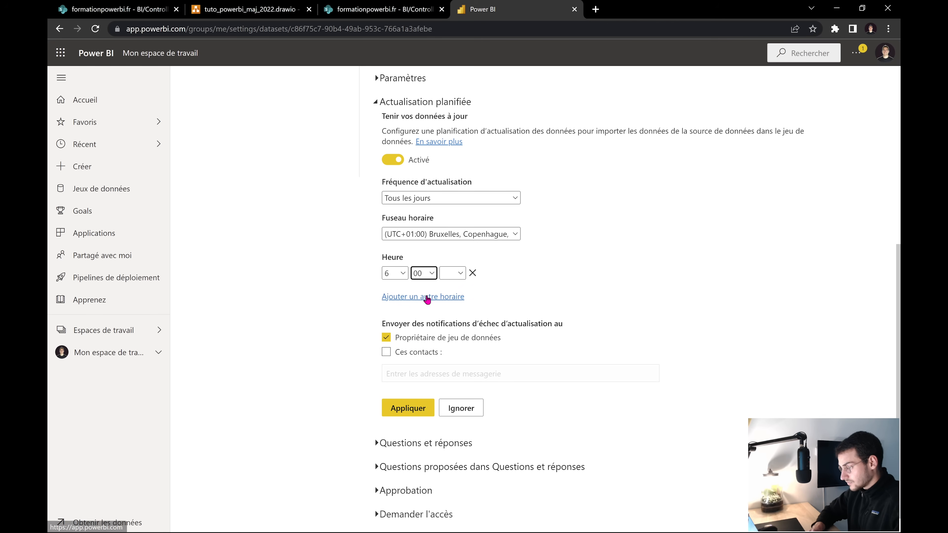
left_click(453, 273)
left_click(451, 295)
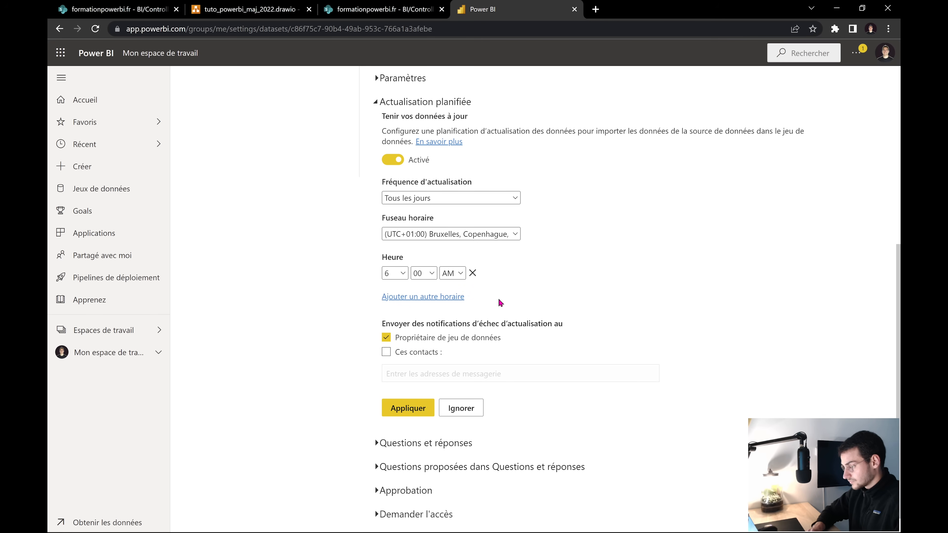
left_click(409, 409)
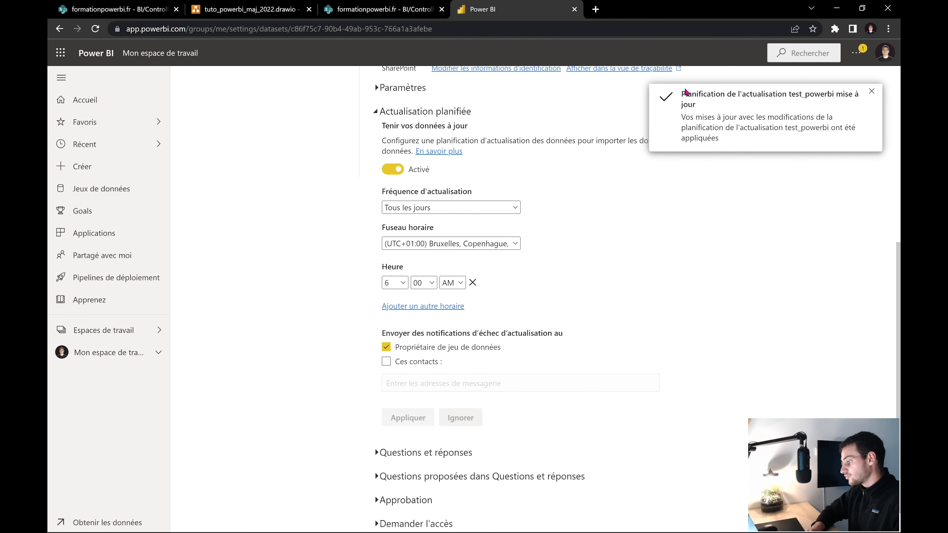